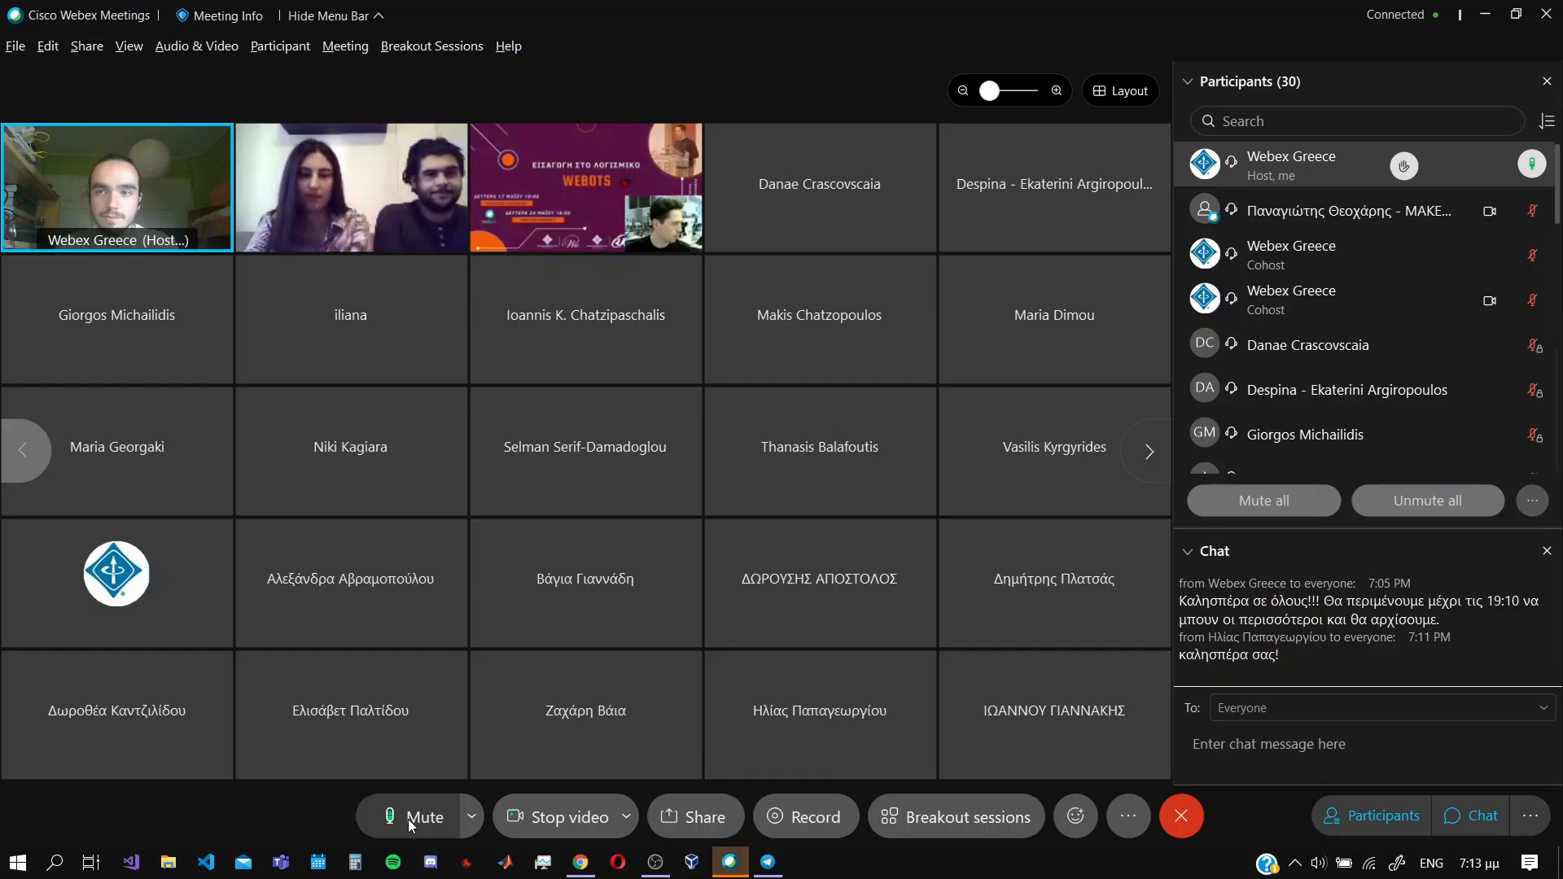
# - Set the meeting's speaker device to Speakers (Realtek(R) Audio)
pyautogui.click(626, 824)
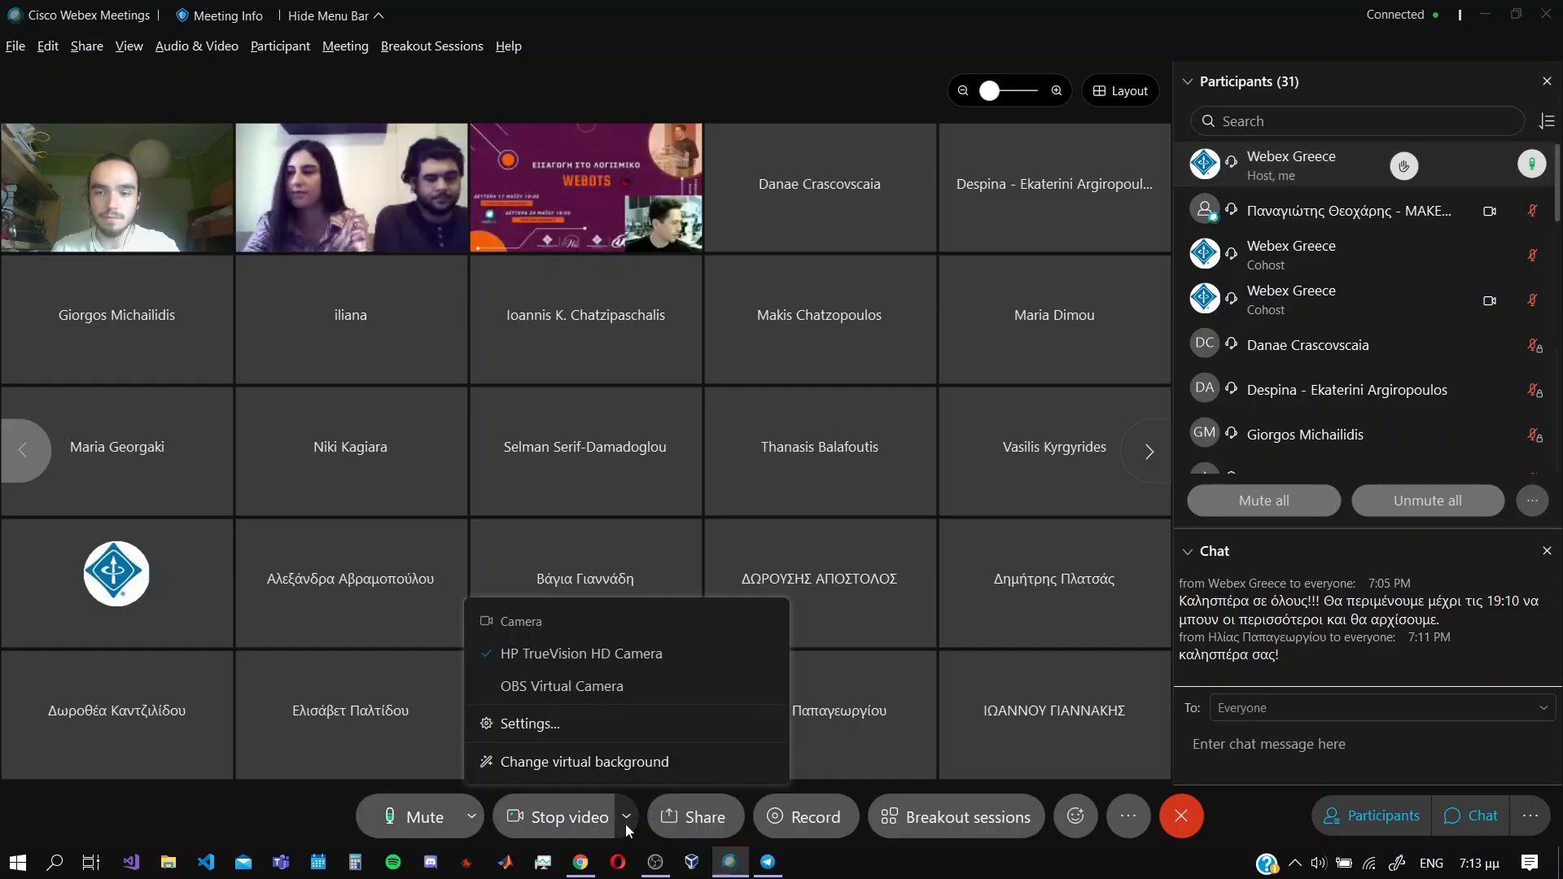
pyautogui.click(626, 823)
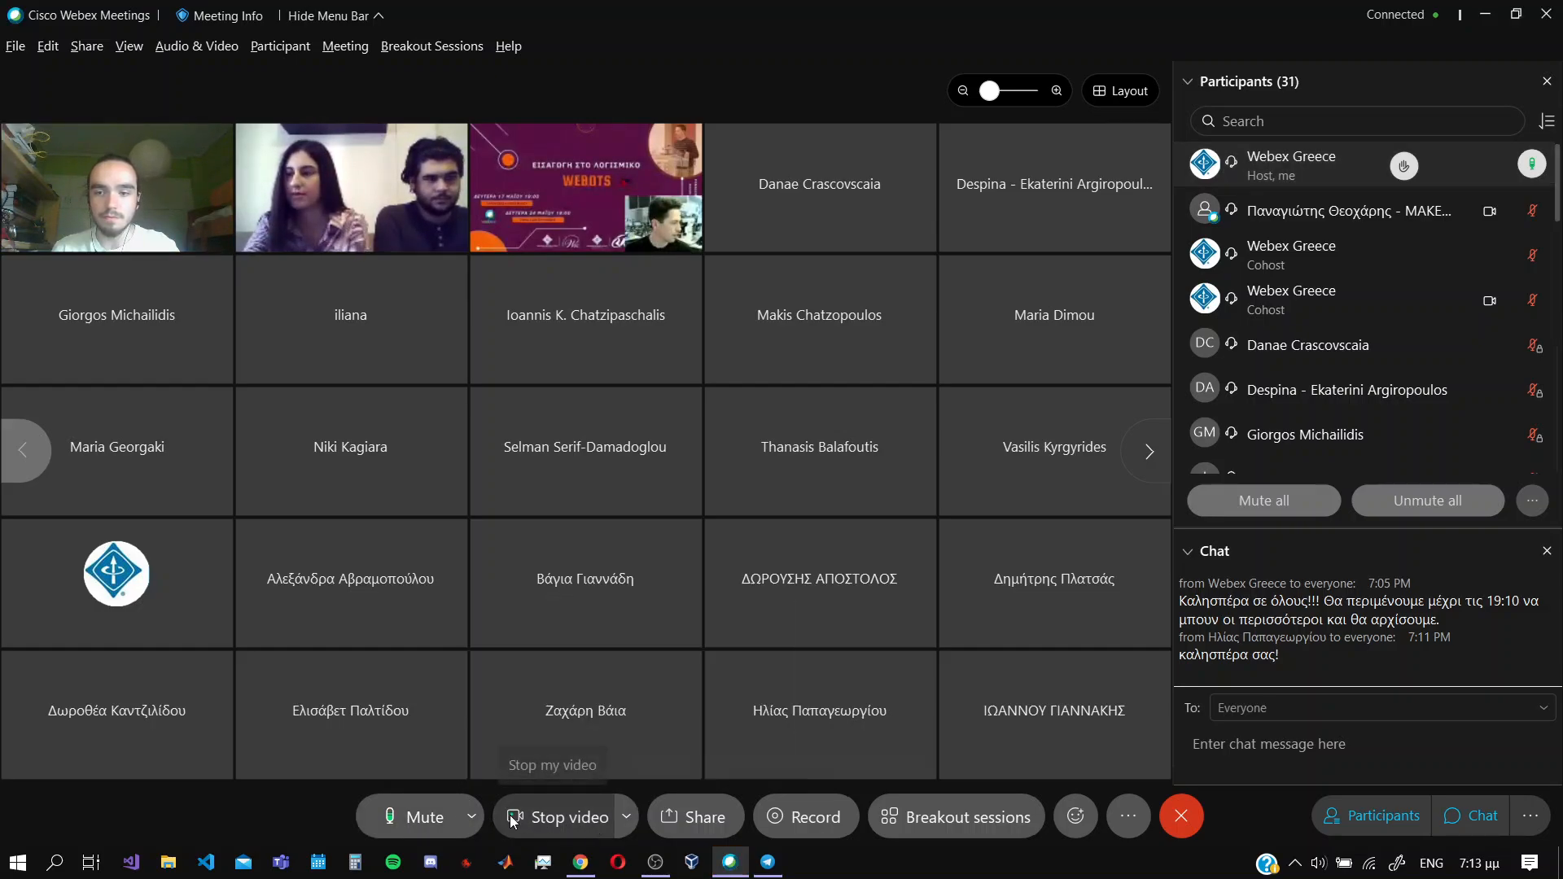
pyautogui.click(471, 818)
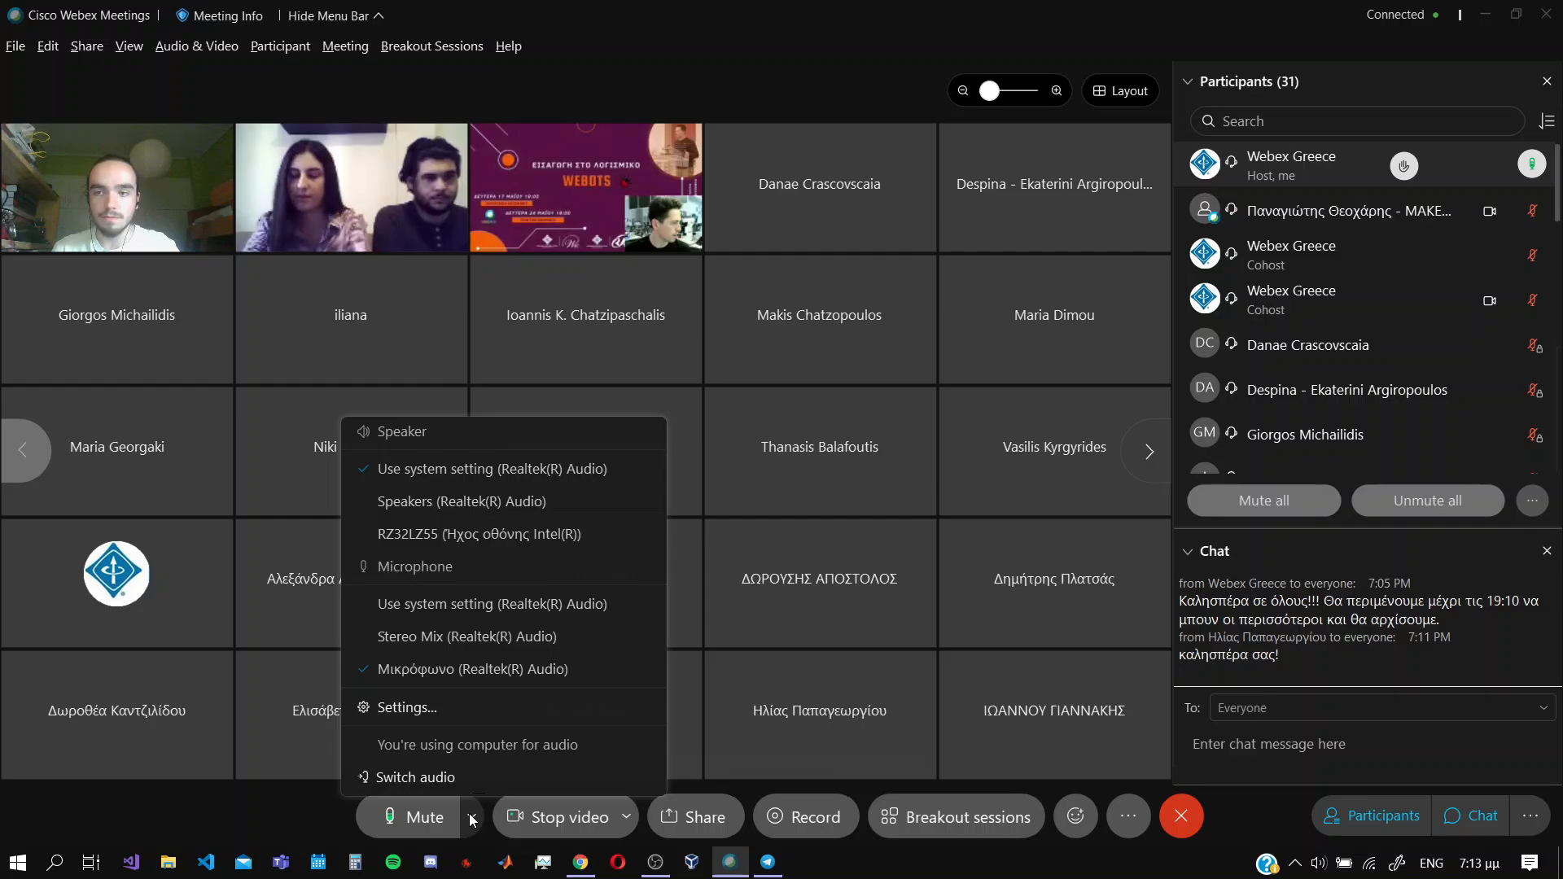
pyautogui.click(482, 501)
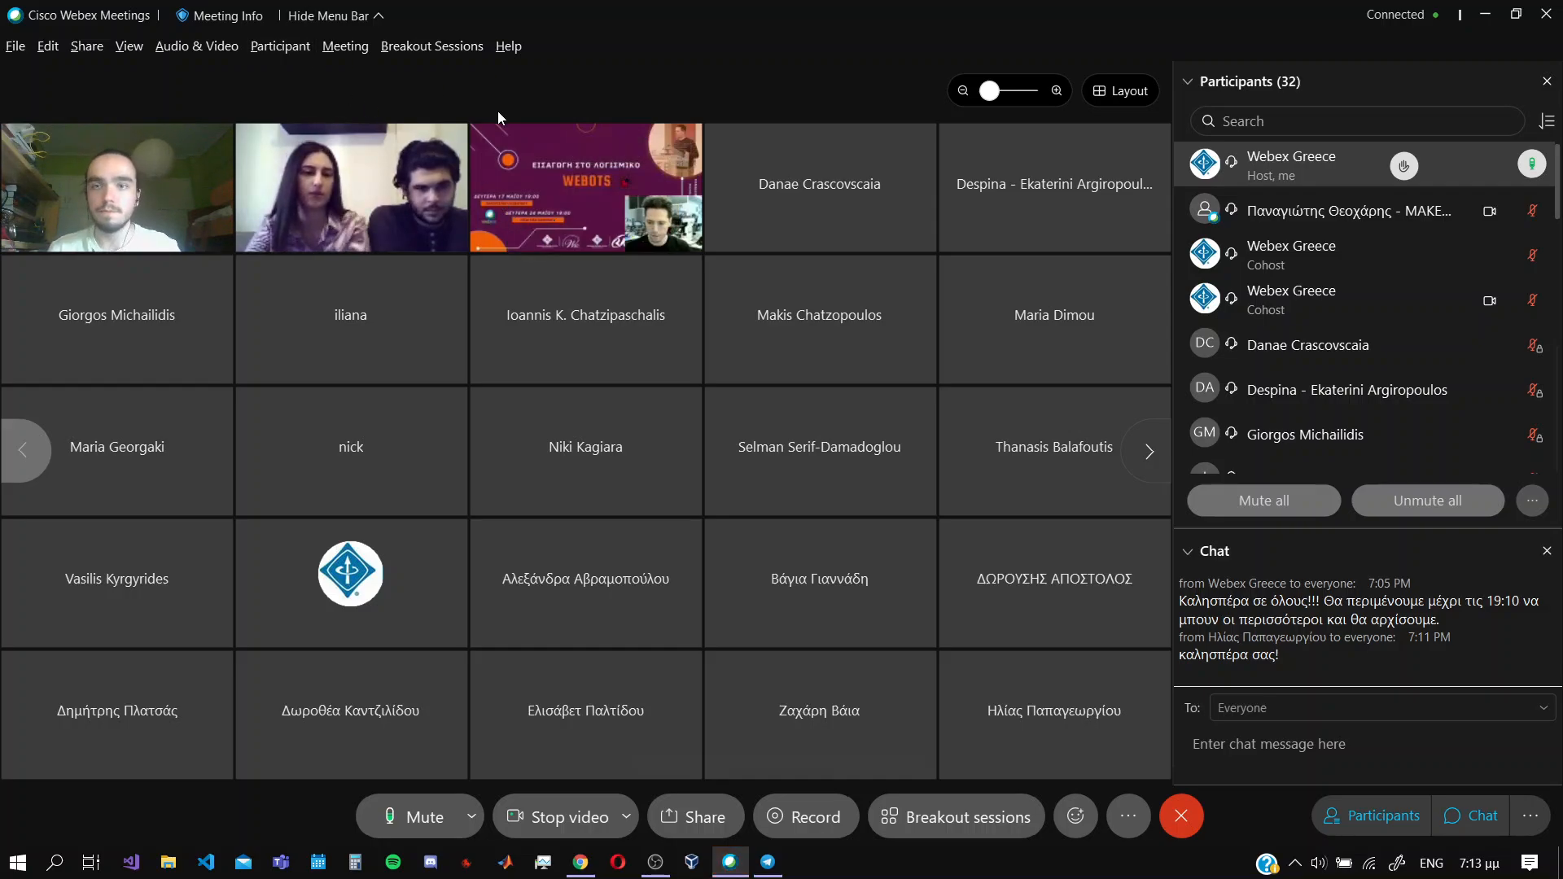
# - Switch the live microphone from the host to the MAKERLAB presenter and move the presenter's video to the stage
pyautogui.click(614, 150)
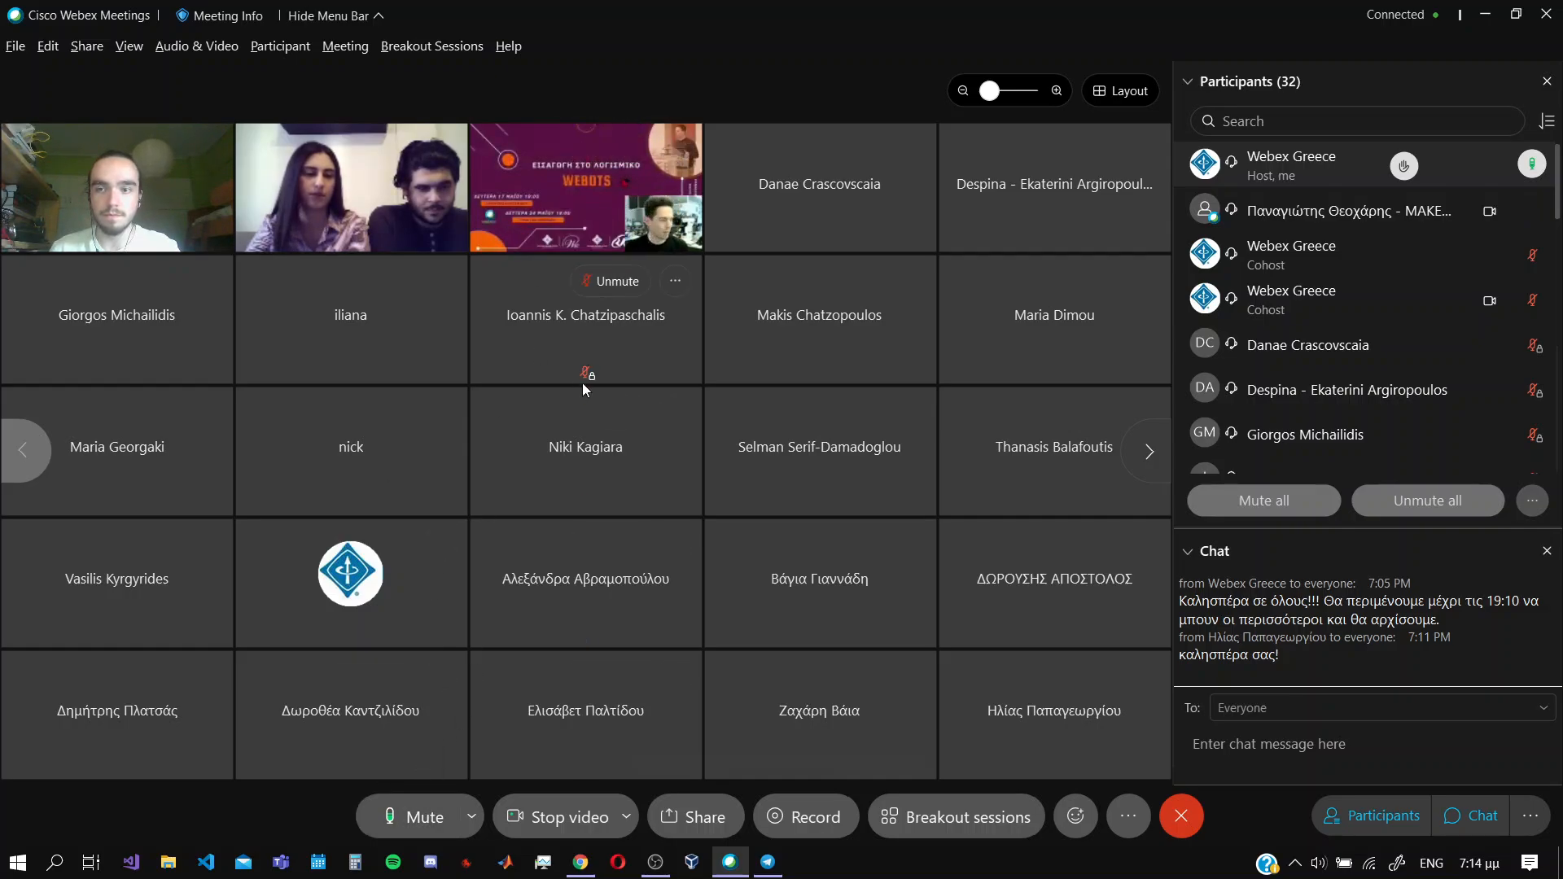
pyautogui.click(413, 824)
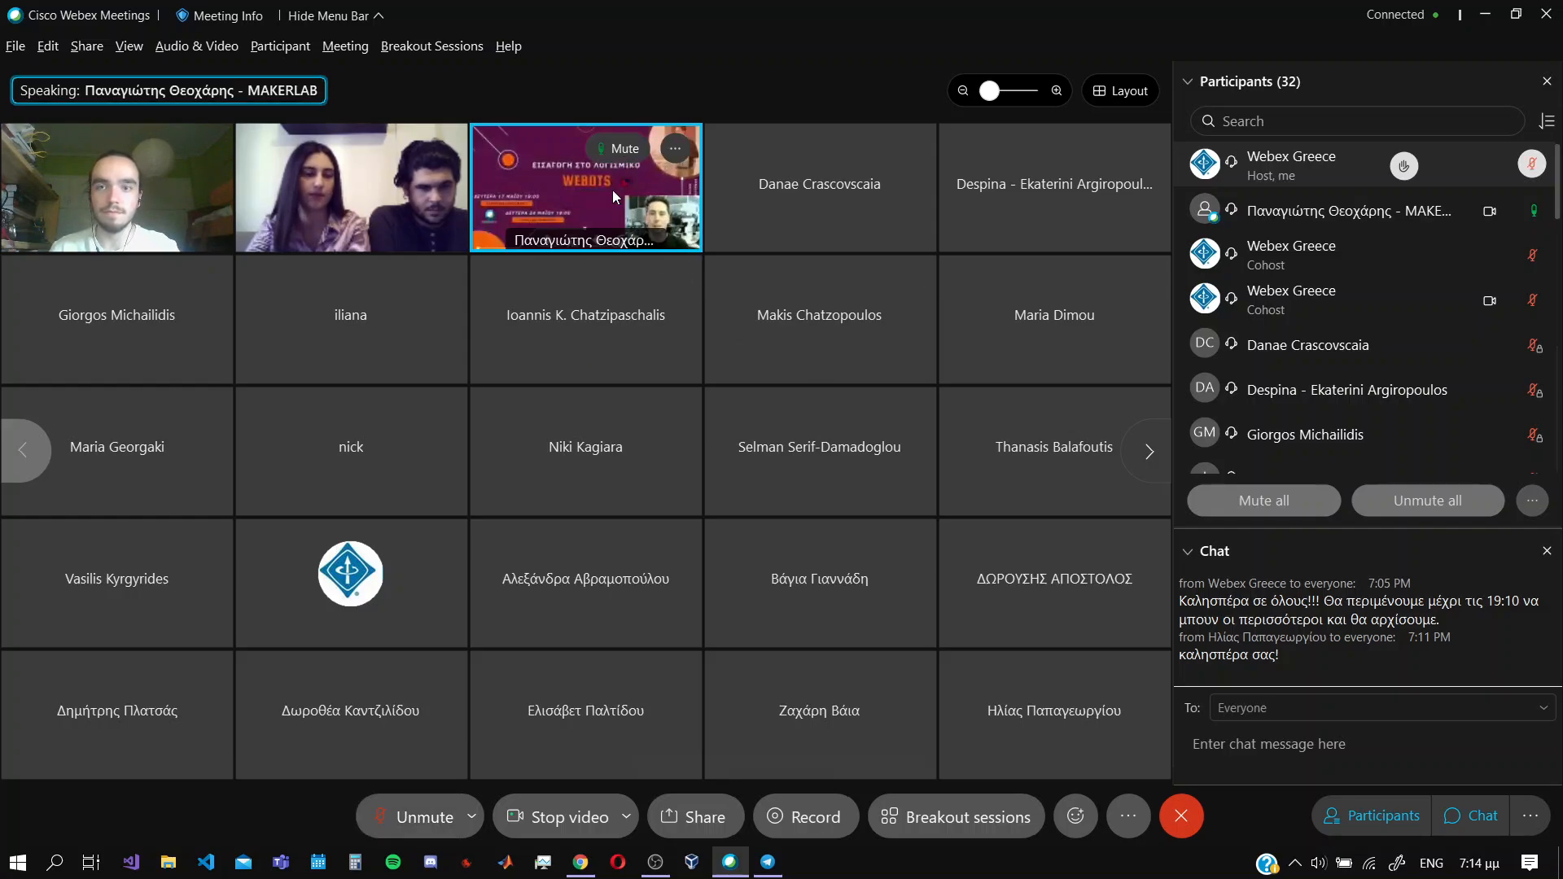
pyautogui.click(675, 149)
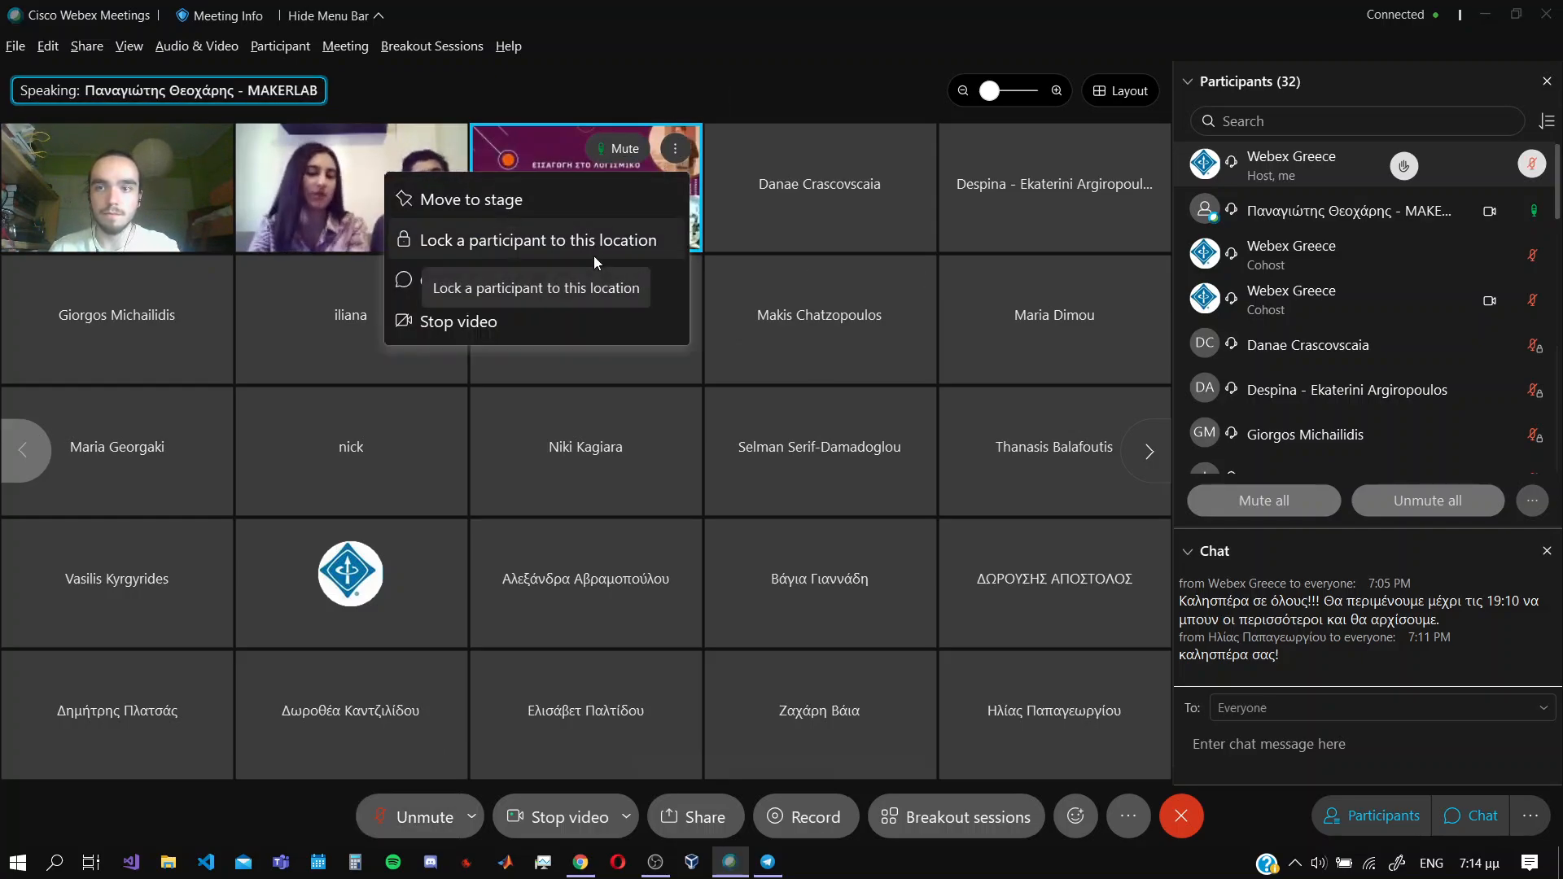
pyautogui.click(609, 213)
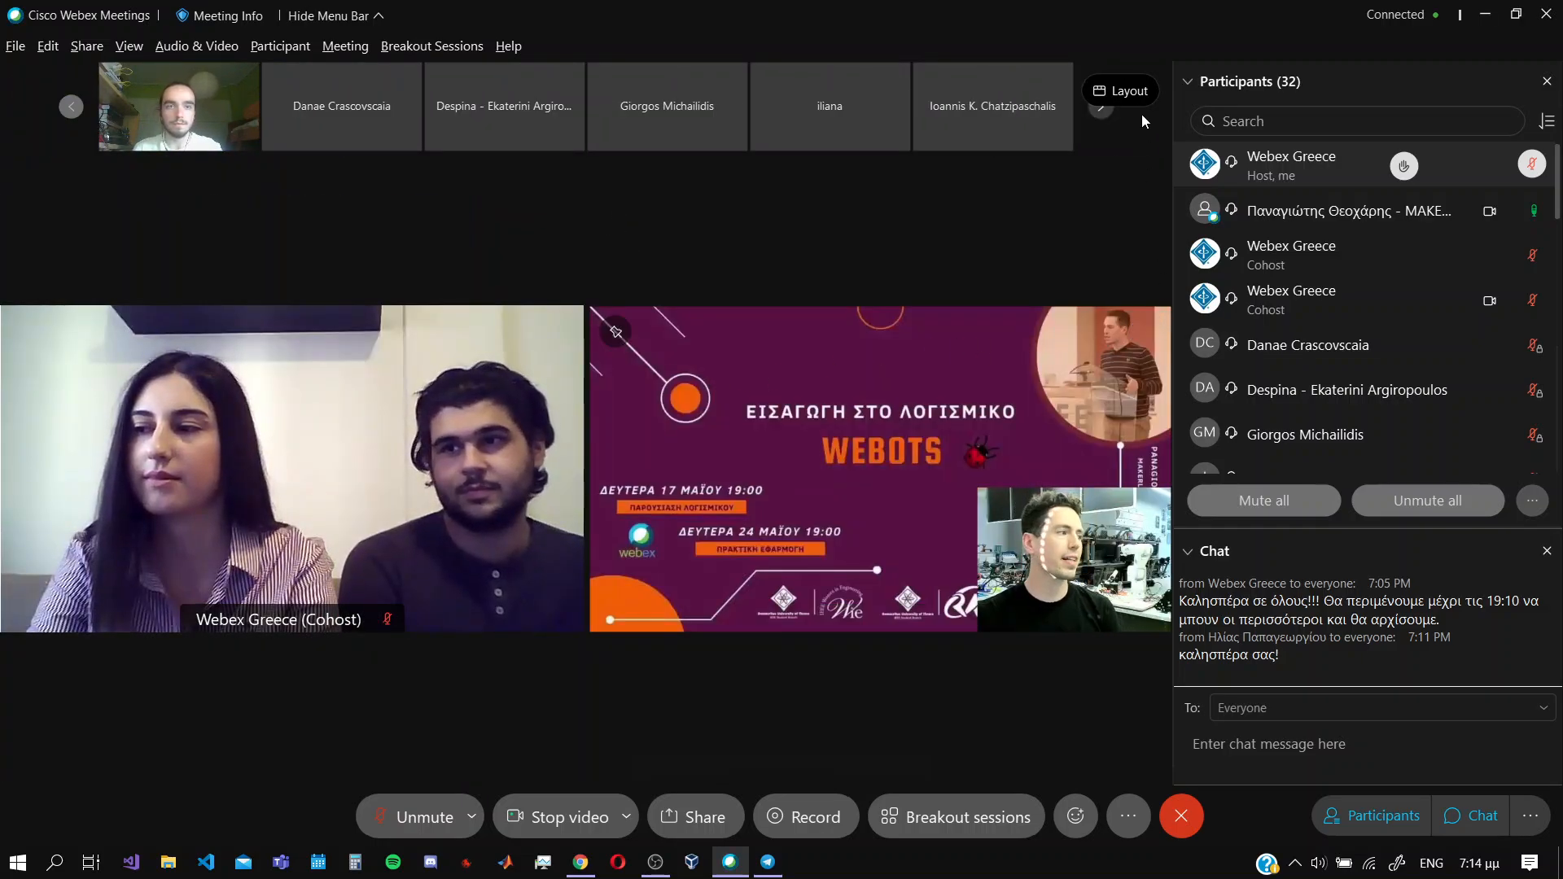
# - Hide participants without video and turn off showing the active speaker in the stage
pyautogui.click(1128, 92)
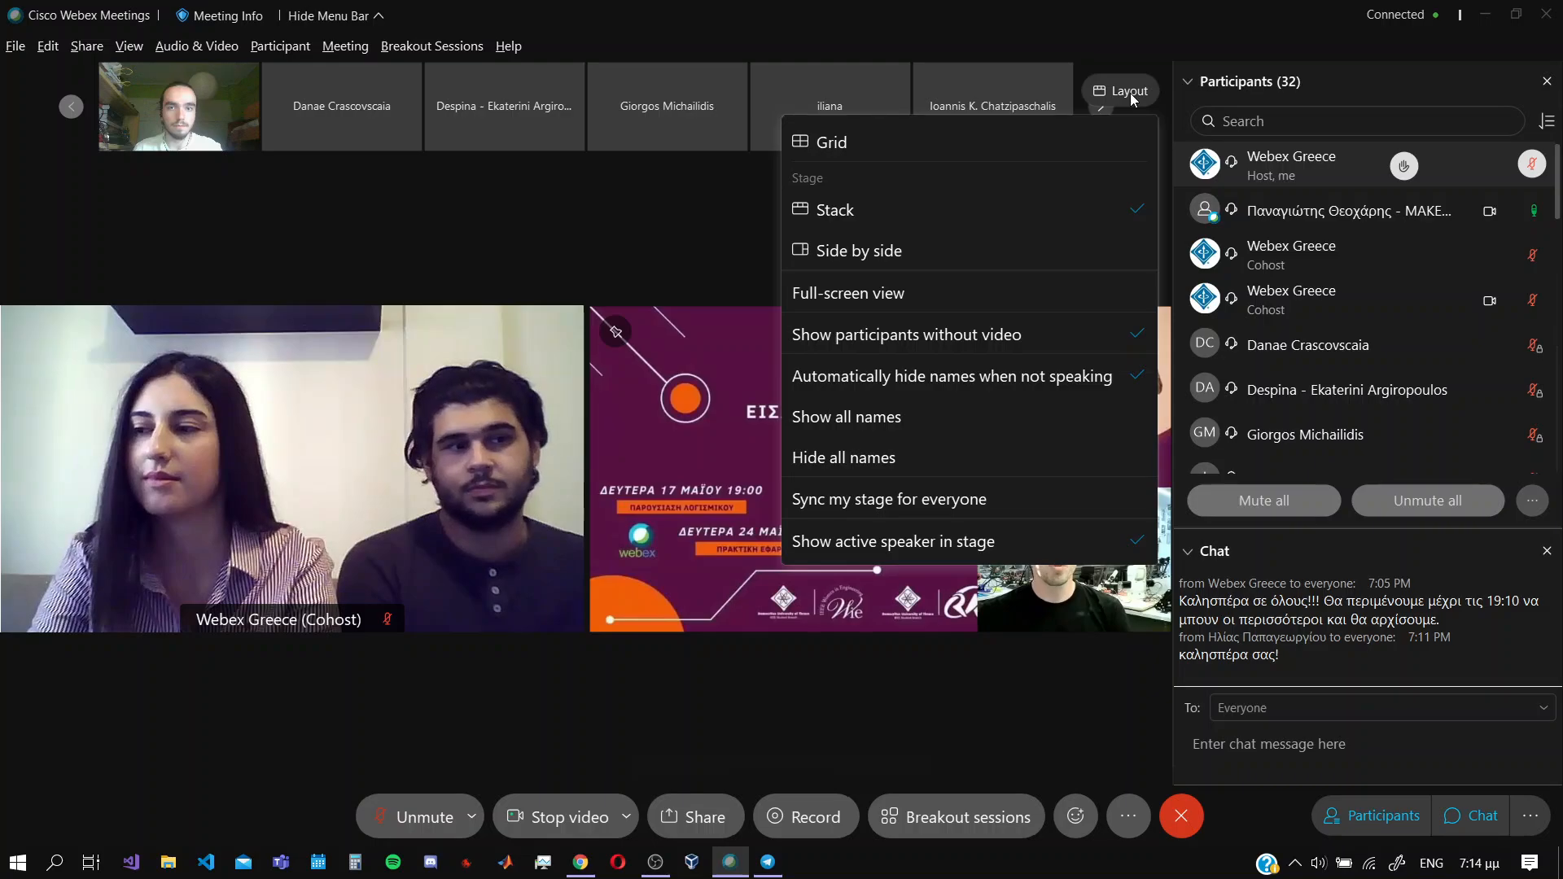
pyautogui.click(1117, 335)
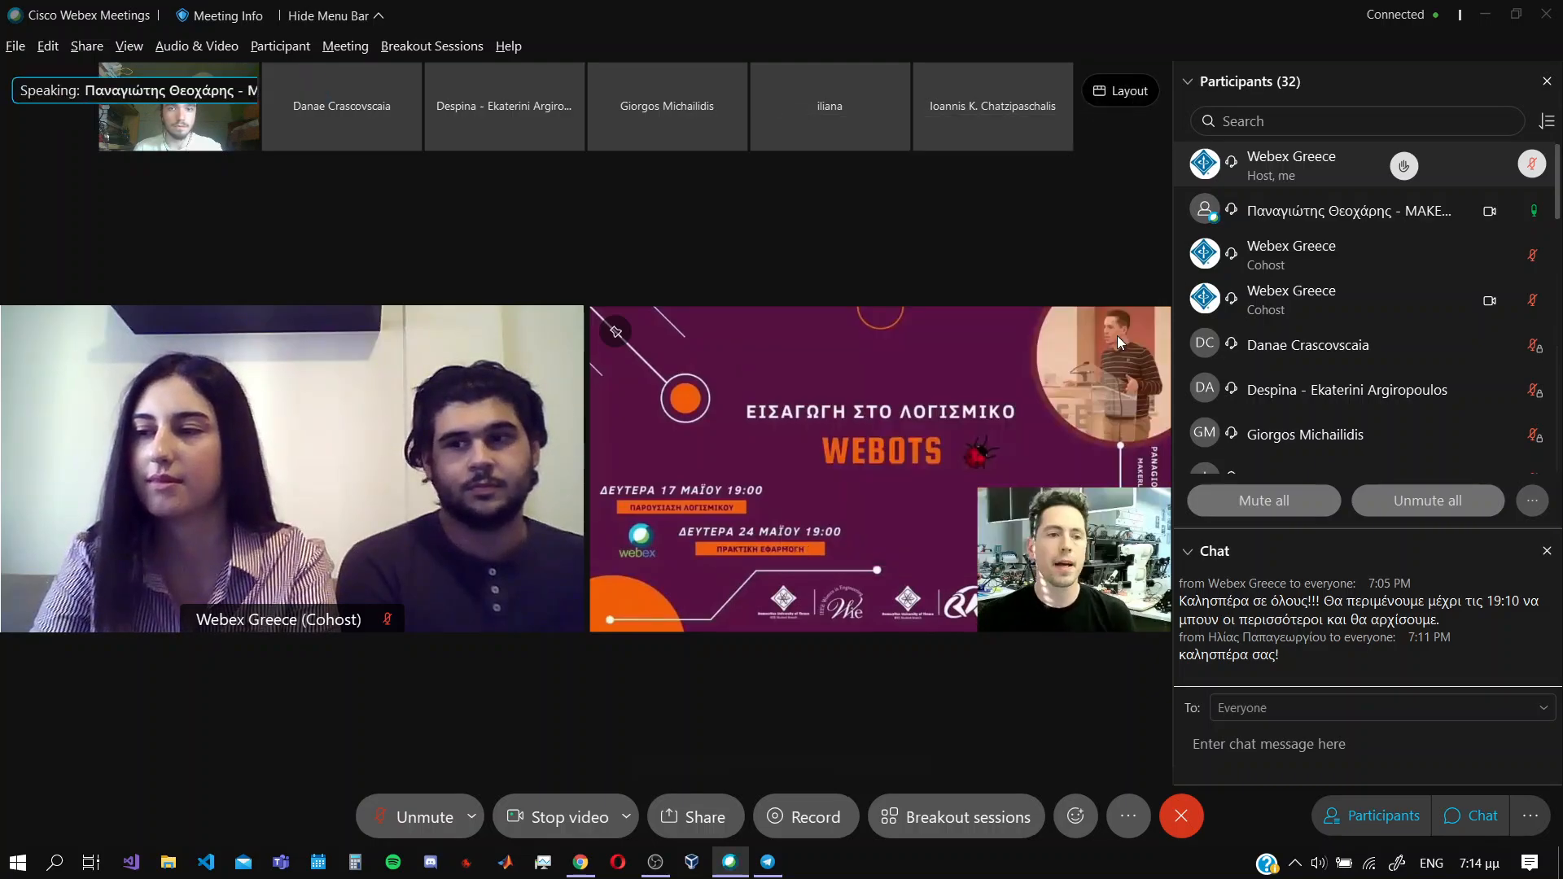
pyautogui.click(1125, 92)
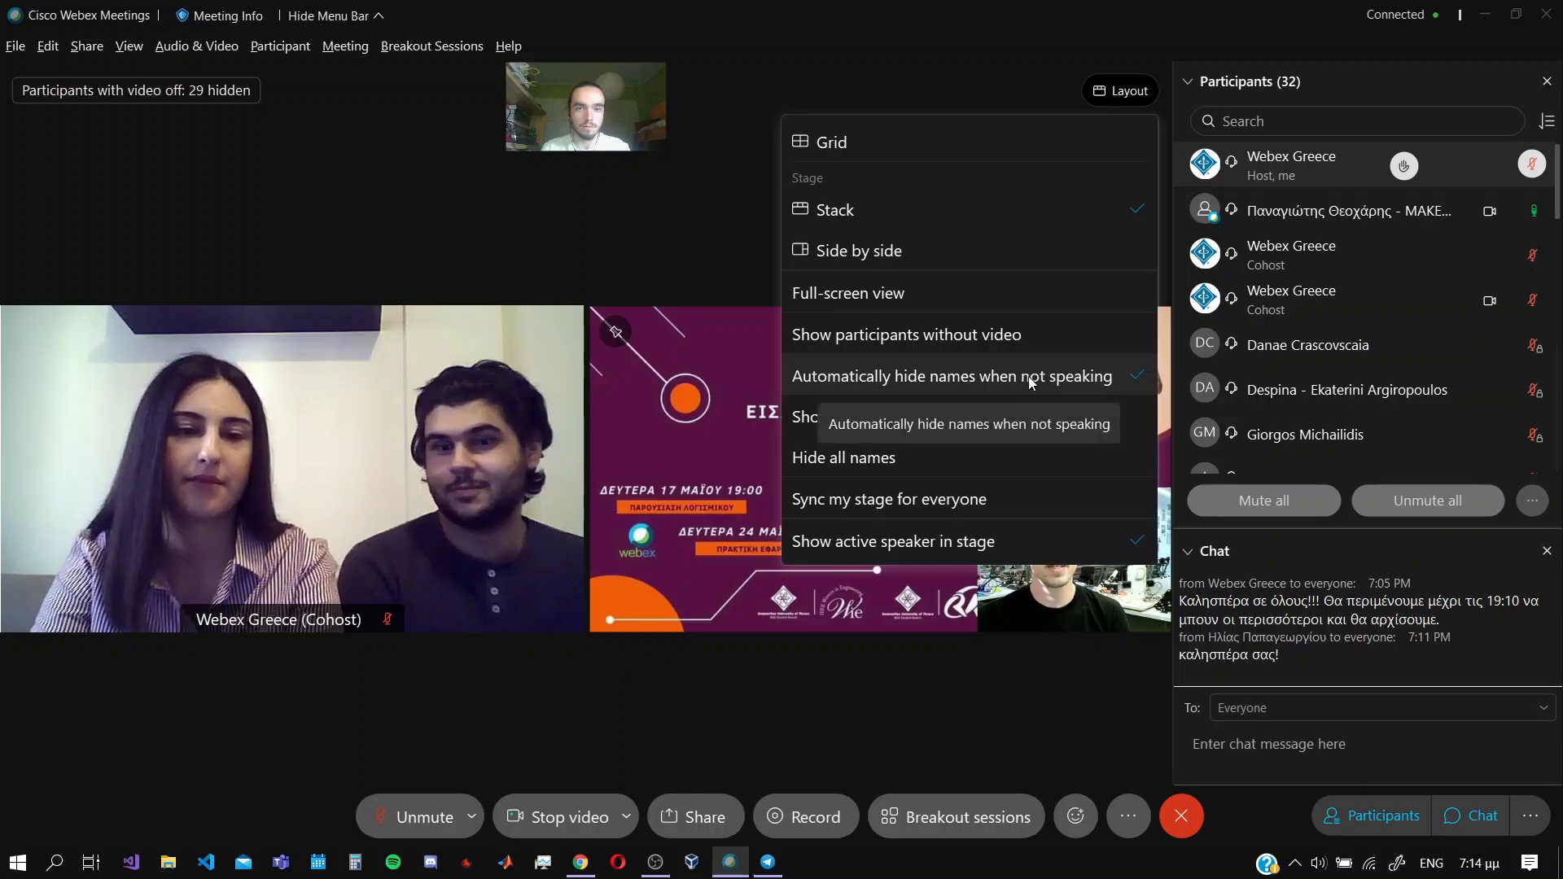
pyautogui.click(1028, 543)
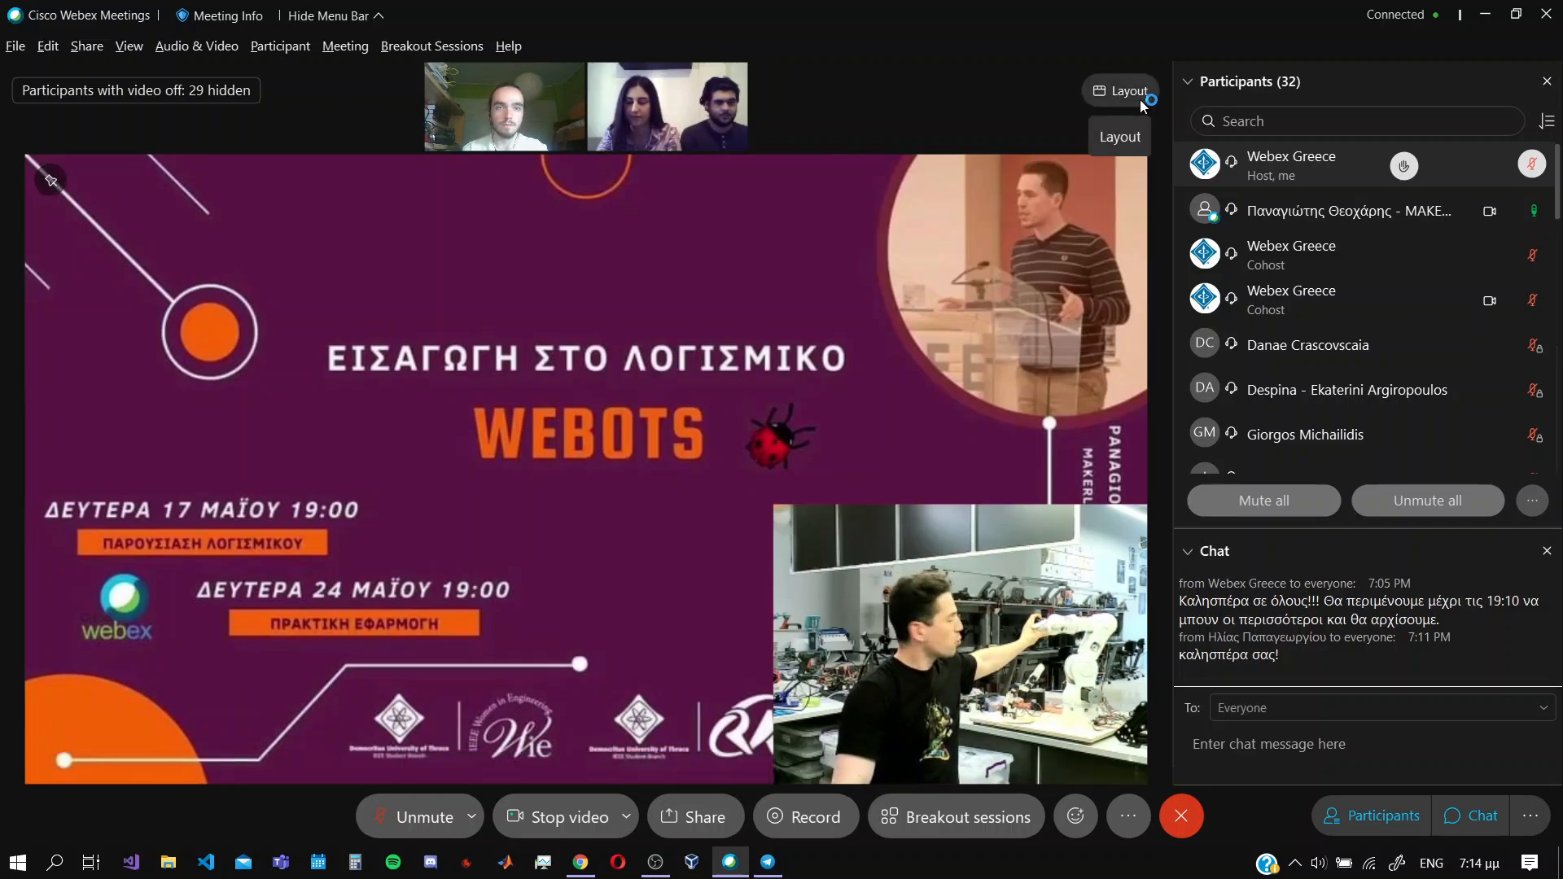
# - Switch the meeting to full-screen view and clear the floating Chat and Participants windows off the presenter's video
pyautogui.click(1121, 90)
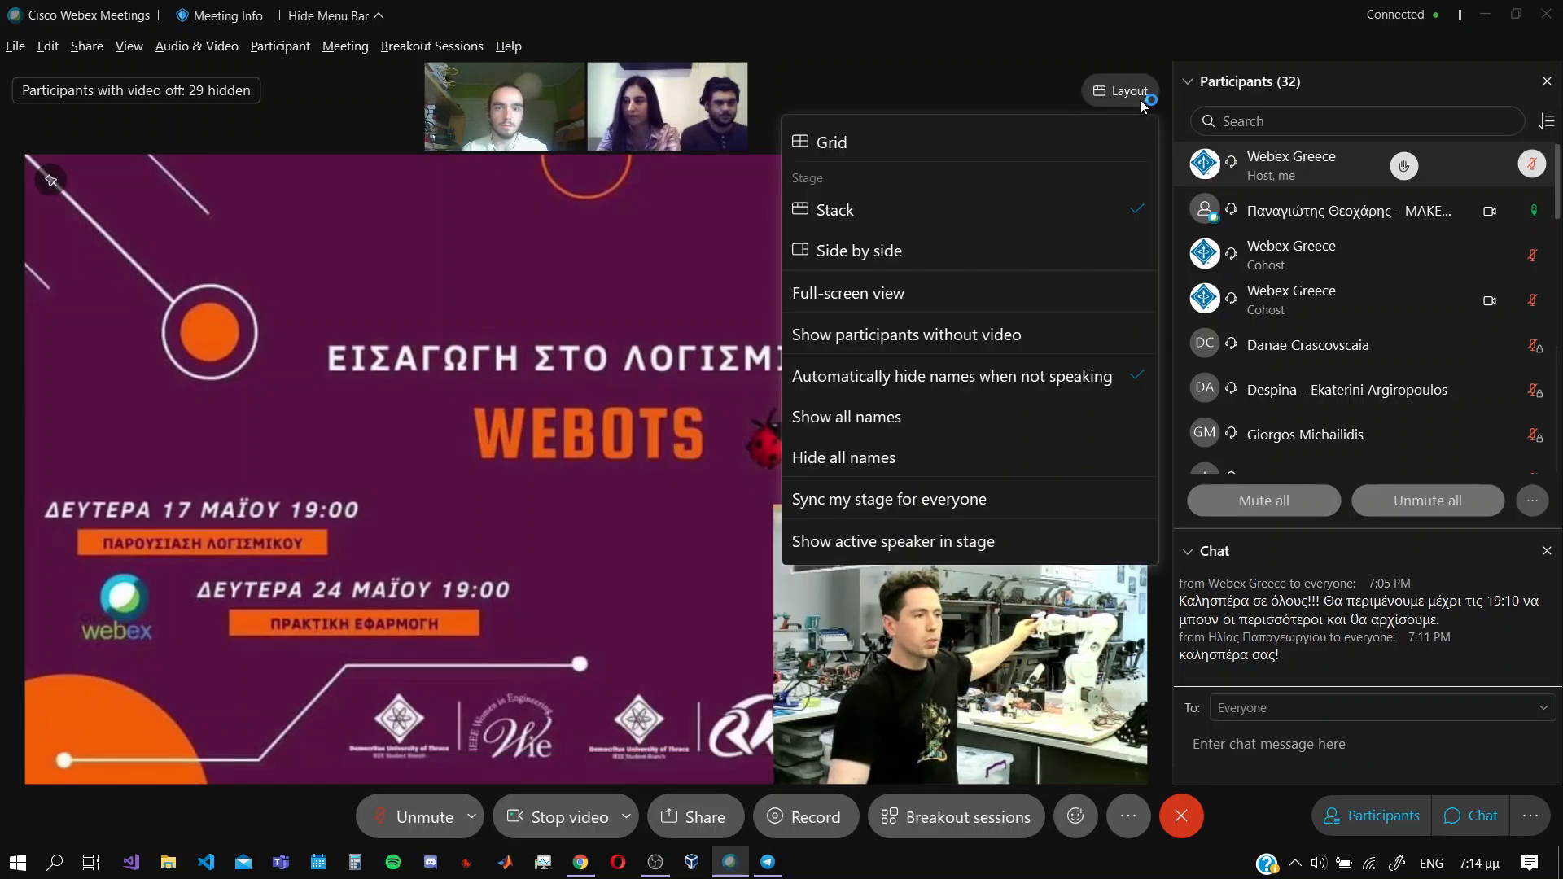
pyautogui.click(1019, 297)
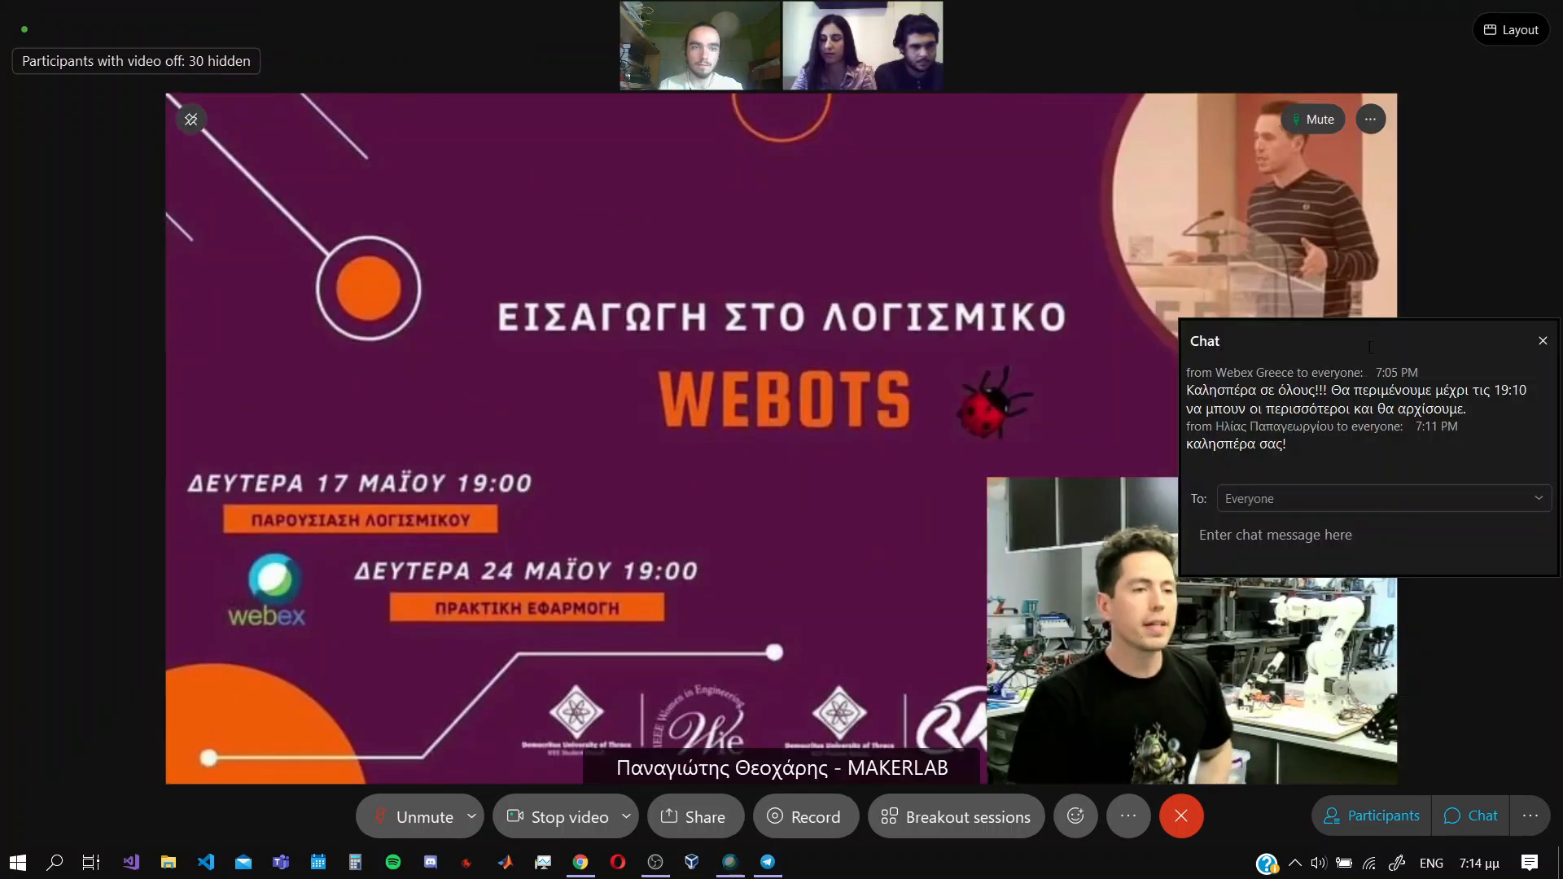
pyautogui.moveTo(1394, 330); pyautogui.dragTo(782, 0)
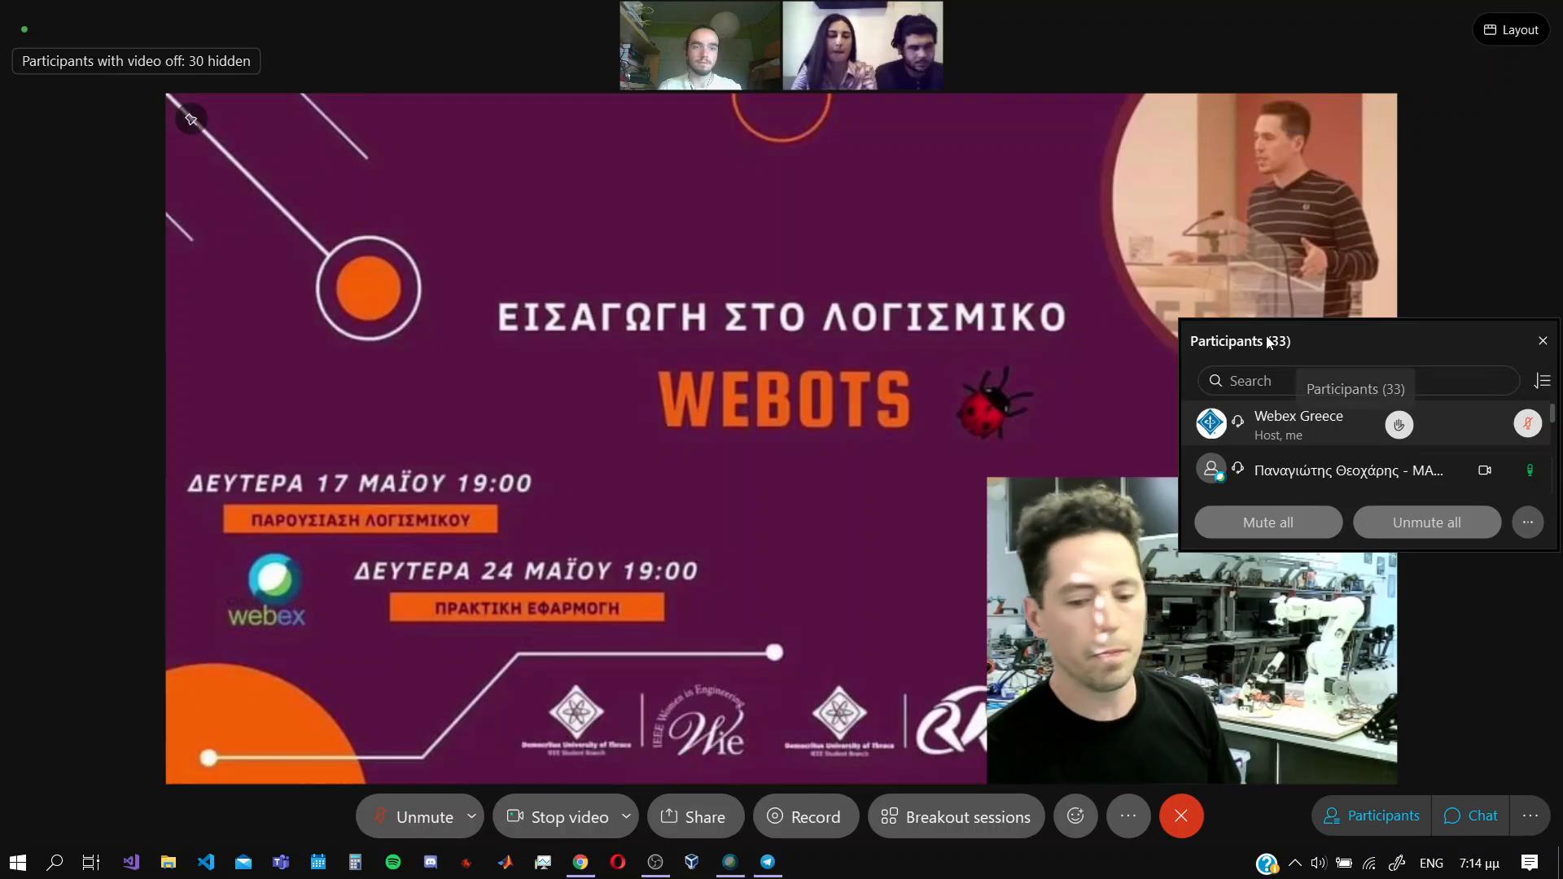
pyautogui.moveTo(1303, 341); pyautogui.dragTo(781, 0)
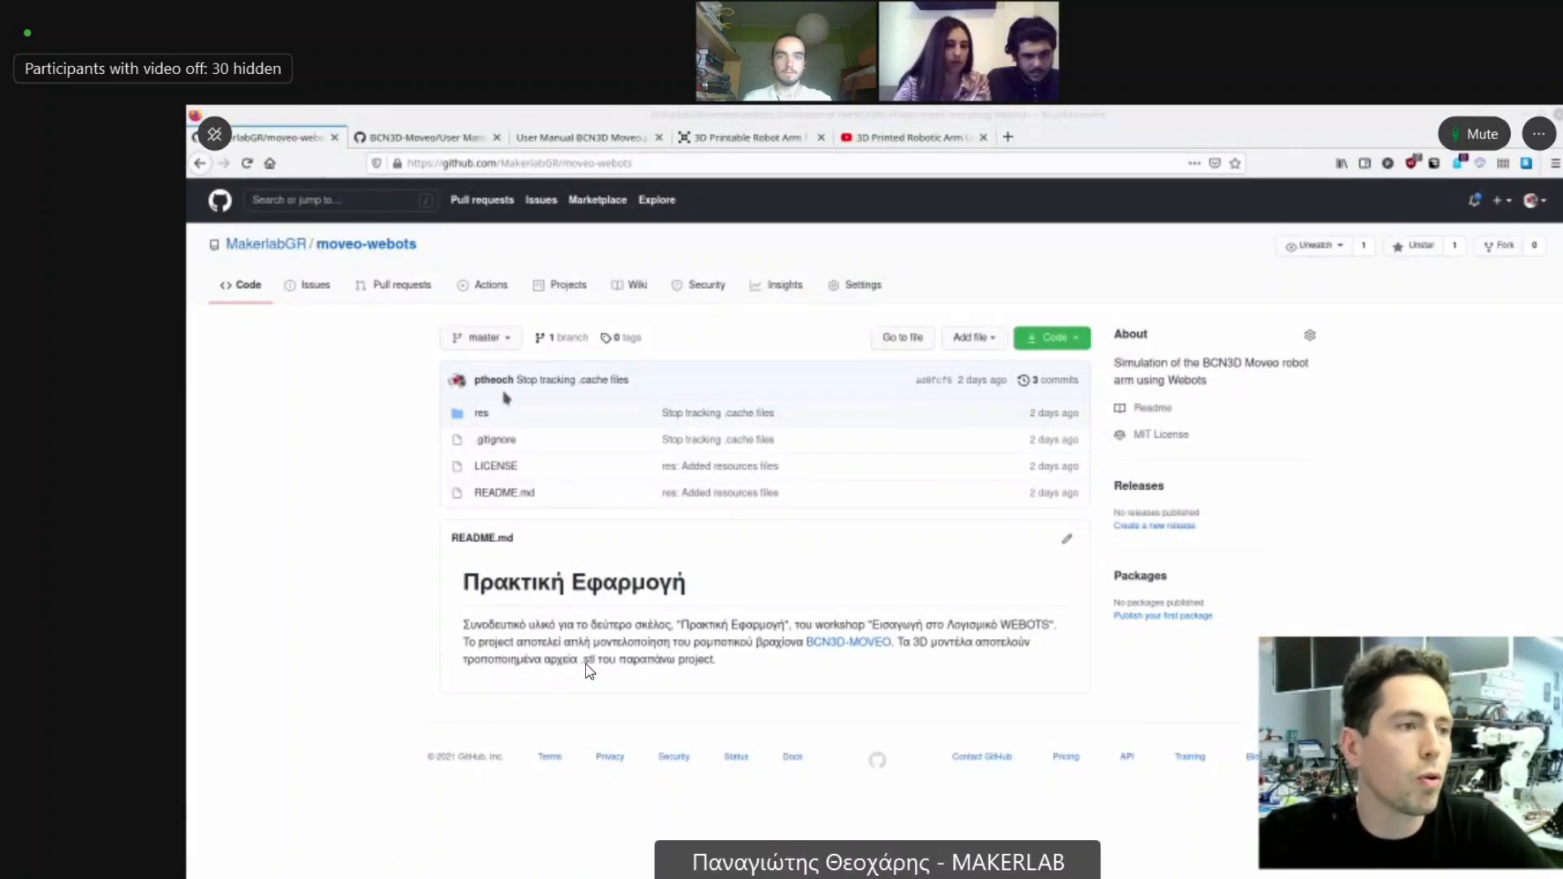
# - Copy the SSH clone address of the MakerlabGR/moveo-webots repository on GitHub
pyautogui.click(784, 161)
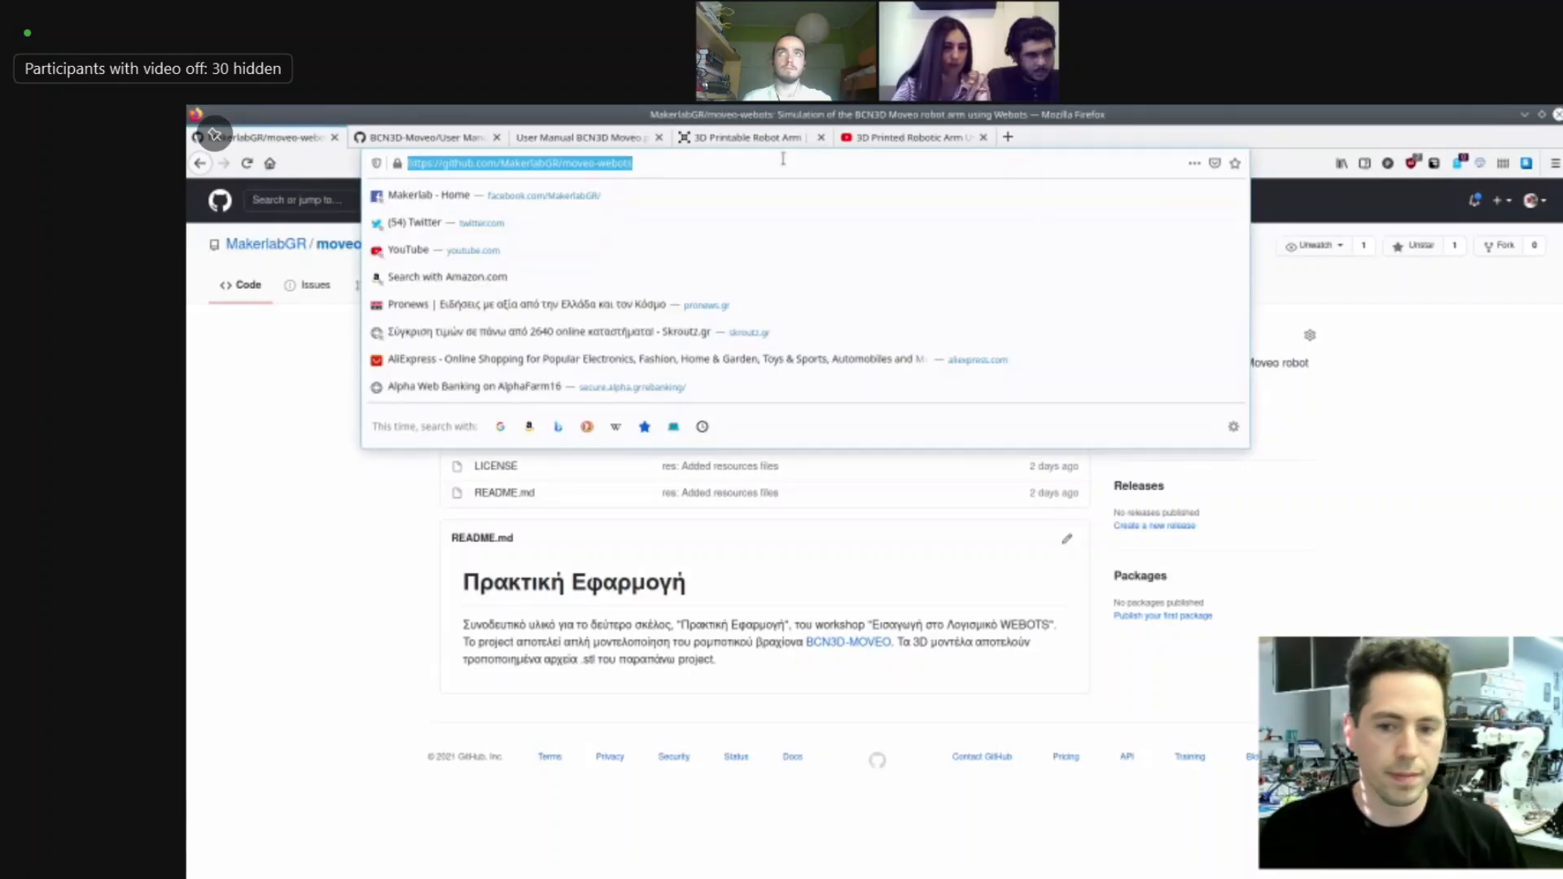
pyautogui.click(1368, 493)
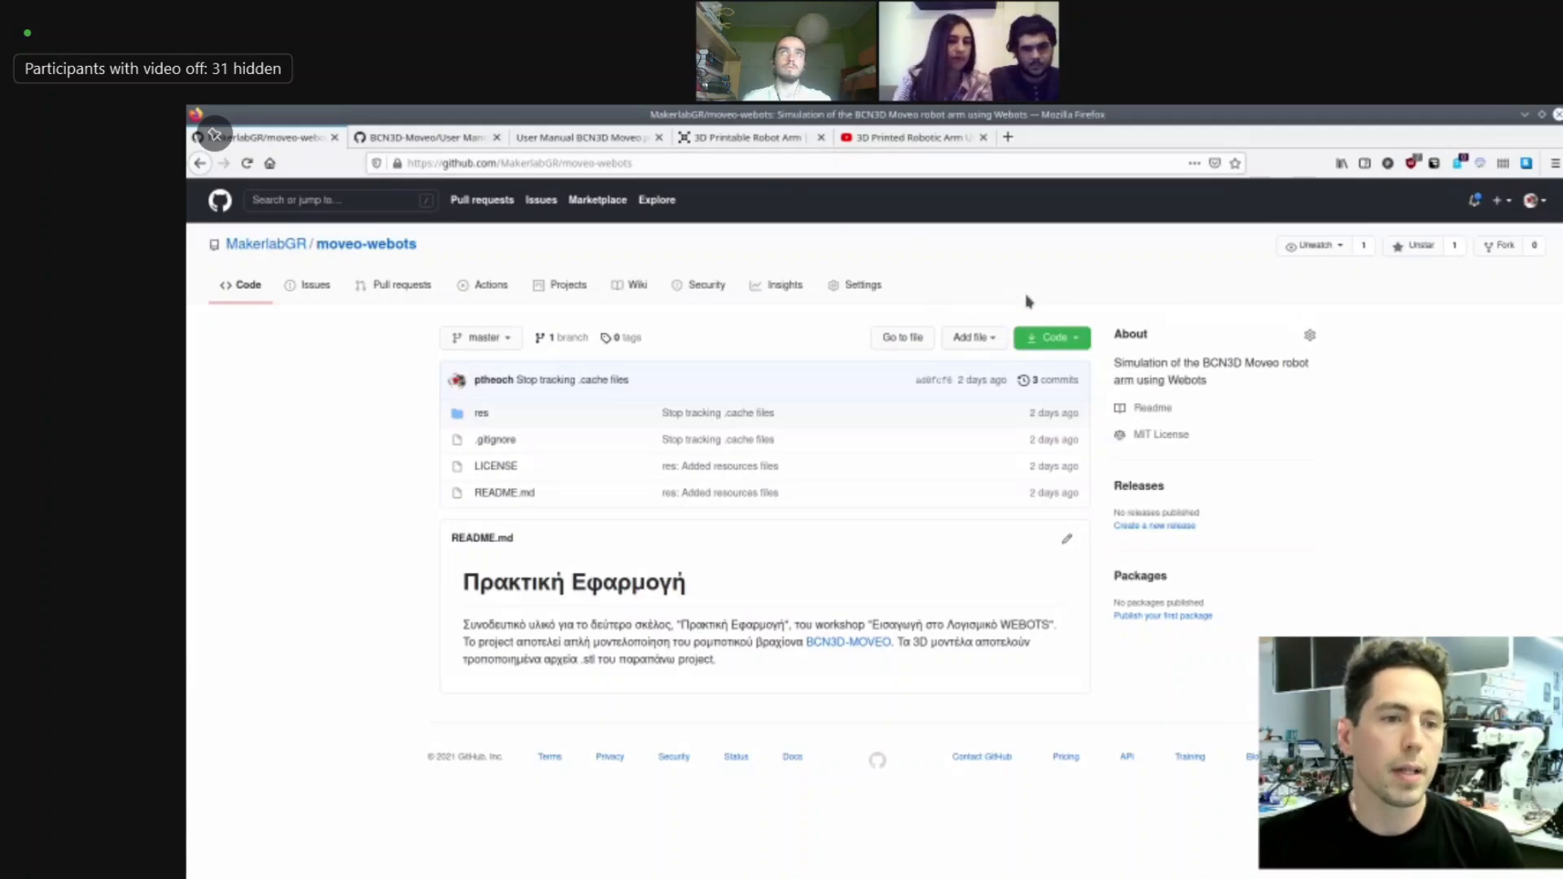
pyautogui.click(1057, 337)
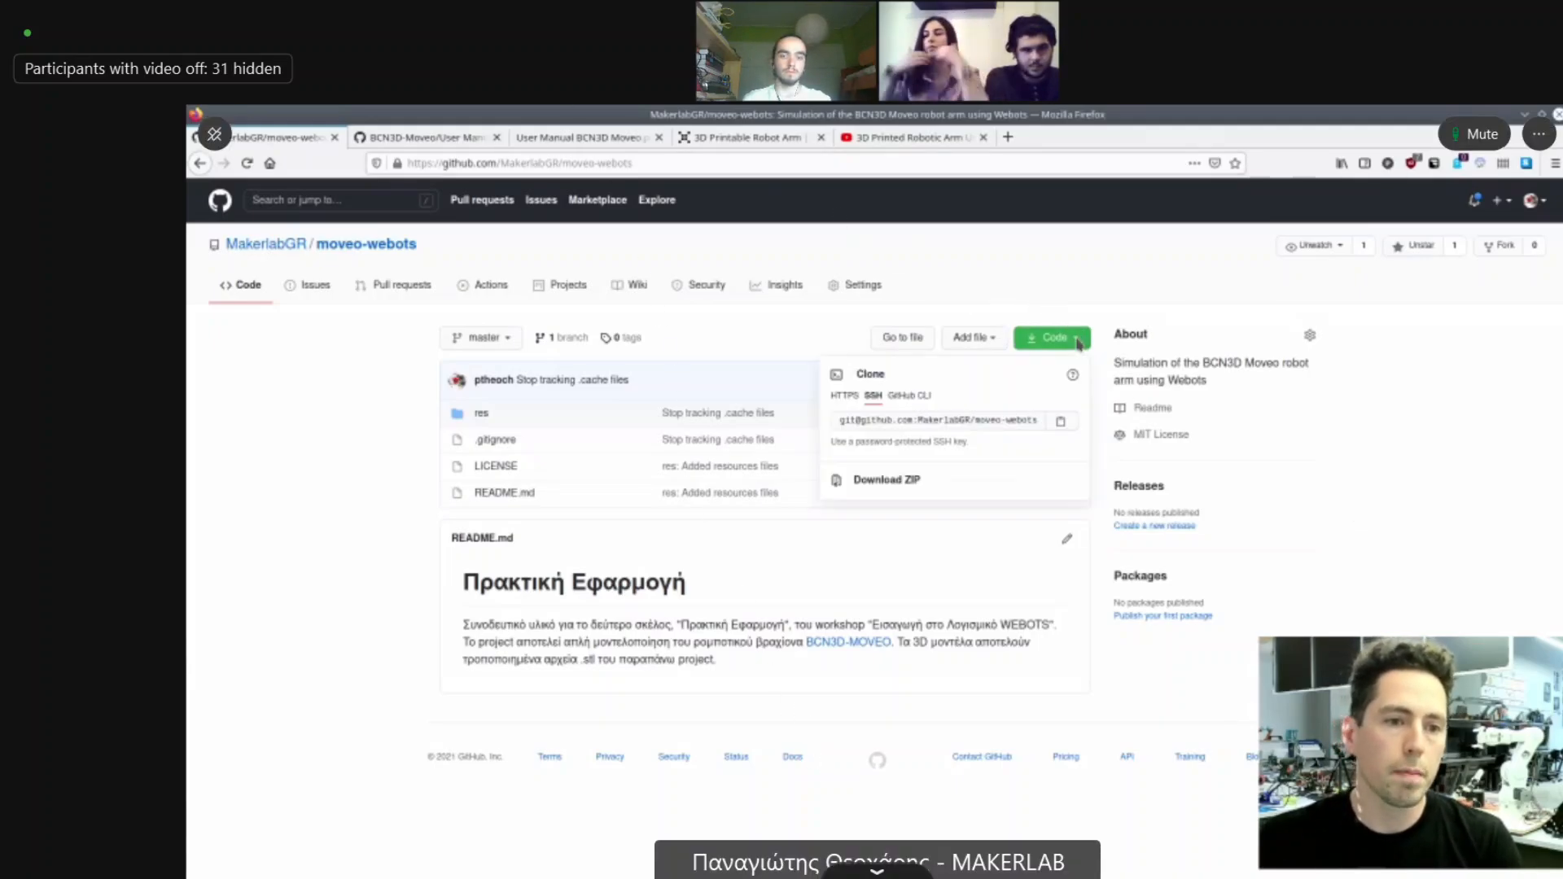
pyautogui.click(1071, 423)
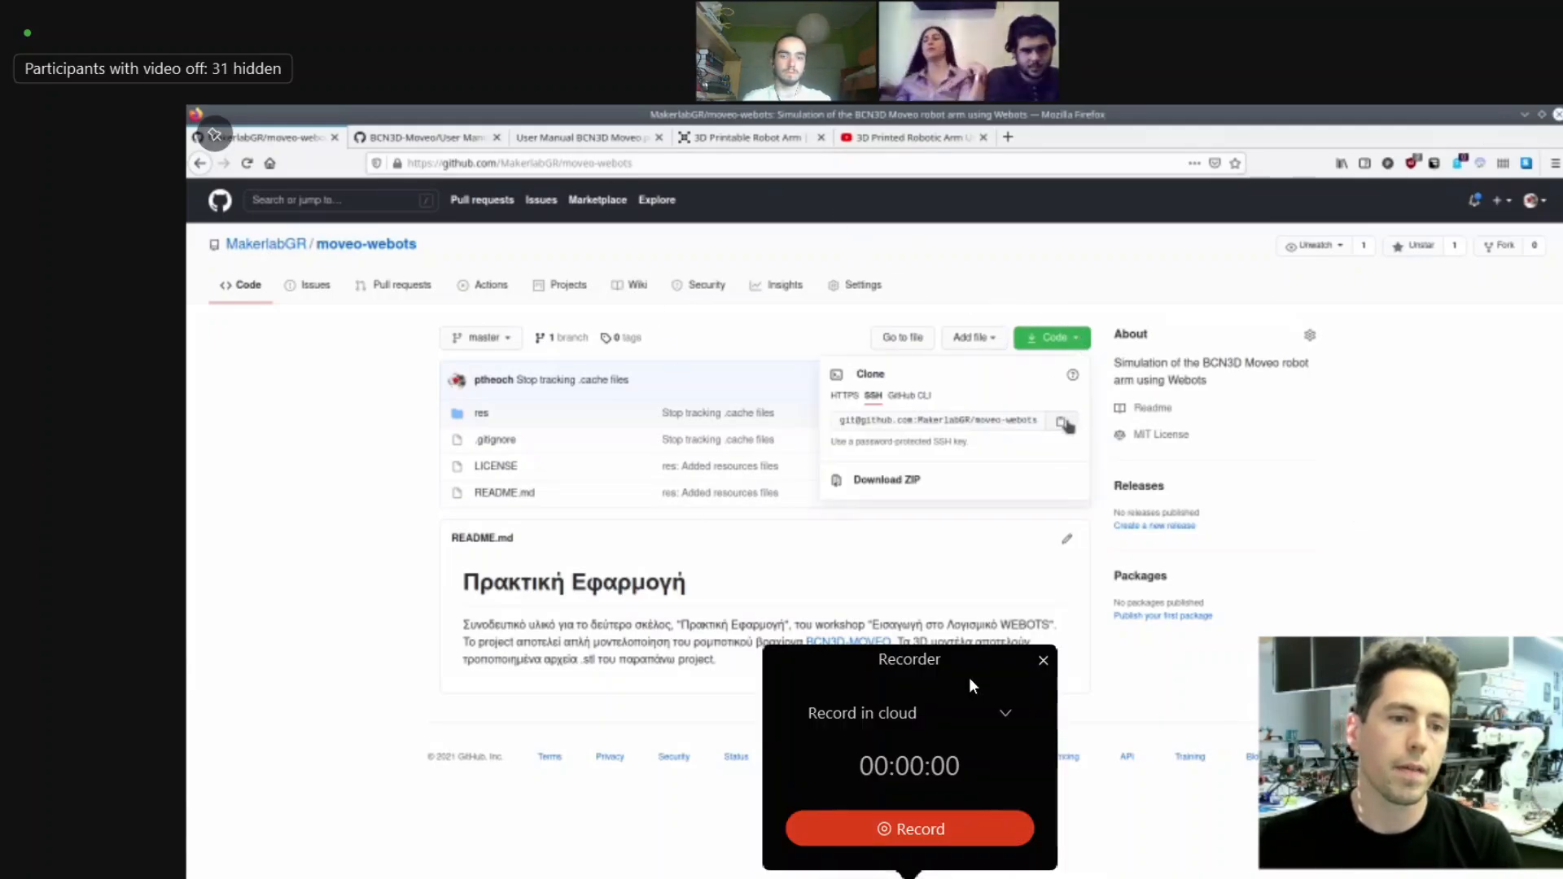
# - Start recording the meeting in the cloud, and list the home directory with l in the drop-down terminal
pyautogui.click(930, 827)
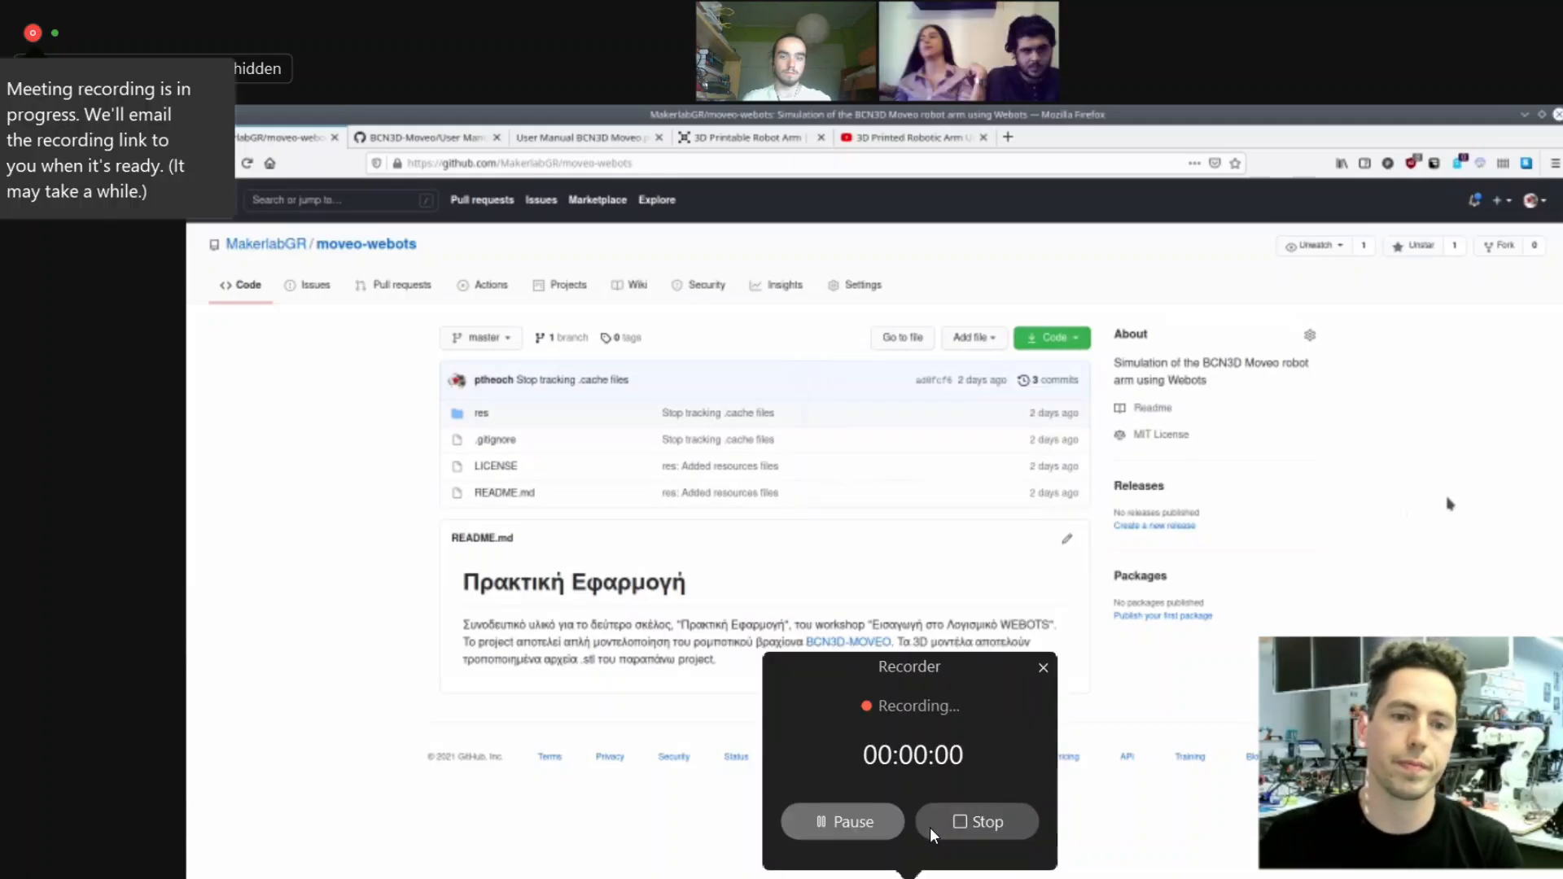
pyautogui.press('F12')
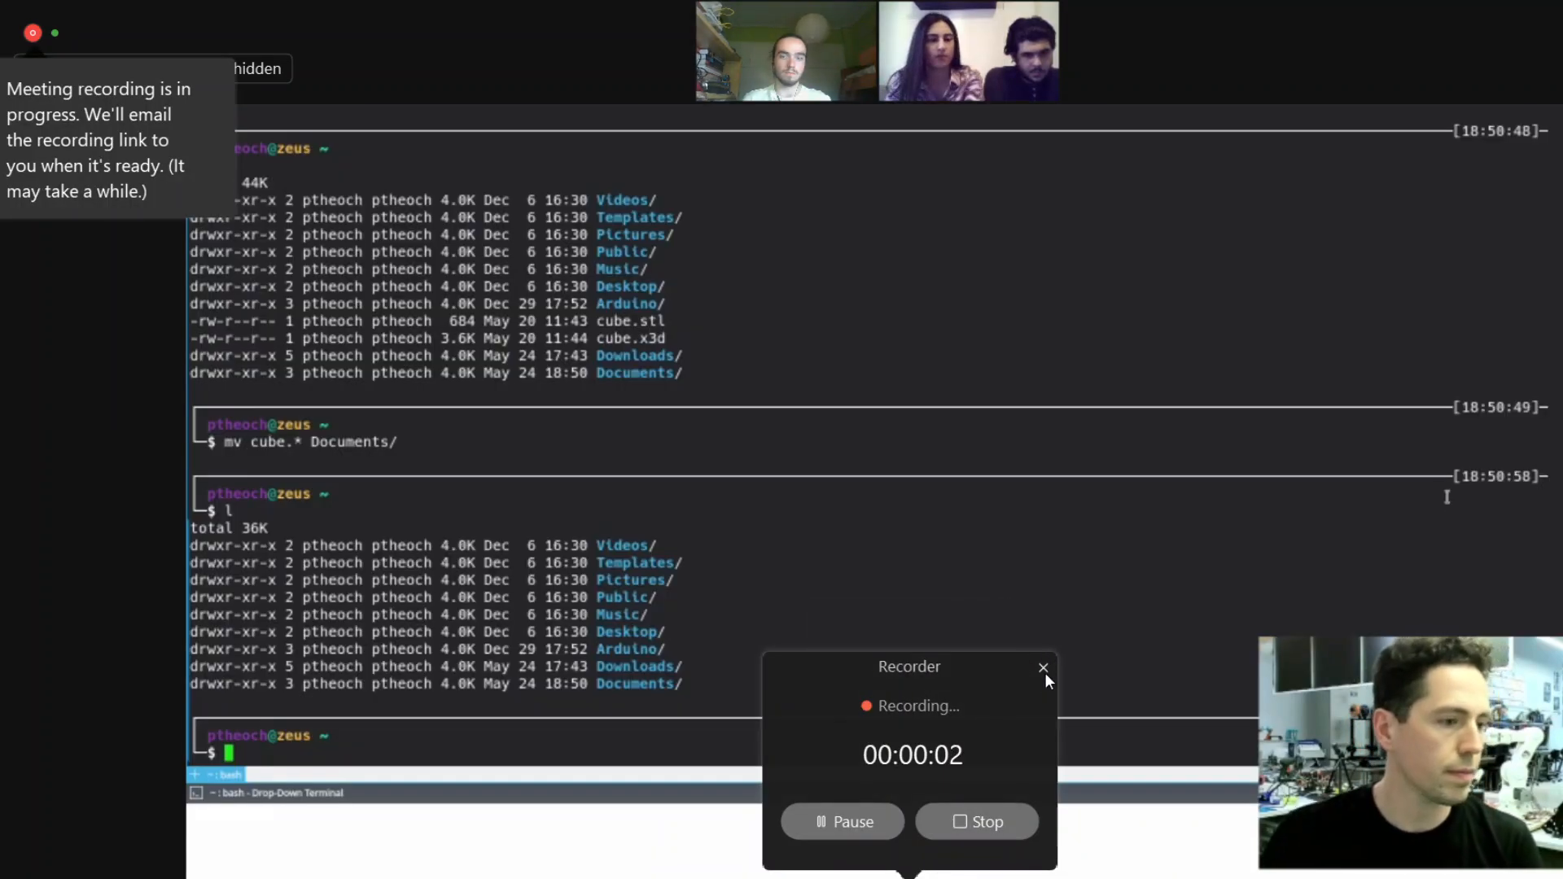
pyautogui.write('λ')
pyautogui.press('Return')
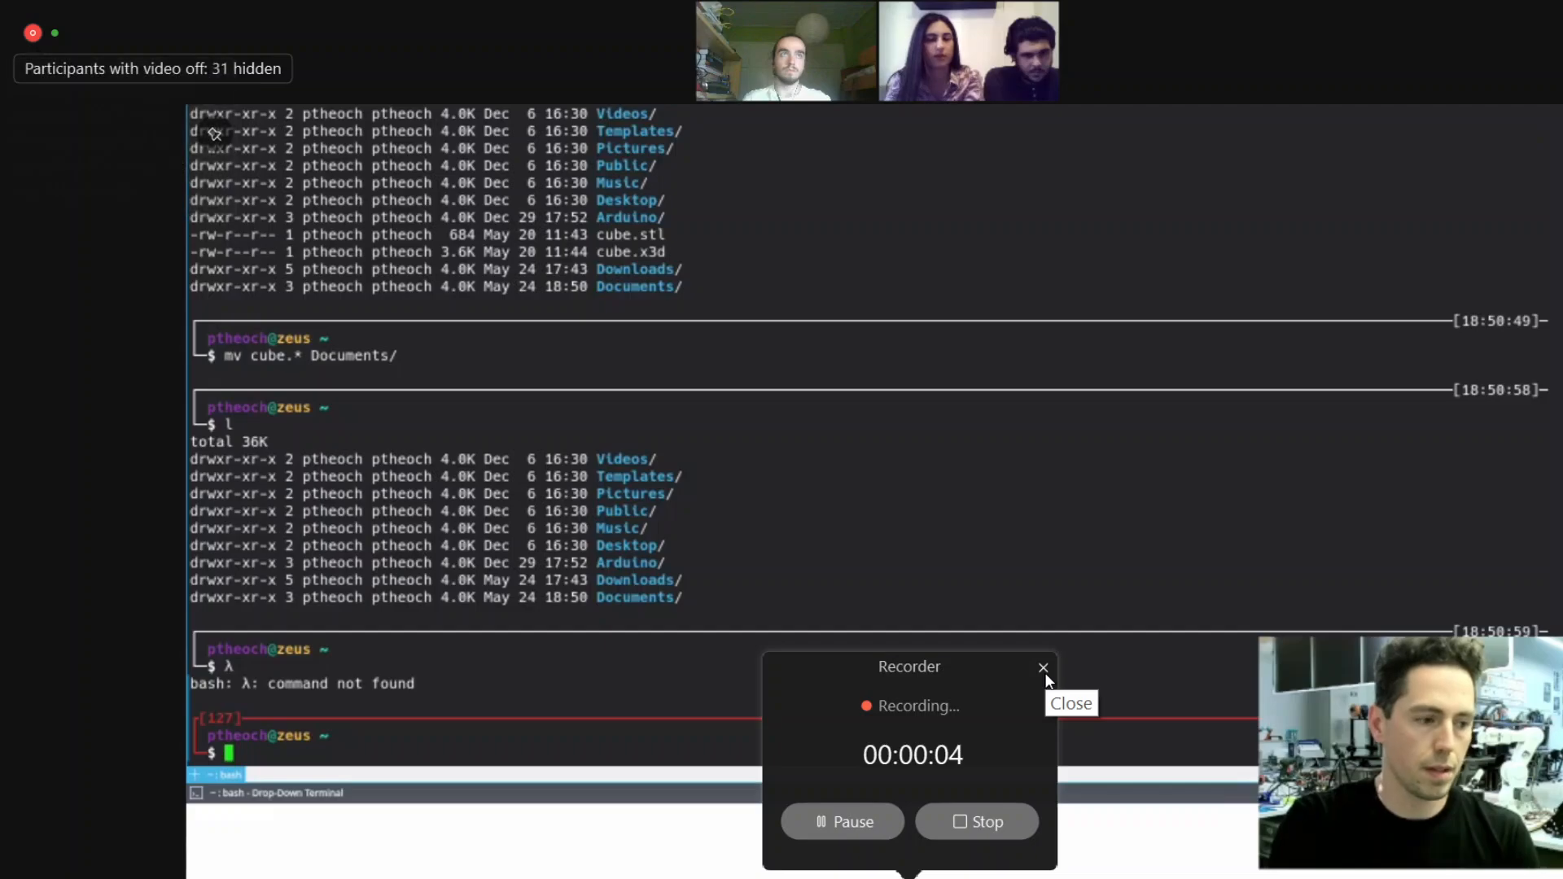
pyautogui.write('l')
pyautogui.press('Return')
pyautogui.click(1043, 668)
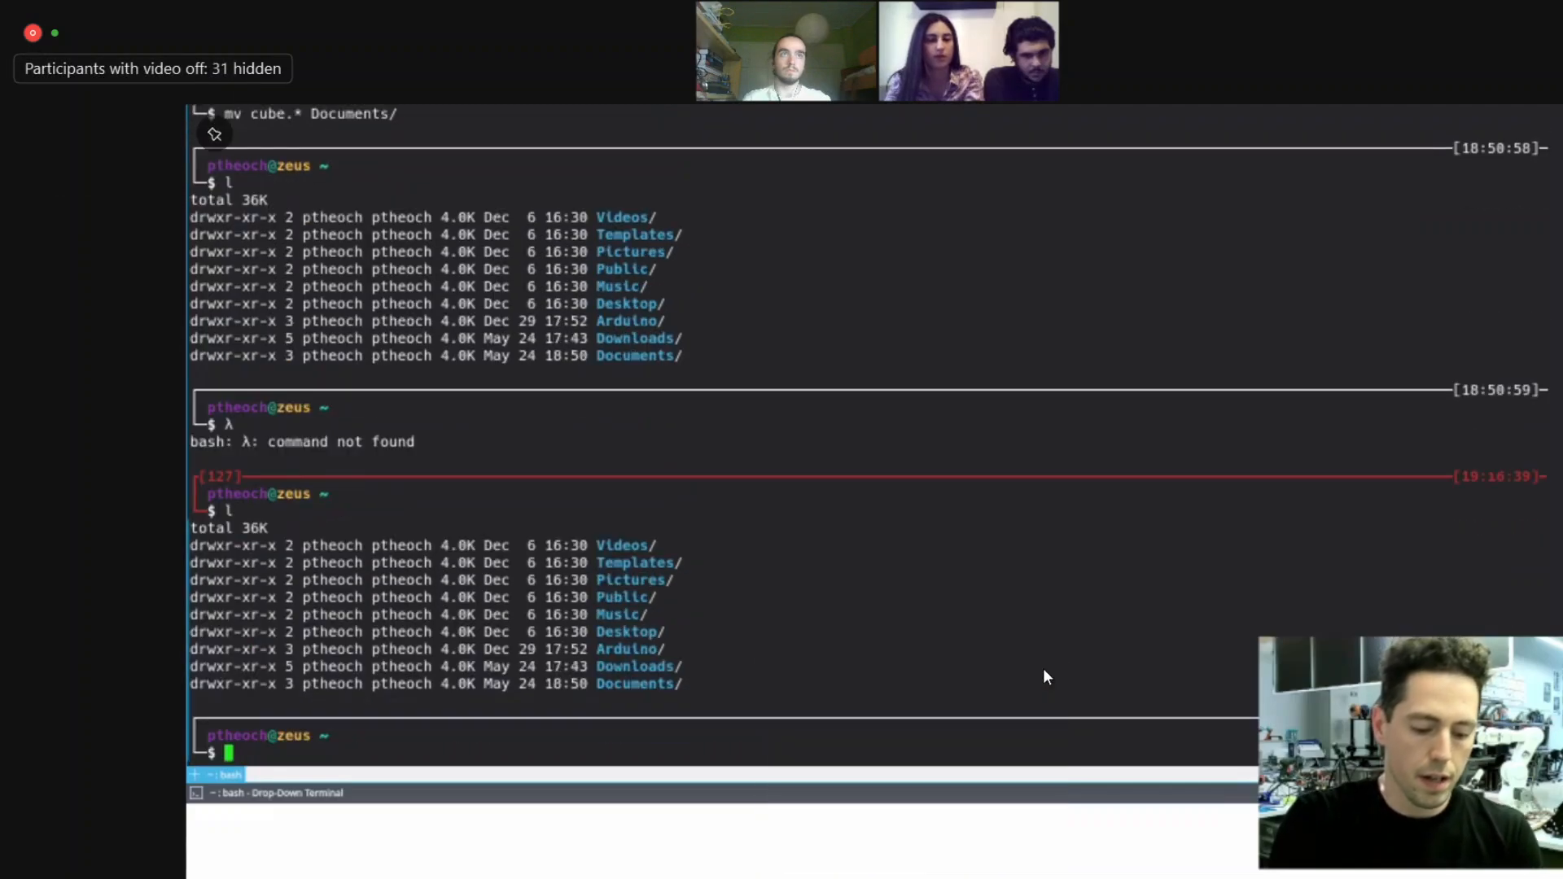
pyautogui.write('git clone')
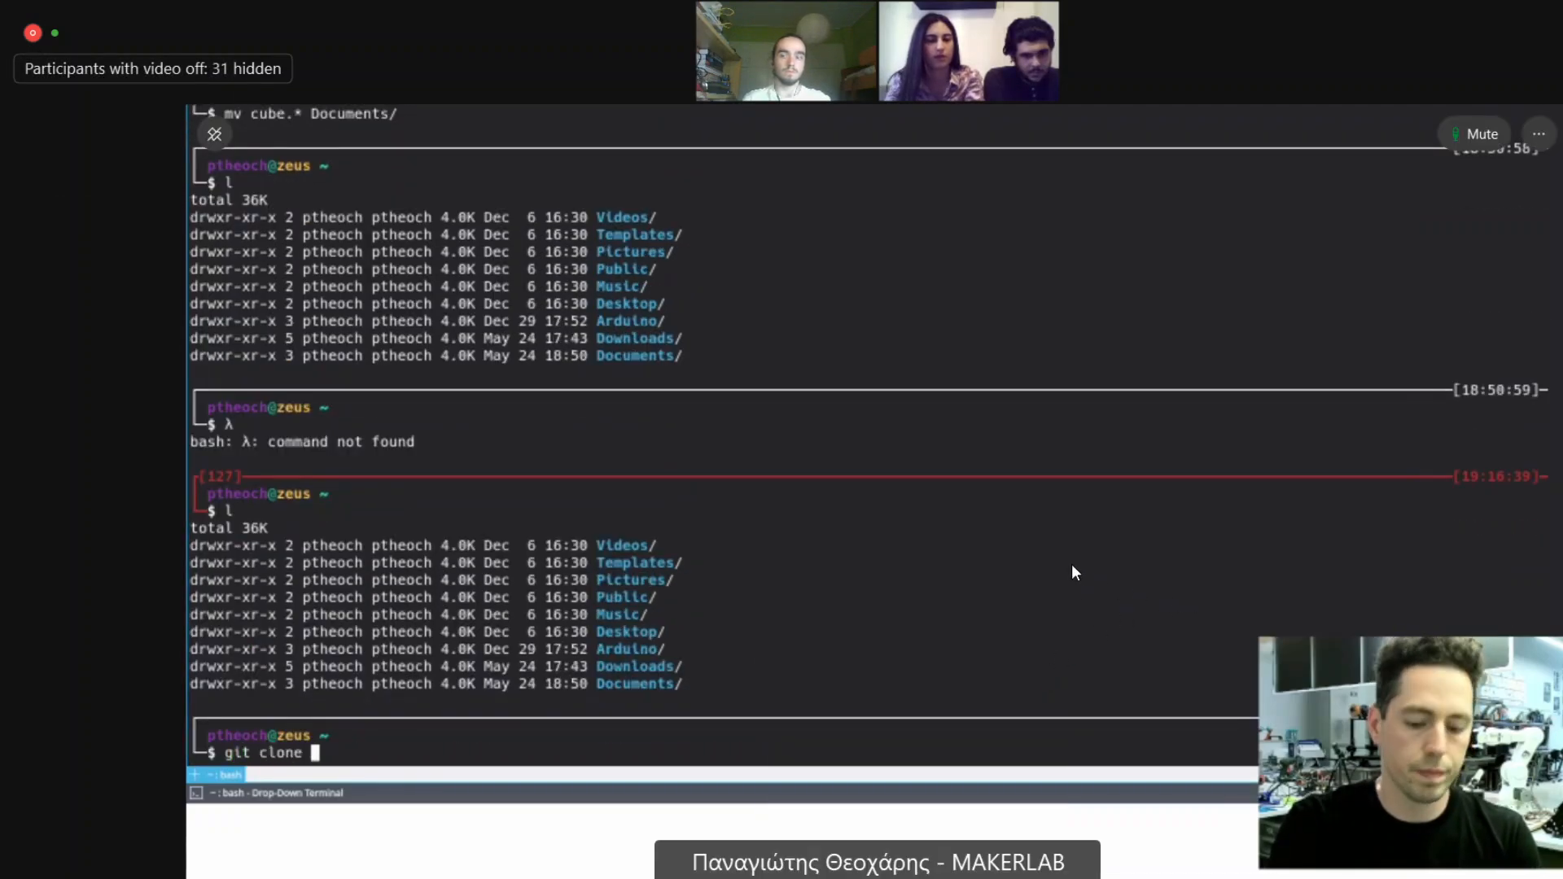
pyautogui.hotkey('ctrl', 'shift', 'v')
pyautogui.press('Return')
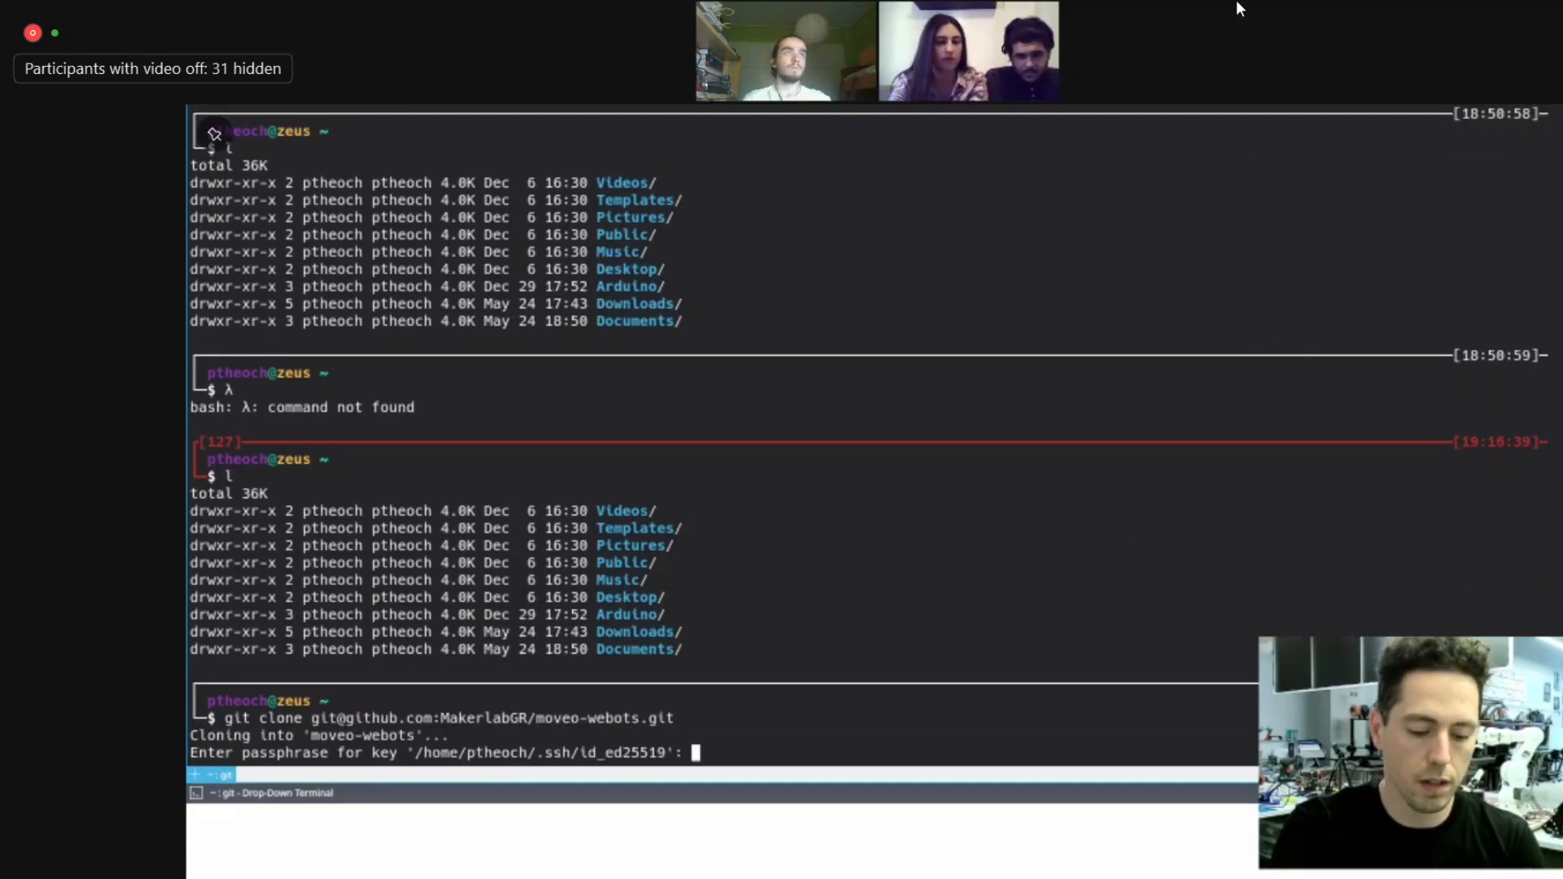
pyautogui.press('Return')
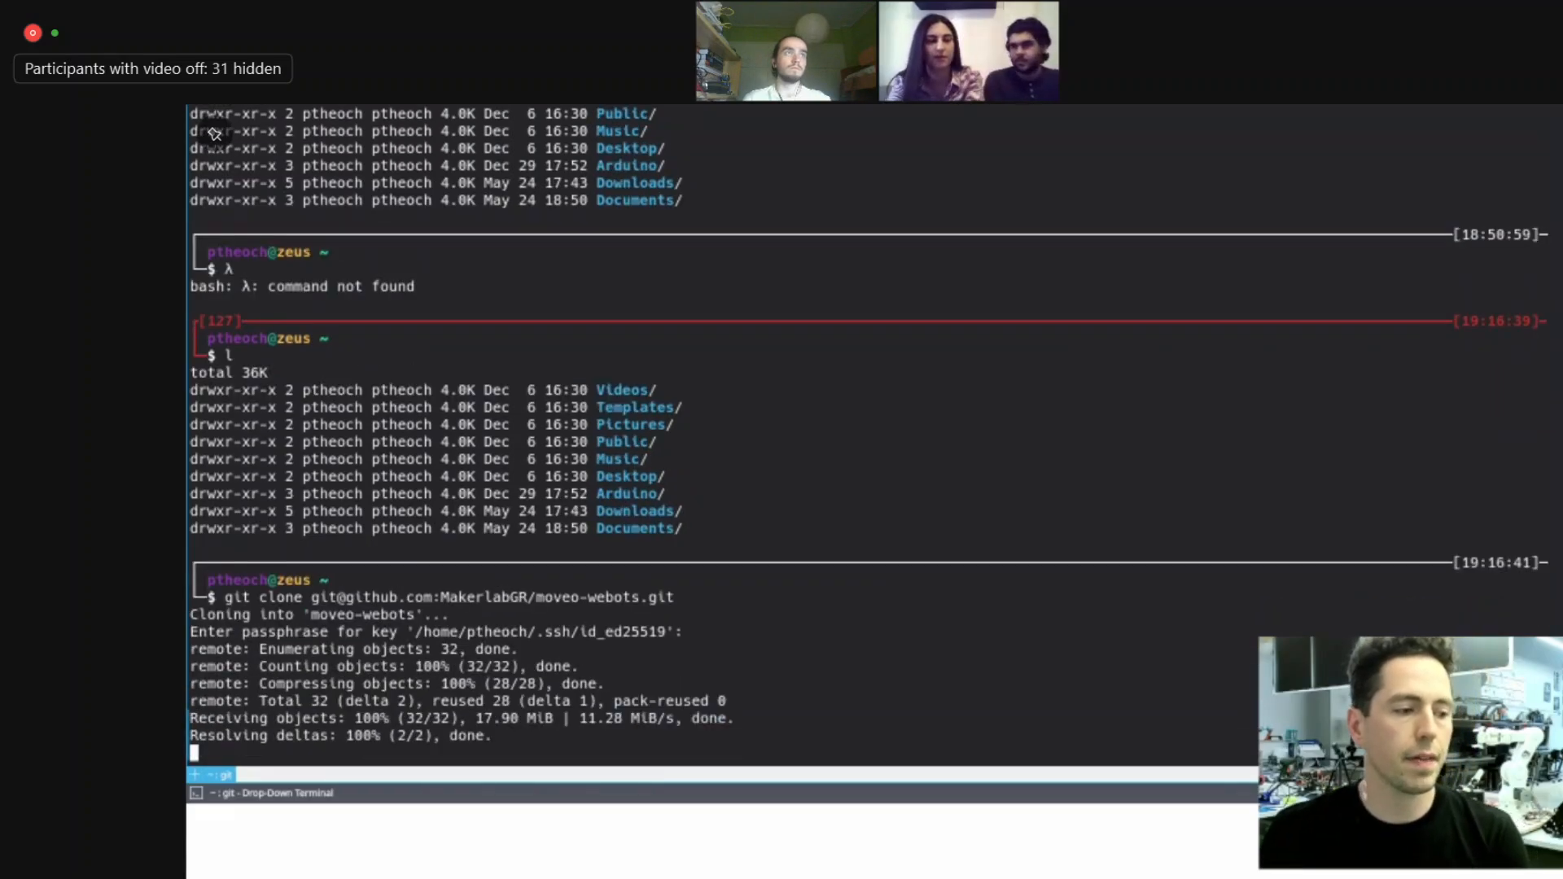
pyautogui.press('F12')
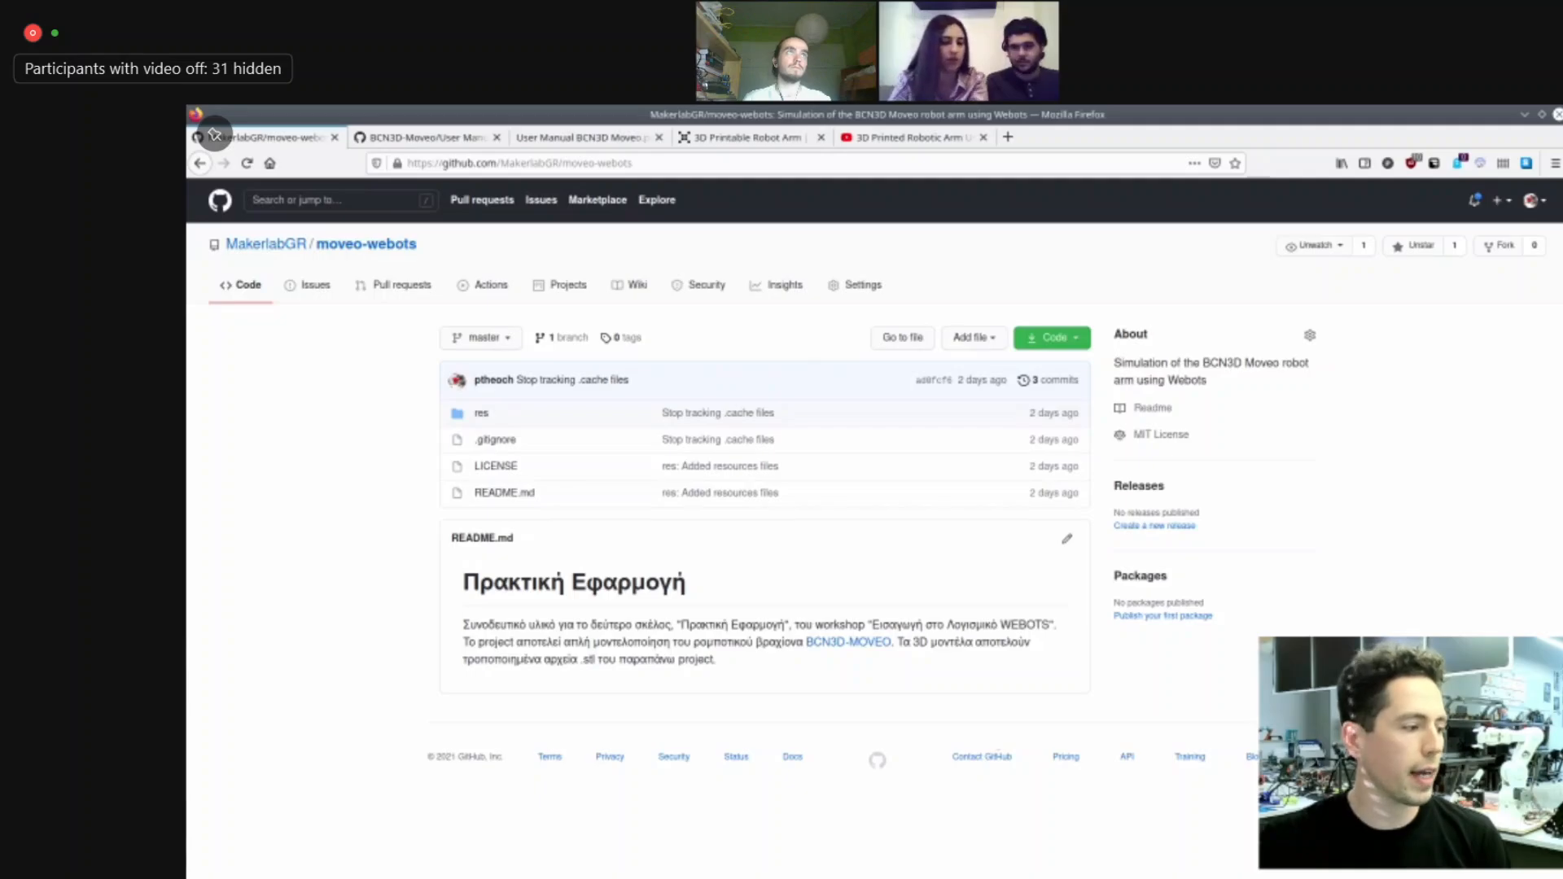
# - Switch to the Dolphin file manager and expand the res, protos and meshes folders of the cloned moveo-webots project
pyautogui.hotkey('alt', 'Tab')
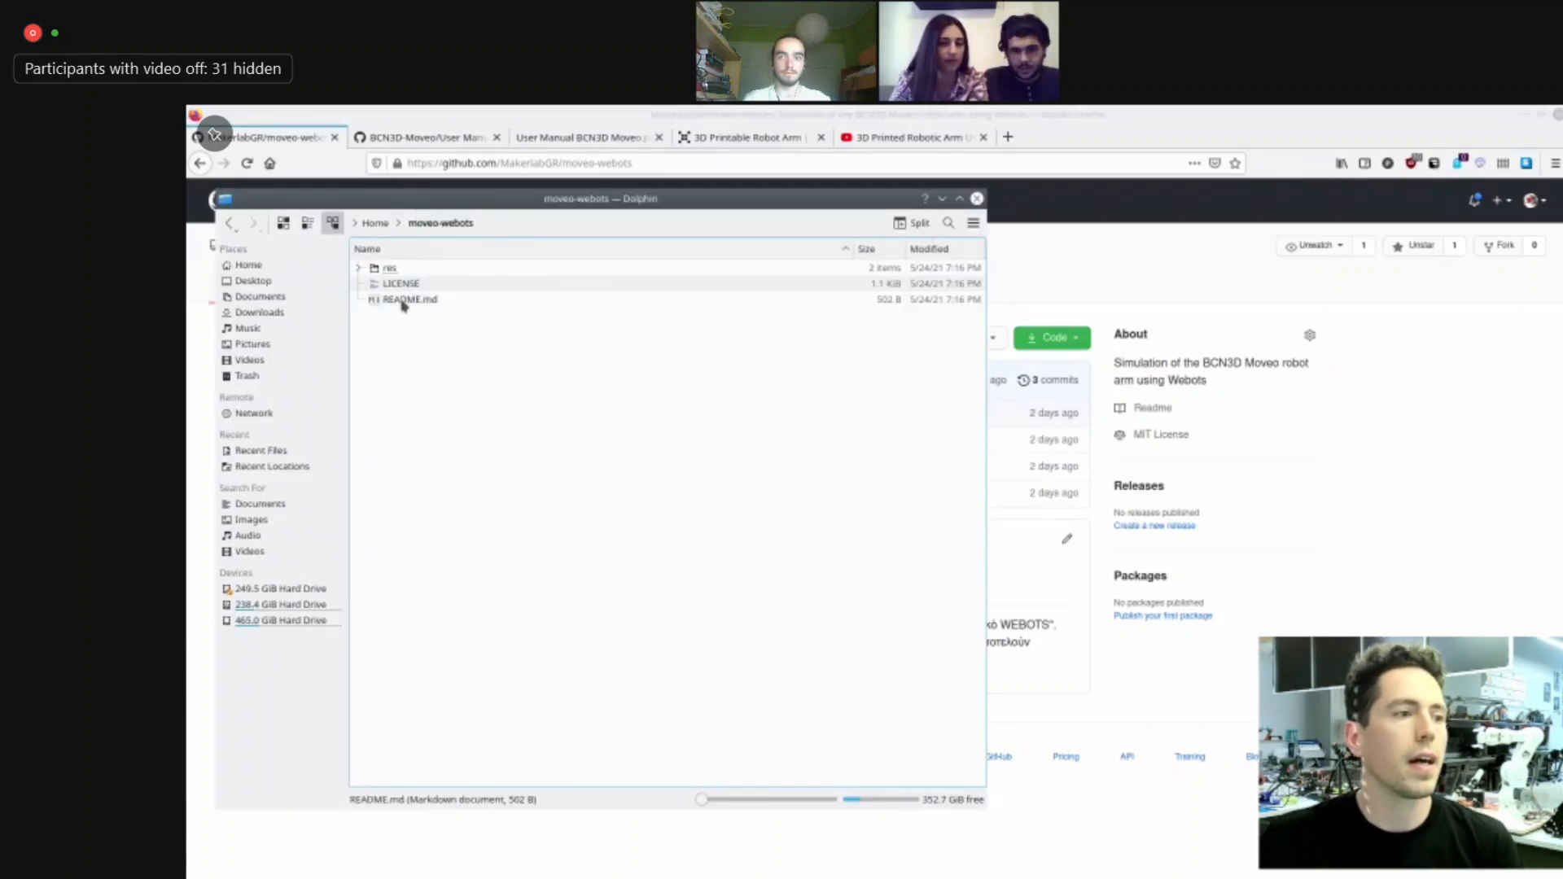
pyautogui.click(359, 268)
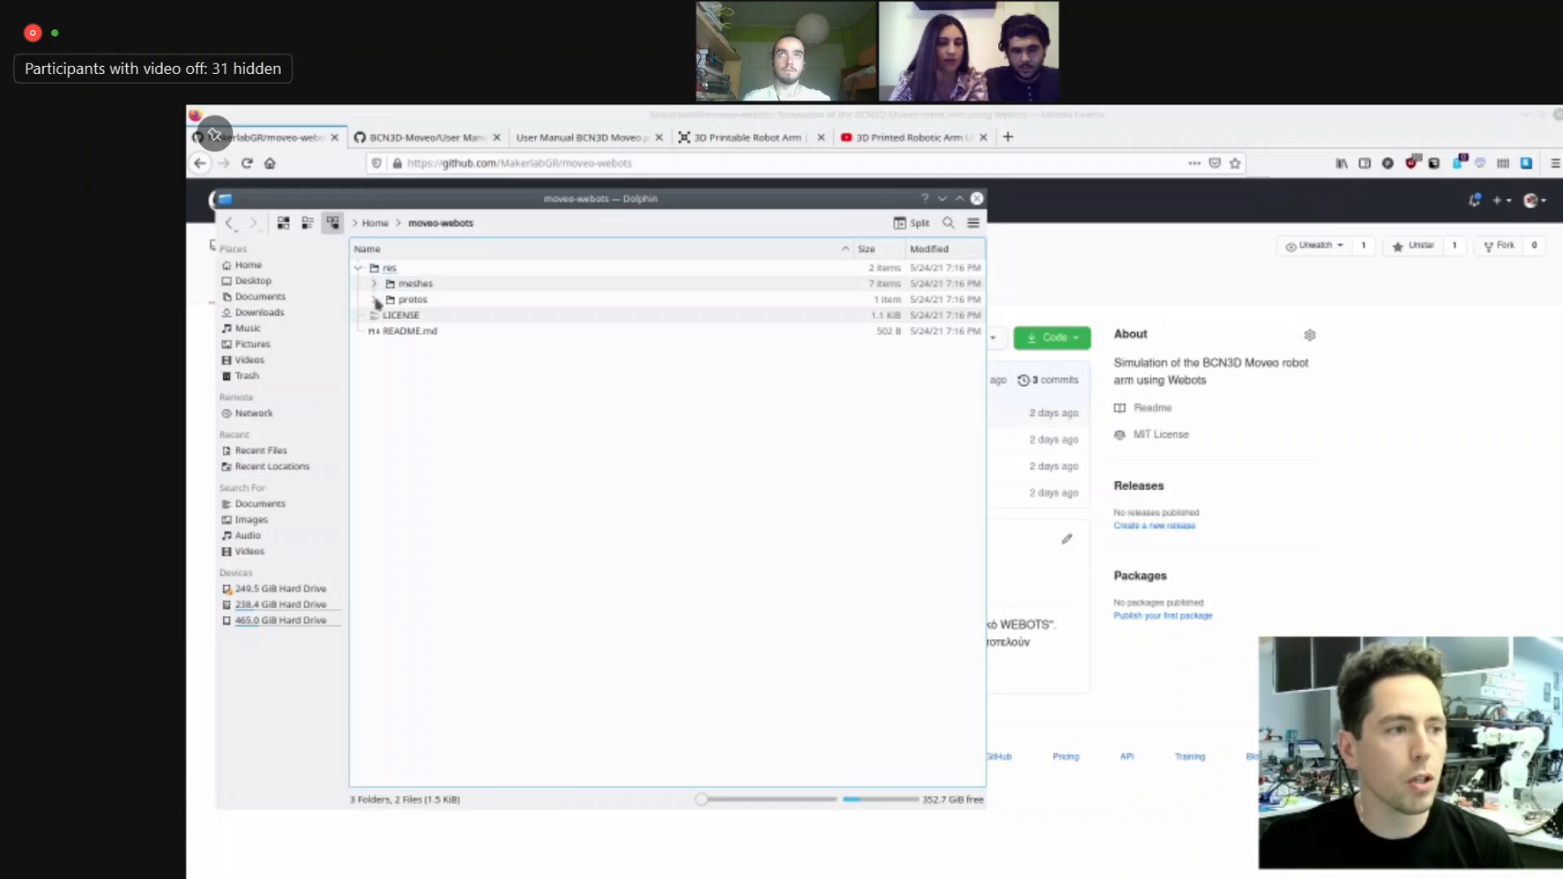
pyautogui.click(374, 301)
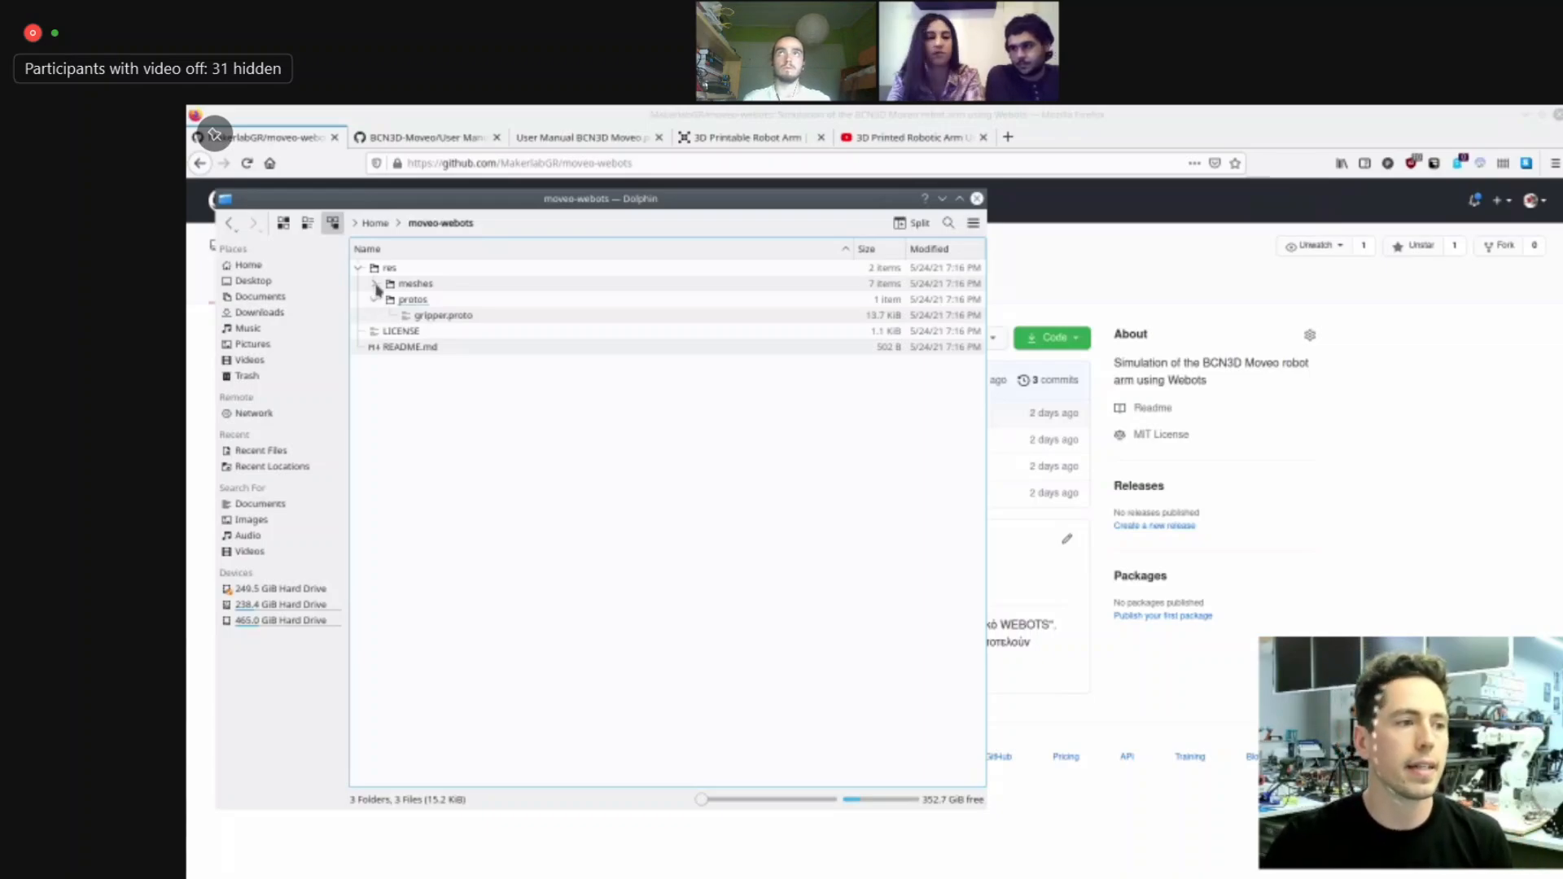
pyautogui.click(376, 284)
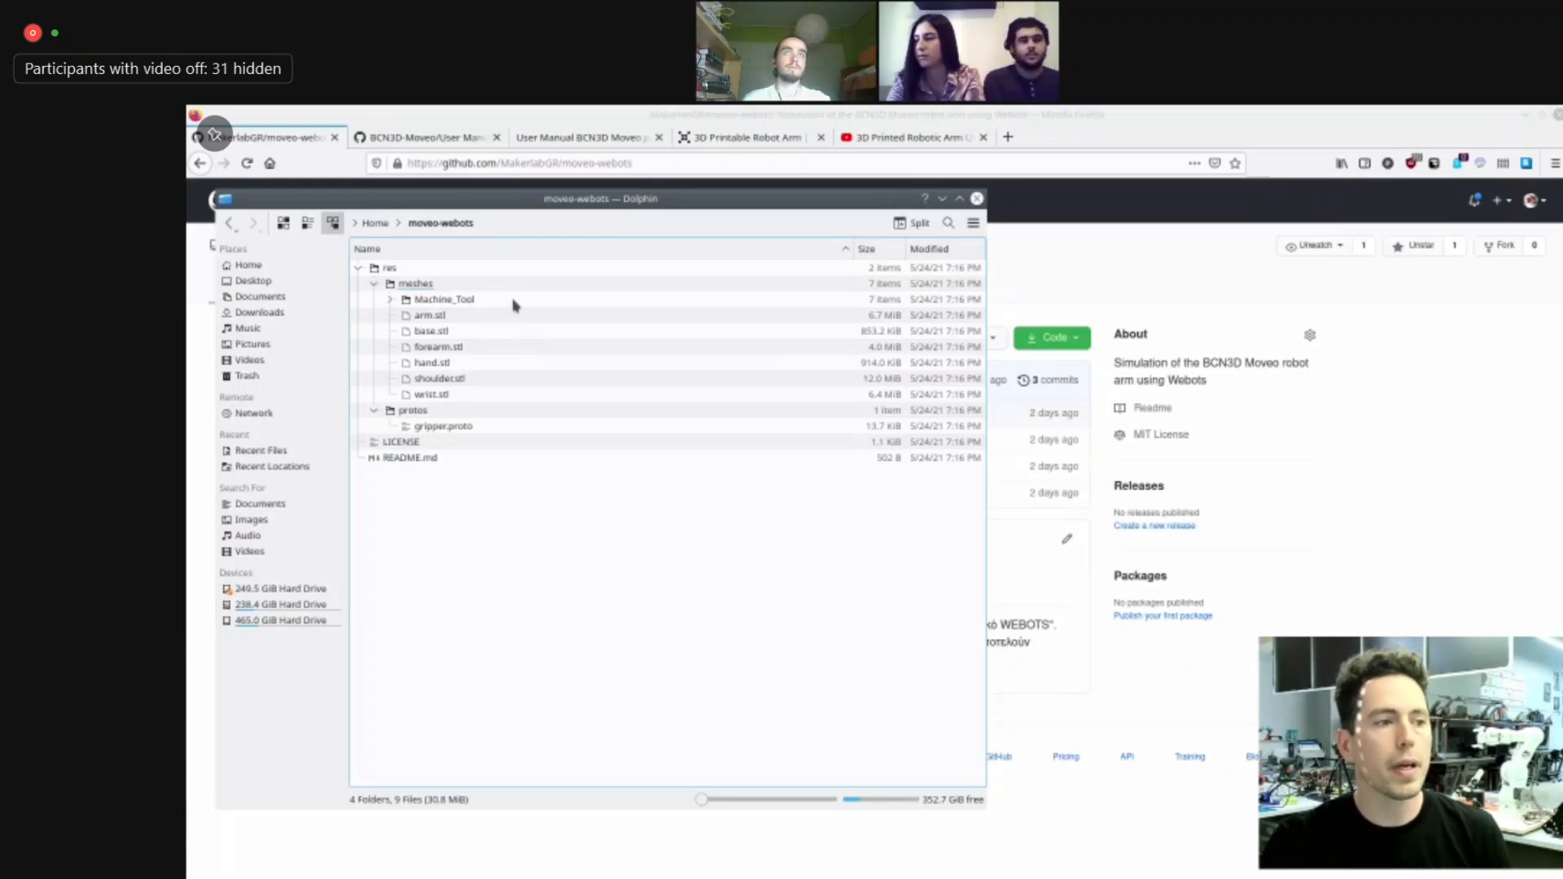
# - Highlight all items in the meshes folder, clear the selection and return to the repository page in Firefox
pyautogui.moveTo(513, 307); pyautogui.dragTo(503, 398)
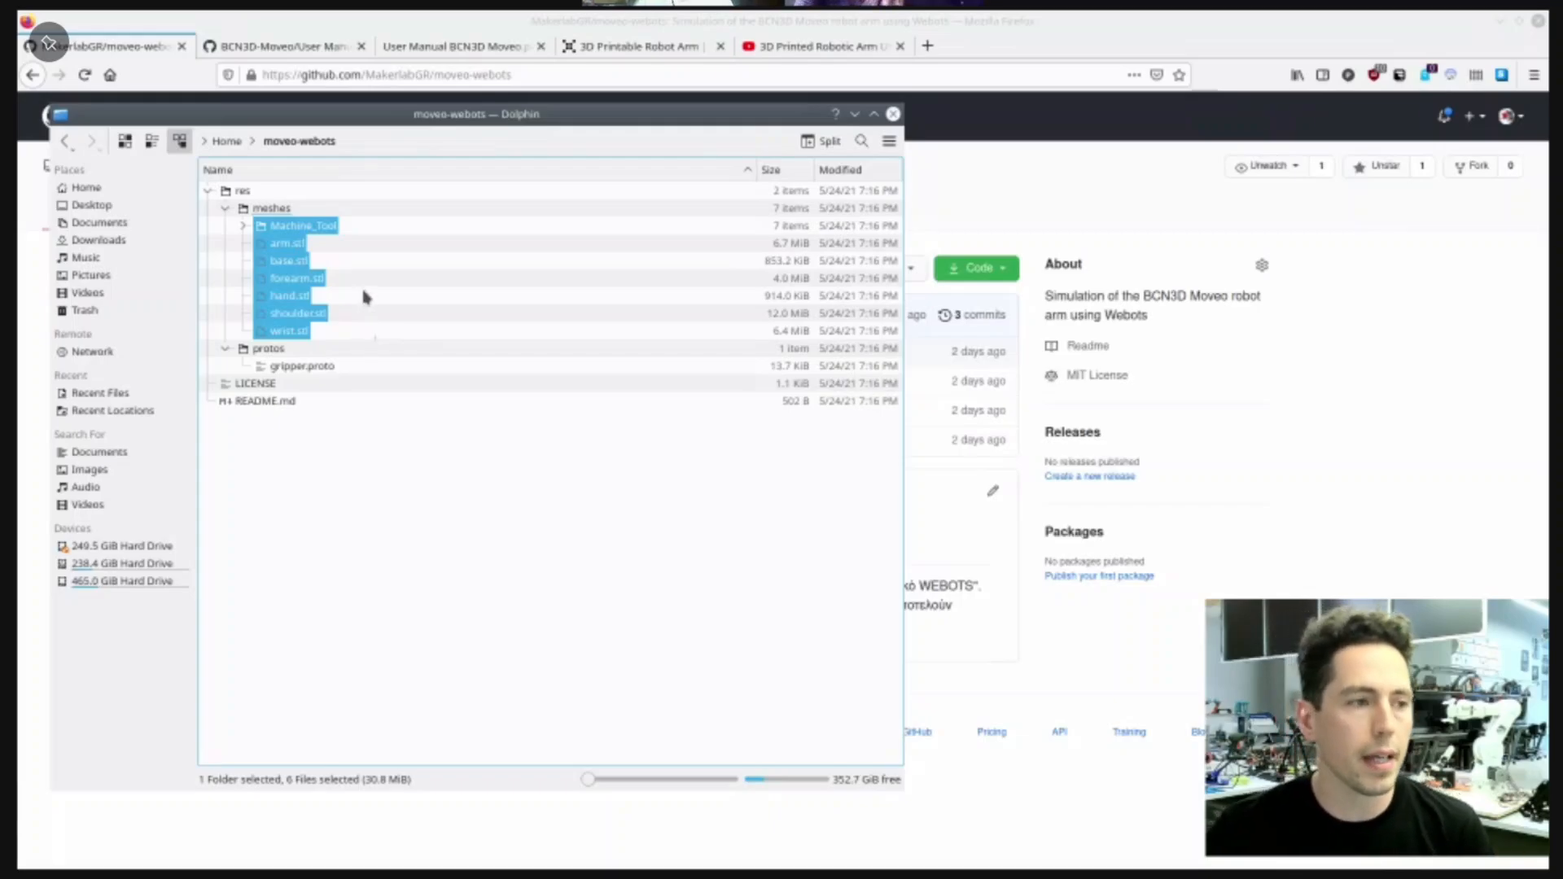
pyautogui.click(399, 244)
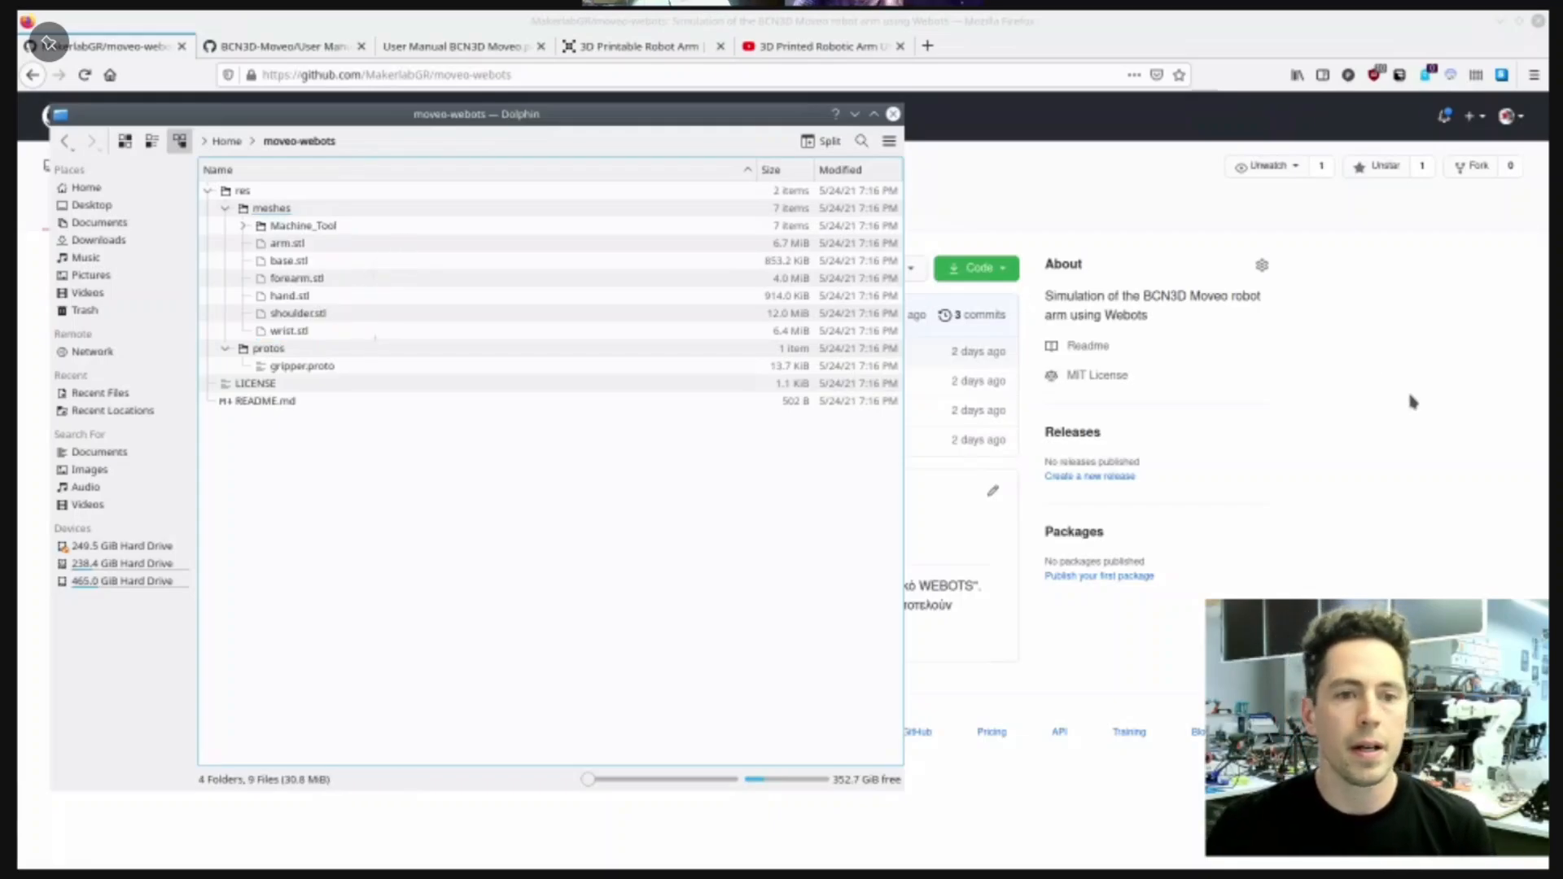
pyautogui.click(1422, 451)
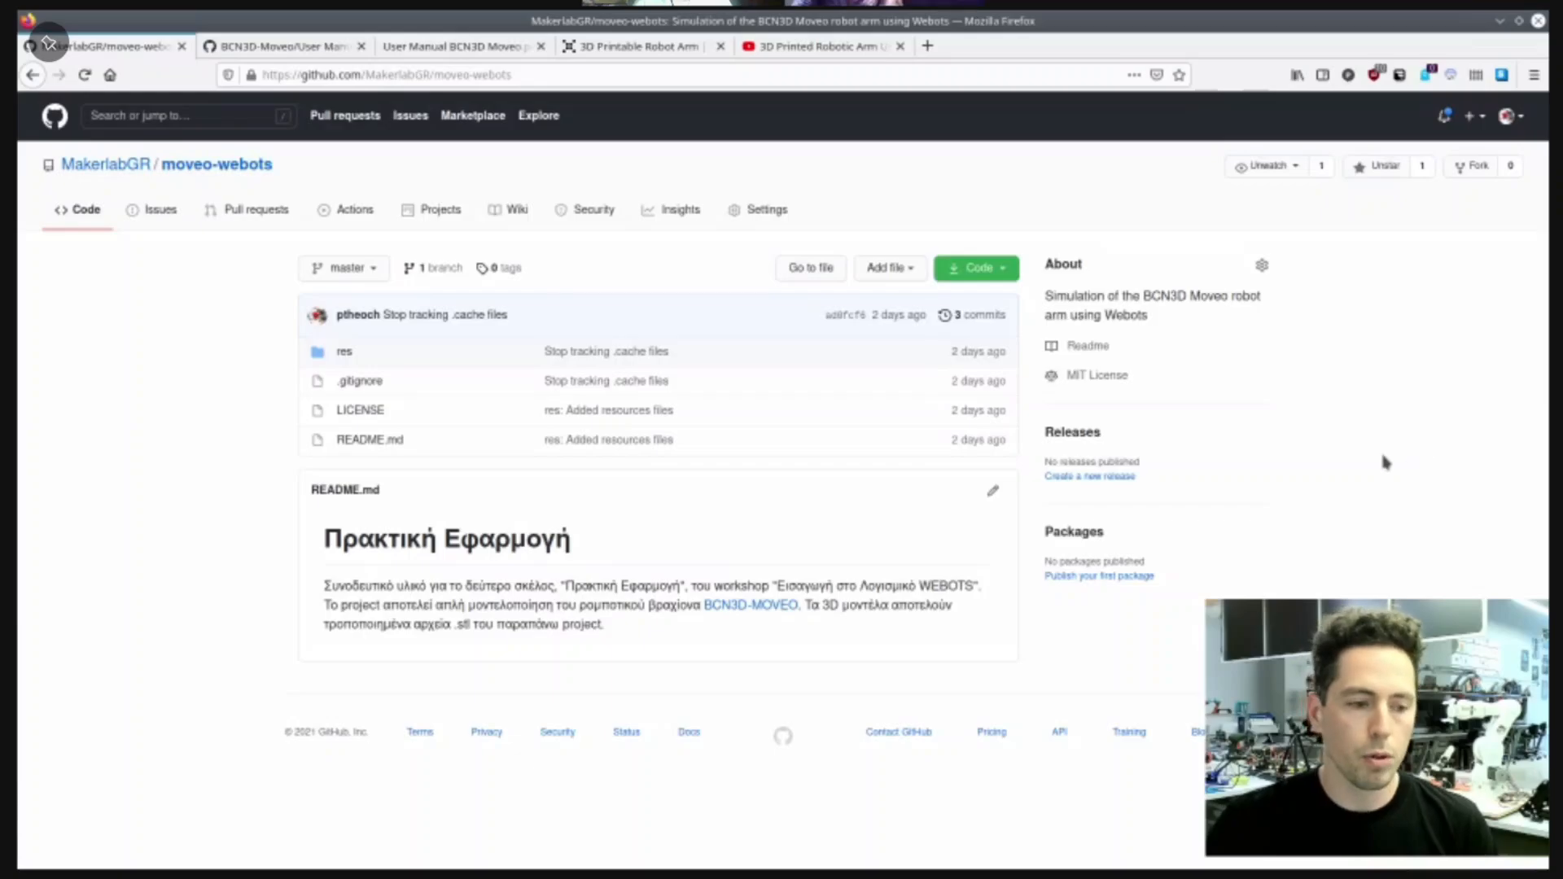
# - Open the drop-down terminal, list the home directory, then change into the moveo-webots directory and list its contents
pyautogui.hotkey('alt', 'Tab')
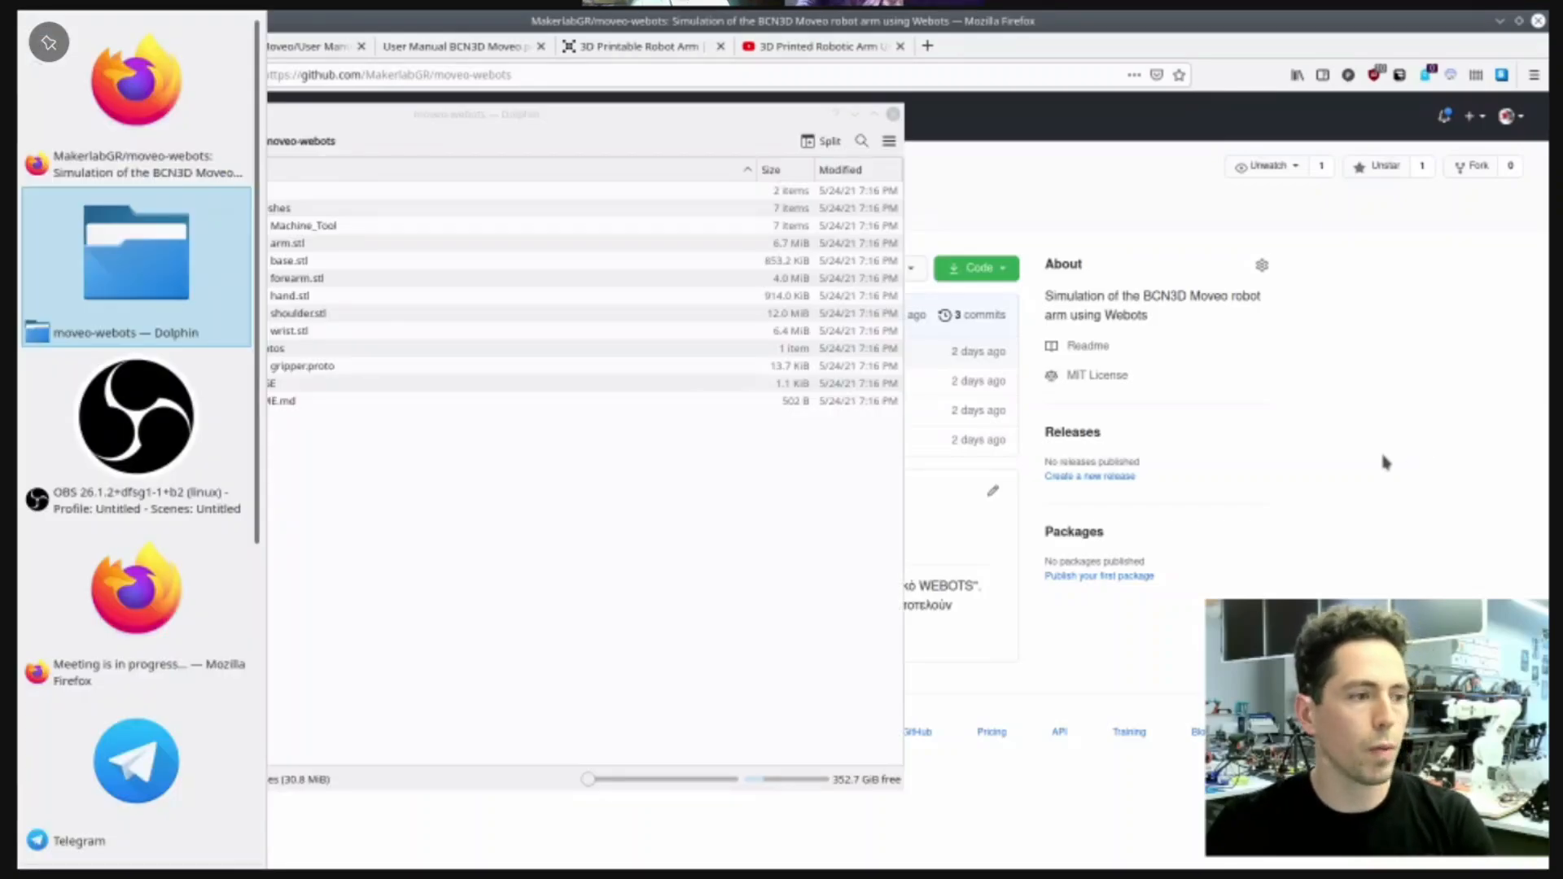
pyautogui.press('F12')
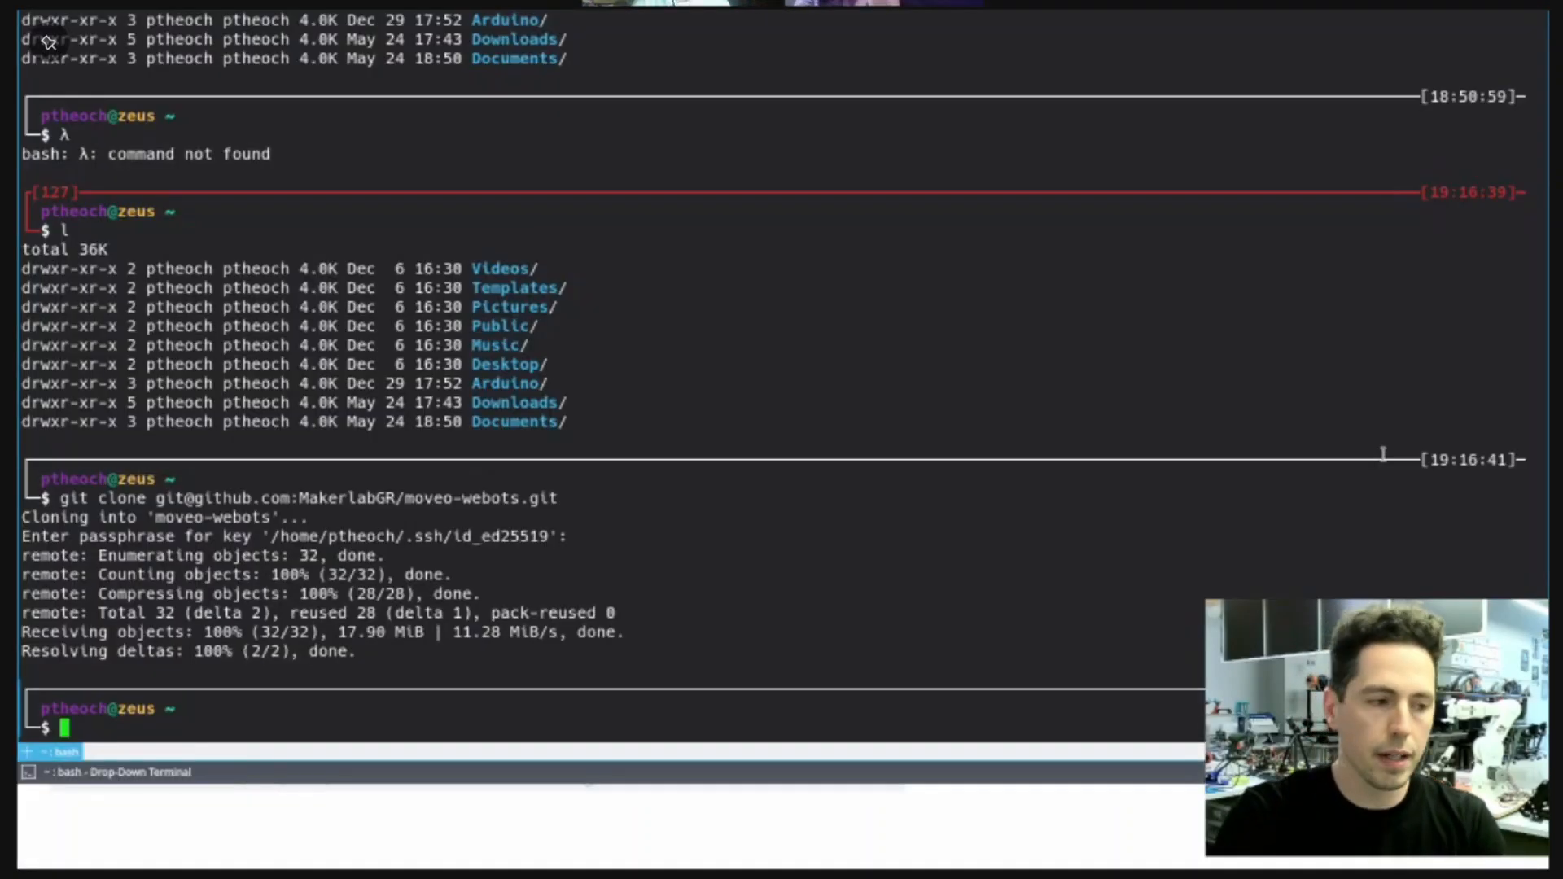
pyautogui.write('l')
pyautogui.press('Return')
pyautogui.write('cd mo')
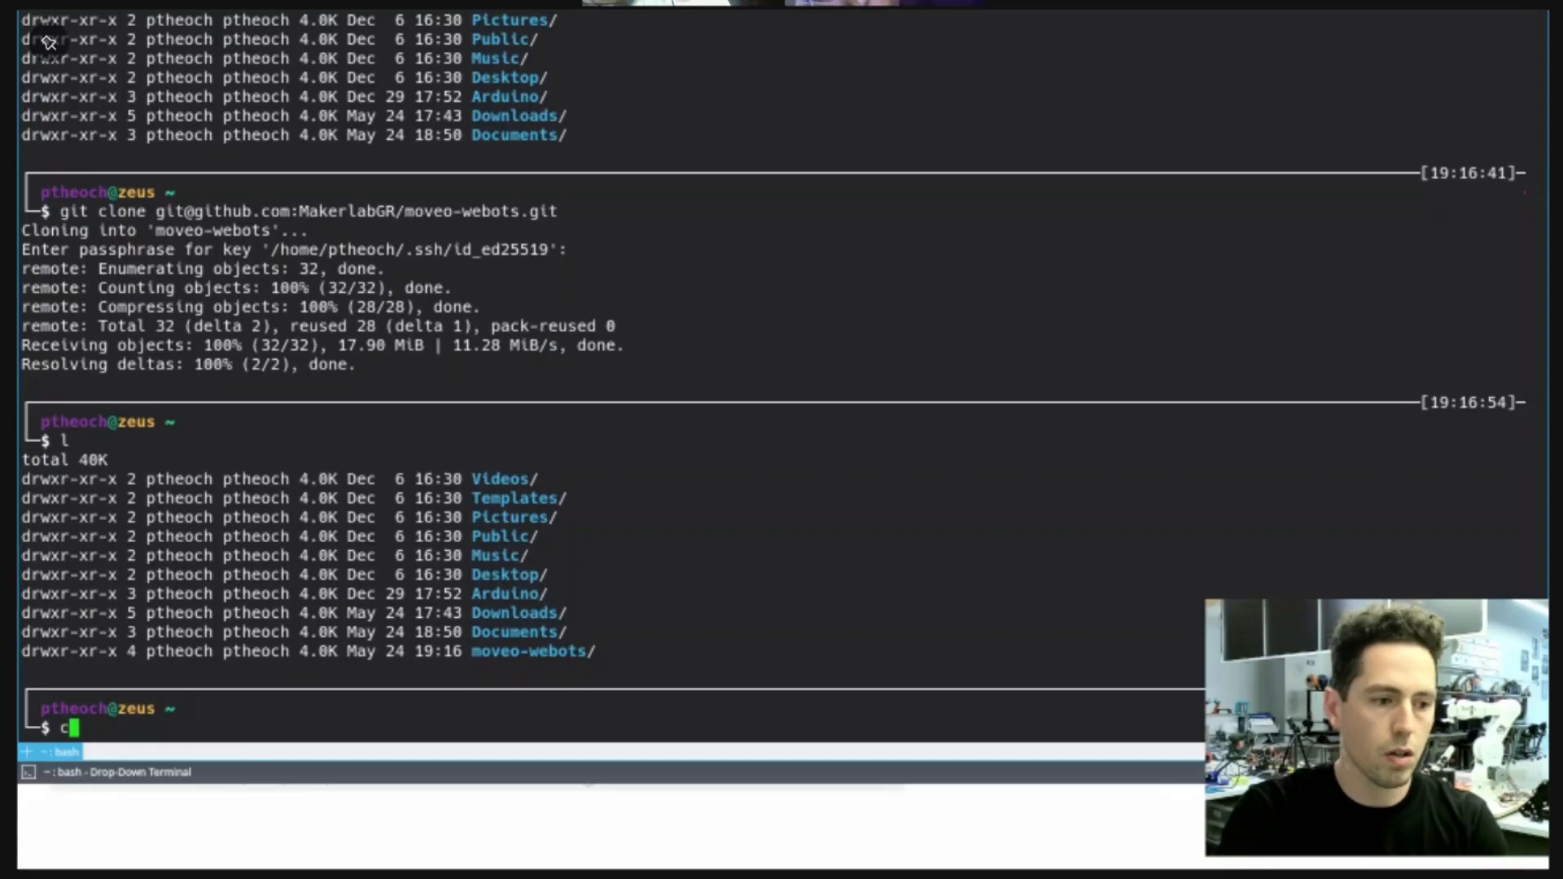
pyautogui.press('Tab')
pyautogui.press('Return')
pyautogui.write('l')
pyautogui.press('Return')
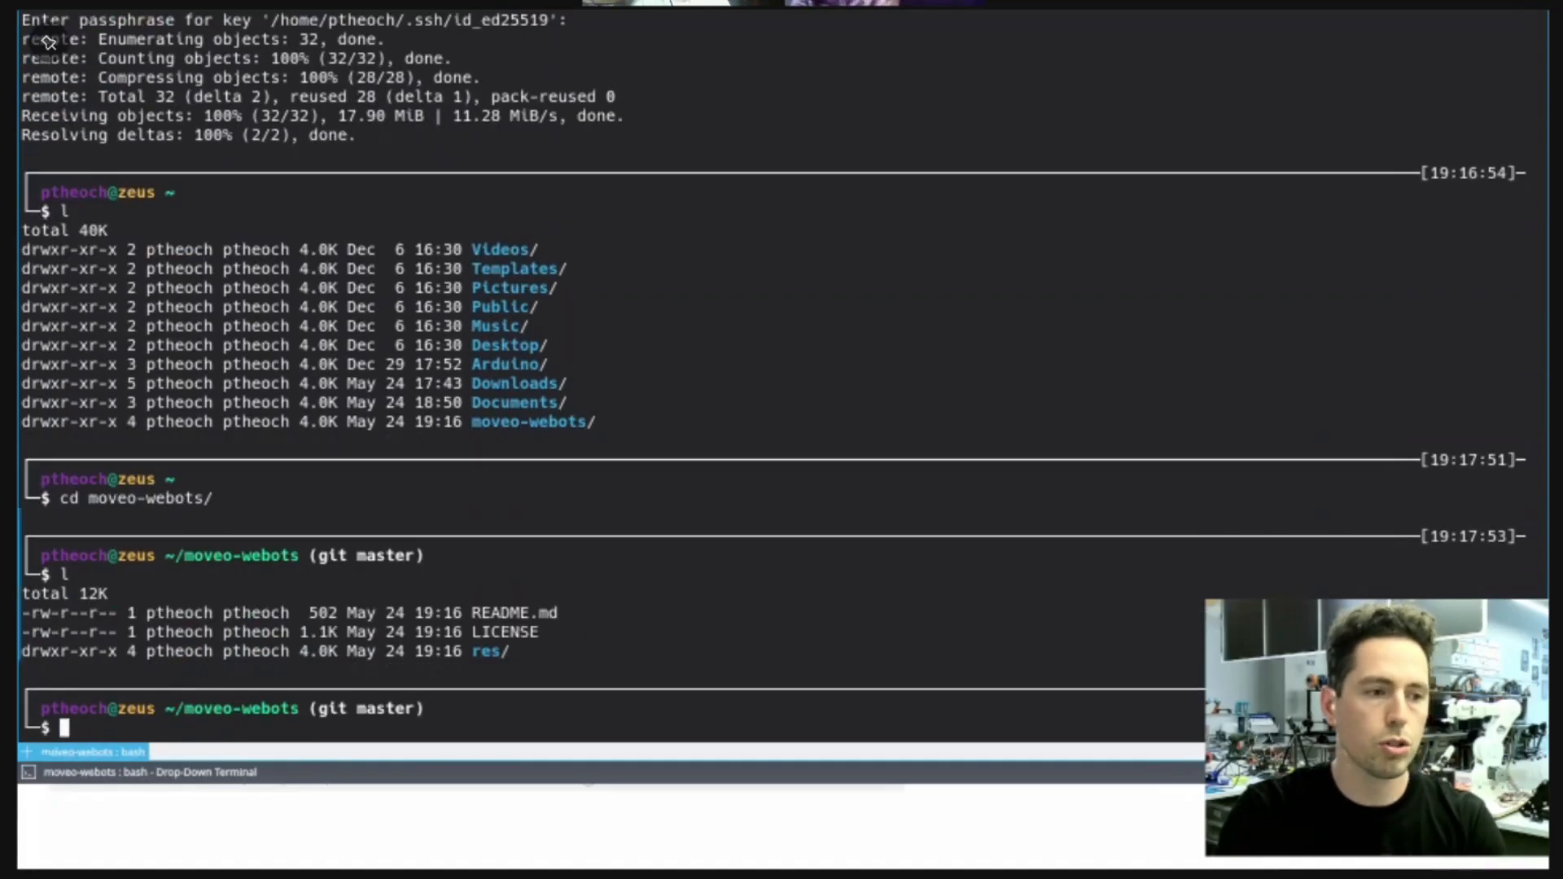
pyautogui.press('F12')
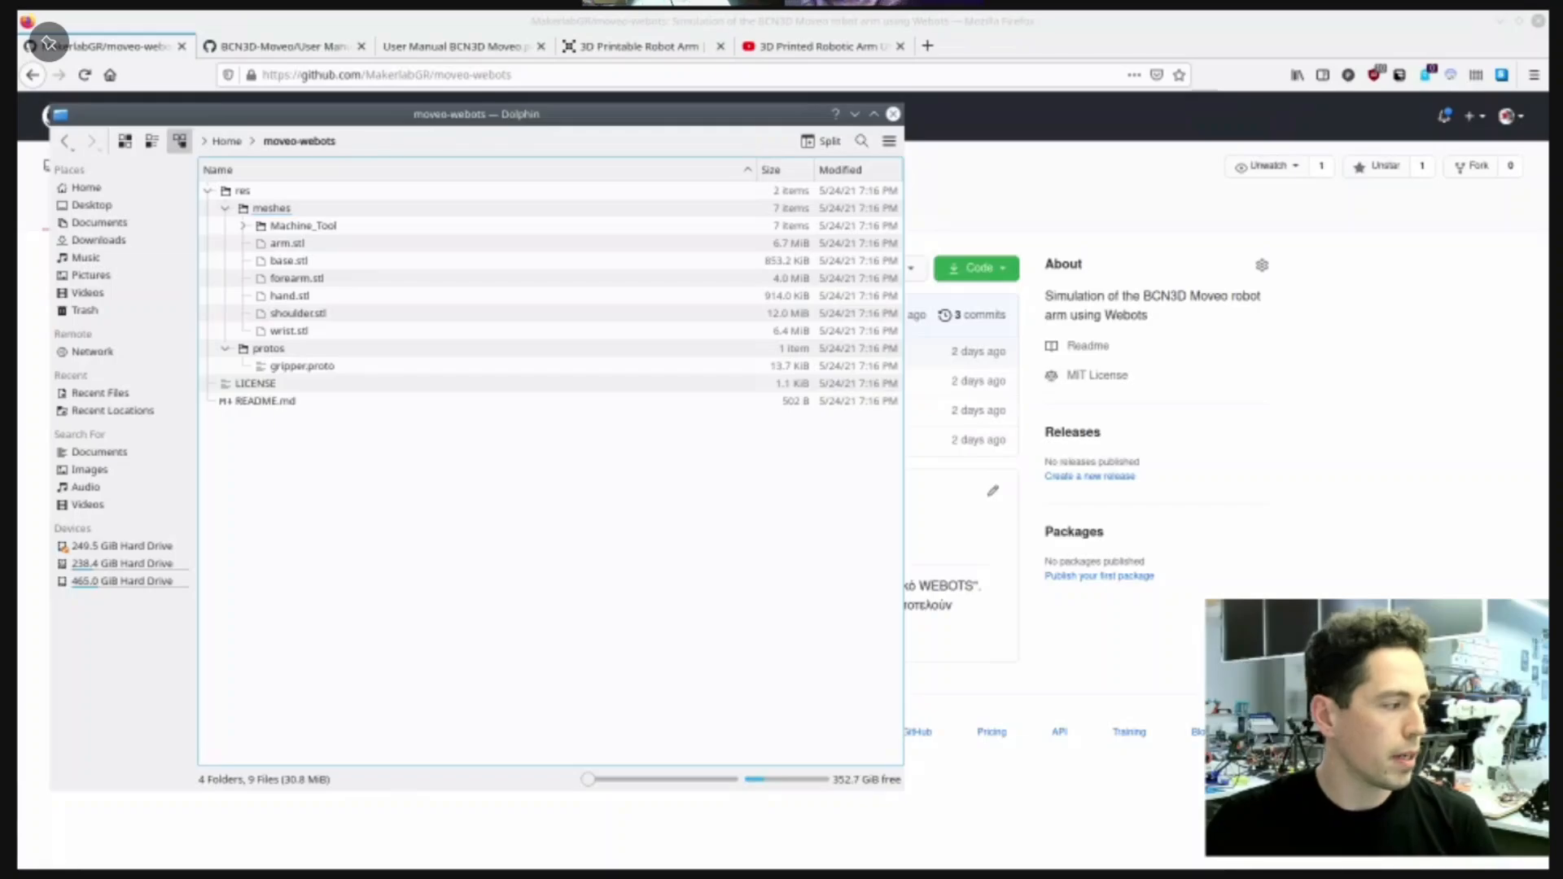
# - Switch to Webots and start a new project directory, choosing the moveo-webots folder in the home directory as its location
pyautogui.hotkey('alt', 'Tab')
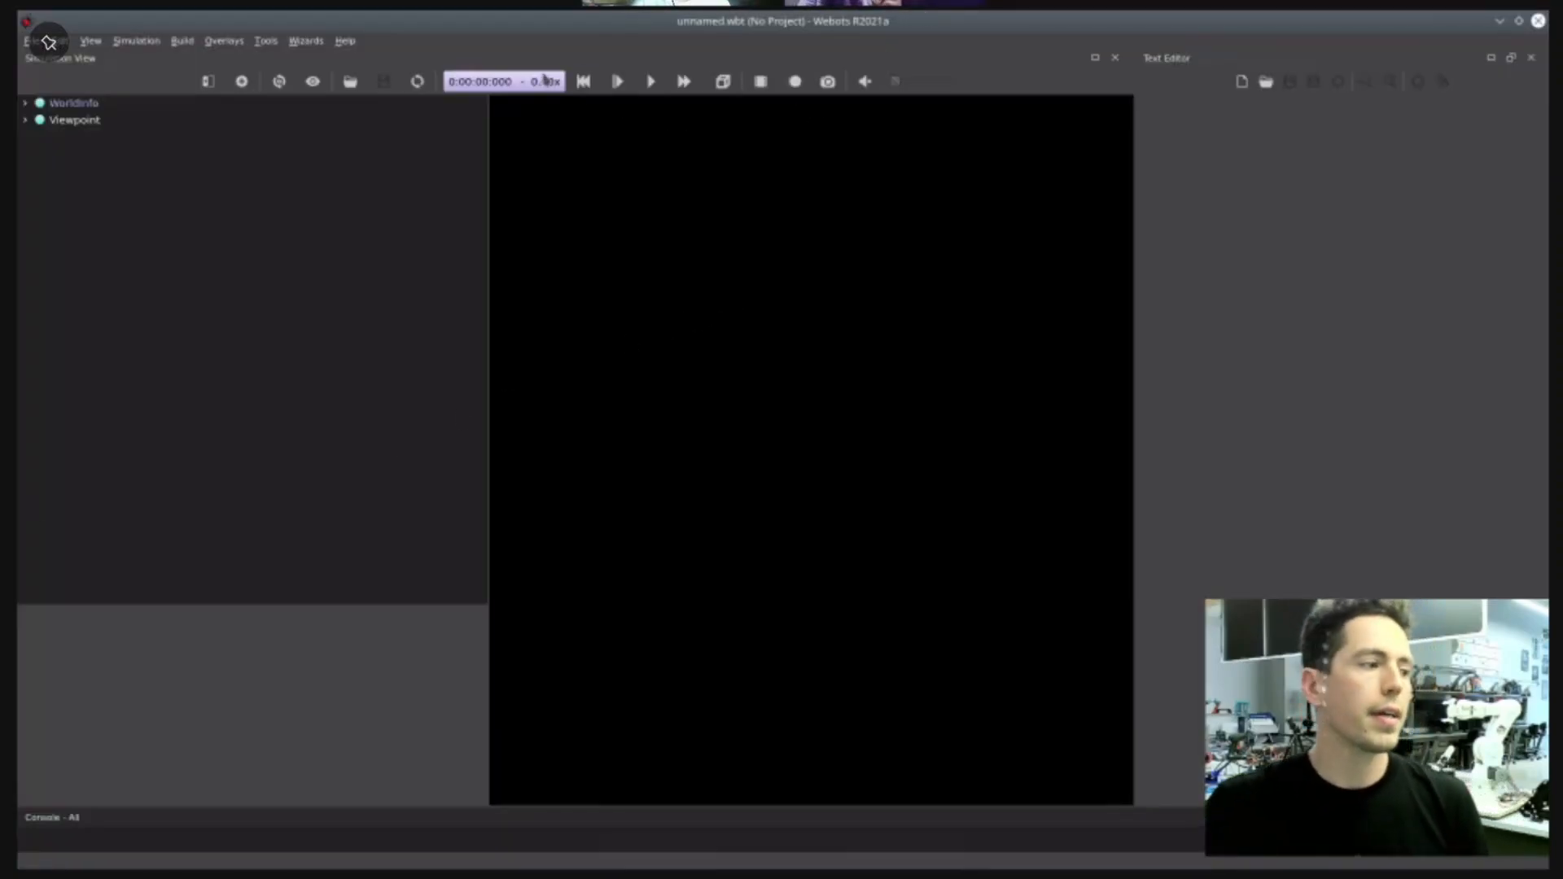
pyautogui.click(346, 41)
pyautogui.moveTo(306, 40)
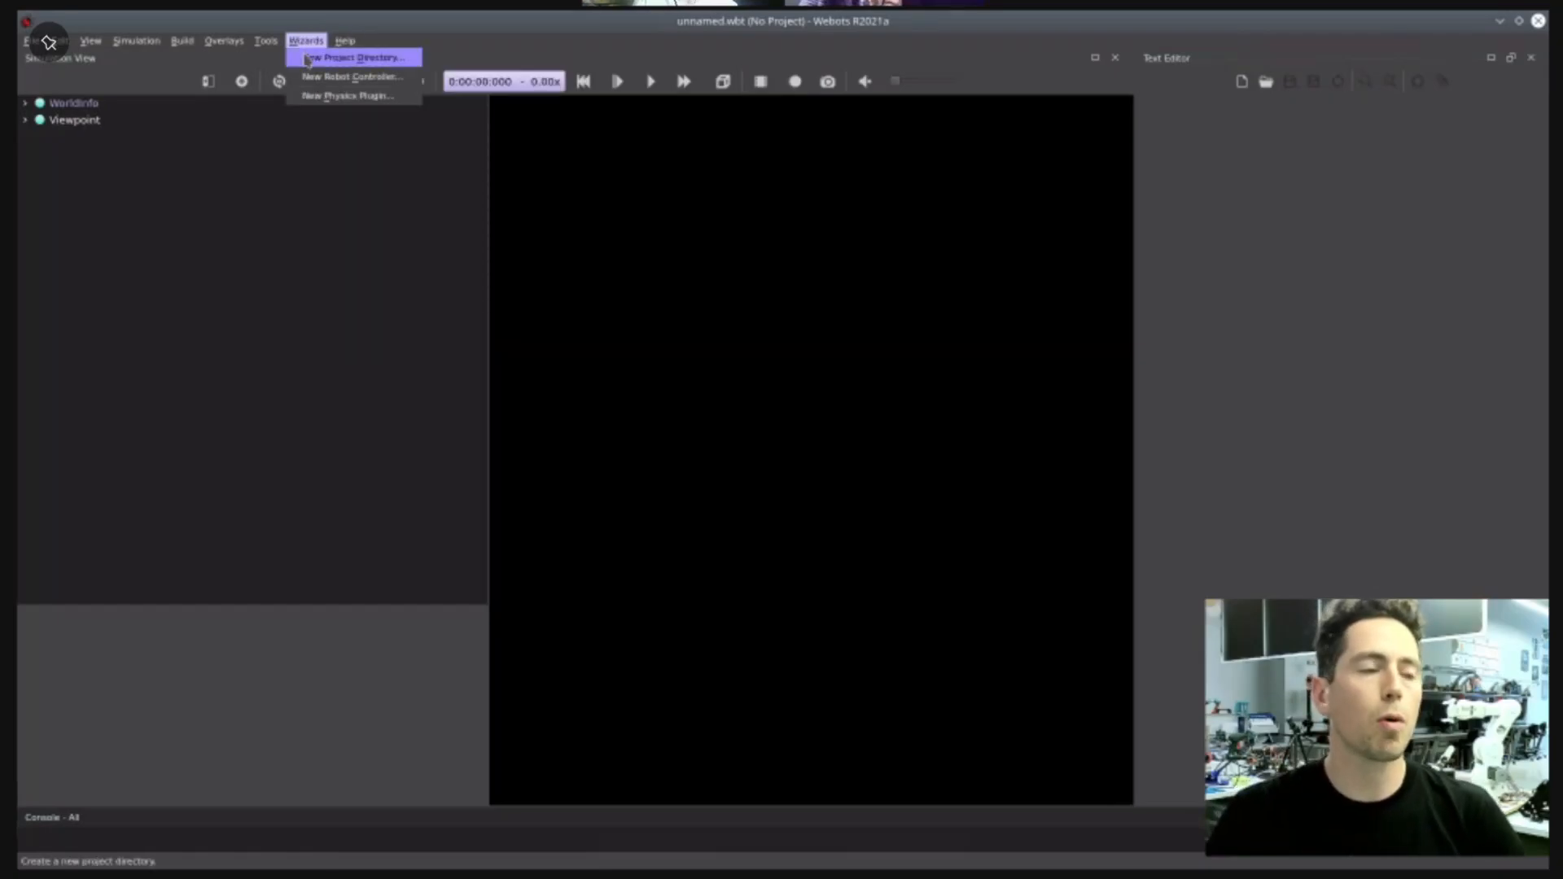
pyautogui.click(307, 59)
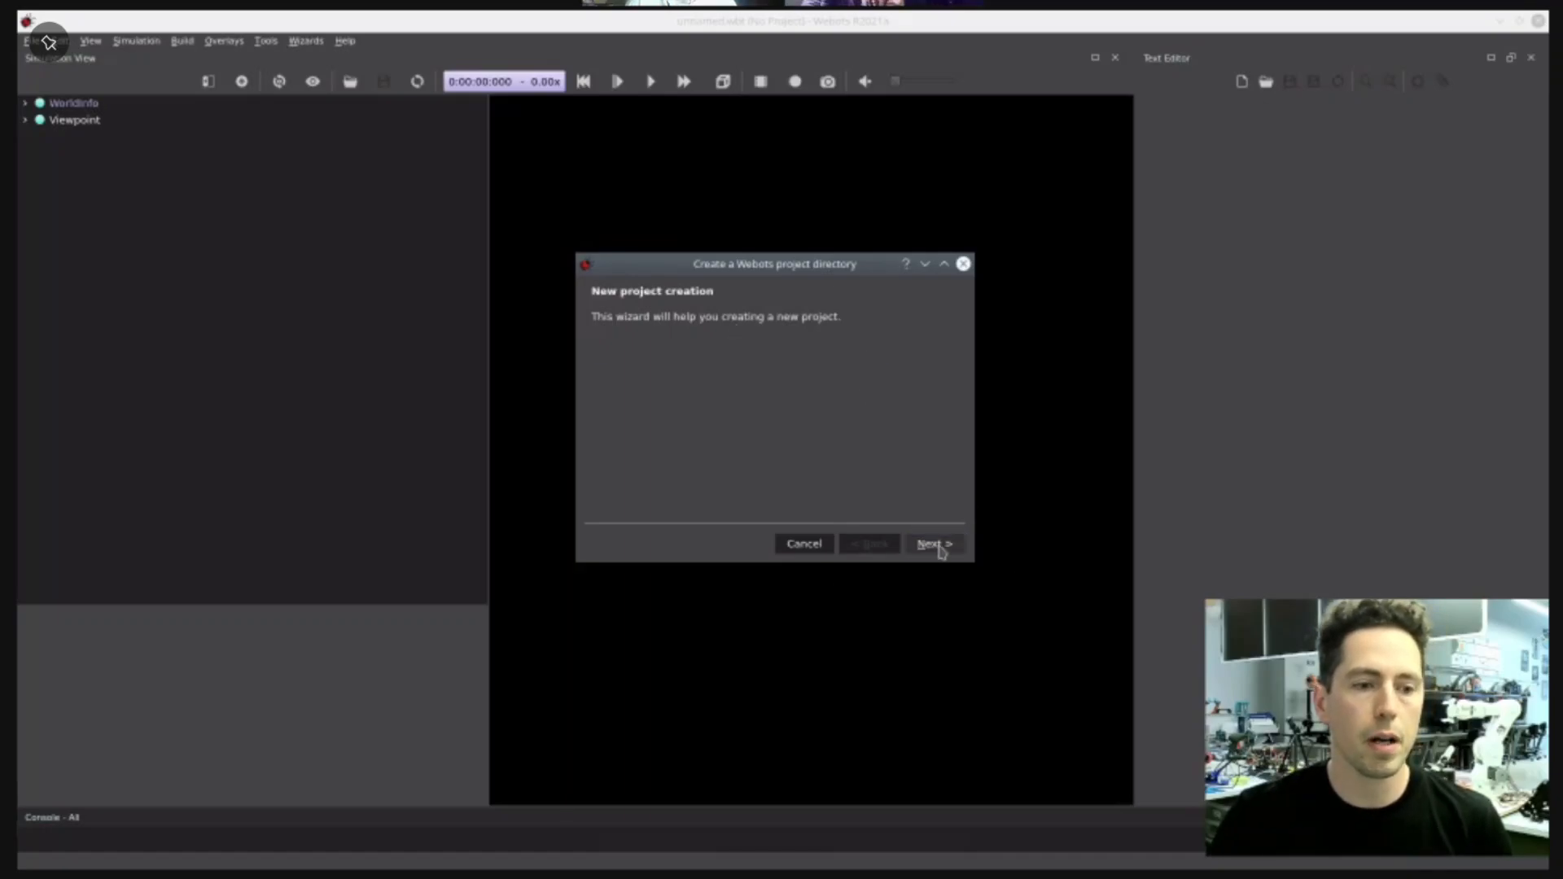
pyautogui.click(934, 544)
pyautogui.press('BackSpace')
pyautogui.press('BackSpace')
pyautogui.press('BackSpace')
pyautogui.press('BackSpace')
pyautogui.press('BackSpace')
pyautogui.press('BackSpace')
pyautogui.press('BackSpace')
pyautogui.press('BackSpace')
pyautogui.press('BackSpace')
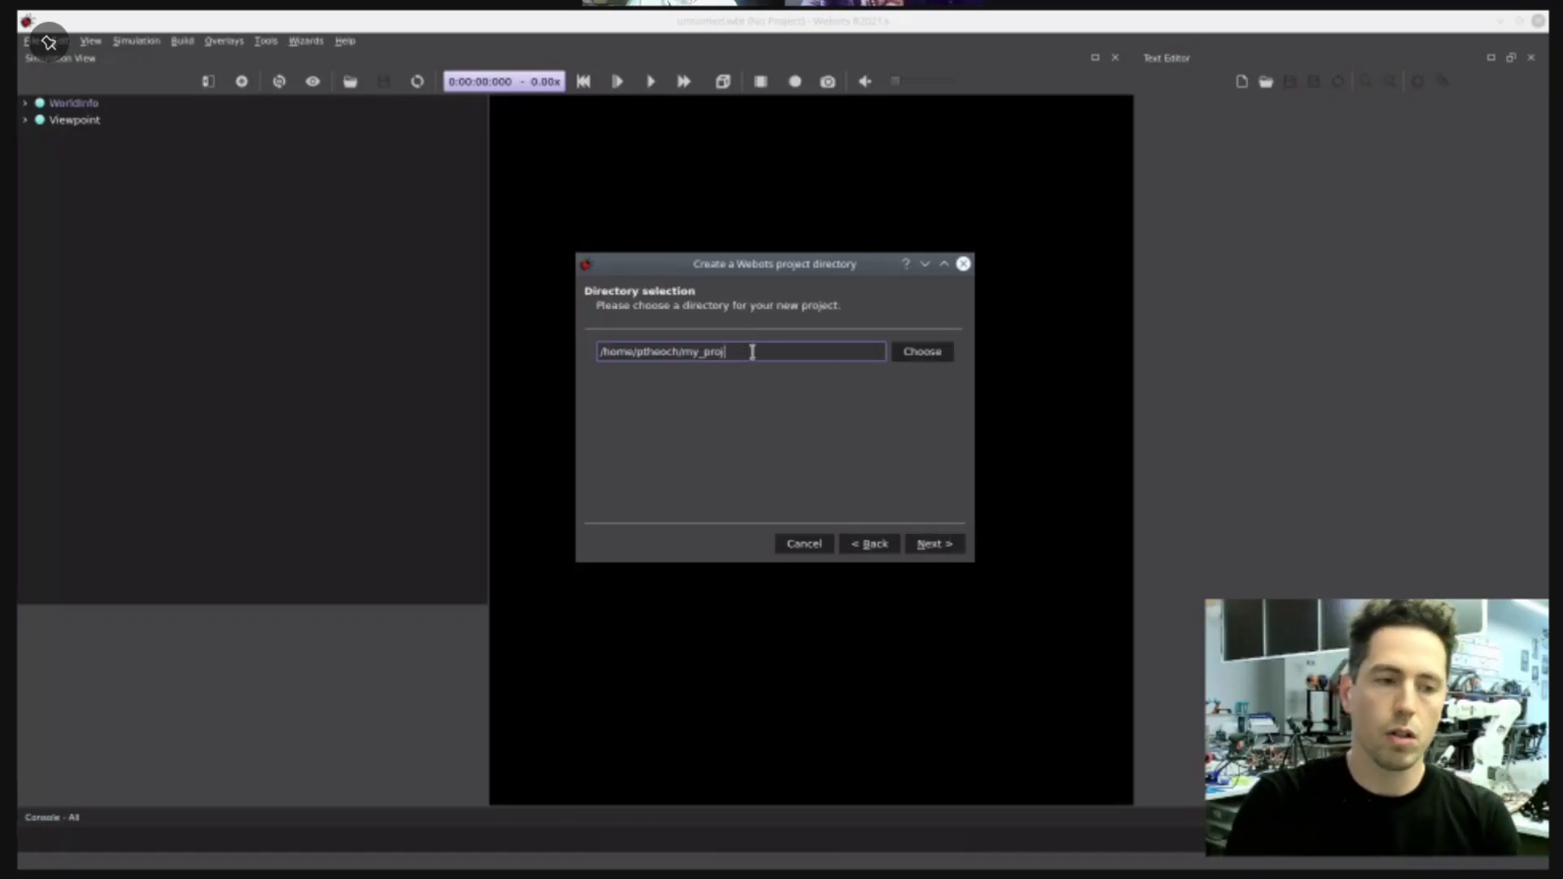
pyautogui.write('oveo-we')
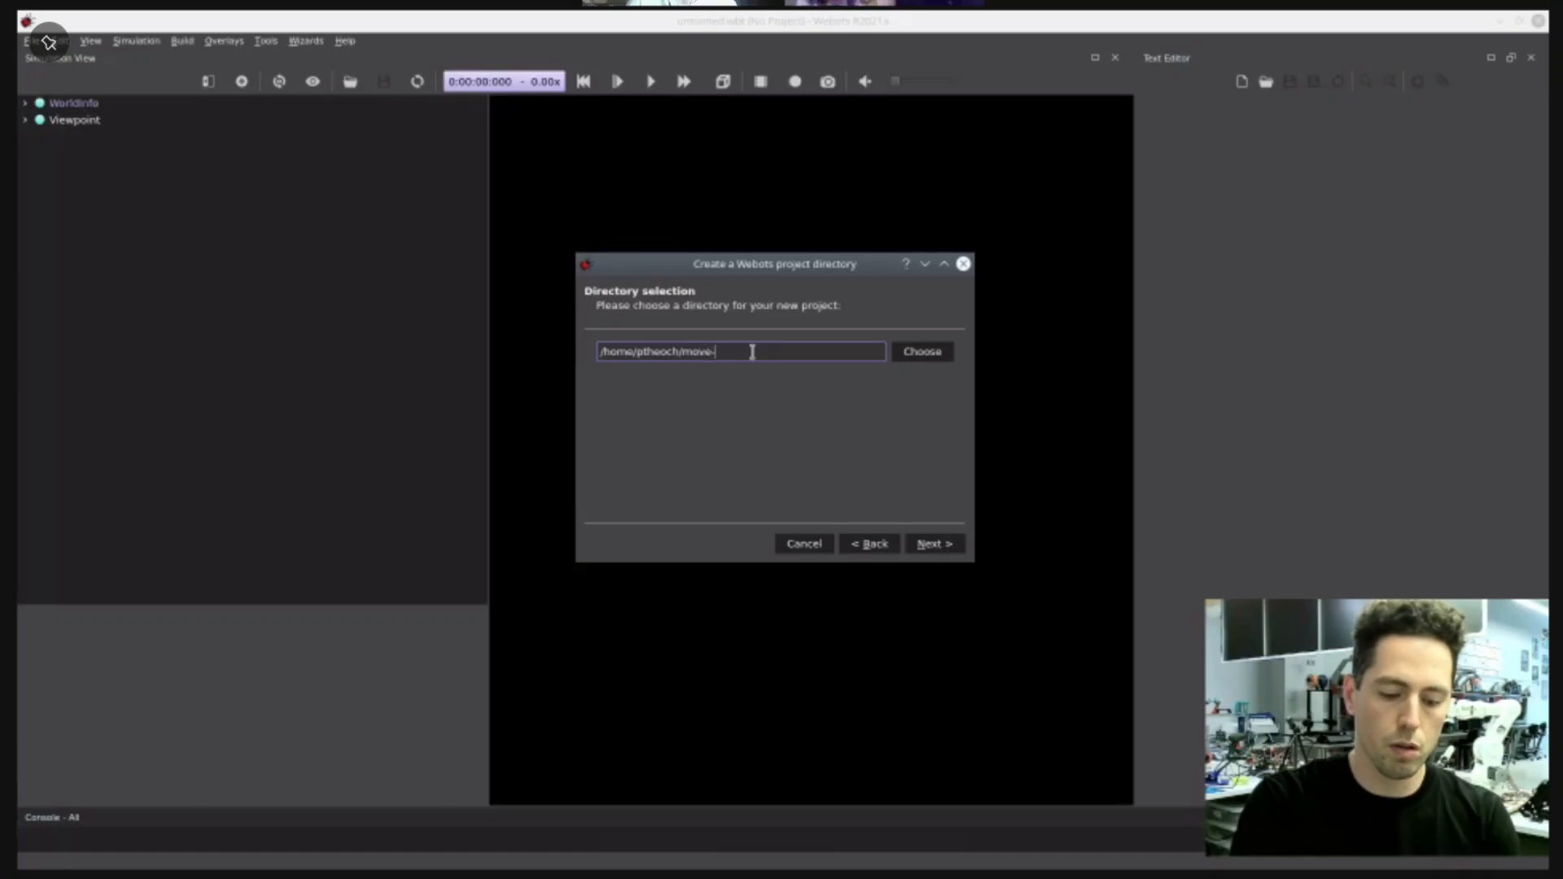
pyautogui.write('bots')
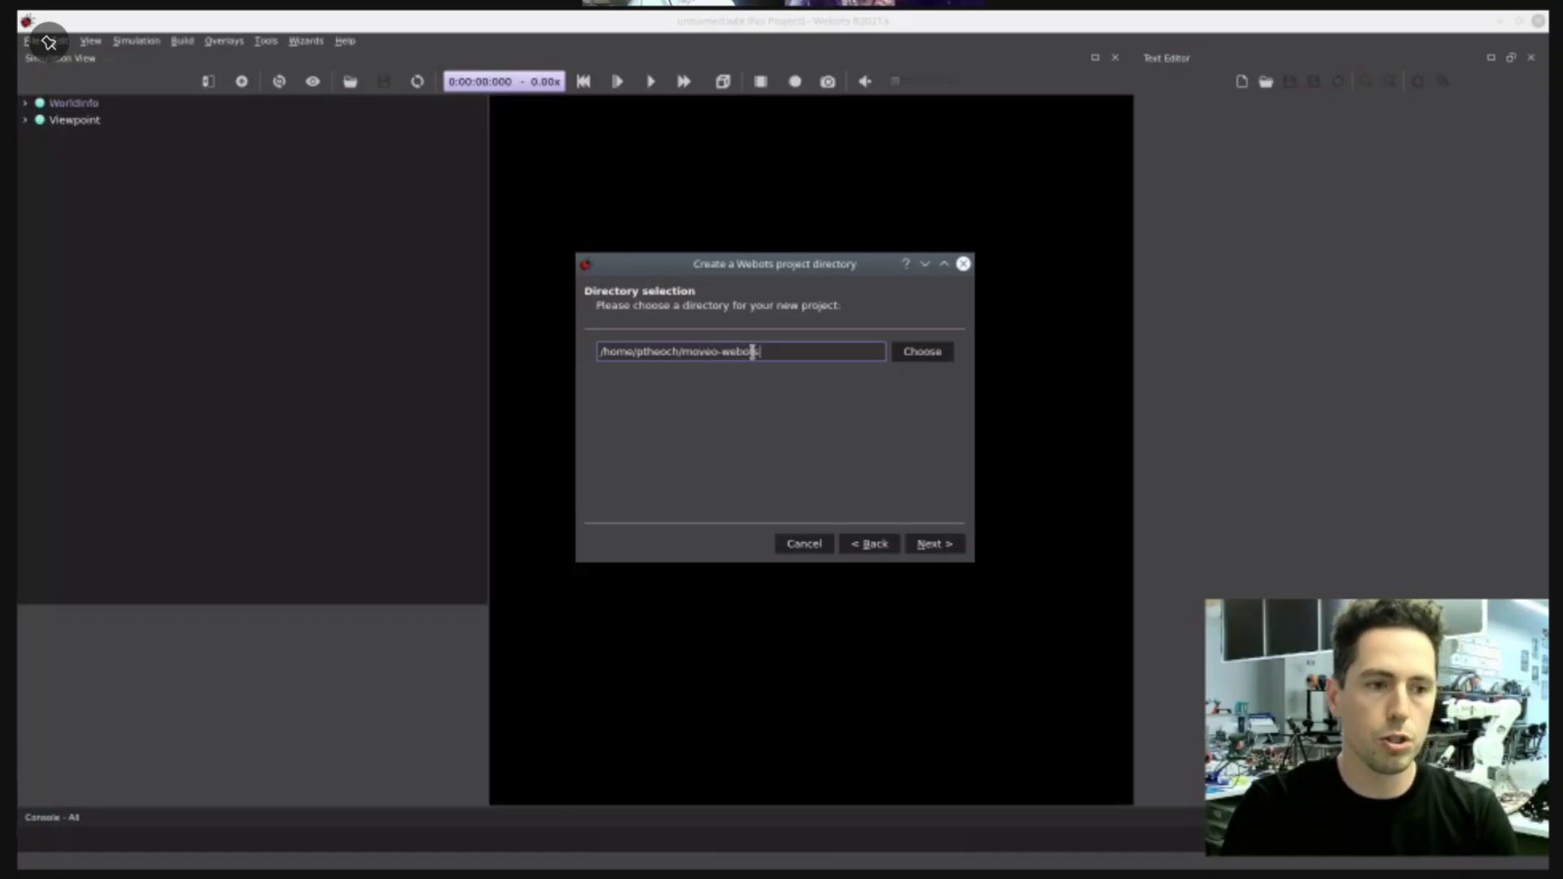
pyautogui.press('Return')
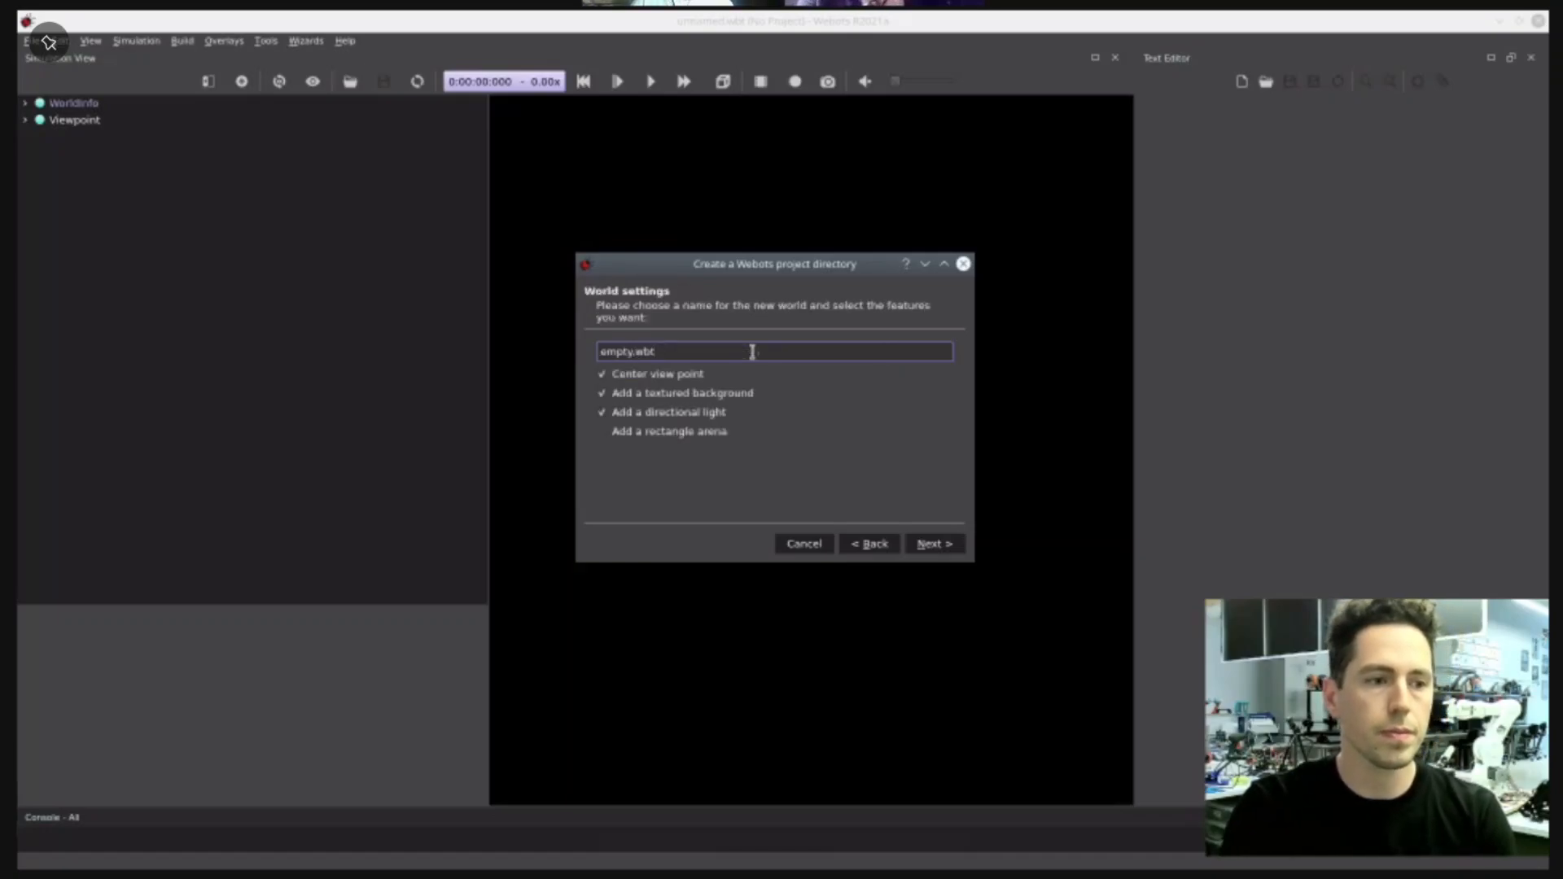
# - Name the new world moveo.wbt, keep the preset world features and finish creating the project
pyautogui.press('Home')
pyautogui.hotkey('ctrl', 'shift', 'Right')
pyautogui.write('moveo')
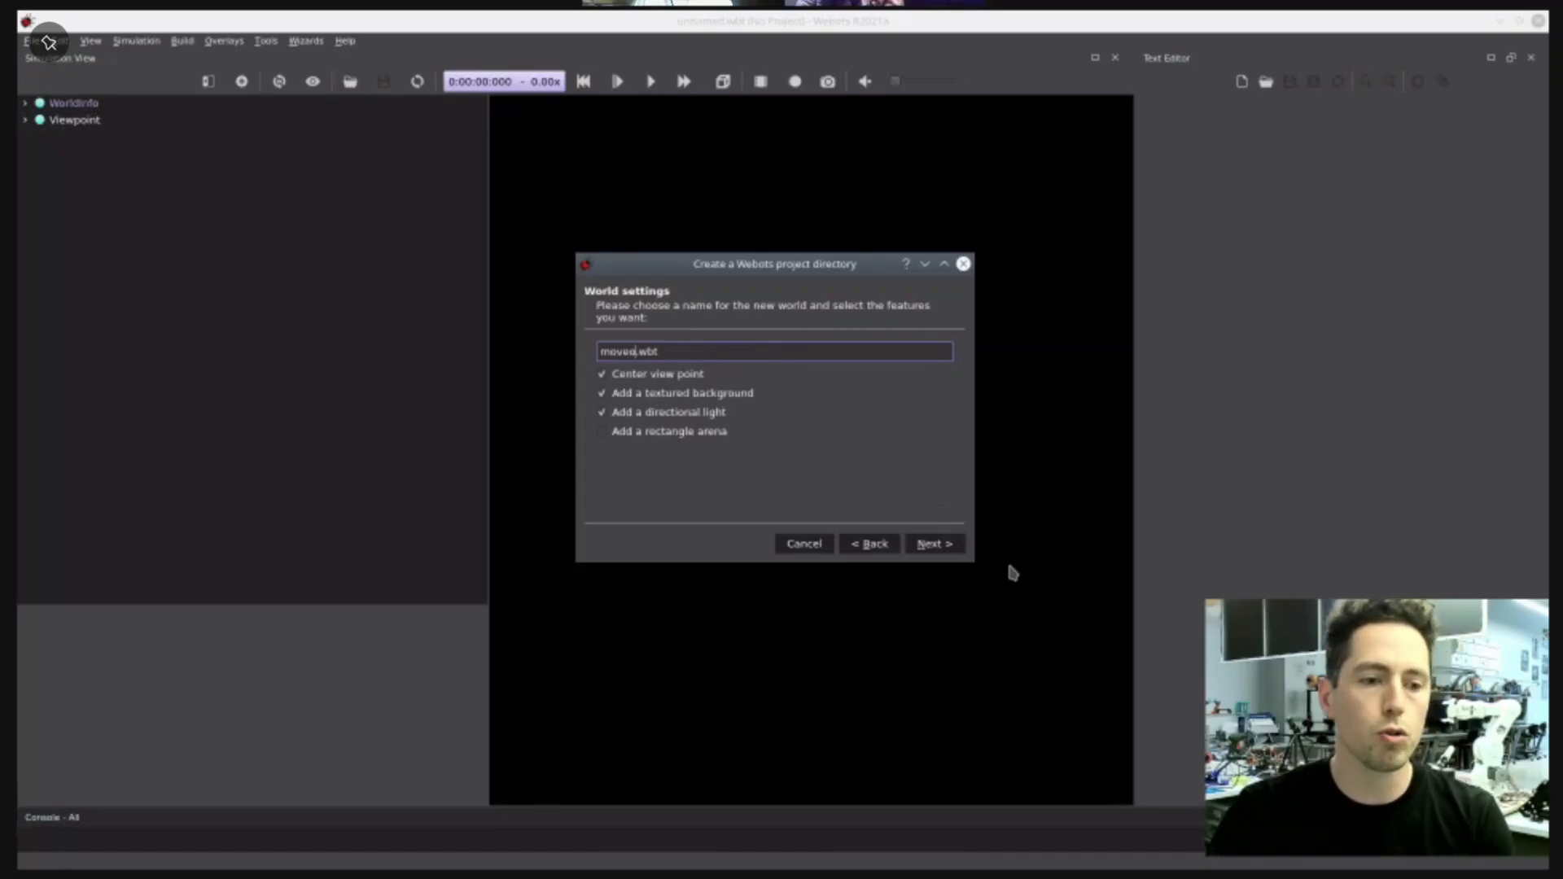
pyautogui.click(943, 549)
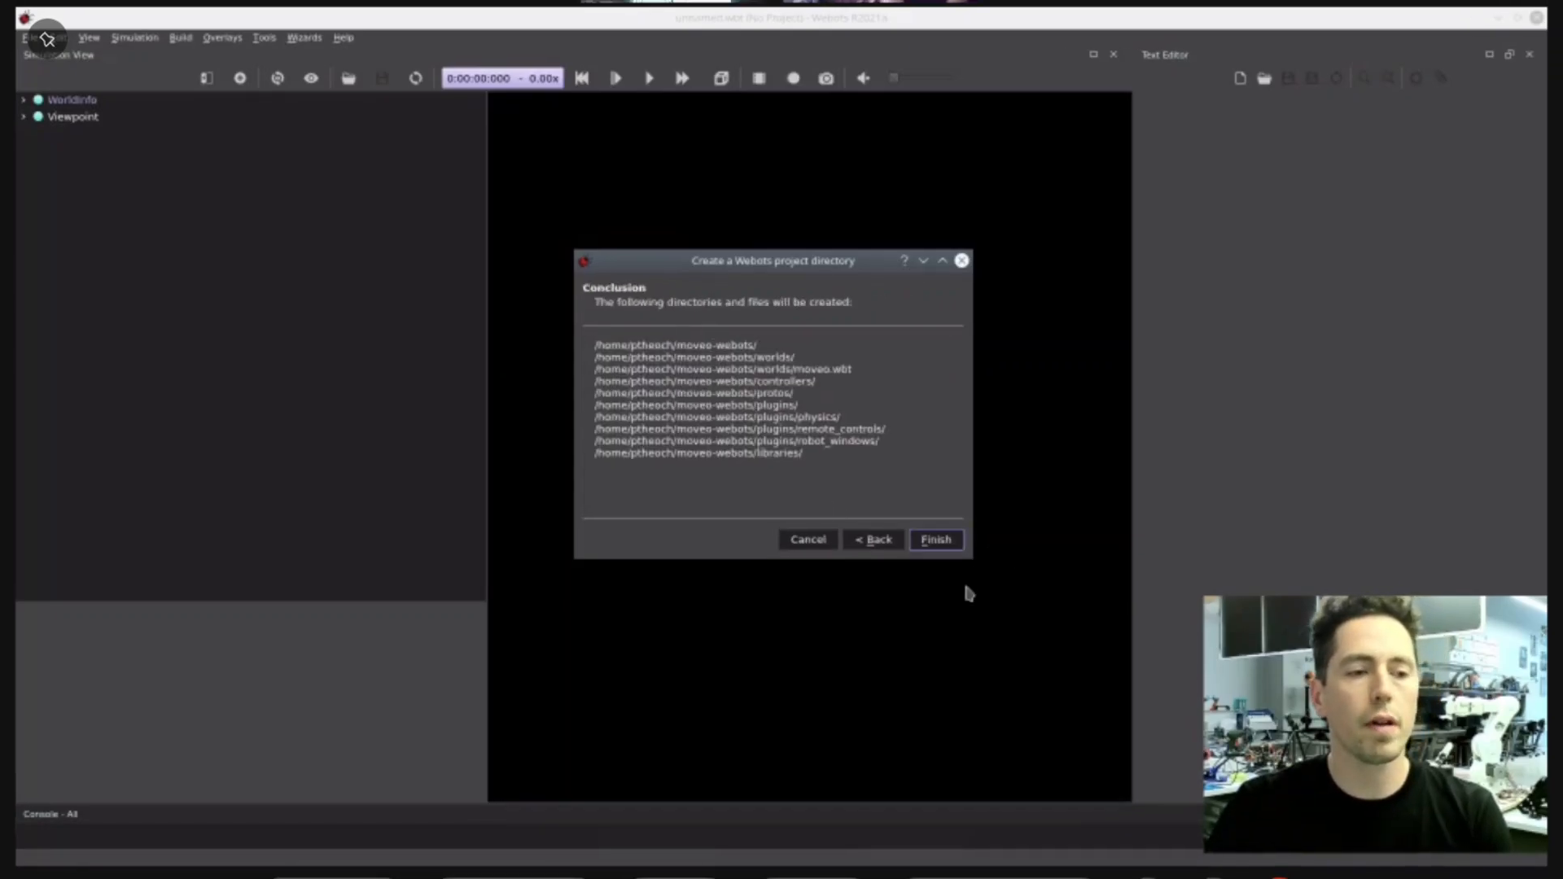
pyautogui.click(938, 540)
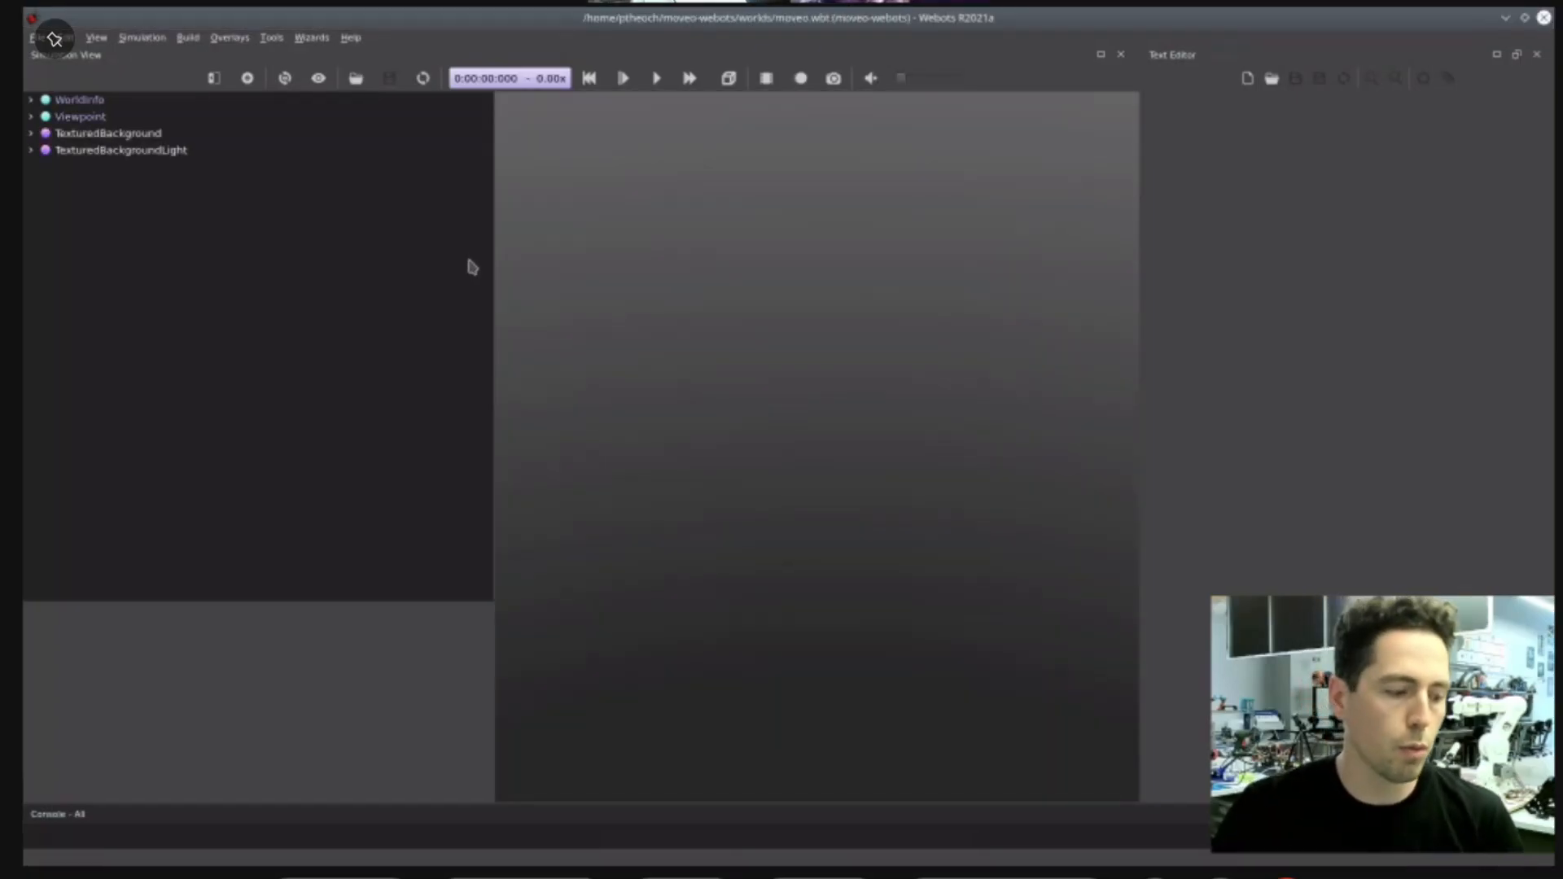
# - List the moveo-webots directory in the drop-down terminal to examine the generated project folders, and return to Webots
pyautogui.press('F12')
pyautogui.write('l')
pyautogui.press('Return')
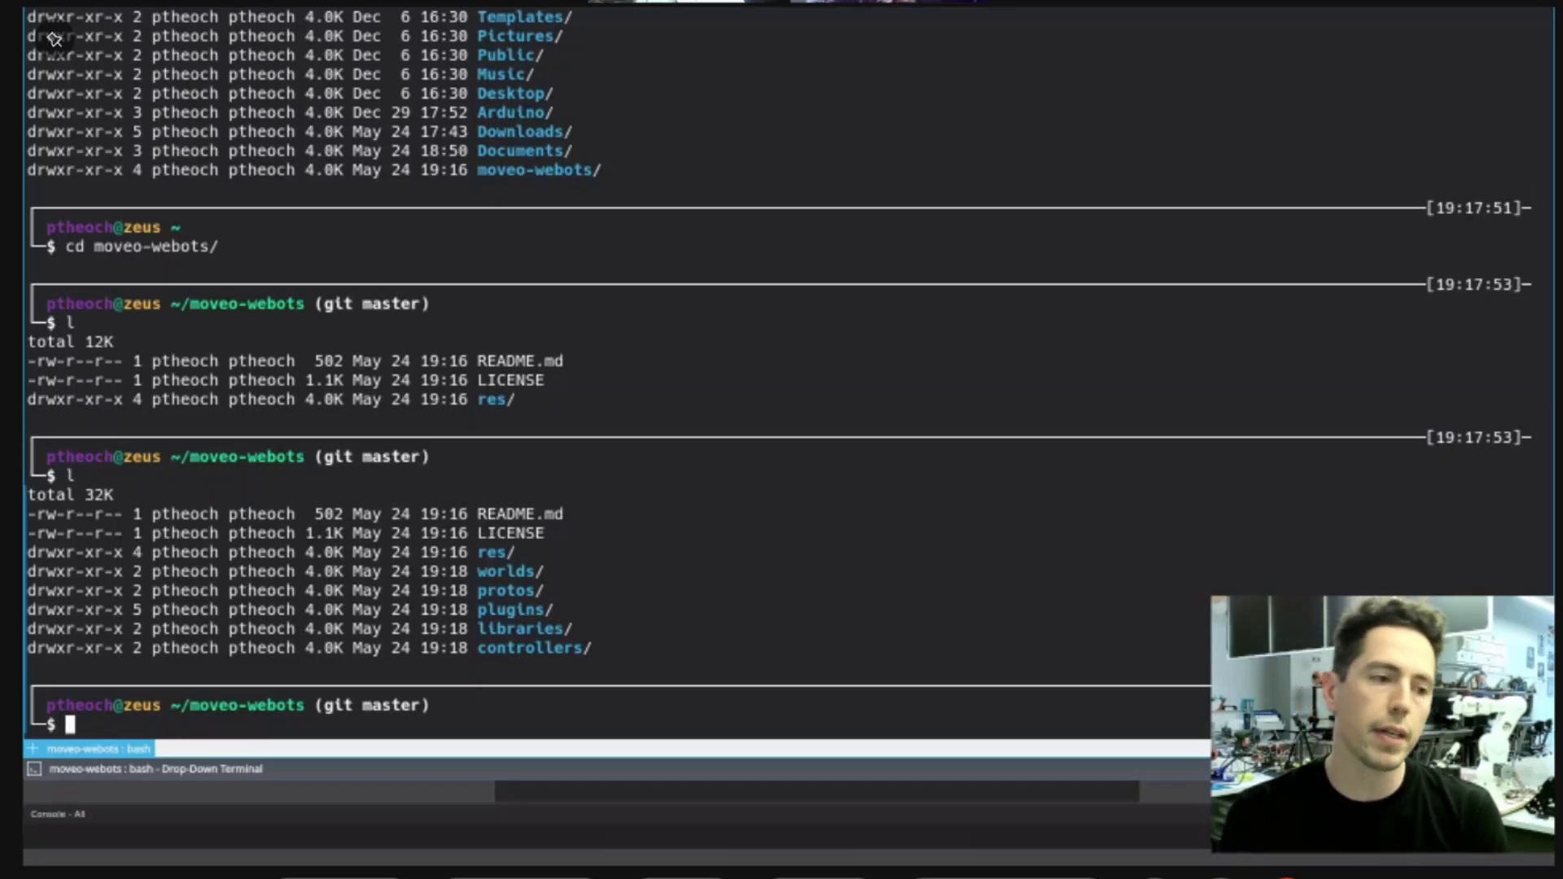
pyautogui.press('F12')
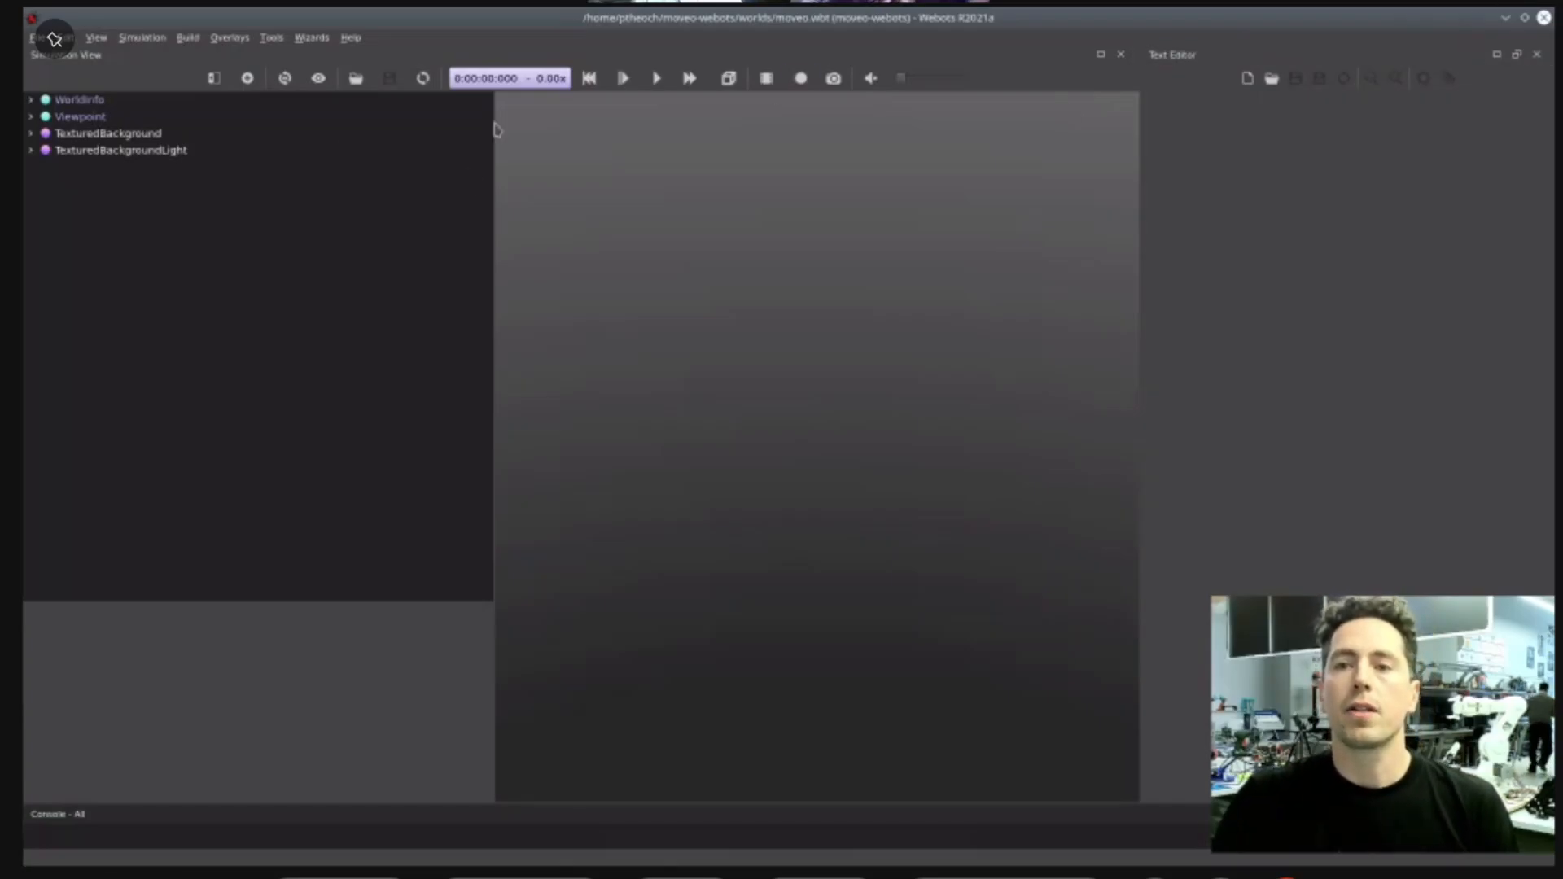
# - Set the WorldInfo node's coordinateSystem to ENU, select its gpsCoordinateSystem field and collapse the node
pyautogui.click(31, 101)
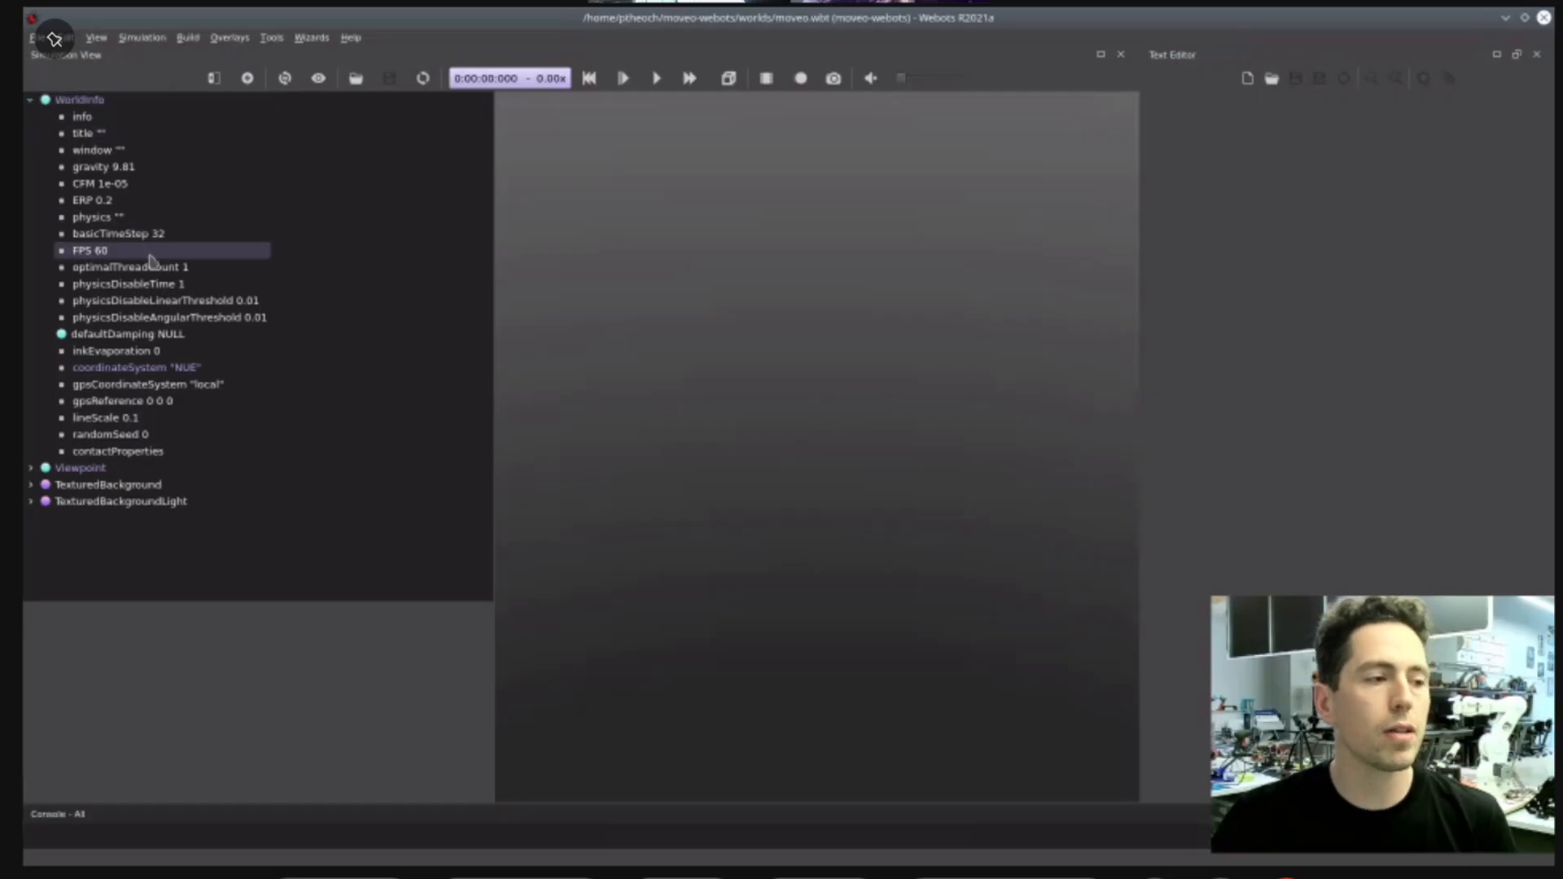
pyautogui.click(104, 373)
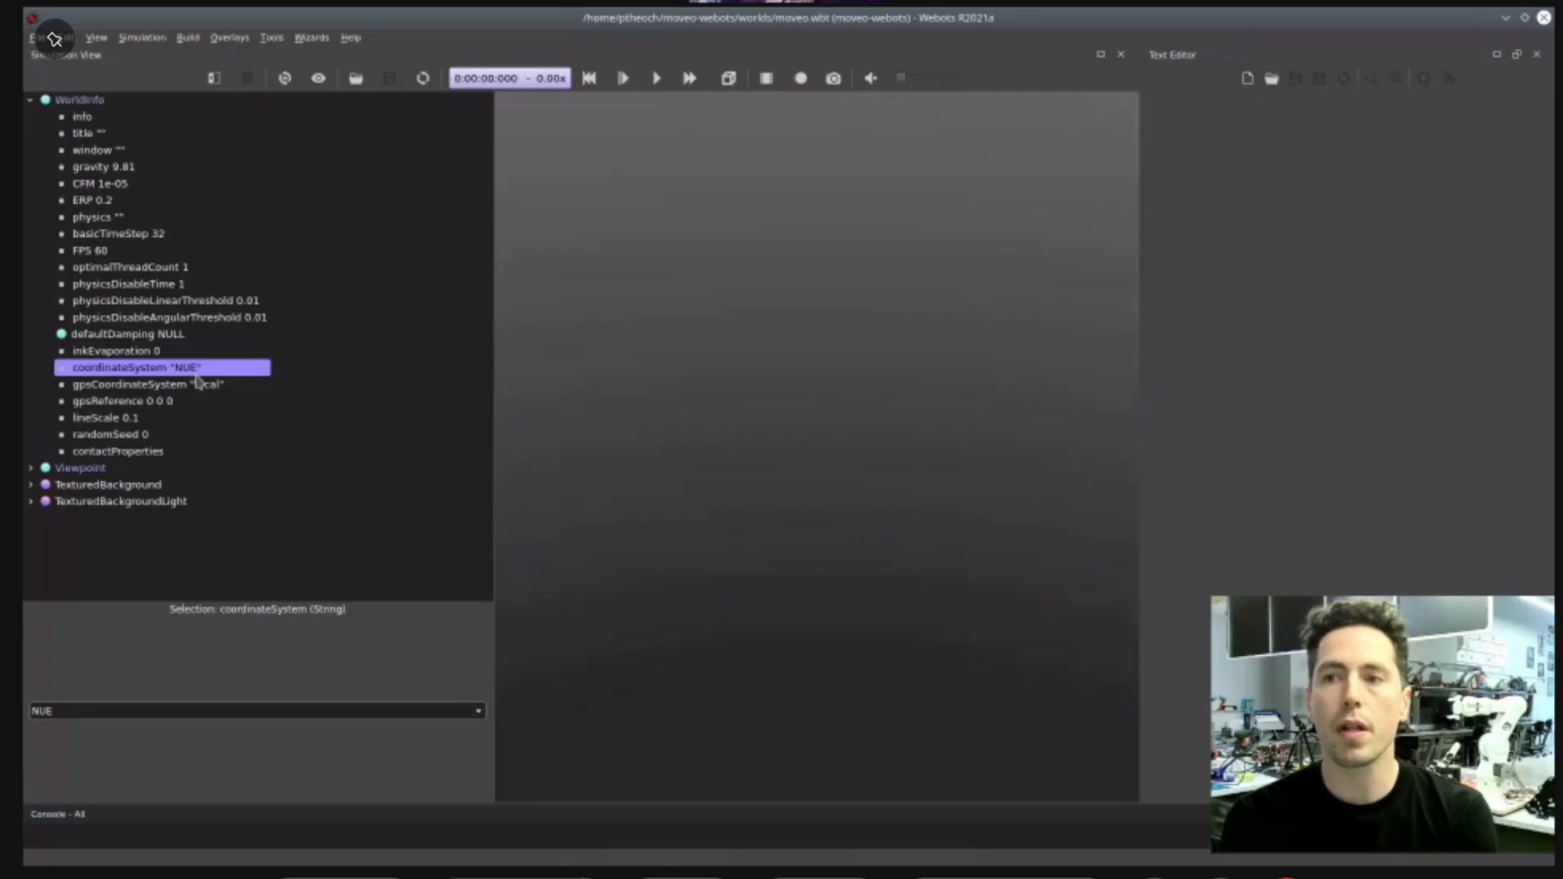
pyautogui.click(72, 713)
pyautogui.click(49, 697)
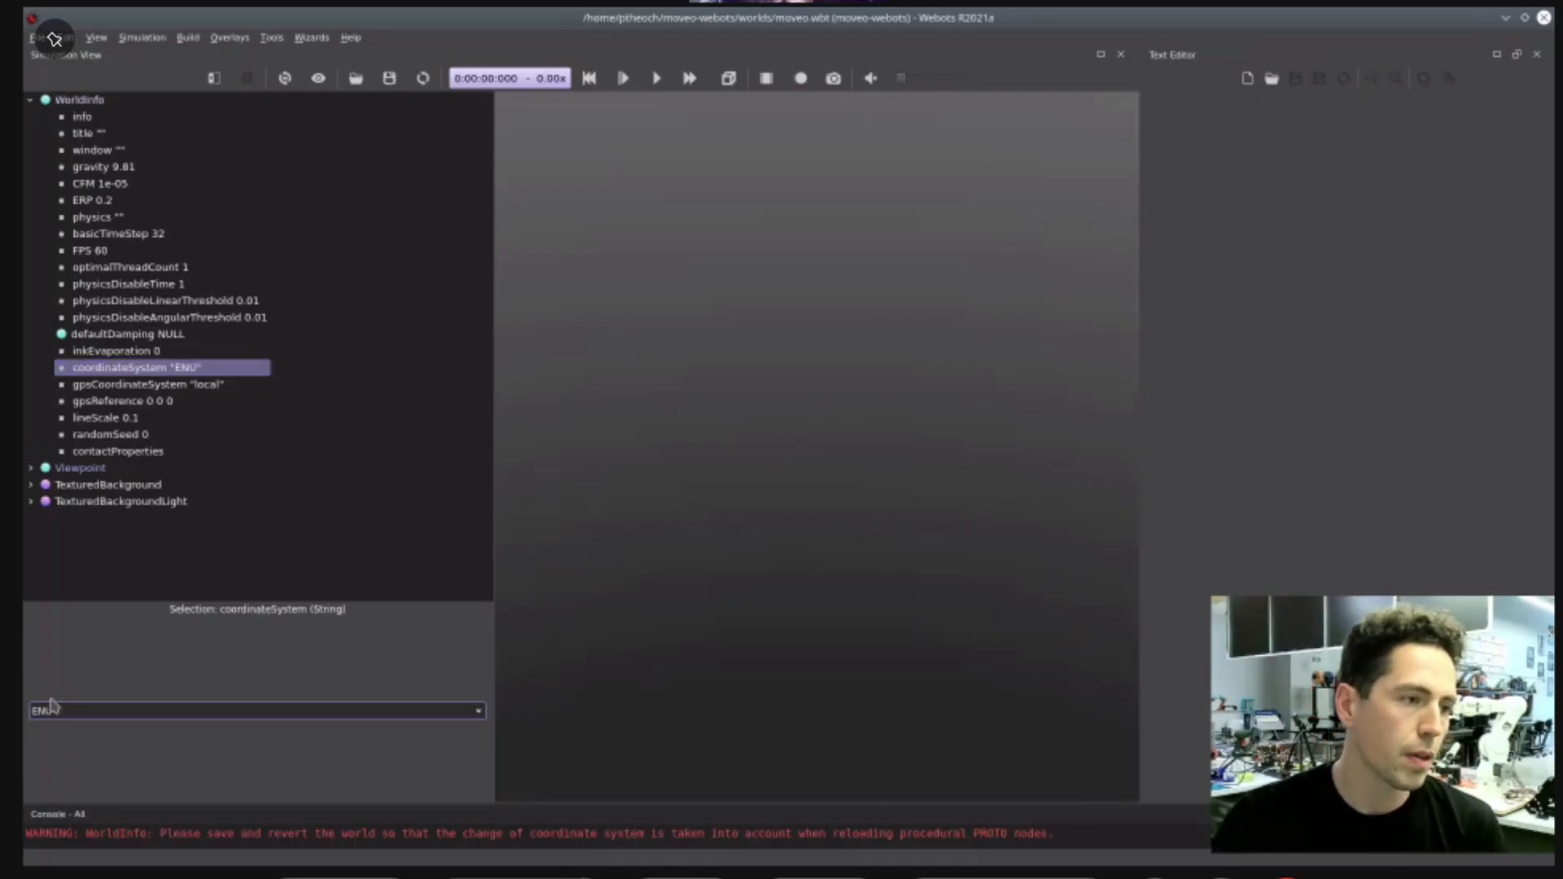
pyautogui.click(126, 386)
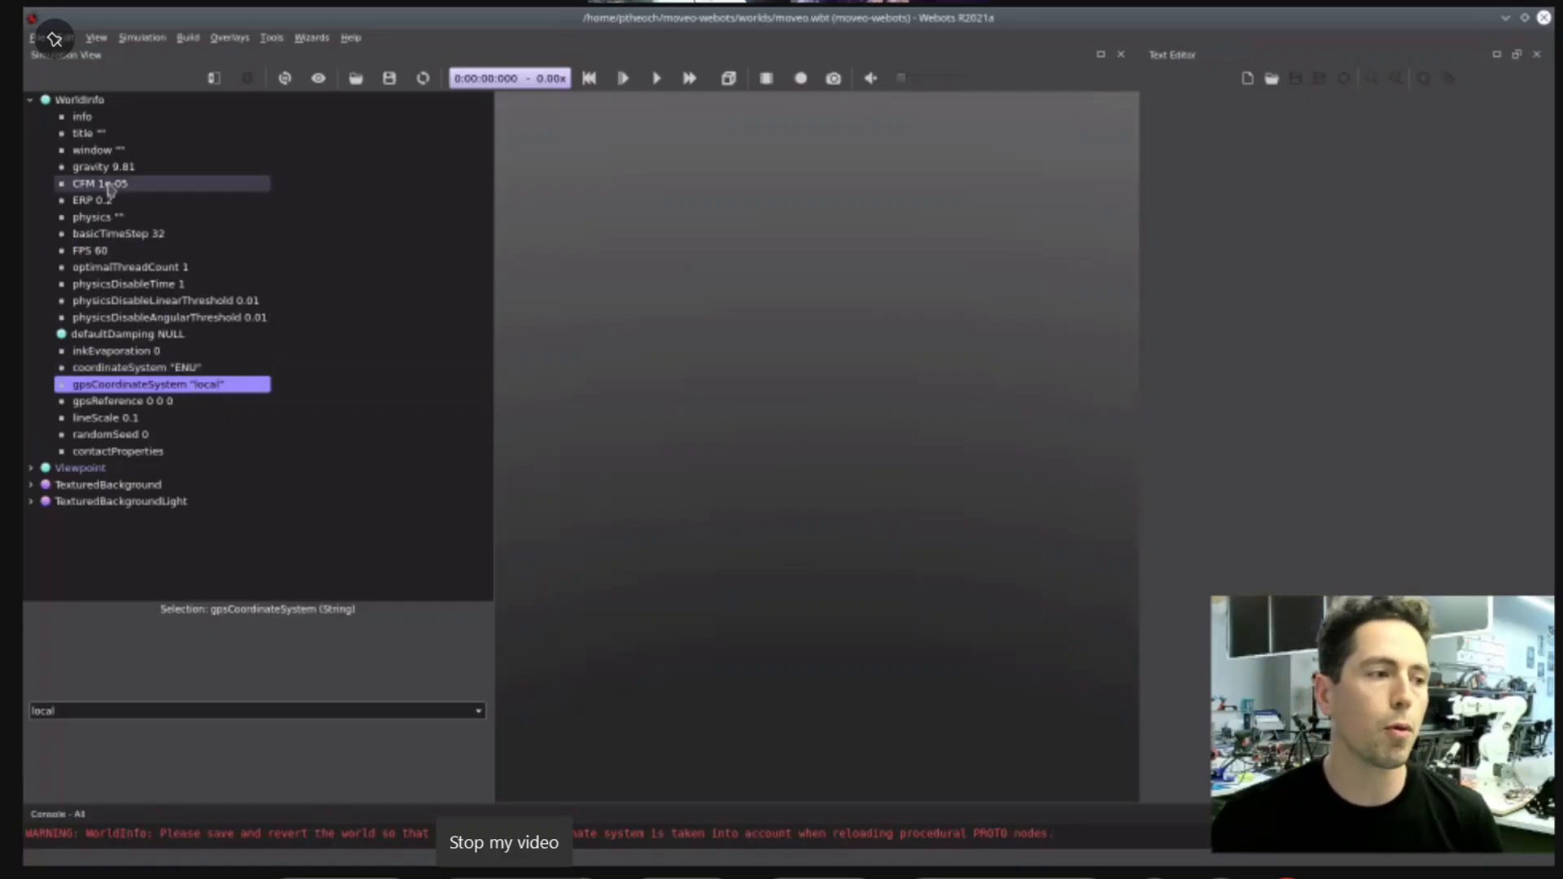
pyautogui.click(31, 100)
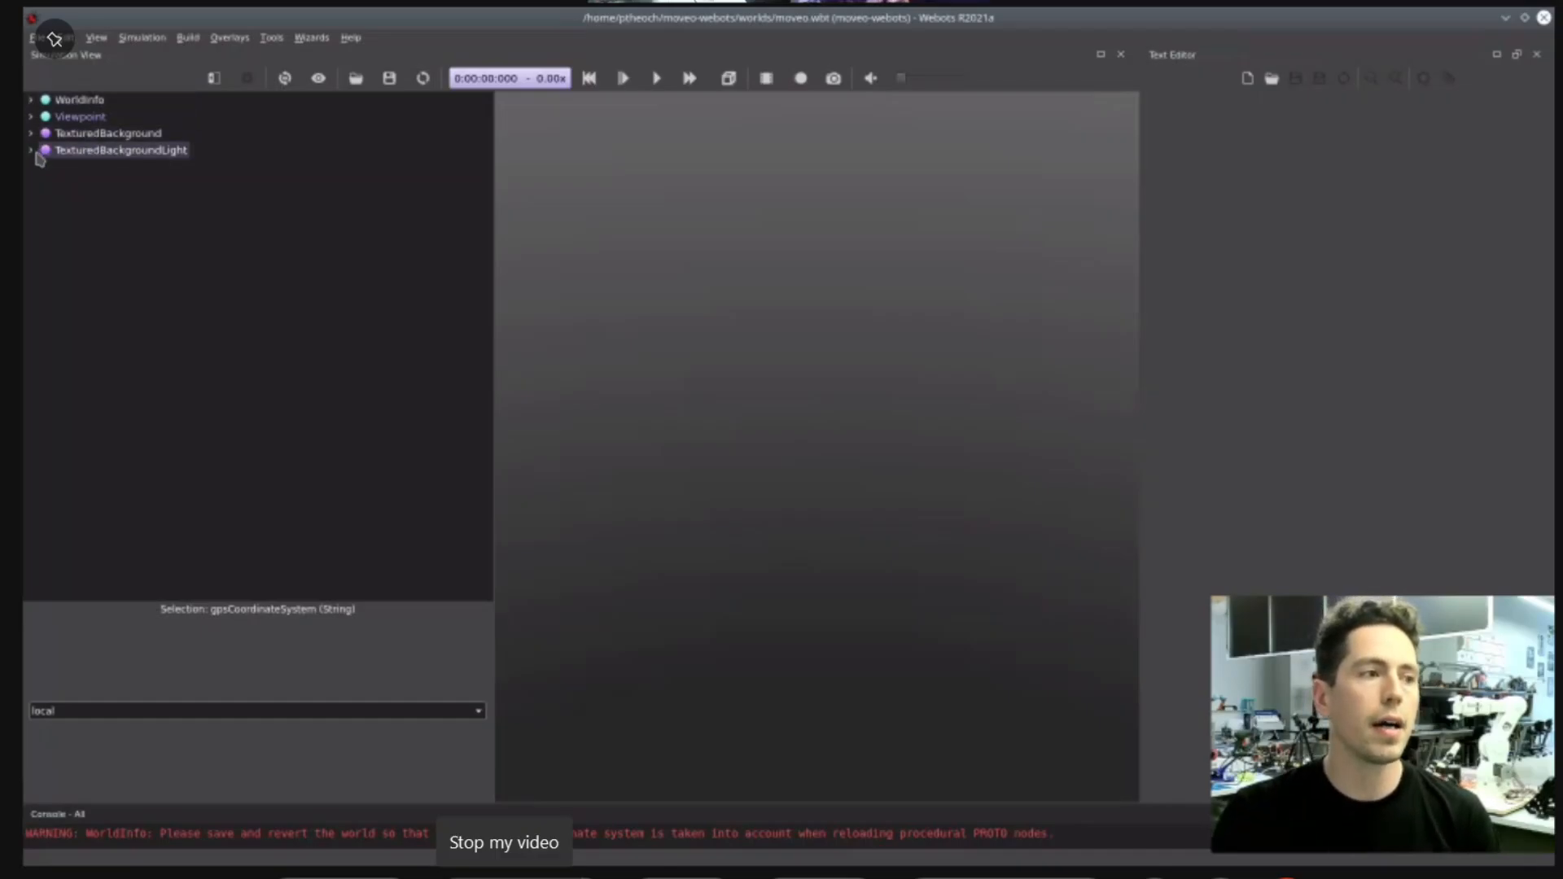
# - Set the Viewpoint node's orientation axis to x 1, y 0 and z 0
pyautogui.moveTo(38, 160)
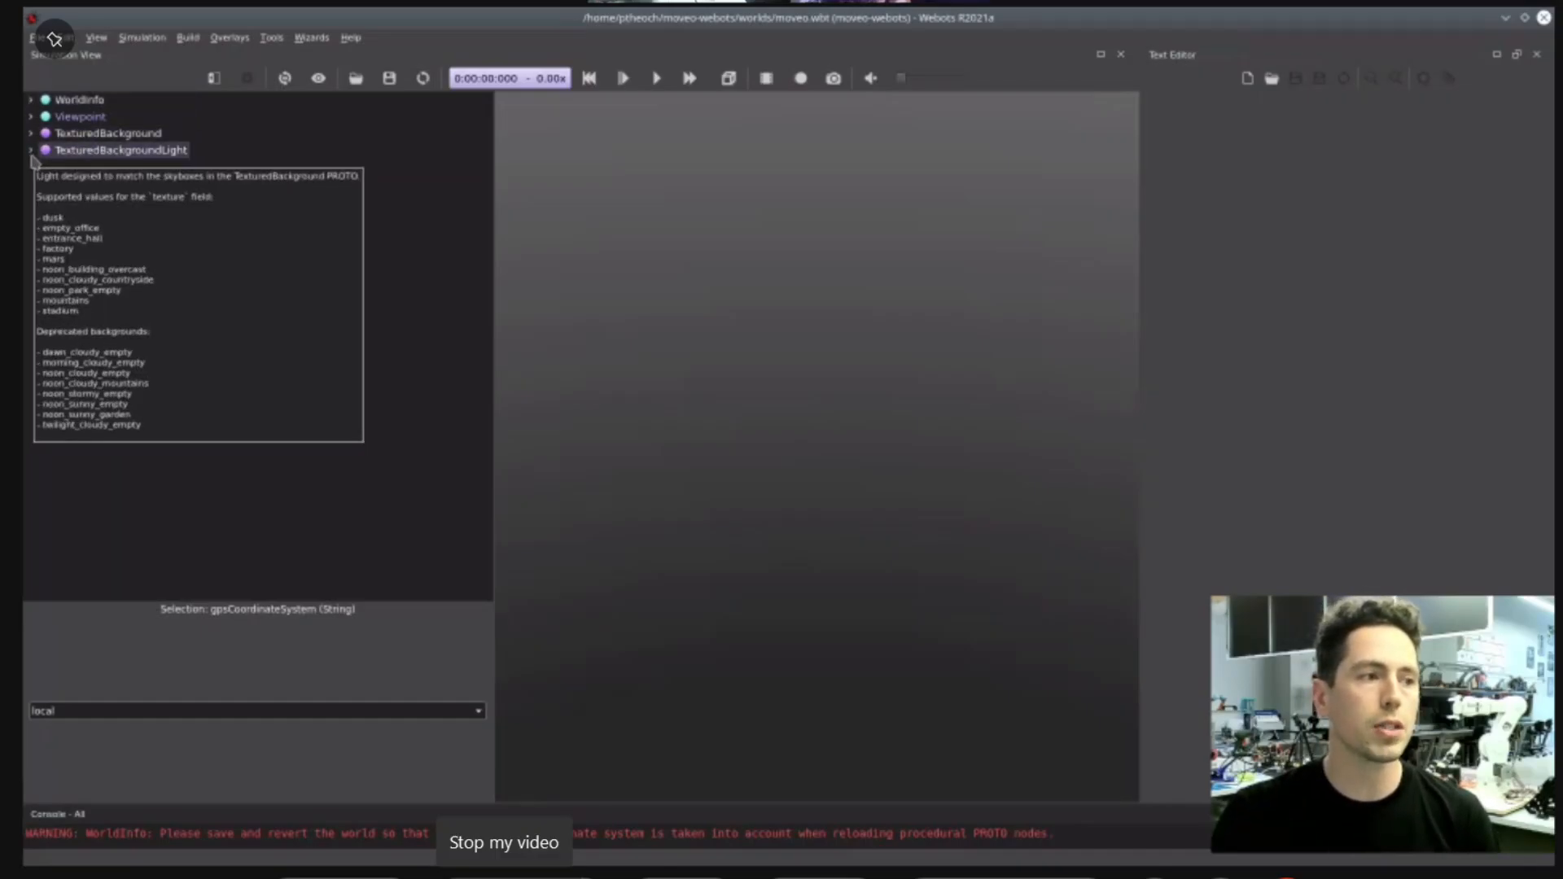
pyautogui.click(31, 118)
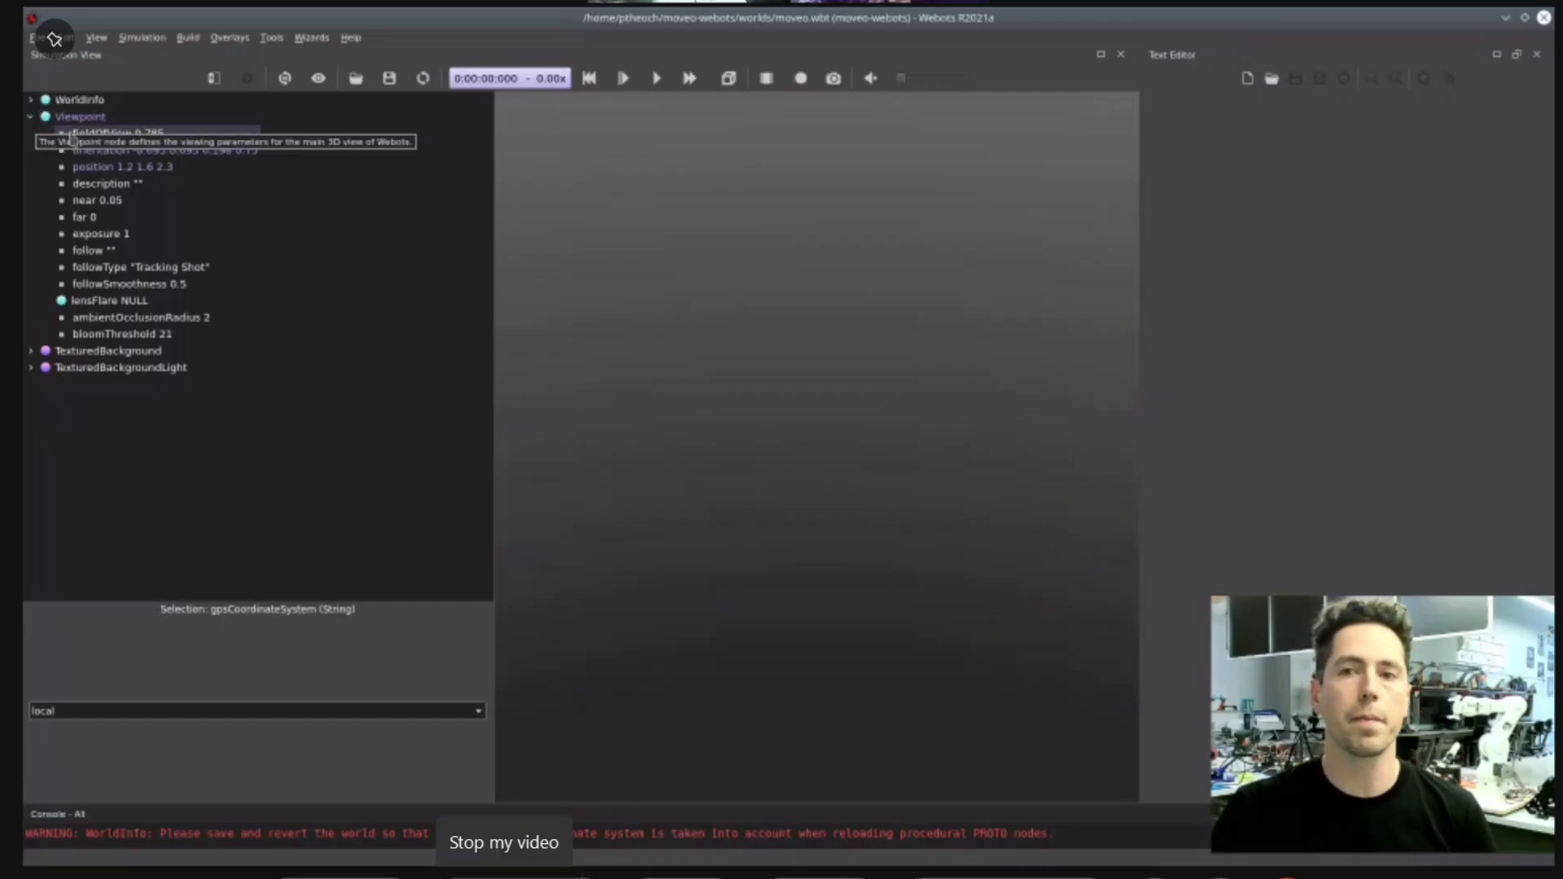
pyautogui.click(138, 151)
pyautogui.doubleClick(251, 671)
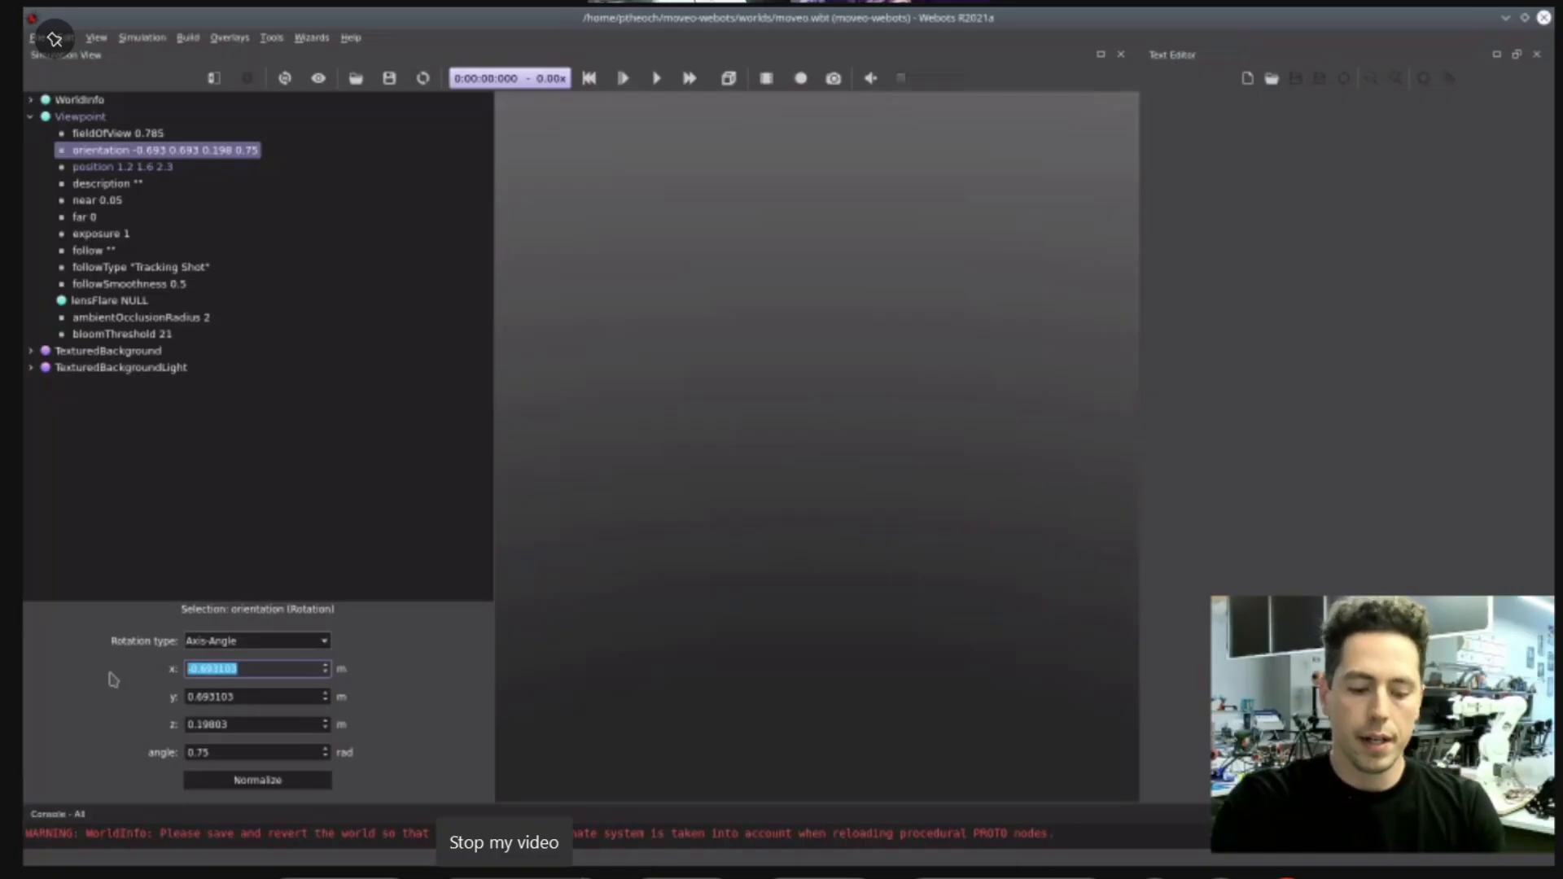
pyautogui.write('0')
pyautogui.press('Tab')
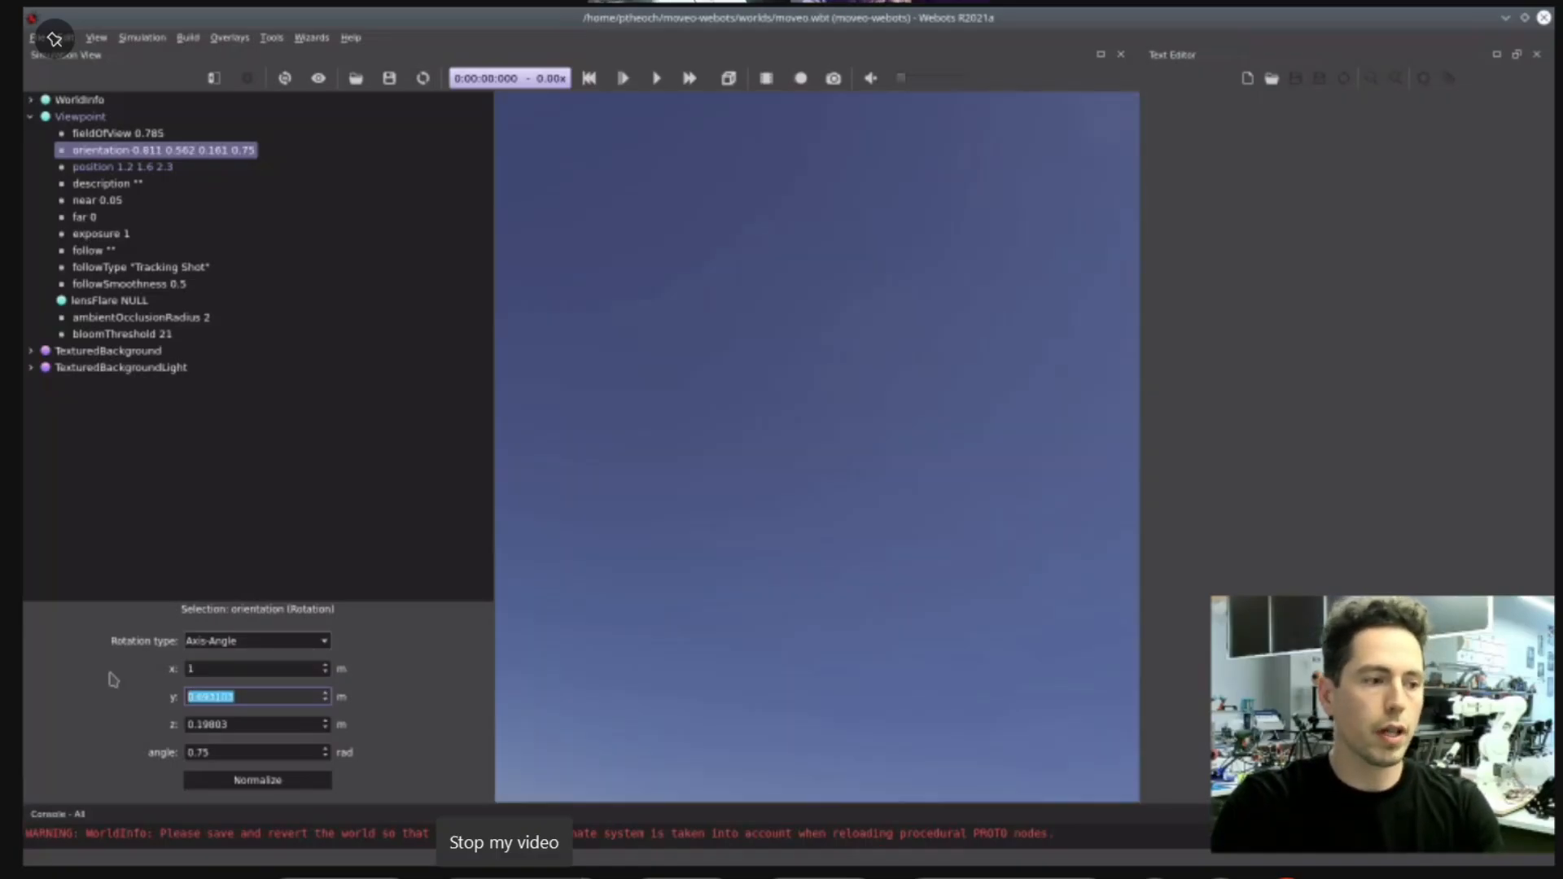
pyautogui.write('0')
pyautogui.press('Tab')
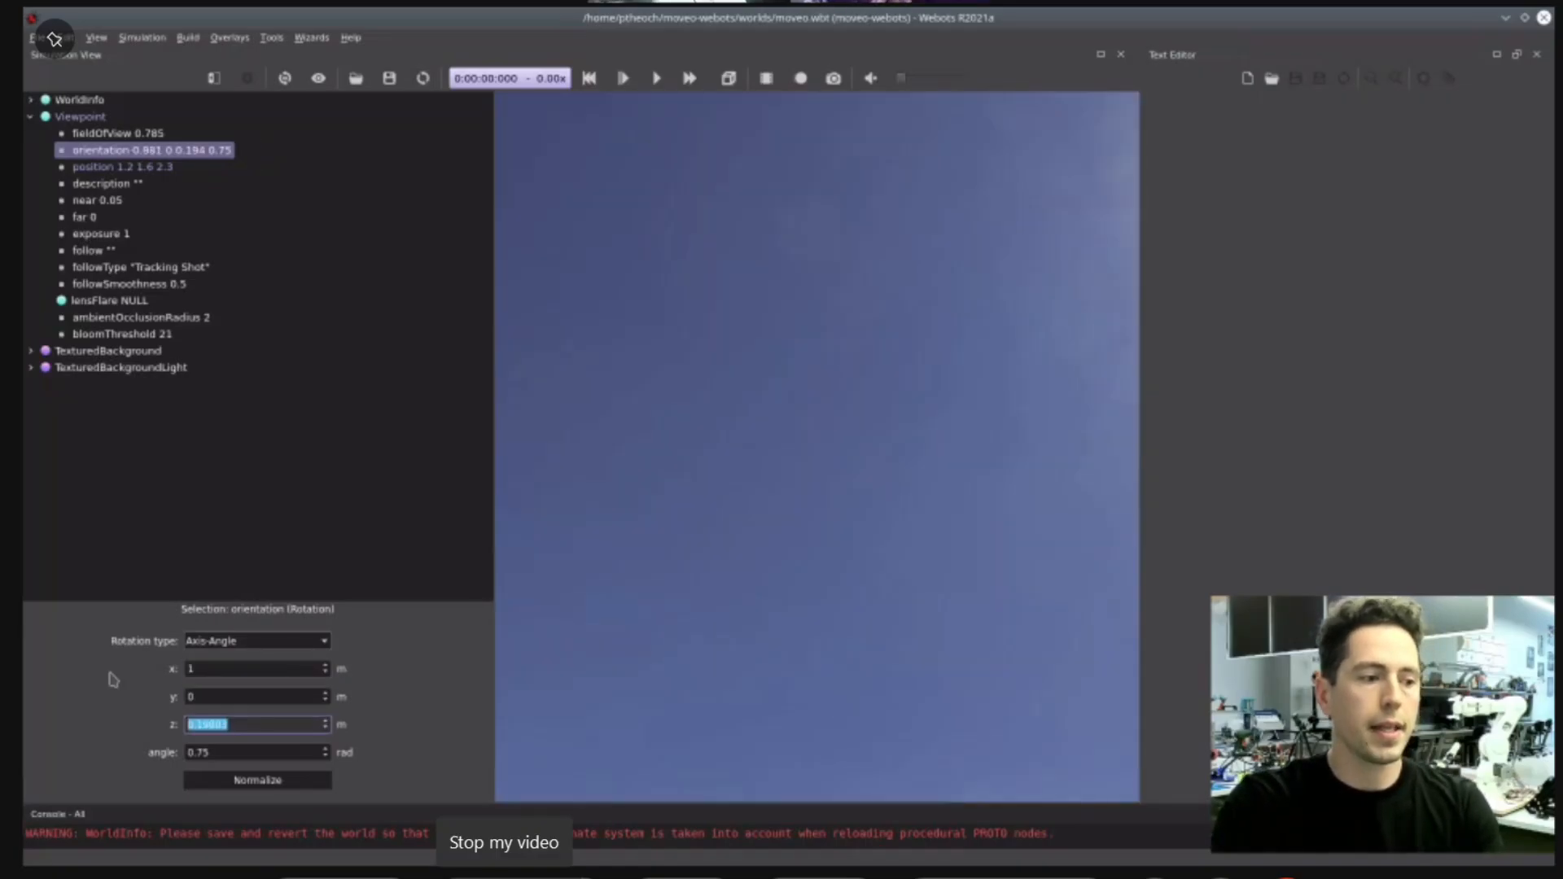
pyautogui.write('0')
pyautogui.press('Tab')
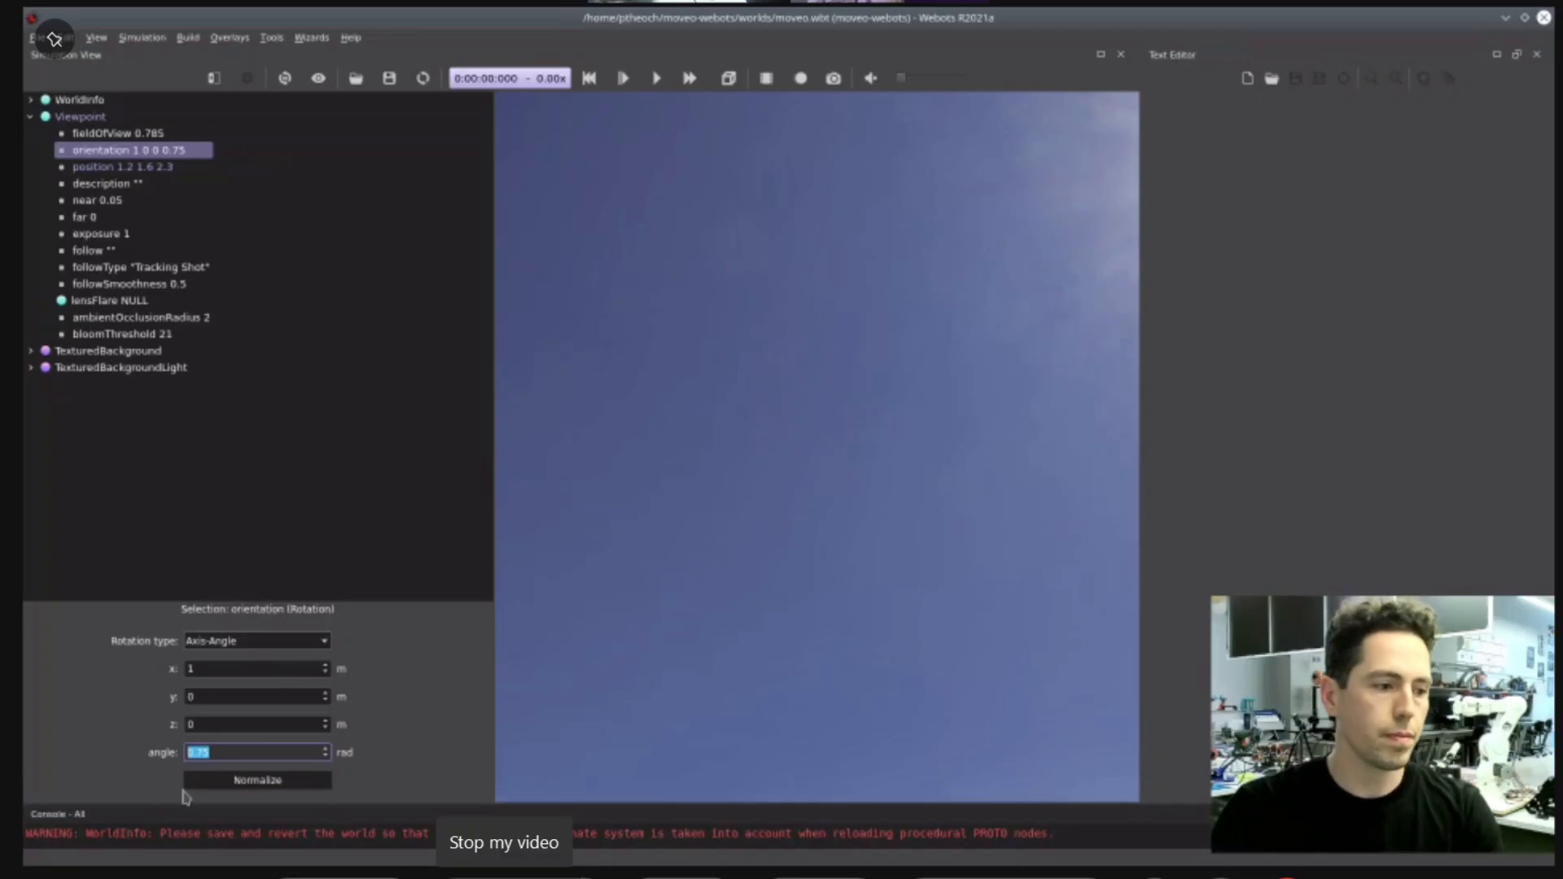
# - Try several rotation angles for the Viewpoint orientation to tilt the 3D view between sky and ground
pyautogui.write('0.6191')
pyautogui.scroll(-2, 241, 753)
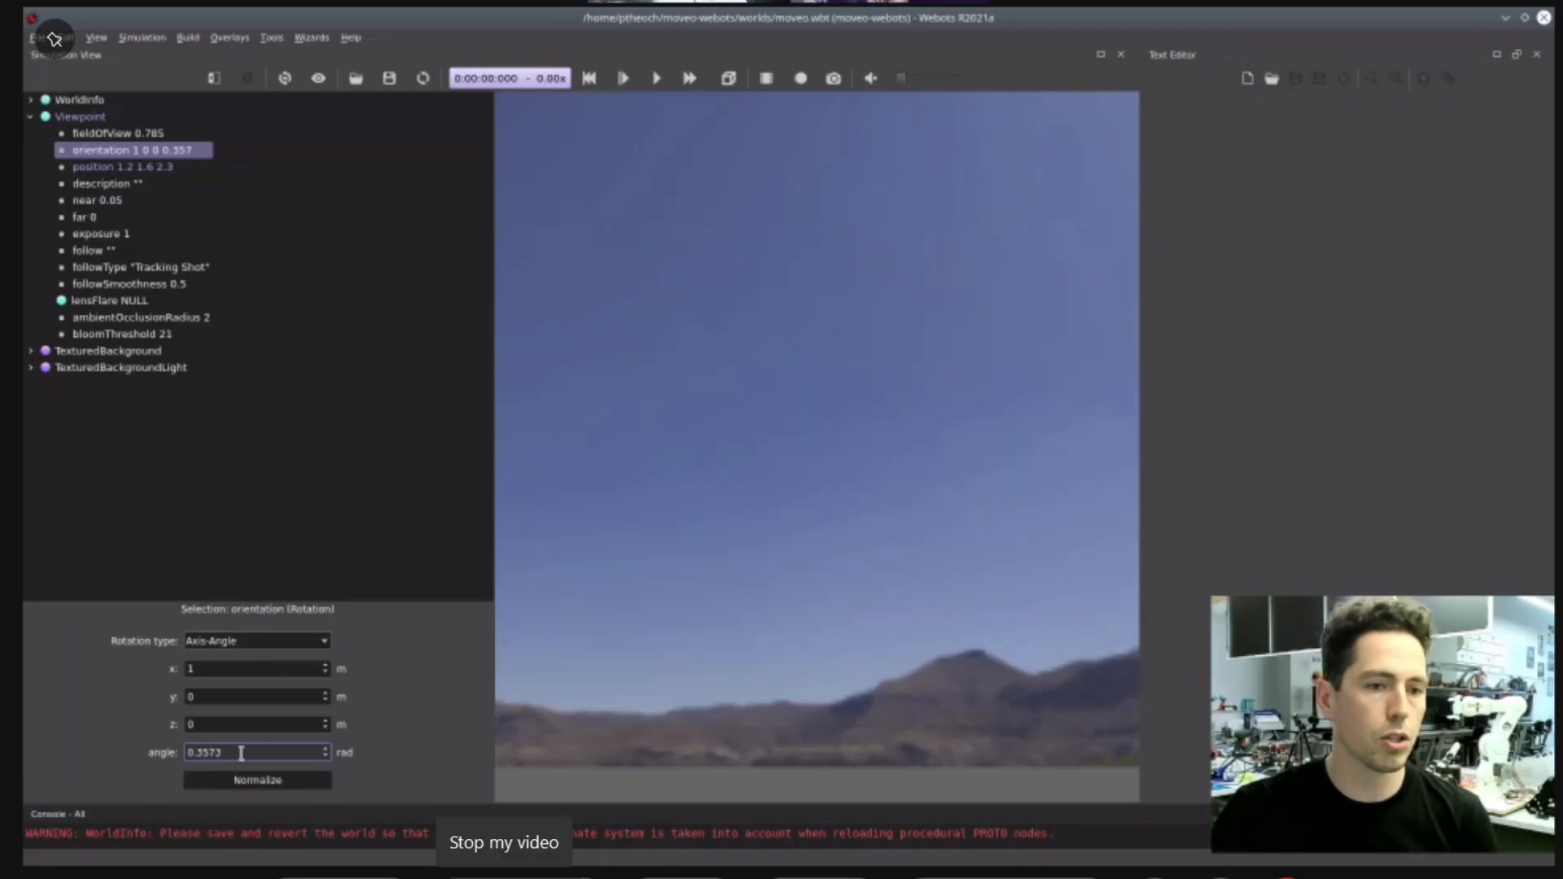
pyautogui.scroll(-1, 241, 753)
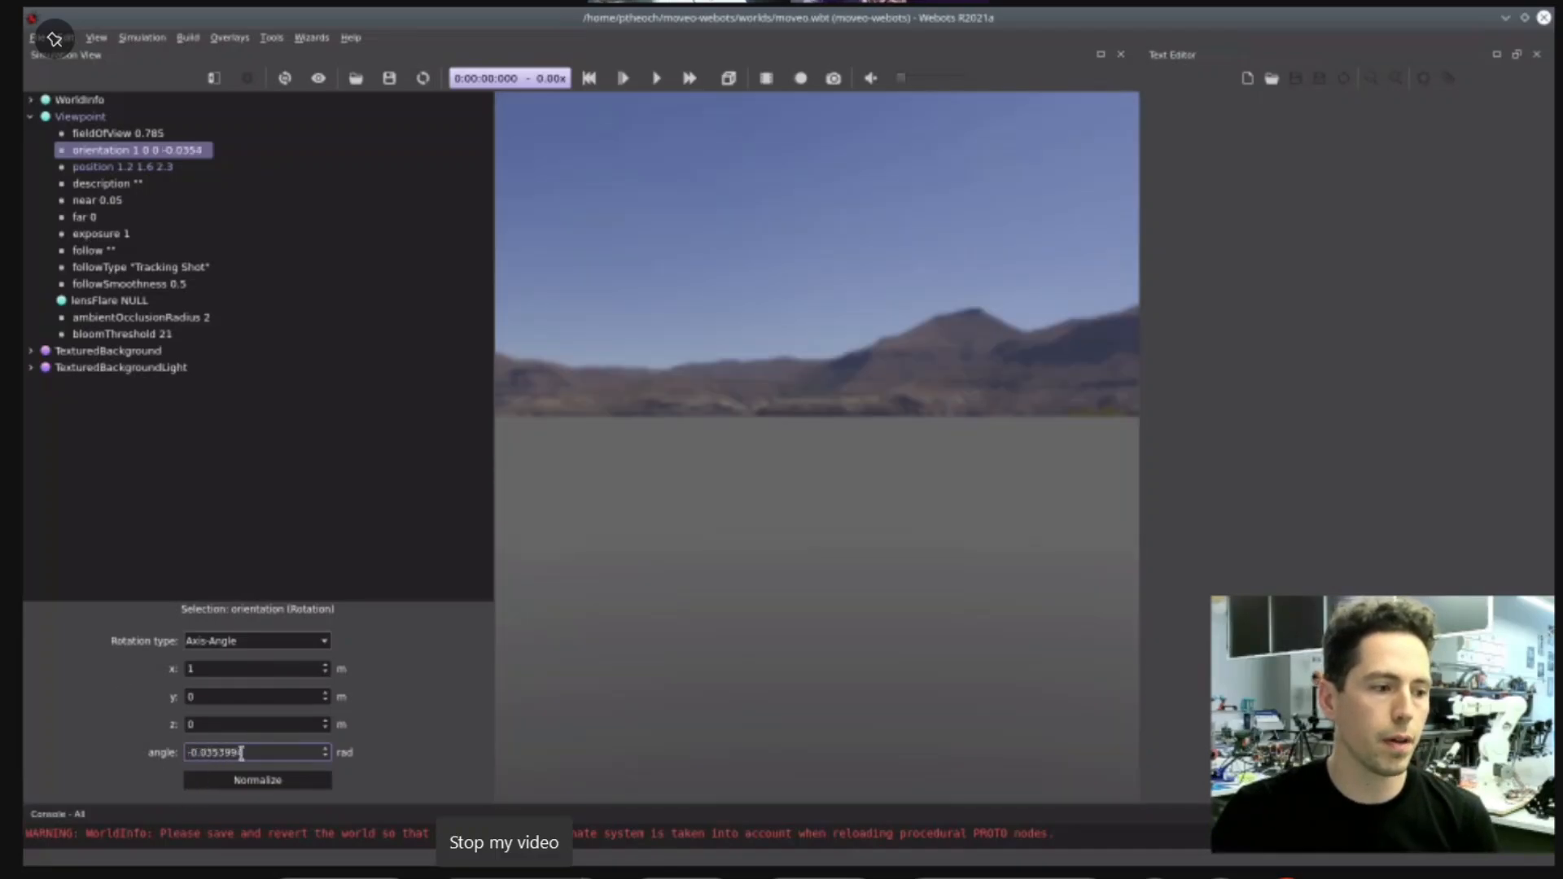
pyautogui.scroll(2, 241, 753)
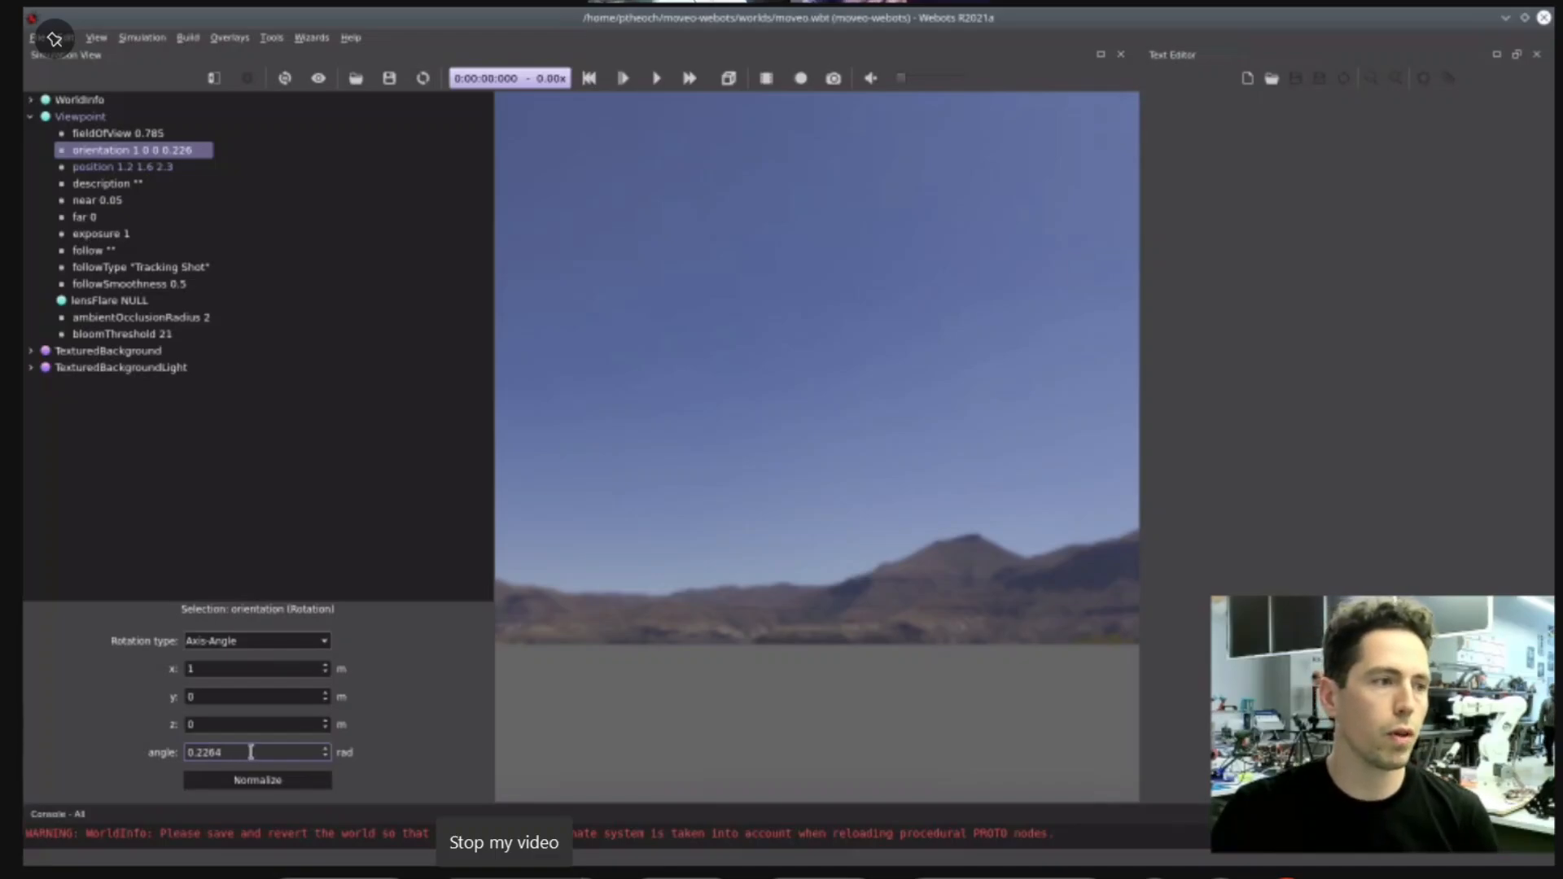
# - Set the Viewpoint orientation angle to 0 rad and expand the WorldInfo node
pyautogui.moveTo(251, 752); pyautogui.dragTo(148, 724)
pyautogui.write('0')
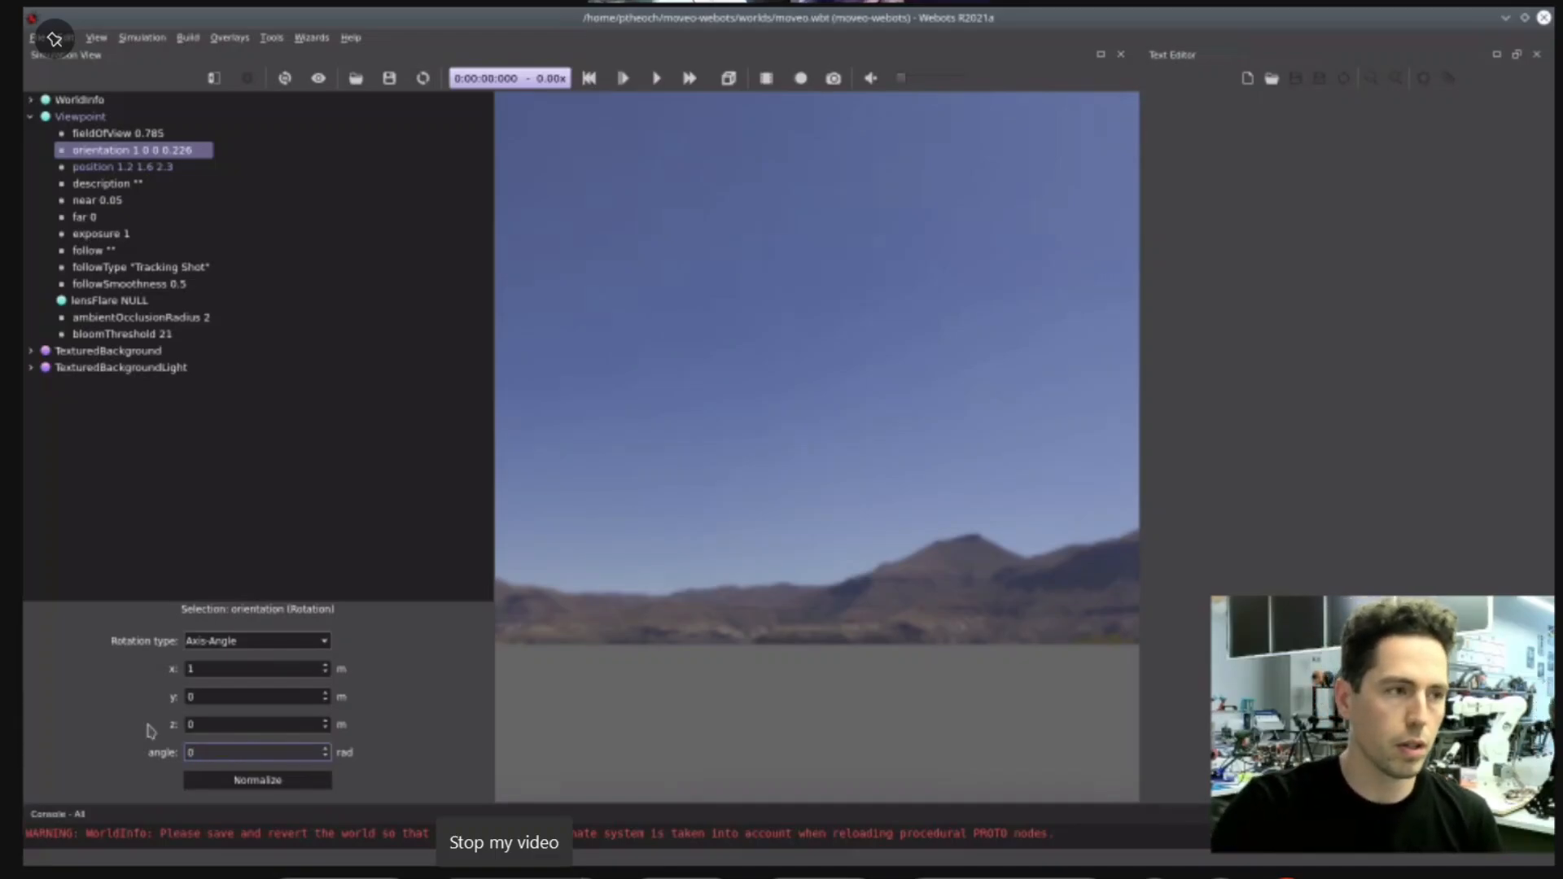
pyautogui.press('Return')
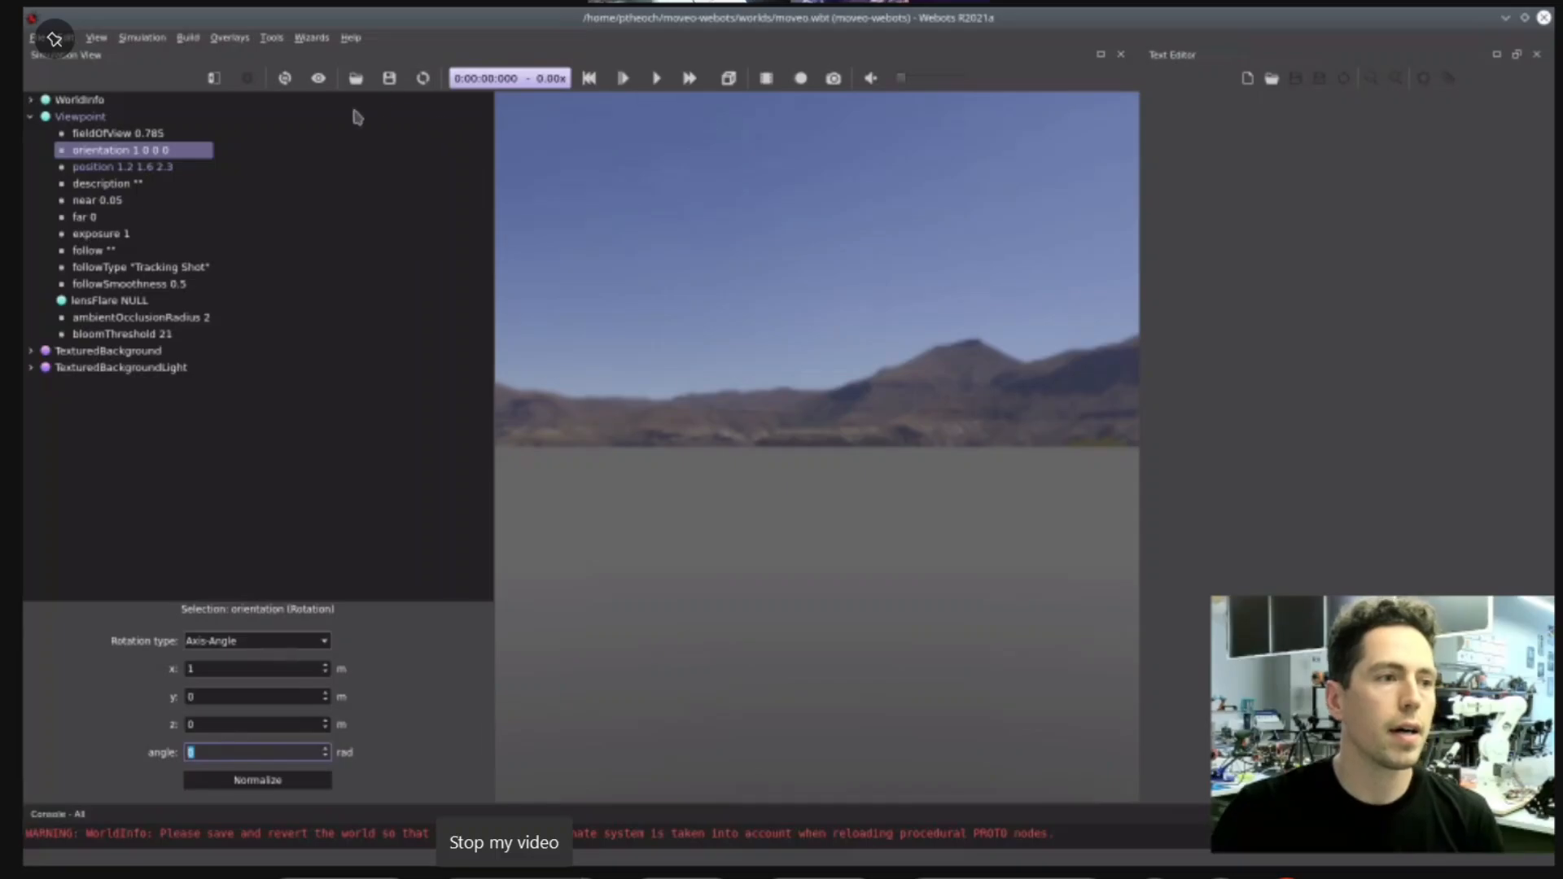
pyautogui.click(221, 755)
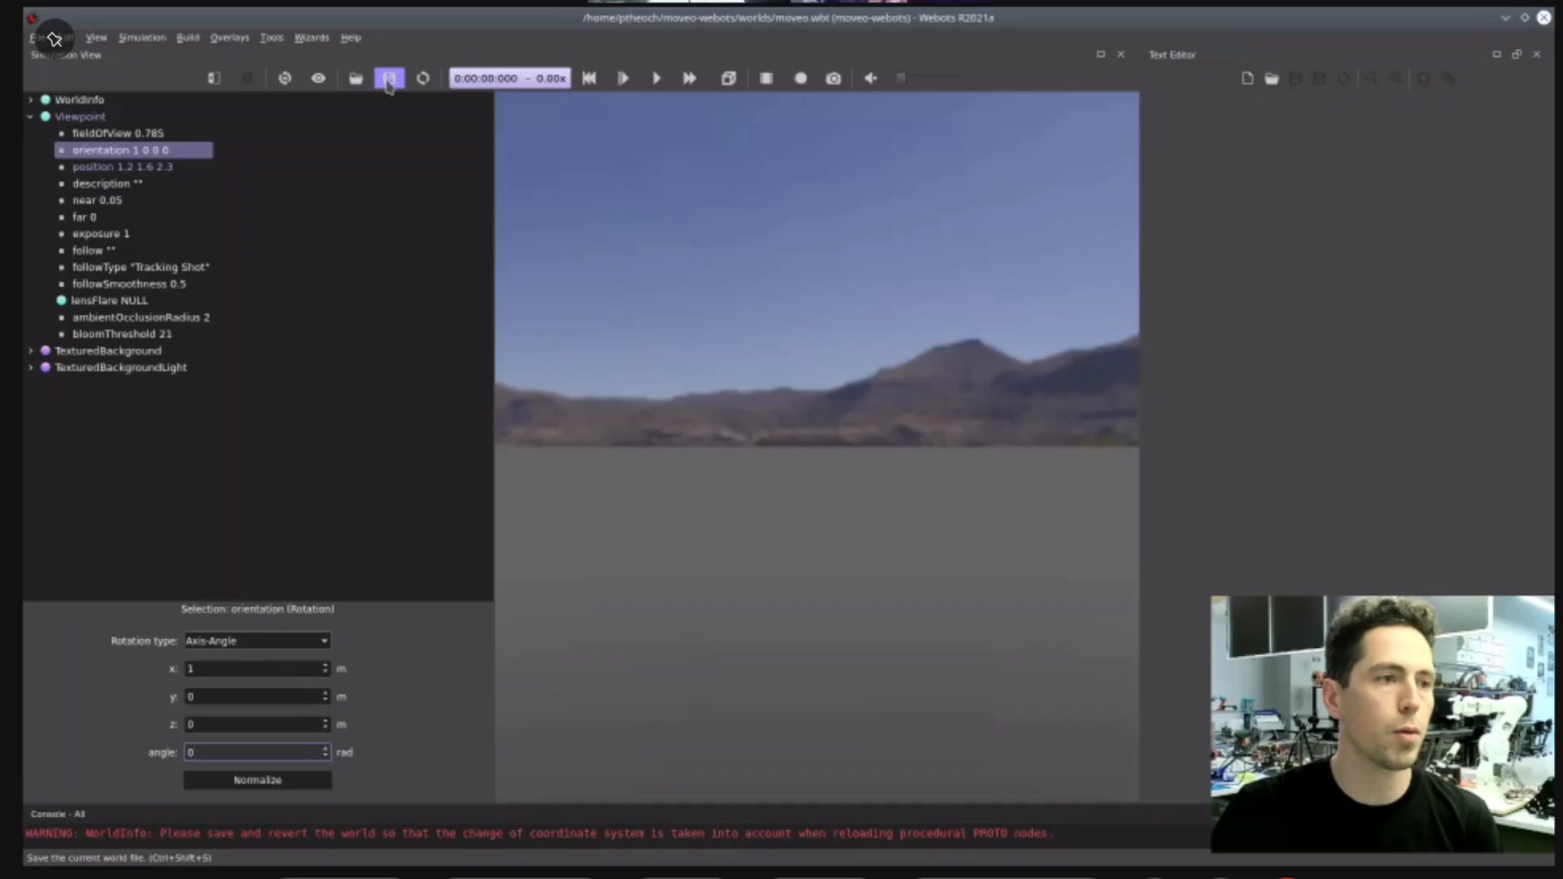
pyautogui.click(31, 100)
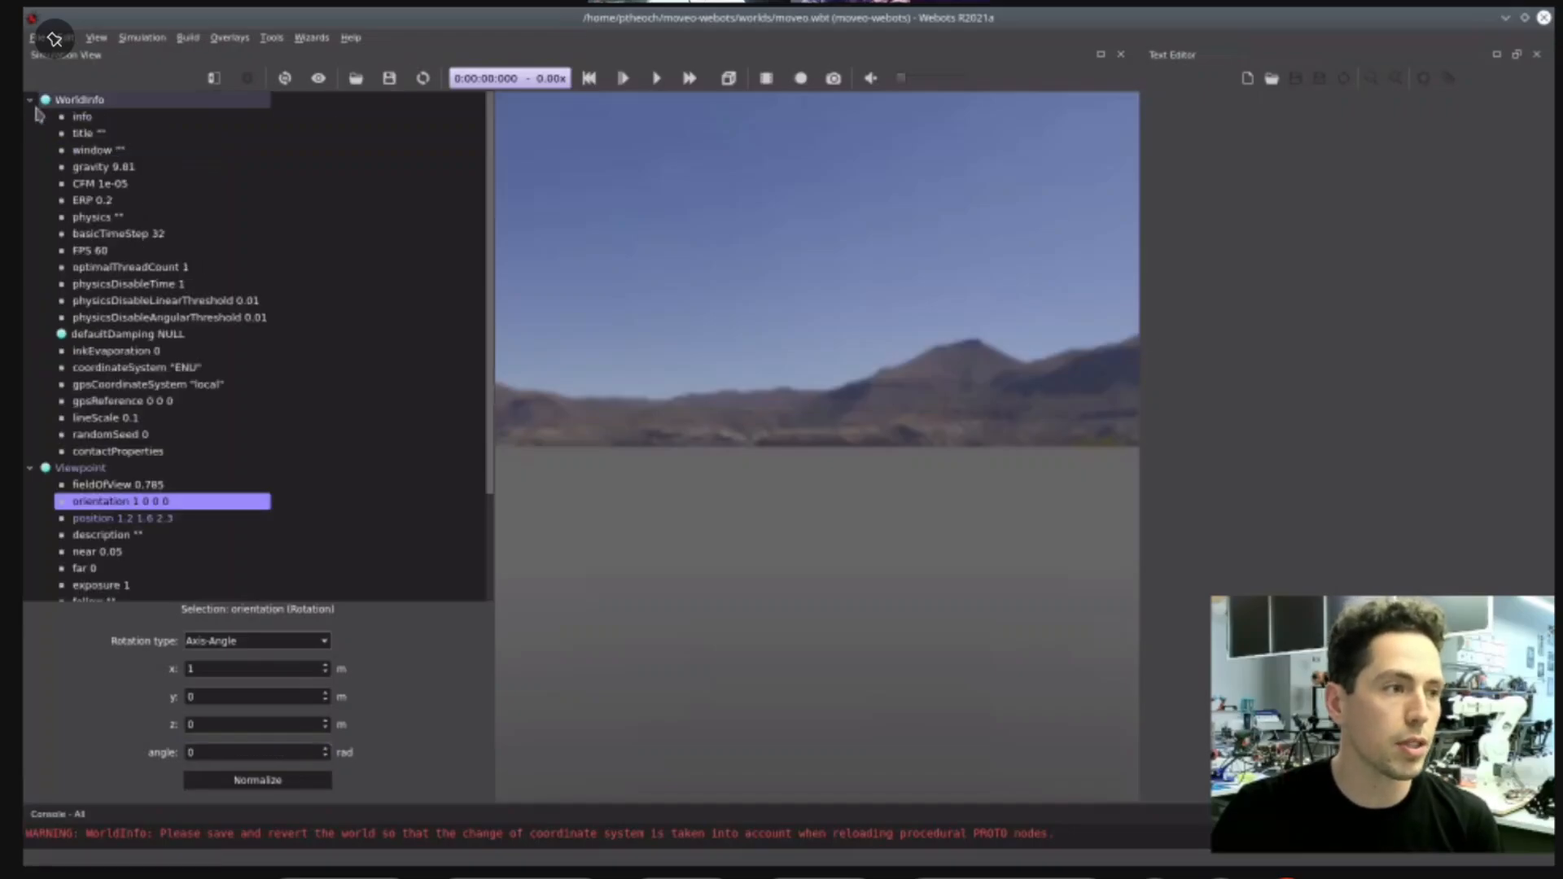
# - Save and reload the world so the ENU coordinate system takes effect, and collapse the WorldInfo node
pyautogui.click(178, 368)
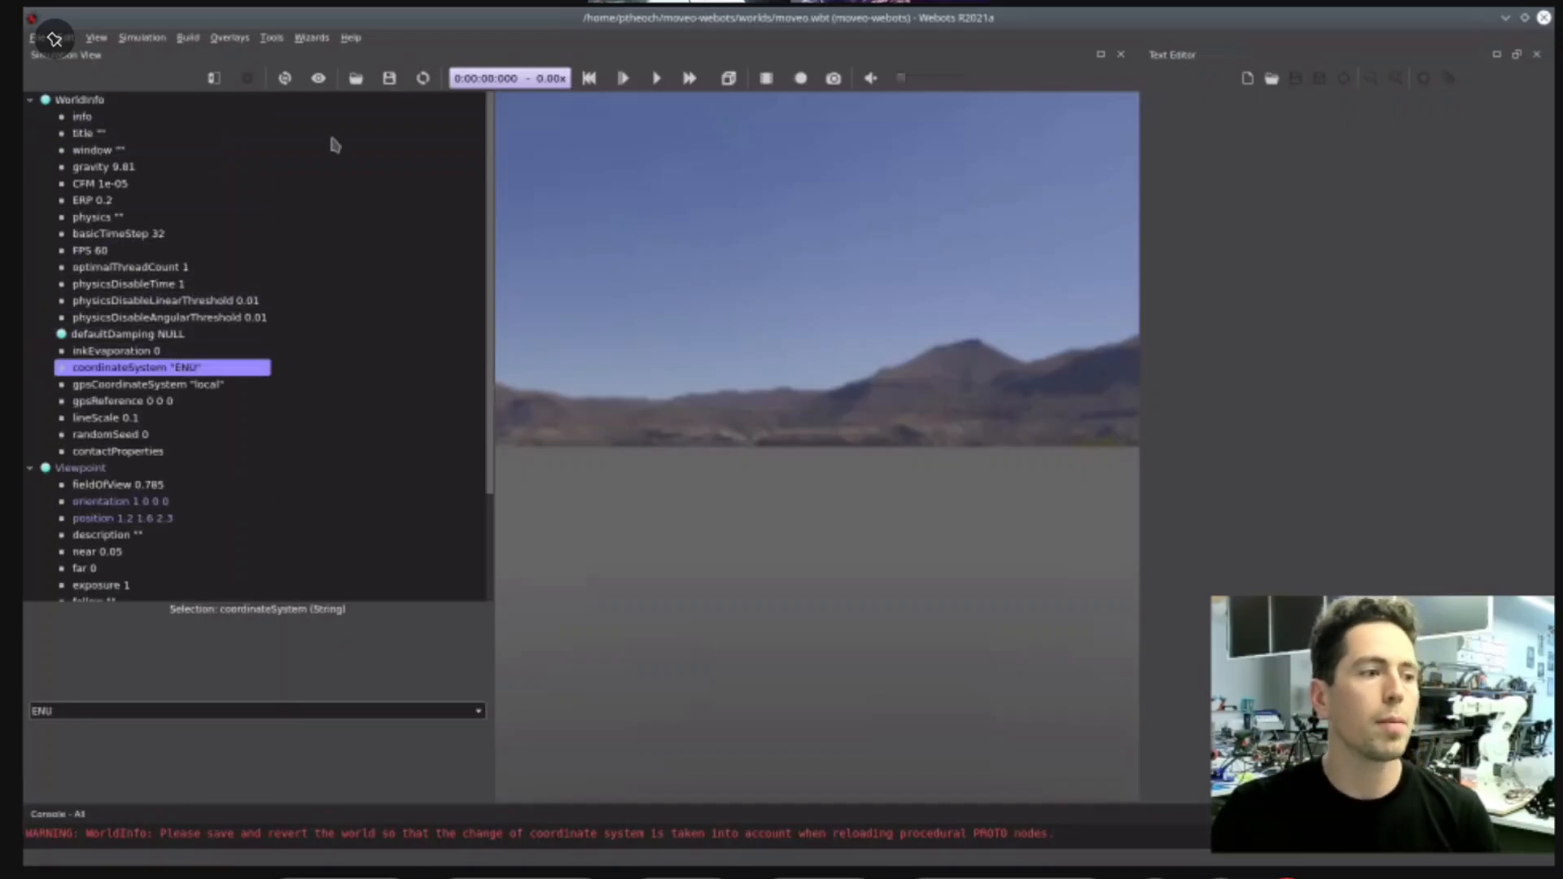
pyautogui.click(389, 78)
pyautogui.click(418, 80)
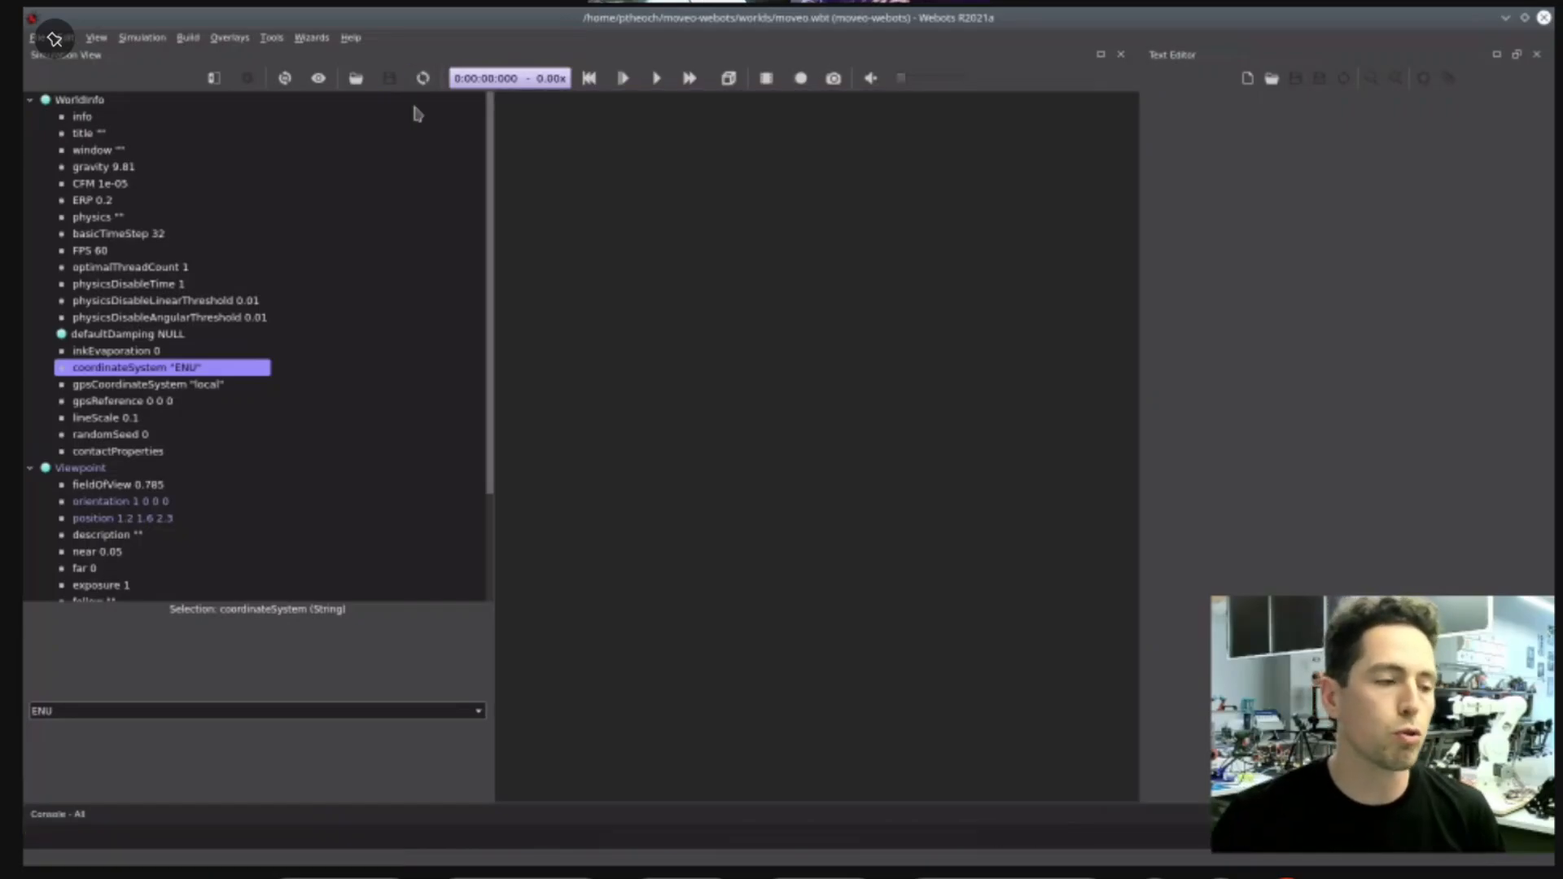
pyautogui.click(30, 99)
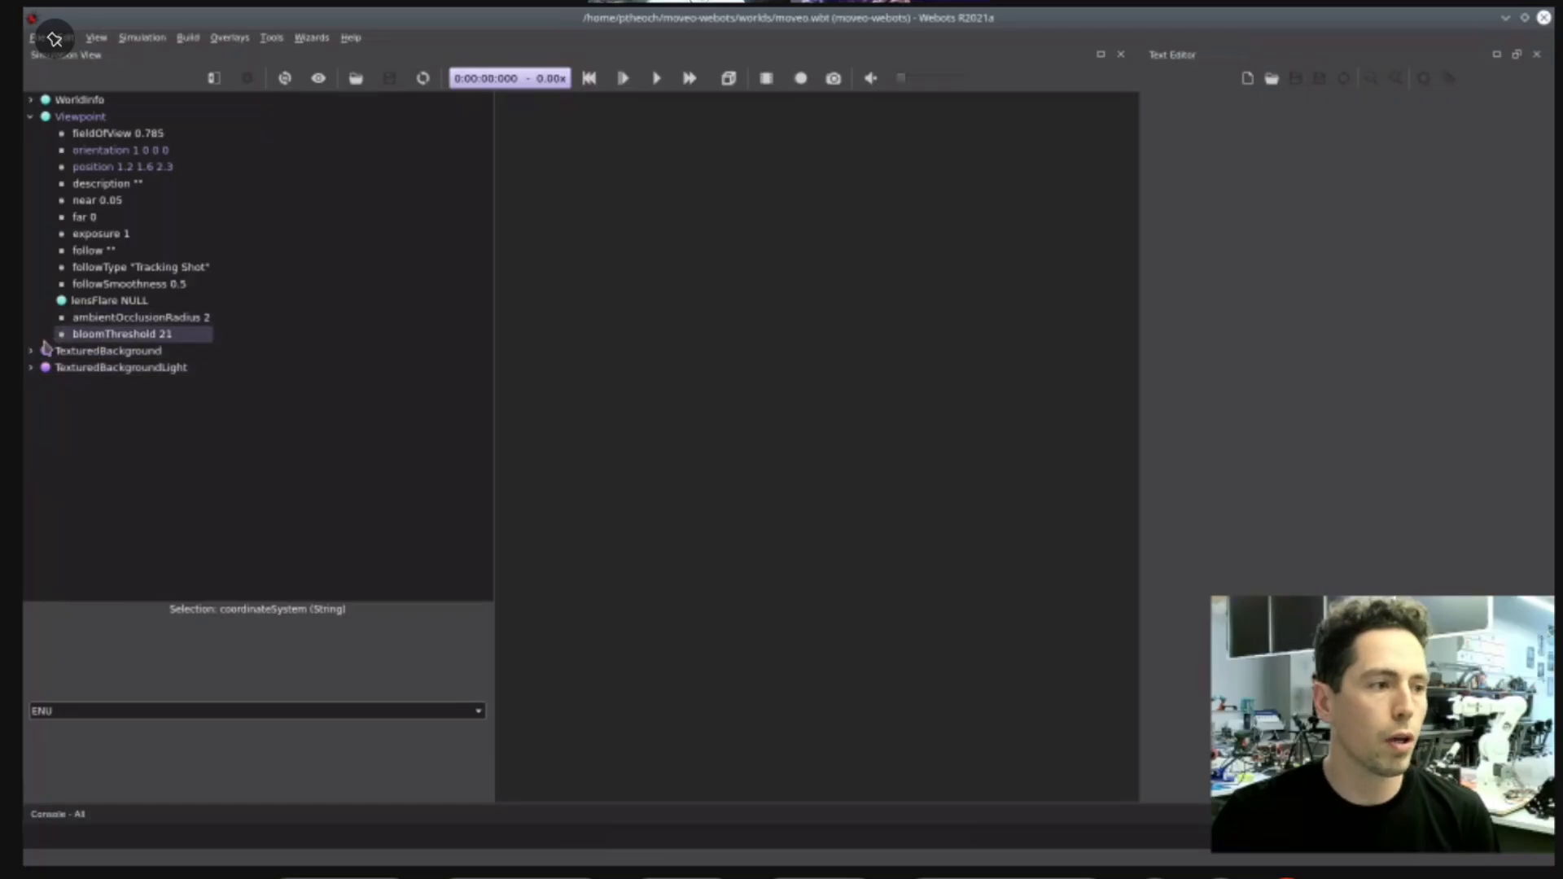
# - Set the Viewpoint orientation angle to 1.5708 rad about the x axis and collapse the Viewpoint node
pyautogui.click(145, 155)
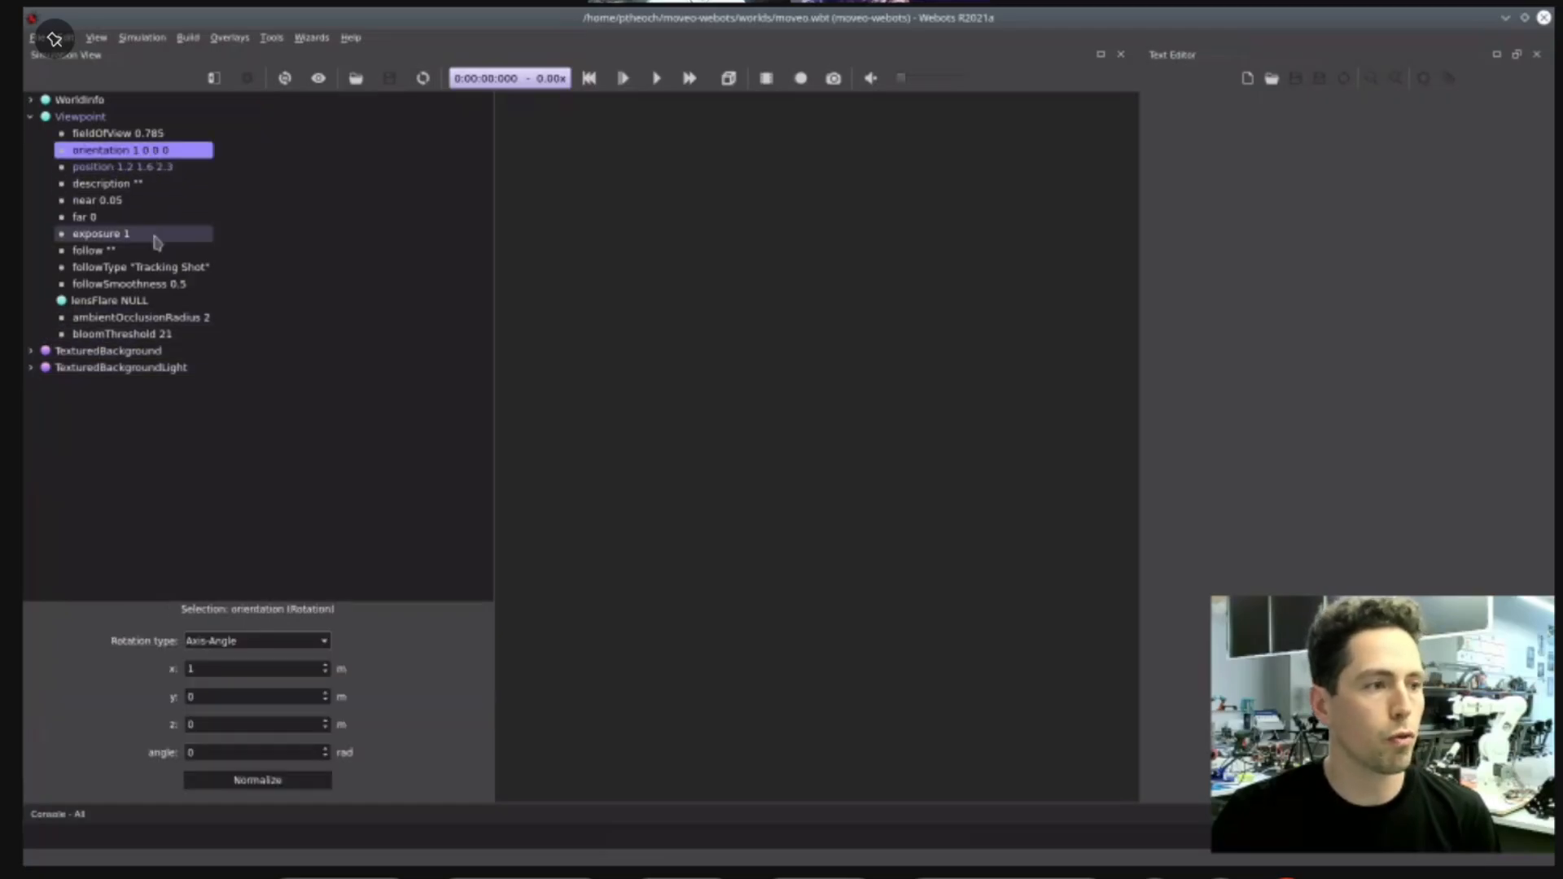
pyautogui.click(236, 752)
pyautogui.scroll(-1, 237, 753)
pyautogui.scroll(6, 236, 752)
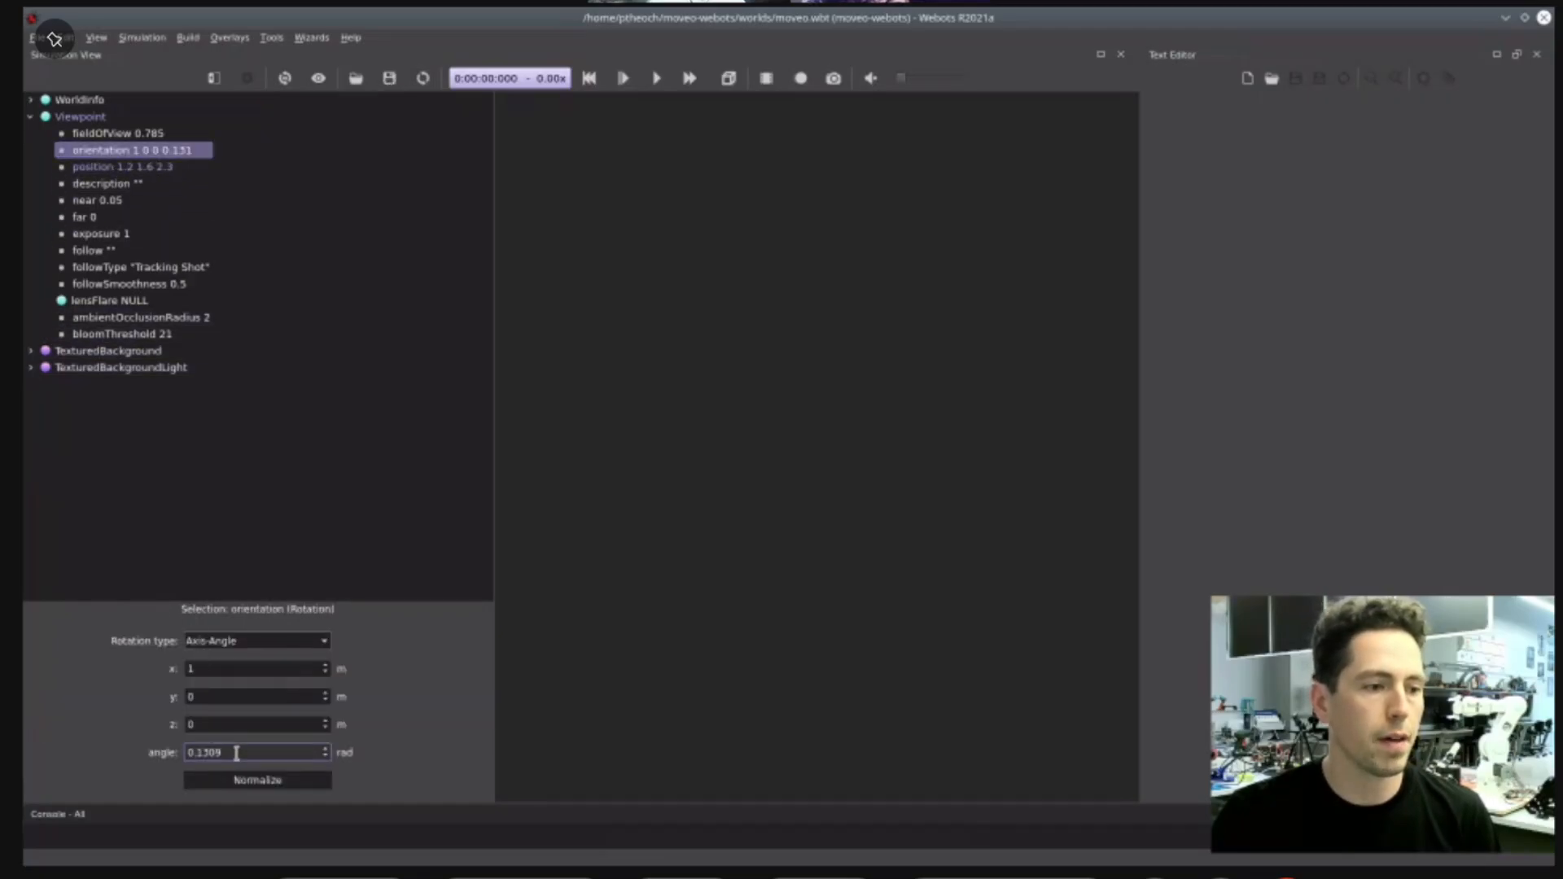
pyautogui.scroll(6, 236, 752)
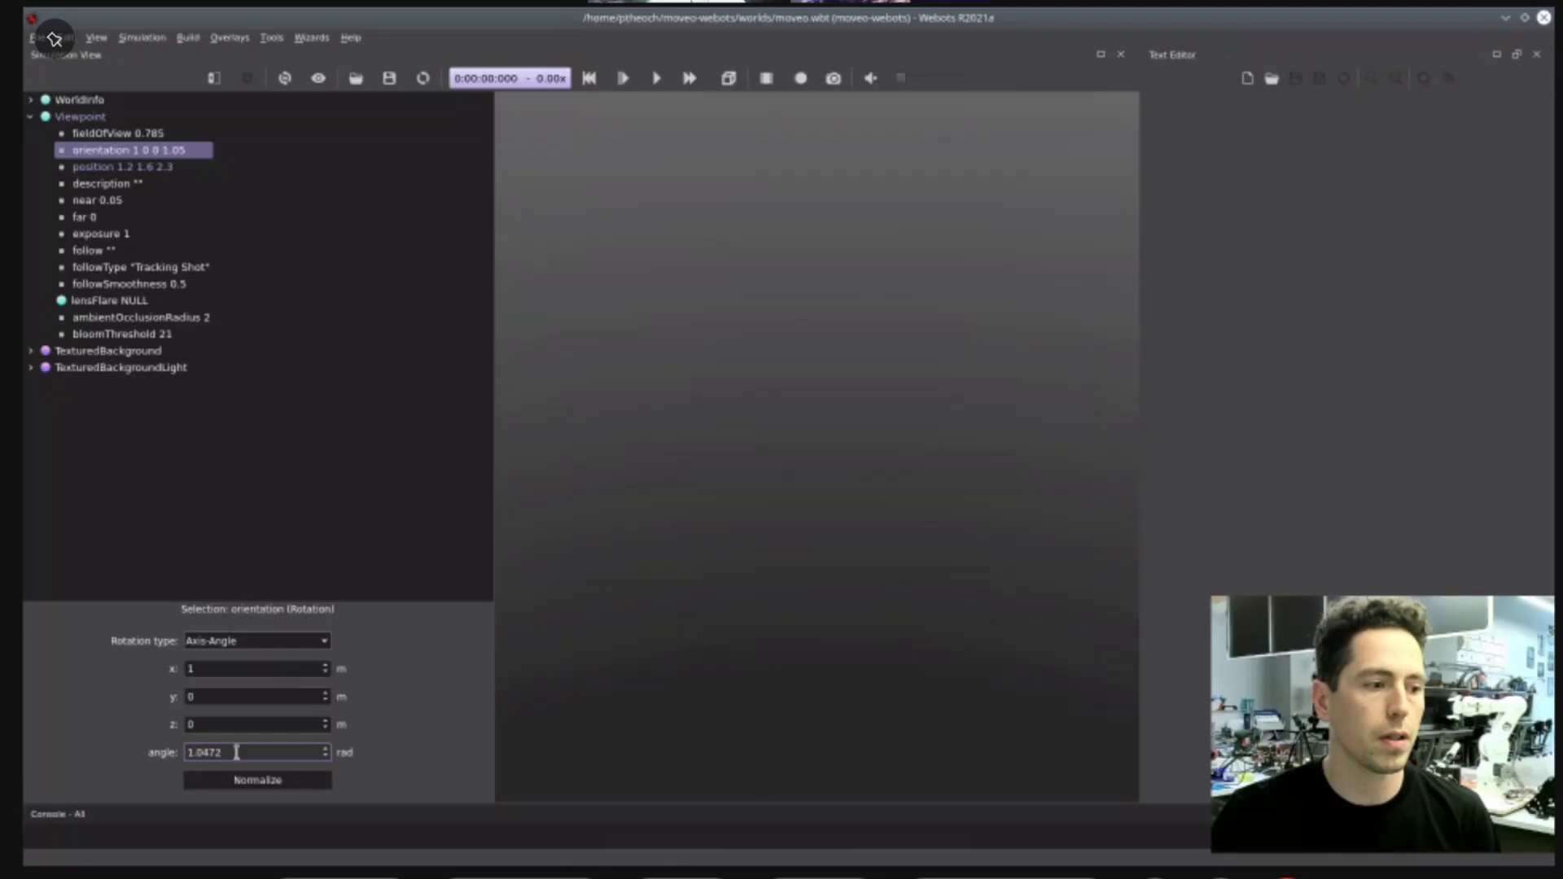
pyautogui.scroll(1, 236, 751)
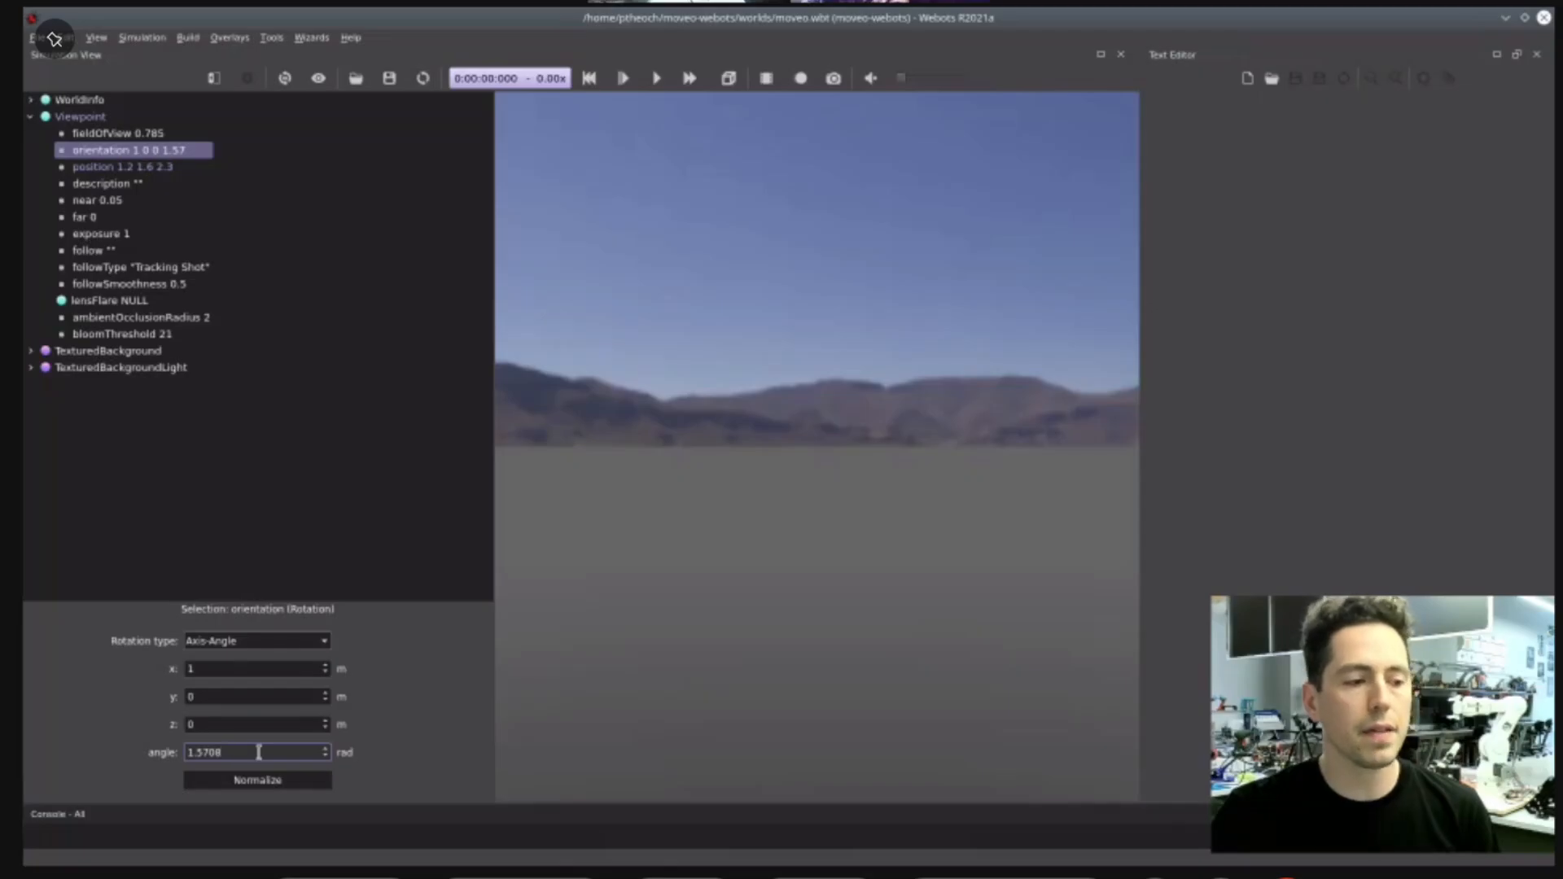
pyautogui.moveTo(238, 752); pyautogui.dragTo(162, 737)
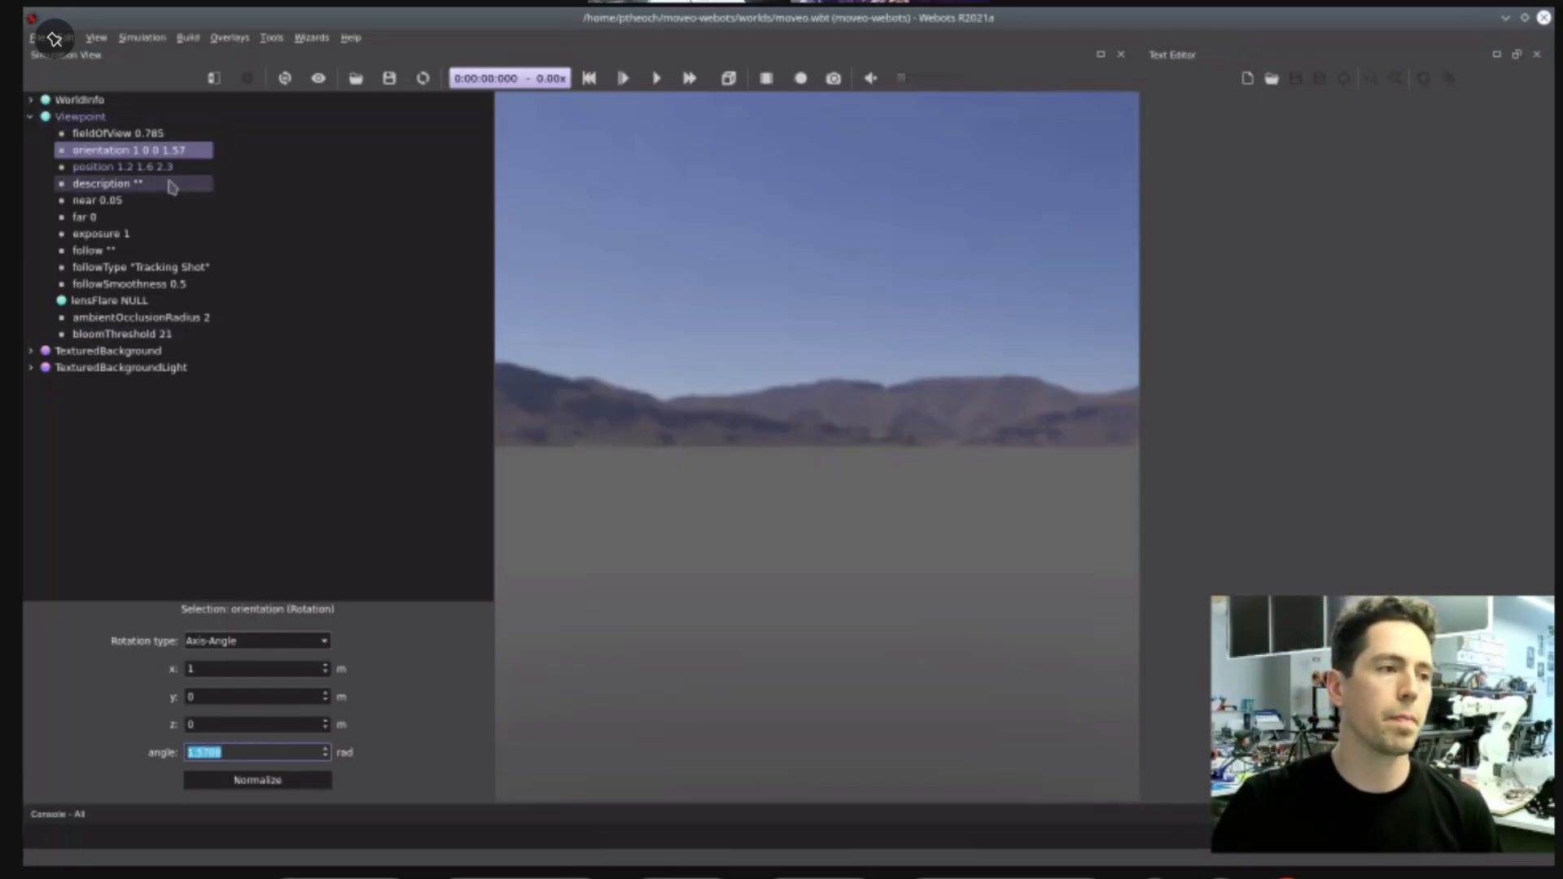
pyautogui.click(30, 116)
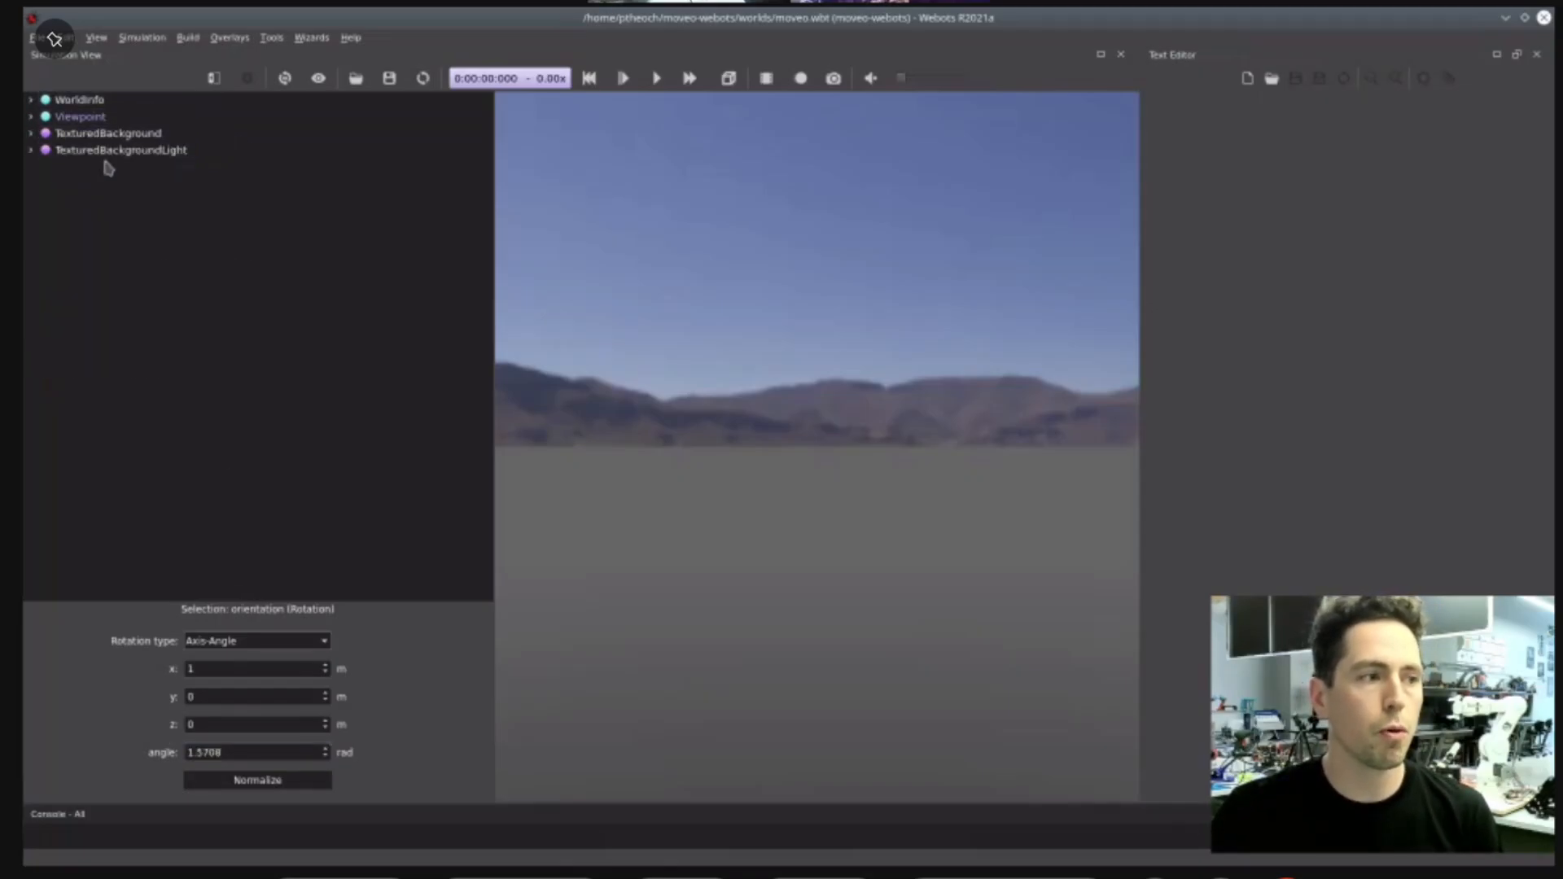
# - Add a Floor node from the Webots Projects floor objects after TexturedBackgroundLight and move the viewpoint to it
pyautogui.click(114, 150)
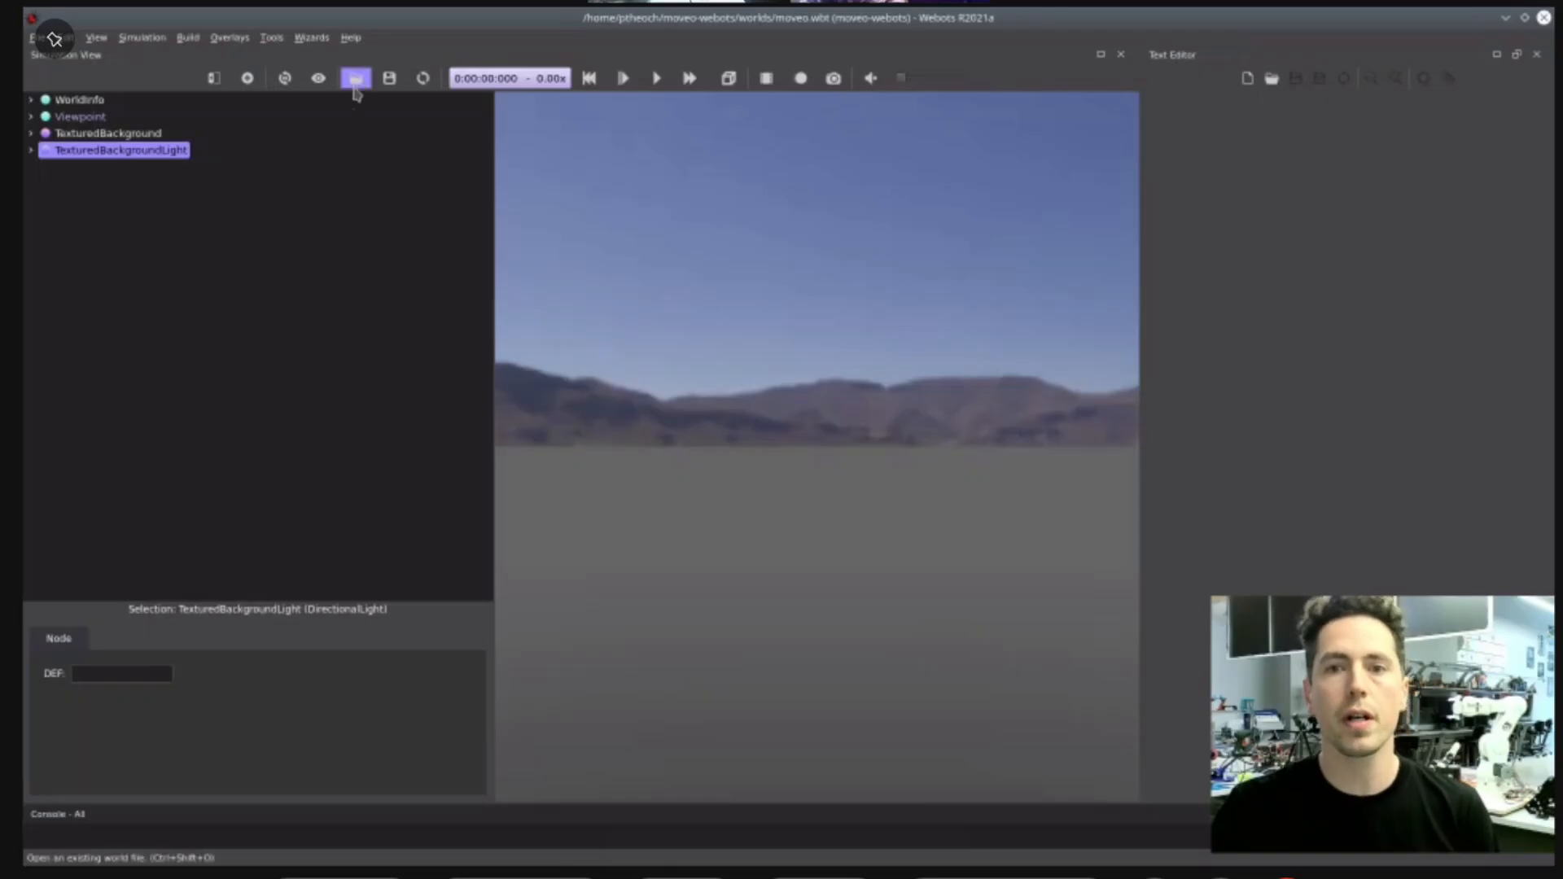
pyautogui.click(249, 85)
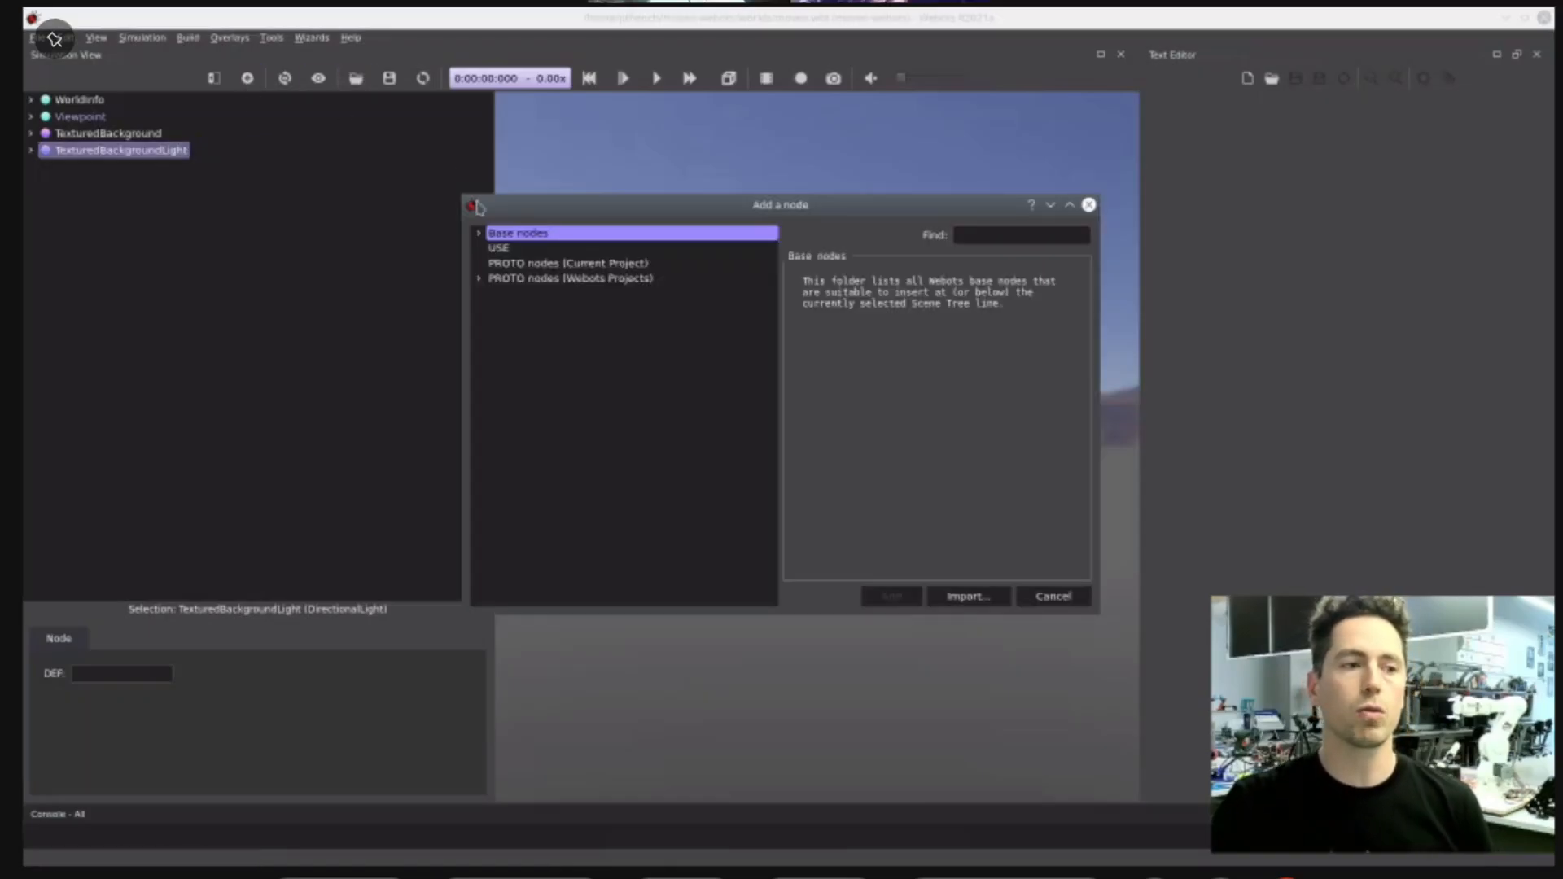
pyautogui.click(485, 234)
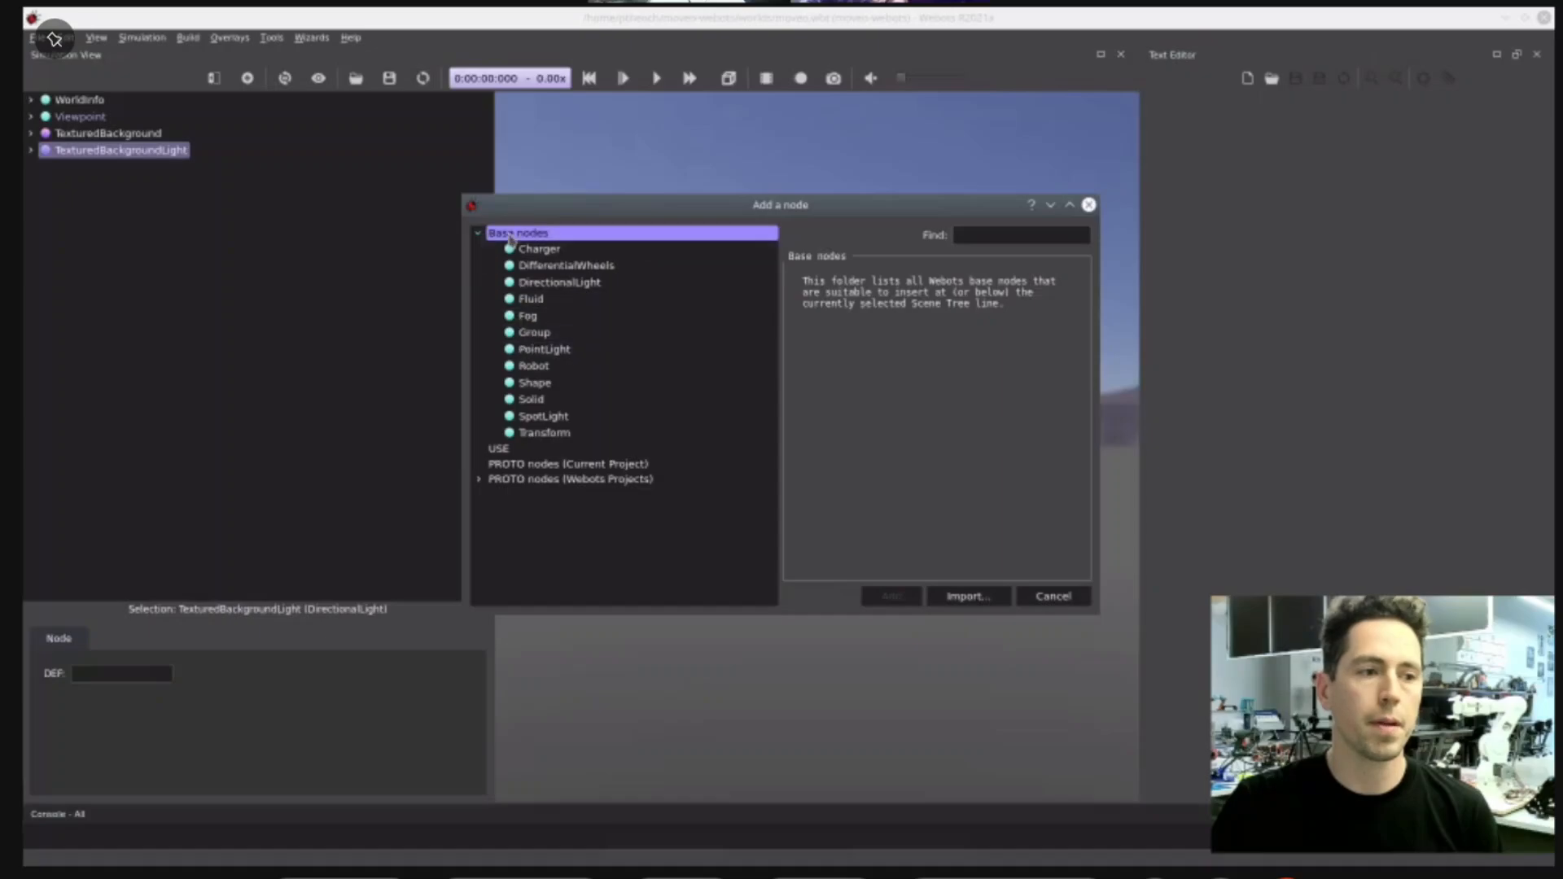
pyautogui.click(478, 478)
pyautogui.click(494, 540)
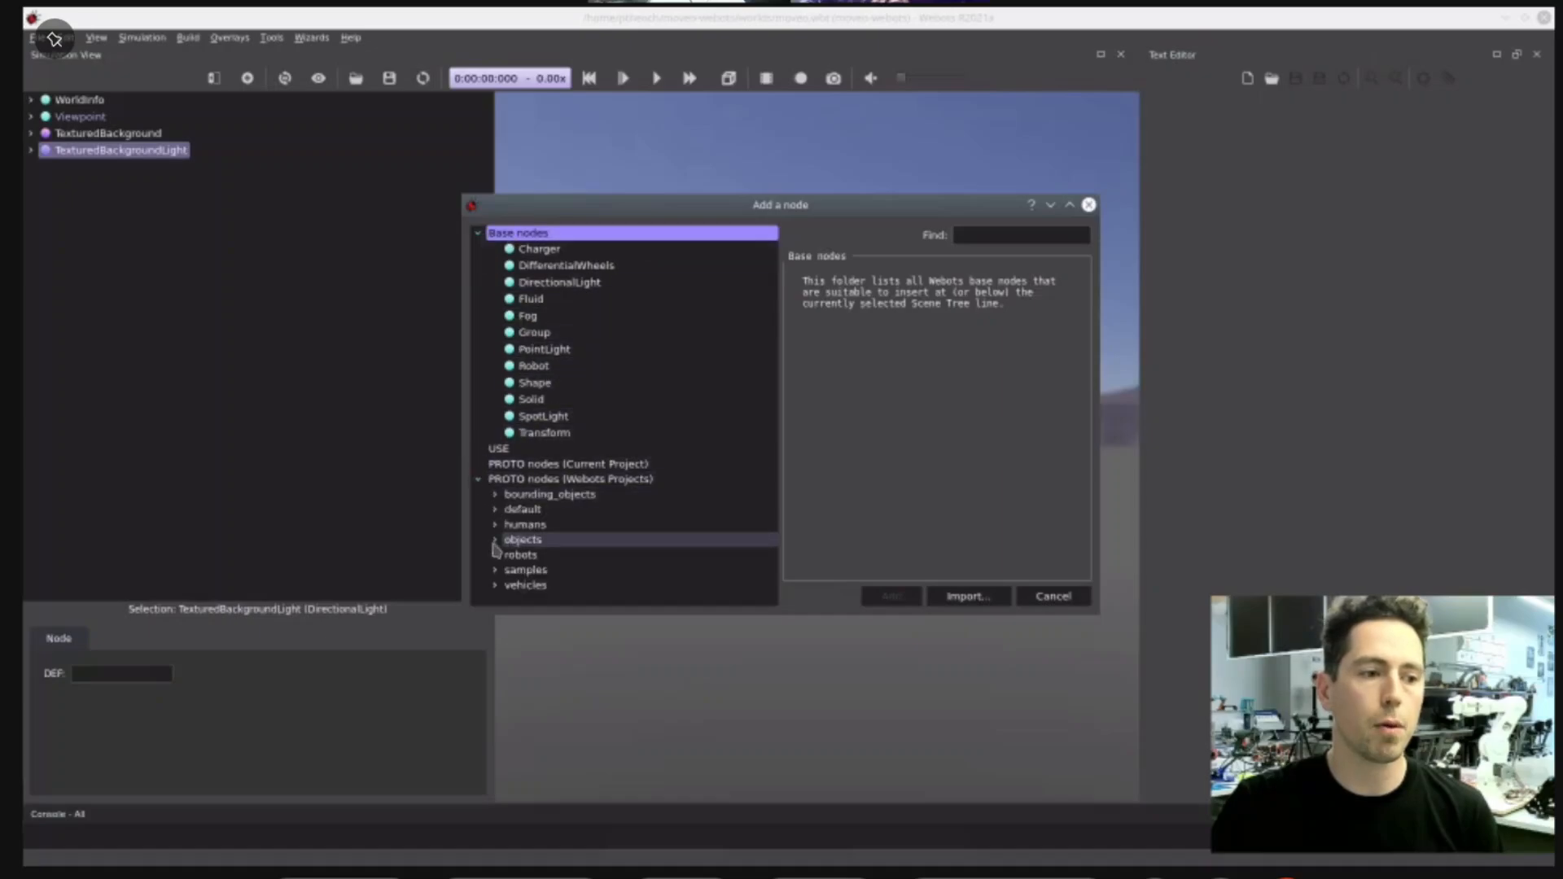
pyautogui.scroll(-4, 587, 501)
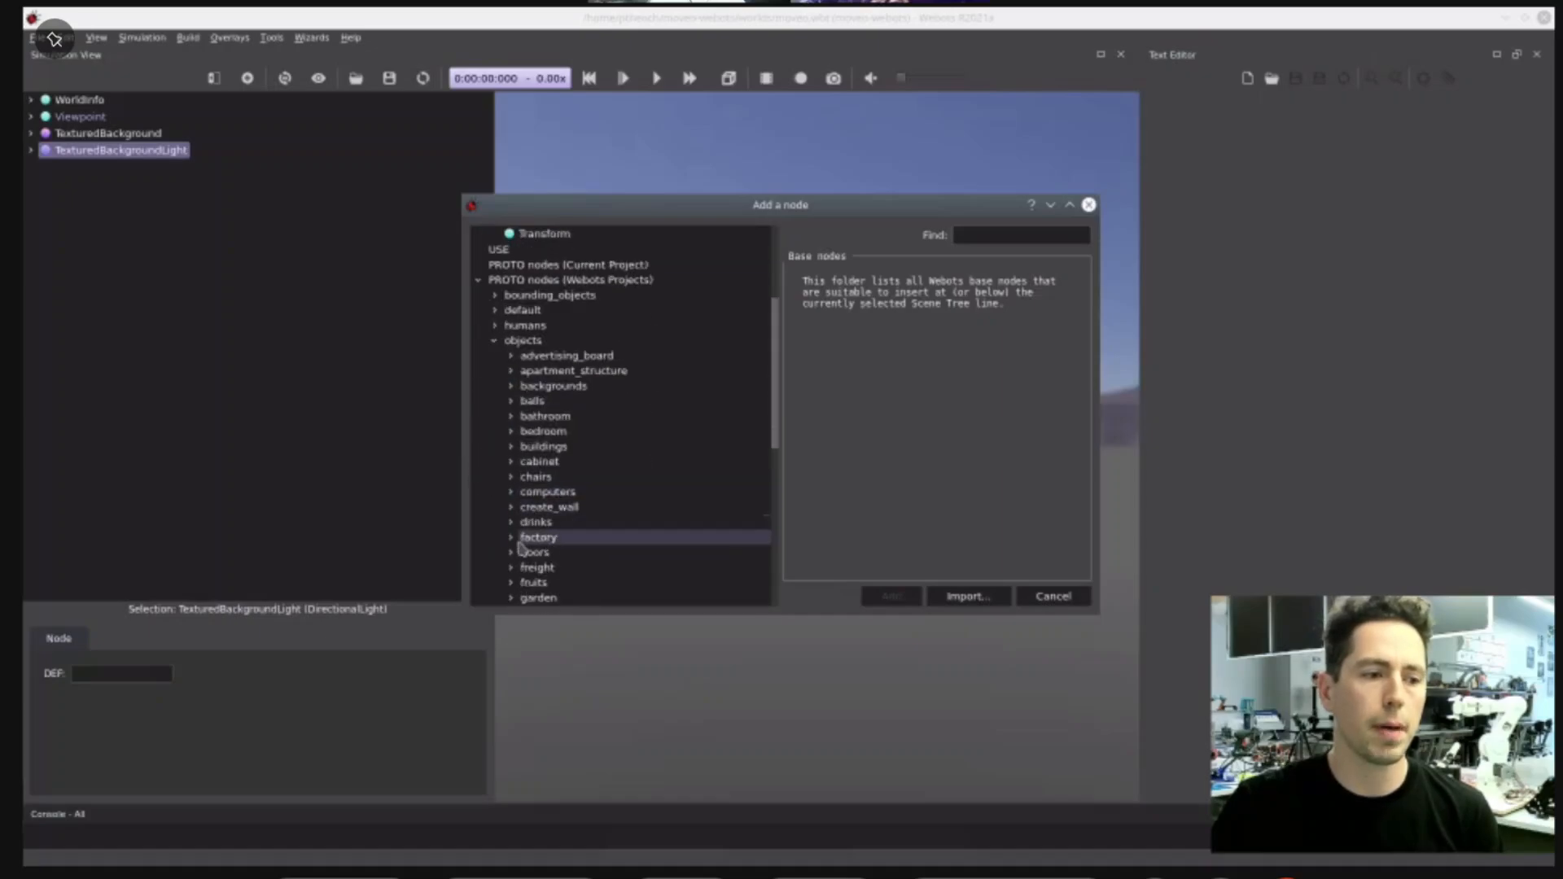
pyautogui.click(508, 554)
pyautogui.scroll(-4, 509, 557)
pyautogui.doubleClick(595, 403)
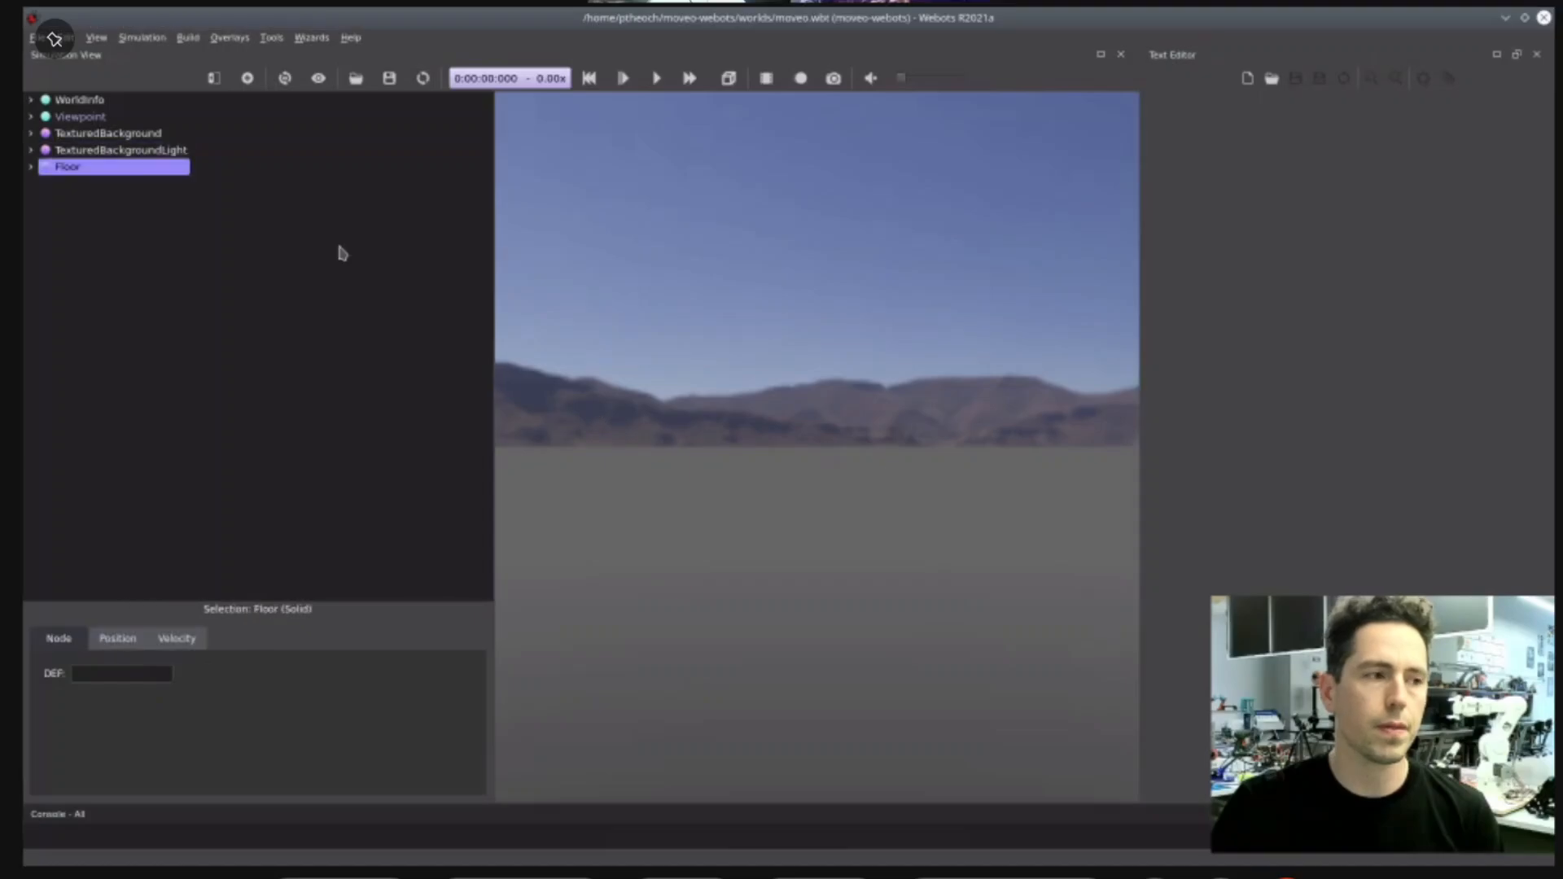
pyautogui.rightClick(51, 169)
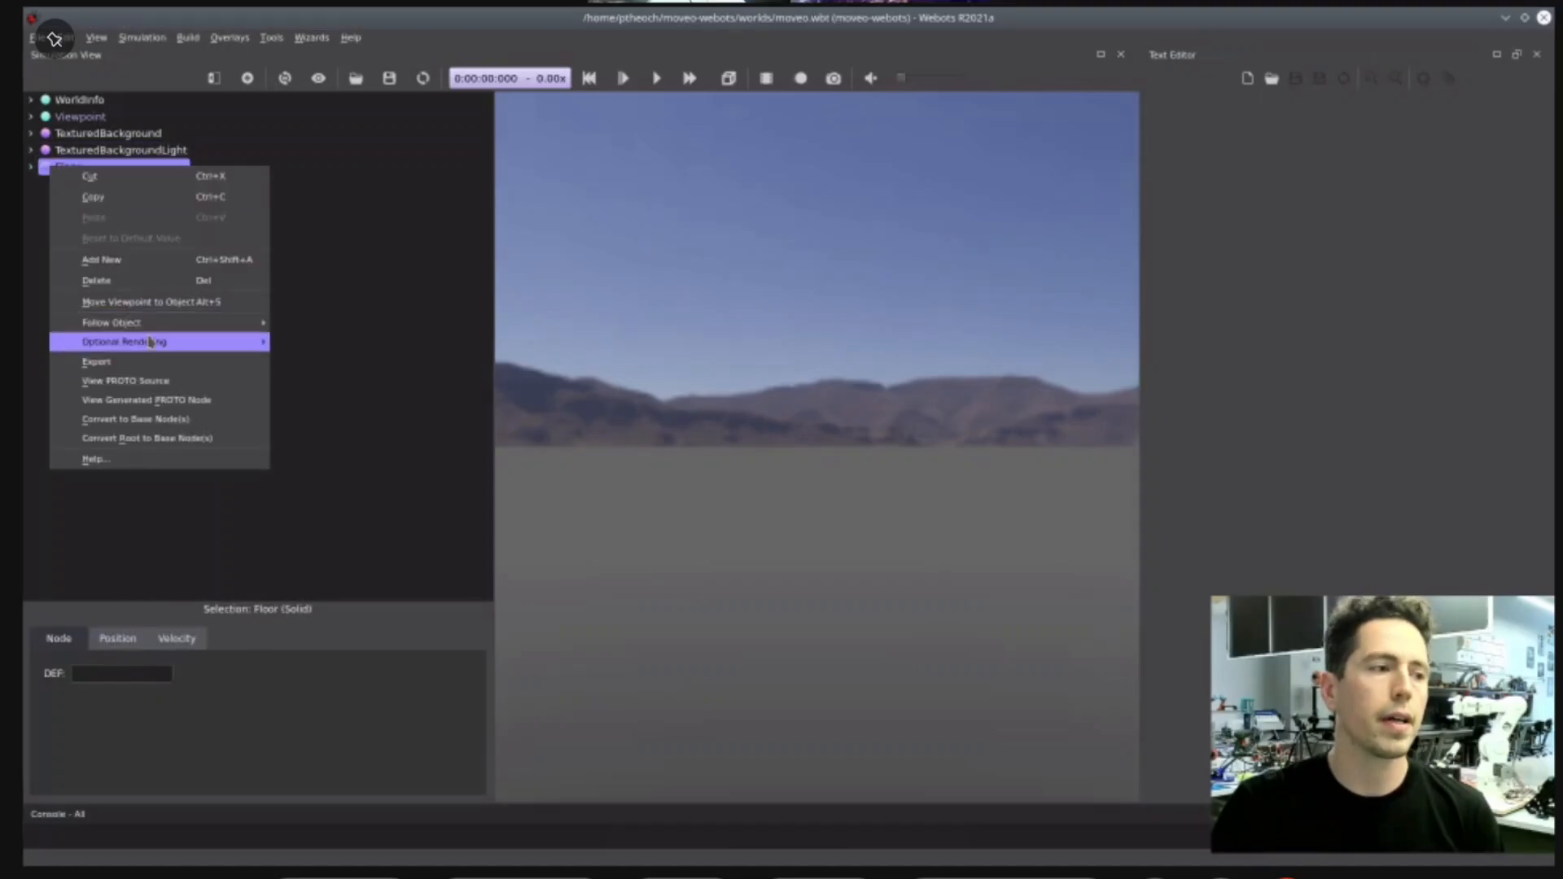
pyautogui.click(161, 308)
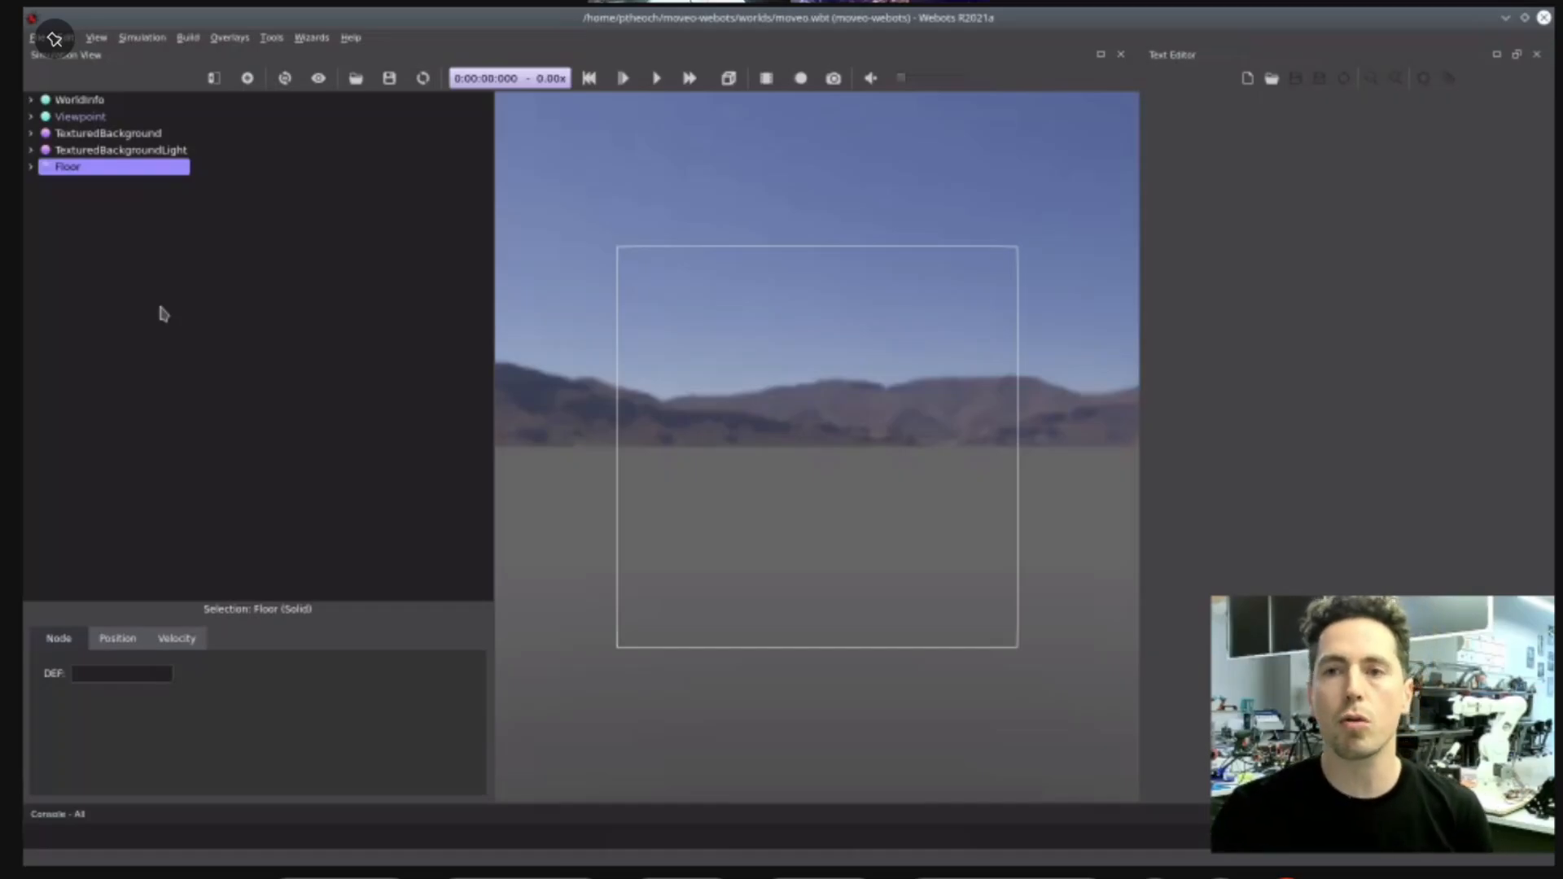
# - Set the Floor's rotation to axis x 1, y 0, z 0 with an angle of 1.5708 rad, and collapse the node
pyautogui.click(32, 167)
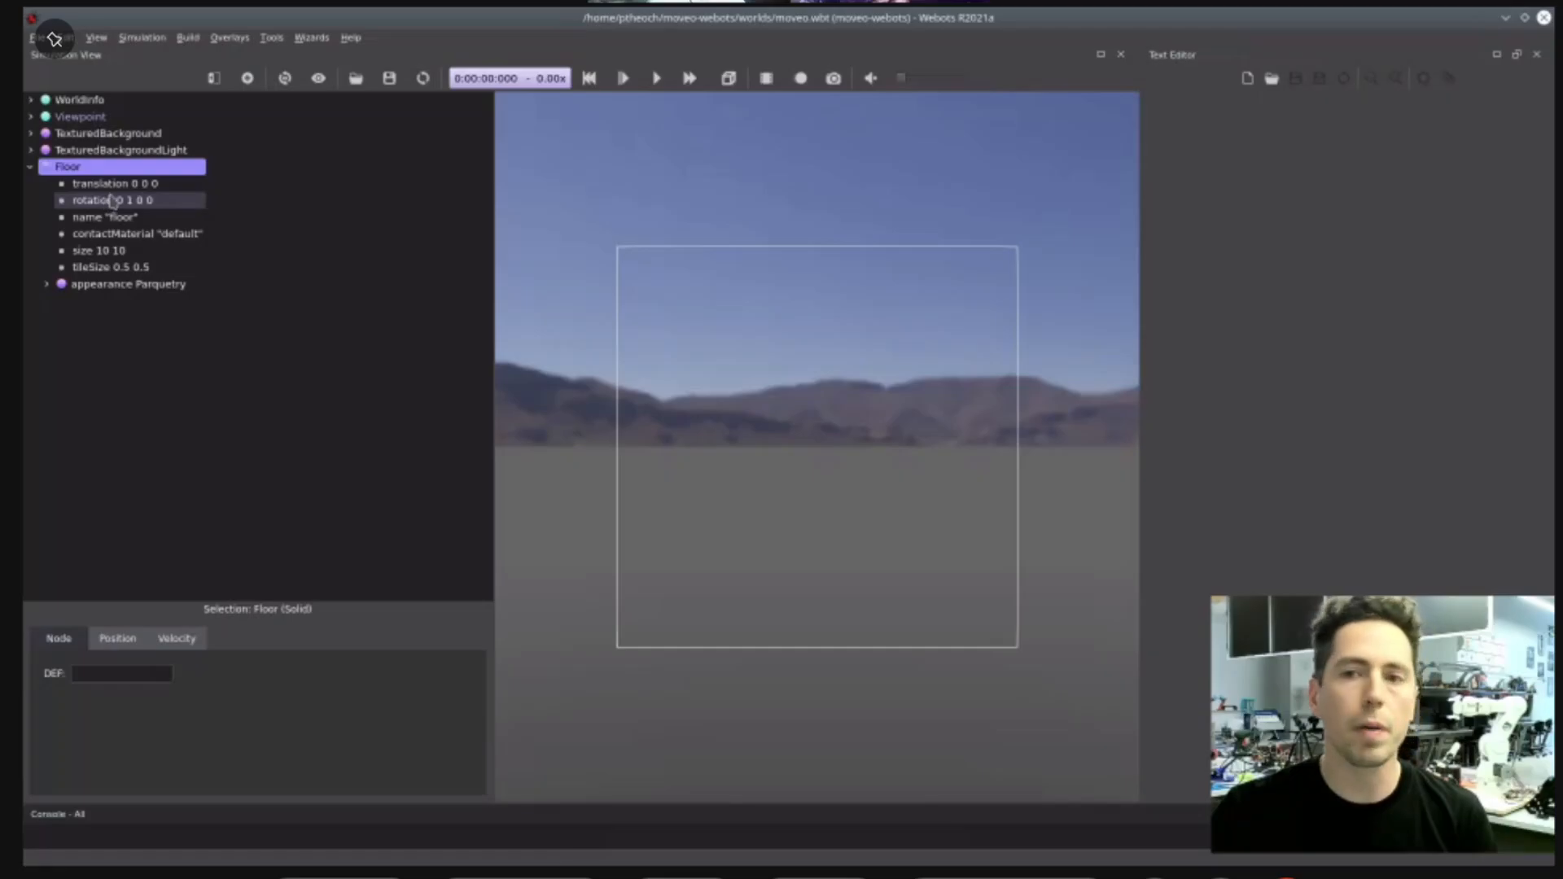
pyautogui.click(140, 202)
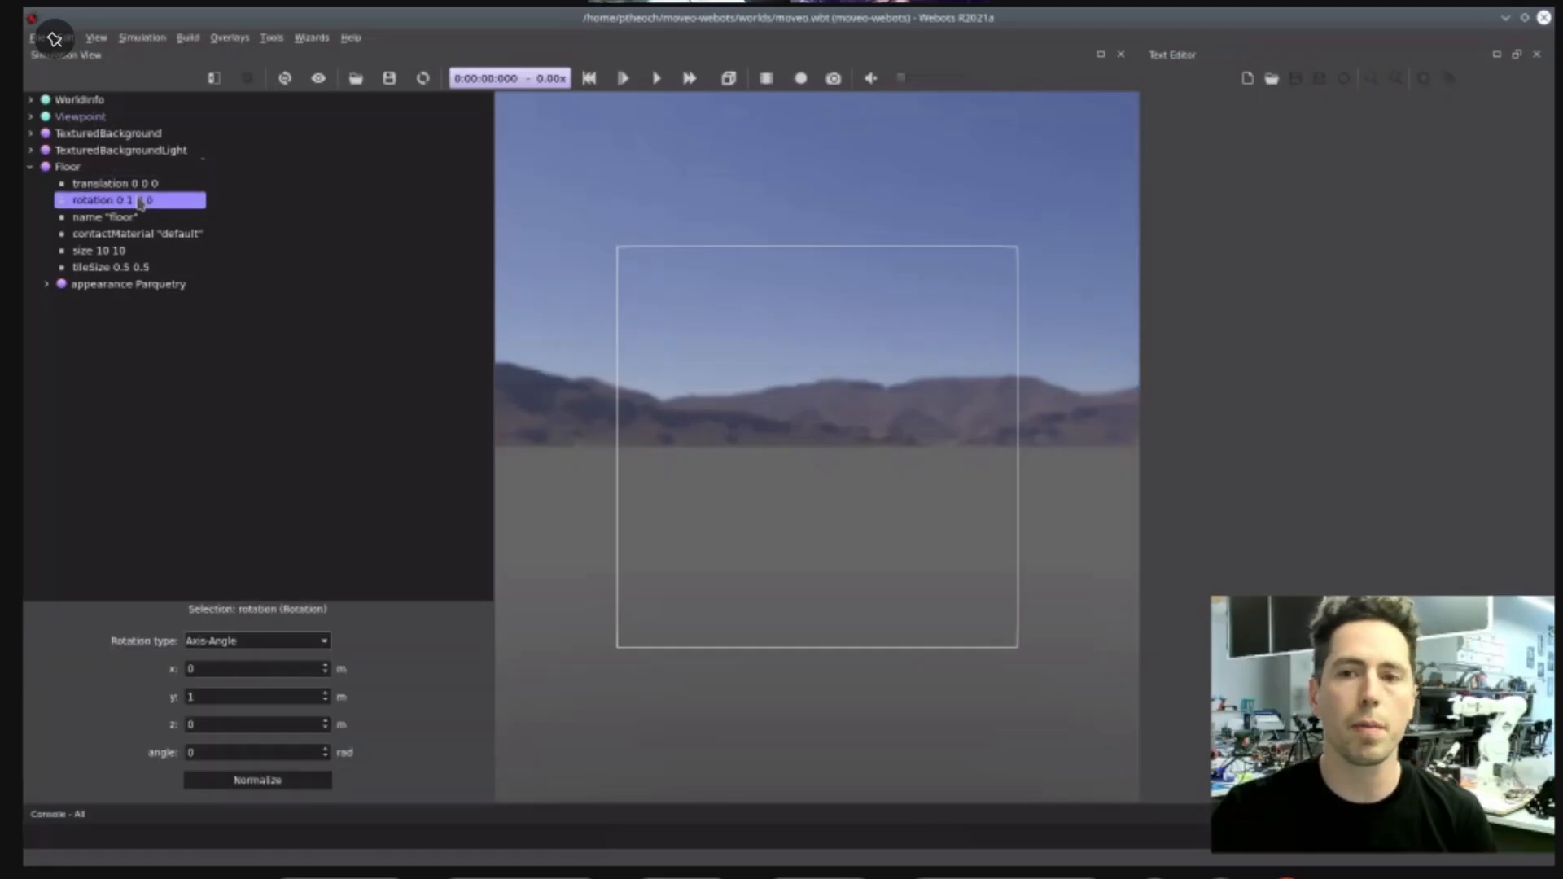
pyautogui.click(236, 670)
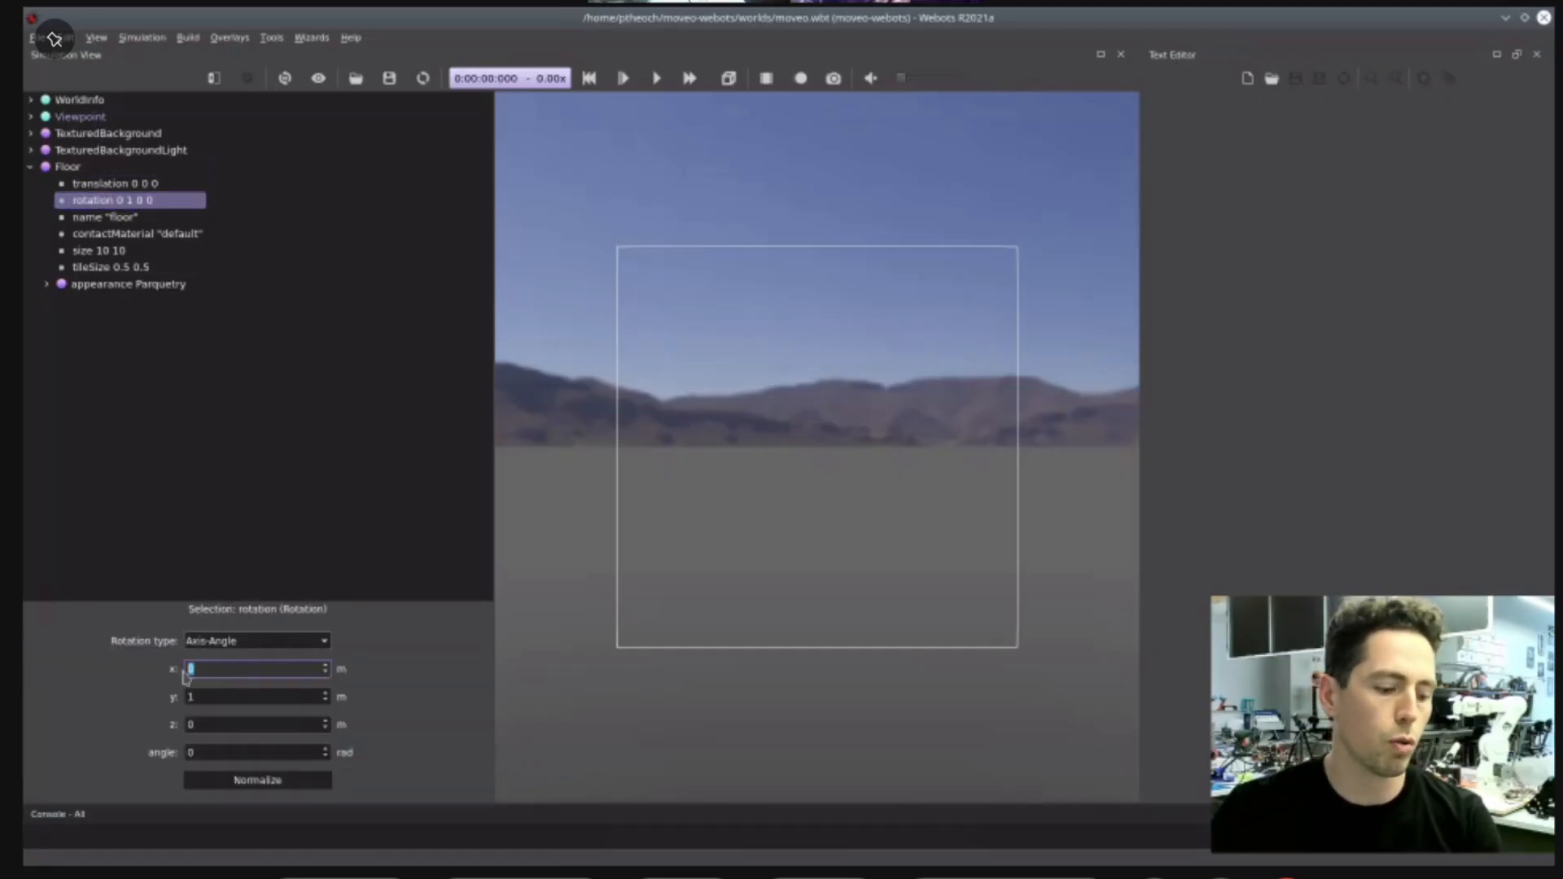
pyautogui.write('1')
pyautogui.press('Tab')
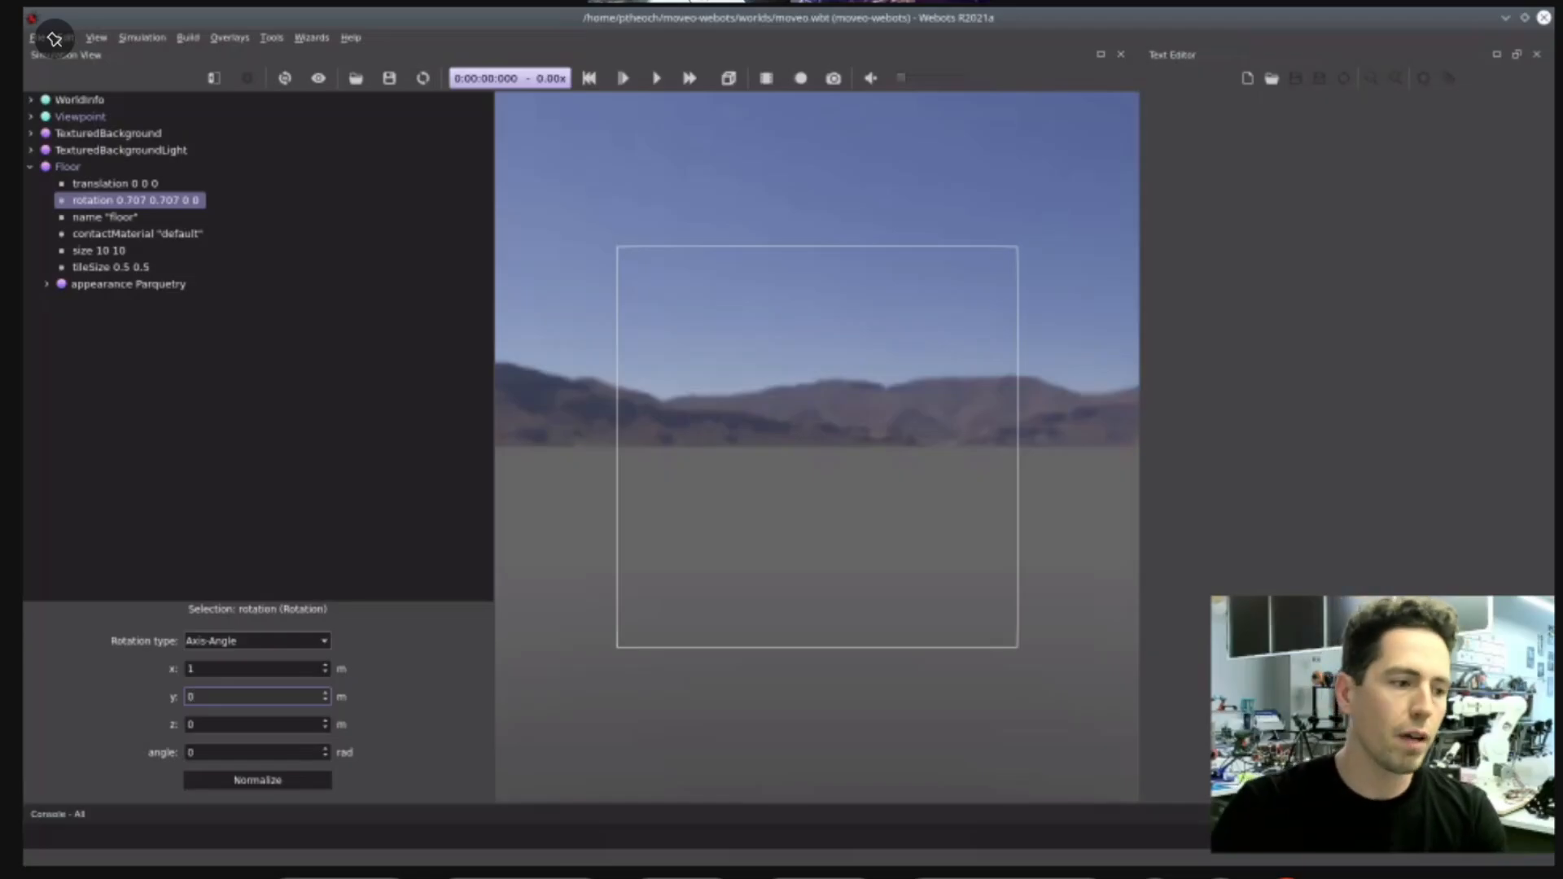
pyautogui.write('0')
pyautogui.click(217, 752)
pyautogui.doubleClick(217, 752)
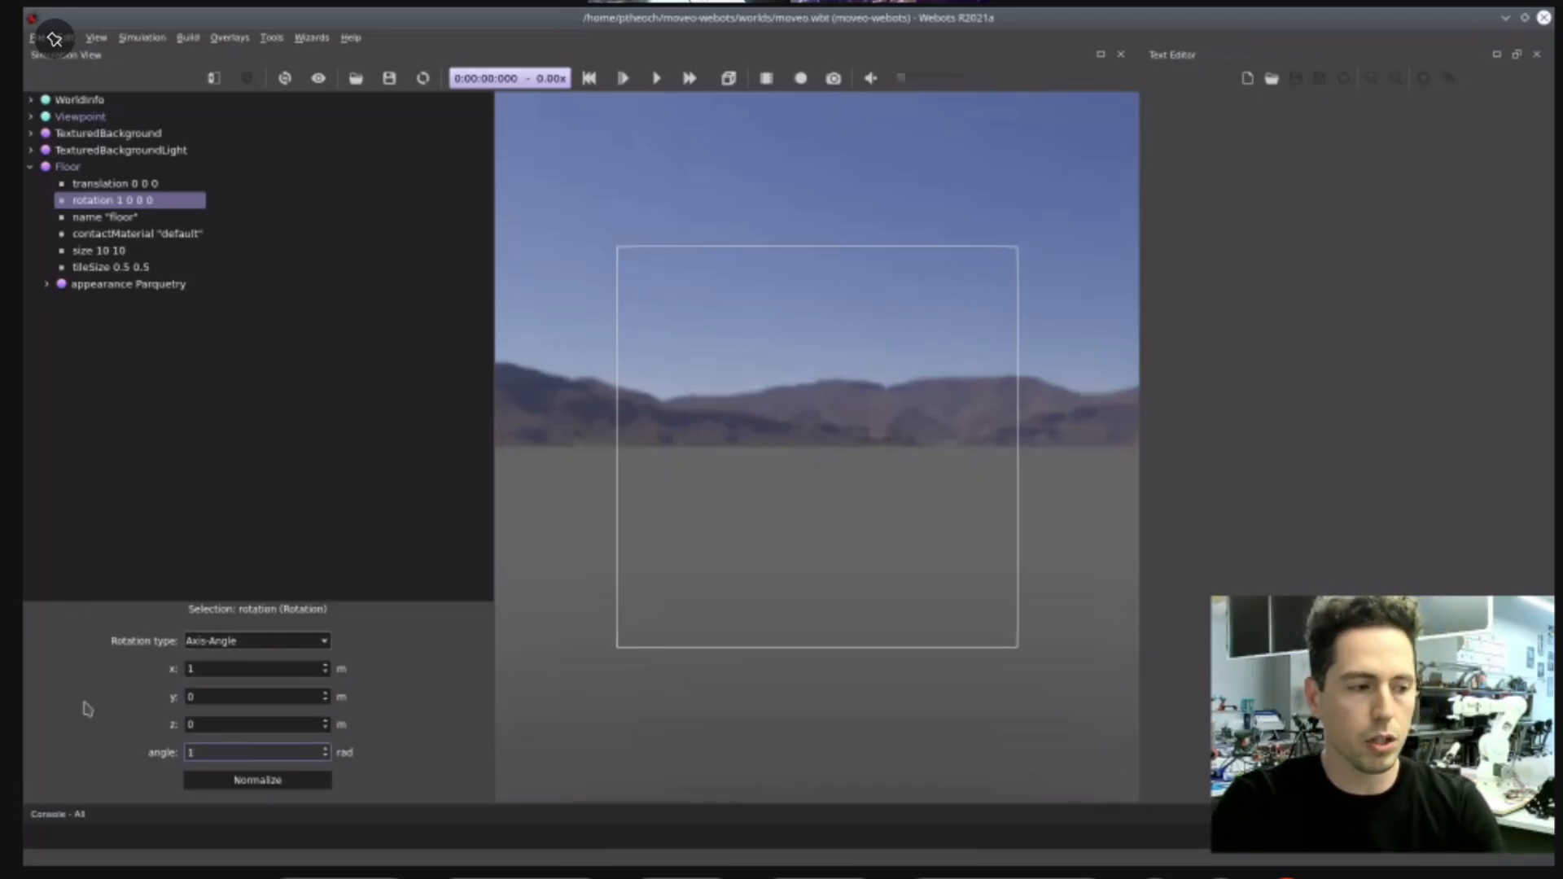
pyautogui.press('Return')
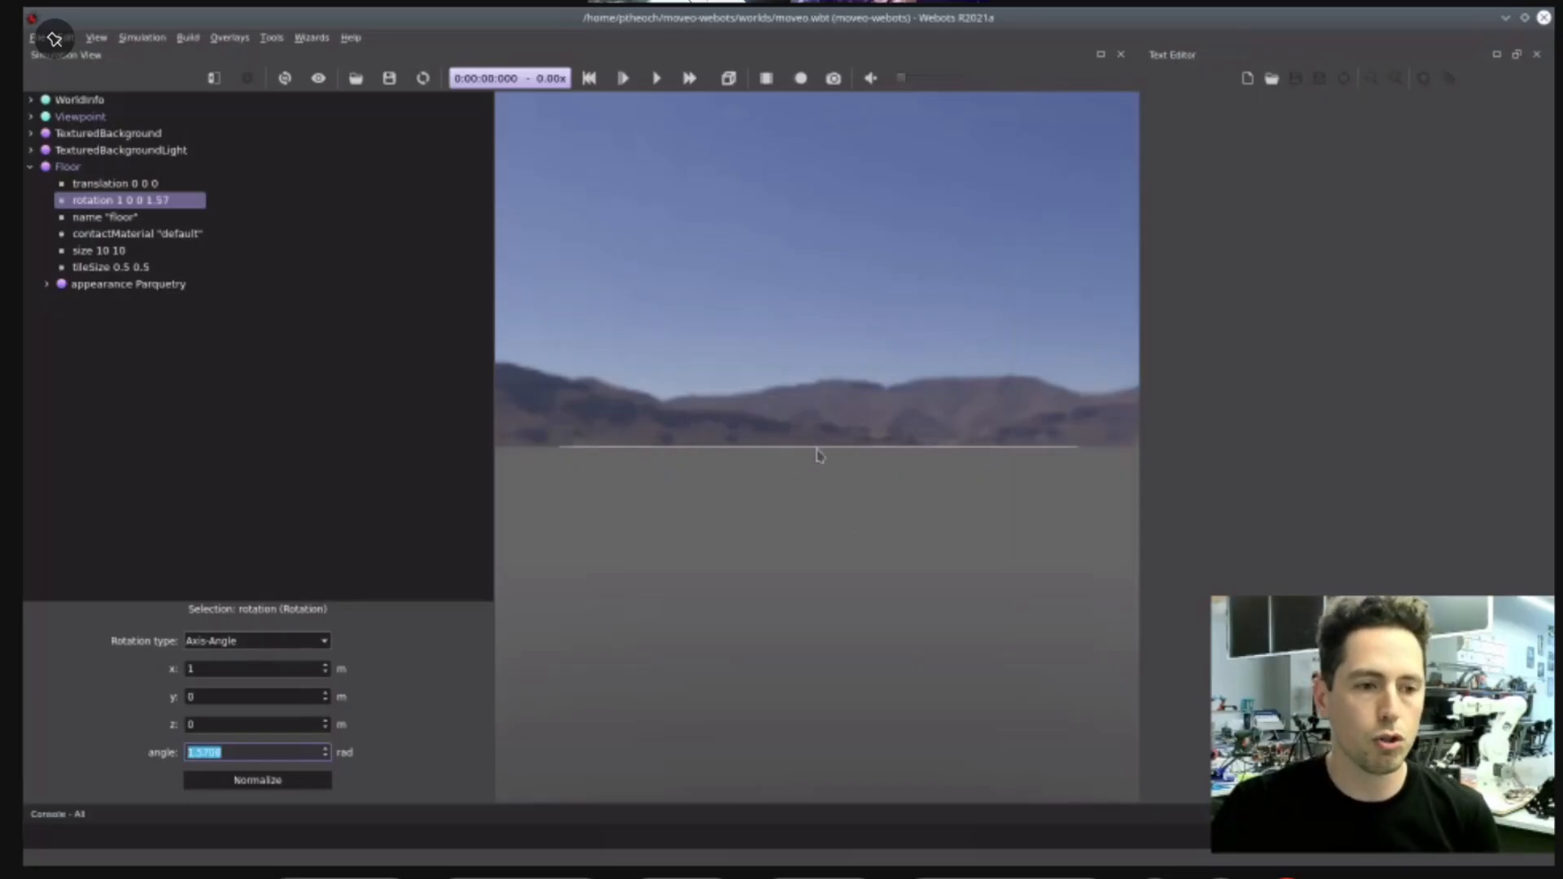
pyautogui.moveTo(819, 455); pyautogui.dragTo(818, 579, button='right')
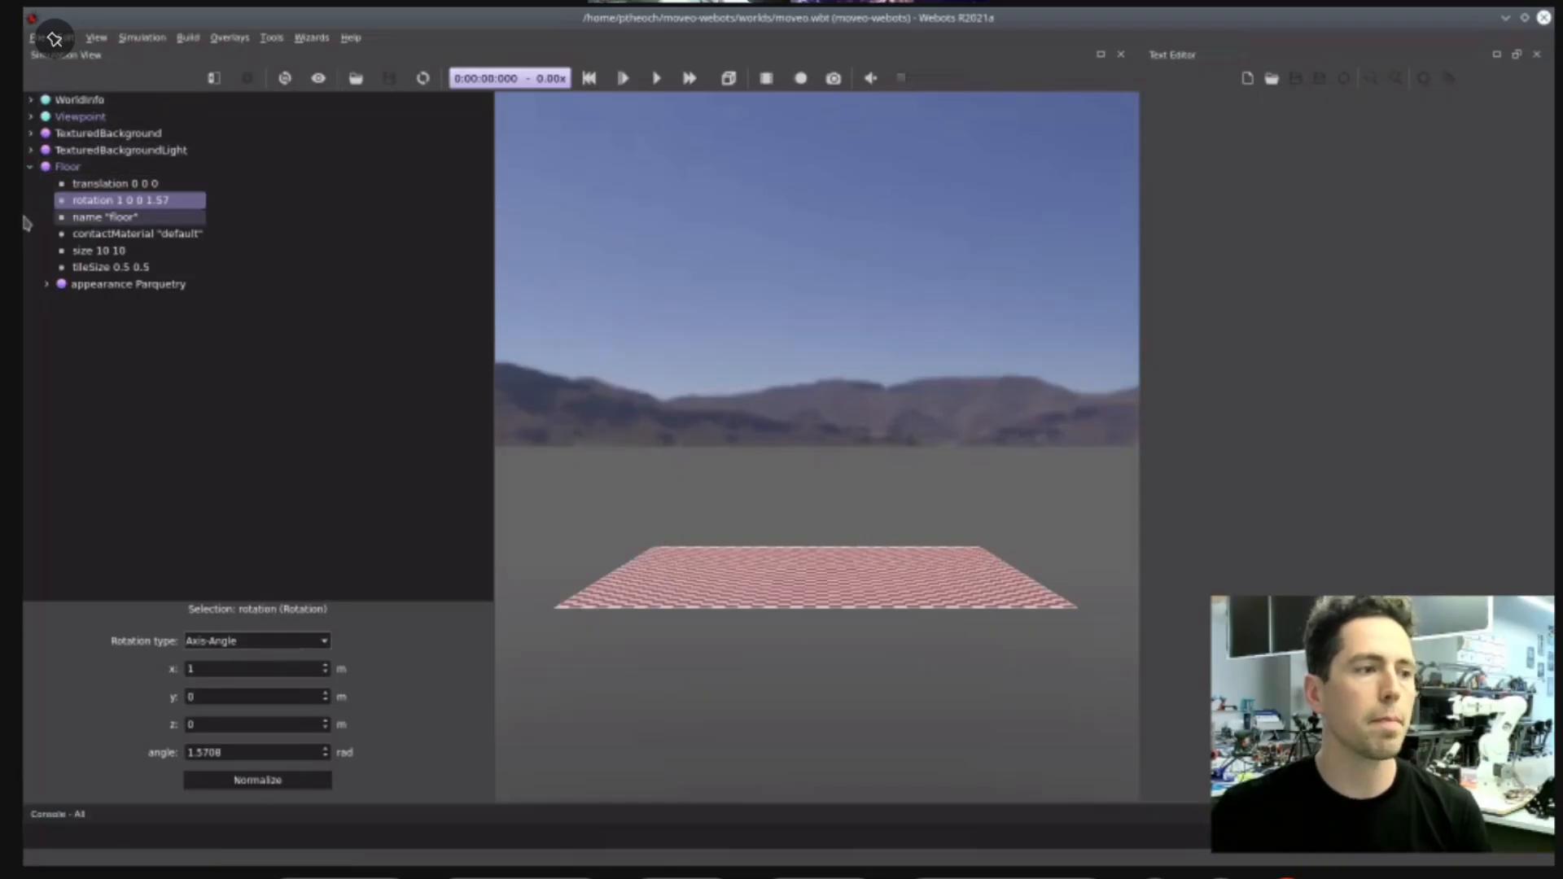
pyautogui.click(30, 167)
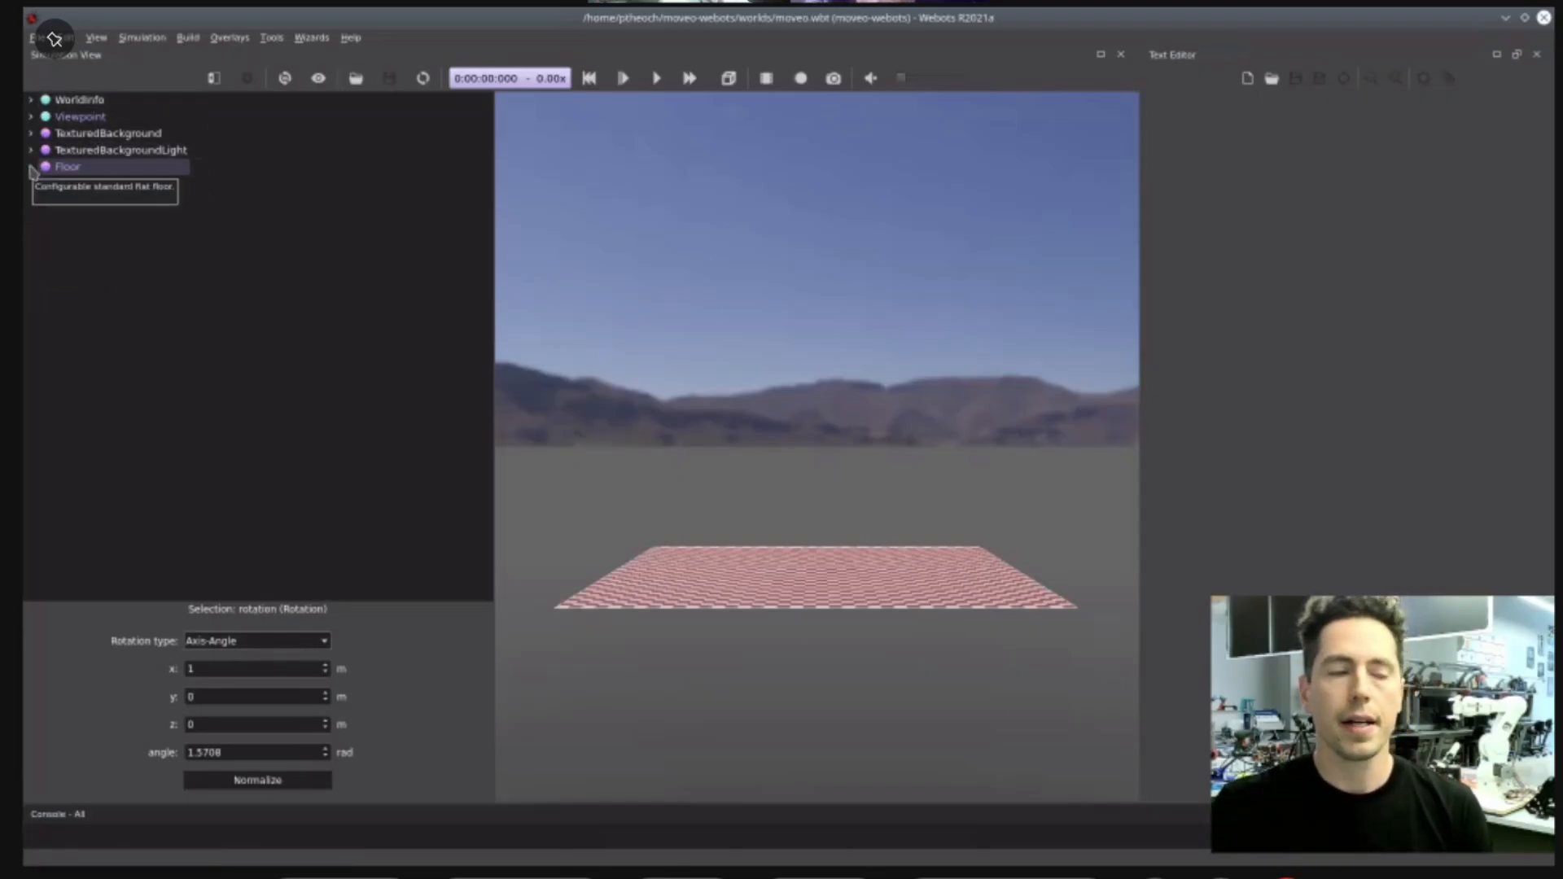
# - Add a Robot base node after the Floor node in the scene tree
pyautogui.click(84, 171)
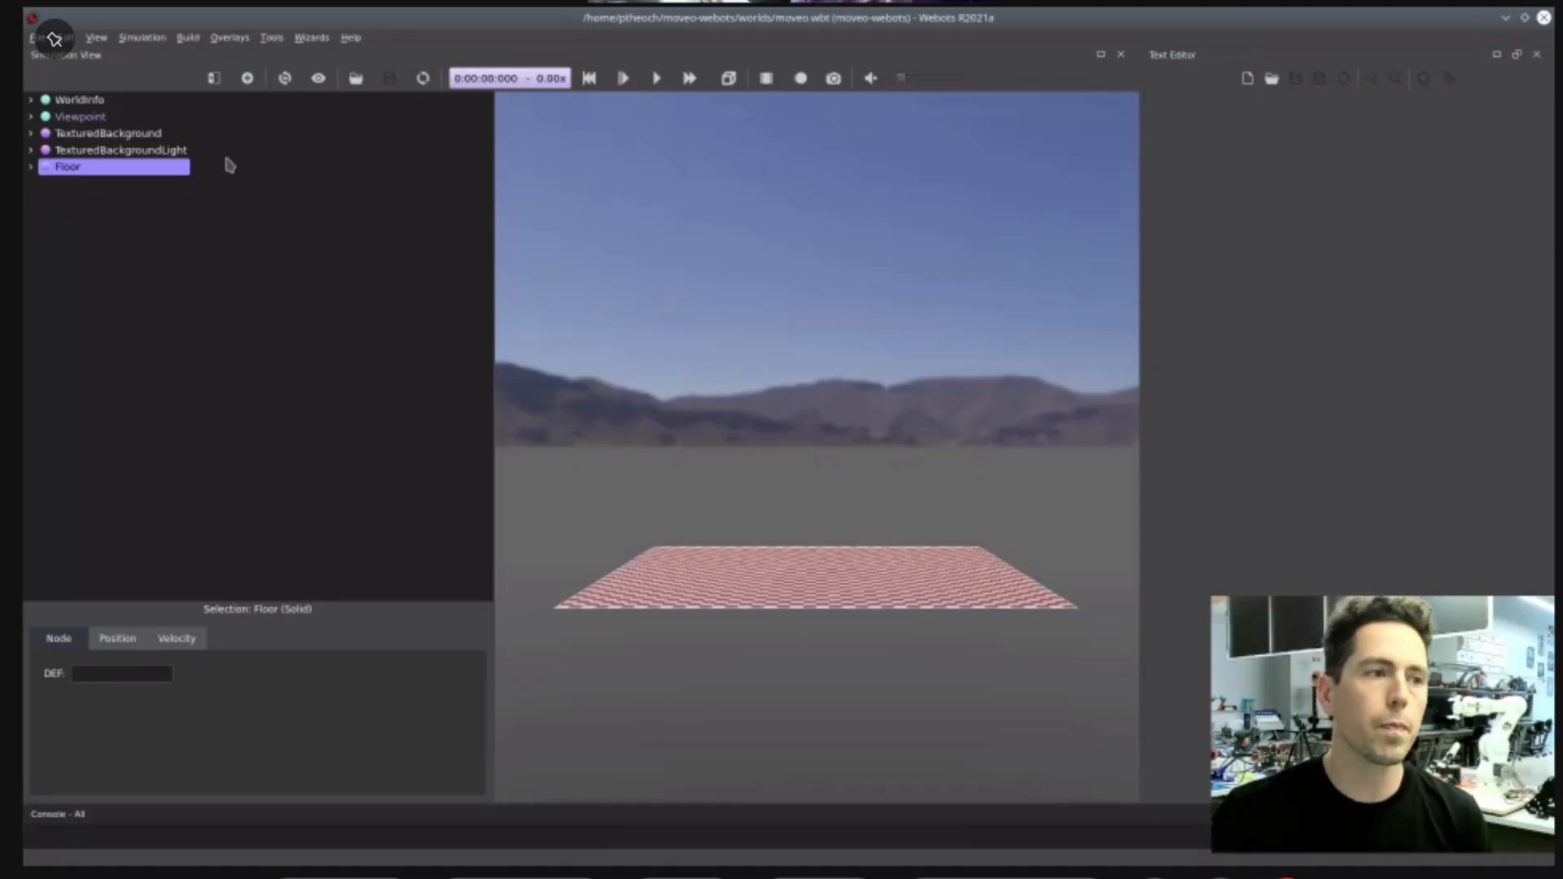
pyautogui.click(248, 78)
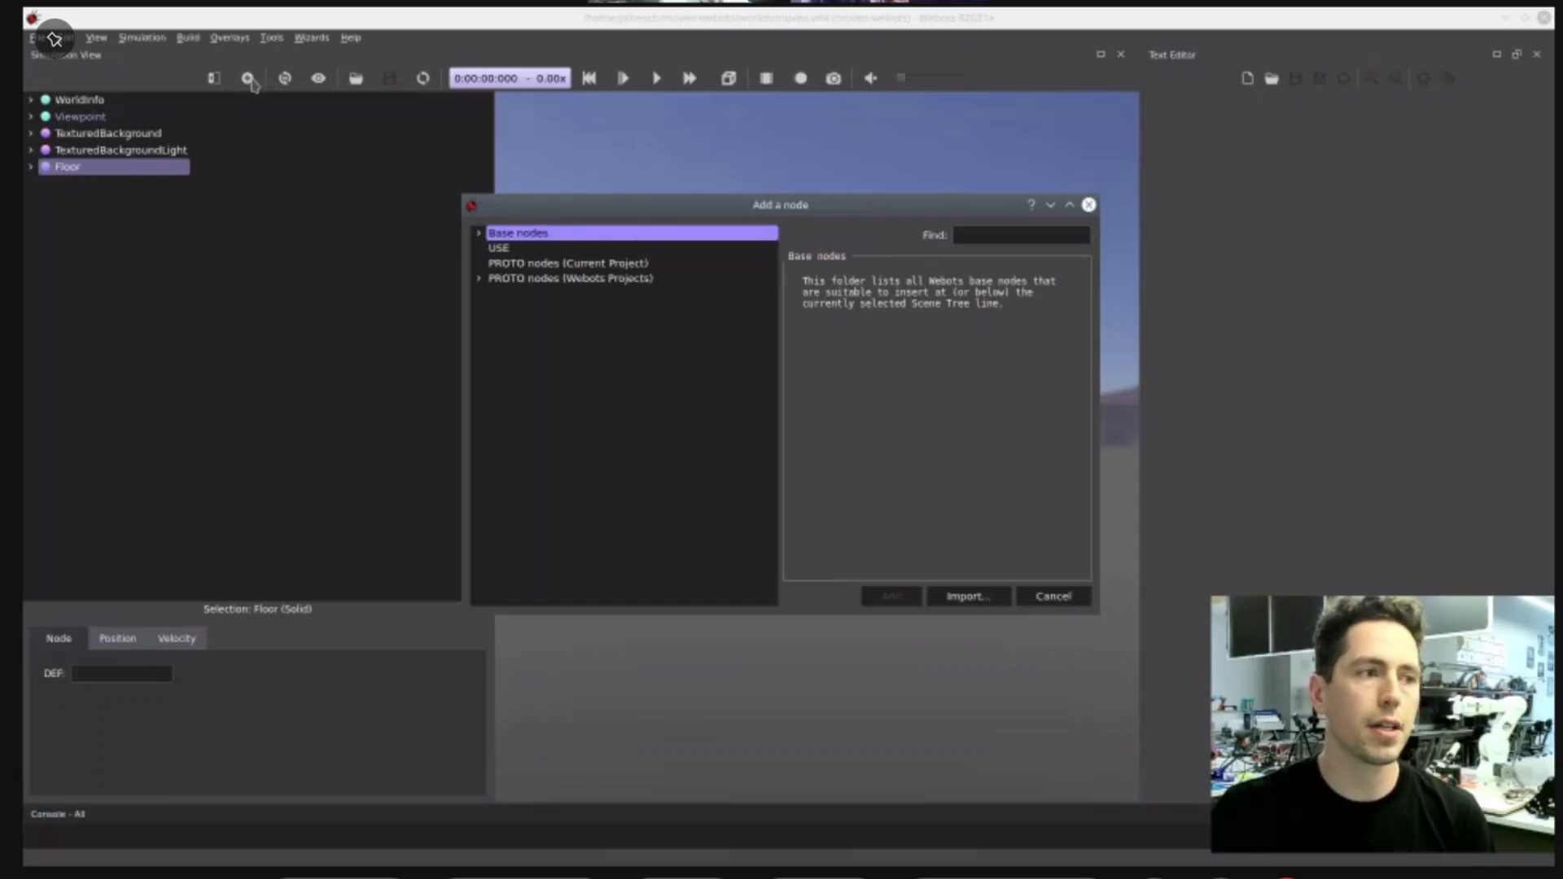
pyautogui.click(477, 233)
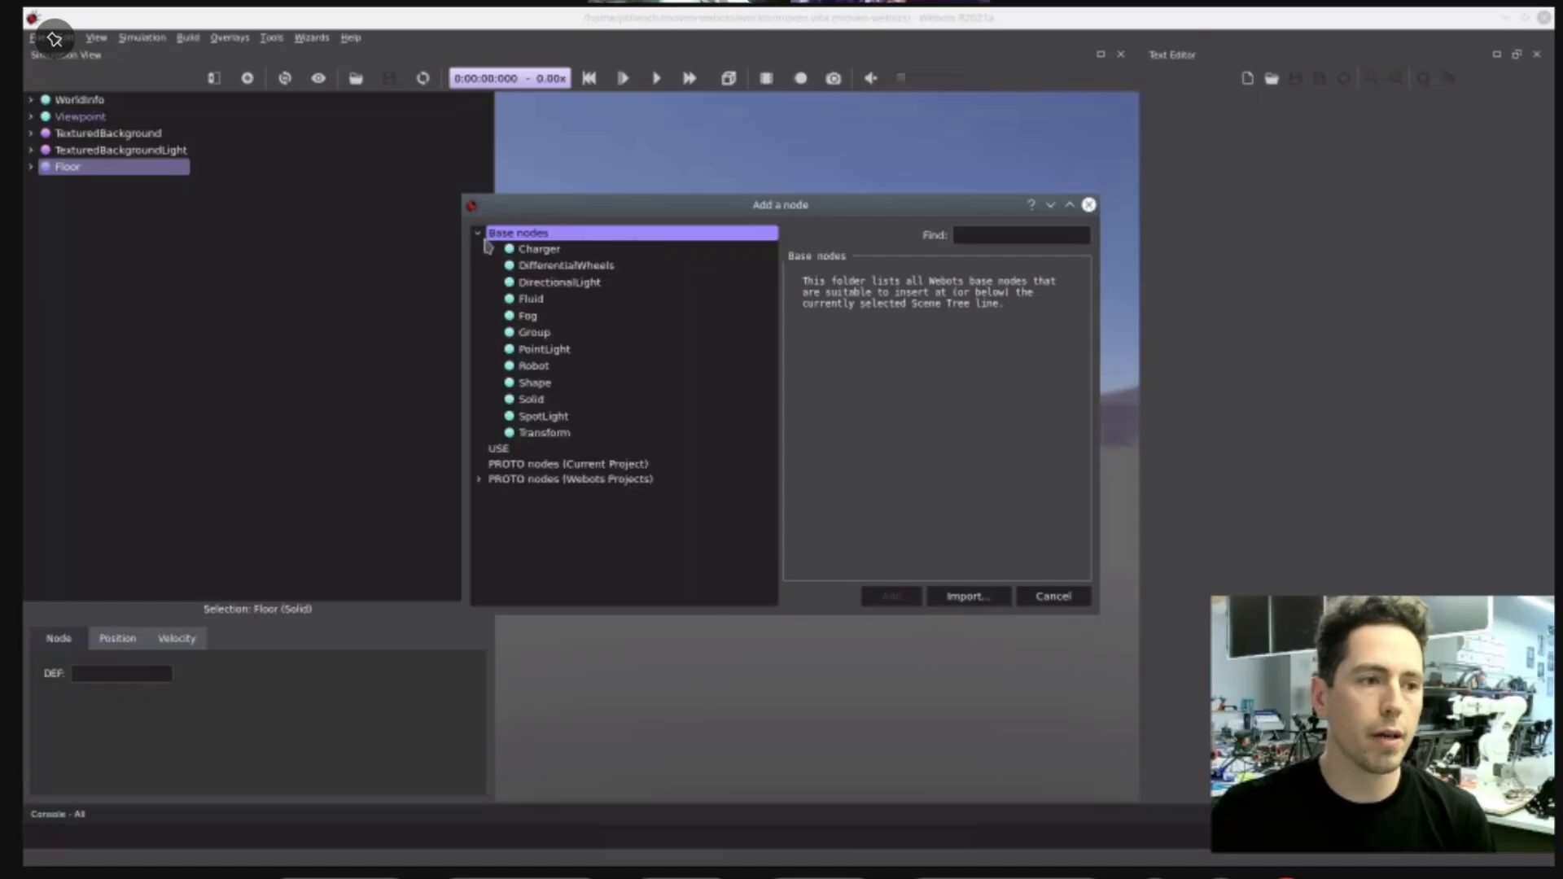
pyautogui.doubleClick(536, 368)
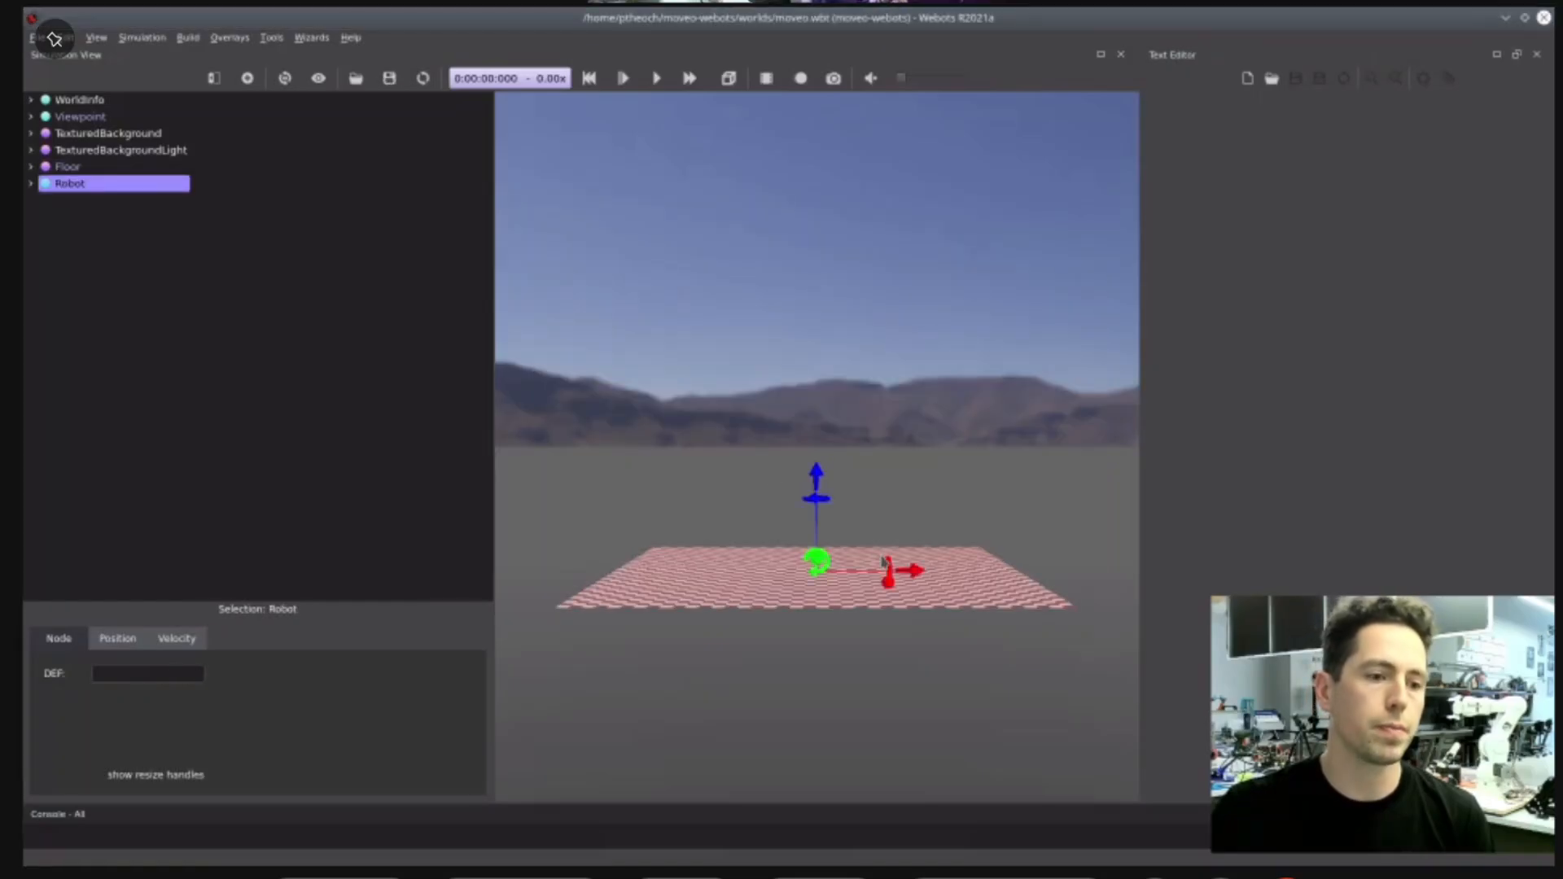
# - Expand the Robot node to examine its fields, such as children, physics and controller
pyautogui.scroll(4, 802, 605)
pyautogui.moveTo(811, 632); pyautogui.dragTo(808, 682, button='right')
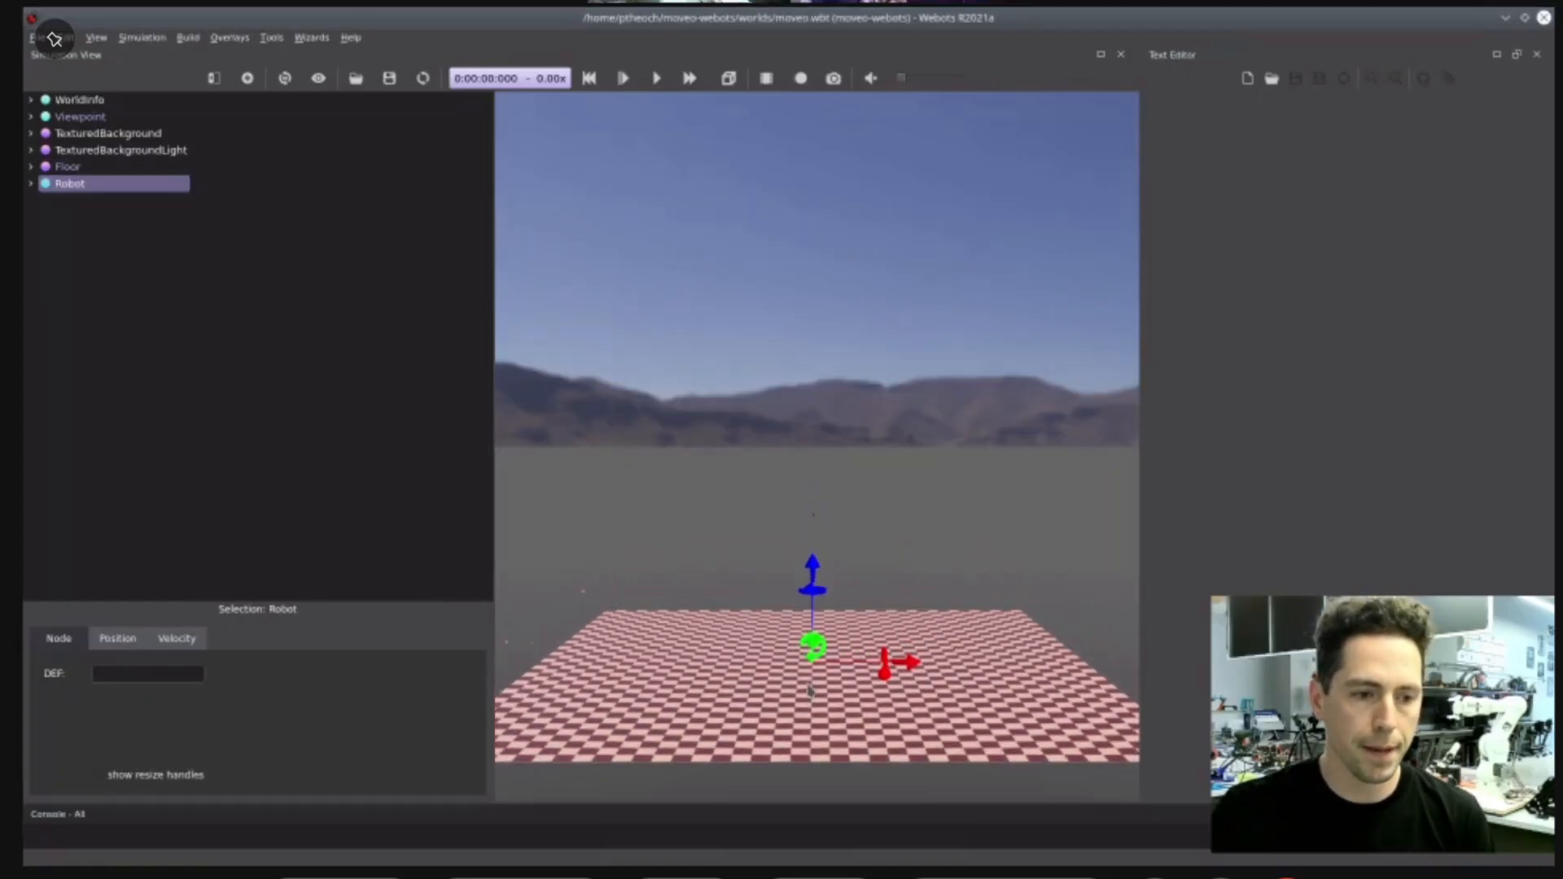
pyautogui.moveTo(813, 694); pyautogui.dragTo(830, 732)
pyautogui.moveTo(832, 724); pyautogui.dragTo(839, 666, button='right')
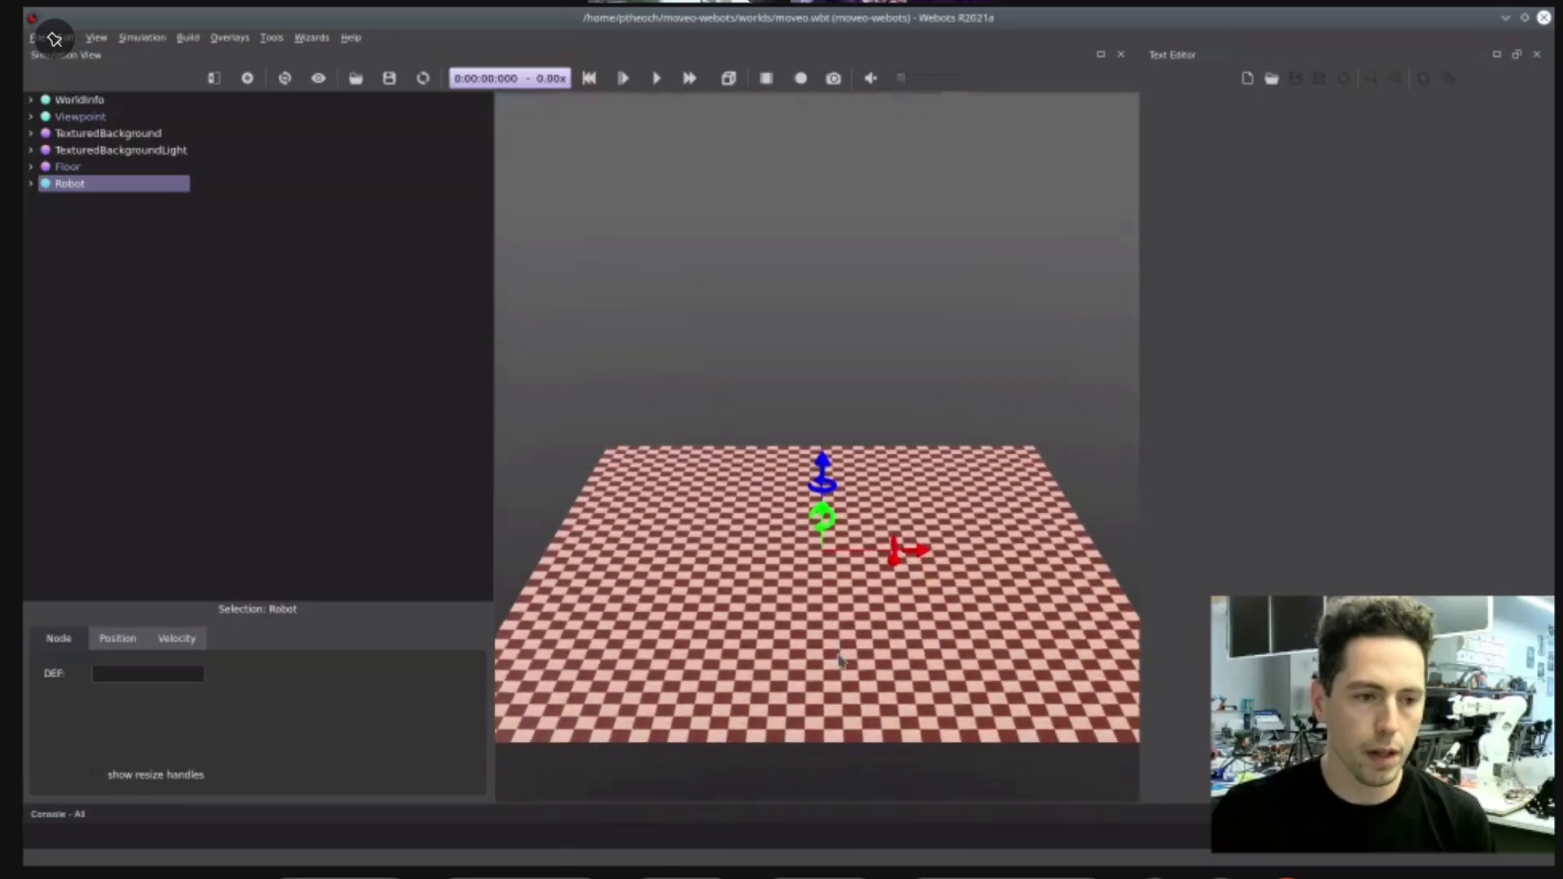
pyautogui.moveTo(841, 670); pyautogui.dragTo(842, 678)
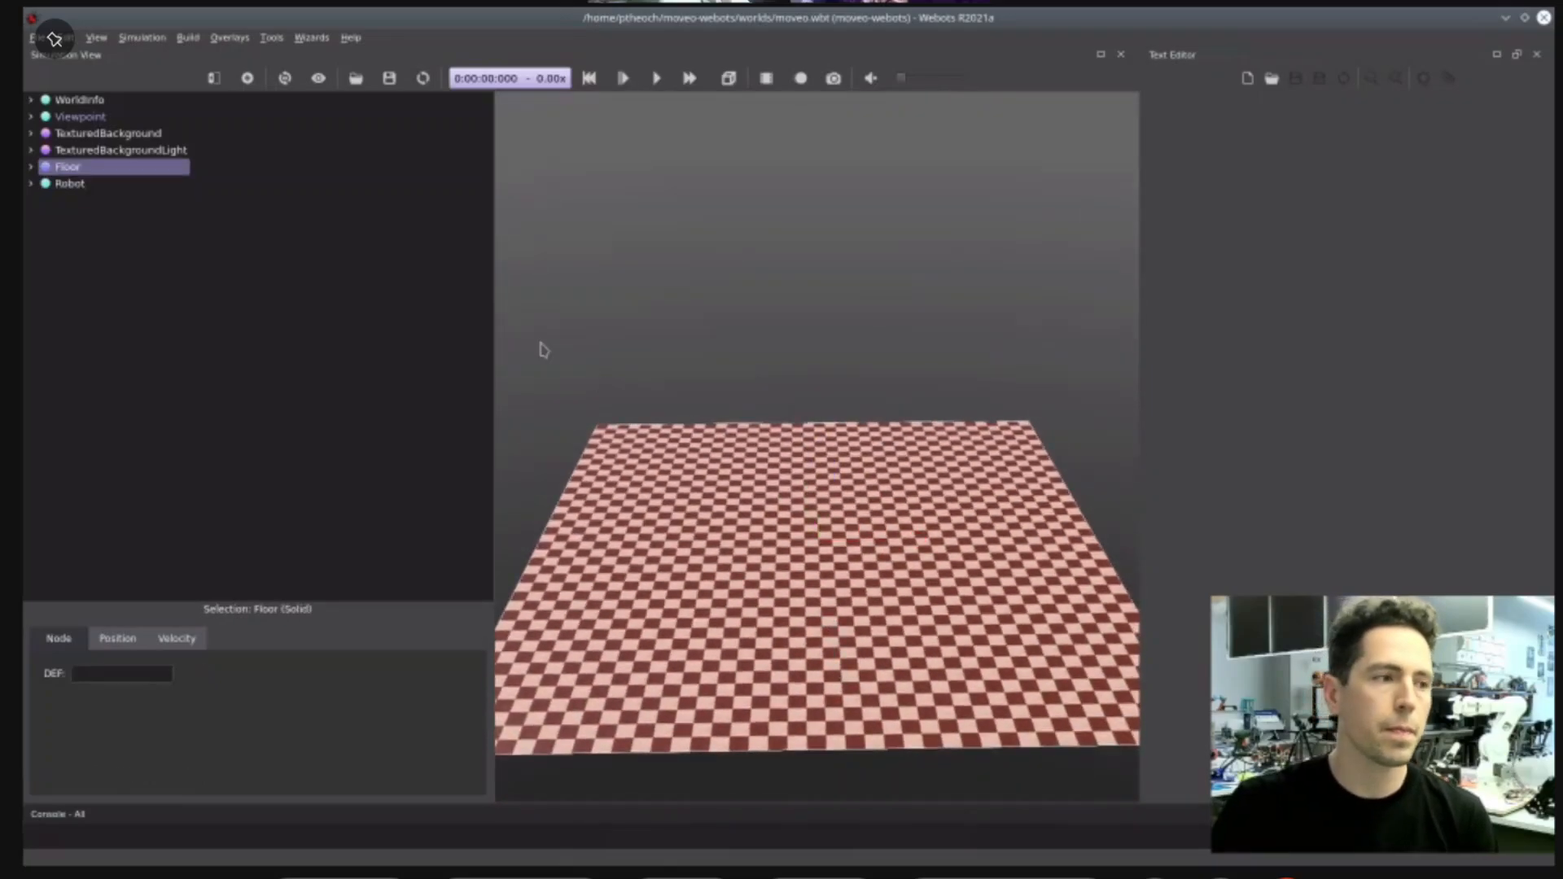
pyautogui.click(31, 184)
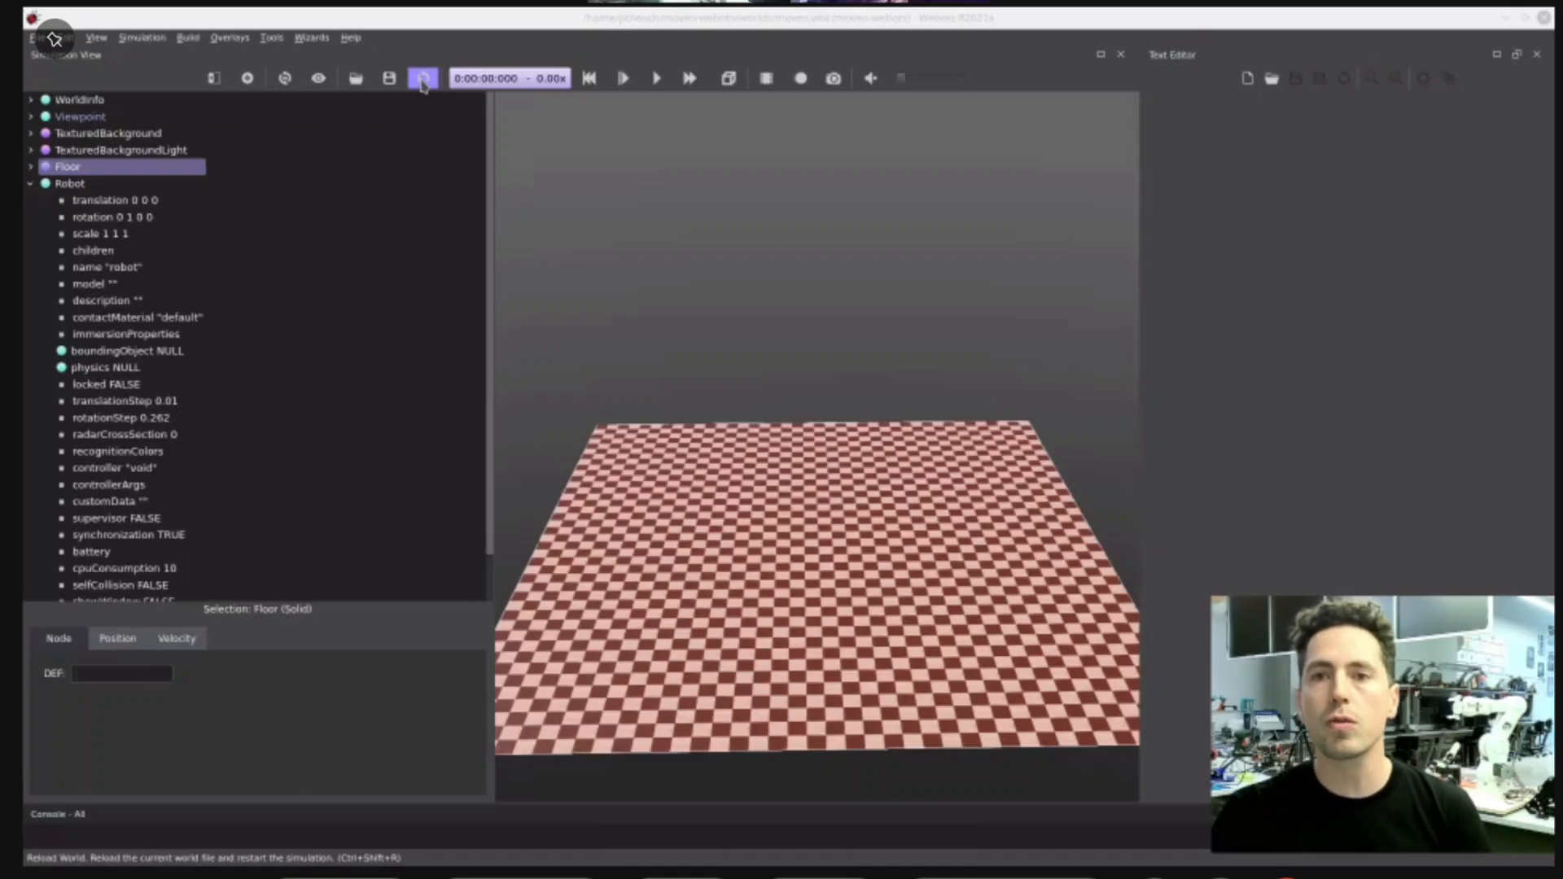
# - Create a new C++ robot controller named moveo-controller and open its moveo-controller.cpp source file for editing
pyautogui.click(317, 38)
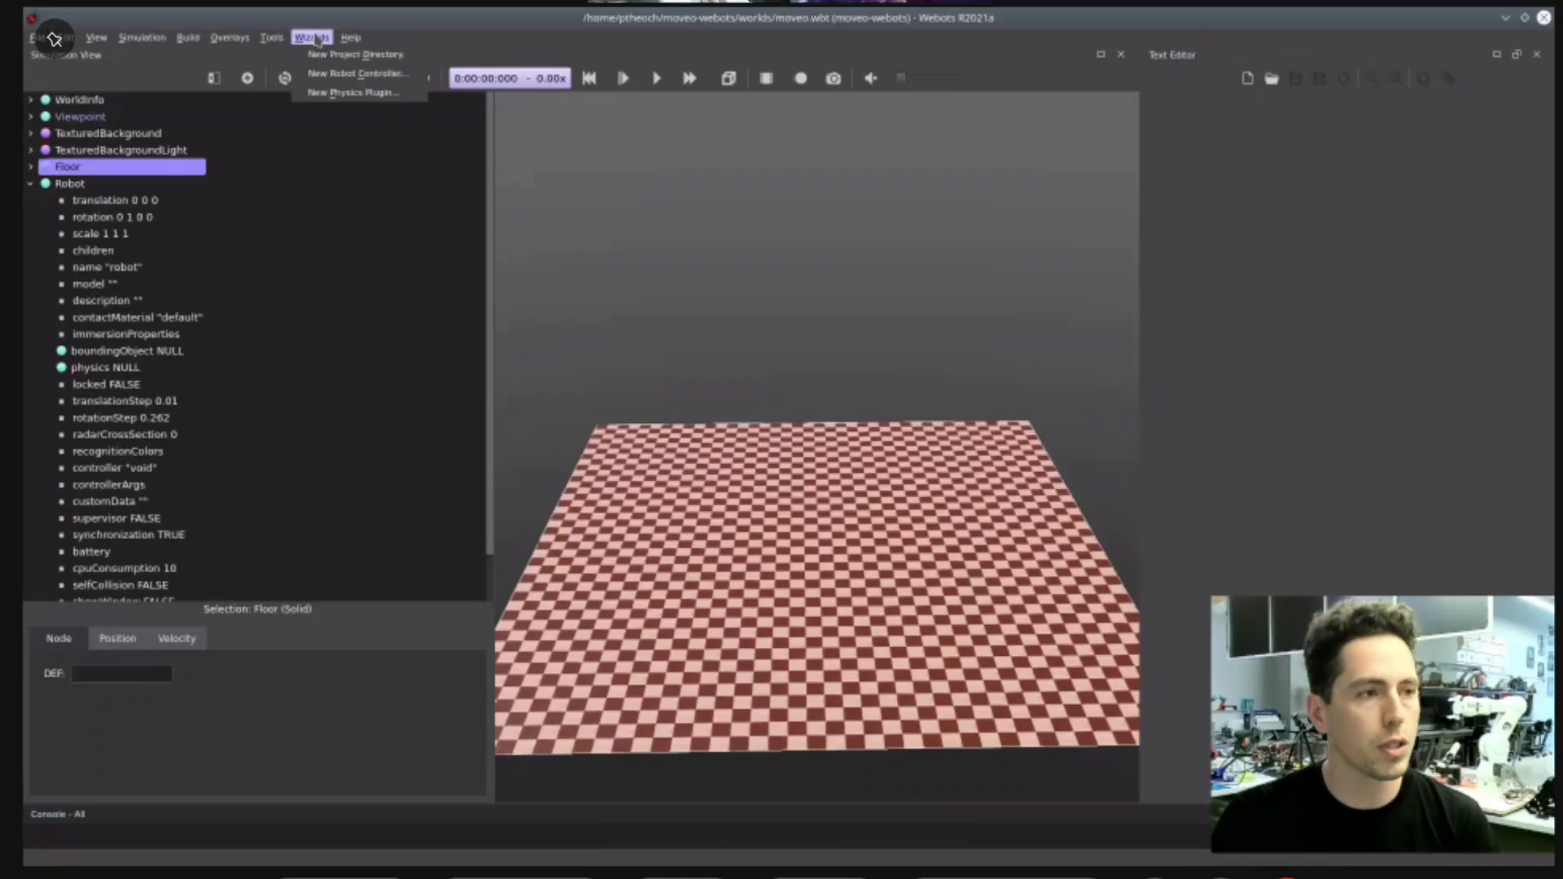
pyautogui.click(333, 74)
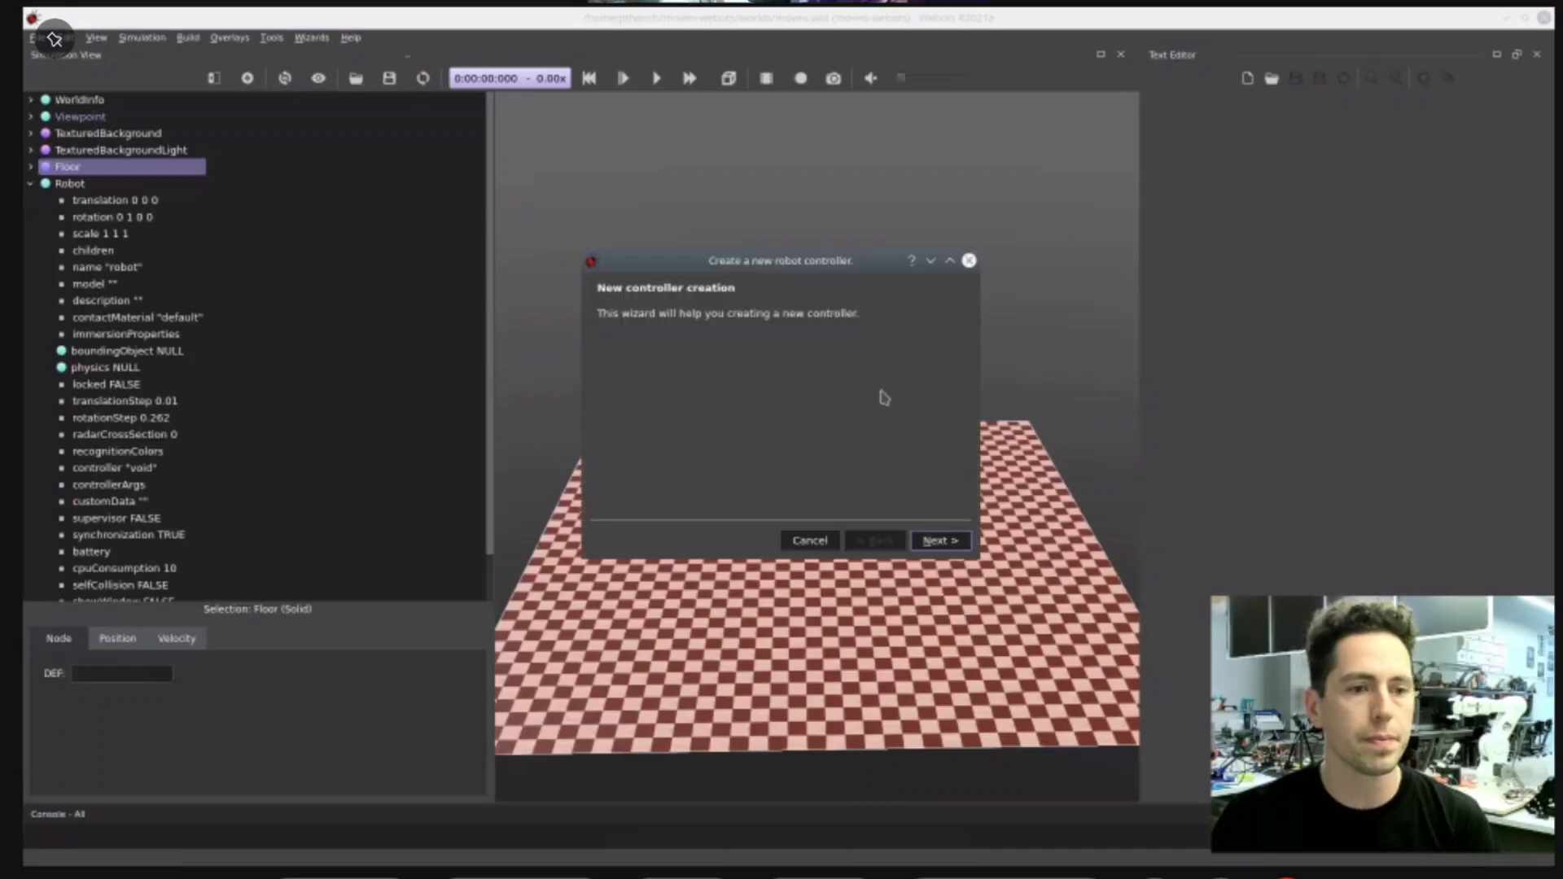
pyautogui.click(945, 544)
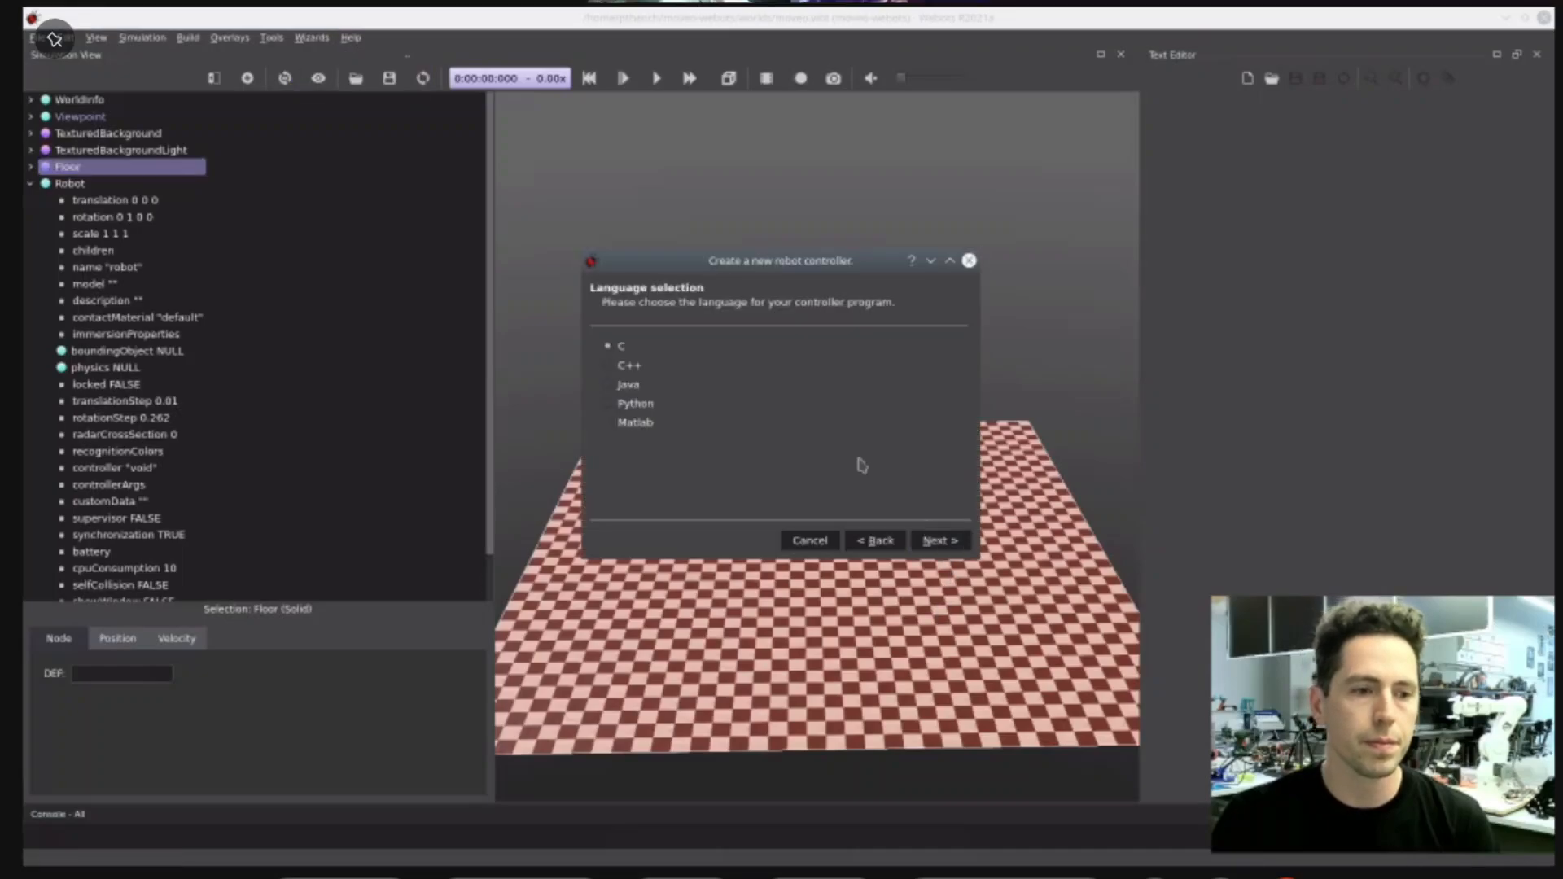
pyautogui.click(628, 368)
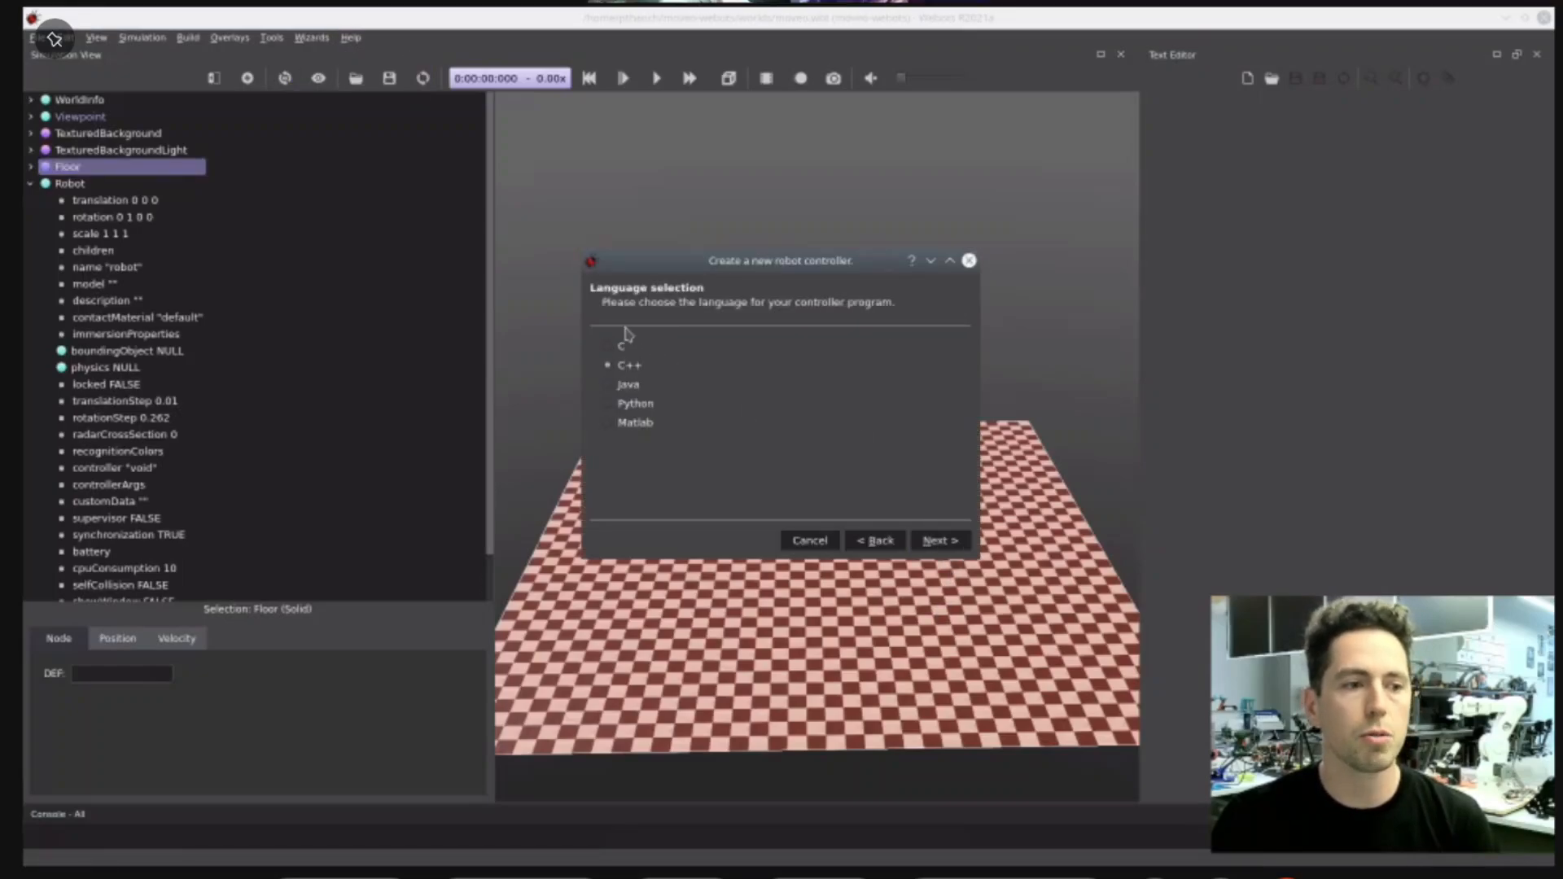
pyautogui.click(936, 540)
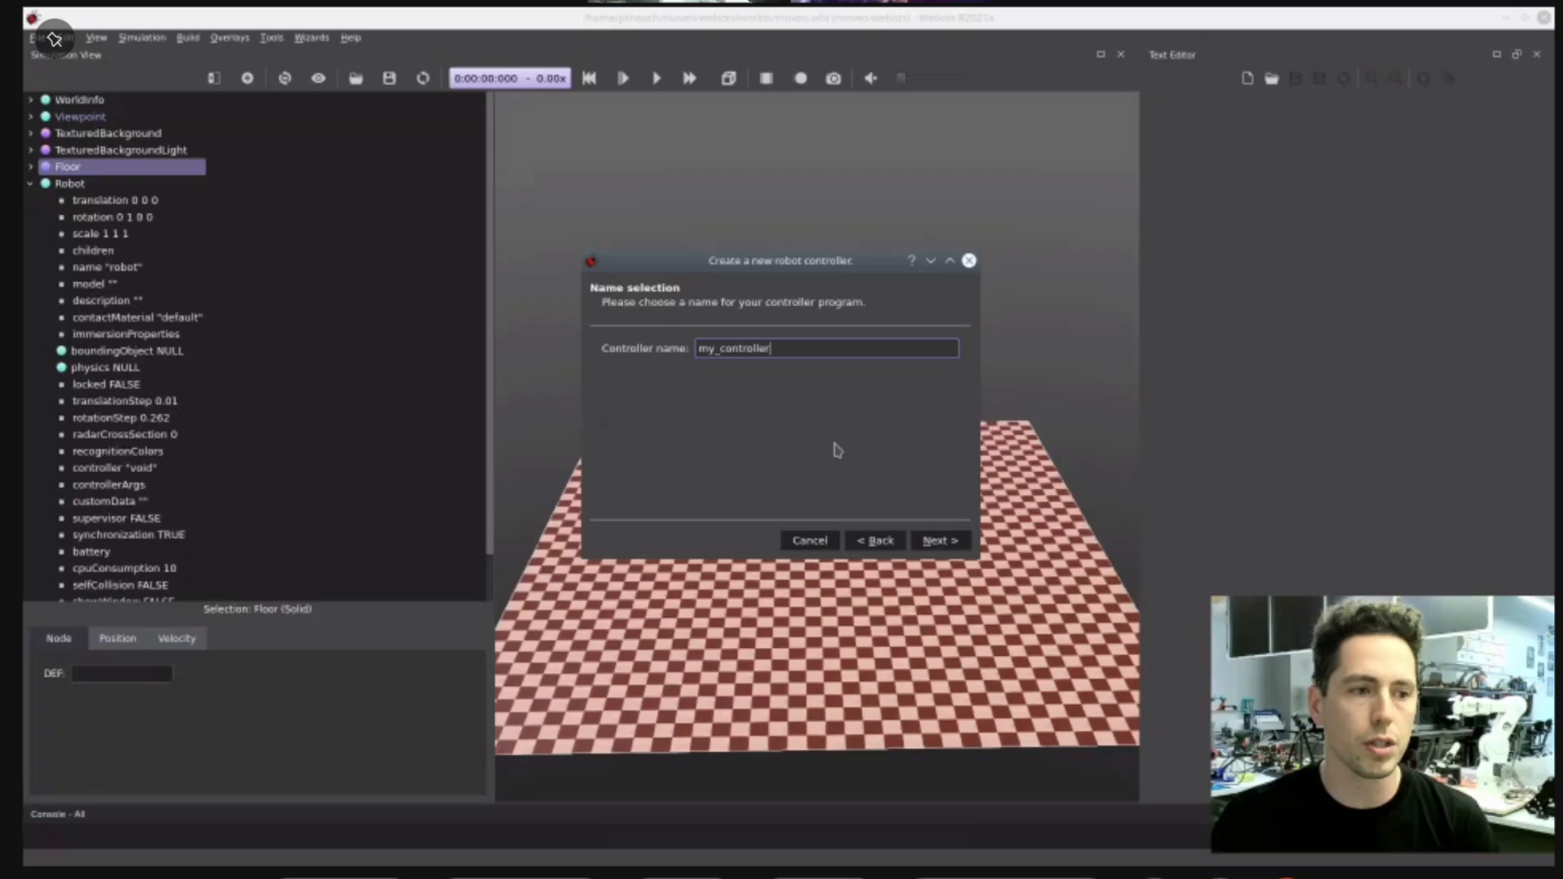
pyautogui.doubleClick(795, 351)
pyautogui.write('moveo-')
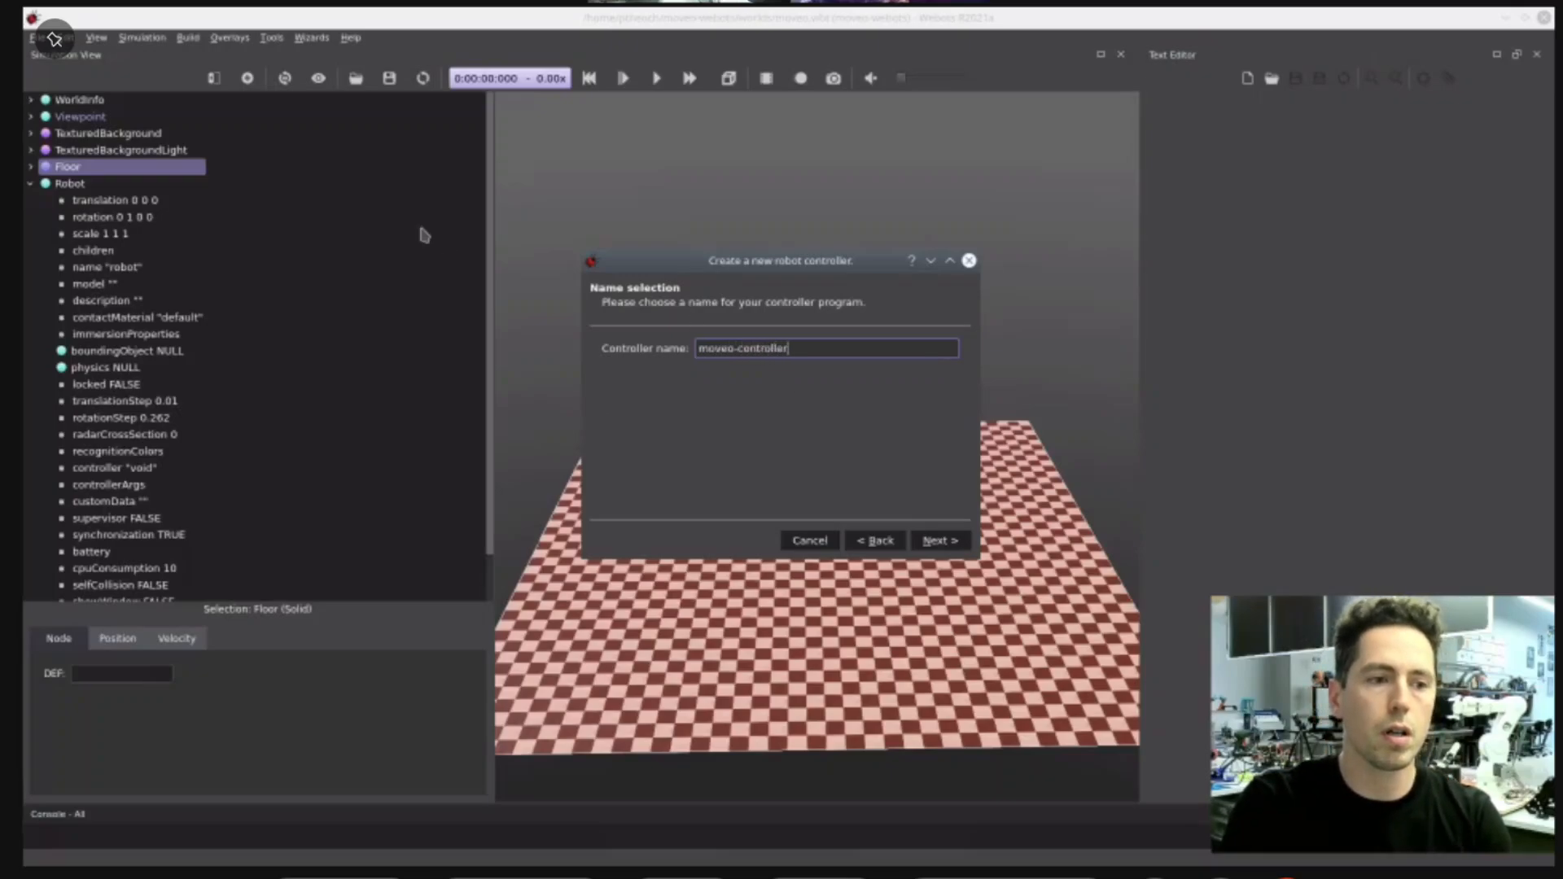
pyautogui.press('Return')
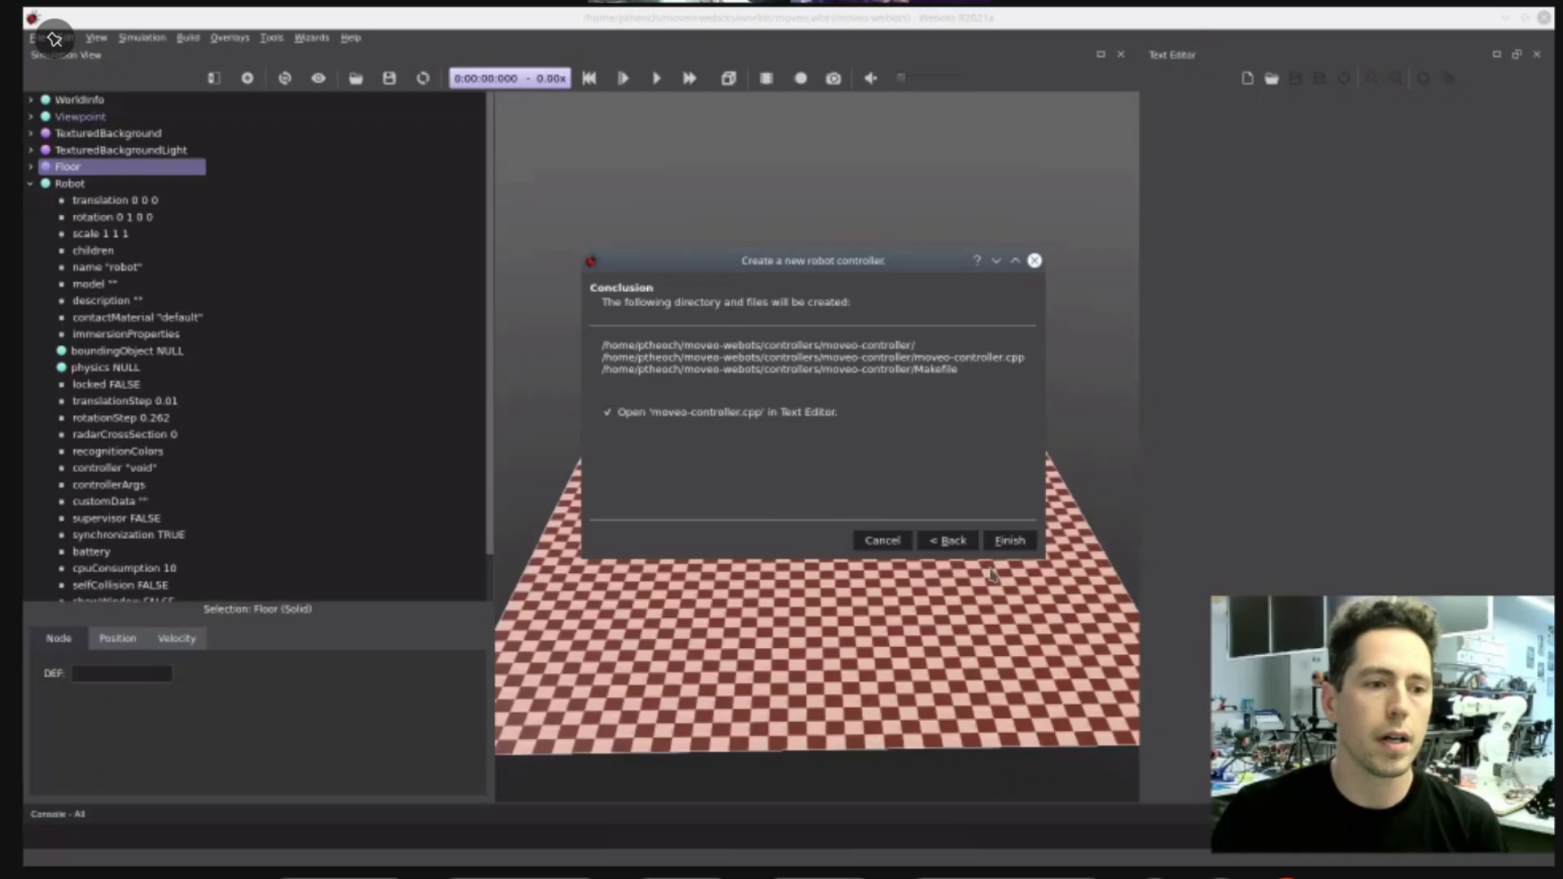
pyautogui.click(1010, 541)
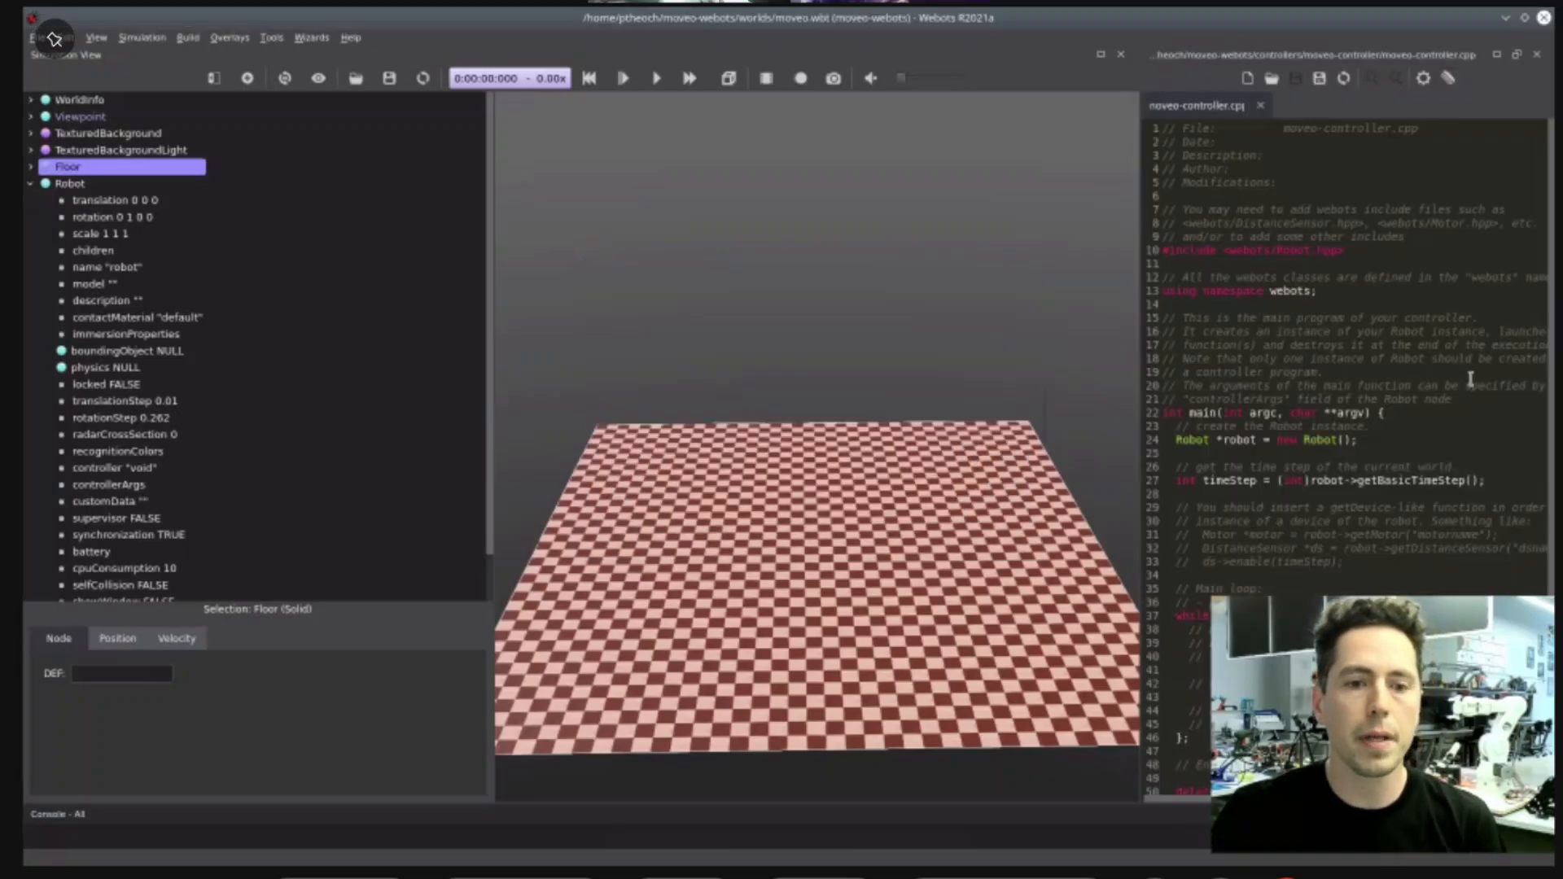
# - Look through the generated moveo-controller.cpp code, including the Robot instance, time step and main loop
pyautogui.click(1459, 330)
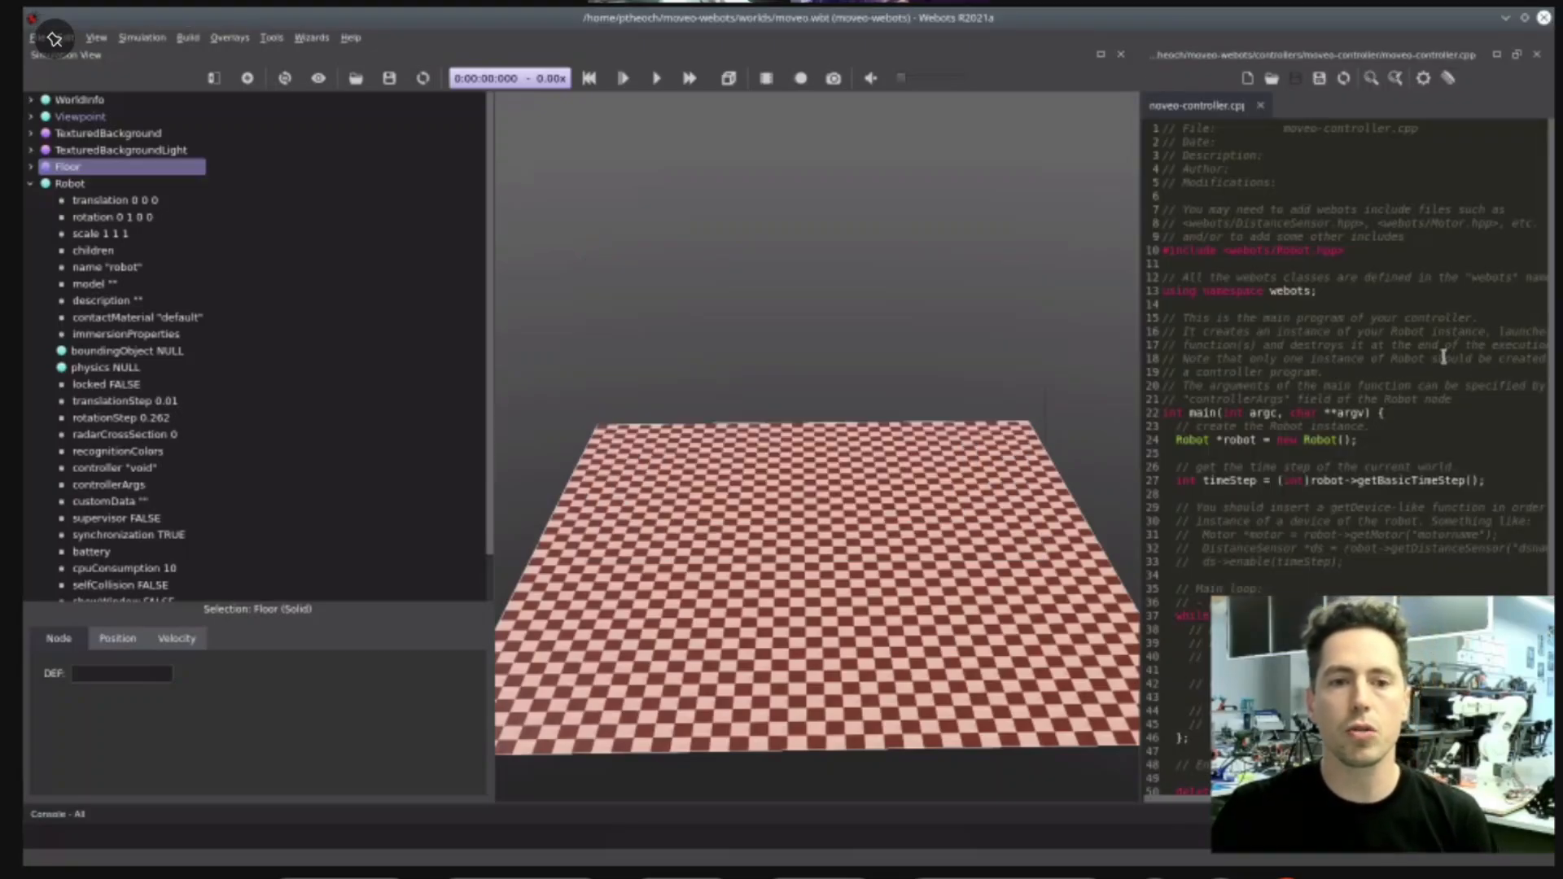
pyautogui.scroll(-1, 1445, 358)
pyautogui.scroll(1, 1442, 362)
pyautogui.scroll(-1, 1428, 351)
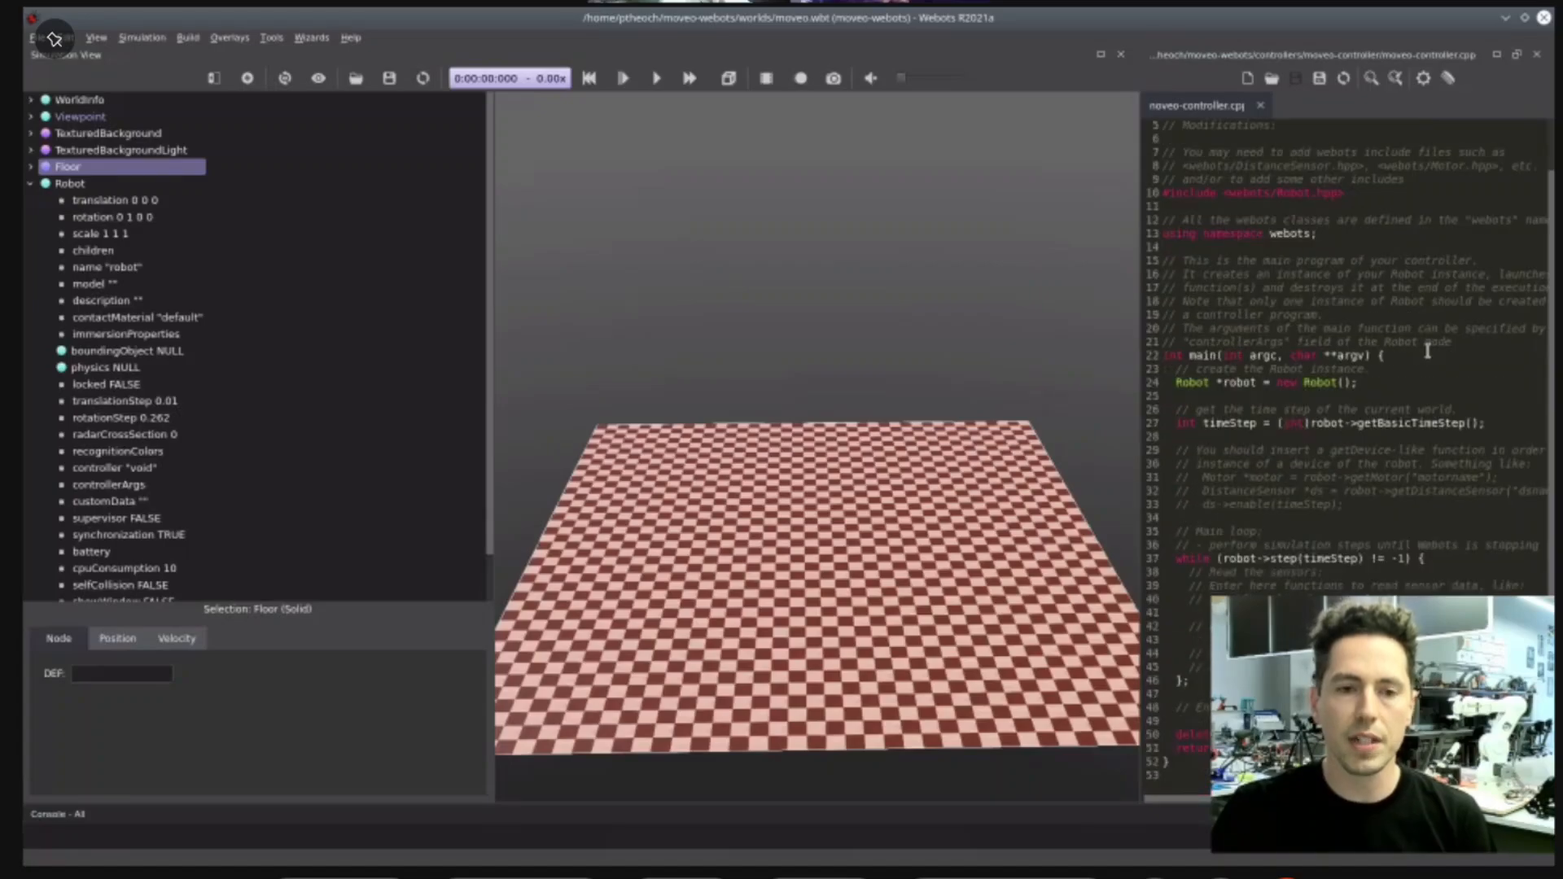
pyautogui.click(1342, 383)
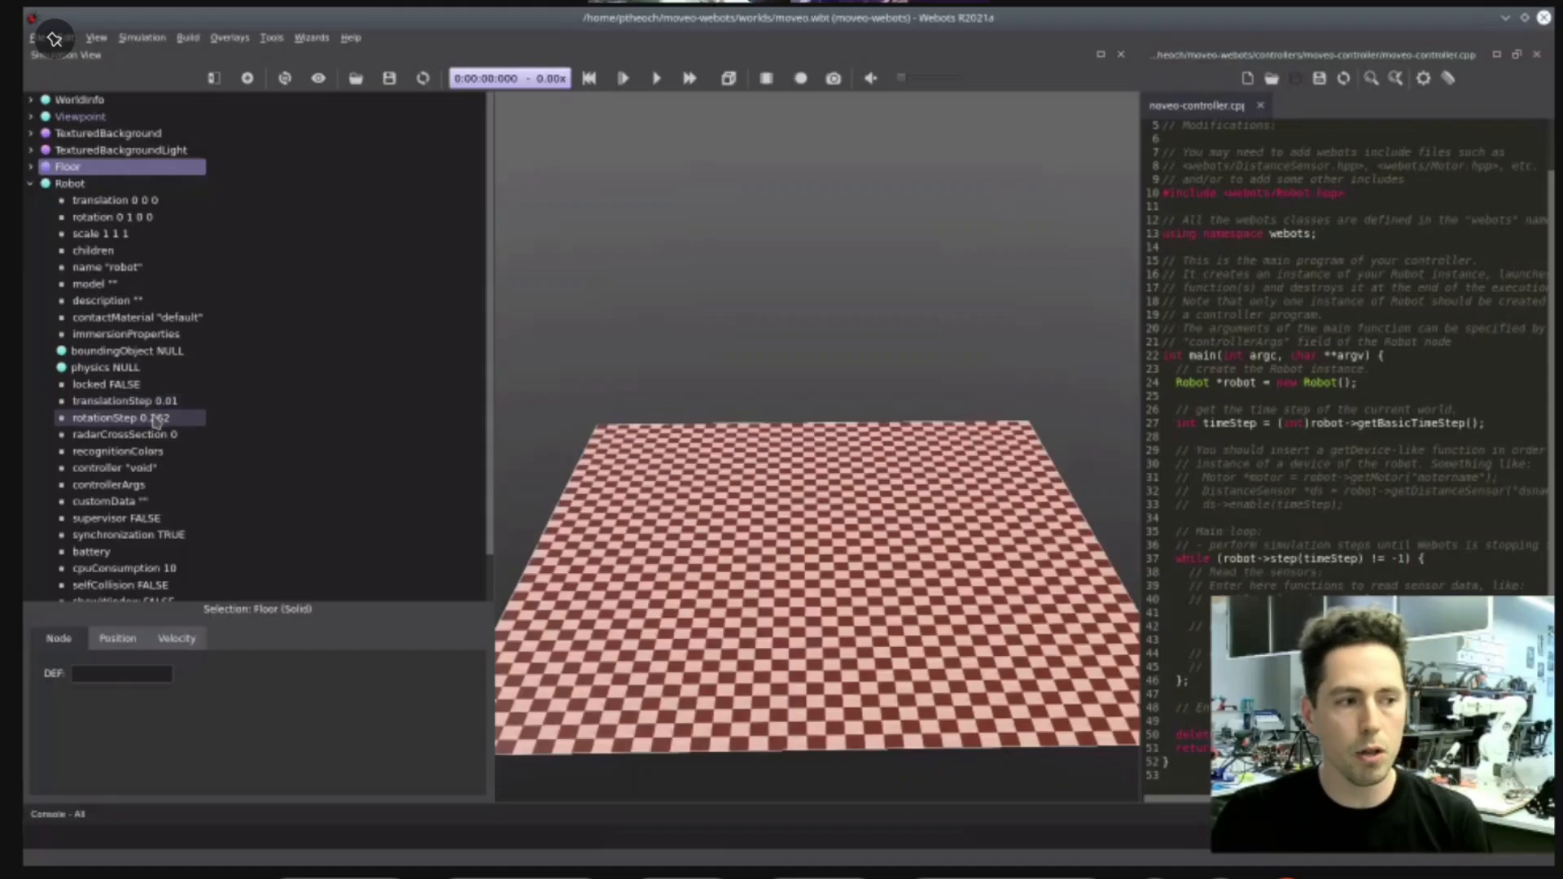
# - Assign moveo-controller to the Robot node's controller field
pyautogui.scroll(-1, 155, 419)
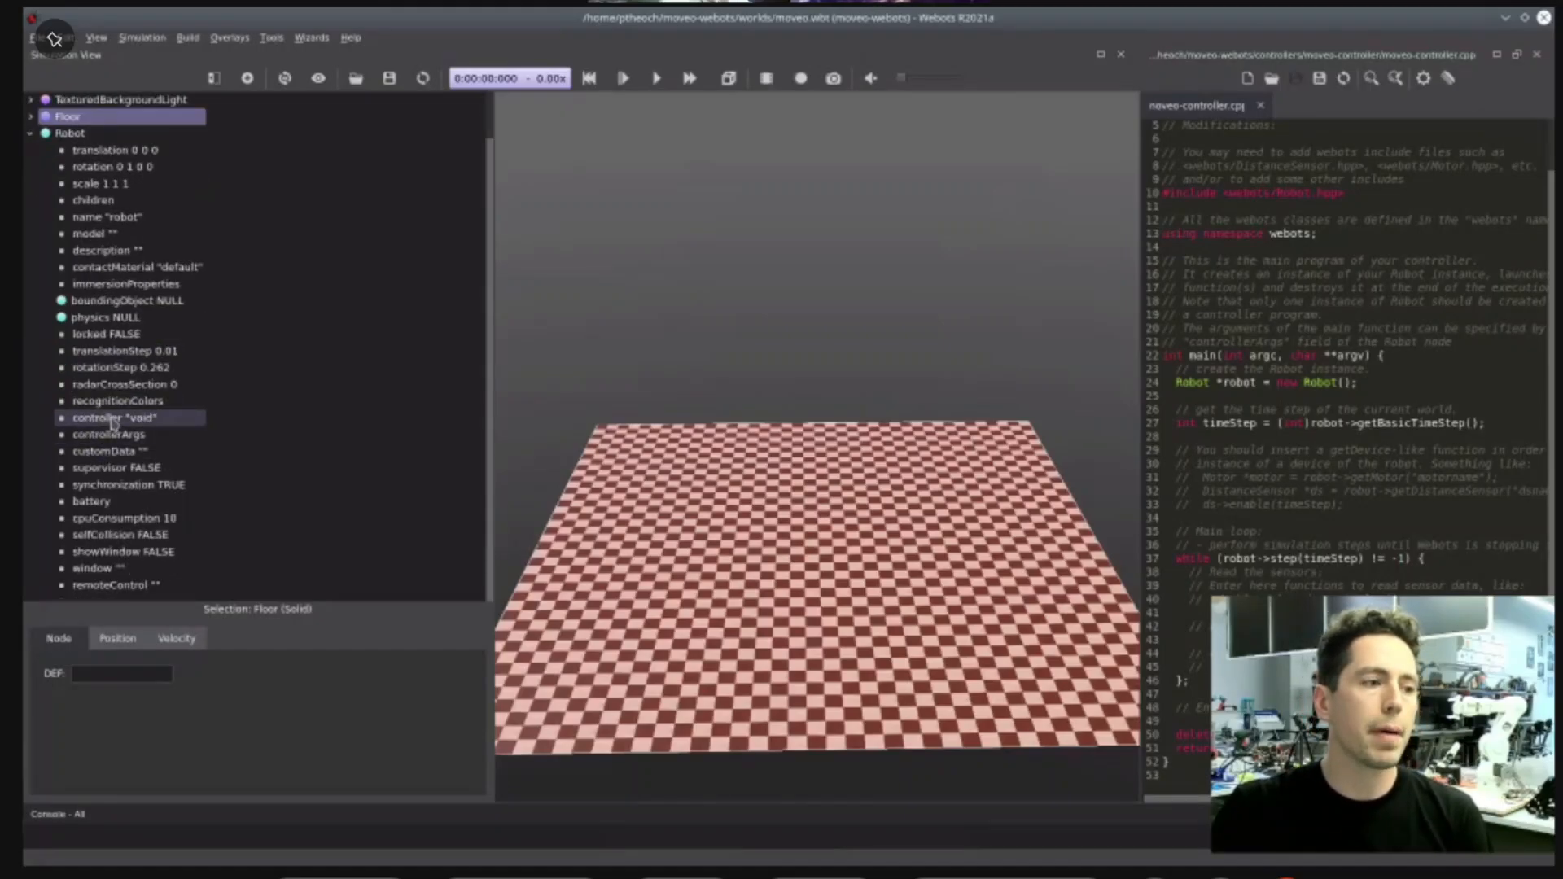
pyautogui.click(113, 419)
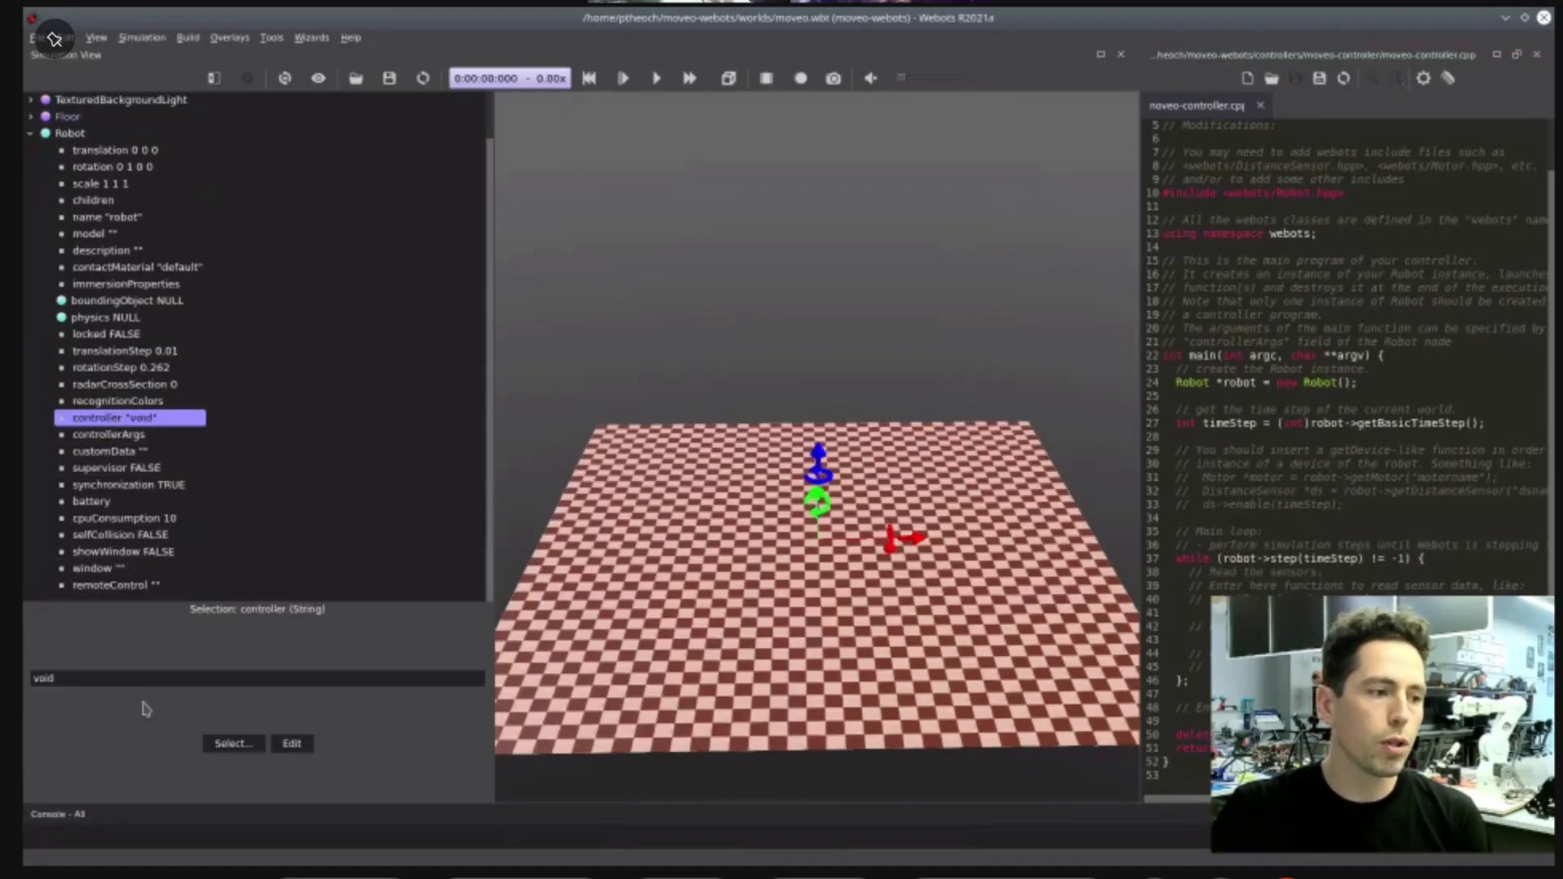
pyautogui.click(232, 744)
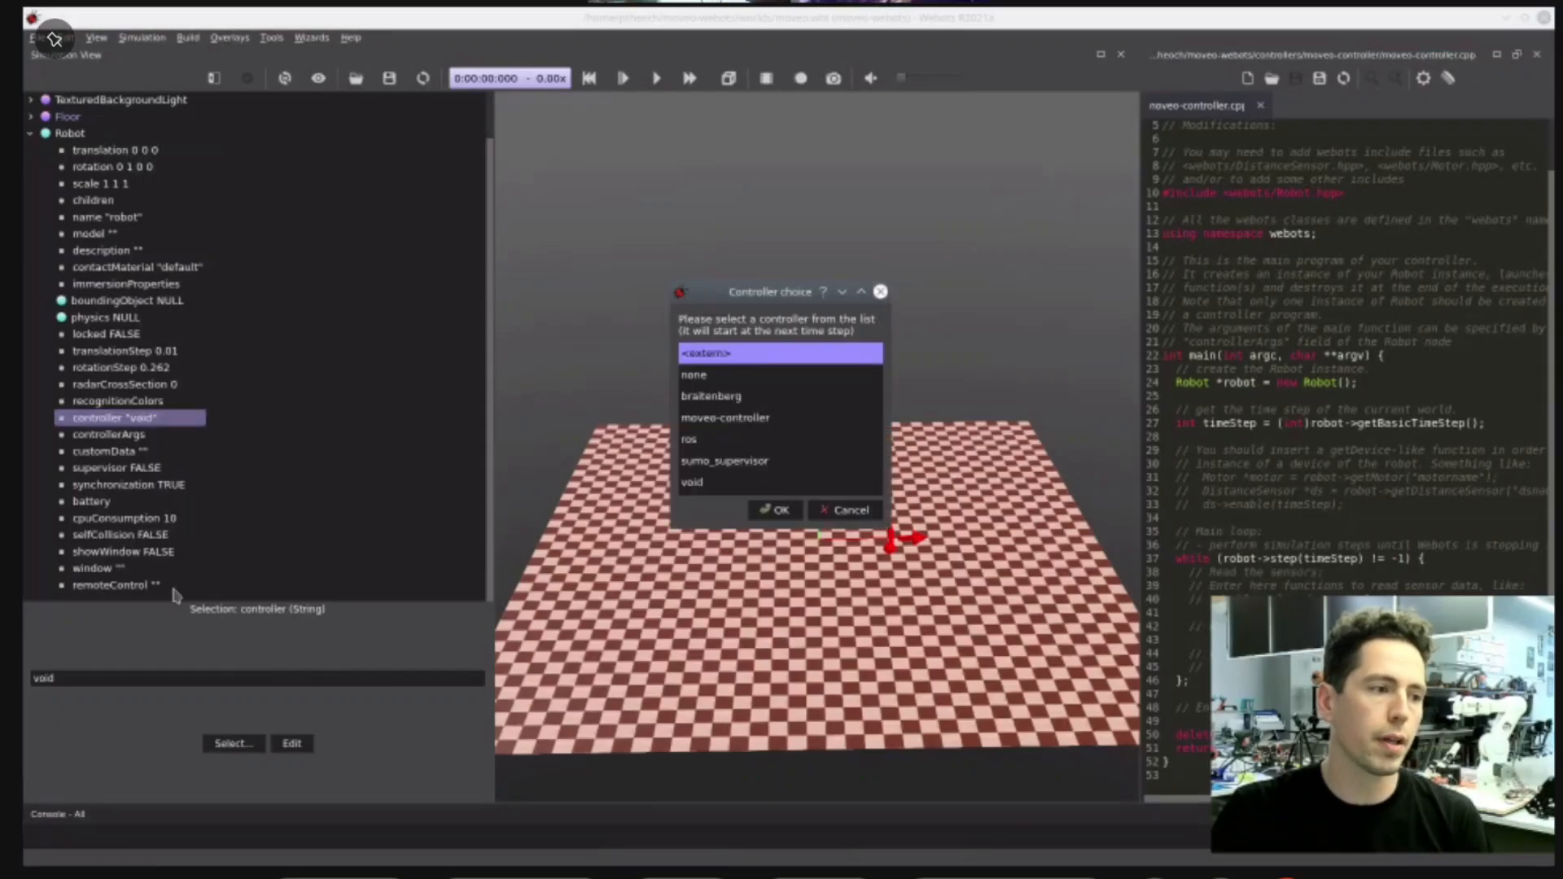
pyautogui.click(724, 417)
pyautogui.click(775, 509)
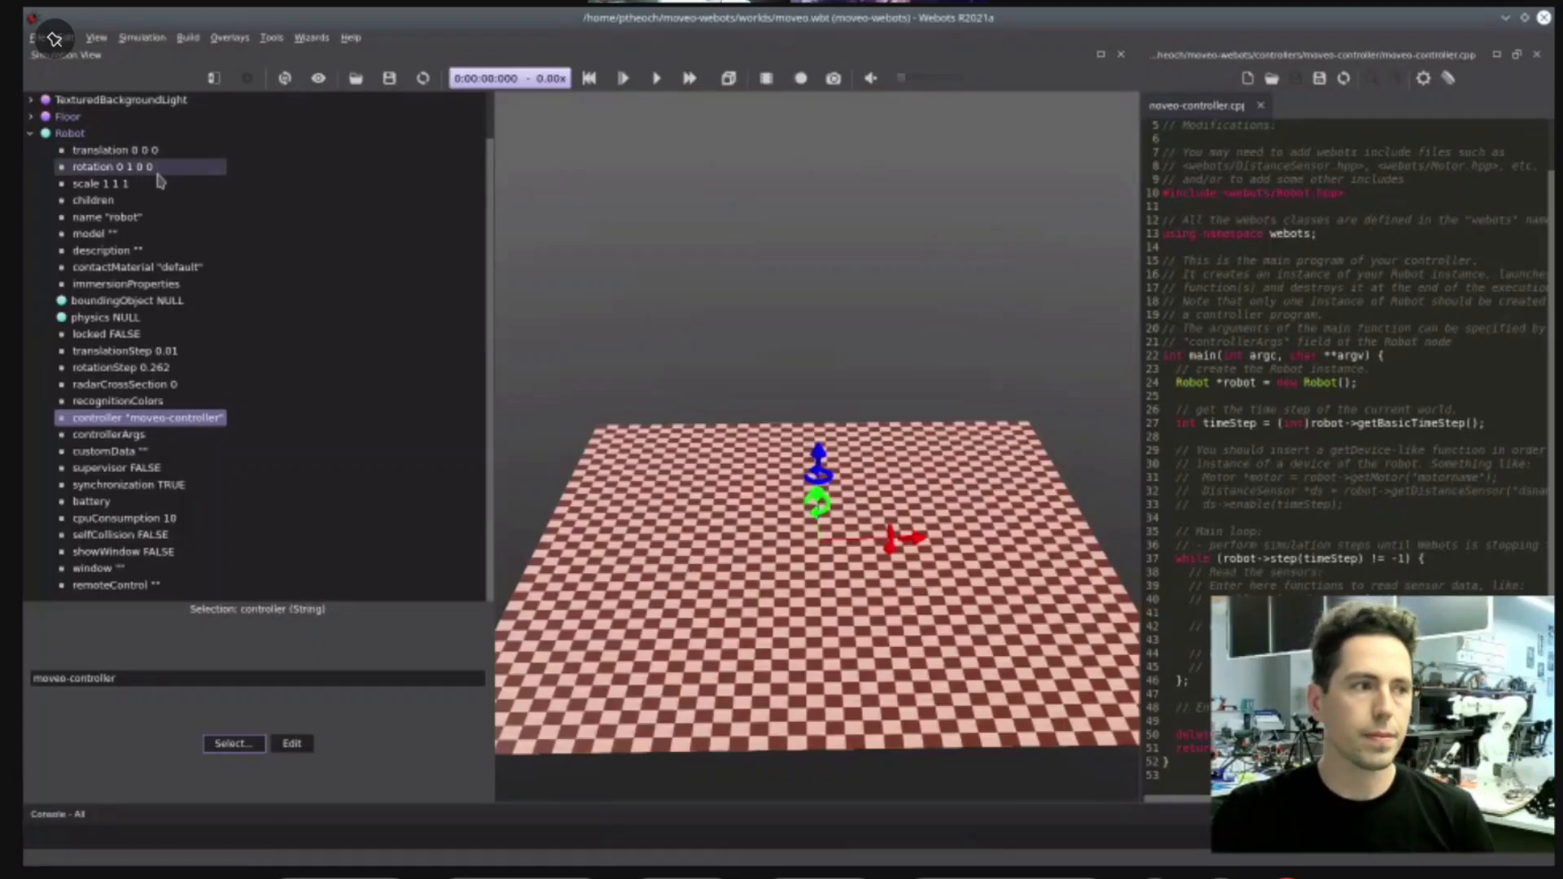
# - Set the basicTimeStep of WorldInfo to 16 and save the world, leaving the node collapsed
pyautogui.scroll(1, 143, 163)
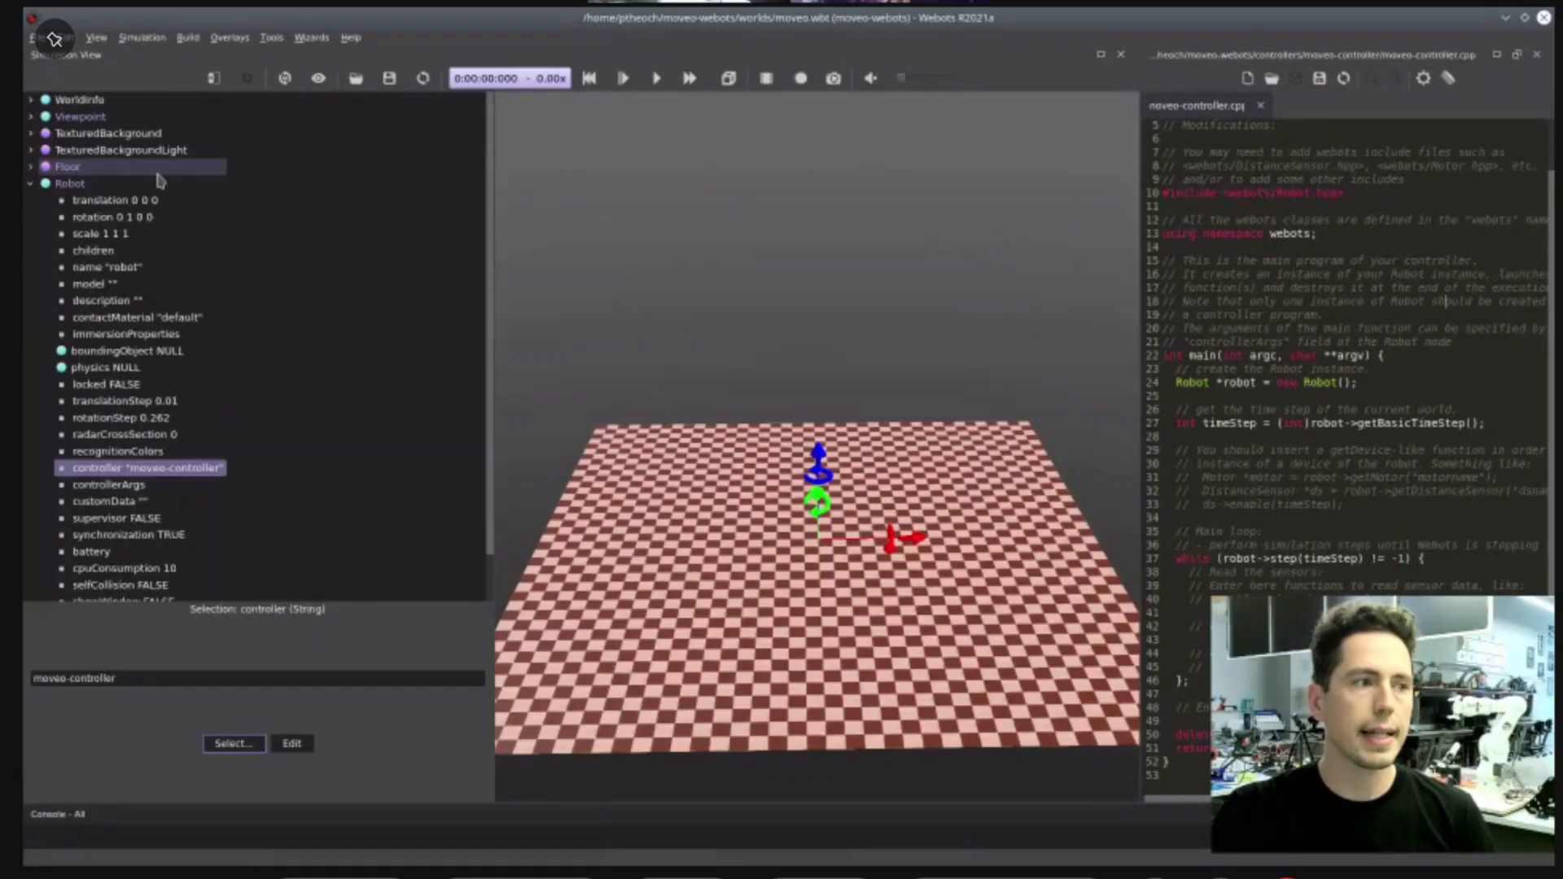
pyautogui.click(32, 104)
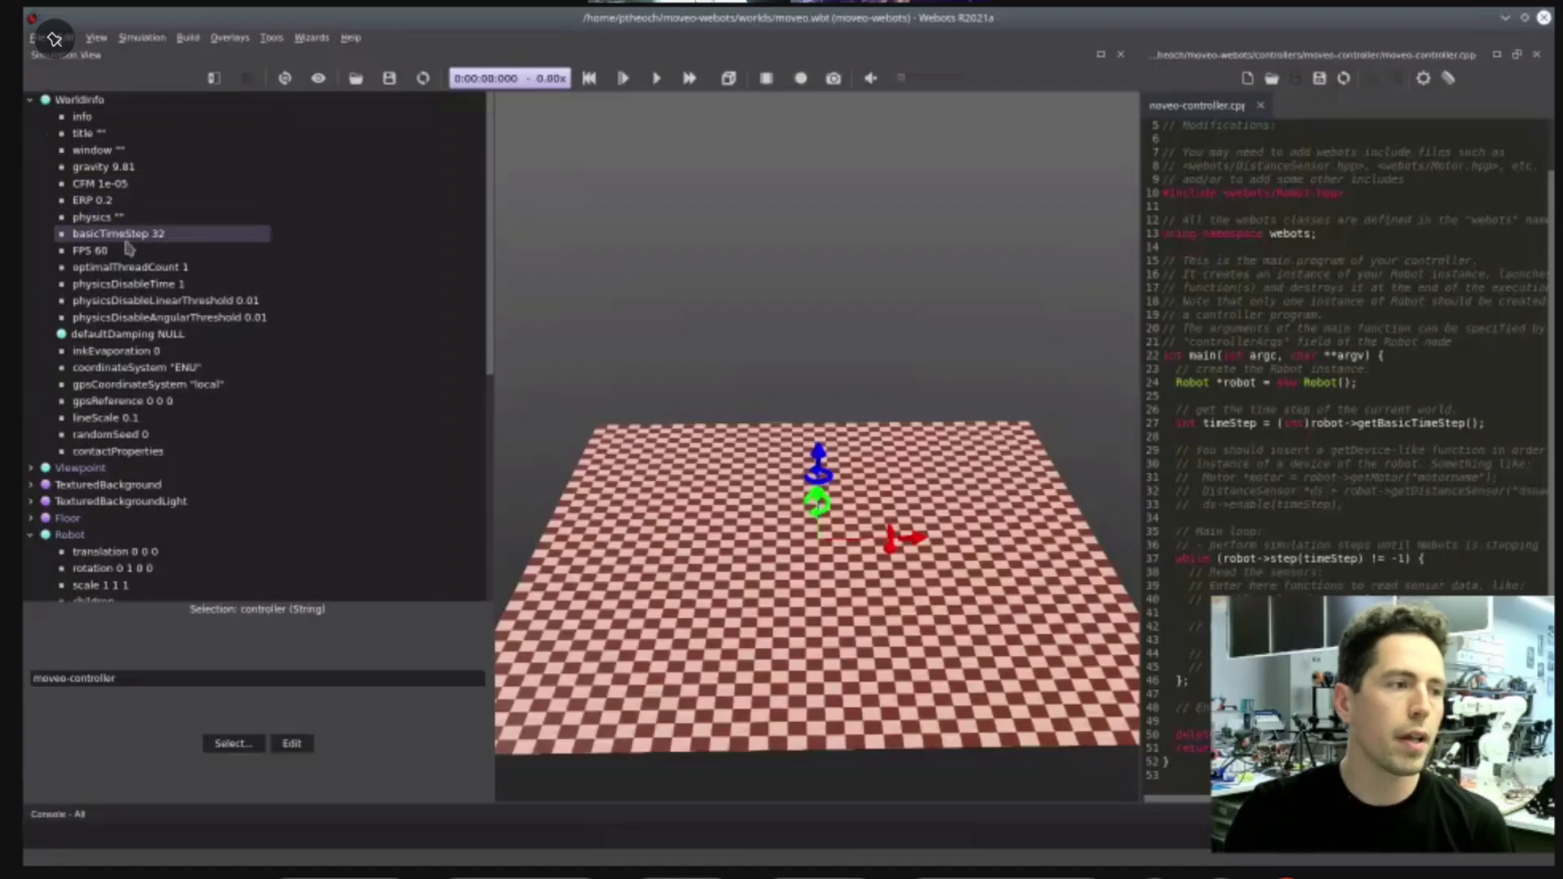
pyautogui.click(160, 235)
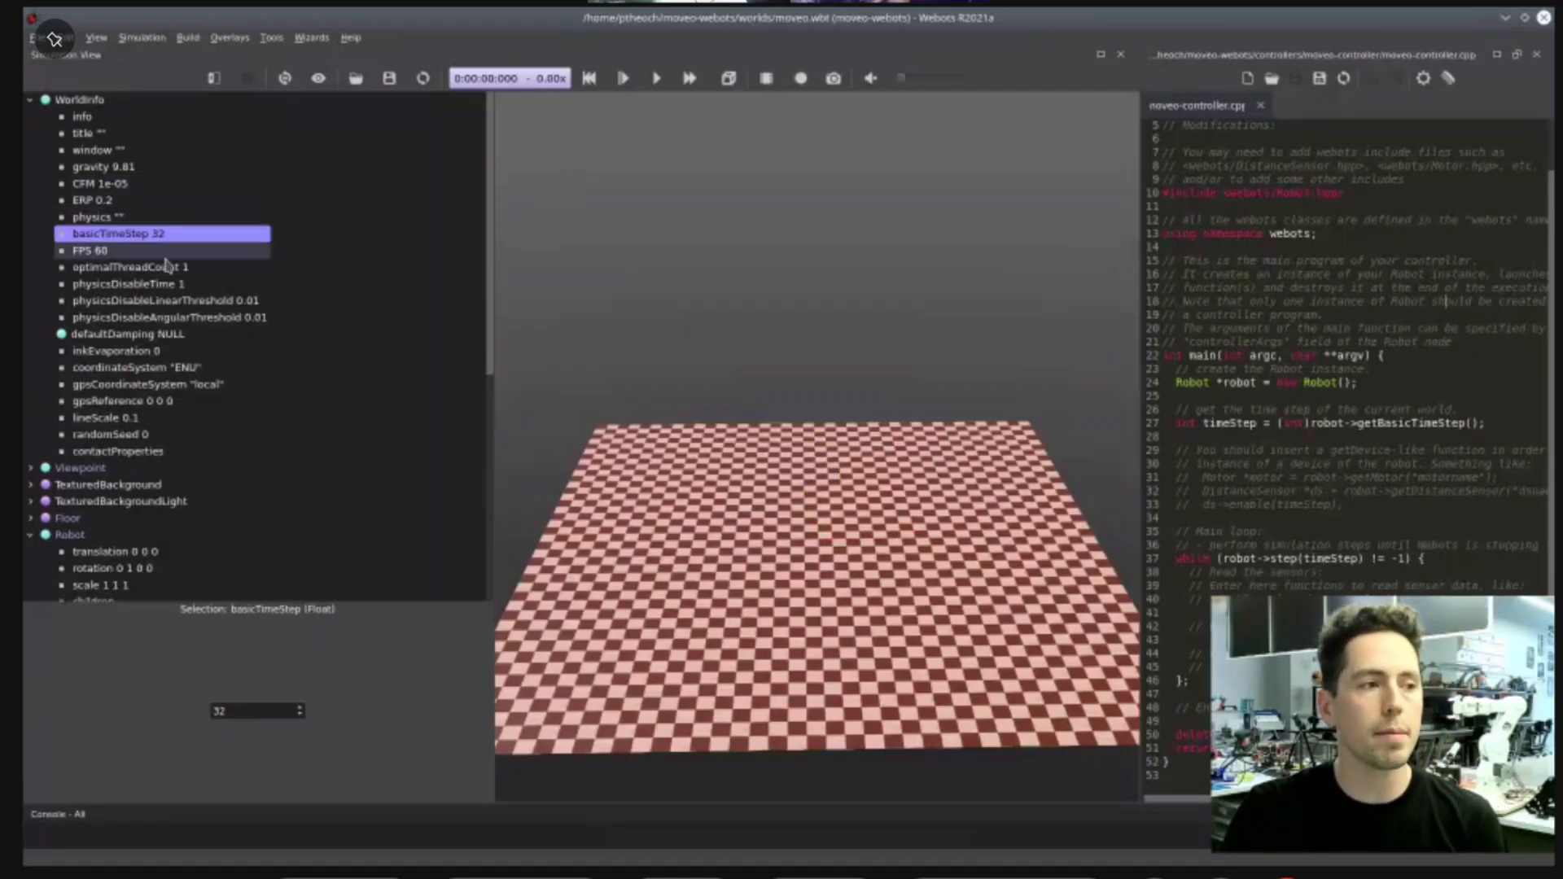
pyautogui.doubleClick(256, 710)
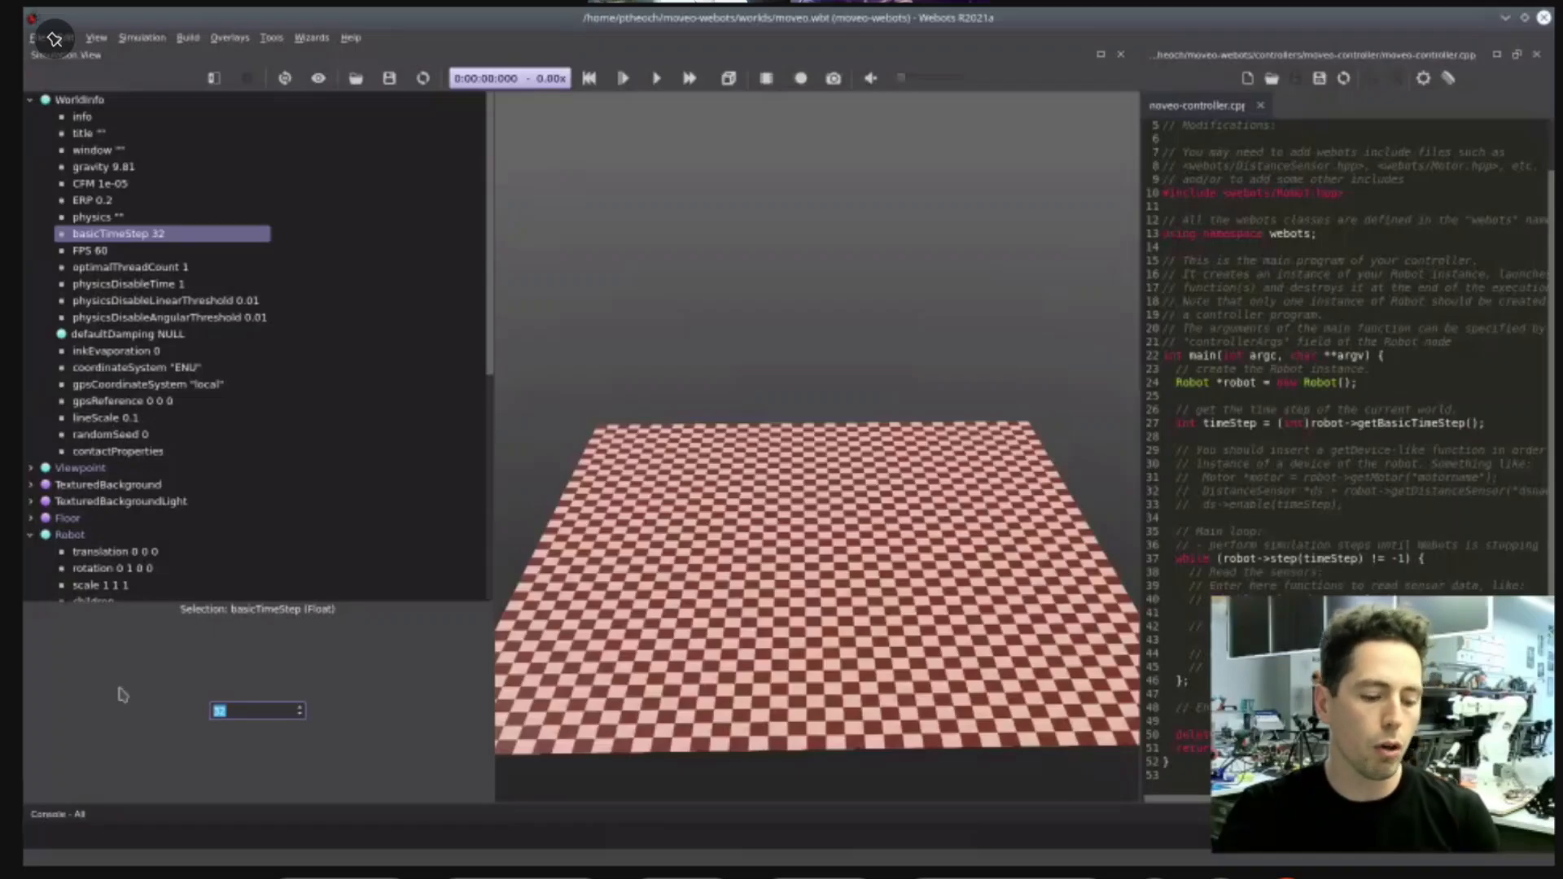
pyautogui.write('1')
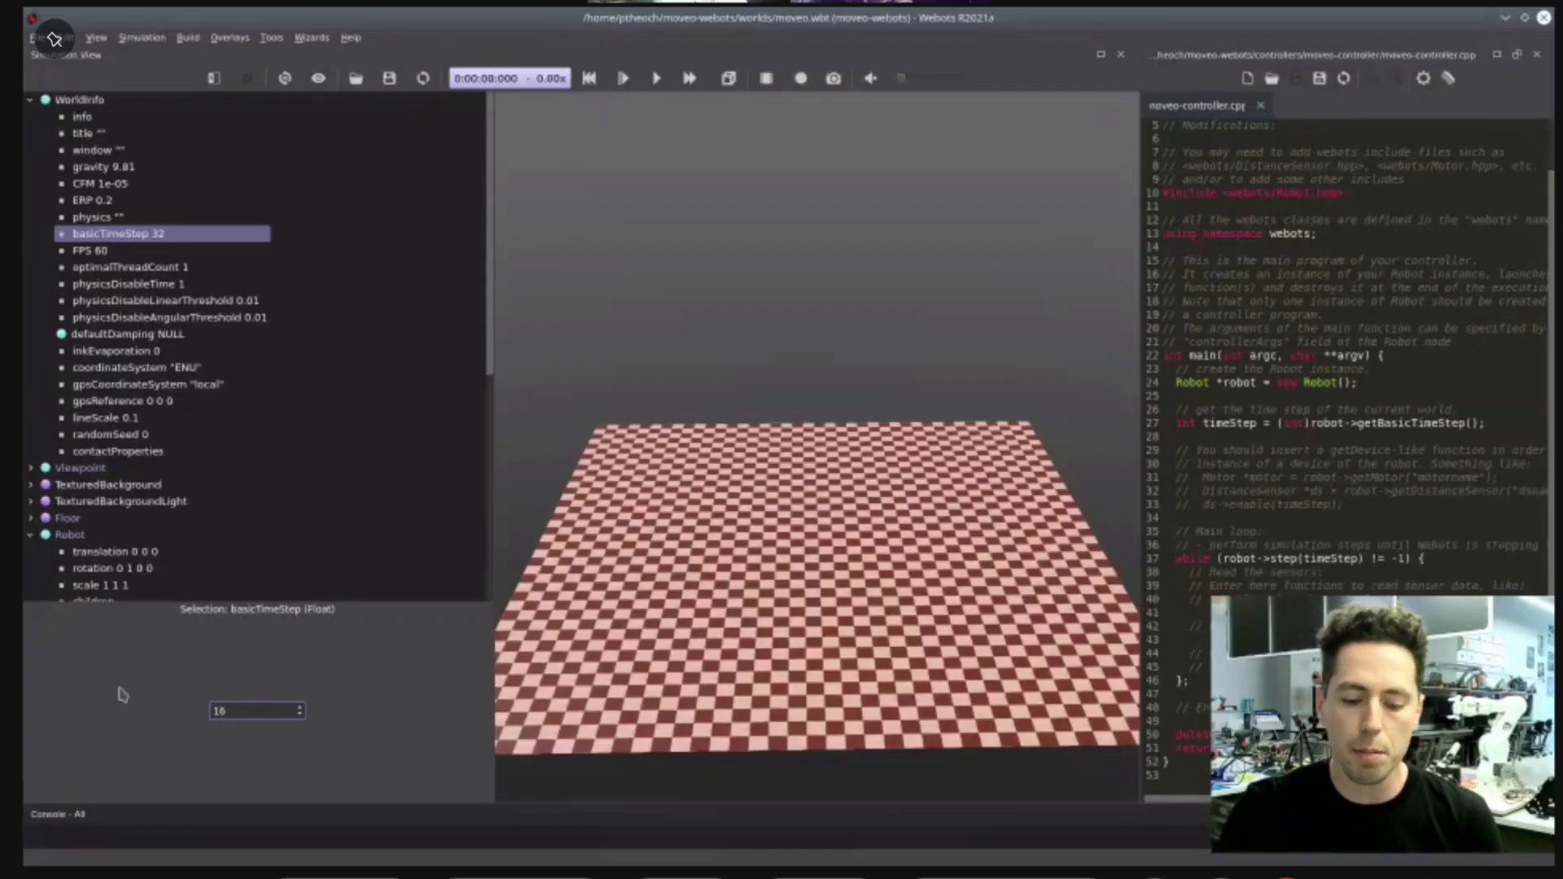
pyautogui.write('6')
pyautogui.press('Return')
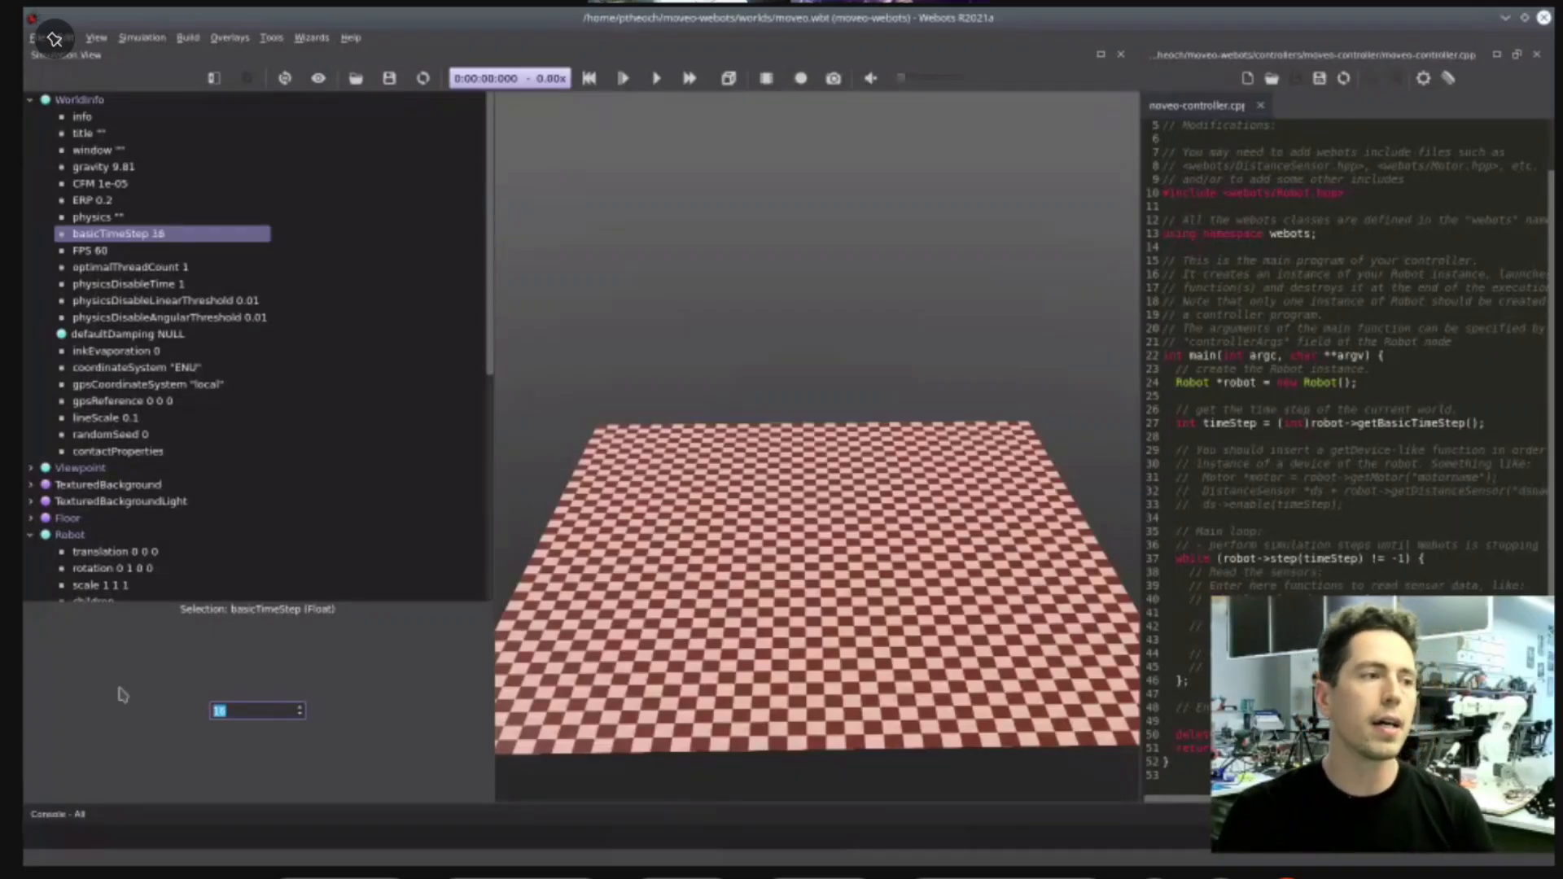
pyautogui.click(30, 100)
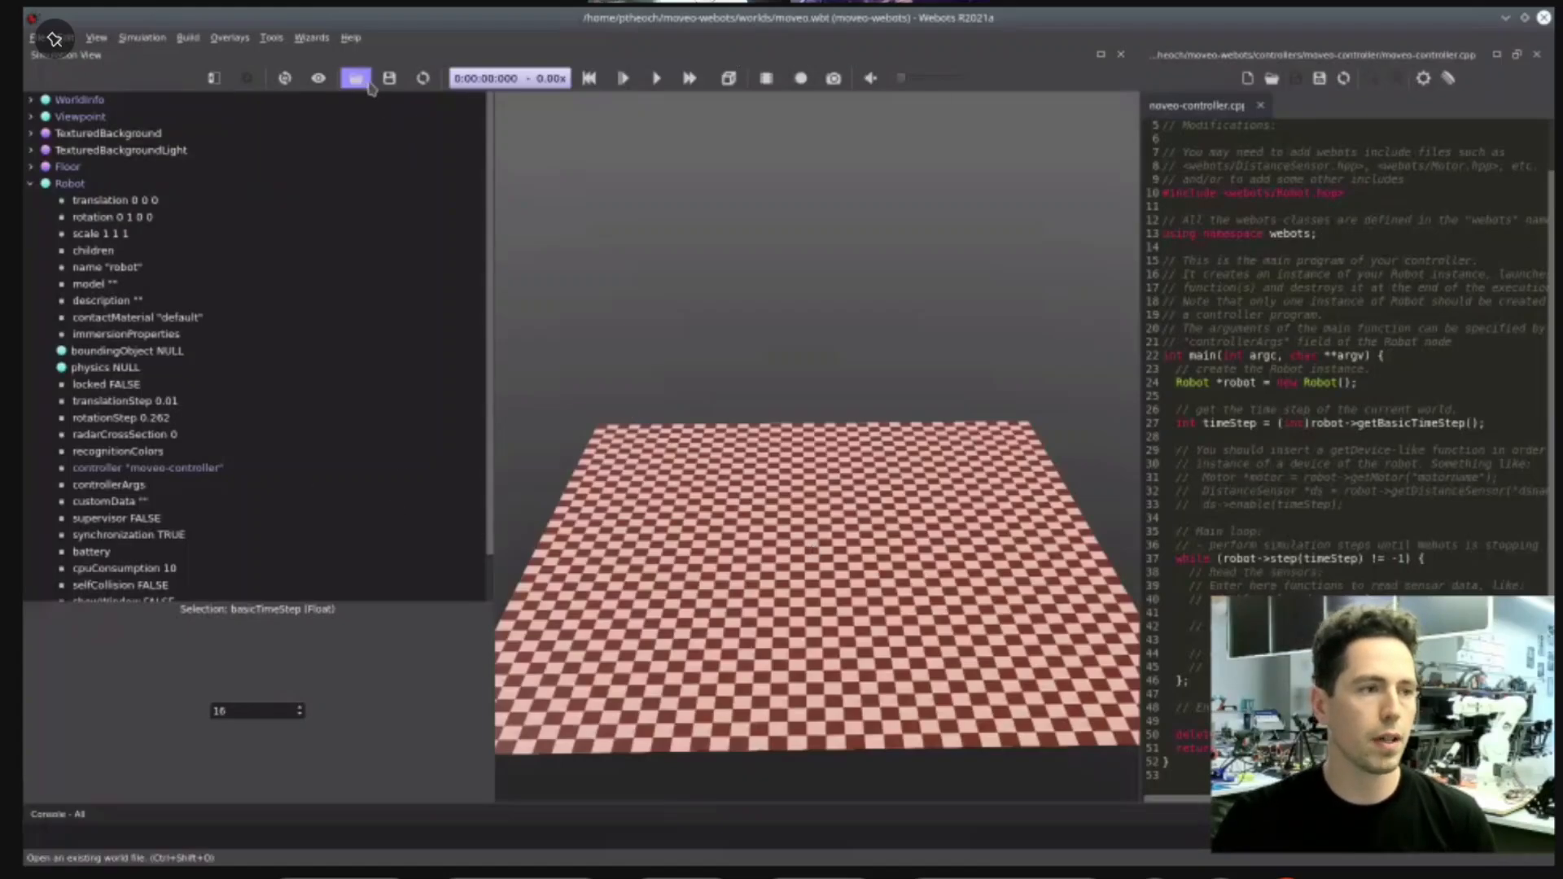
pyautogui.click(423, 81)
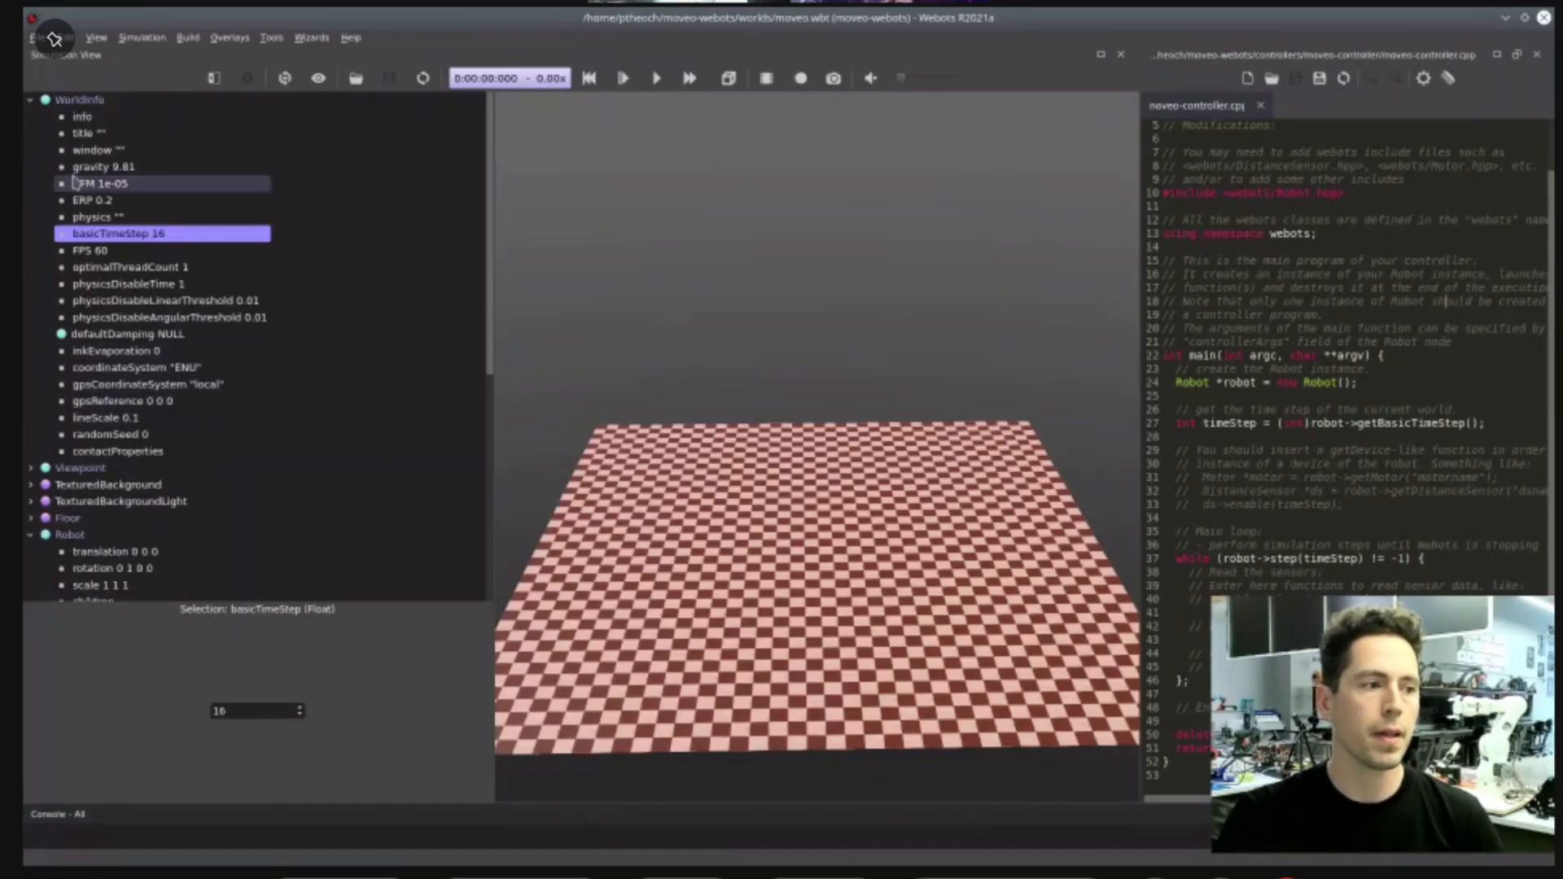
pyautogui.click(30, 100)
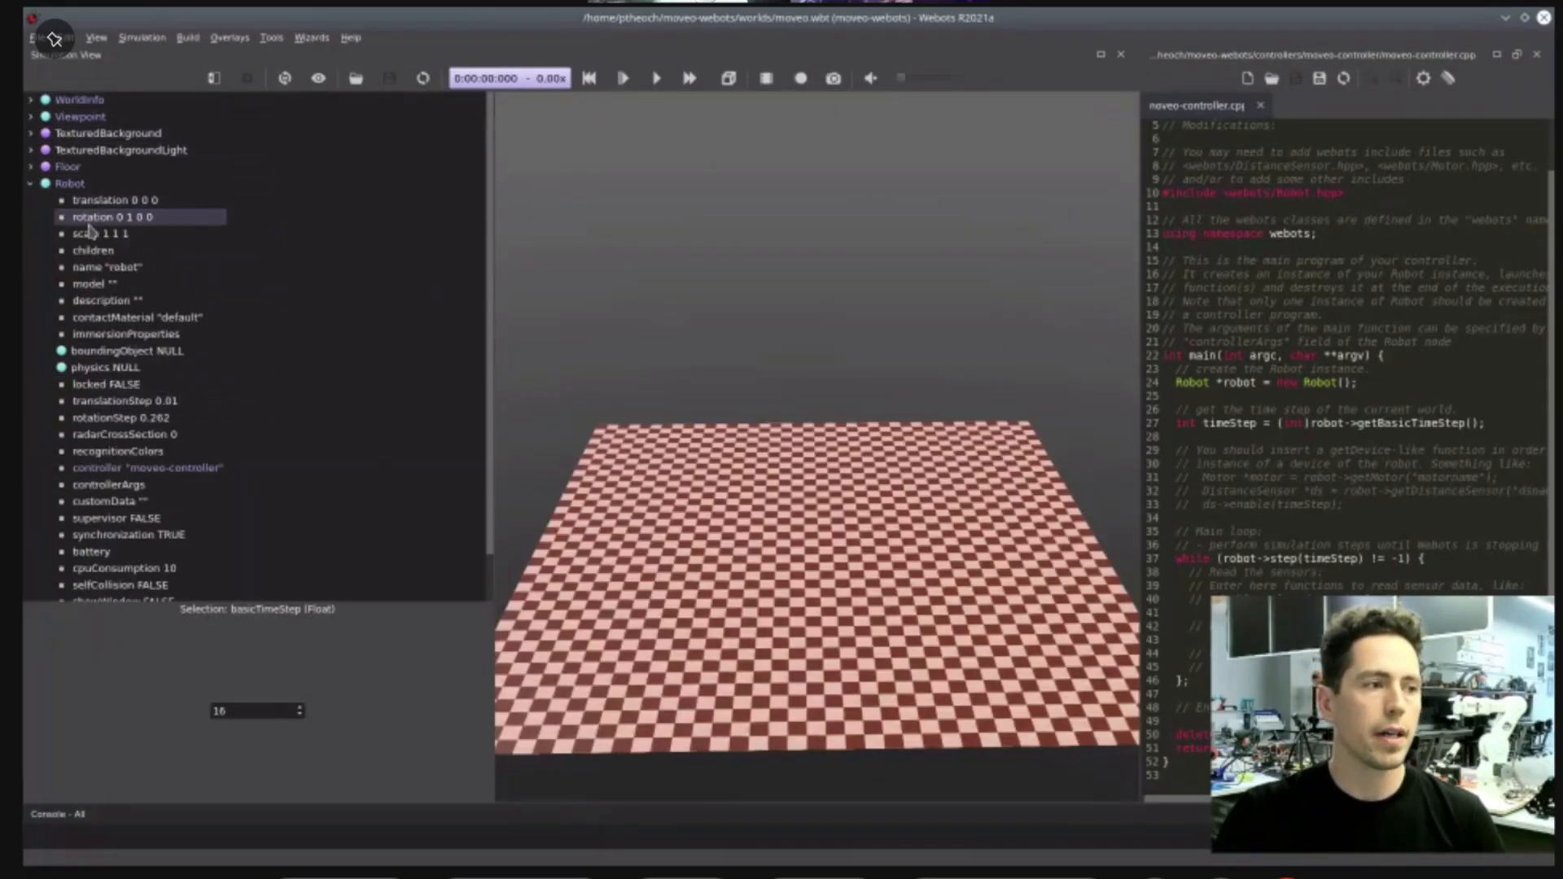
pyautogui.click(130, 353)
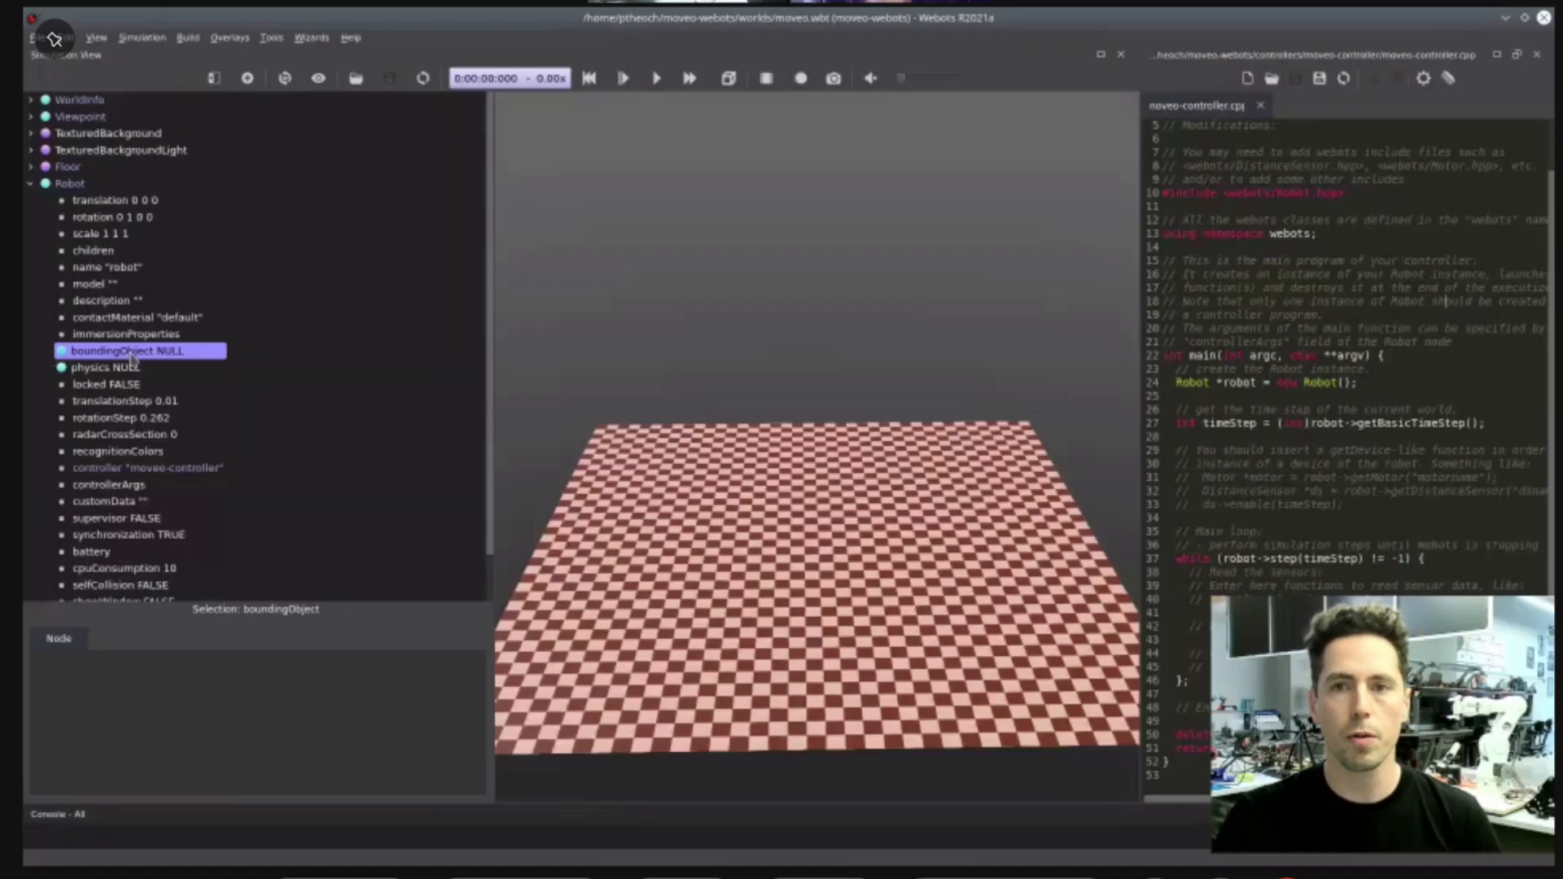
pyautogui.doubleClick(130, 353)
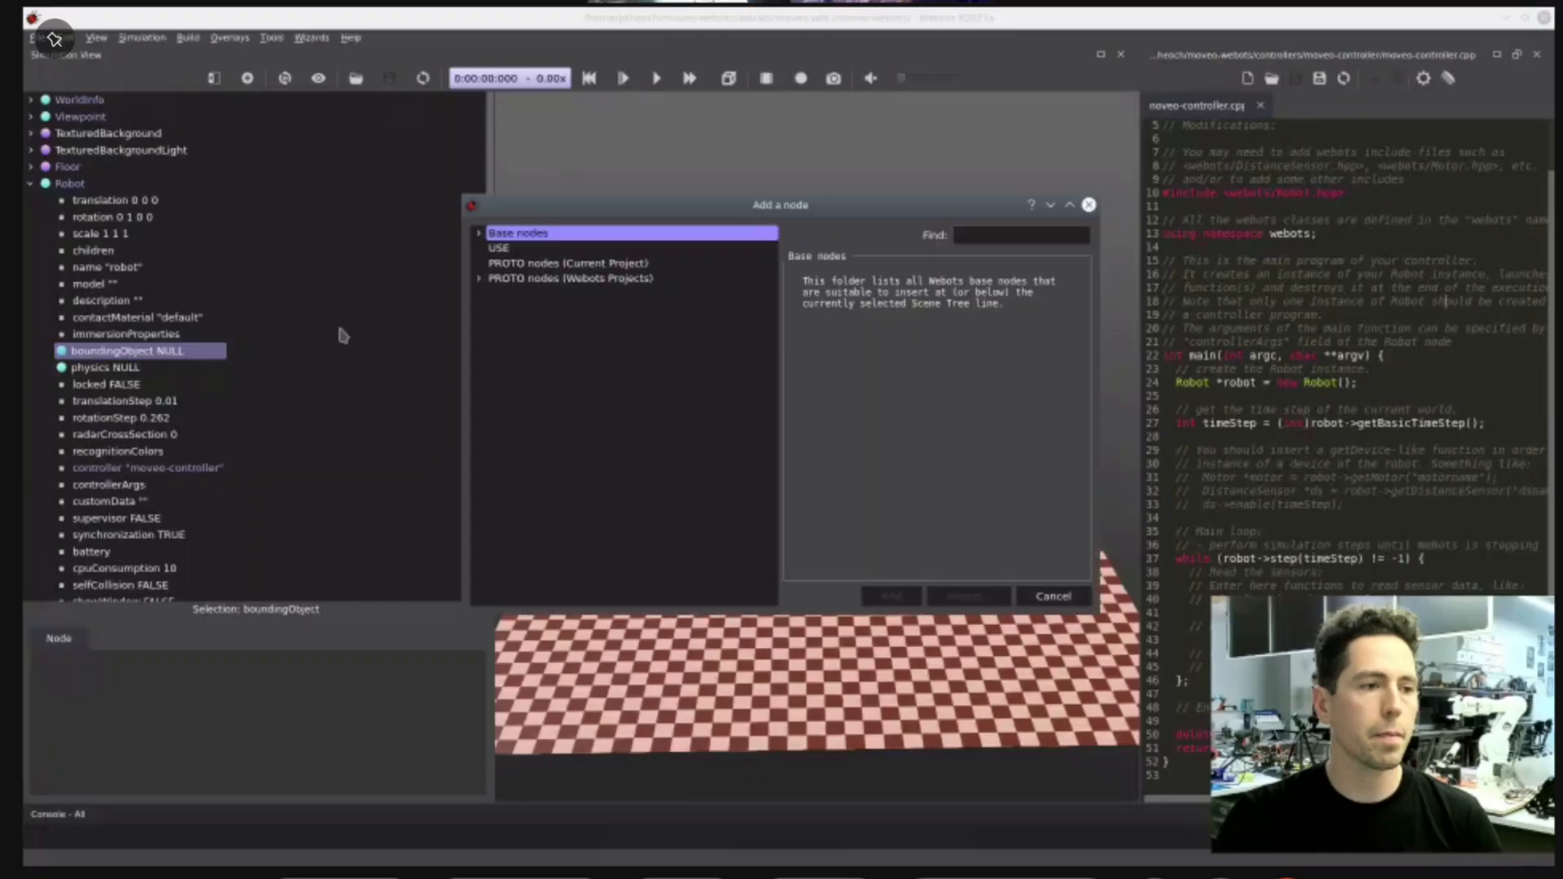
pyautogui.click(480, 234)
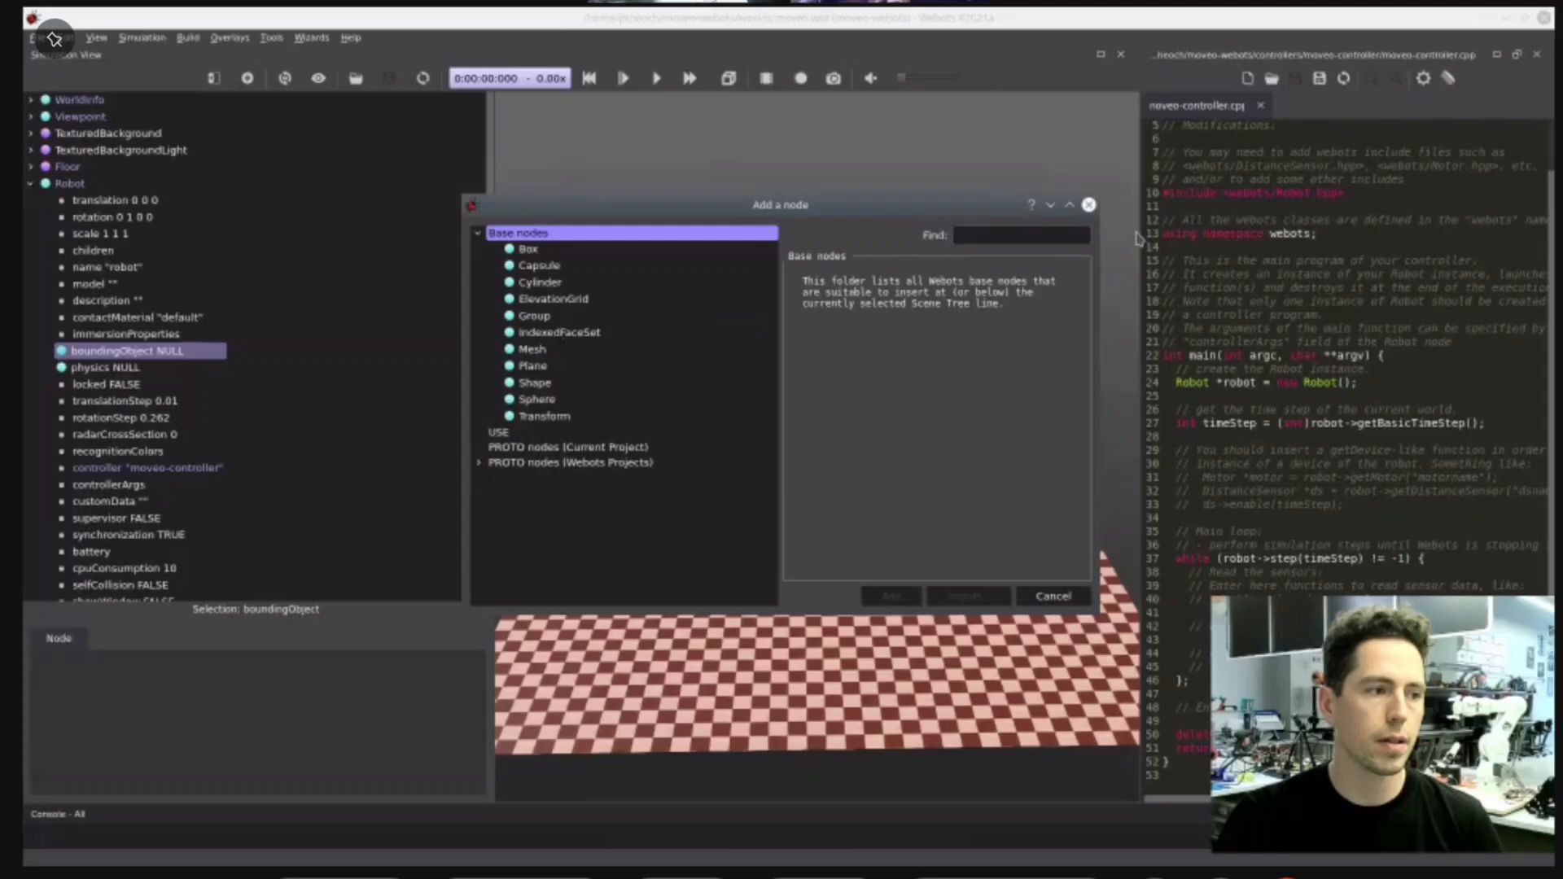
pyautogui.click(1089, 204)
# - Add a Solid base node to the Robot node's children
pyautogui.click(99, 252)
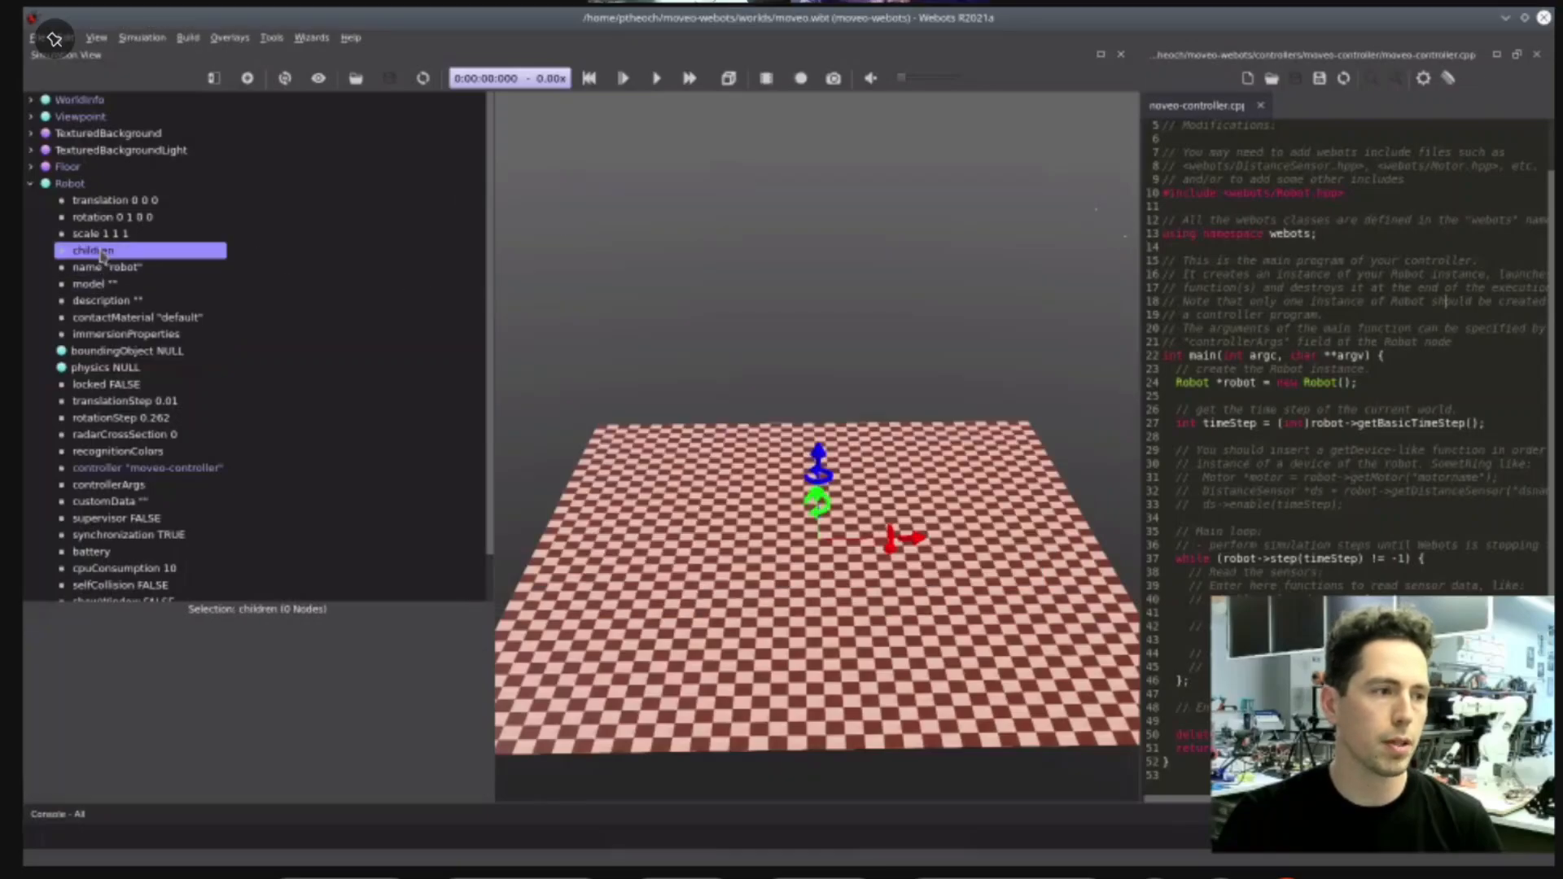
pyautogui.doubleClick(101, 255)
pyautogui.click(980, 236)
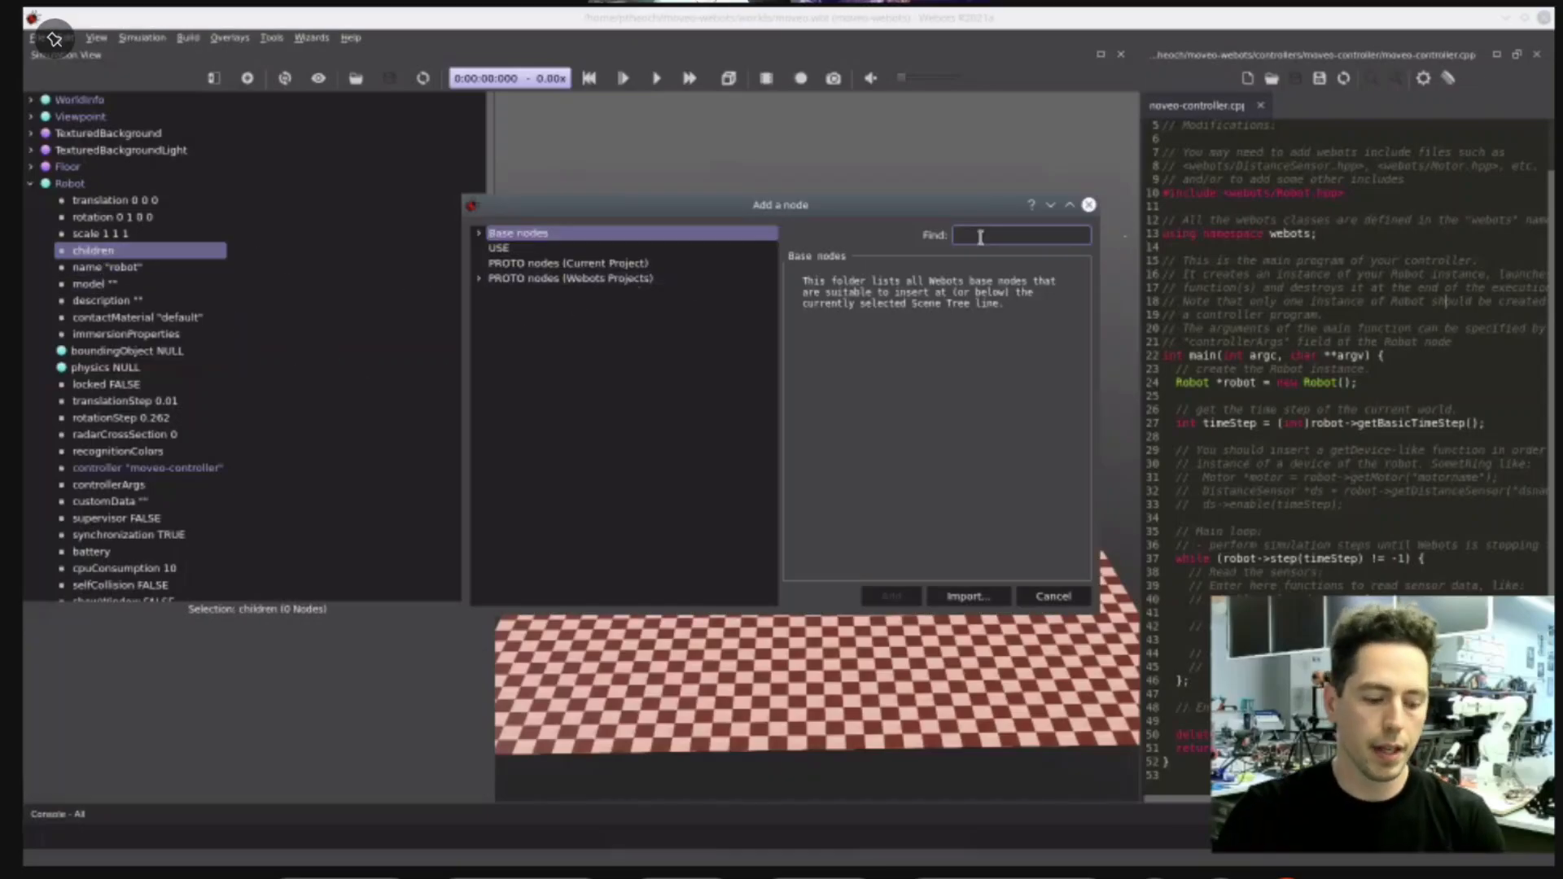
pyautogui.write('solid')
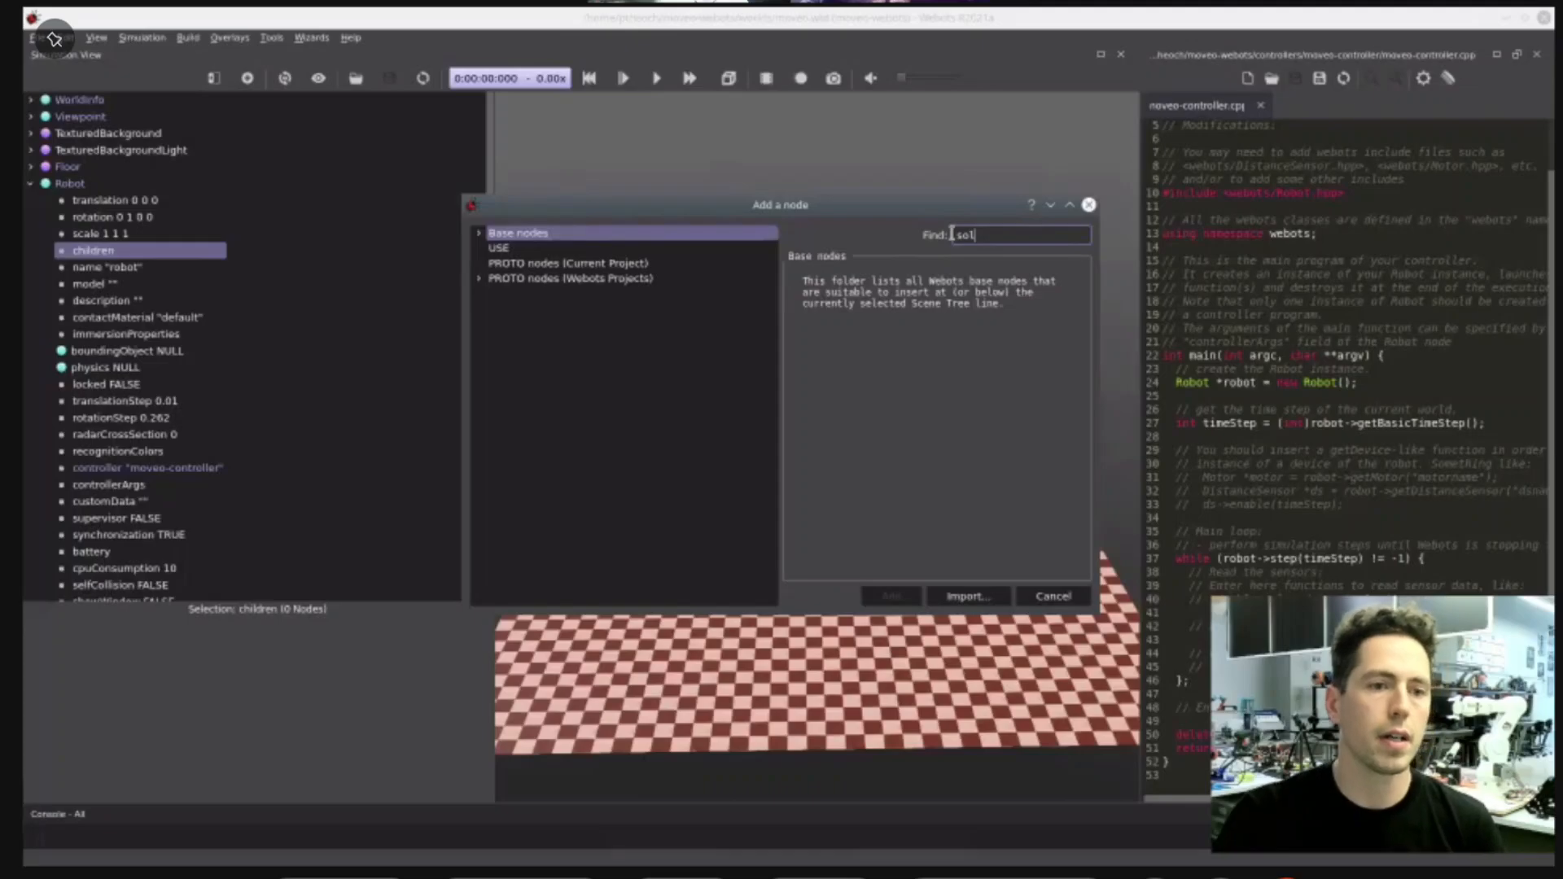
pyautogui.click(479, 233)
pyautogui.click(516, 250)
pyautogui.doubleClick(516, 250)
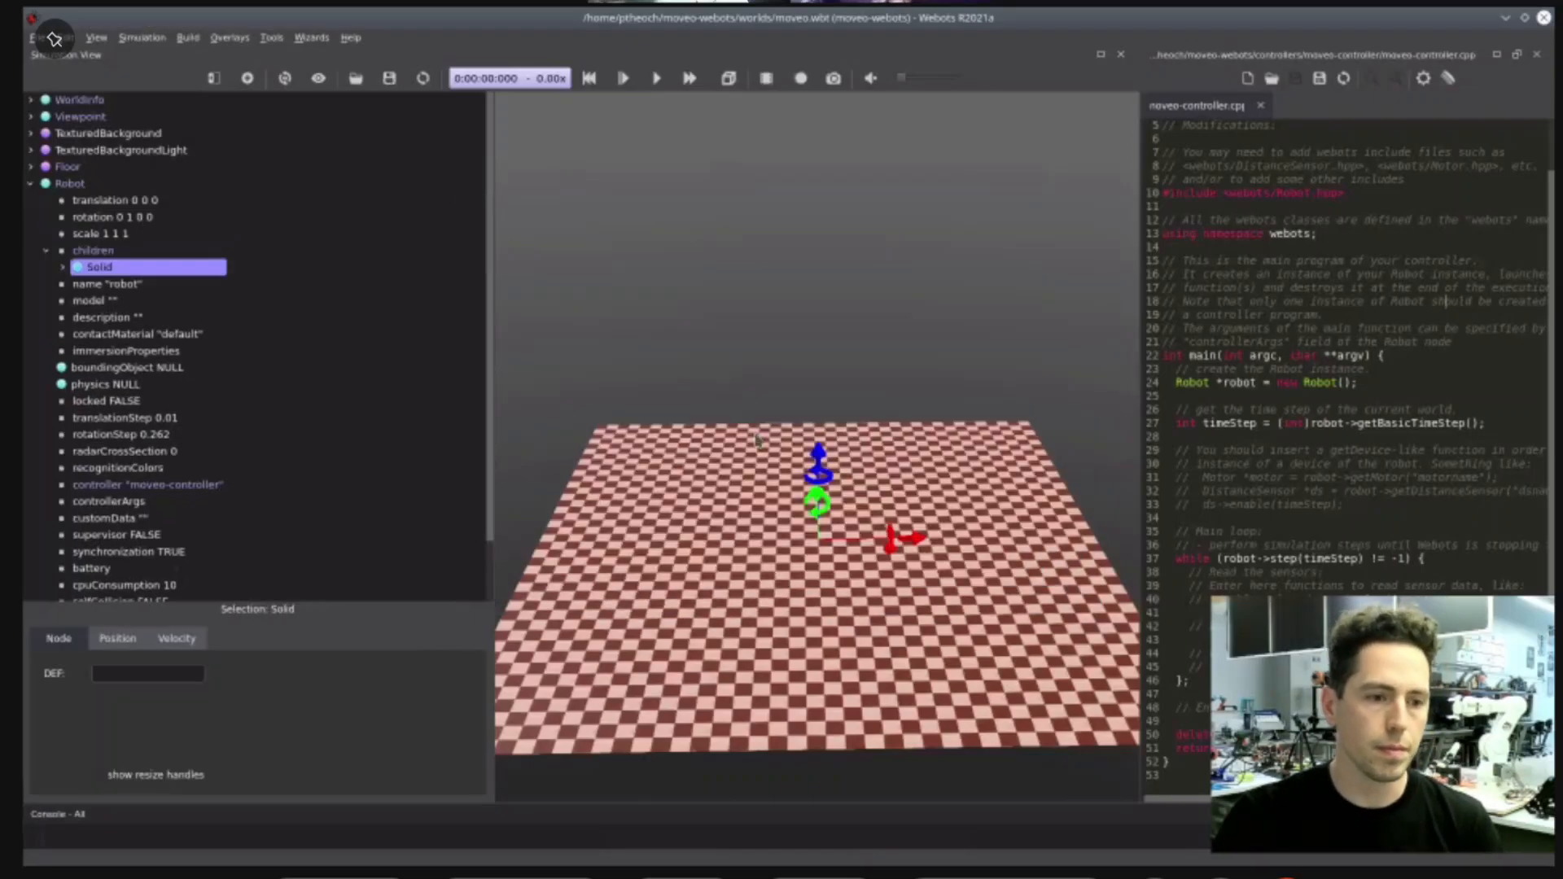
# - Expand the Solid node and add a Shape base node to its children
pyautogui.click(63, 269)
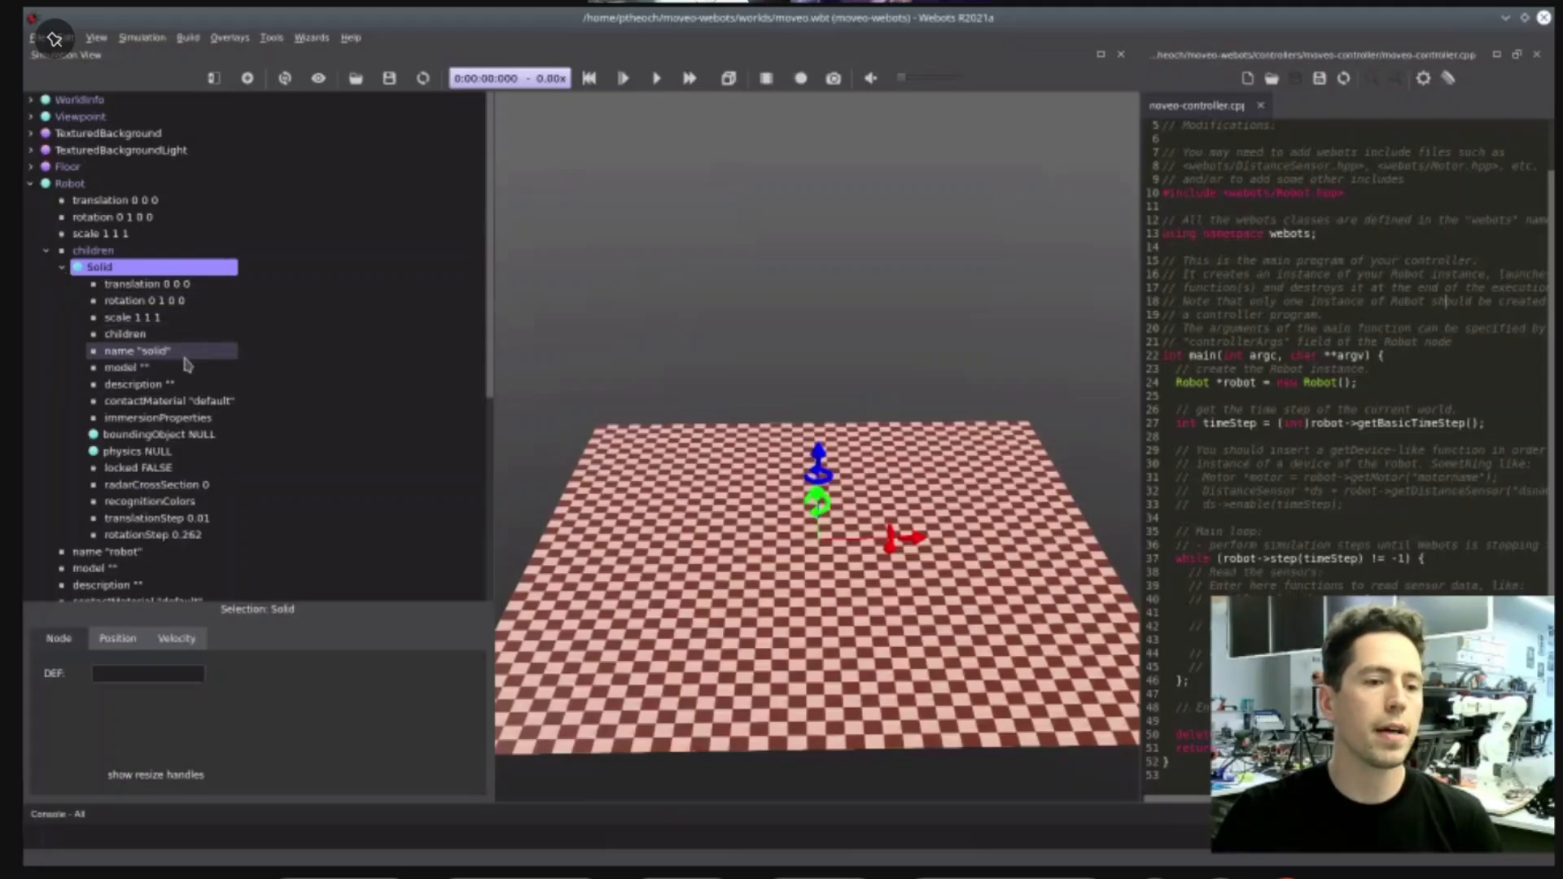
pyautogui.doubleClick(135, 336)
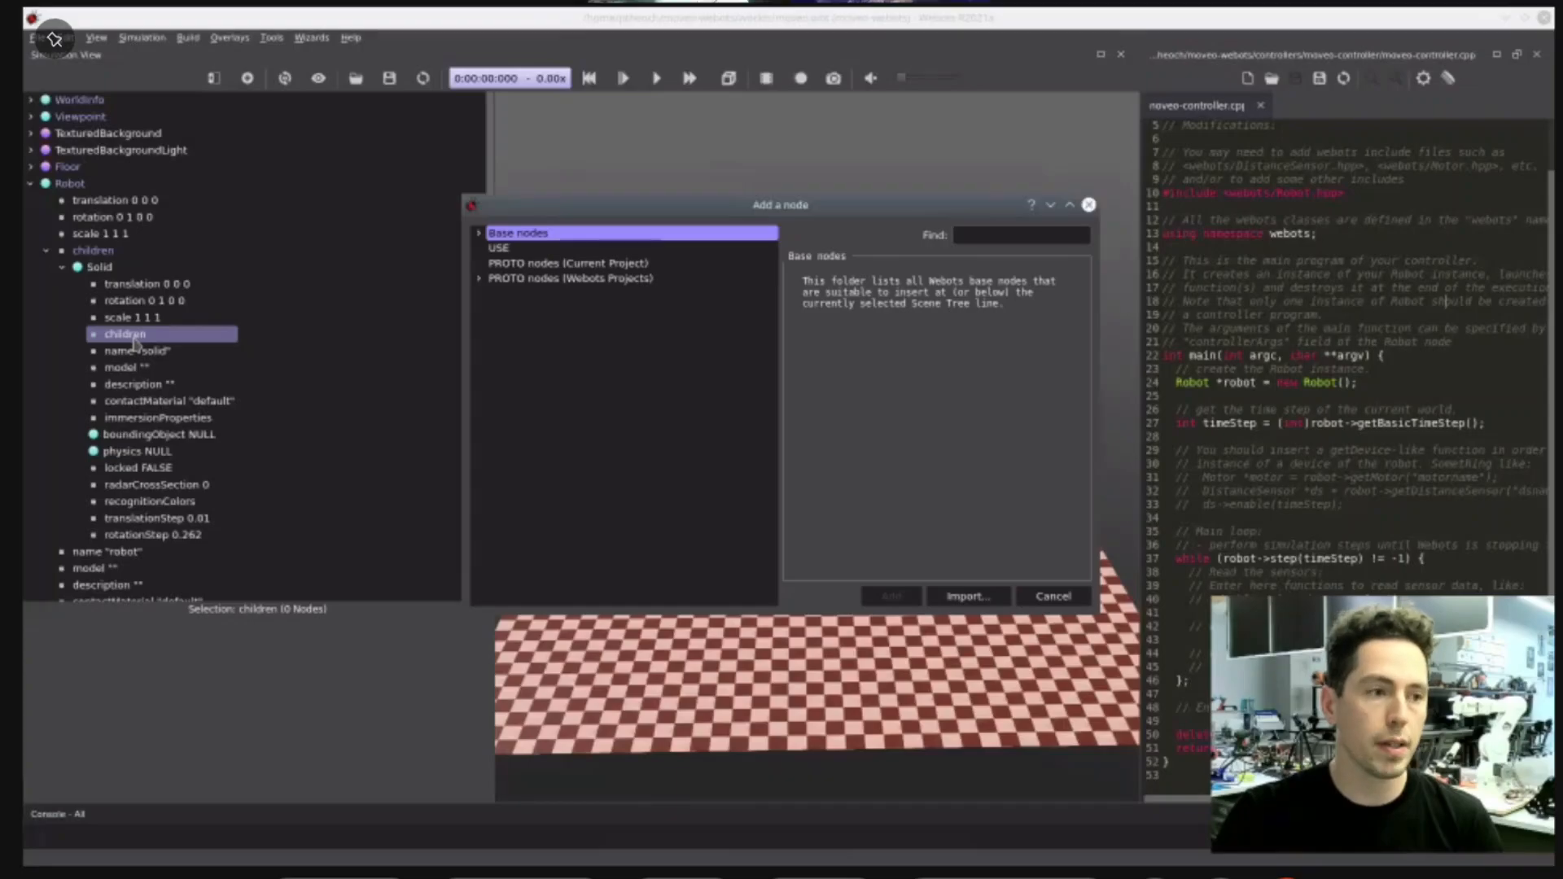
pyautogui.click(479, 235)
pyautogui.scroll(-5, 552, 456)
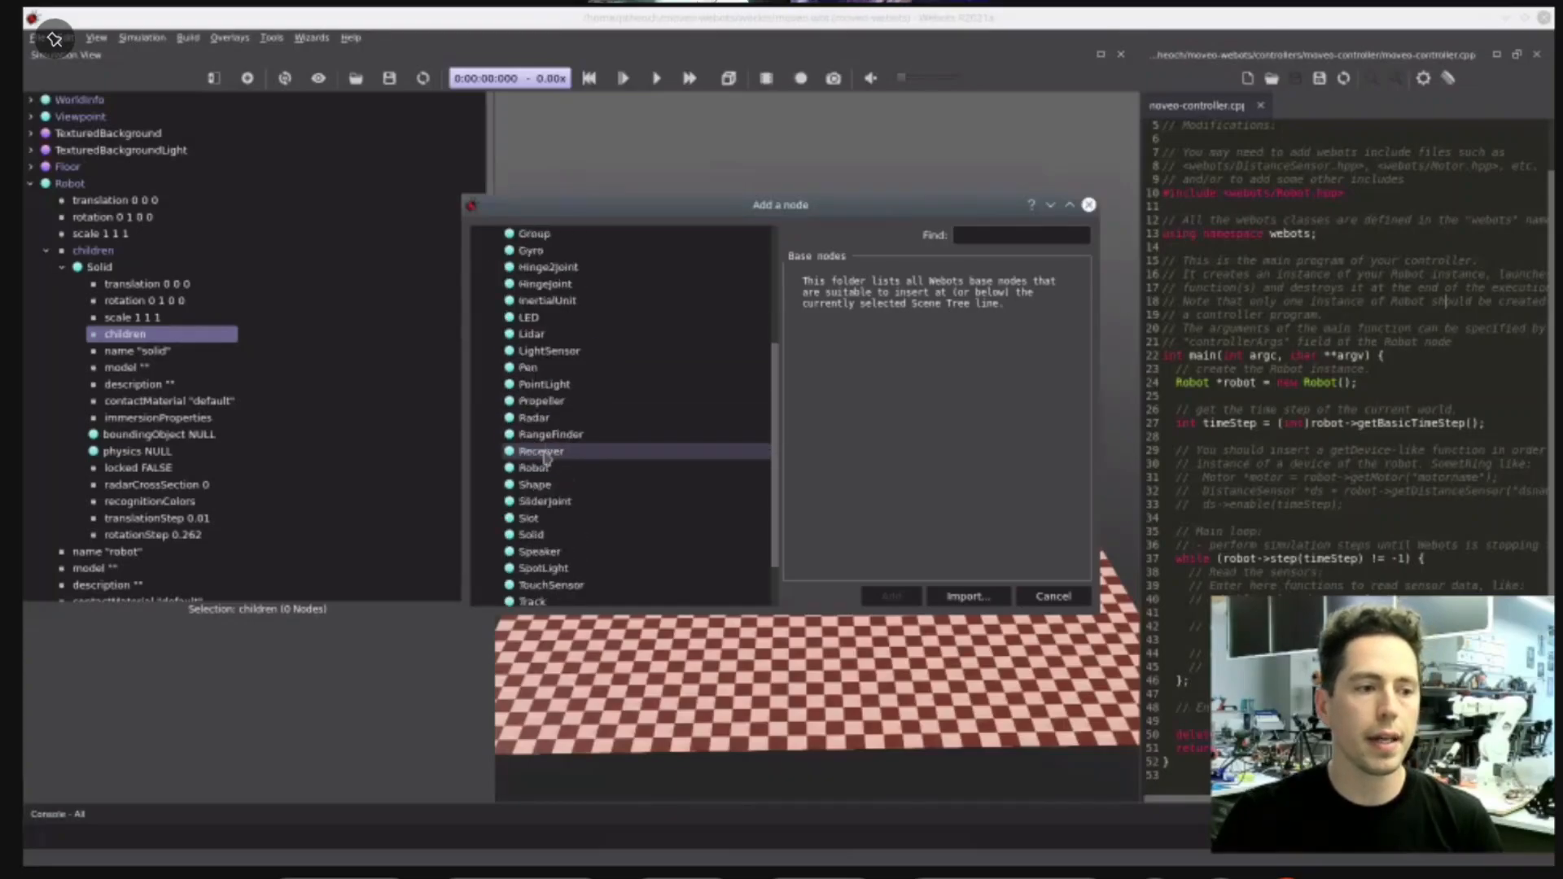
pyautogui.doubleClick(534, 434)
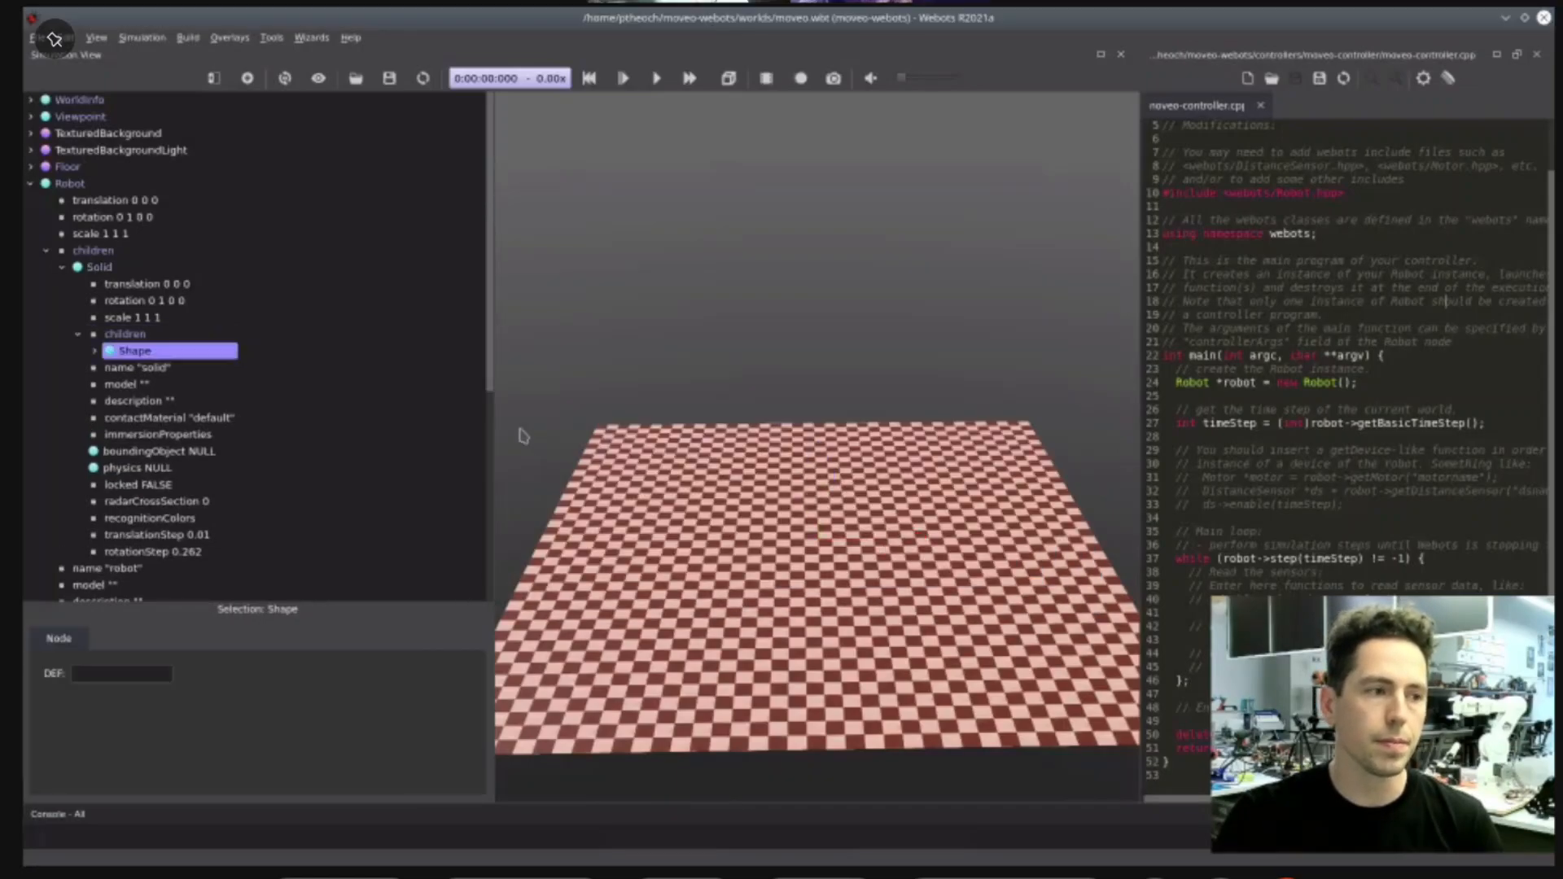
# - Expand the Shape node and set its geometry to a Mesh base node
pyautogui.click(96, 352)
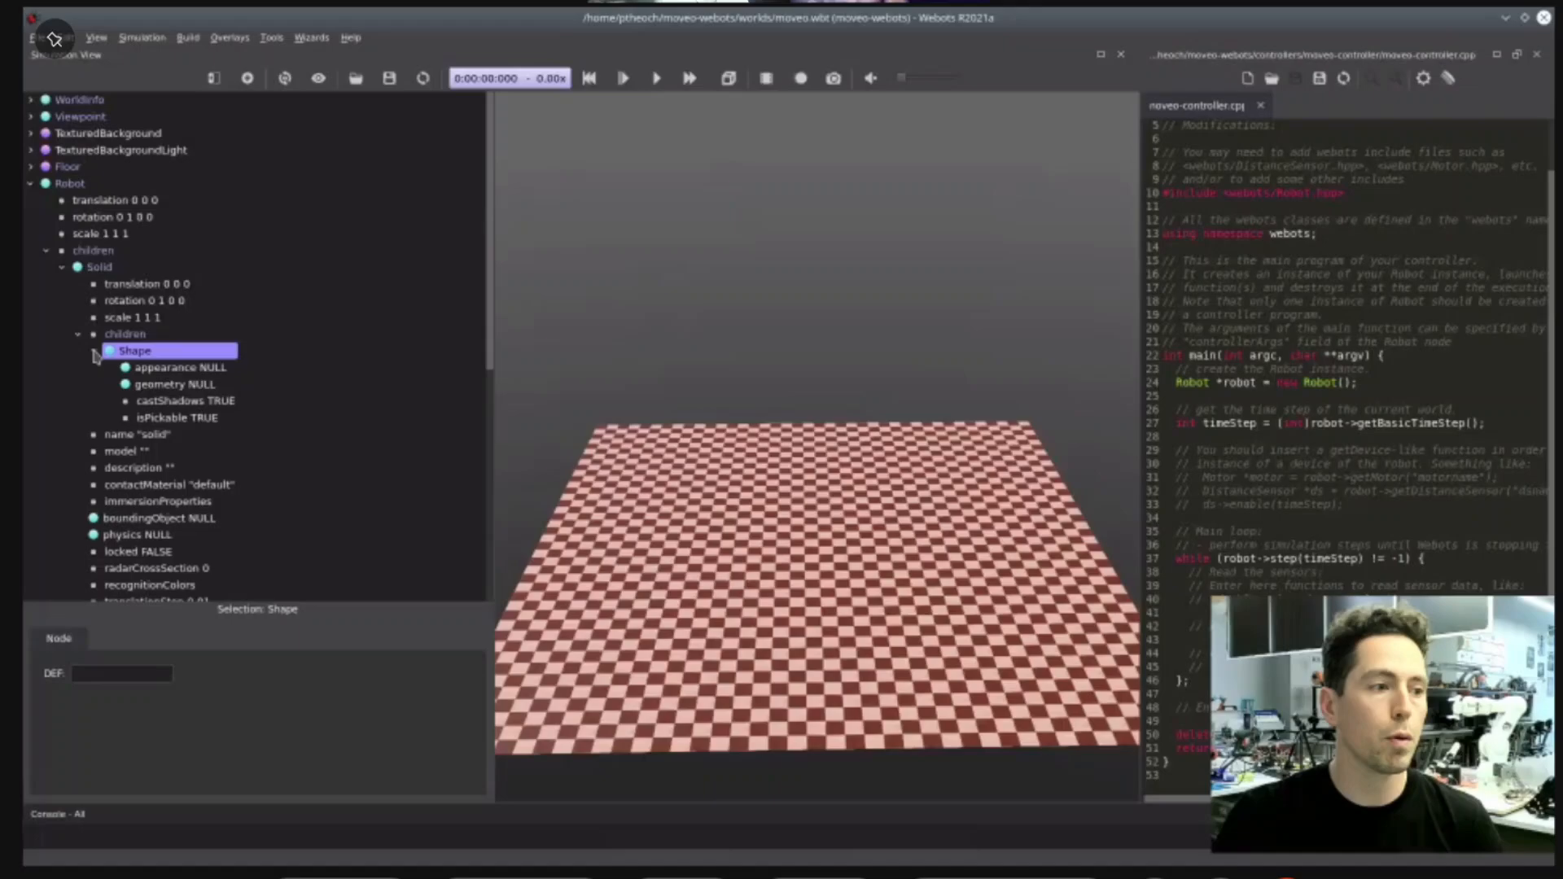
pyautogui.doubleClick(174, 391)
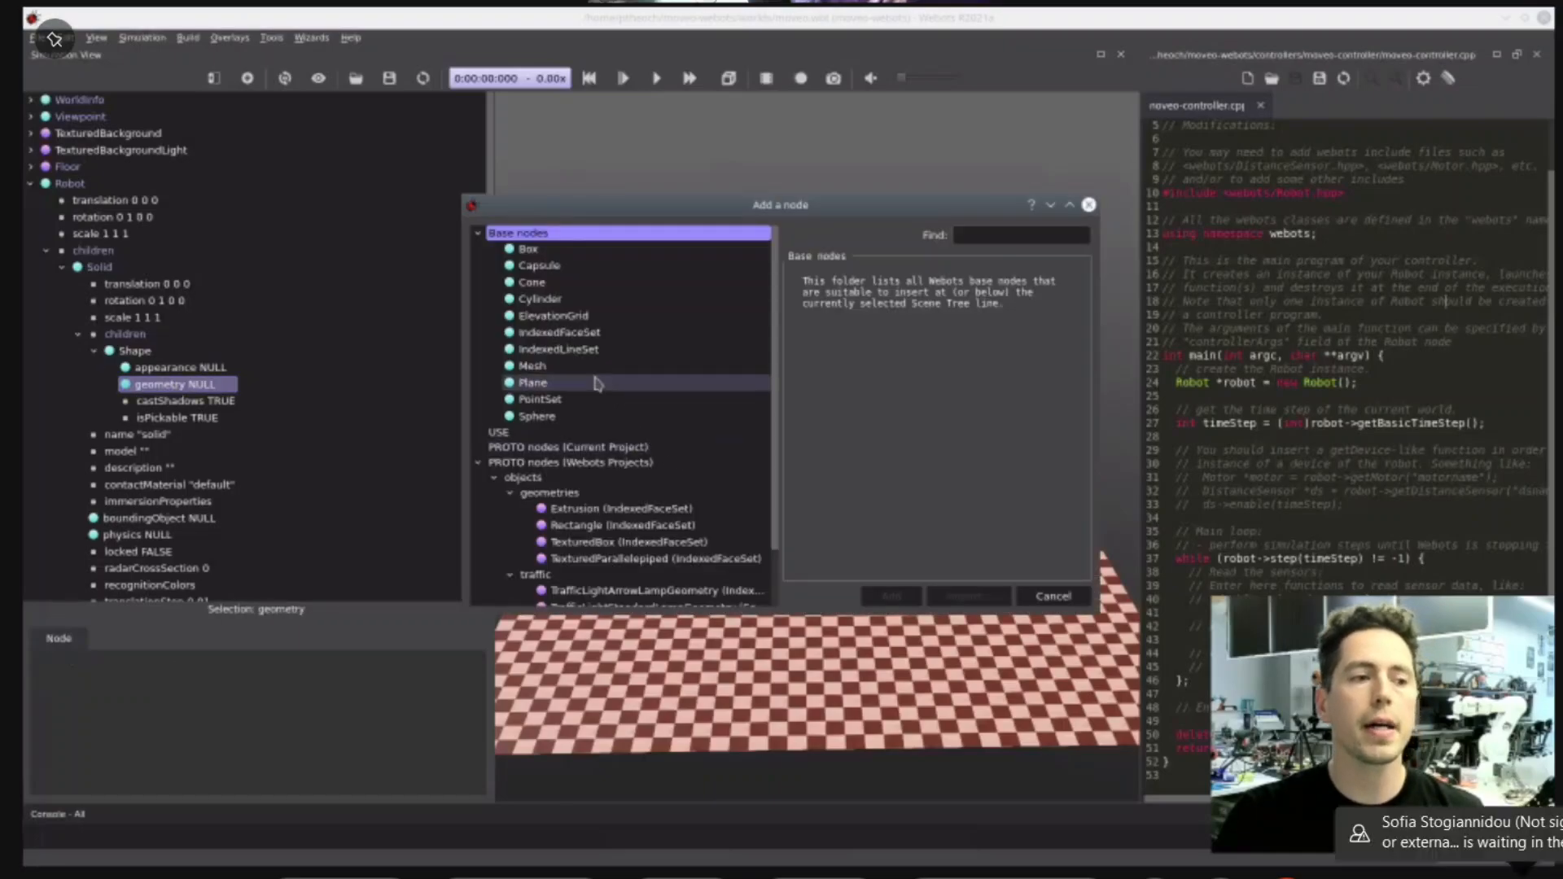
pyautogui.doubleClick(529, 366)
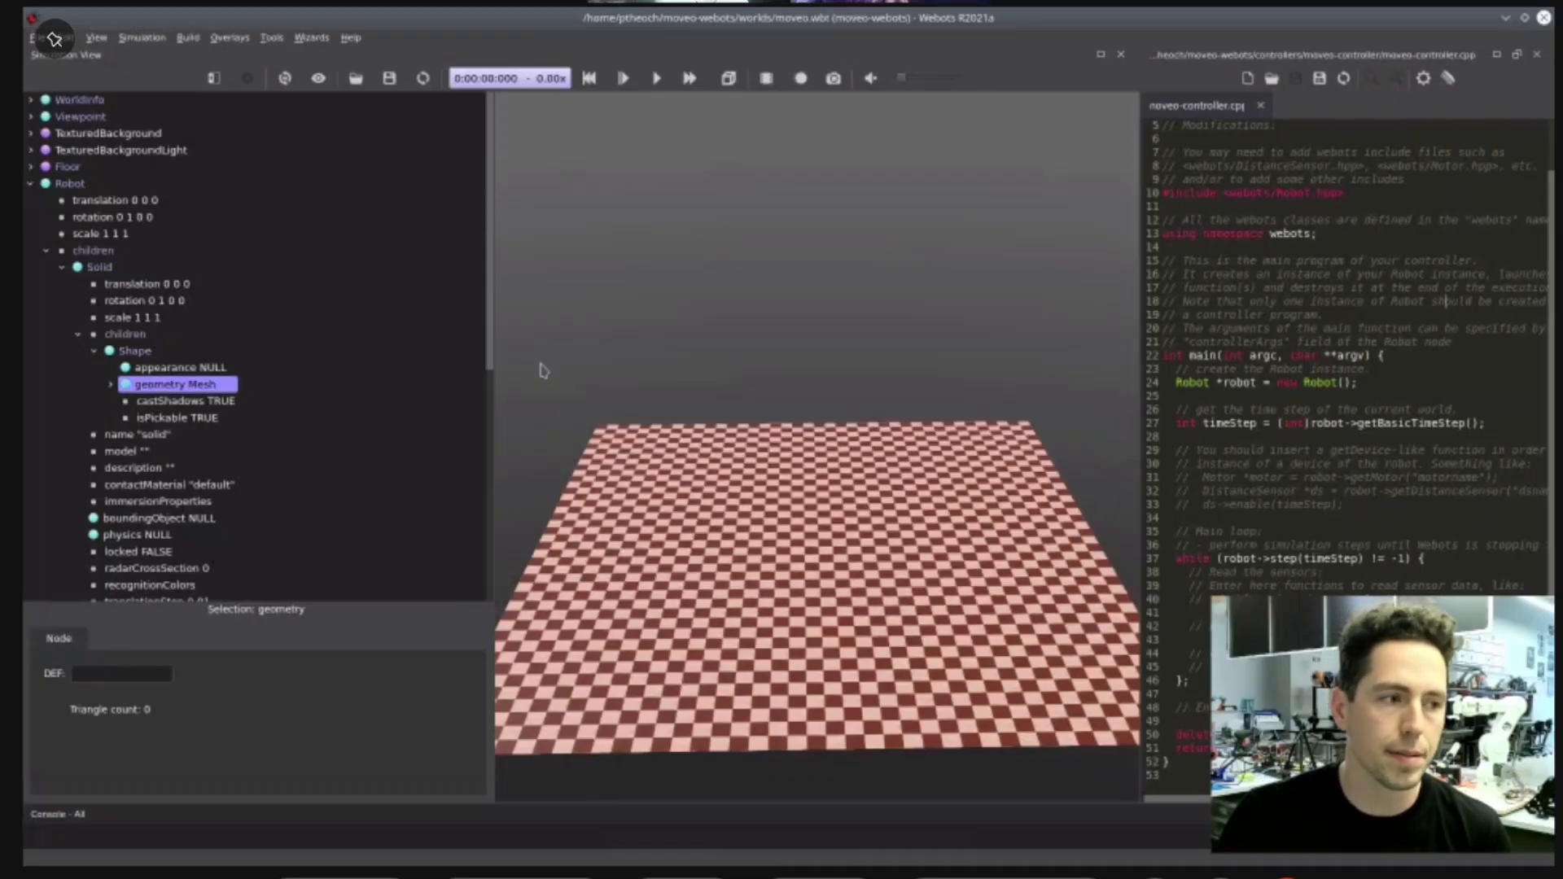
# - Open the mesh file selection for the Mesh node's url and go to the home folder
pyautogui.click(112, 385)
pyautogui.click(158, 402)
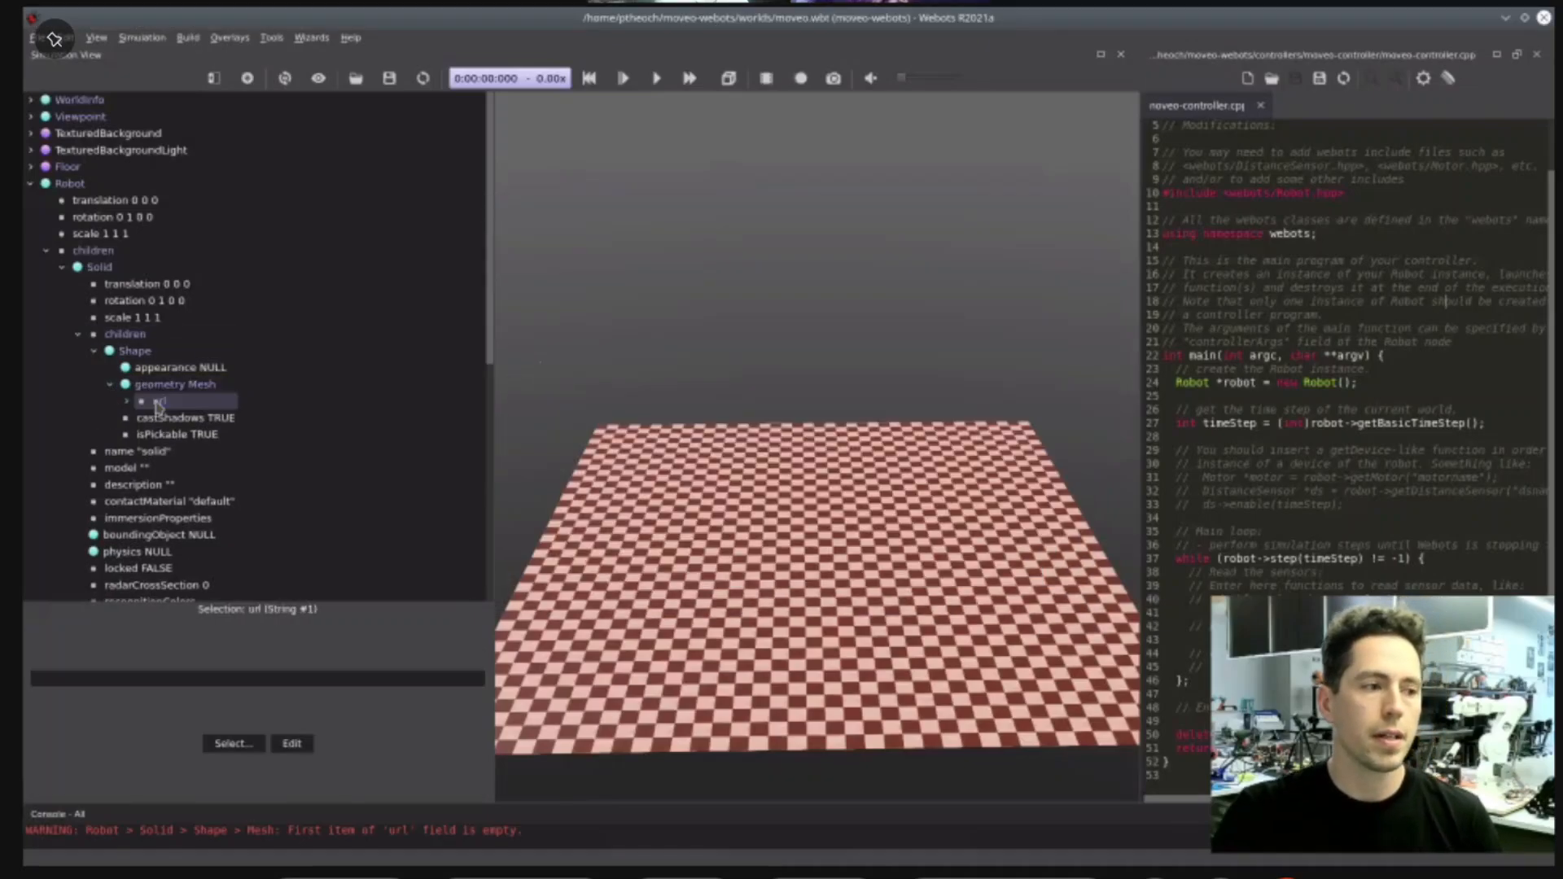
pyautogui.click(233, 743)
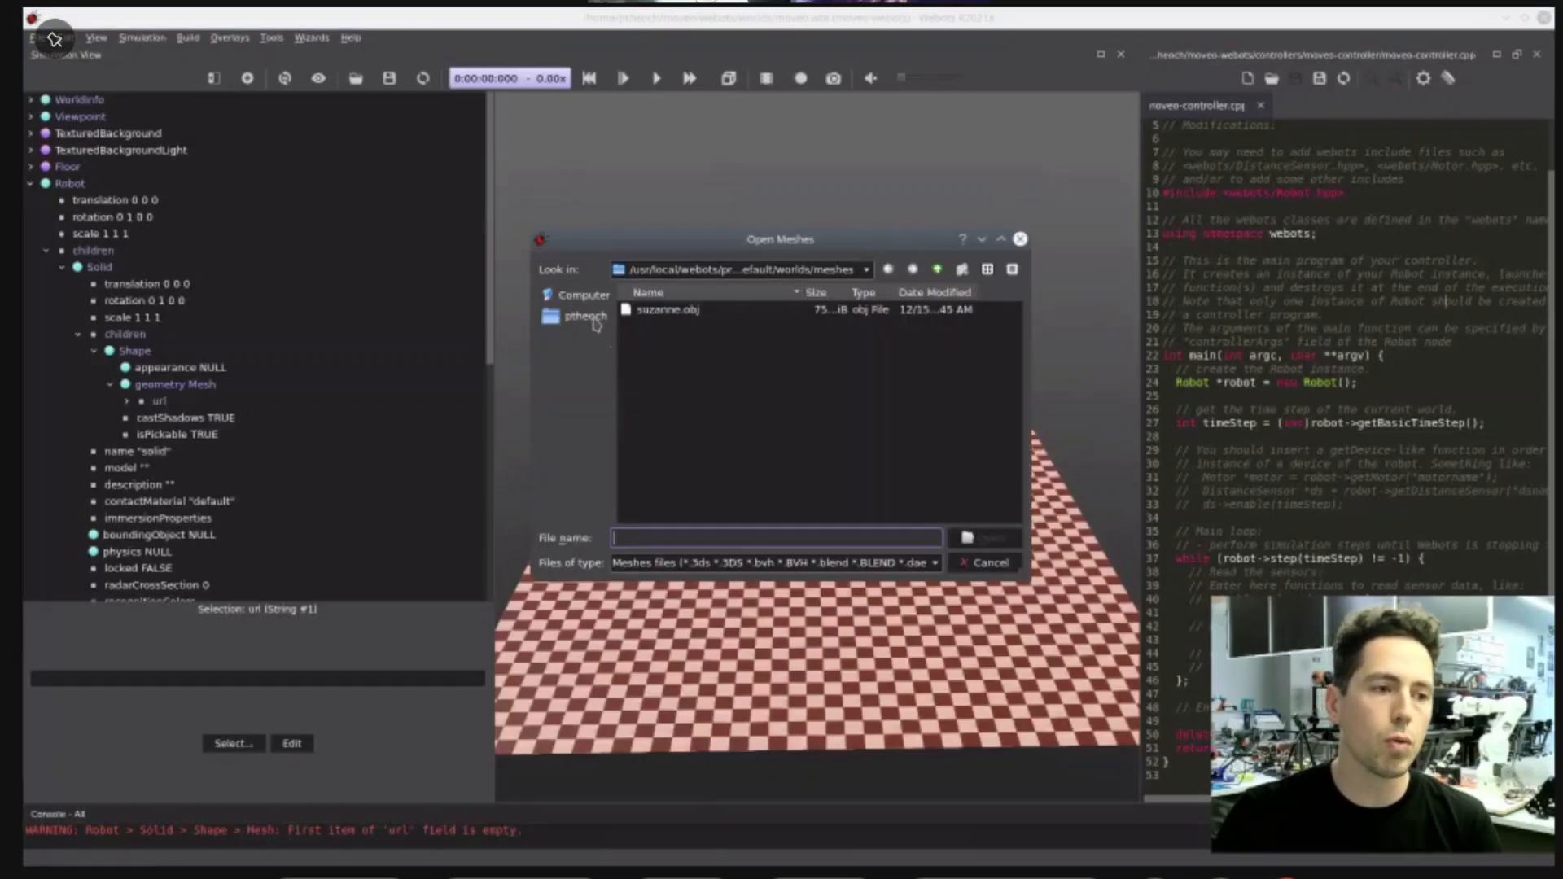
pyautogui.click(586, 316)
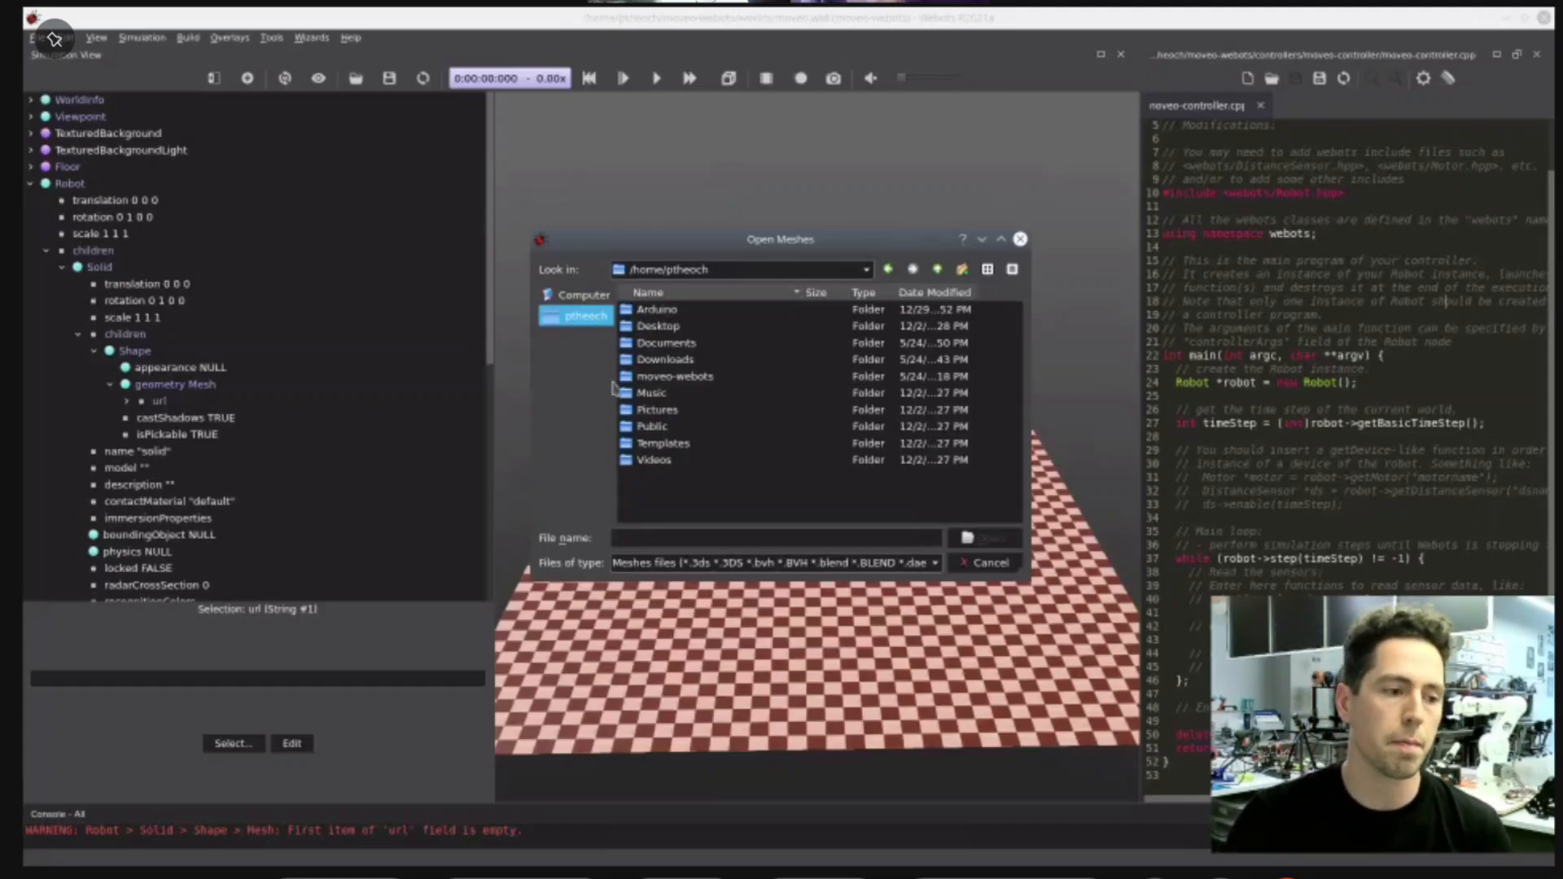
# - Switch to the Dolphin file manager and copy the res/meshes folder into worlds and gripper.proto into the project's top-level protos folder
pyautogui.hotkey('alt', 'Tab')
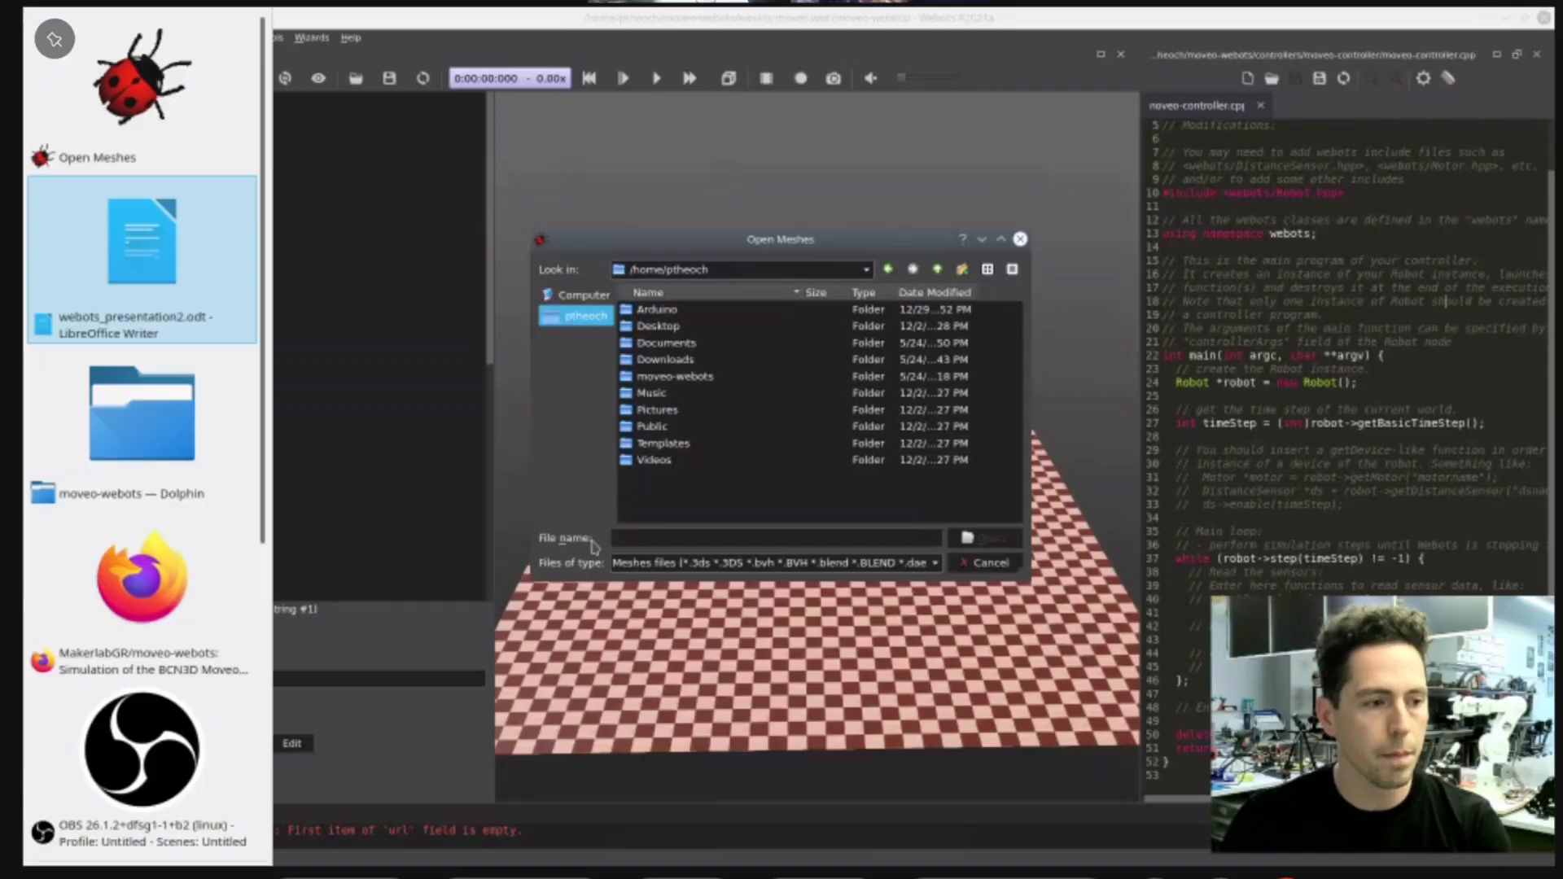
pyautogui.hotkey('alt', 'Tab')
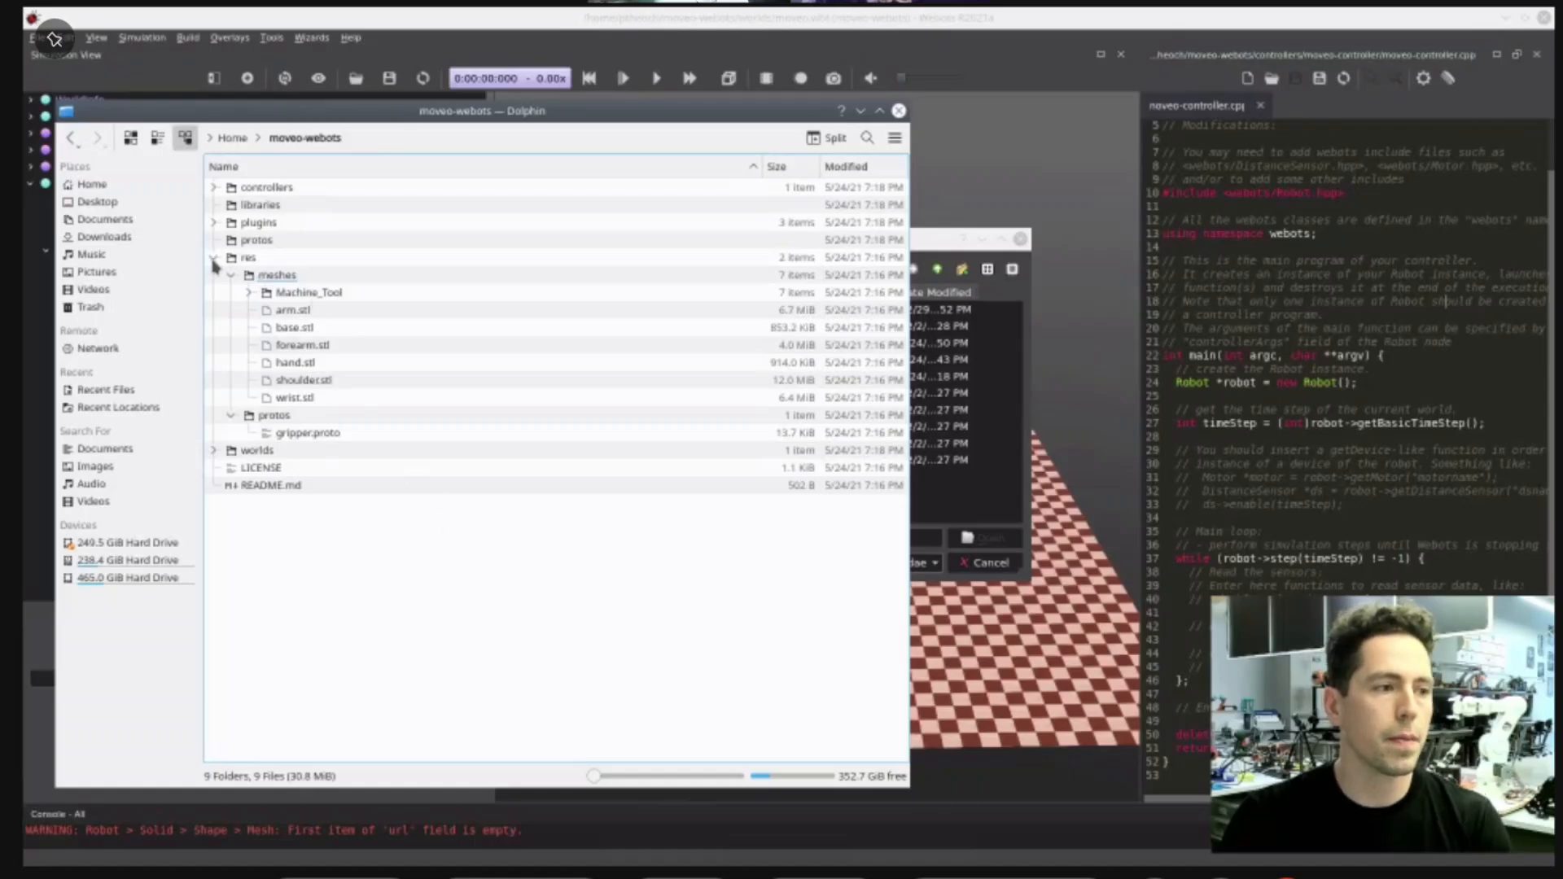
pyautogui.click(272, 276)
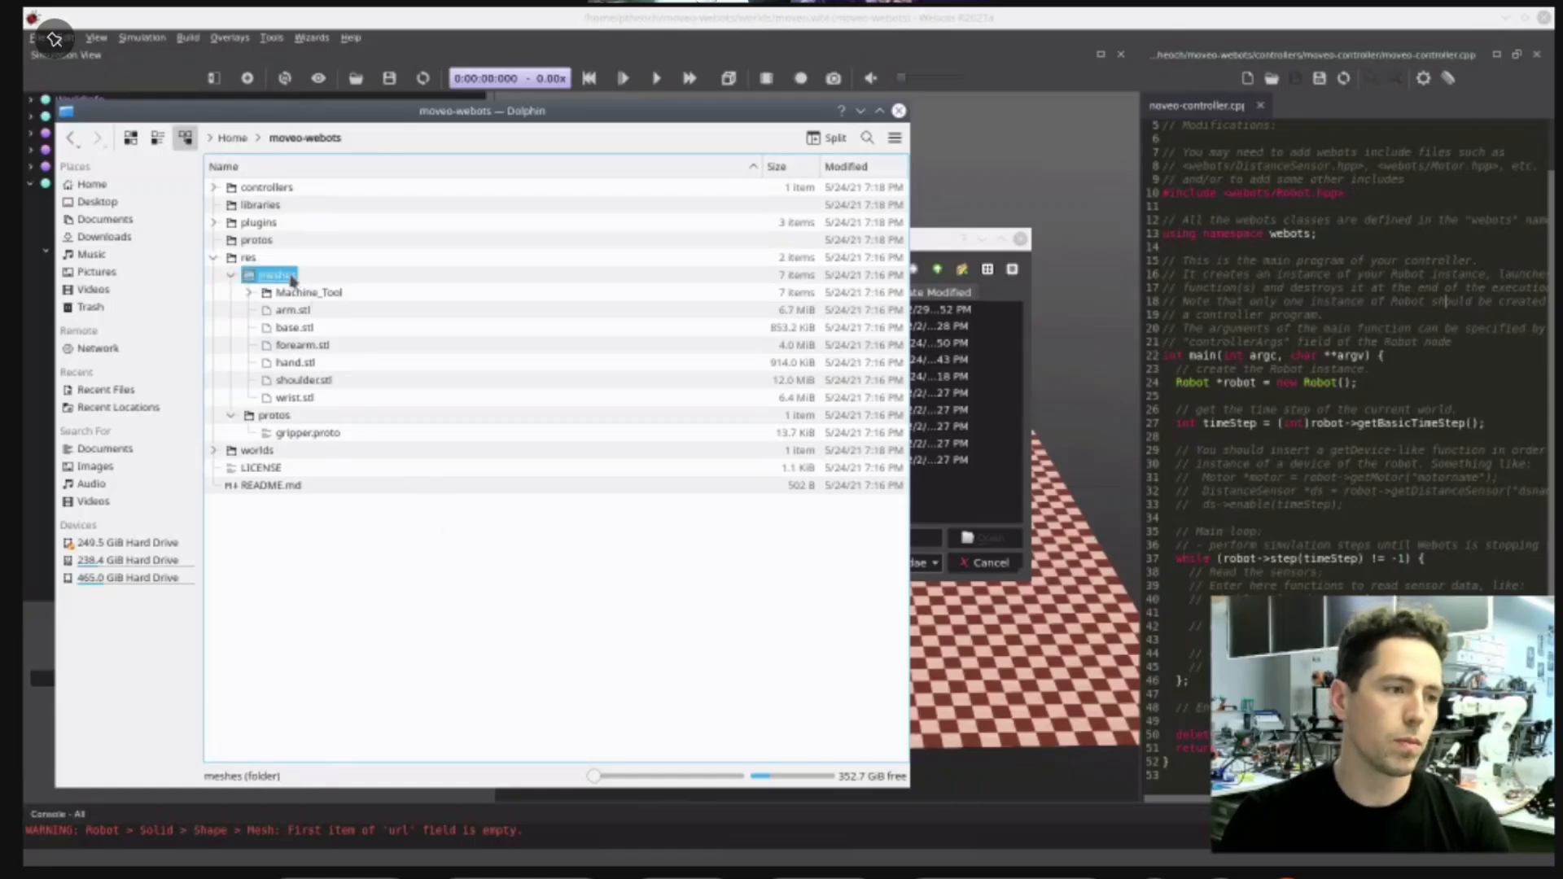
pyautogui.moveTo(292, 281); pyautogui.dragTo(259, 453)
pyautogui.click(214, 450)
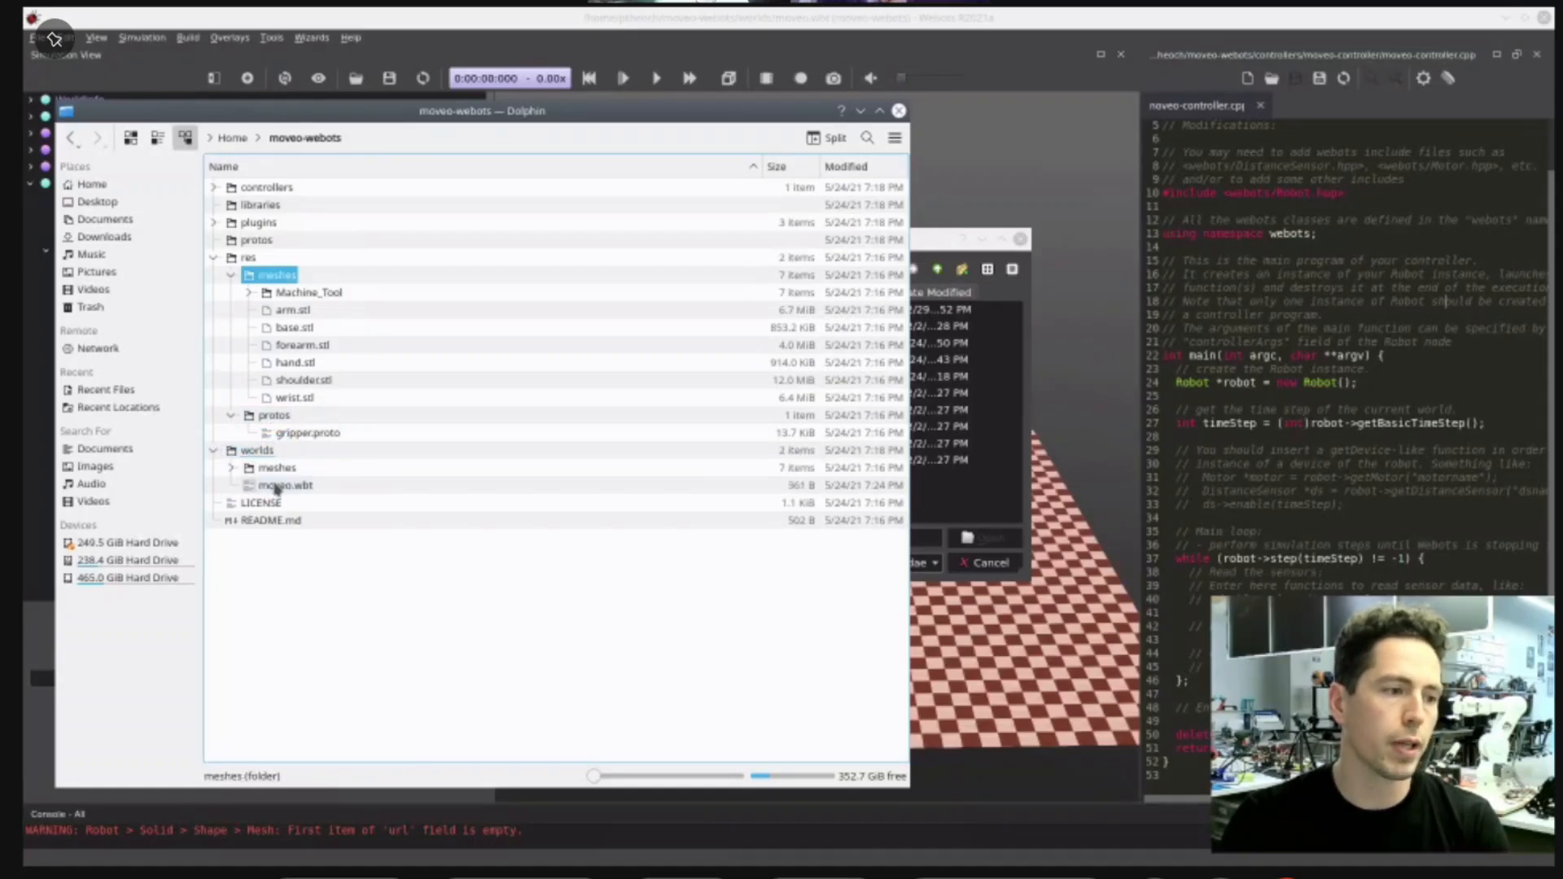
pyautogui.click(231, 275)
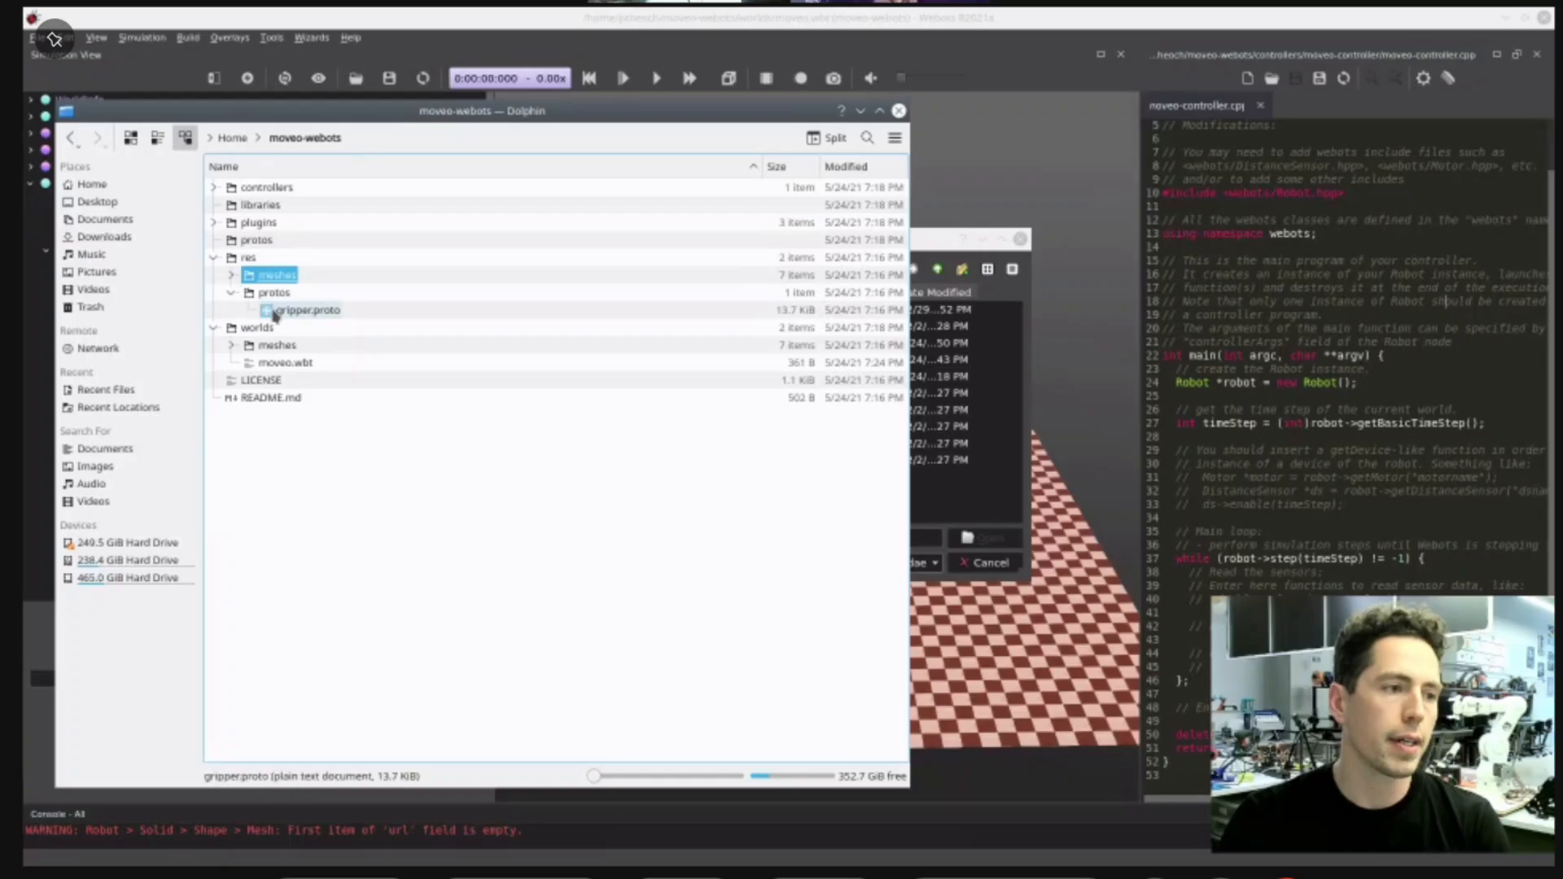
pyautogui.moveTo(335, 318); pyautogui.dragTo(255, 242)
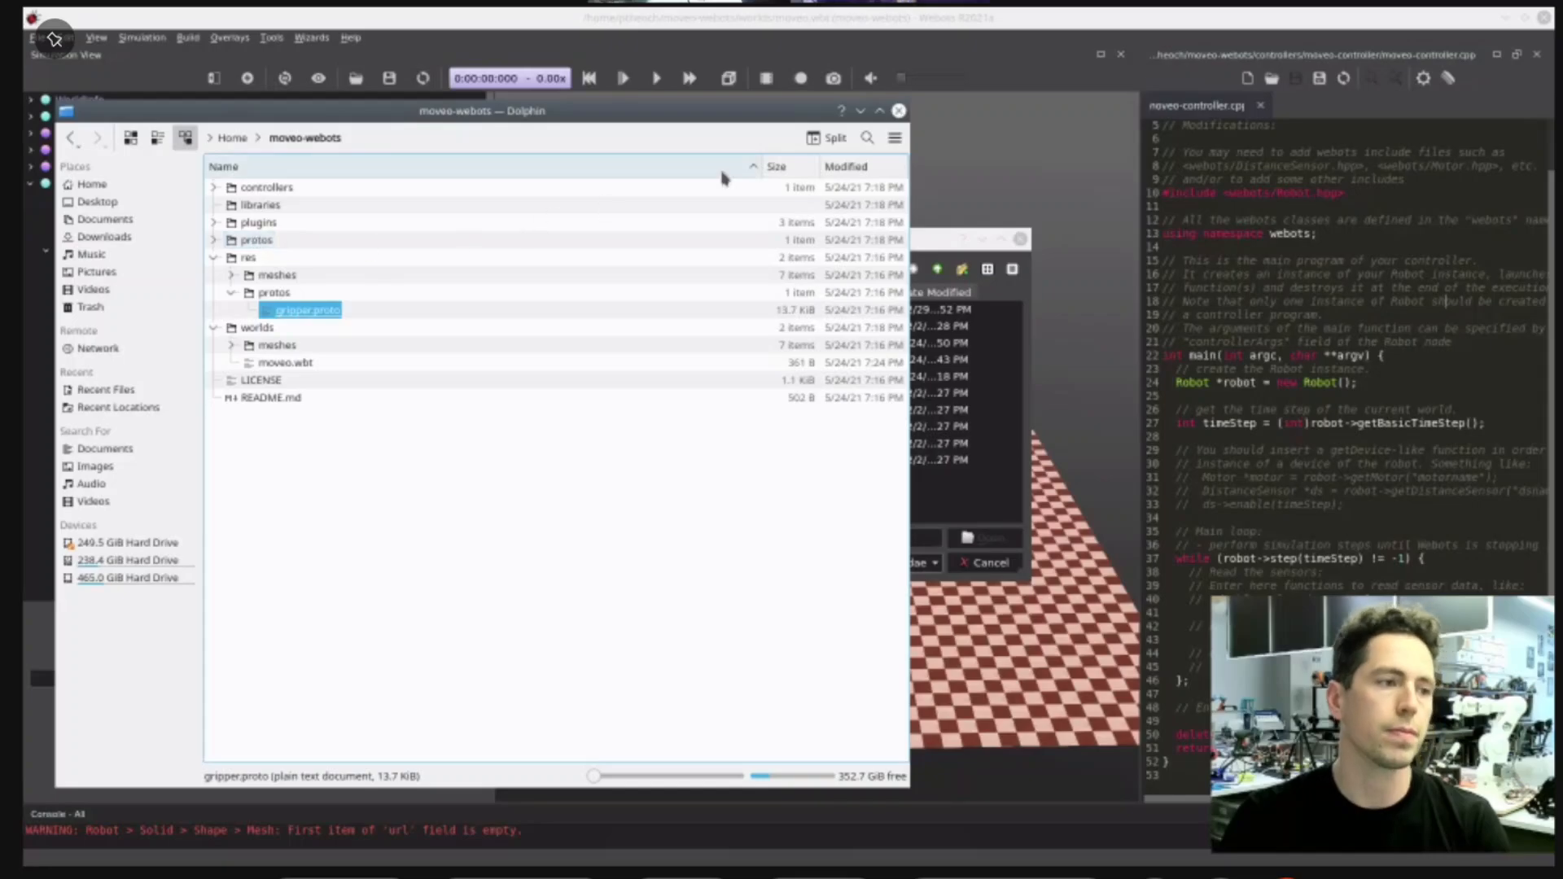
# - Return to the Webots mesh selection and load base.stl from moveo-webots/worlds/meshes as the Mesh url
pyautogui.click(928, 248)
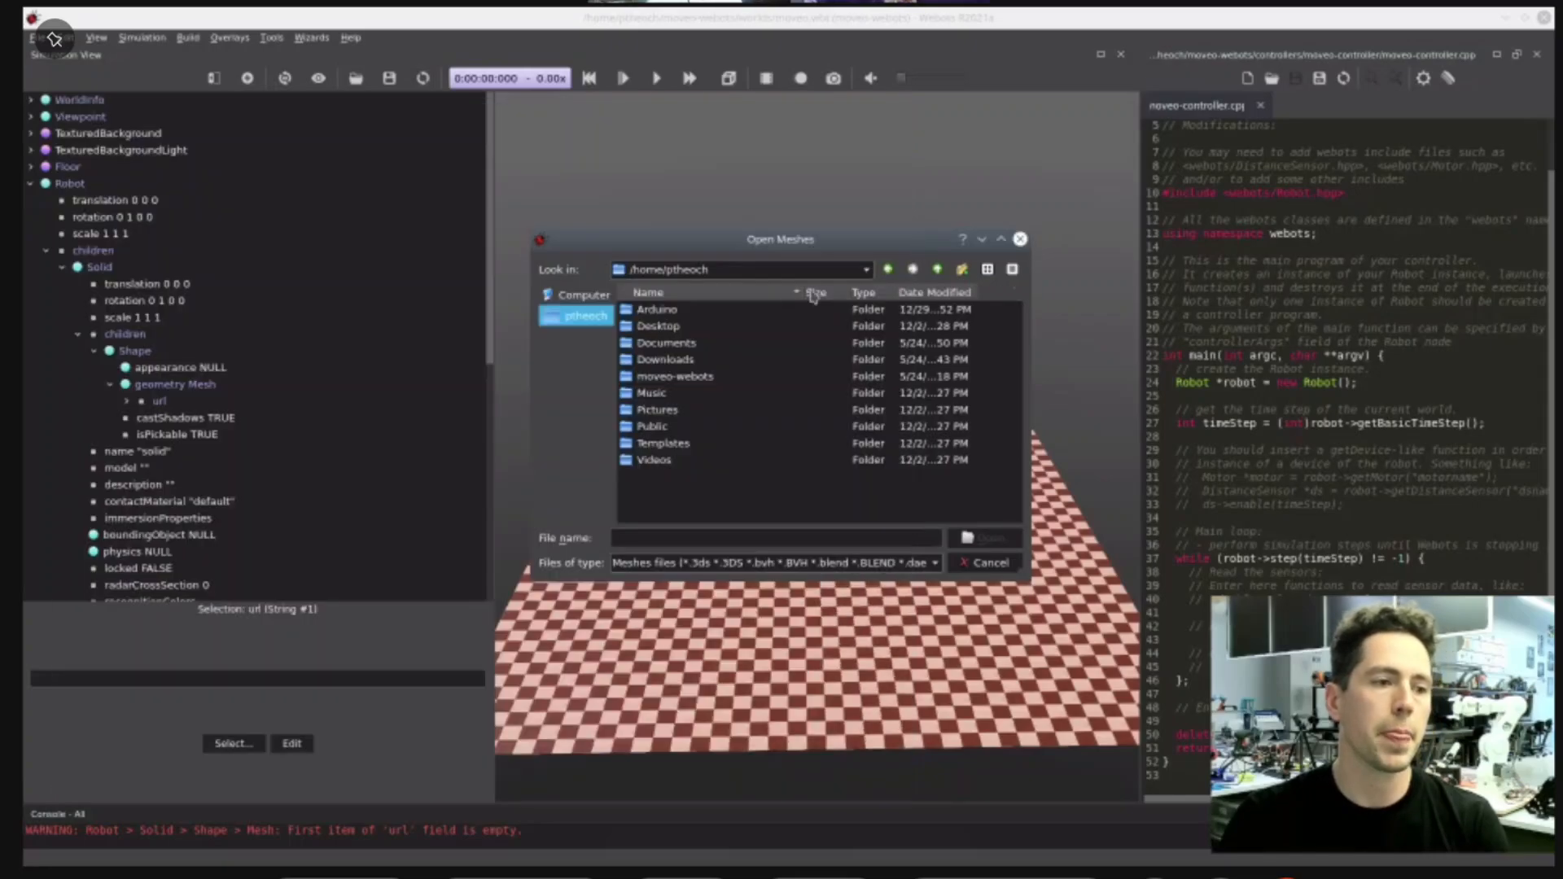
pyautogui.doubleClick(680, 376)
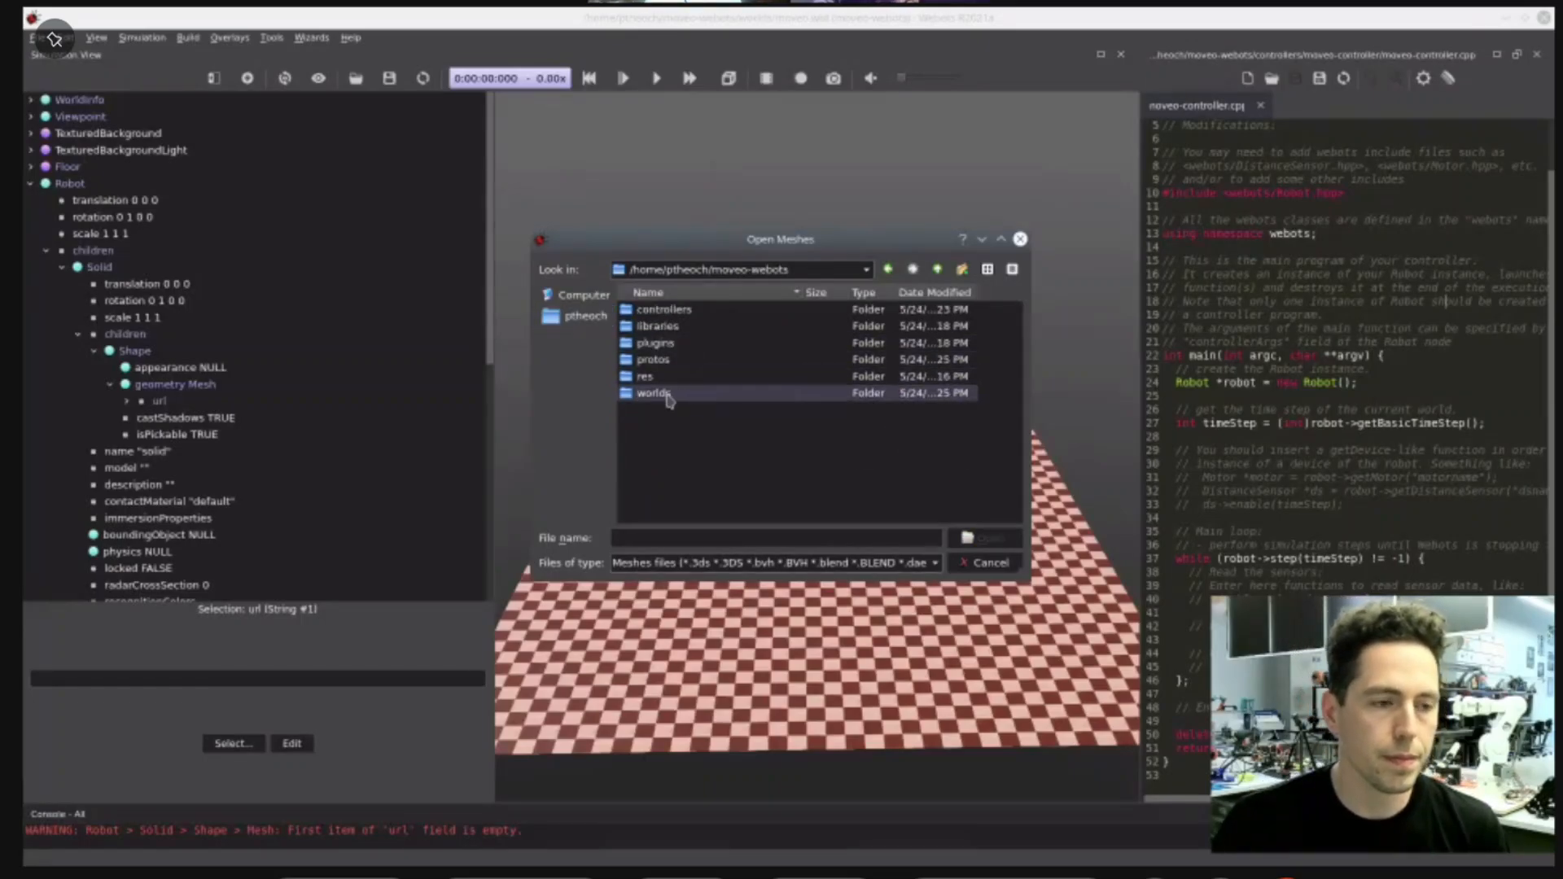
pyautogui.doubleClick(666, 395)
pyautogui.doubleClick(666, 314)
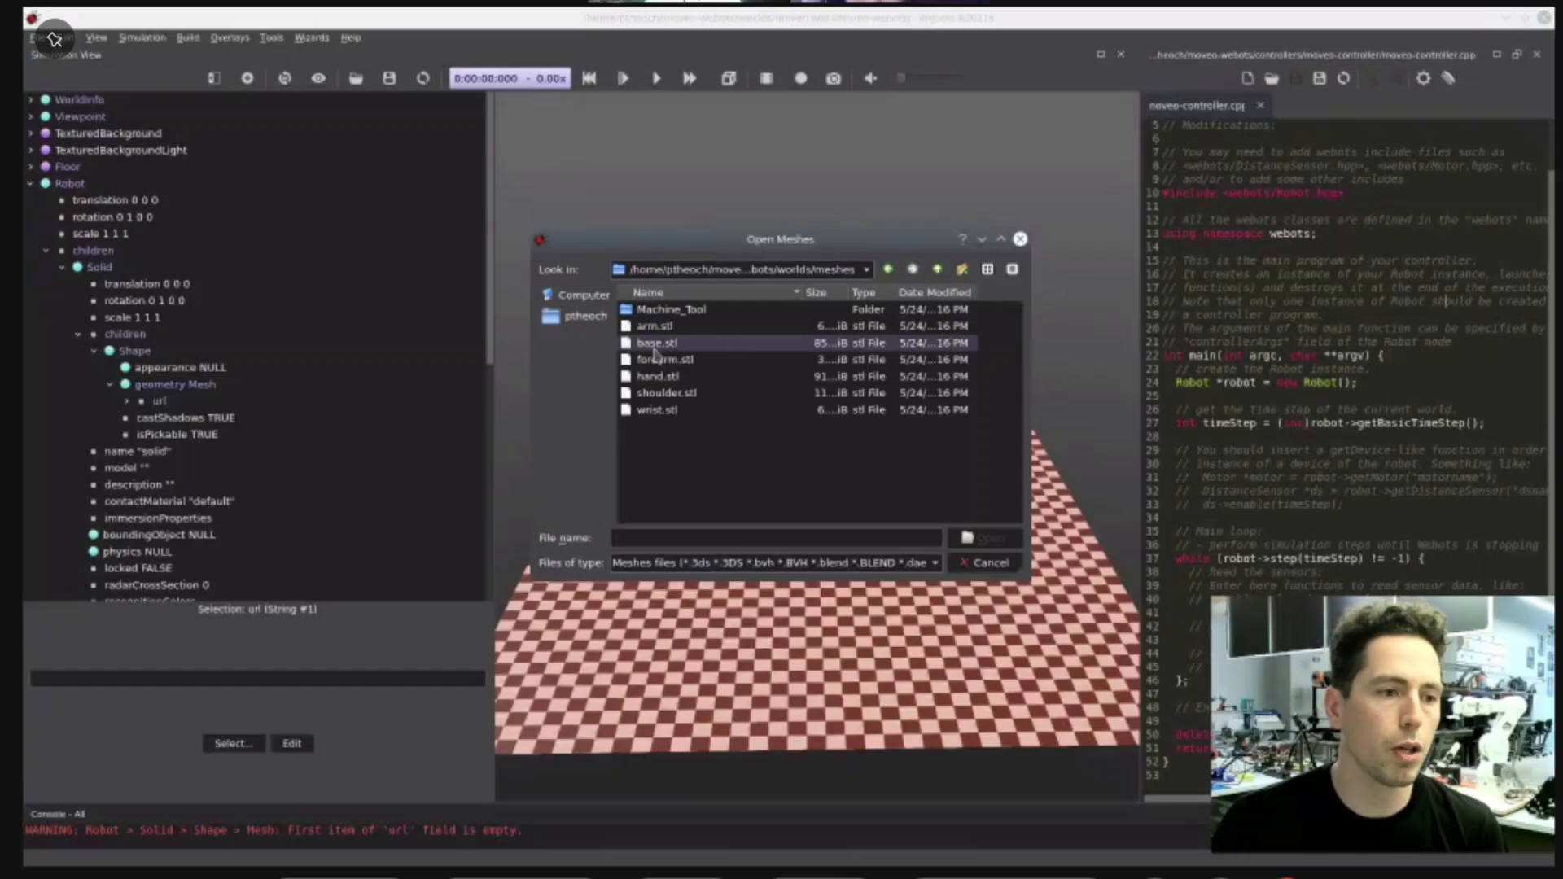
pyautogui.doubleClick(656, 344)
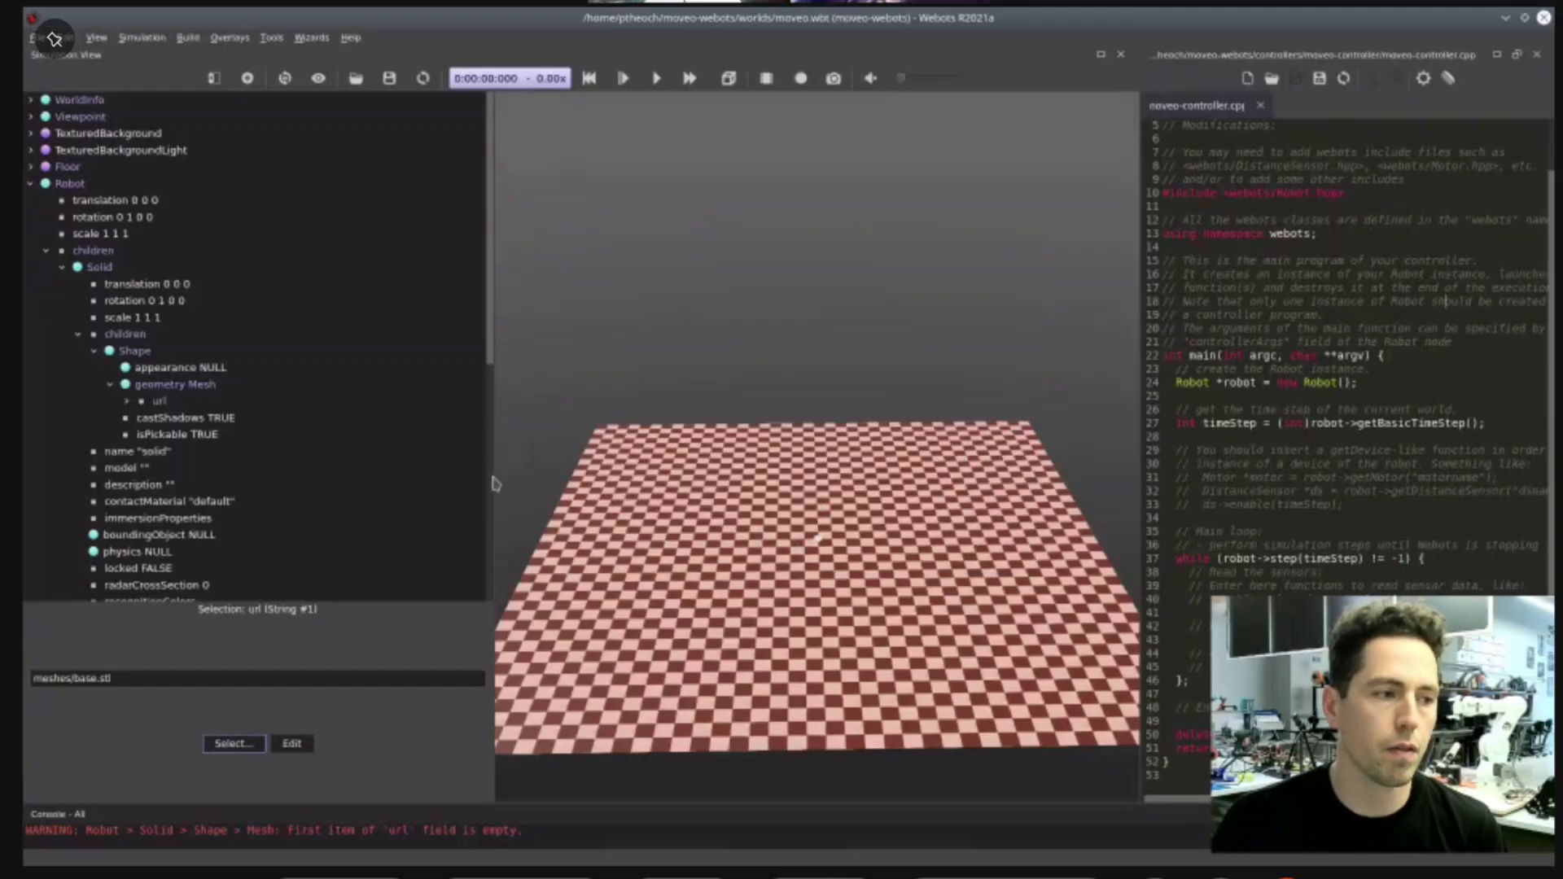
# - Assign a PBRAppearance base node to the Shape's appearance field
pyautogui.rightClick(137, 351)
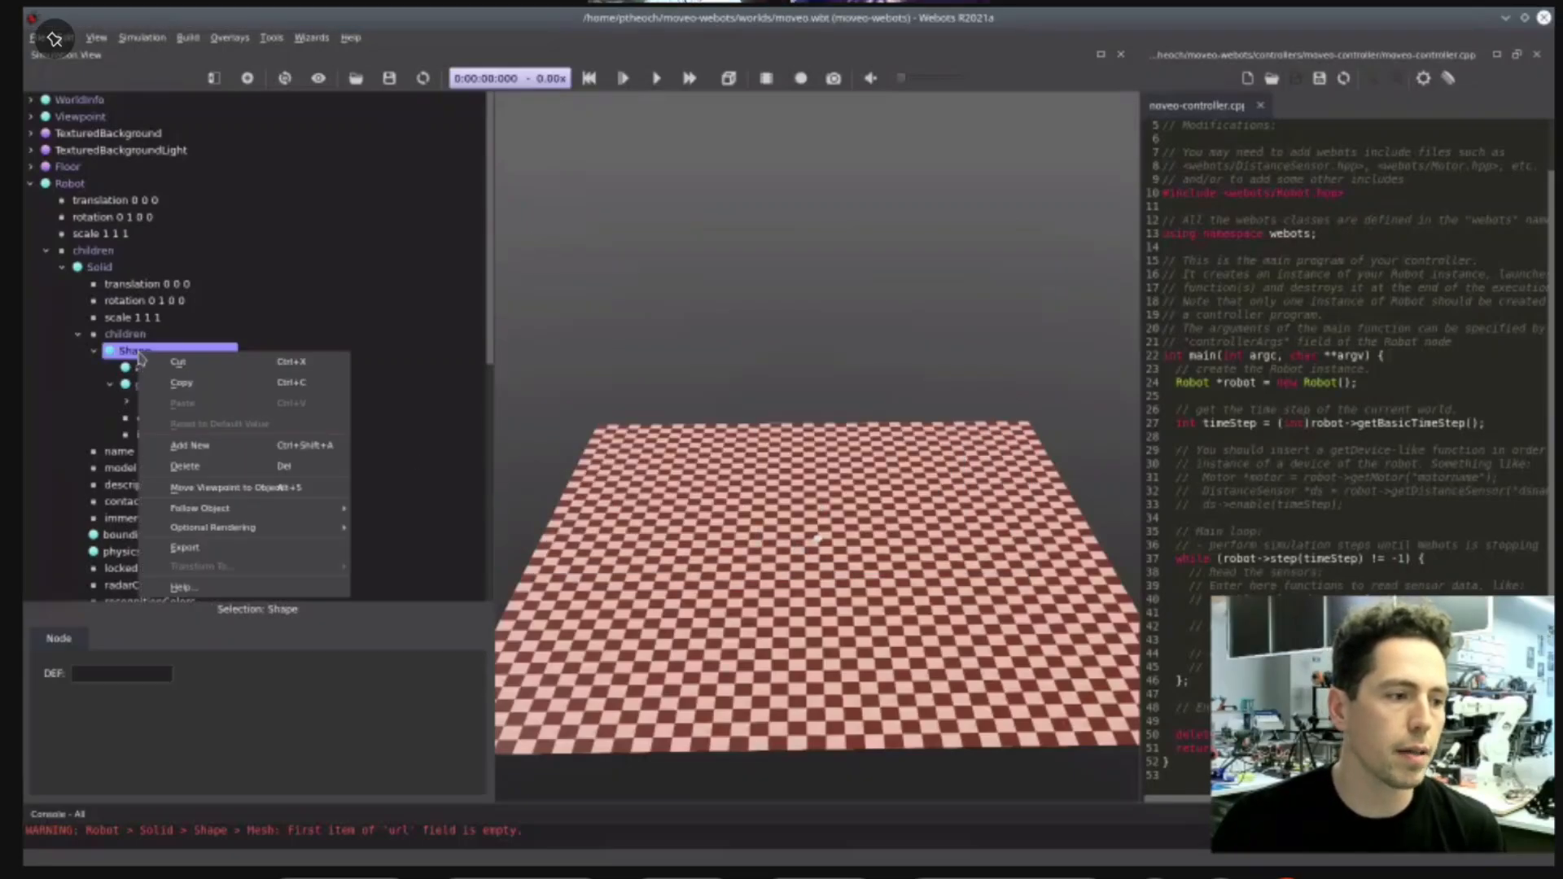
pyautogui.click(207, 489)
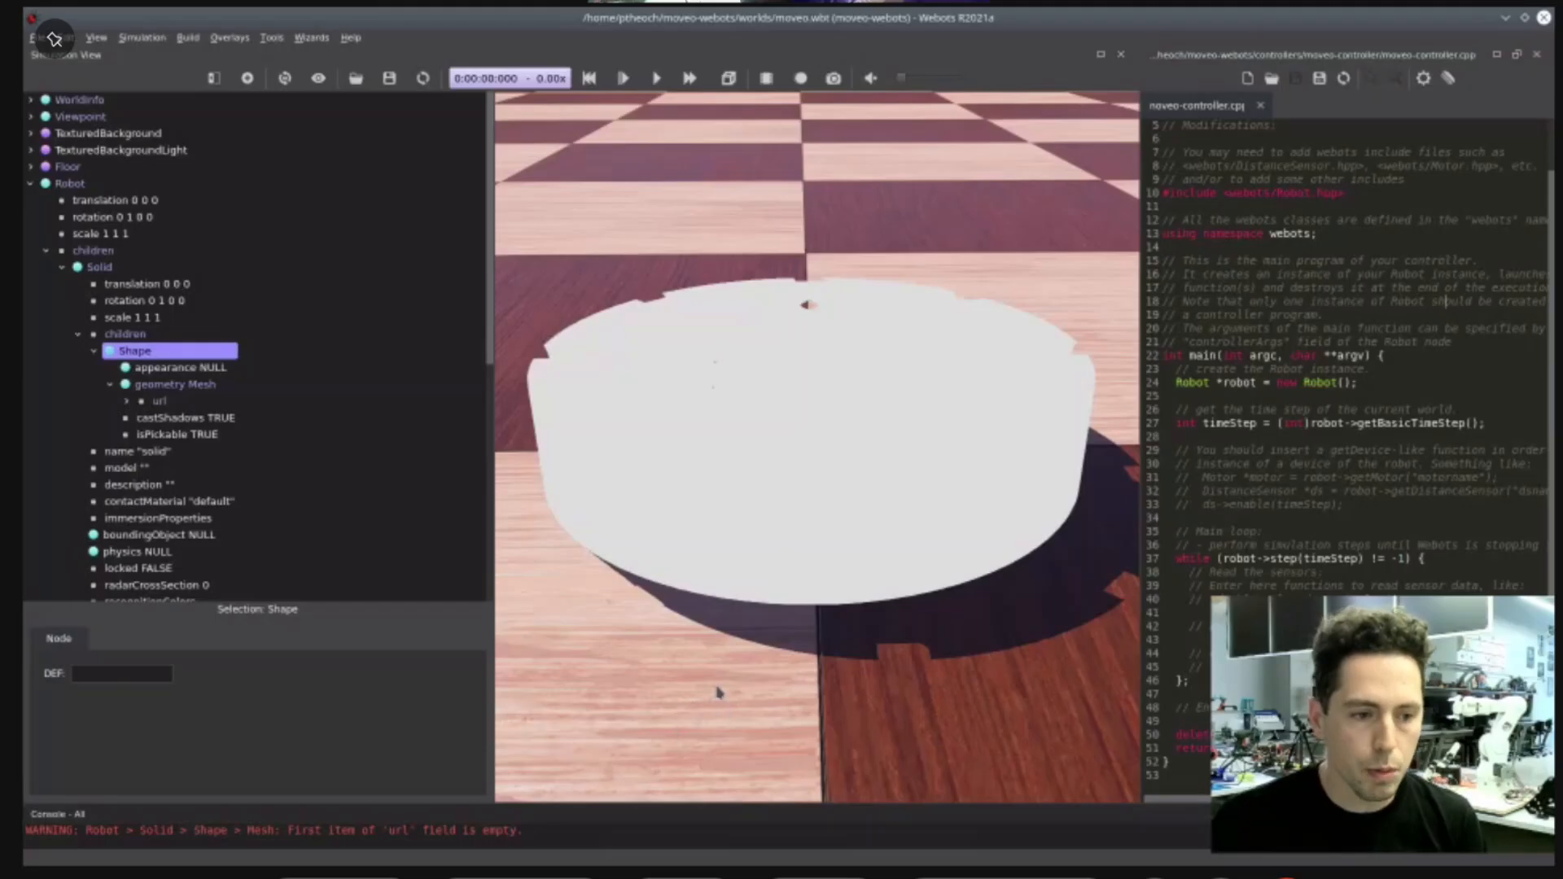
pyautogui.moveTo(727, 688)
pyautogui.mouseDown()
pyautogui.moveTo(764, 712)
pyautogui.moveTo(727, 712)
pyautogui.mouseUp()
pyautogui.doubleClick(176, 368)
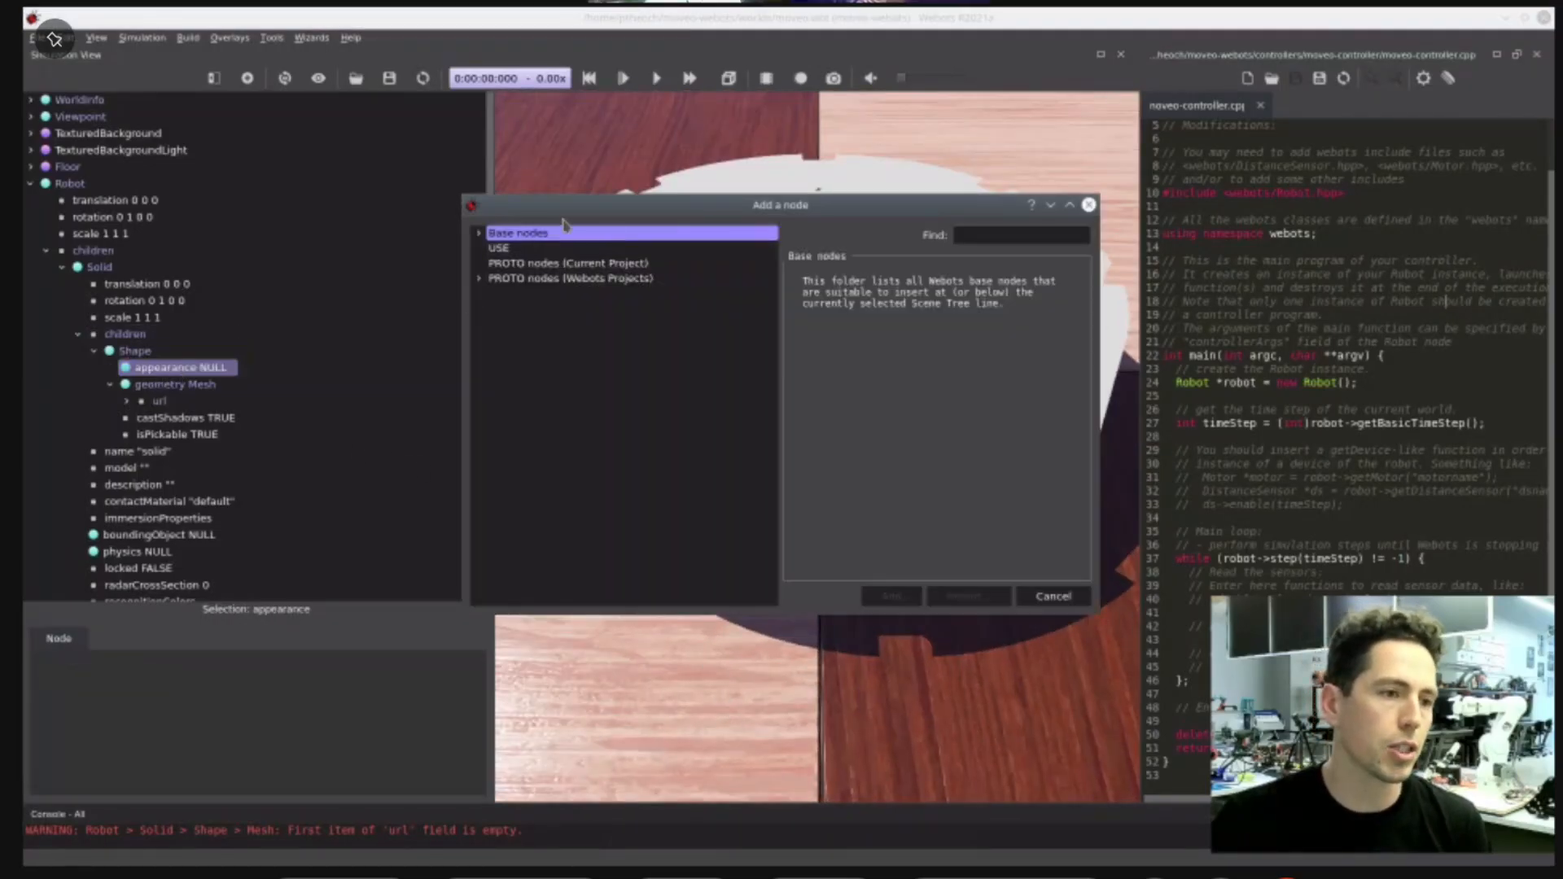
pyautogui.click(480, 233)
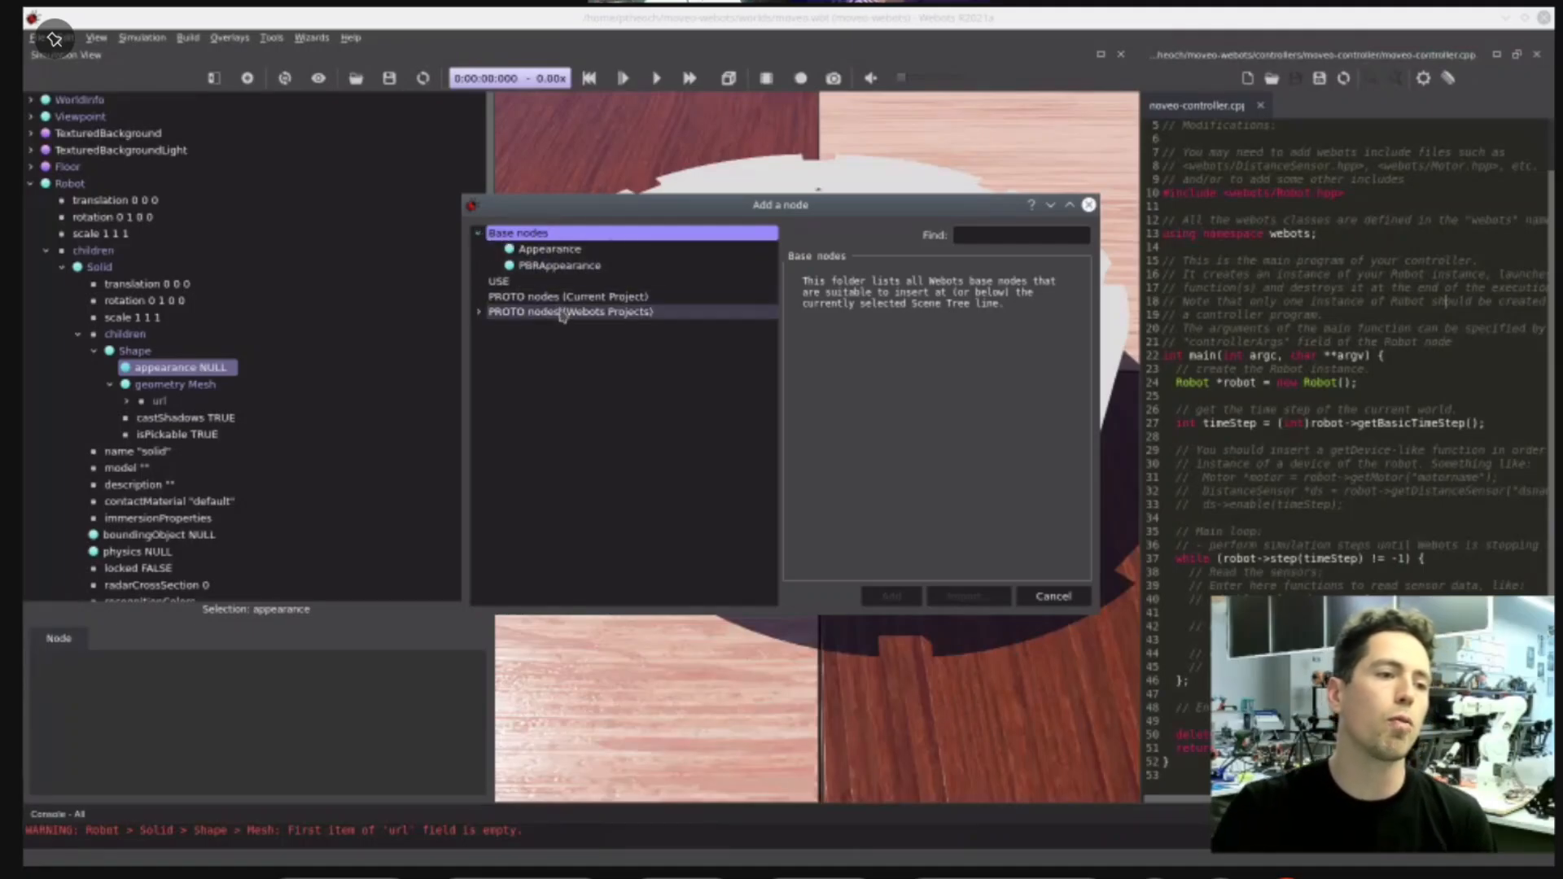
pyautogui.doubleClick(562, 266)
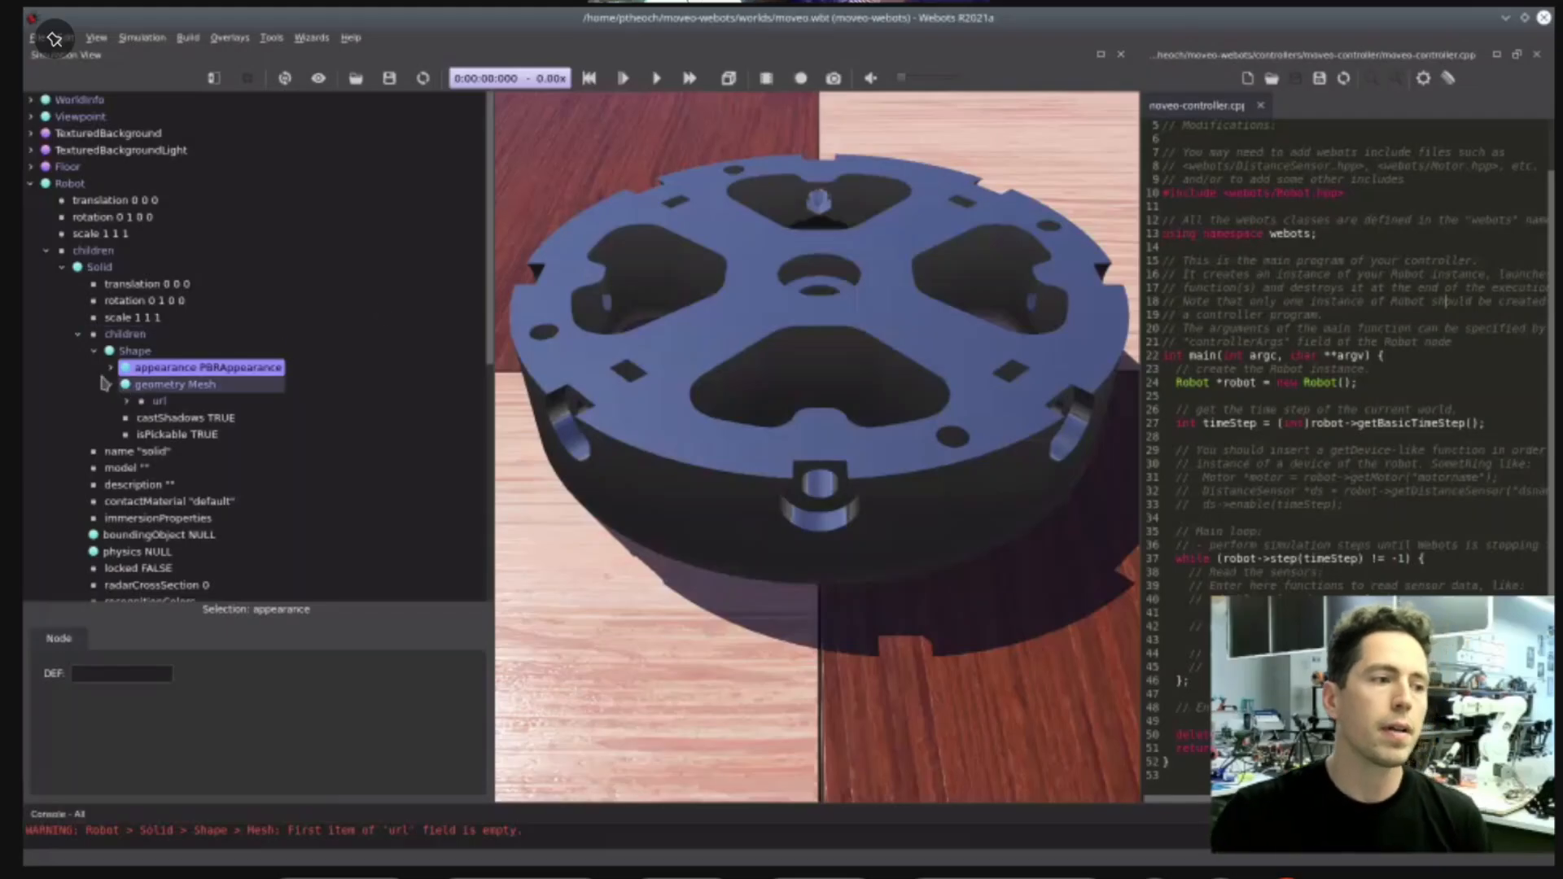
# - Expand the PBRAppearance node and set its metalness to 0
pyautogui.click(112, 367)
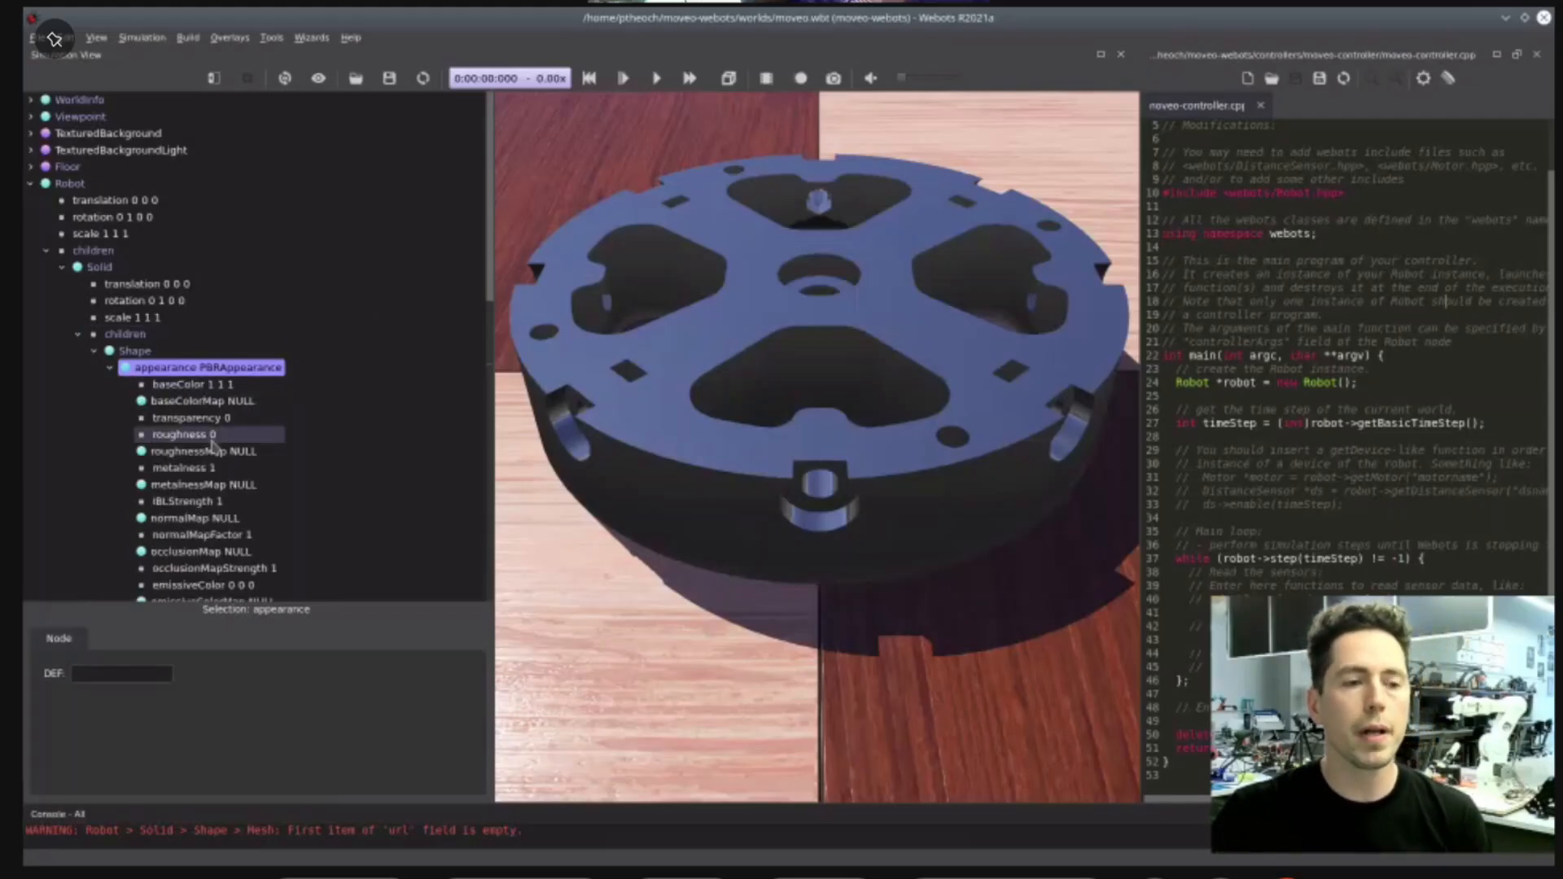
pyautogui.click(244, 487)
pyautogui.click(221, 452)
pyautogui.click(214, 469)
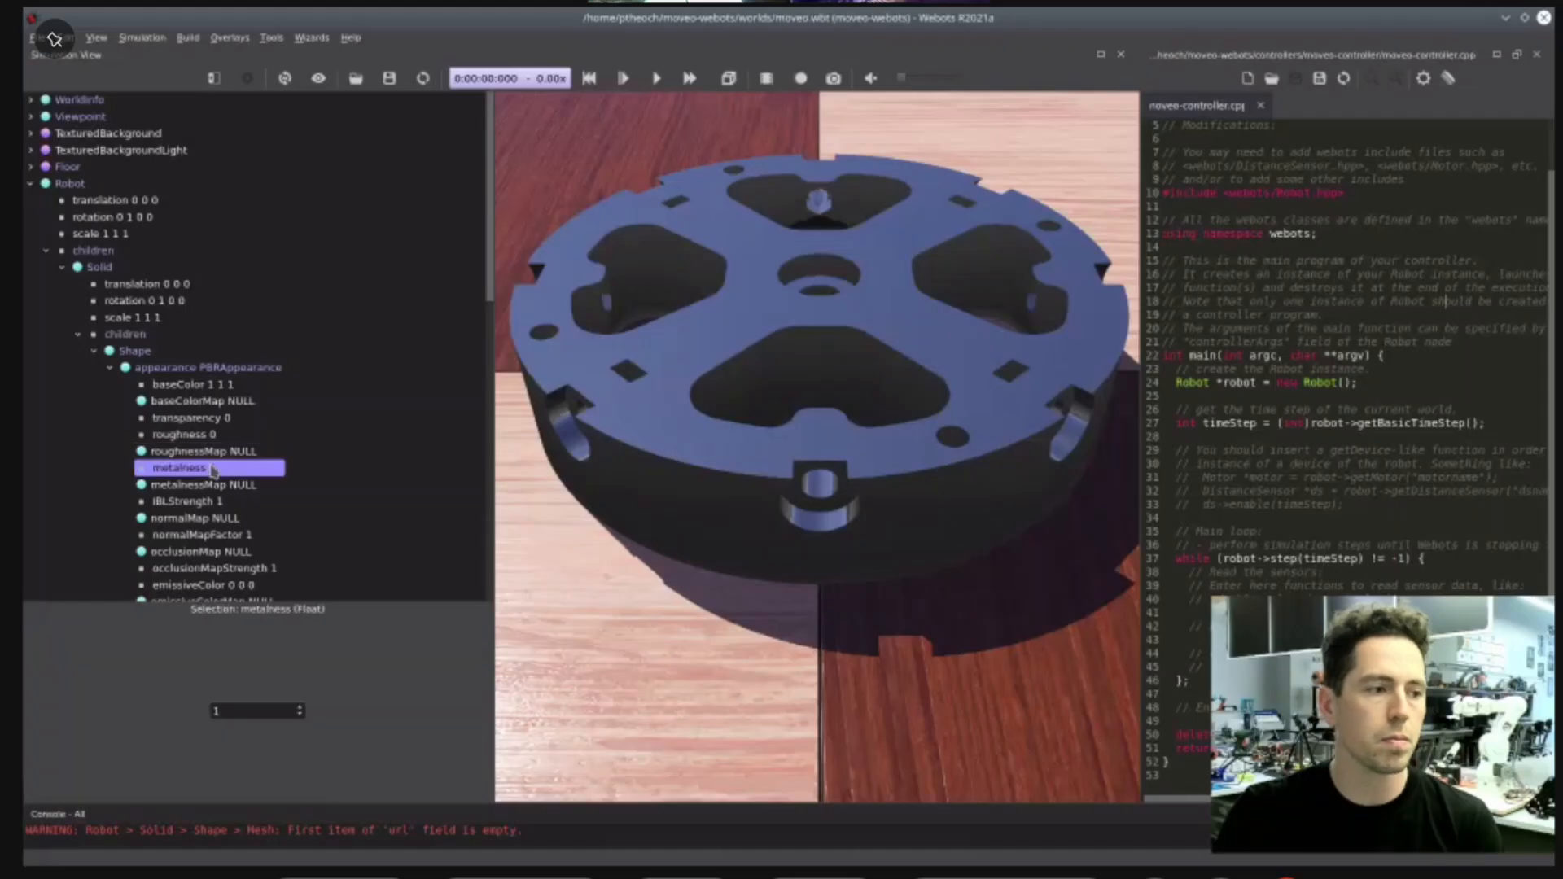
pyautogui.moveTo(774, 696); pyautogui.dragTo(384, 737)
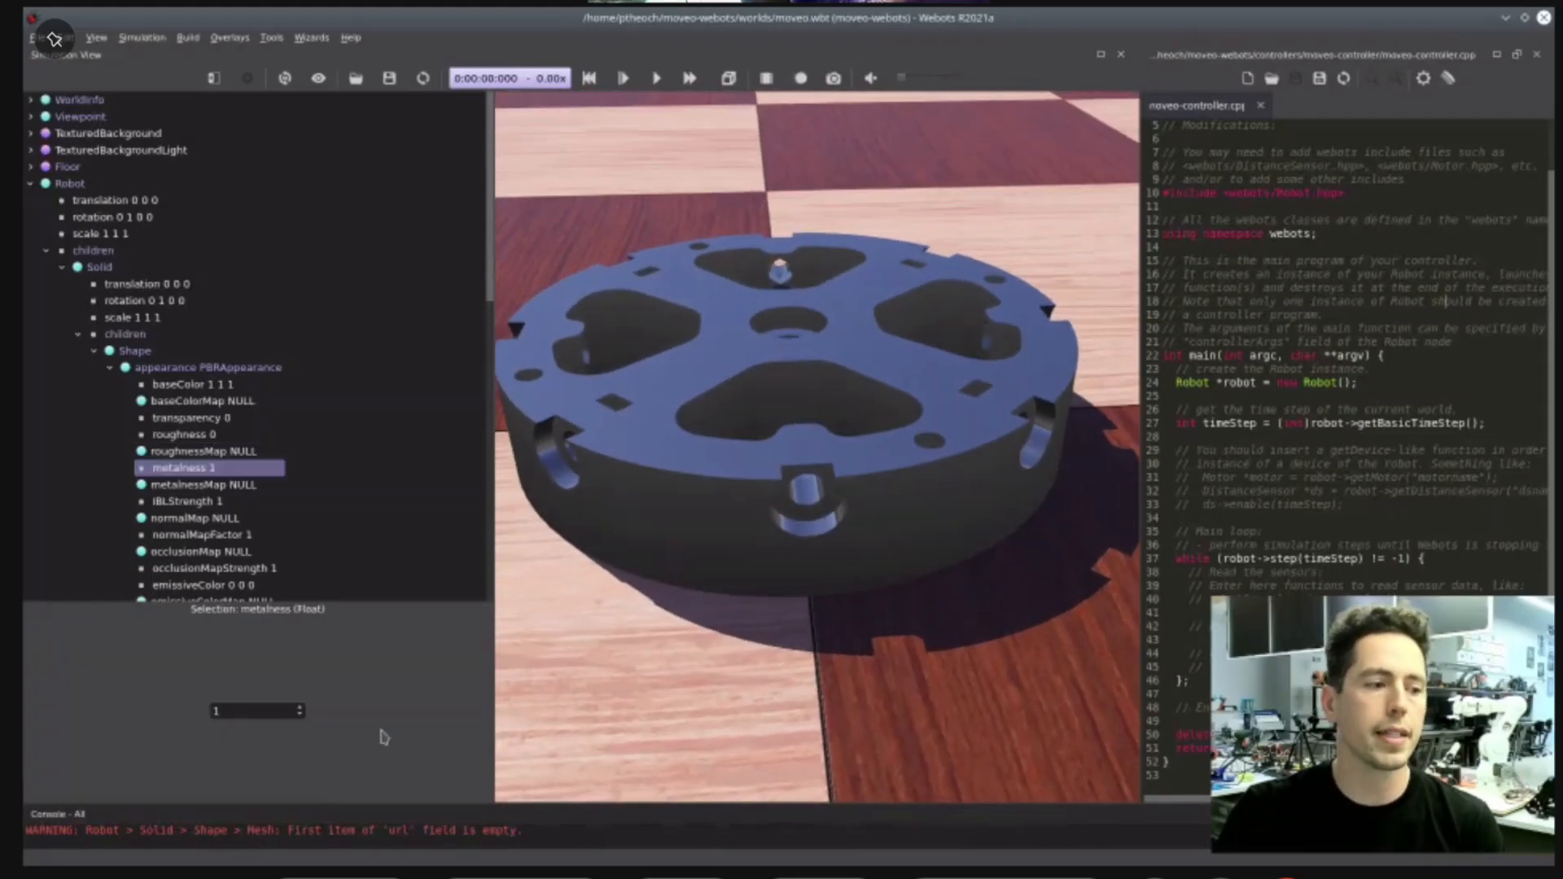
pyautogui.doubleClick(216, 710)
pyautogui.write('0')
pyautogui.press('Return')
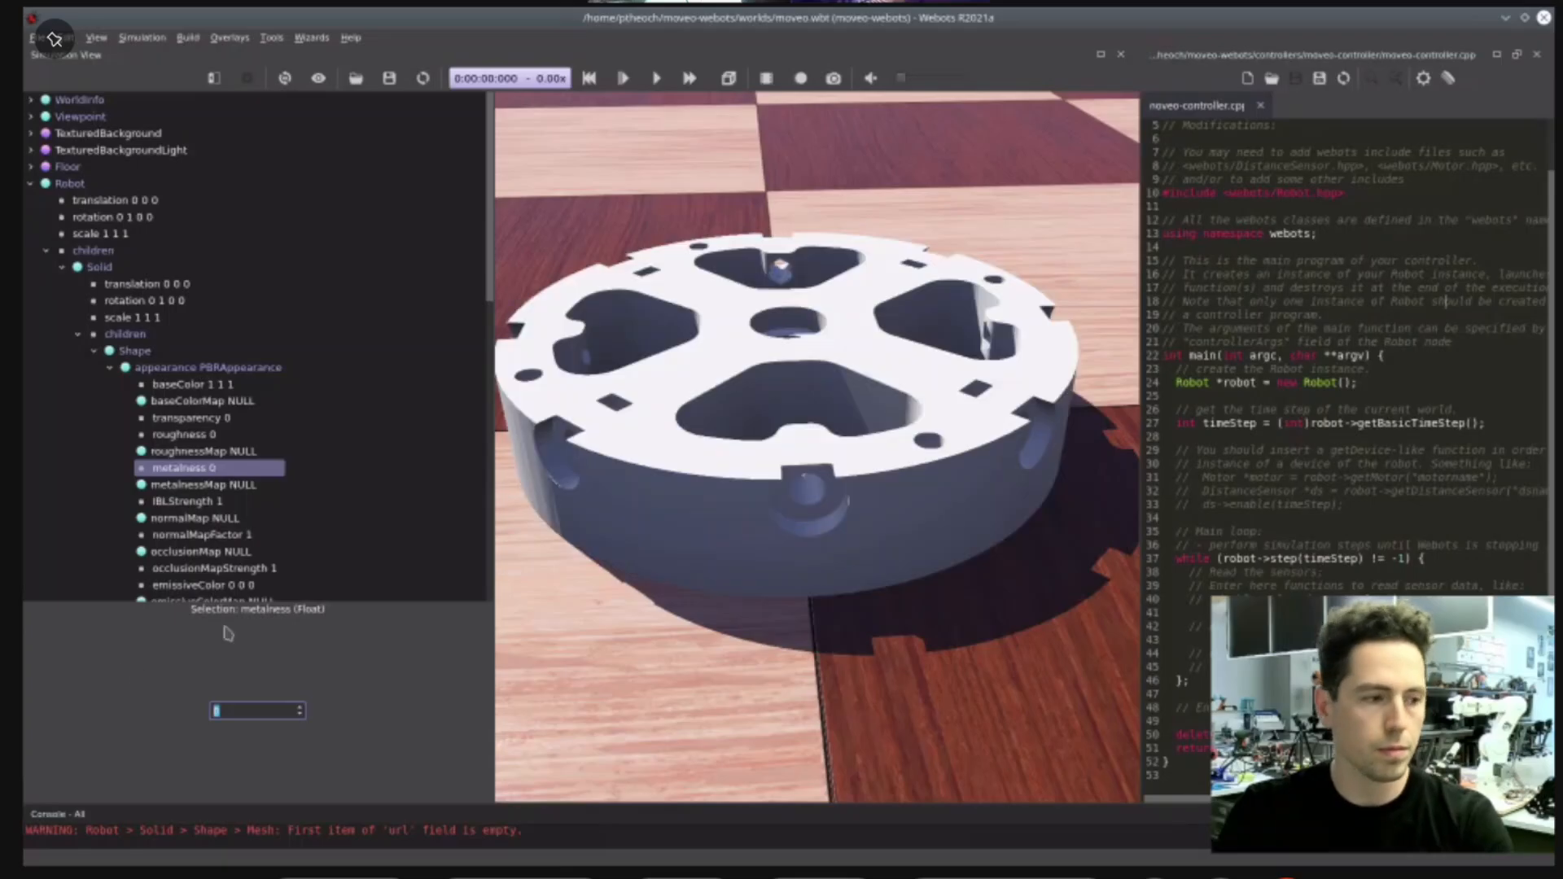
# - Set the roughness of the PBRAppearance node to 0.6
pyautogui.click(173, 436)
pyautogui.doubleClick(232, 710)
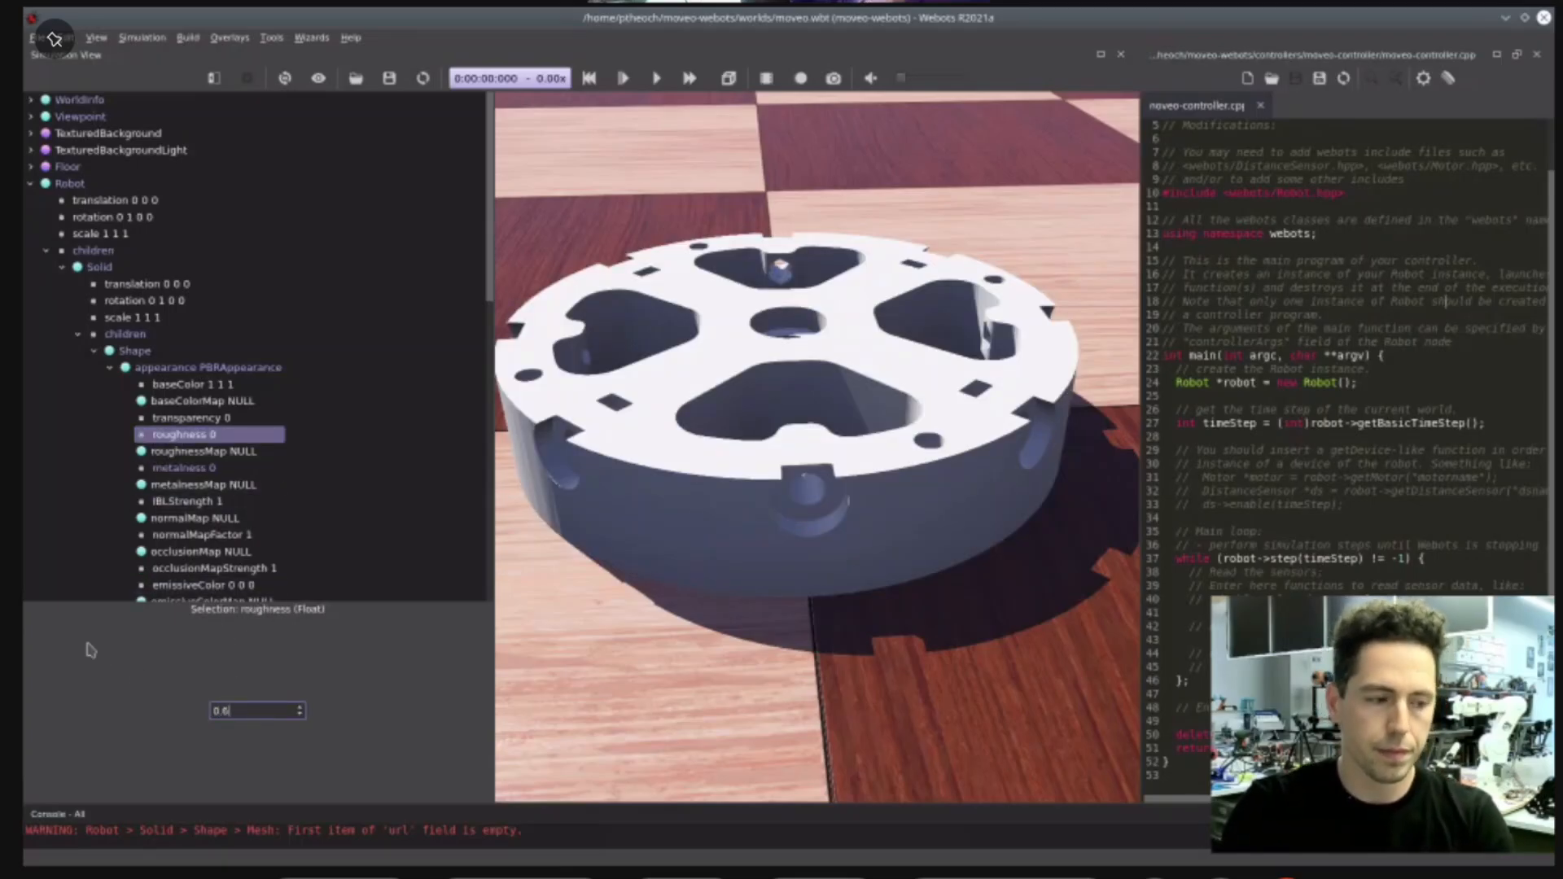
pyautogui.press('Return')
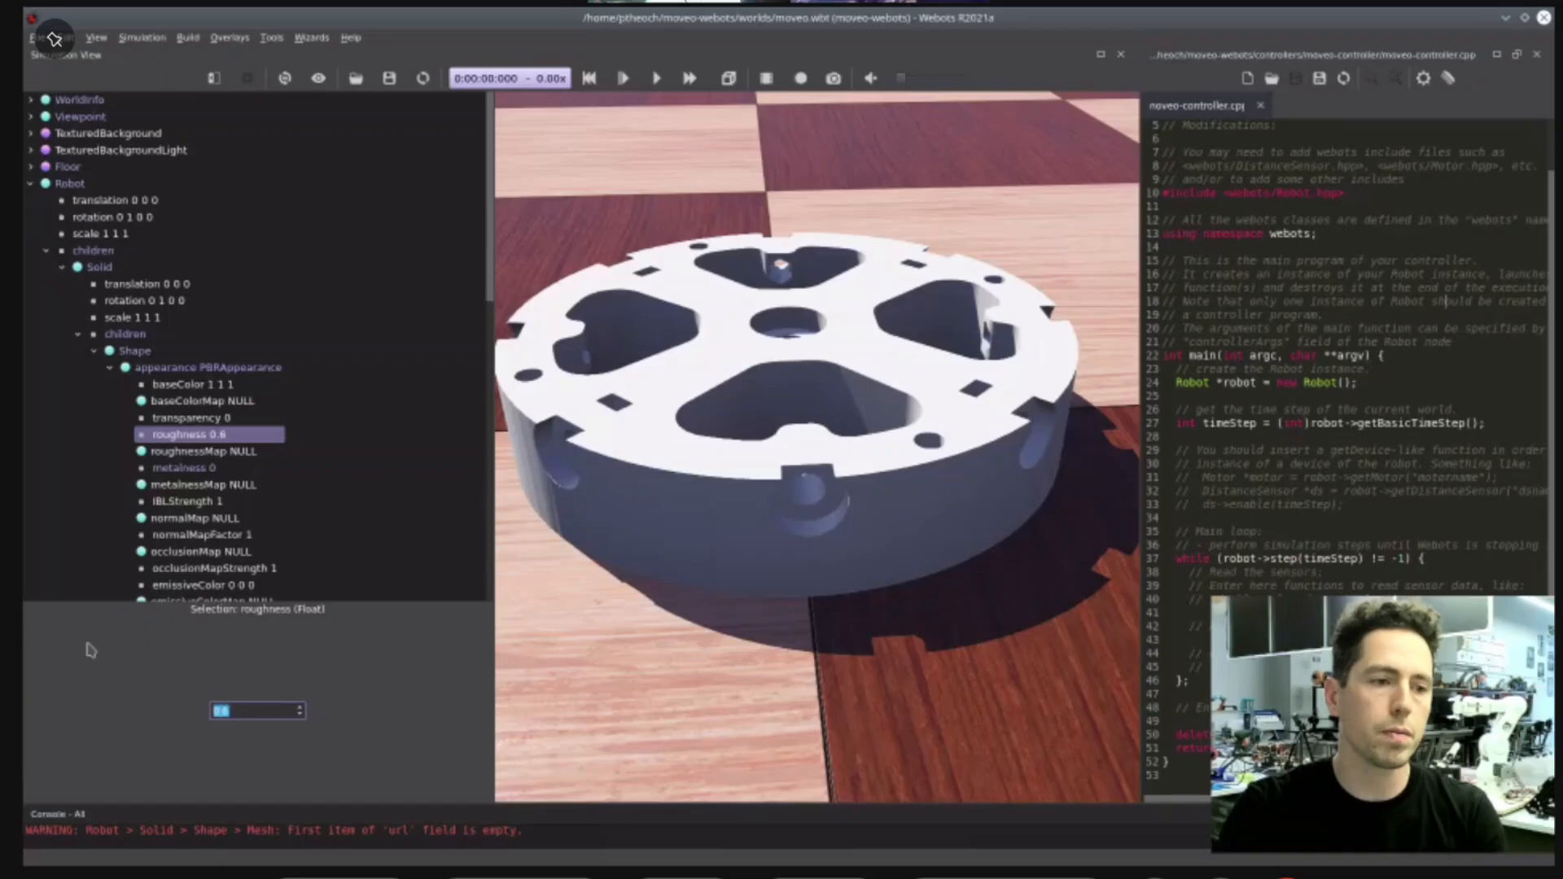
# - Change the baseColor of the PBRAppearance node to the basic orange #ff5500
pyautogui.press('Up')
pyautogui.press('Up')
pyautogui.press('Up')
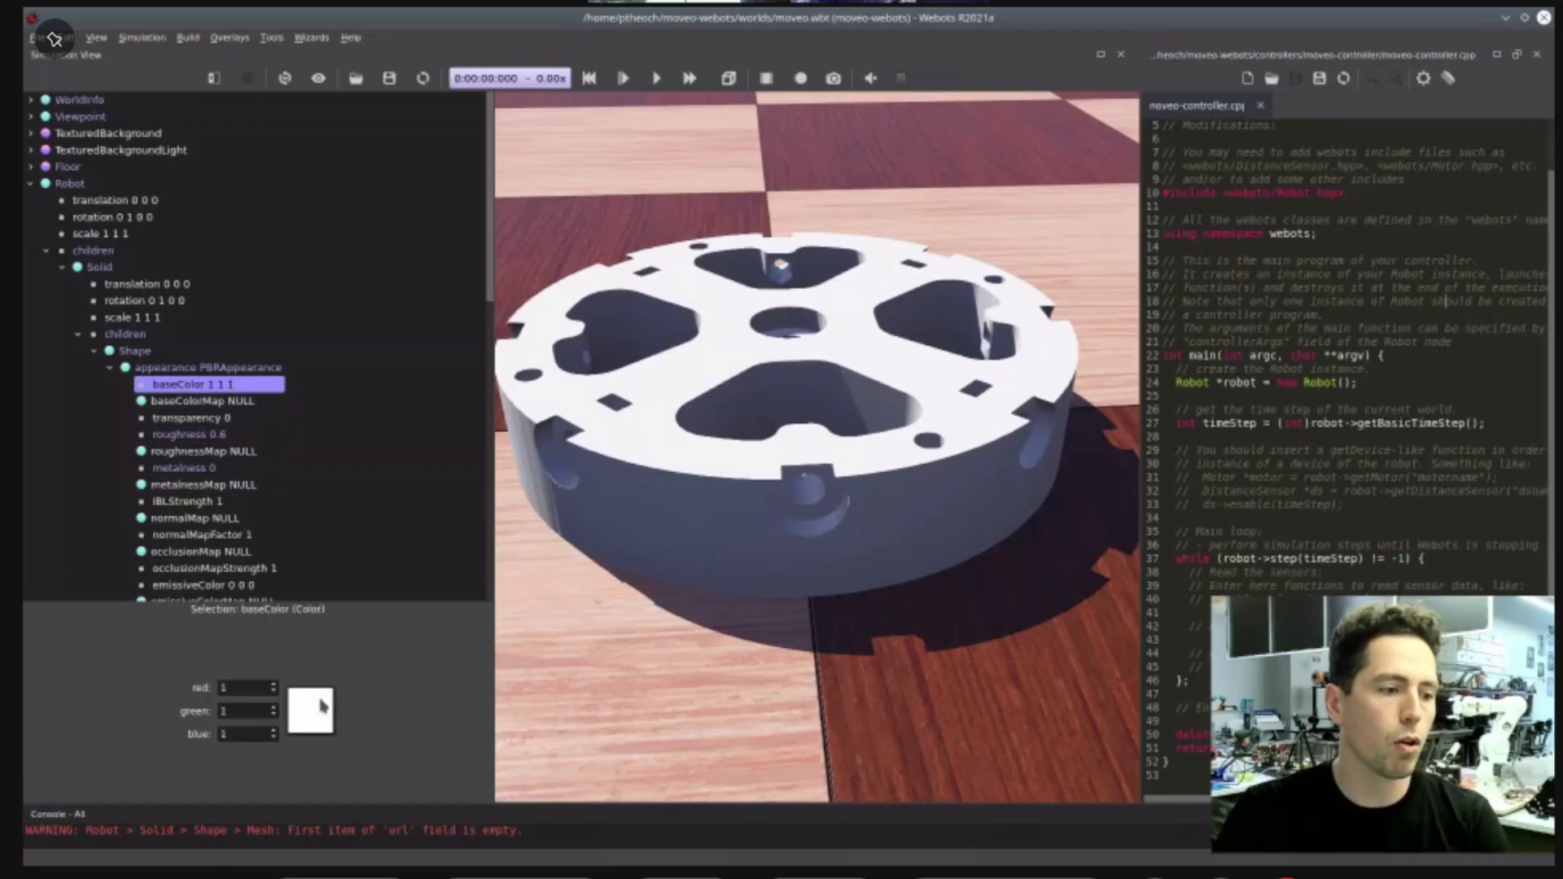
pyautogui.click(320, 704)
pyautogui.click(658, 347)
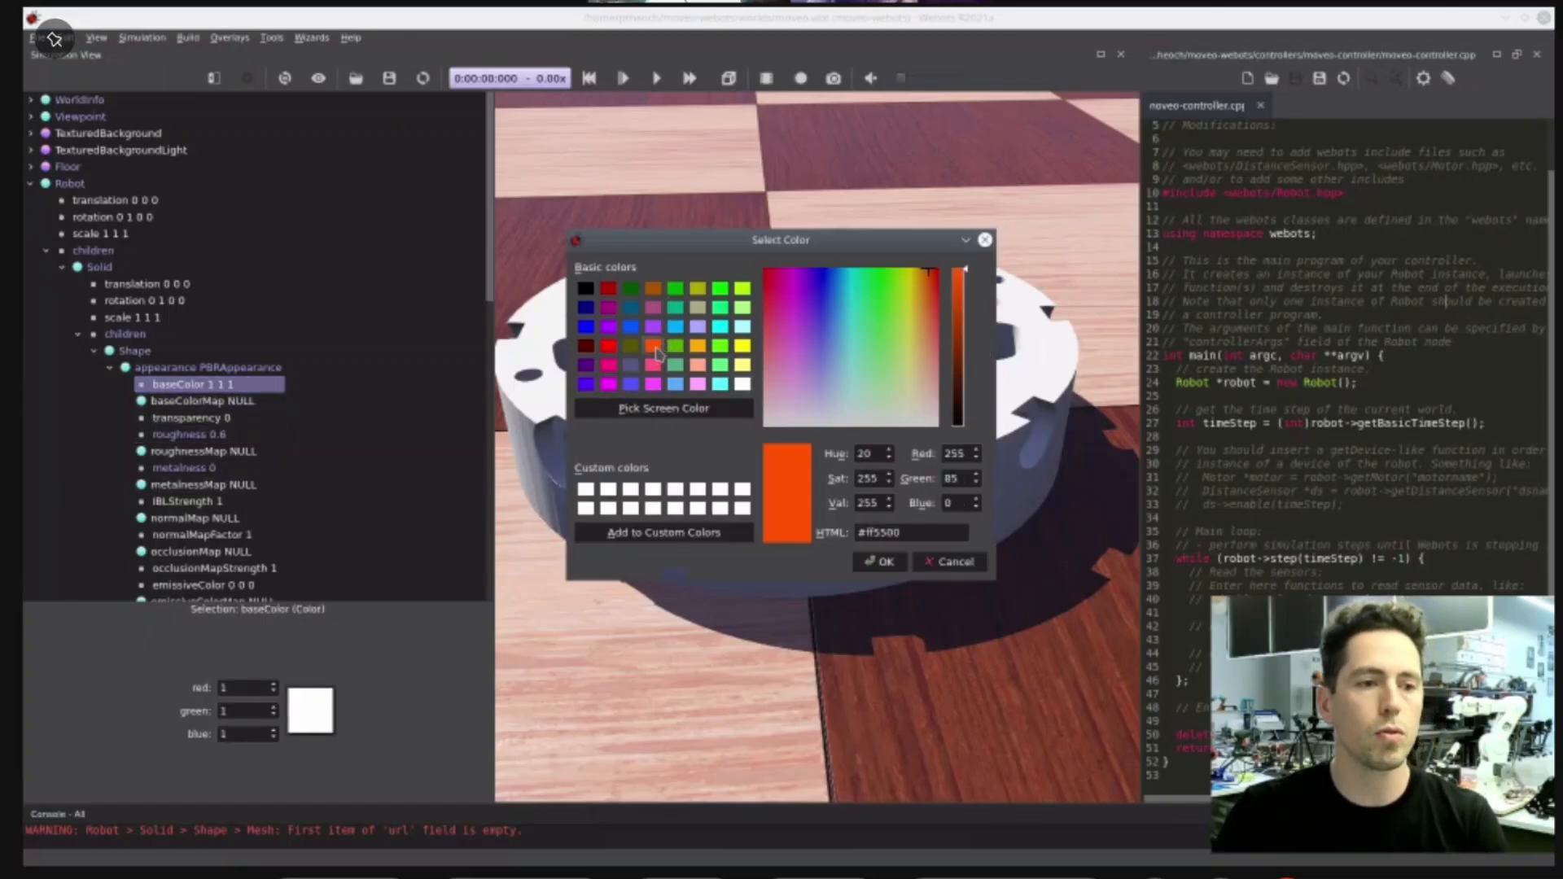
pyautogui.click(879, 562)
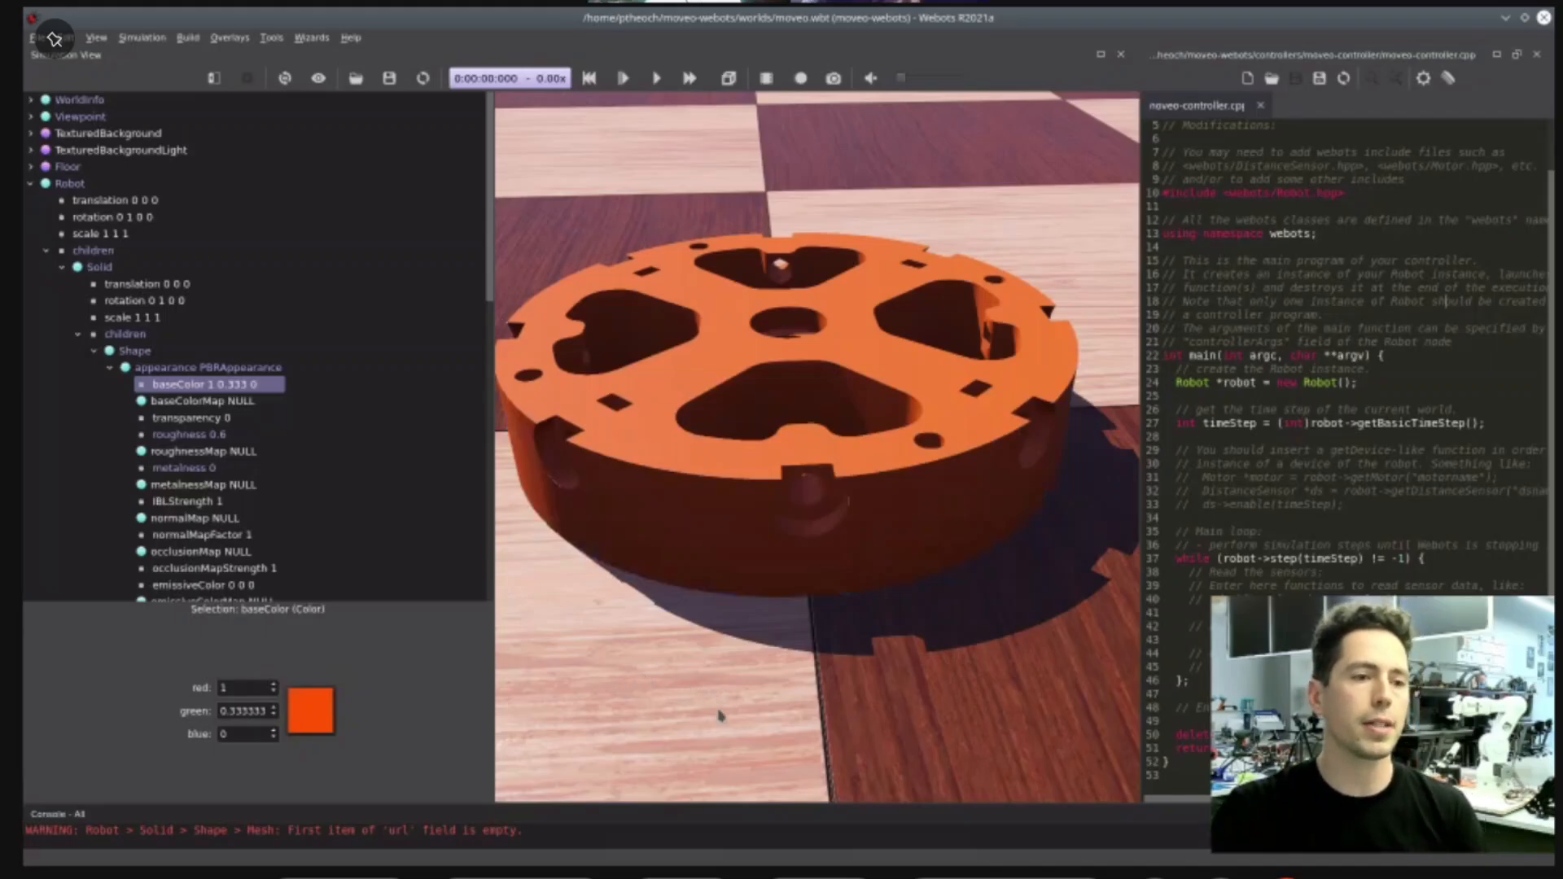
# - Give the Shape's PBRAppearance node the DEF name moveo
pyautogui.scroll(-3, 719, 715)
pyautogui.moveTo(719, 715); pyautogui.dragTo(776, 645)
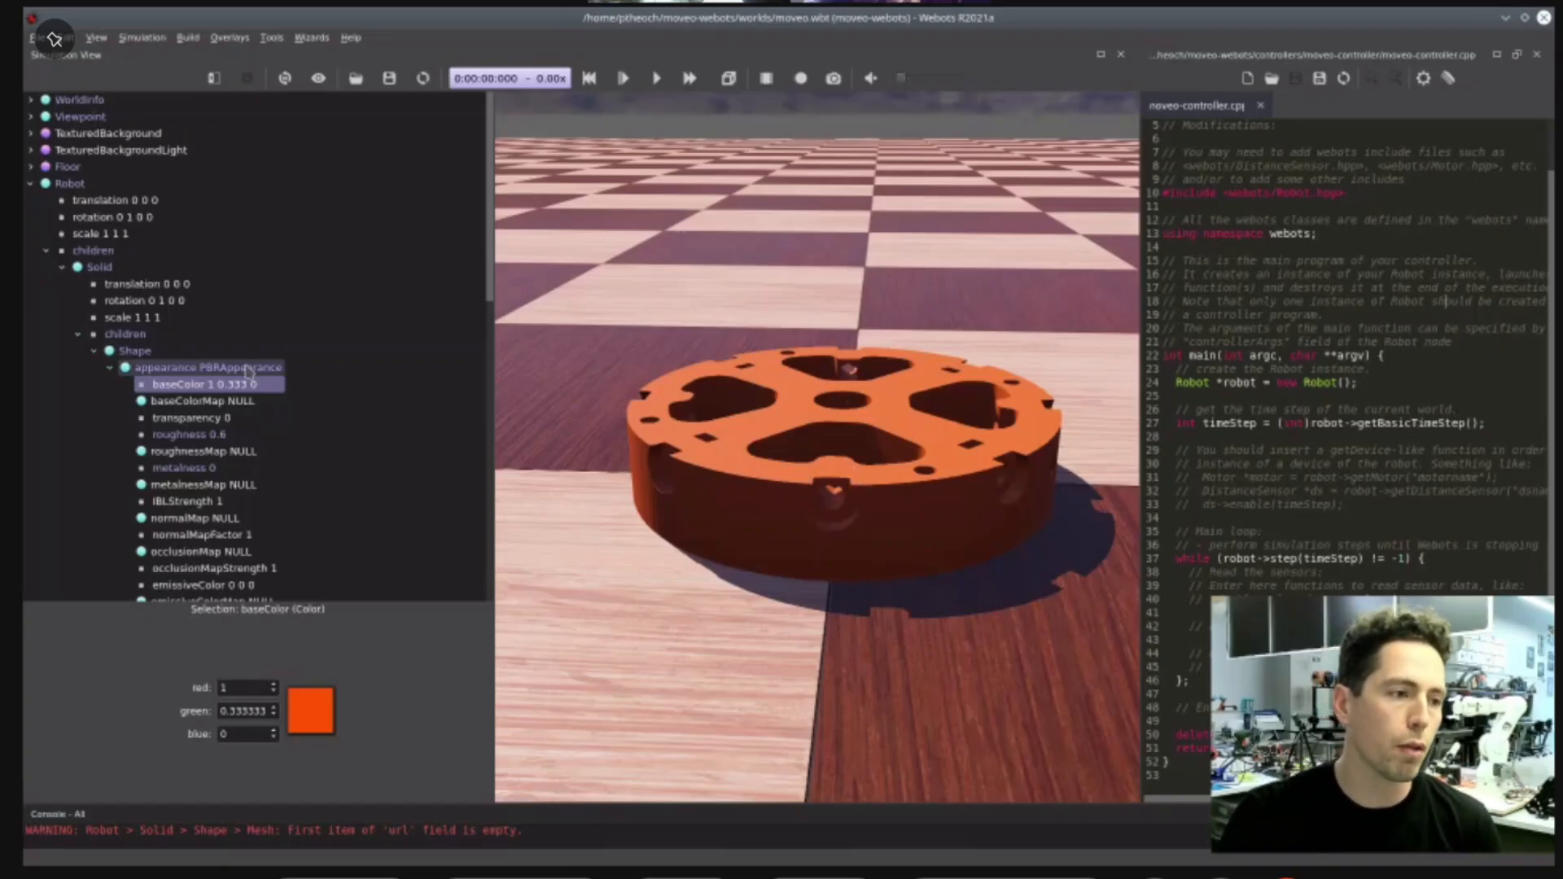
pyautogui.click(247, 370)
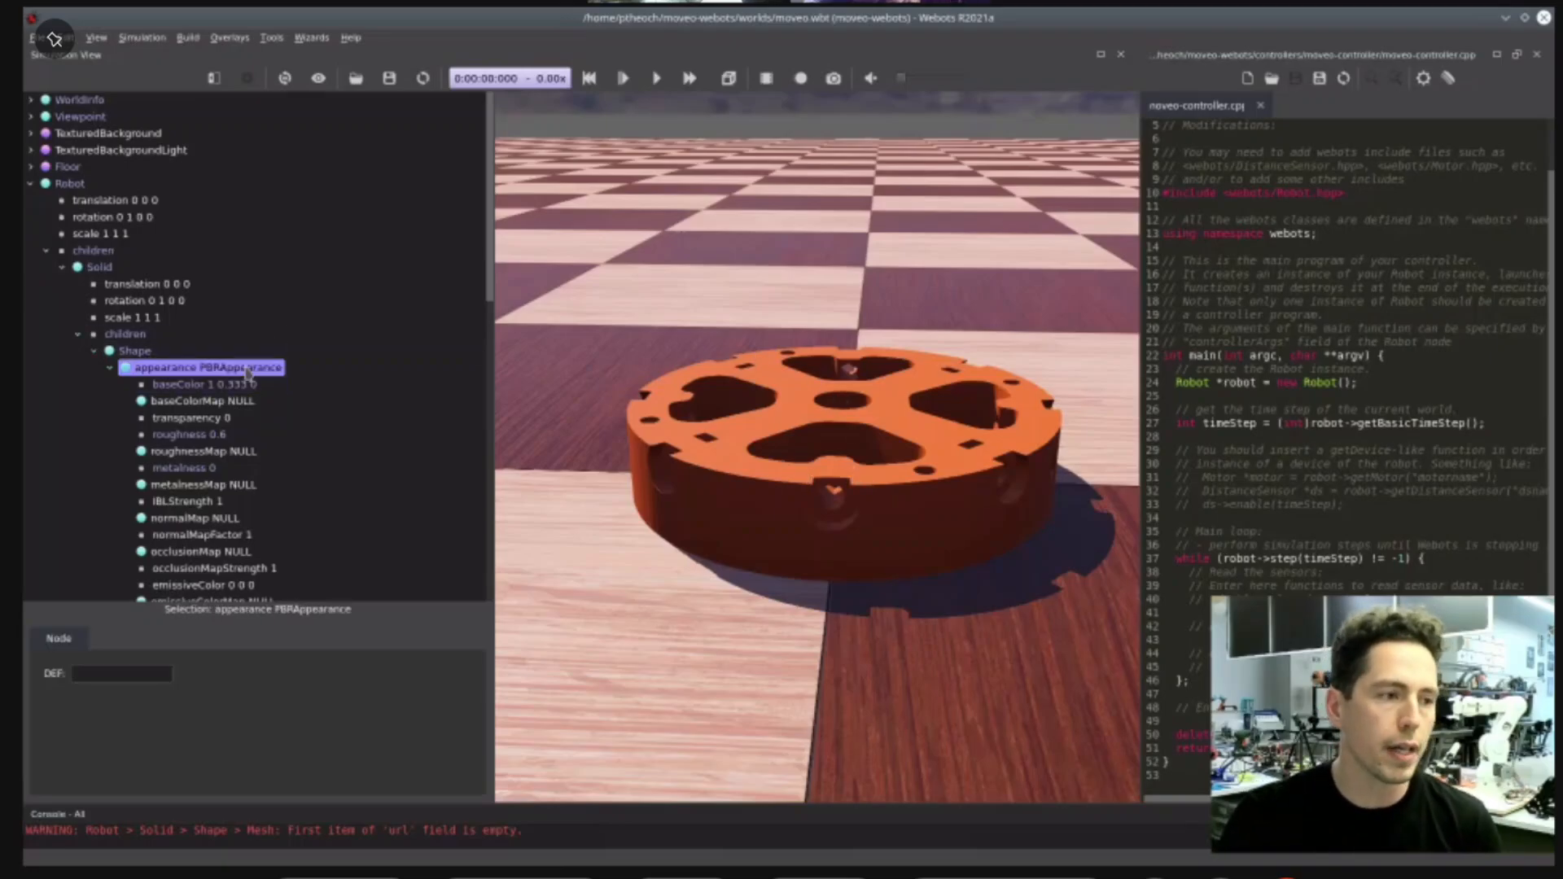
pyautogui.click(115, 672)
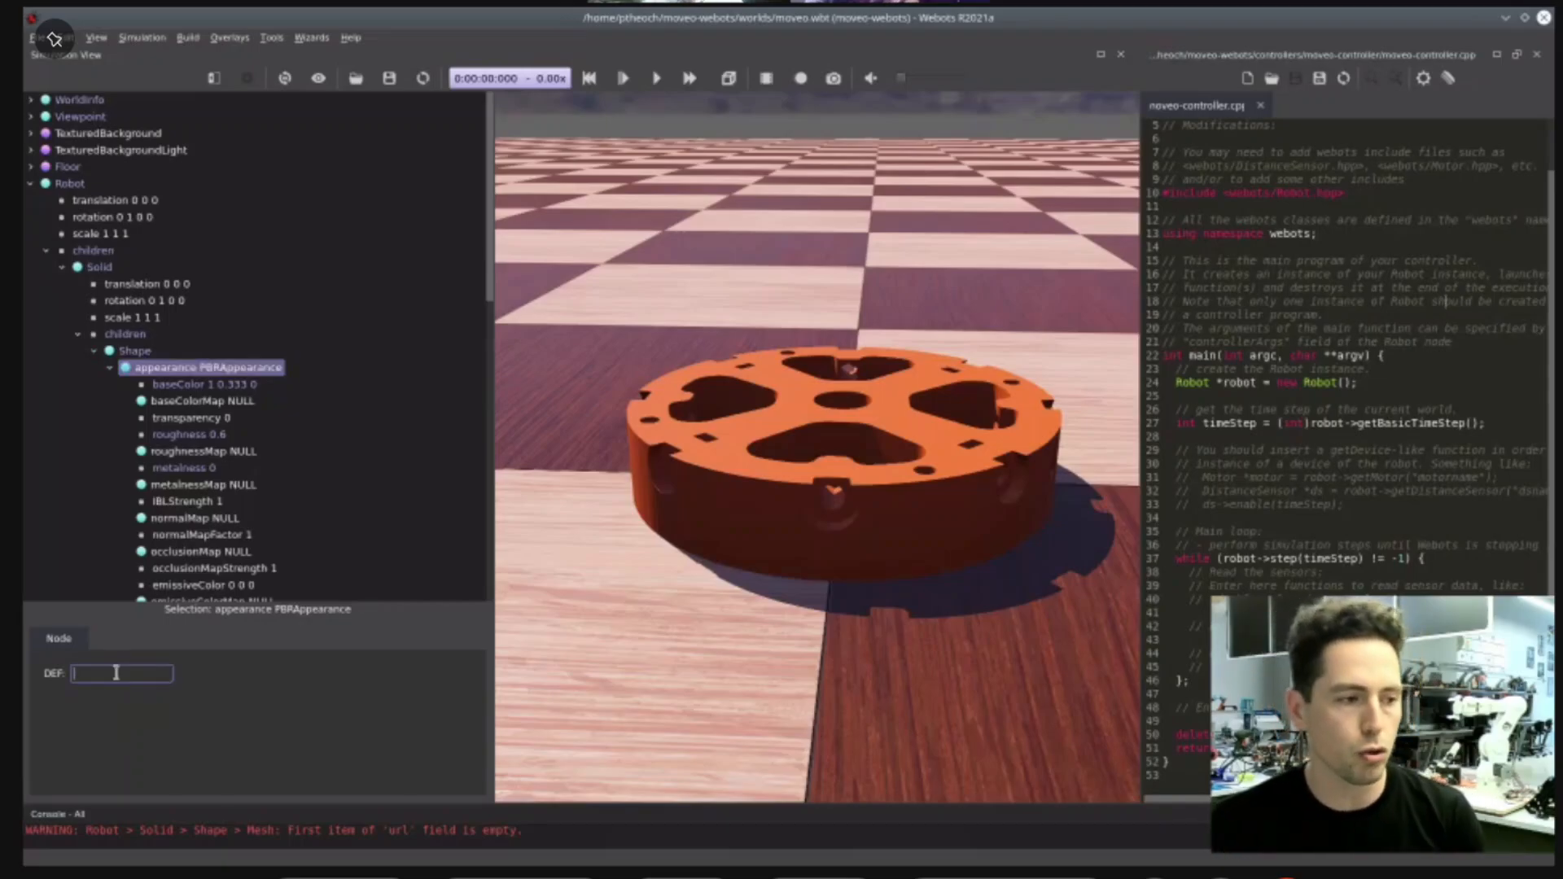
pyautogui.write('moveo')
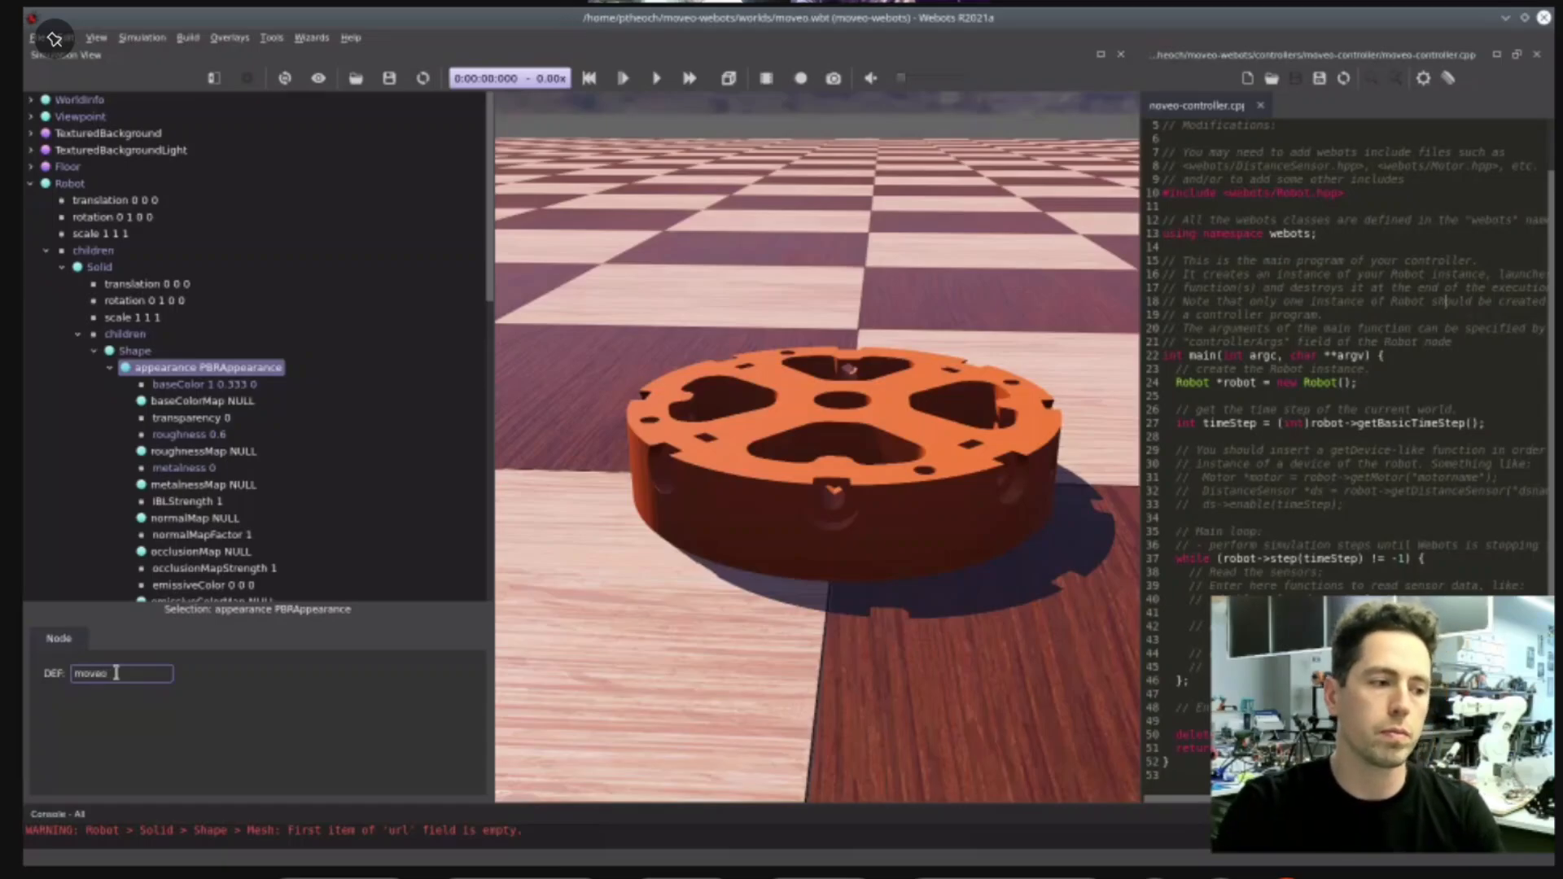
pyautogui.press('Return')
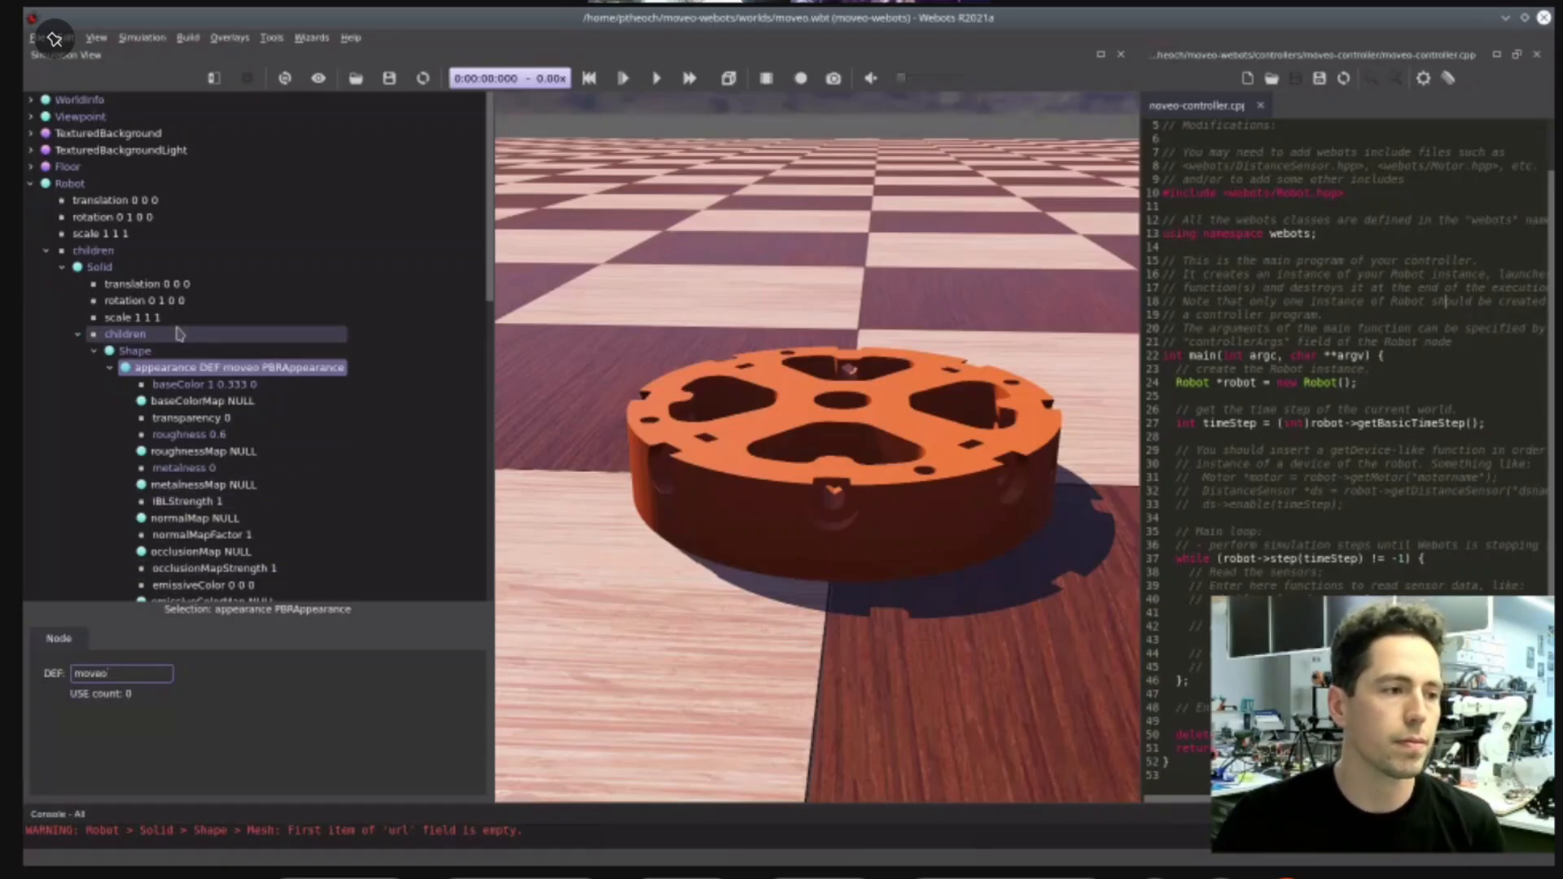
# - Collapse the Shape node and give its parent Solid the DEF name base
pyautogui.click(95, 352)
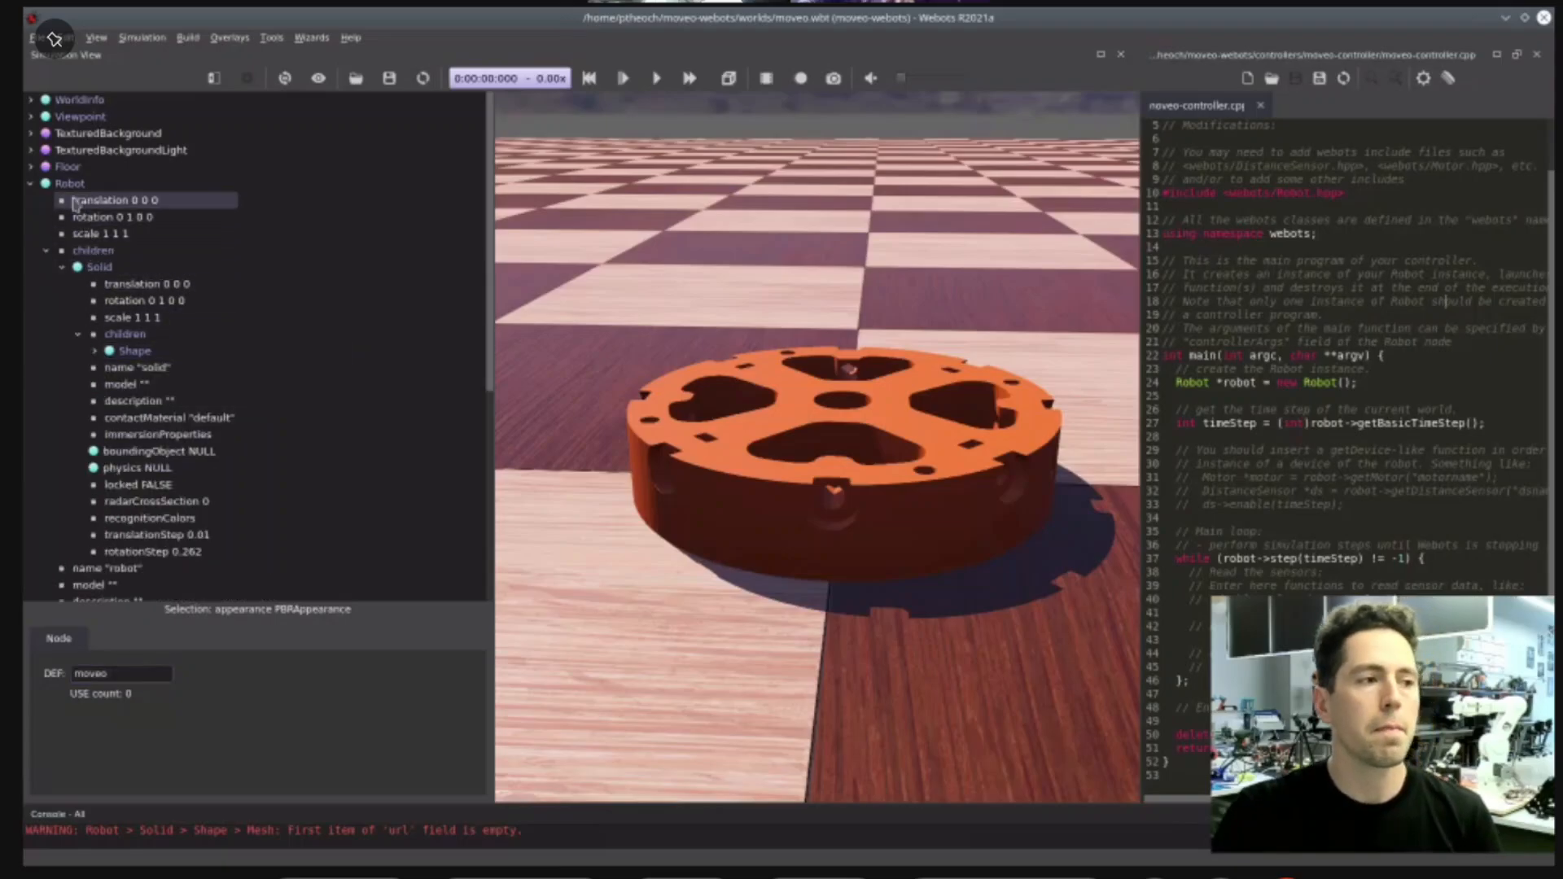
pyautogui.click(99, 269)
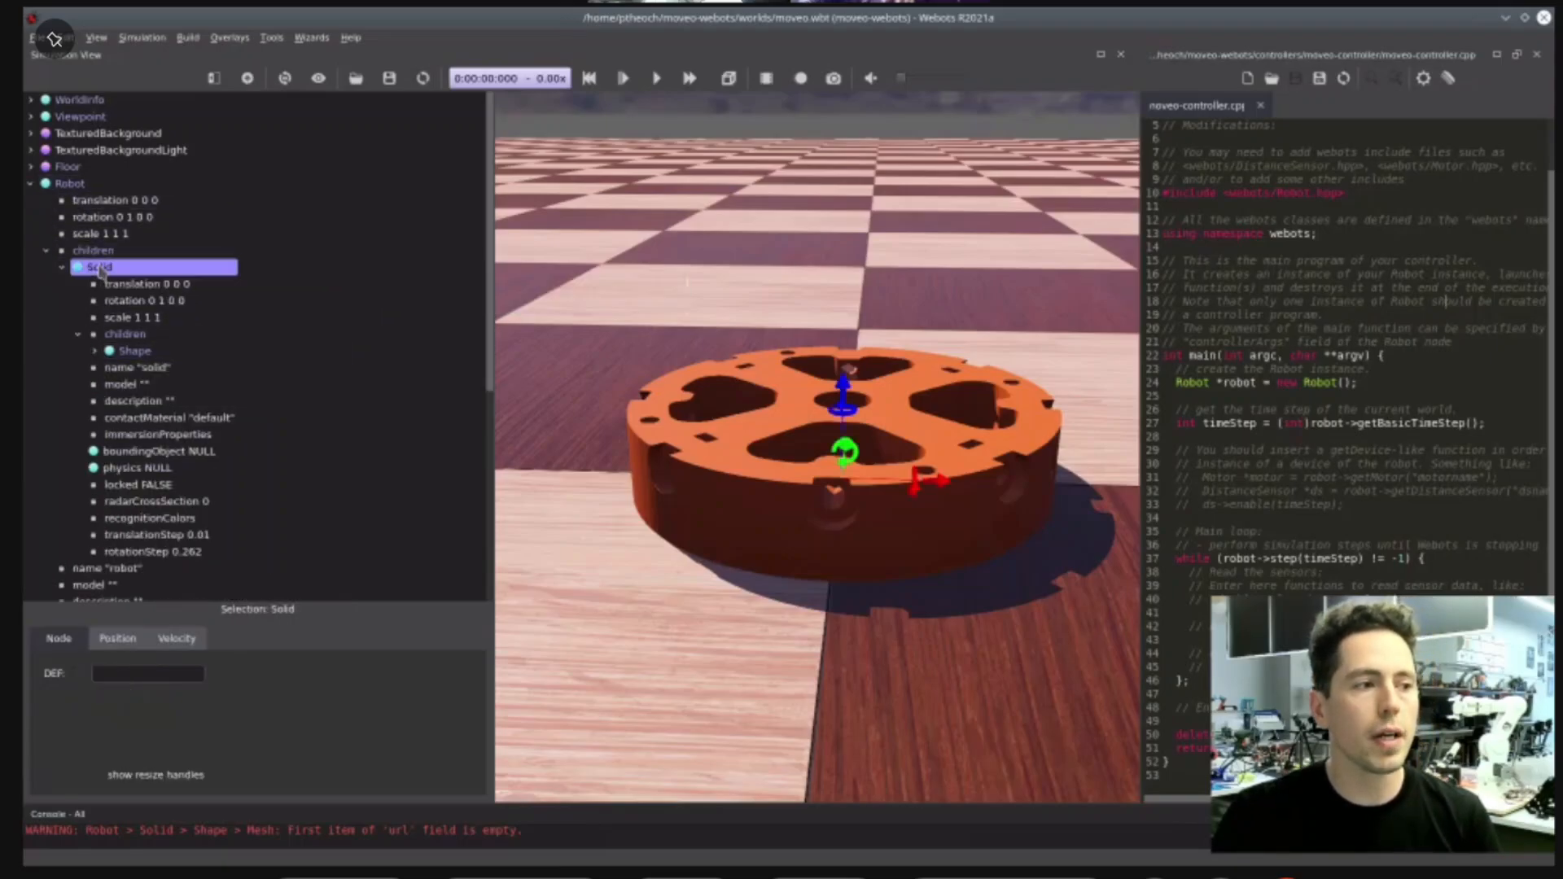
pyautogui.click(133, 672)
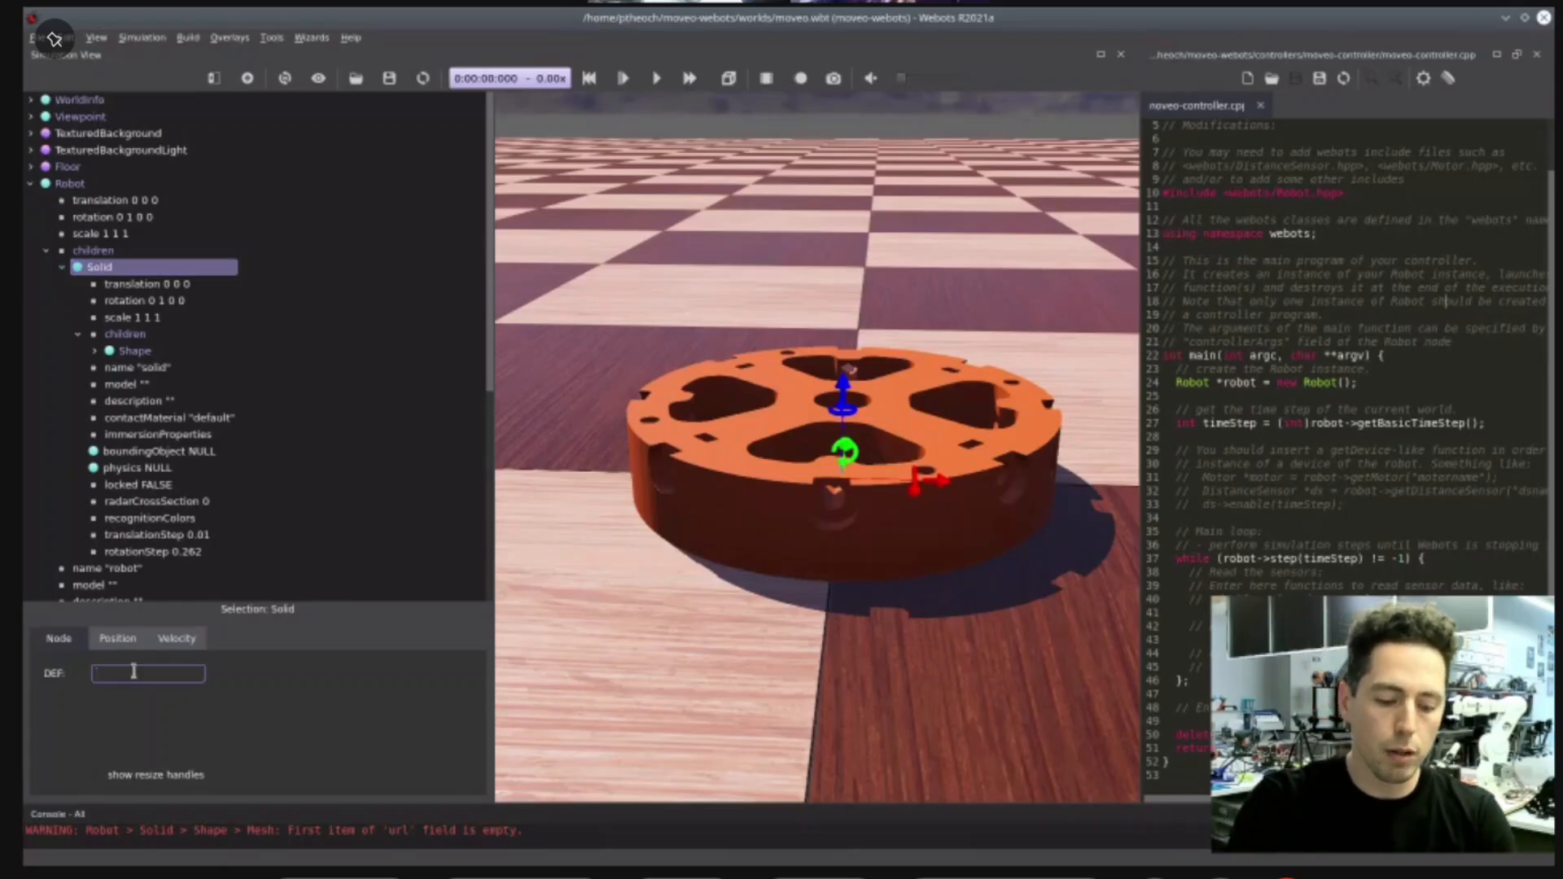
pyautogui.write('base')
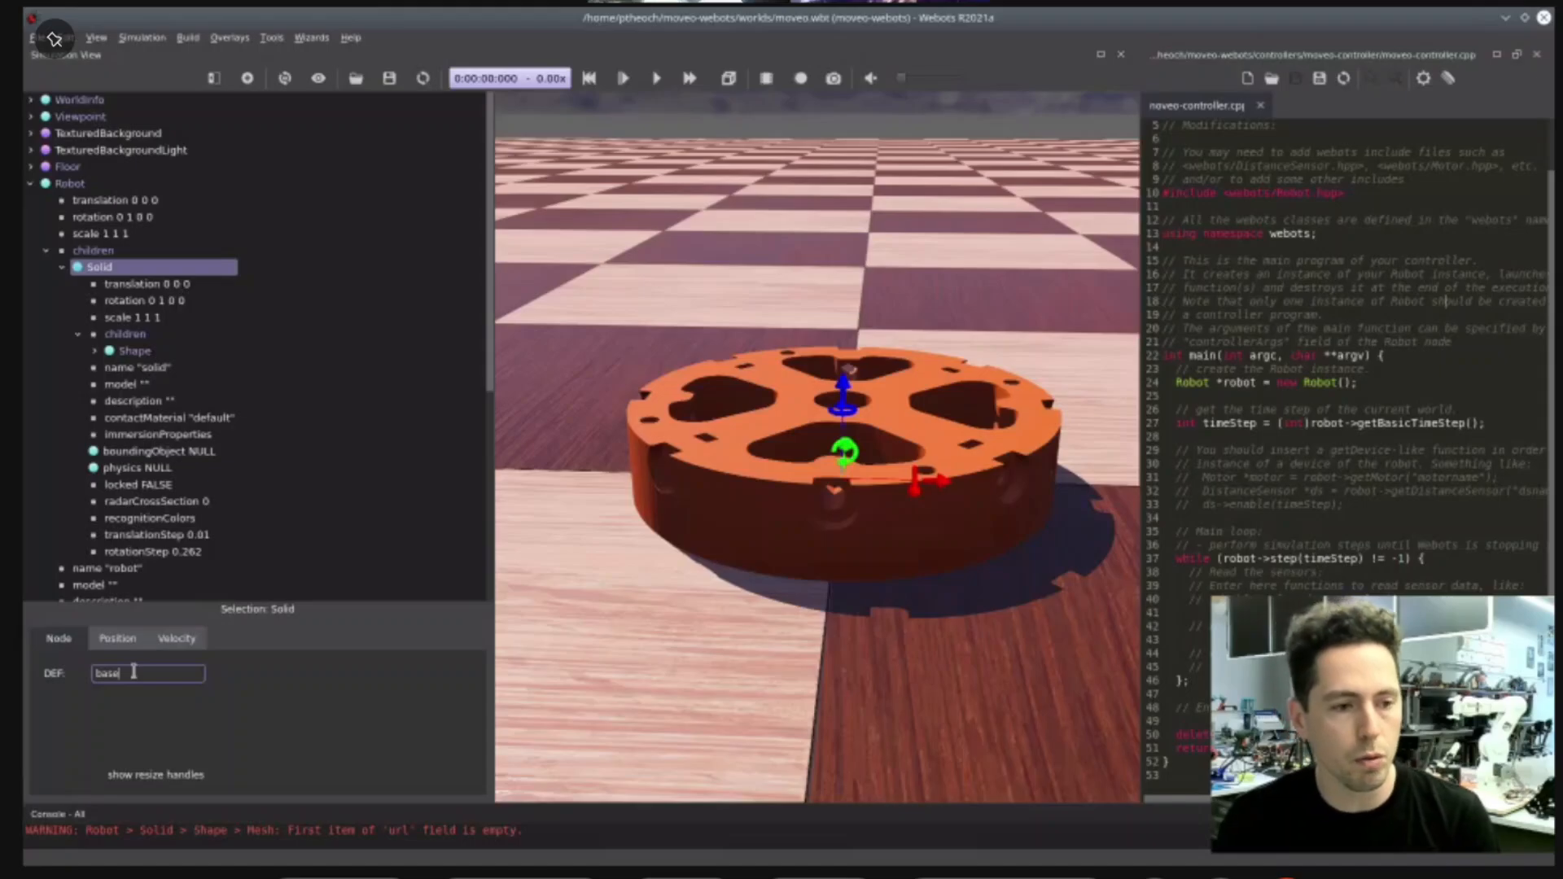
pyautogui.press('Return')
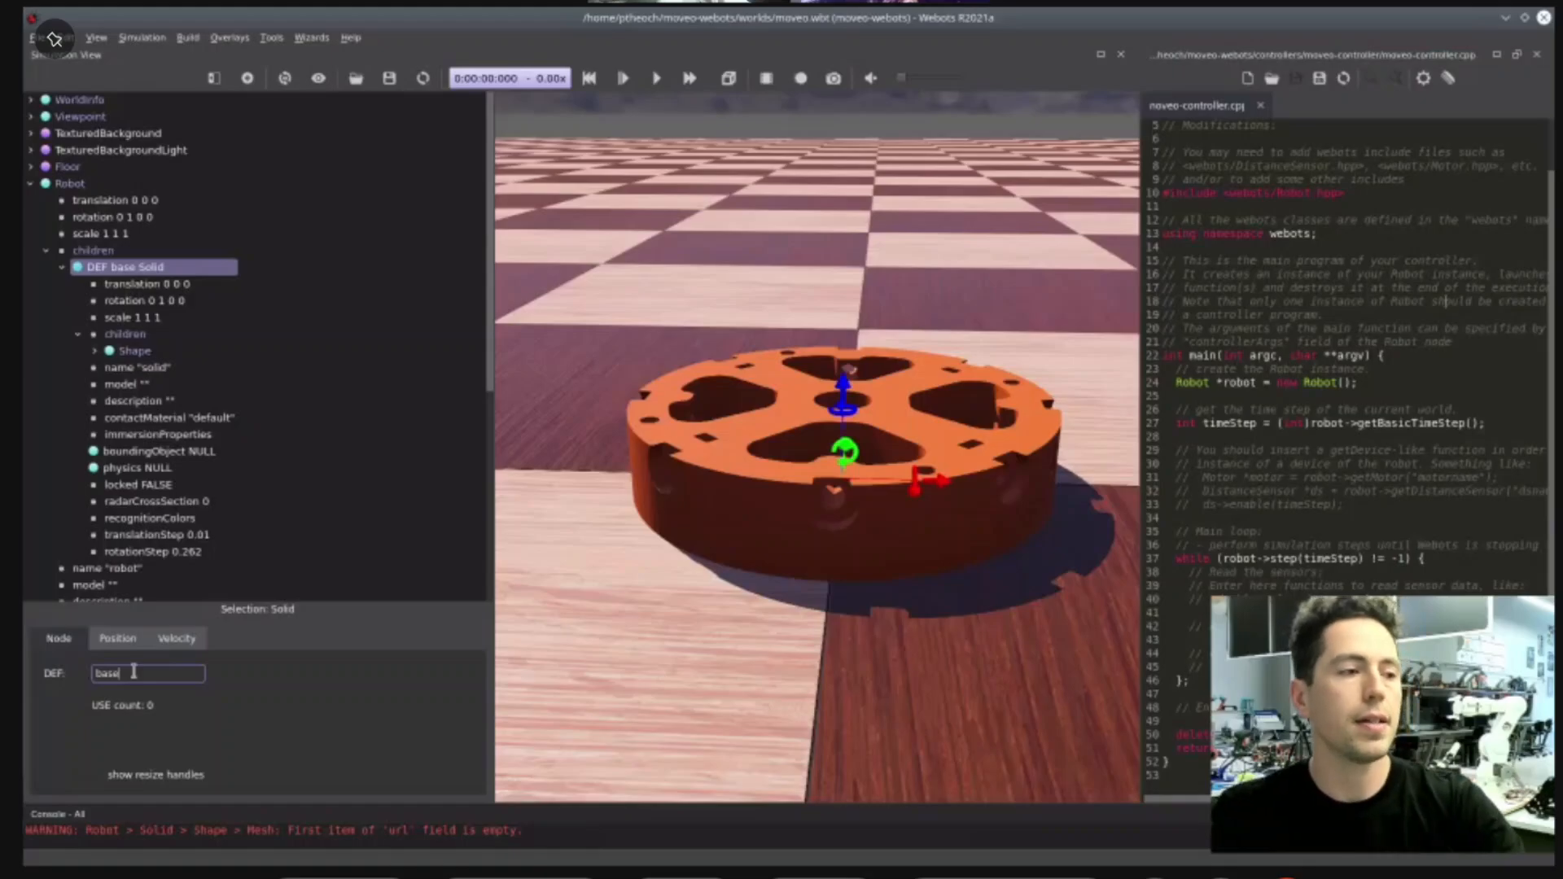
# - Collapse the base Solid's children and raise the Solid 0.03 m along its z-axis in the 3D view
pyautogui.click(79, 335)
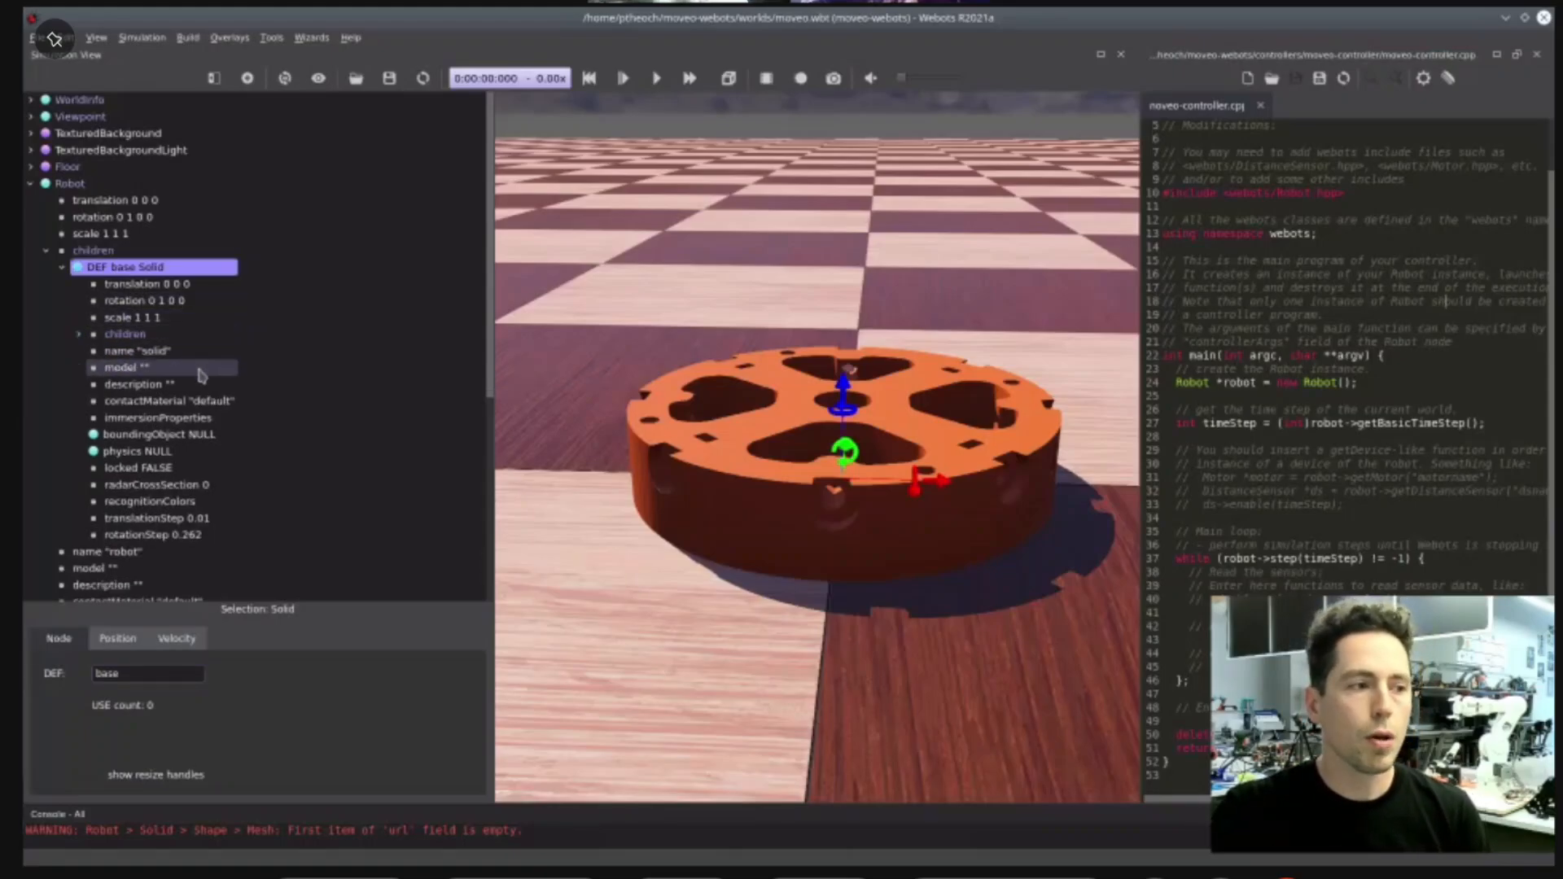
pyautogui.scroll(-1, 199, 383)
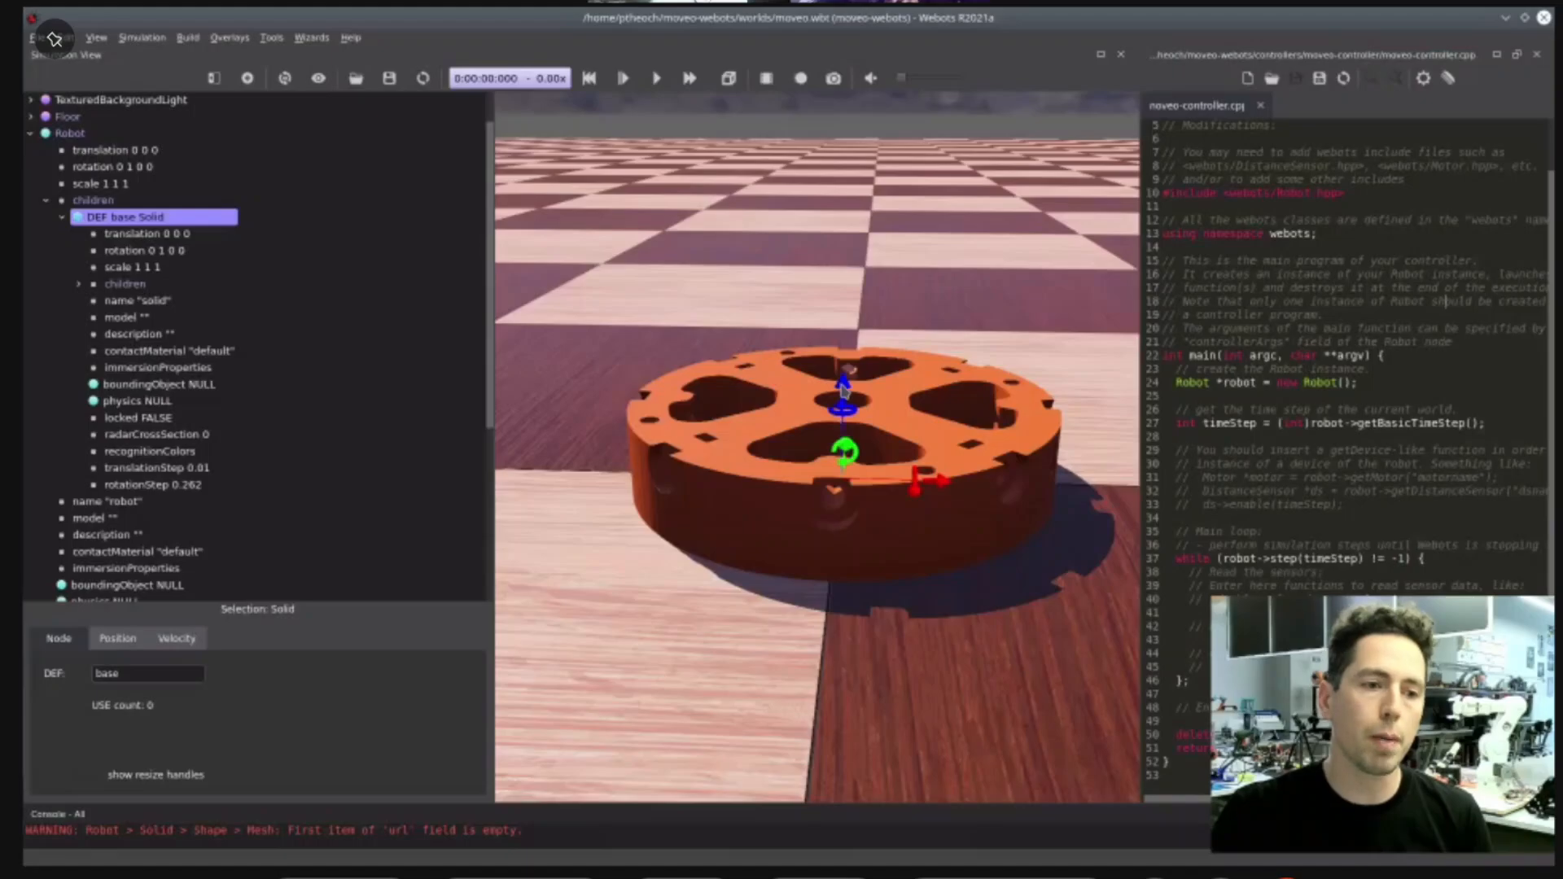
pyautogui.moveTo(848, 373); pyautogui.dragTo(881, 316)
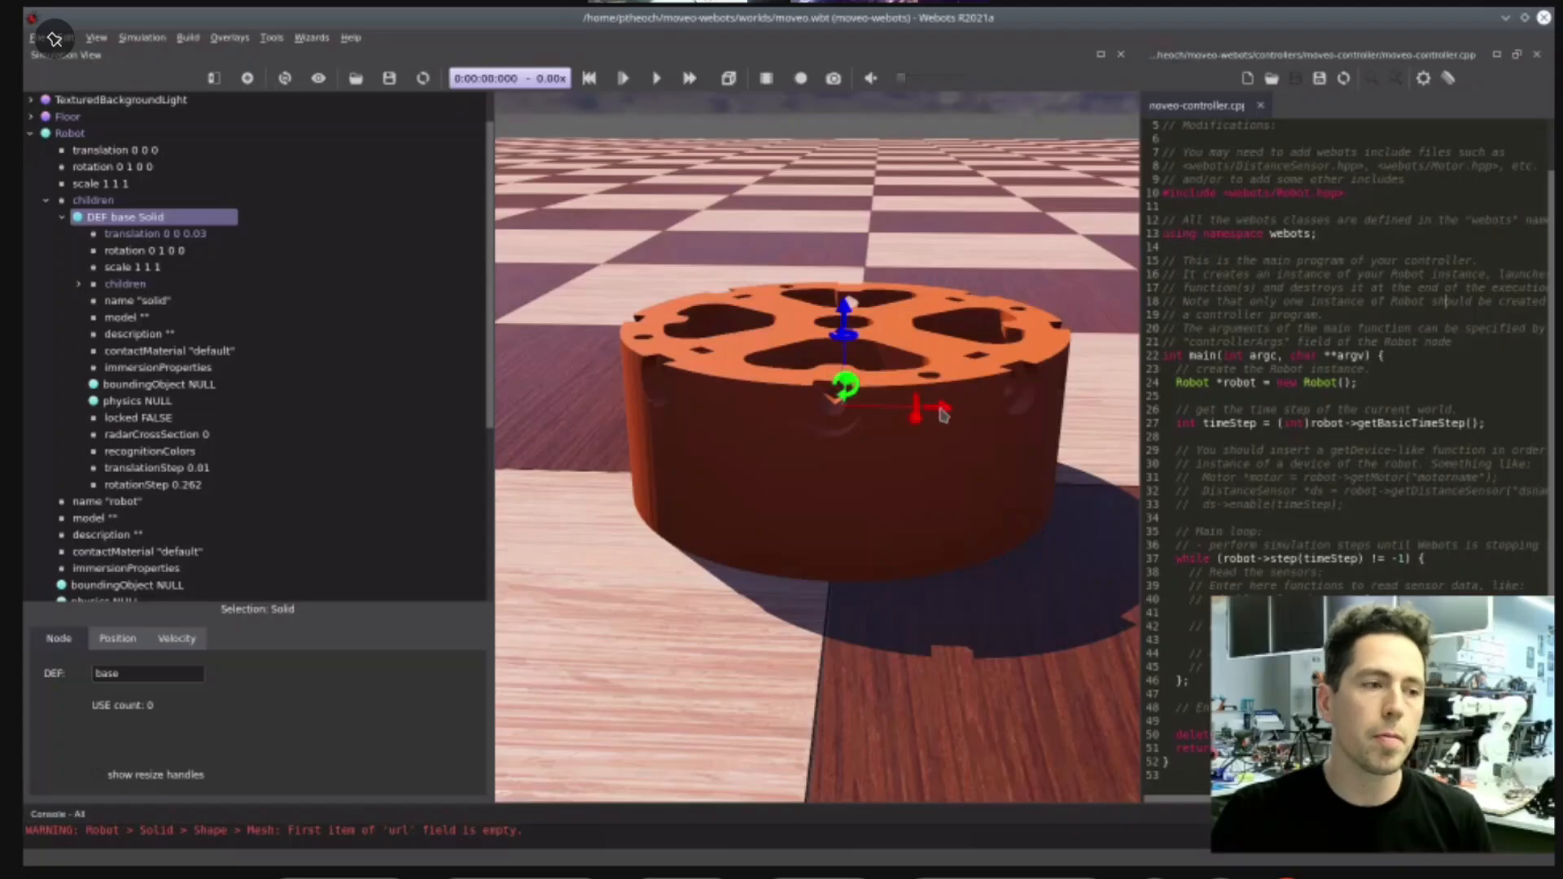
# - Try rotating the base Solid 0.524 rad about its y-axis in the 3D view and undo the rotation
pyautogui.moveTo(943, 413); pyautogui.dragTo(887, 382)
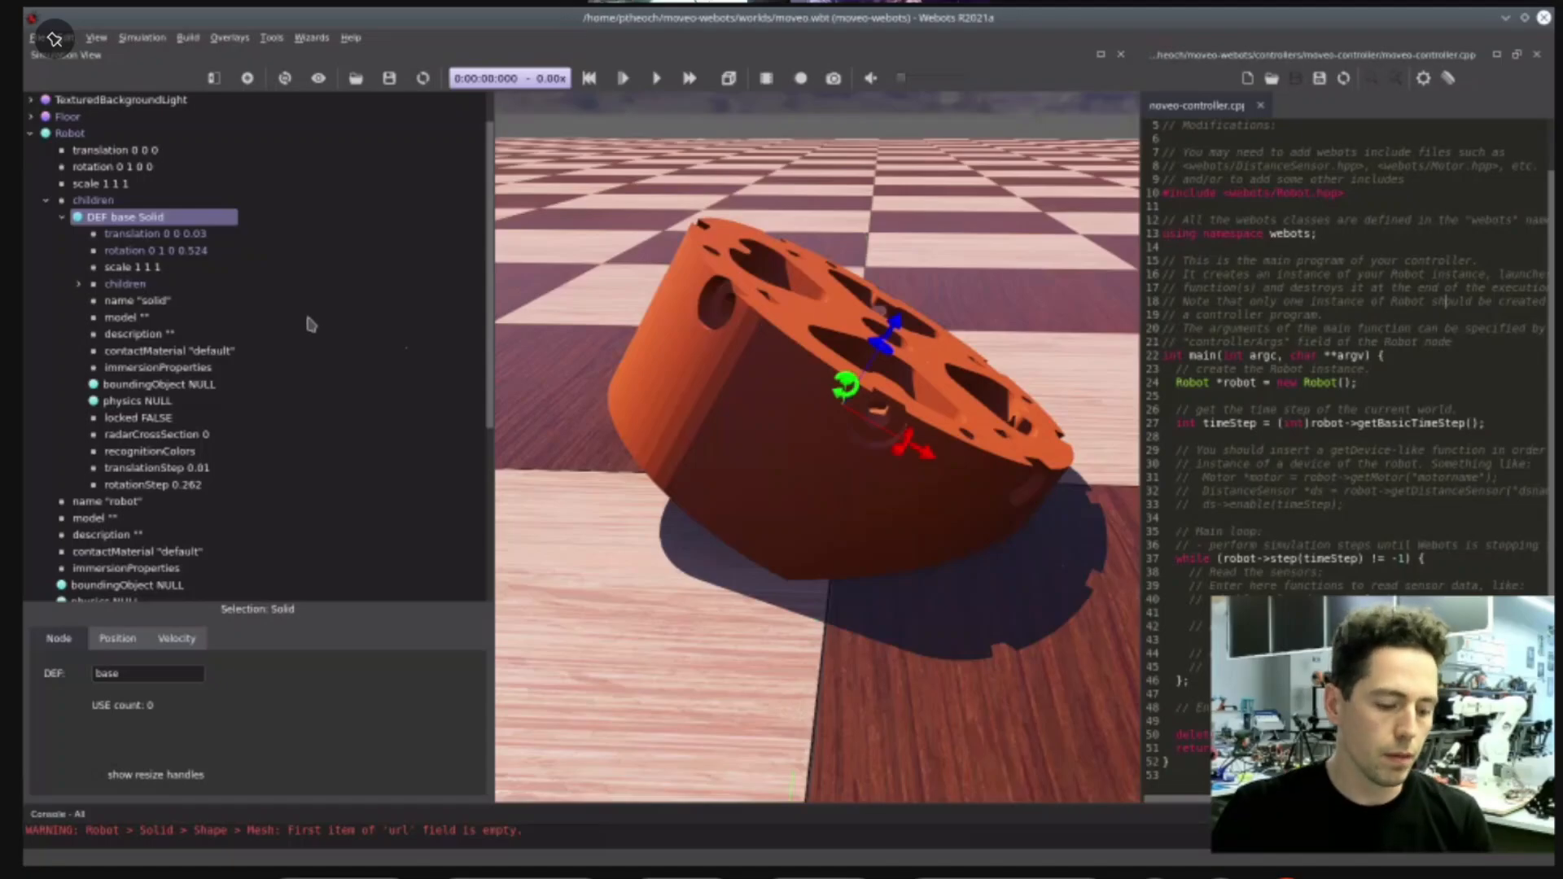
pyautogui.hotkey('ctrl', 'z')
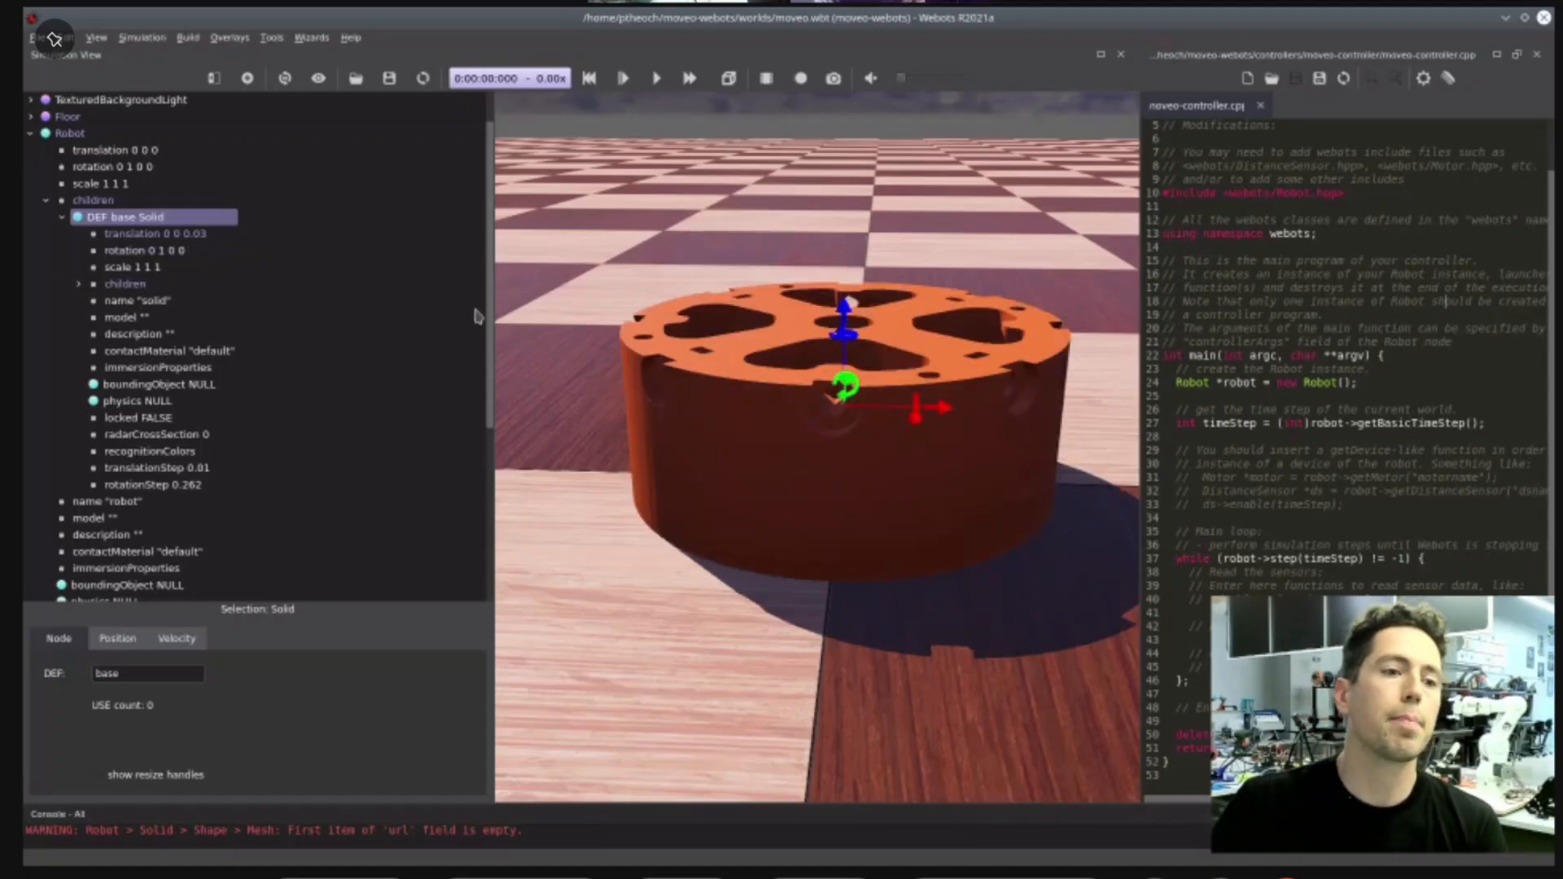
# - Try an x scale of -1 on the base Solid and reset it to 1
pyautogui.click(122, 270)
pyautogui.click(297, 660)
pyautogui.scroll(-2, 298, 660)
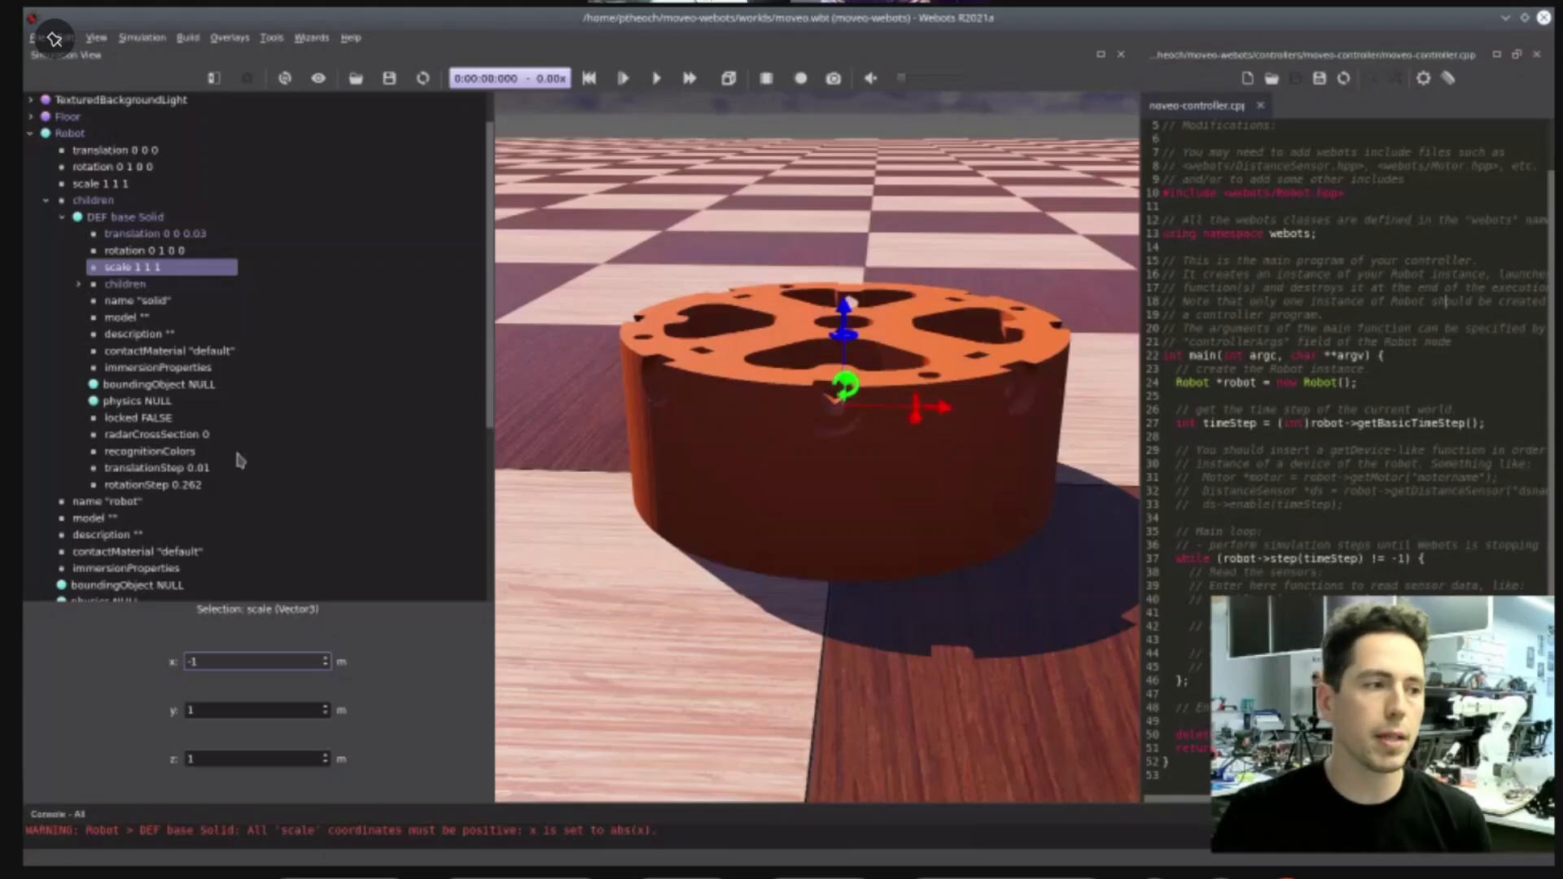
pyautogui.moveTo(231, 660); pyautogui.dragTo(124, 641)
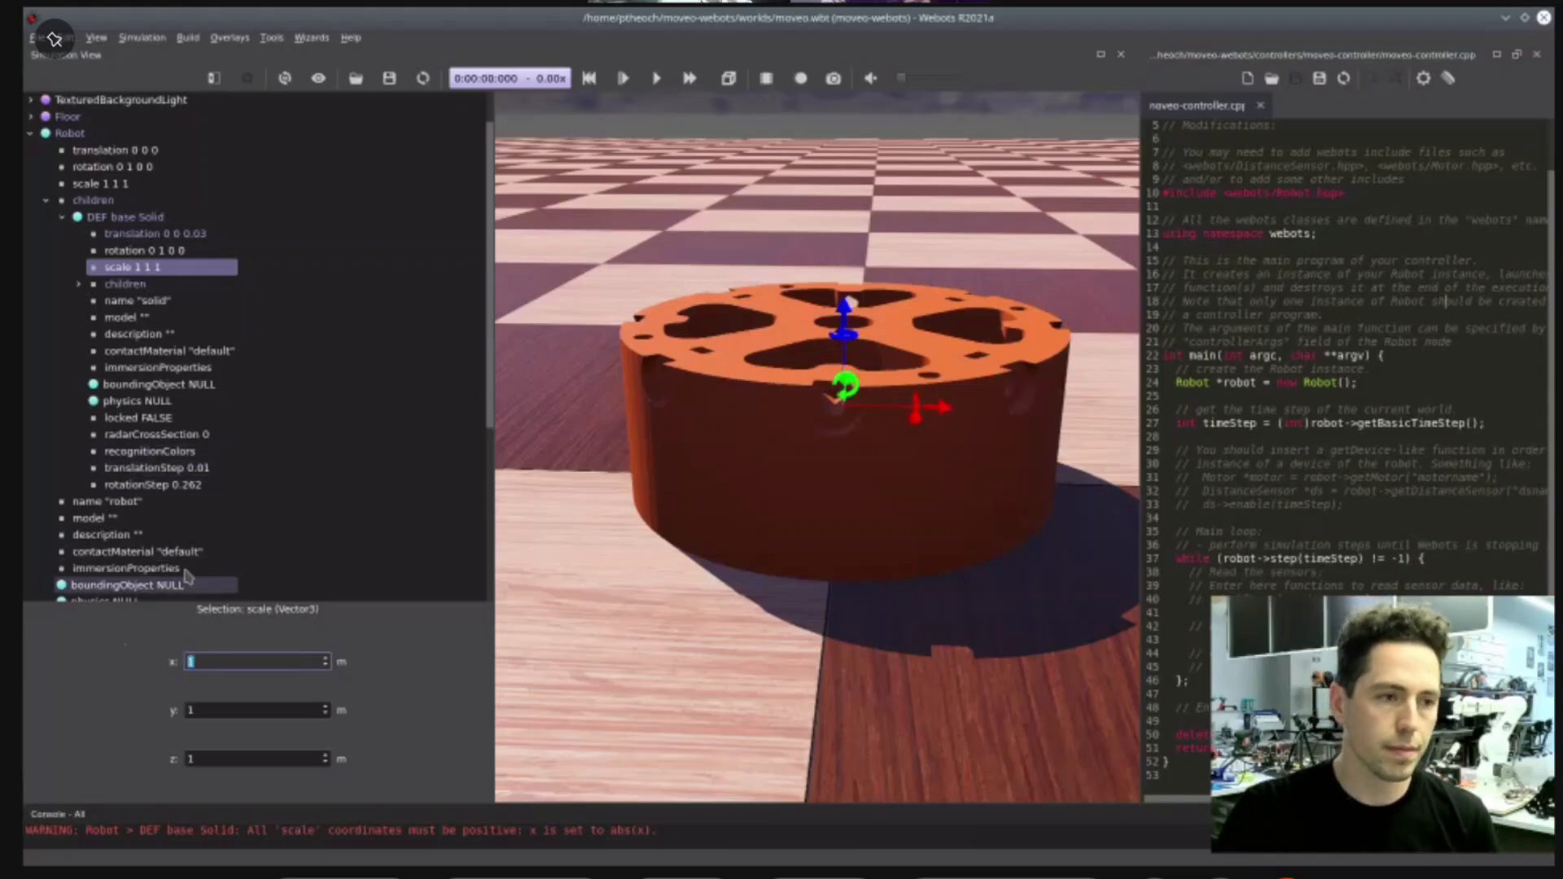
# - Set the z translation of the base Solid to 0.032 m
pyautogui.click(167, 235)
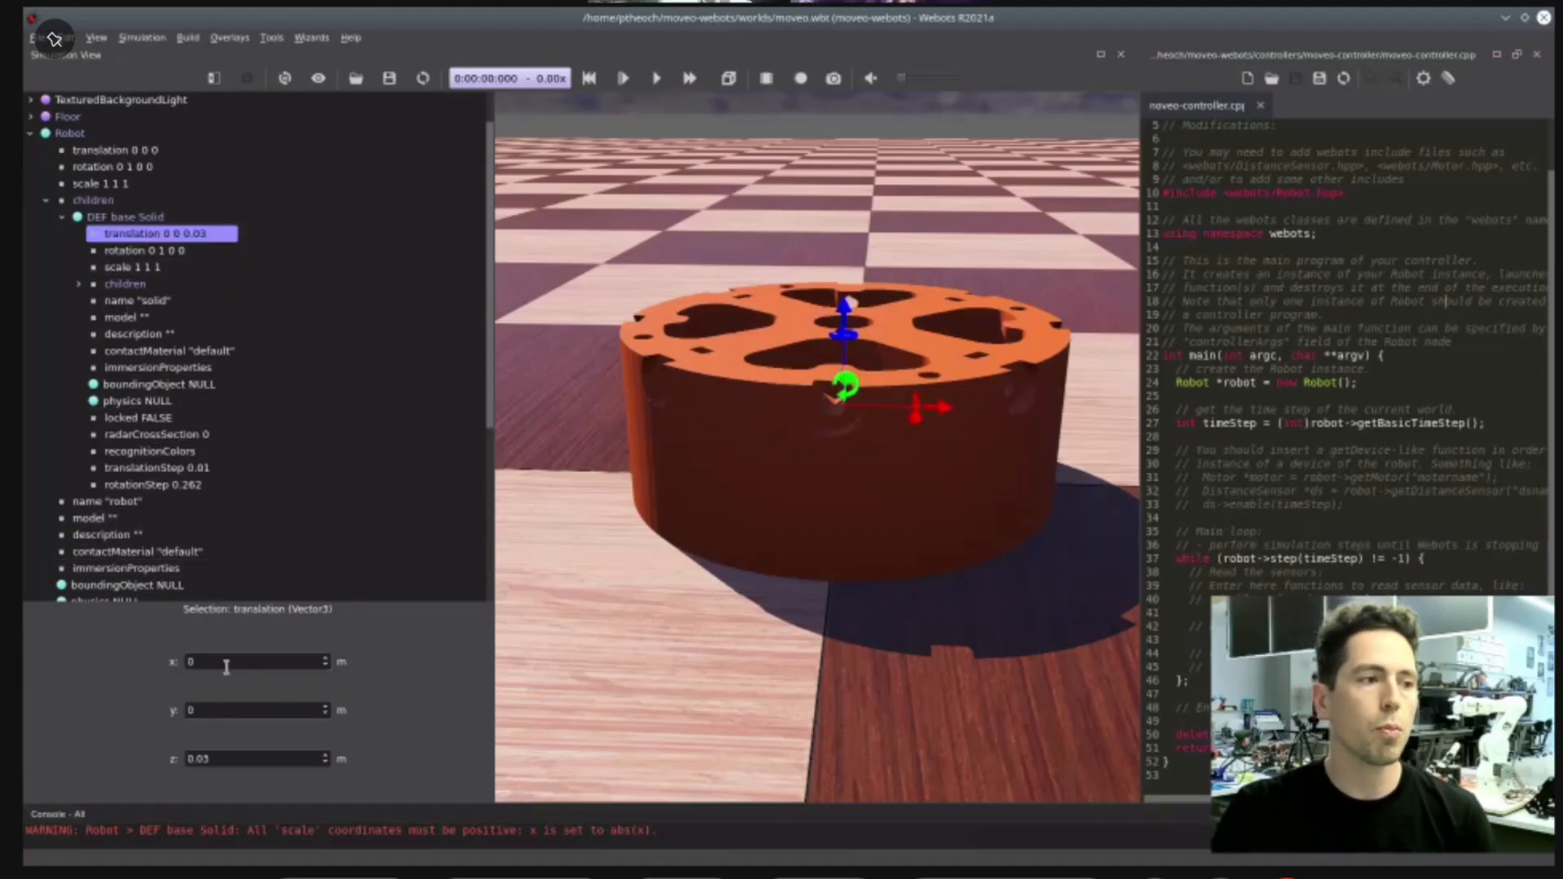
pyautogui.click(225, 759)
pyautogui.write('2')
pyautogui.press('Return')
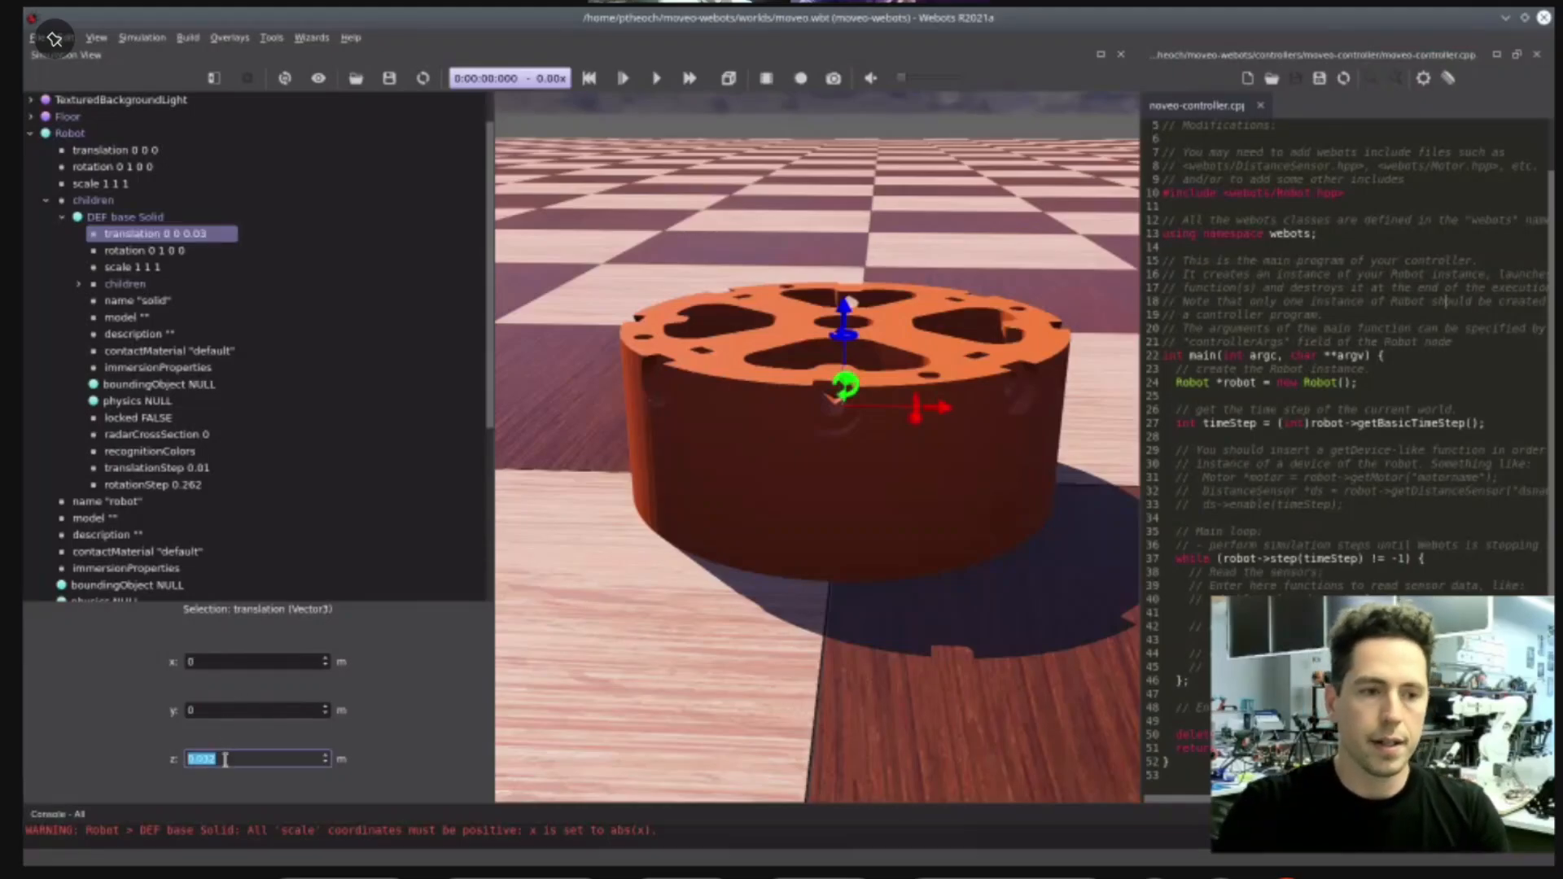
pyautogui.click(231, 761)
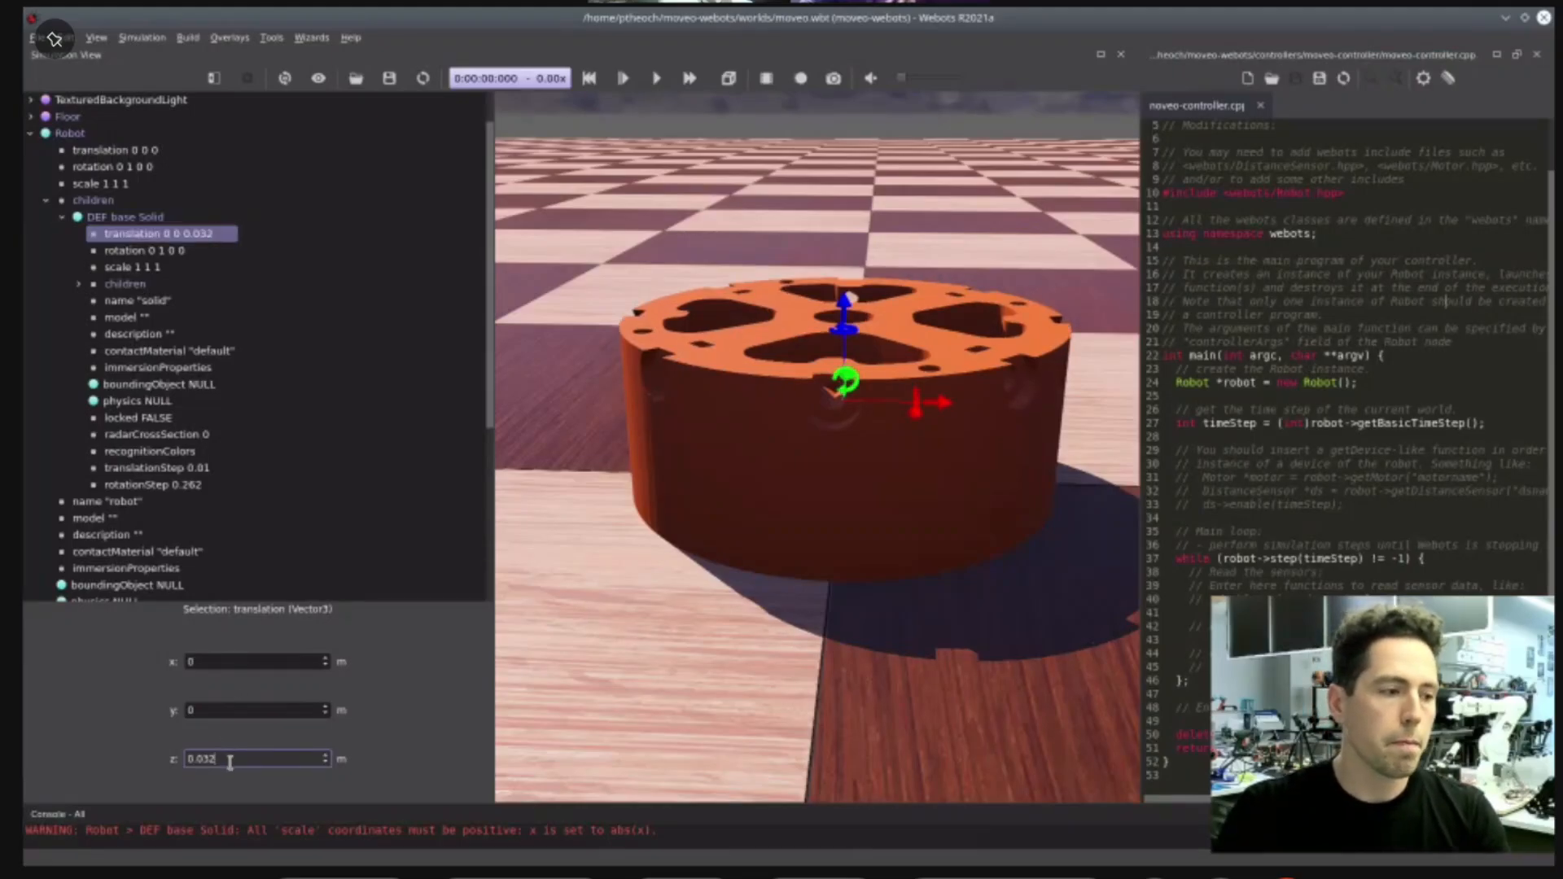
# - Set the base Solid's rotation axis to x 1 and y 0
pyautogui.click(134, 253)
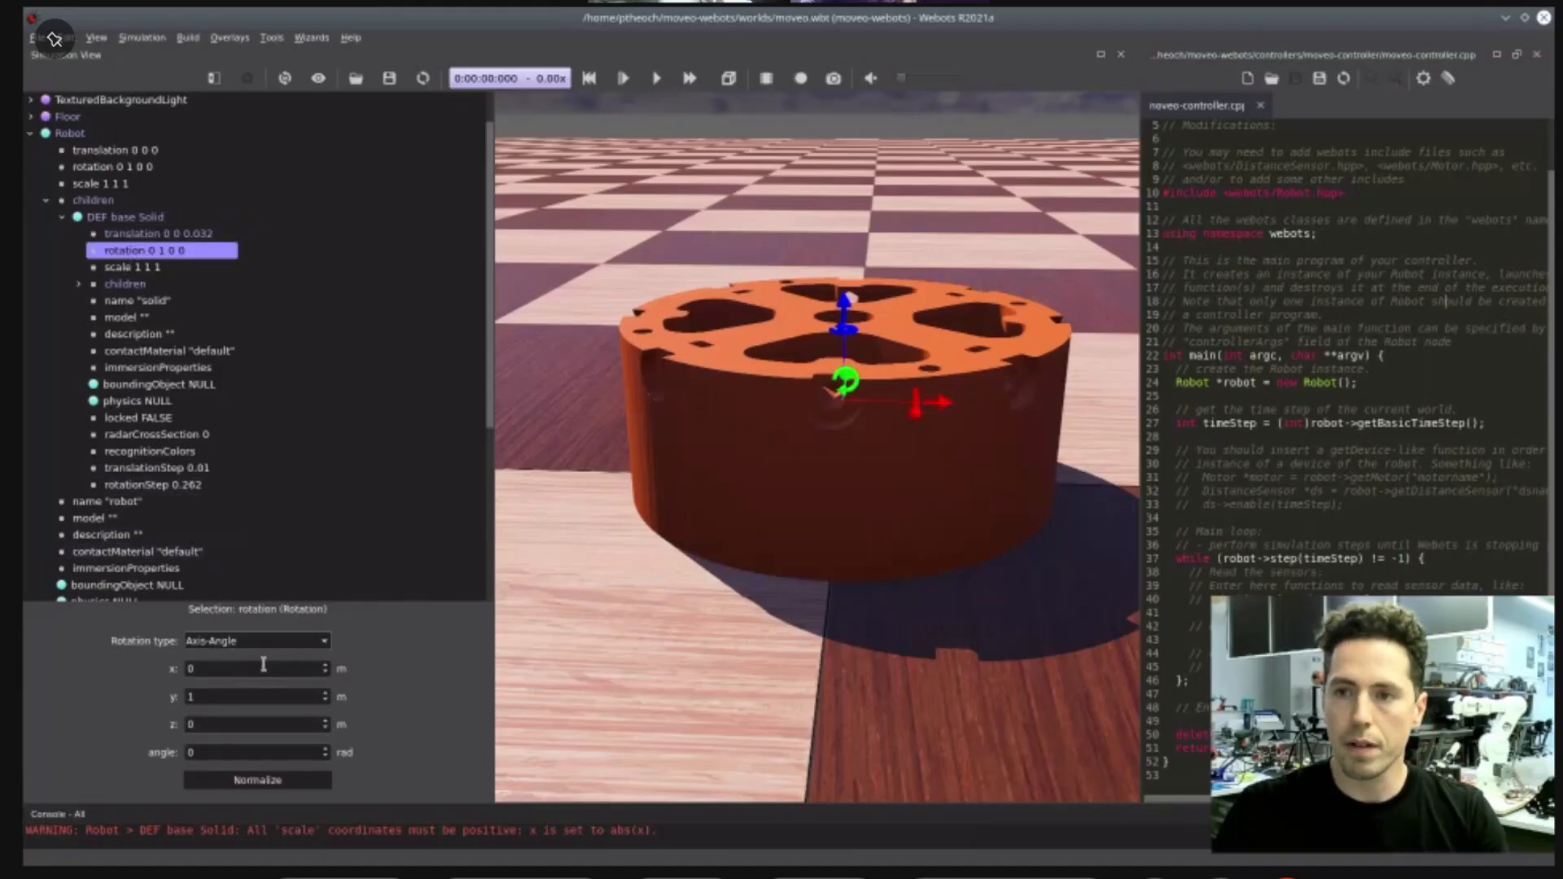
pyautogui.doubleClick(232, 668)
pyautogui.write('1')
pyautogui.press('Tab')
pyautogui.write('0')
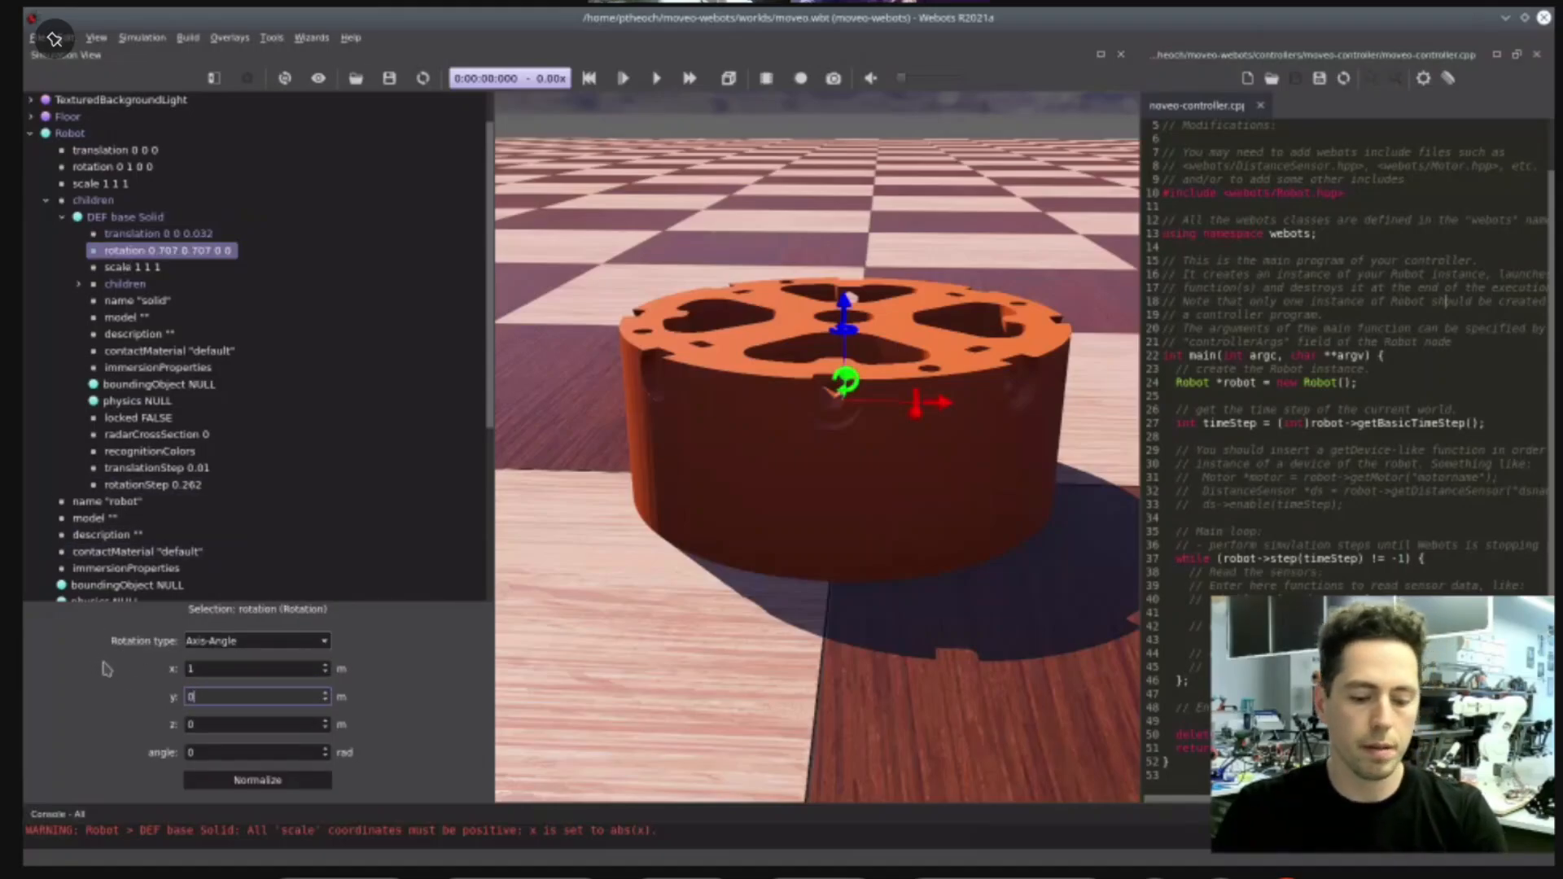
# - Try a rotation angle of 0.1309 rad on the base Solid and clear it back to 0
pyautogui.click(264, 750)
pyautogui.write('.1309')
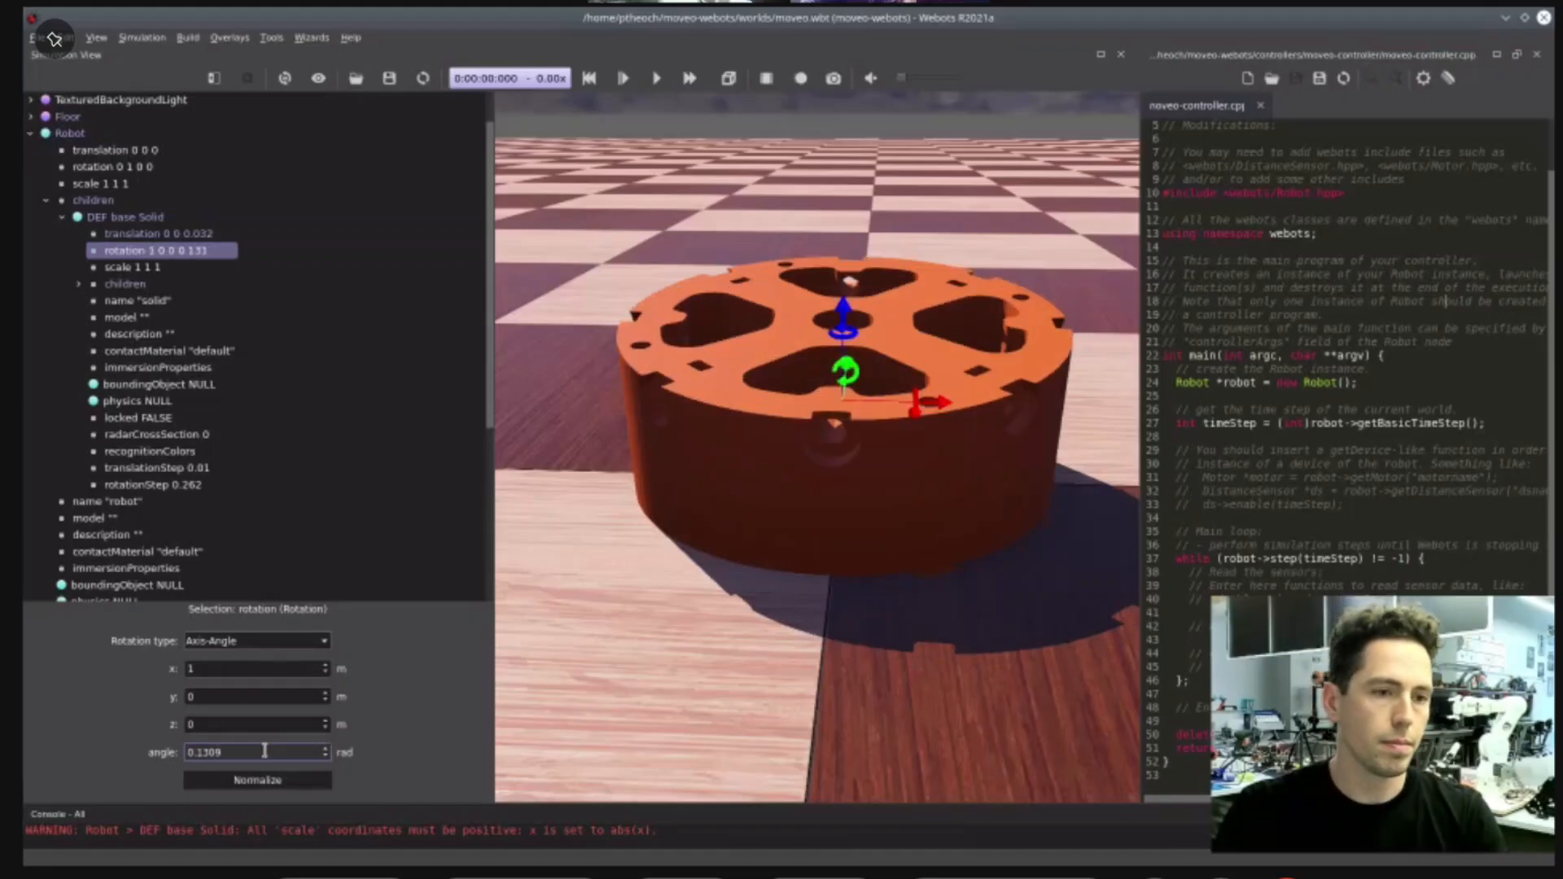
pyautogui.press('BackSpace')
pyautogui.press('BackSpace')
pyautogui.press('BackSpace')
pyautogui.press('BackSpace')
pyautogui.press('BackSpace')
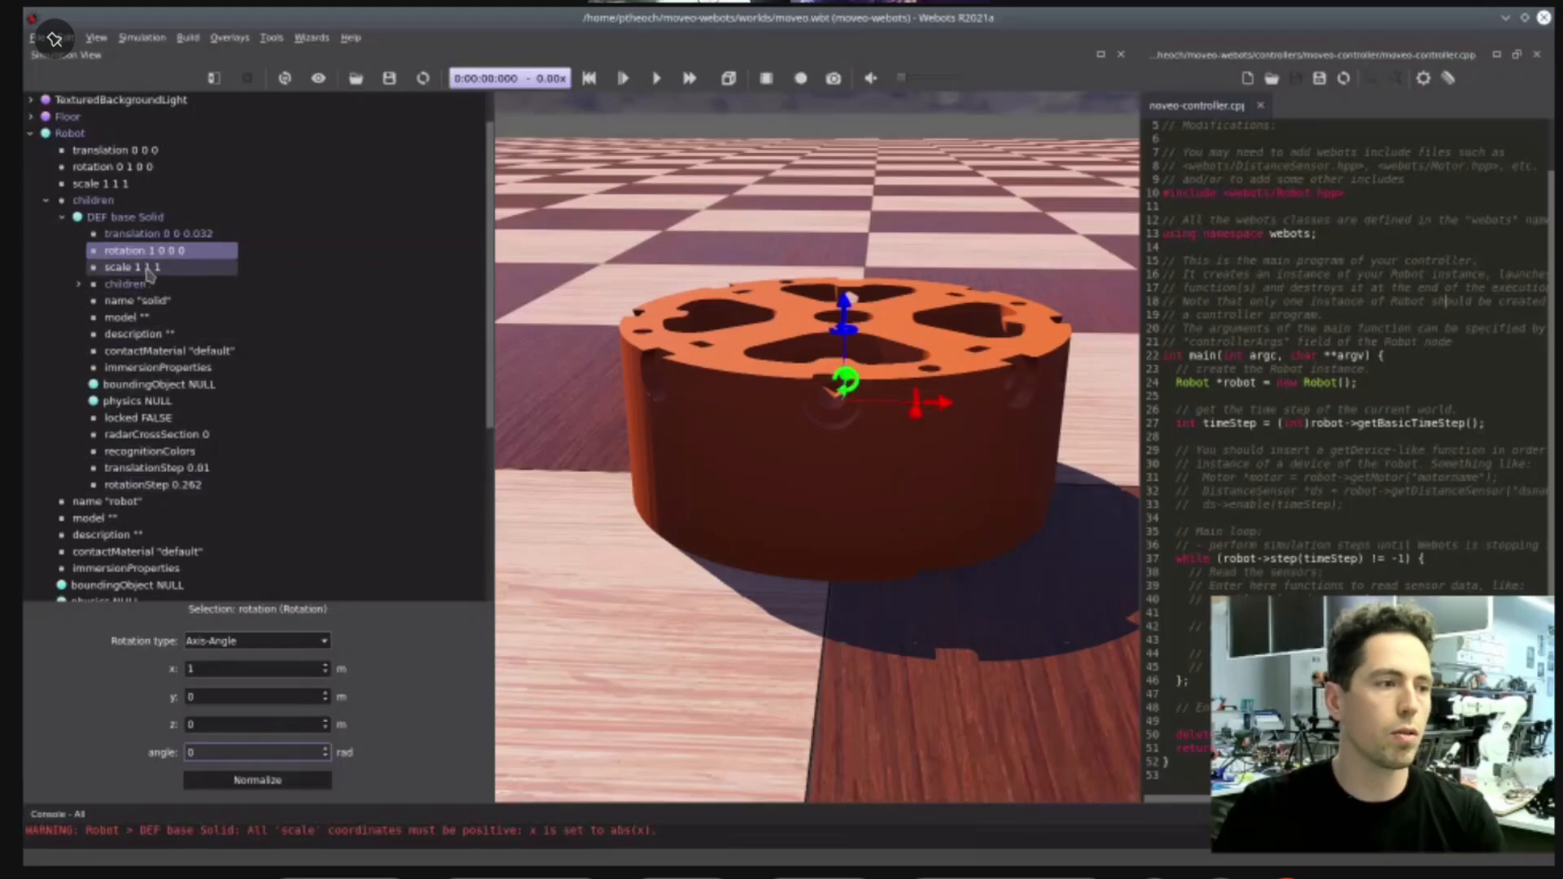
pyautogui.click(62, 218)
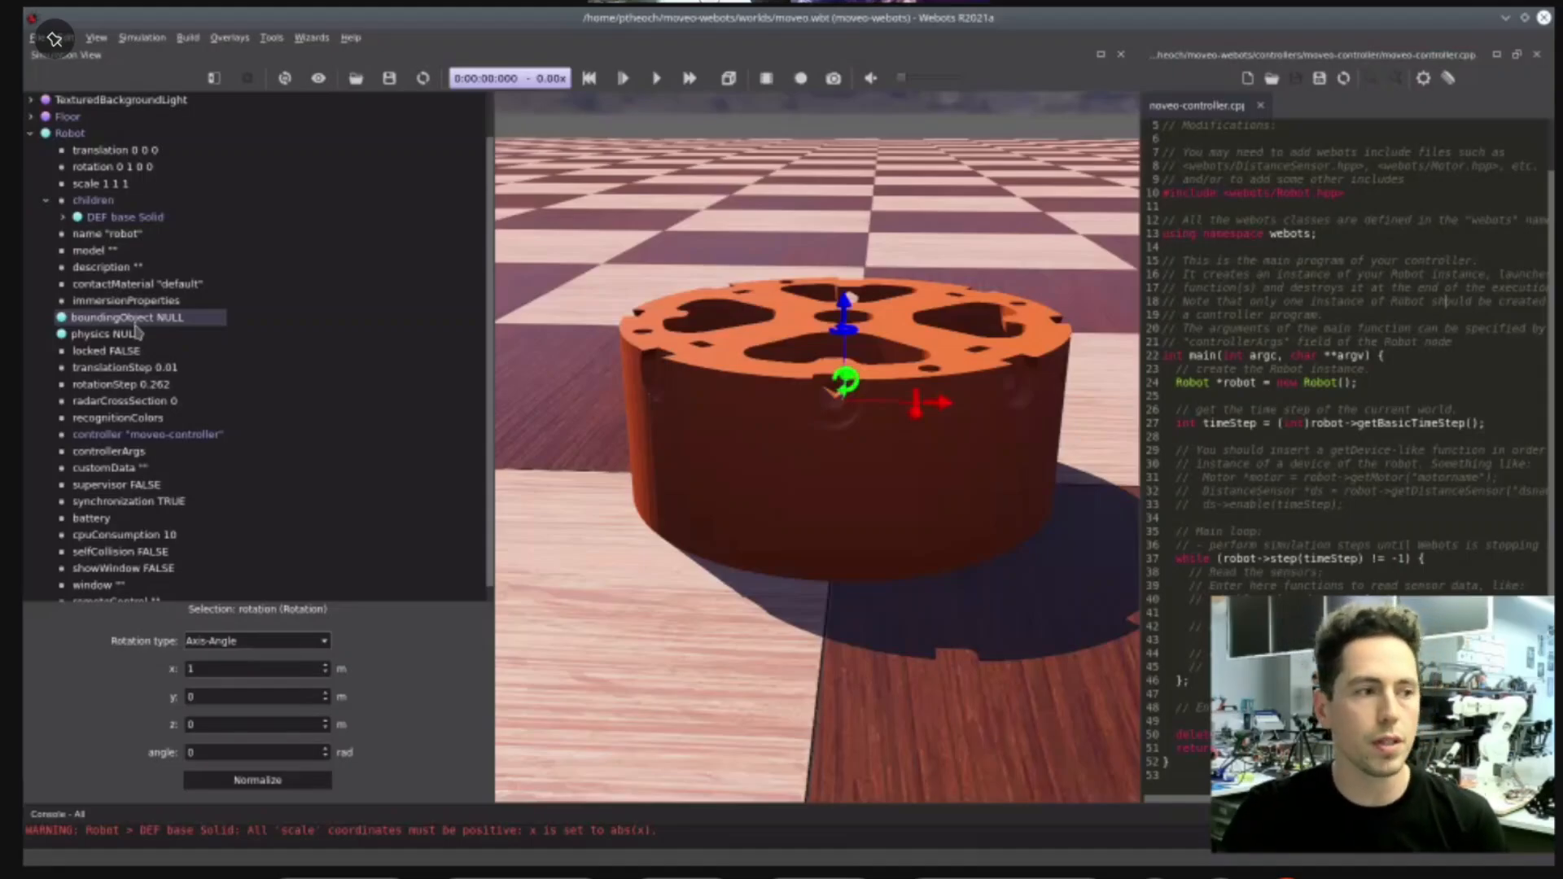
pyautogui.doubleClick(130, 317)
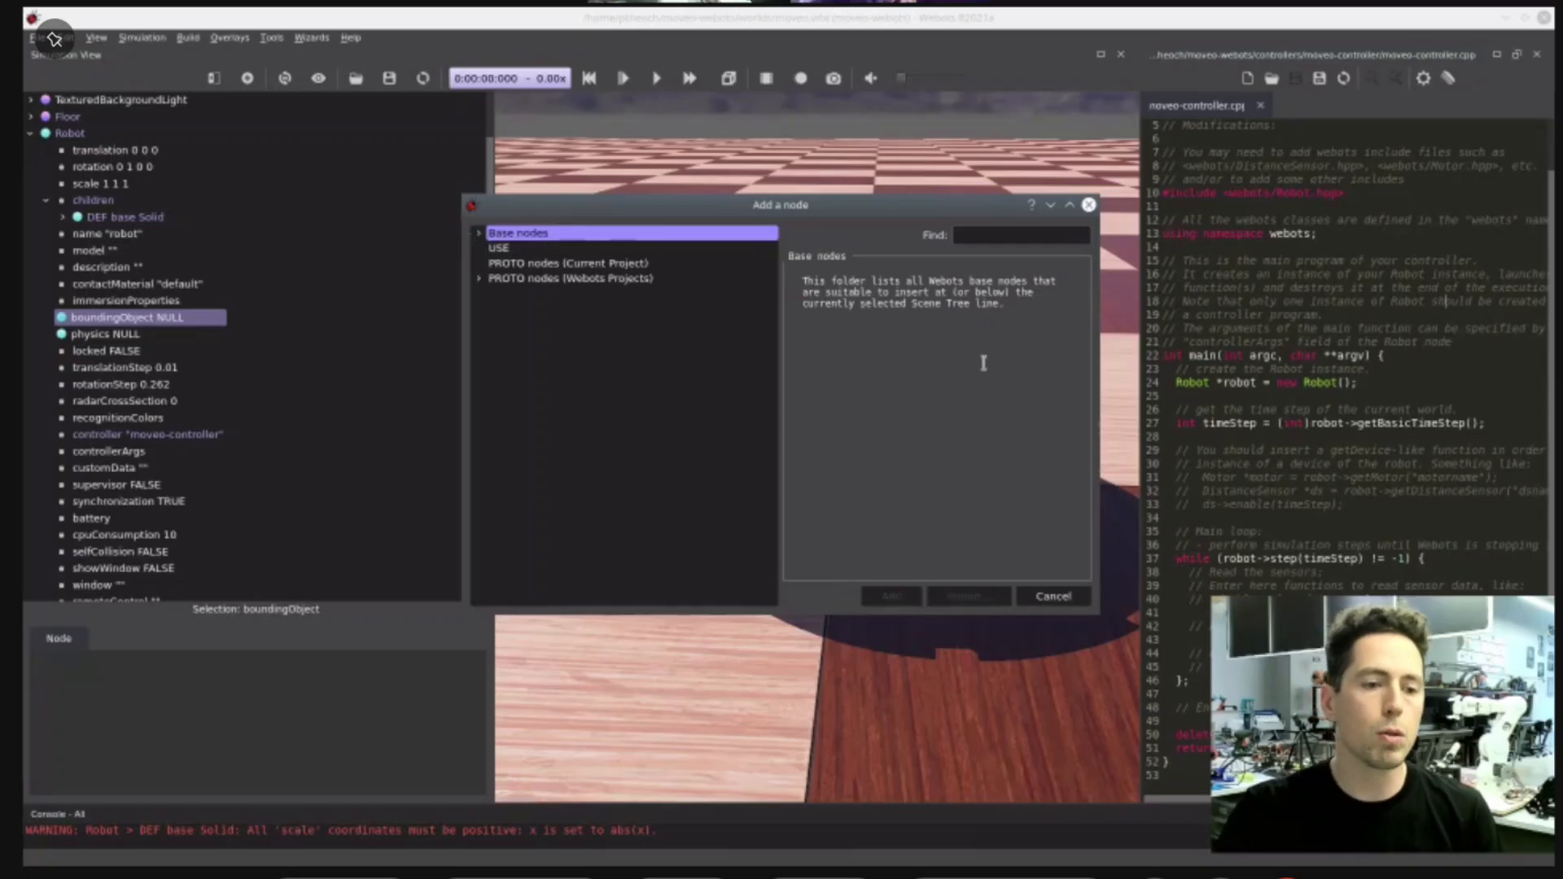
pyautogui.click(1076, 594)
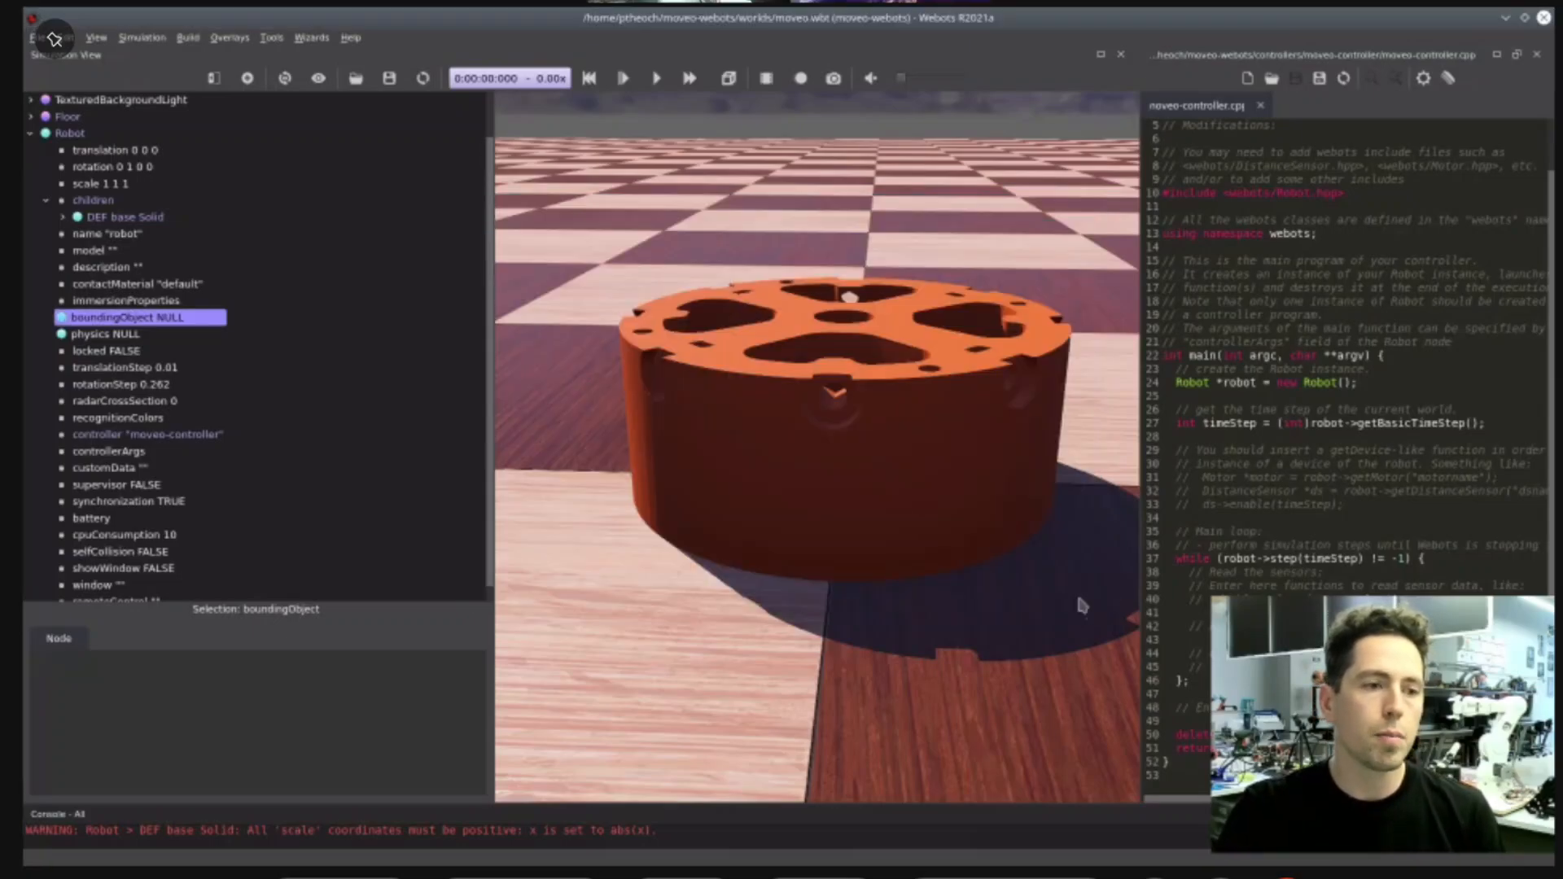
# - Expand the base Solid down to its Shape and copy the Shape's geometry Mesh node
pyautogui.click(63, 216)
pyautogui.click(78, 285)
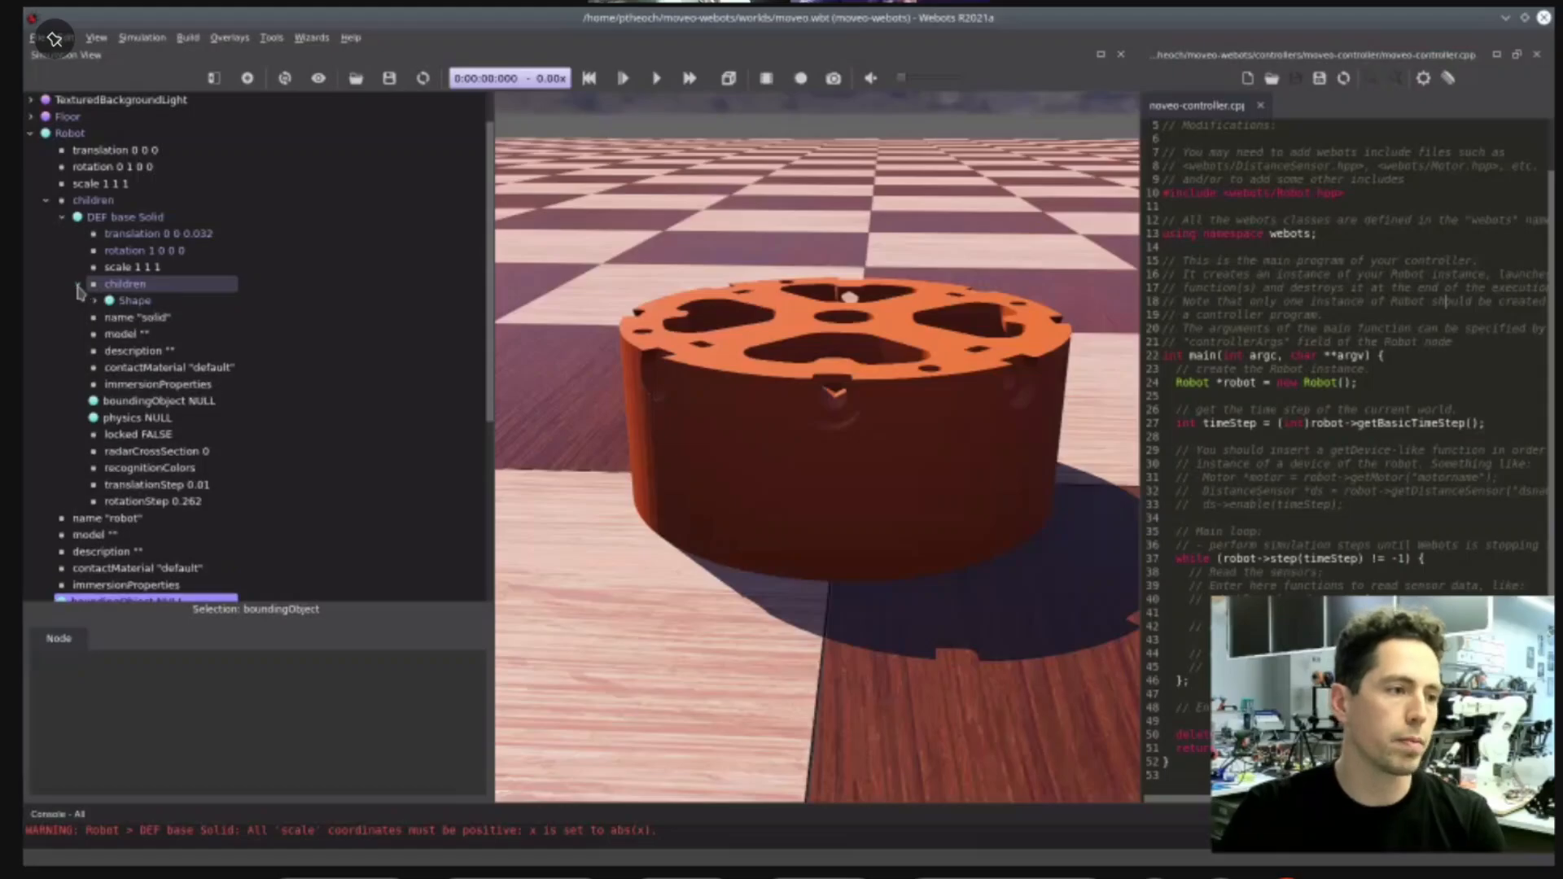
pyautogui.click(94, 302)
pyautogui.click(111, 317)
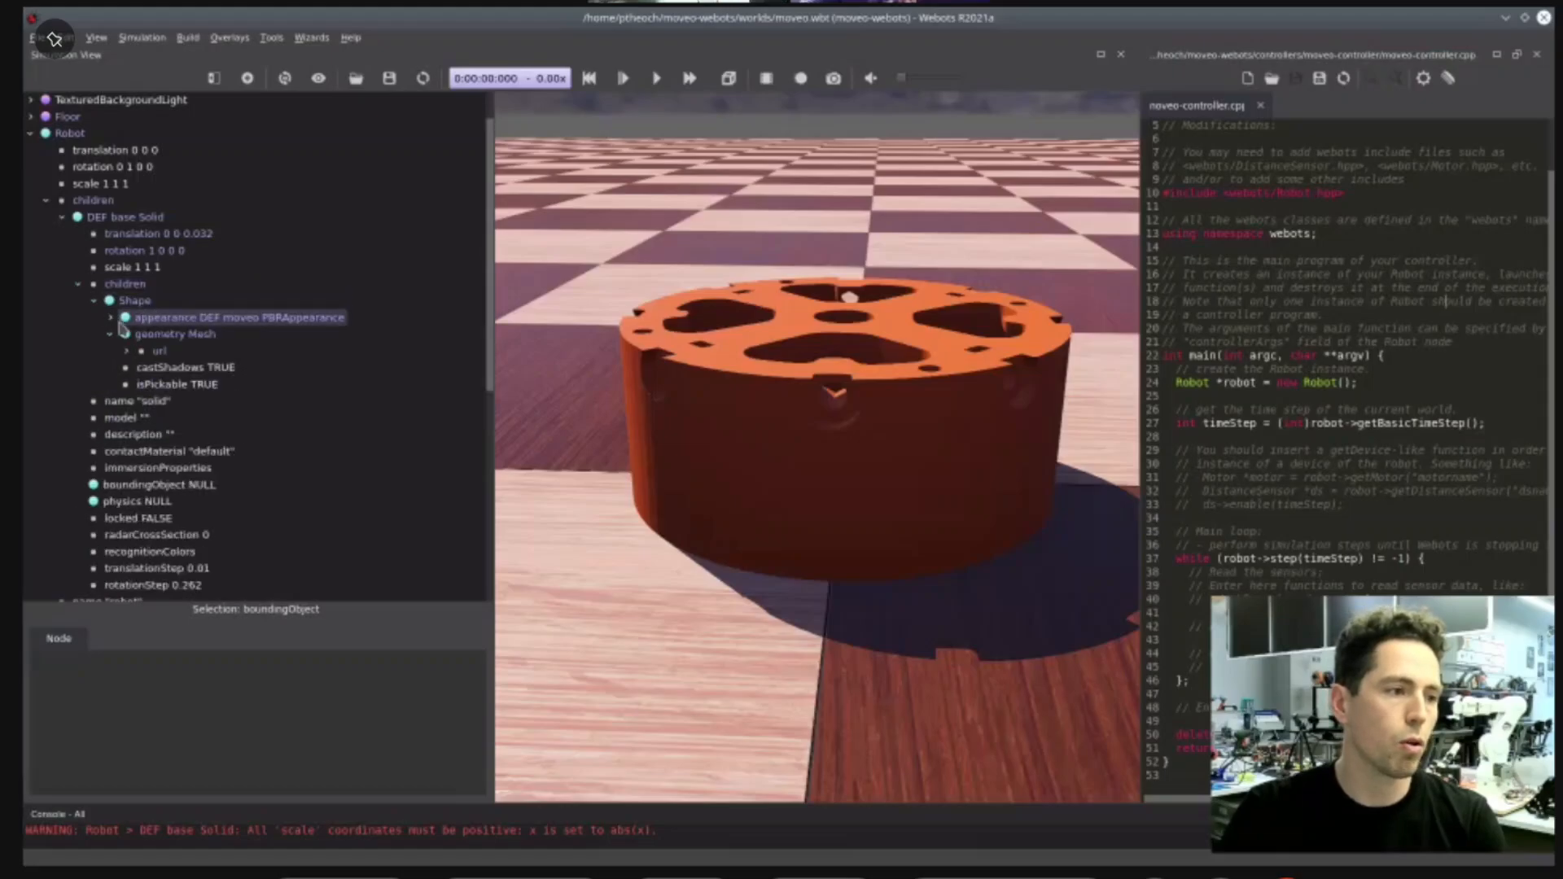
pyautogui.click(179, 335)
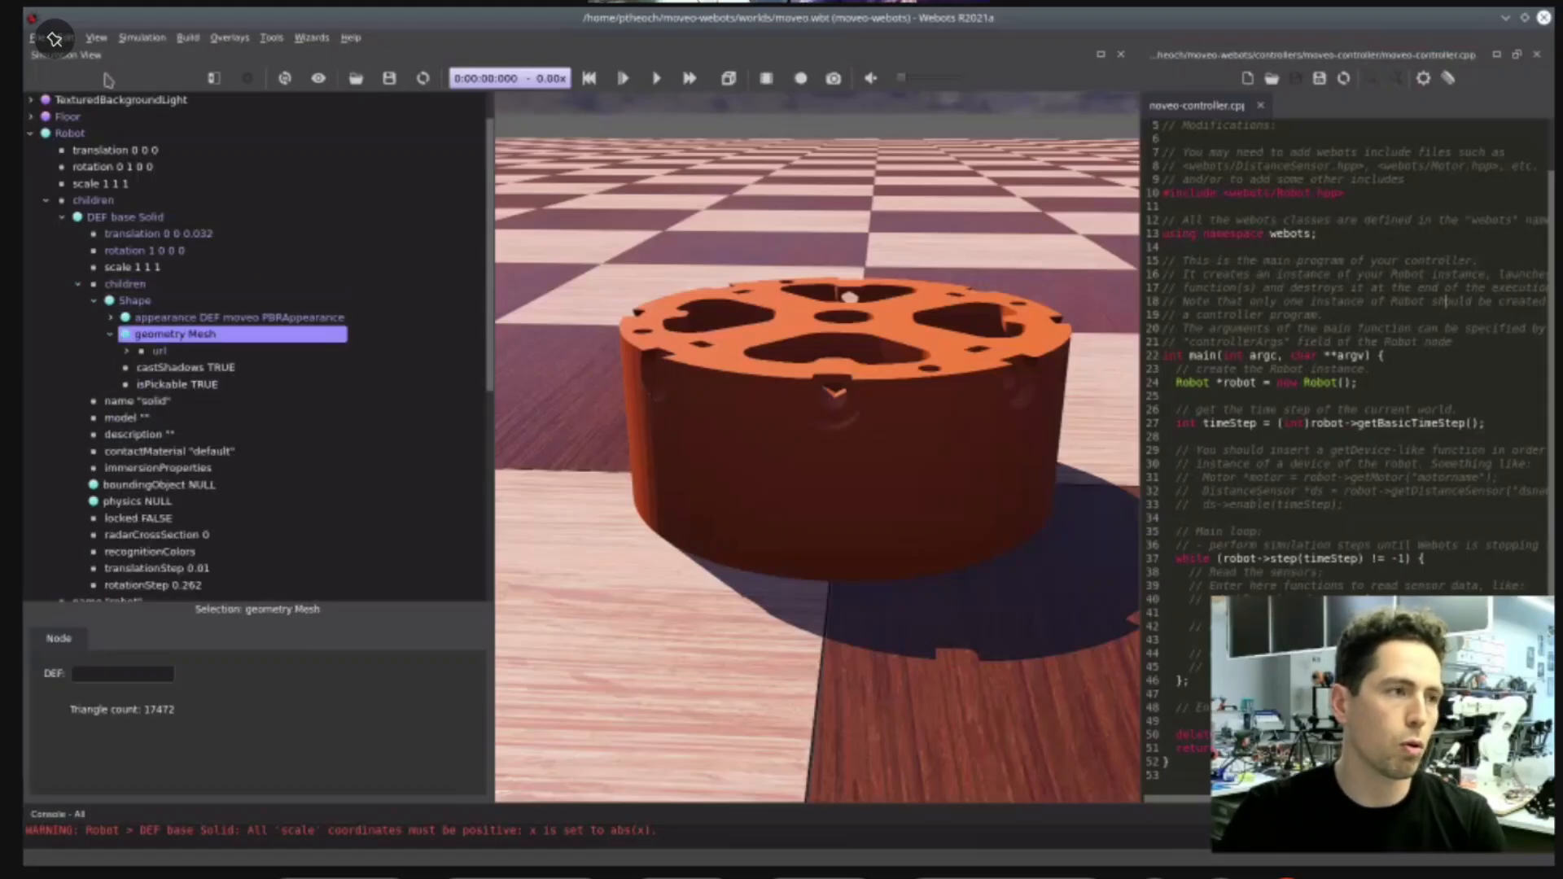
pyautogui.click(71, 41)
pyautogui.click(70, 40)
# - Paste the copied Mesh into the base Solid's boundingObject and inspect its wireframe from a higher angle
pyautogui.scroll(-2, 138, 260)
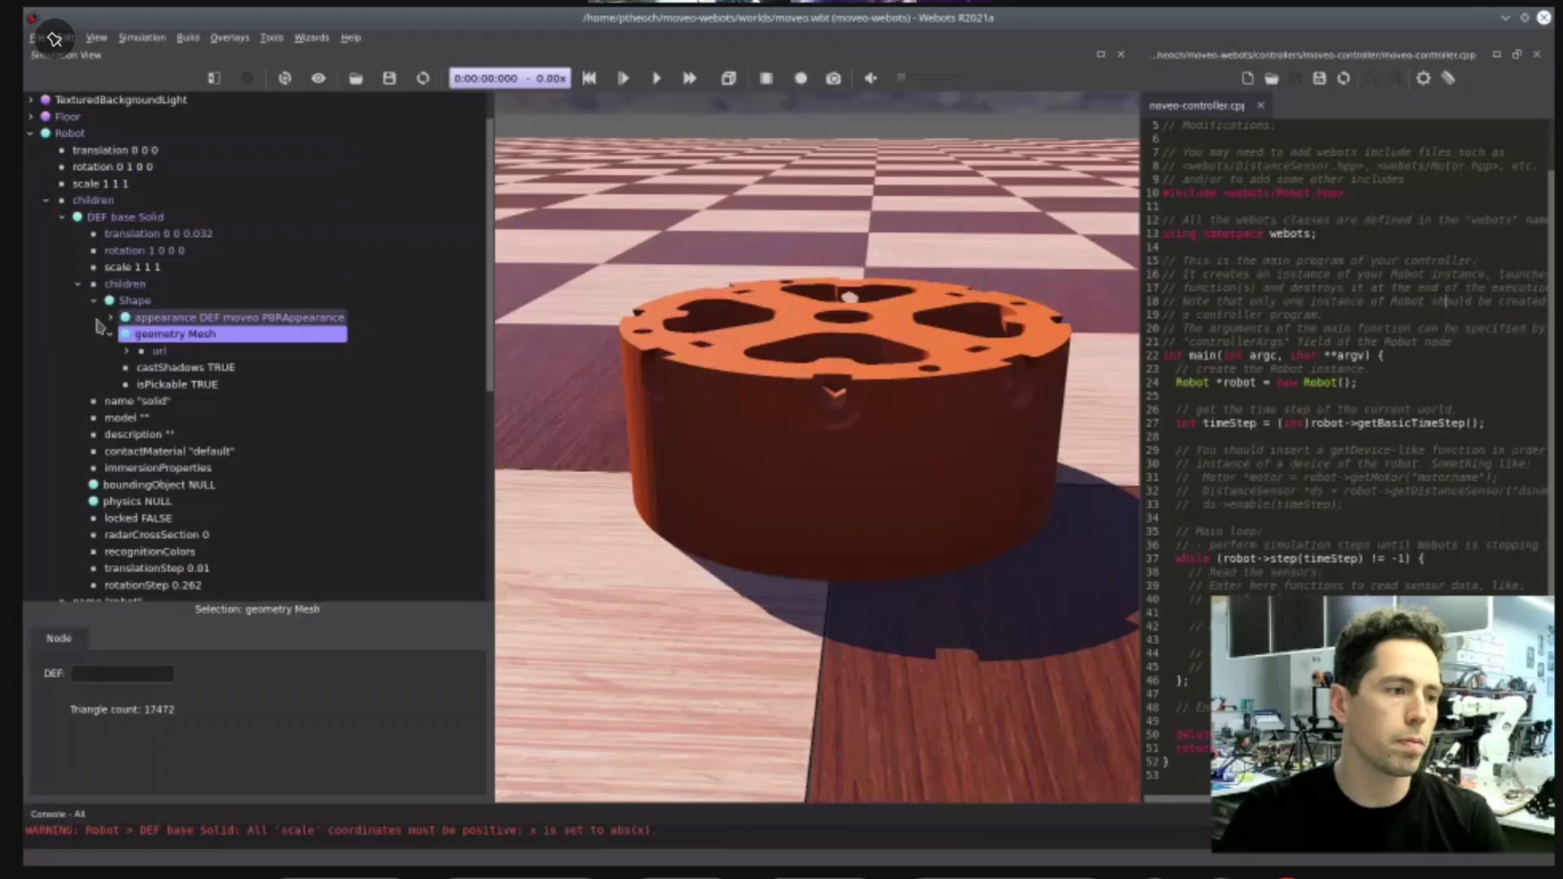
pyautogui.click(166, 386)
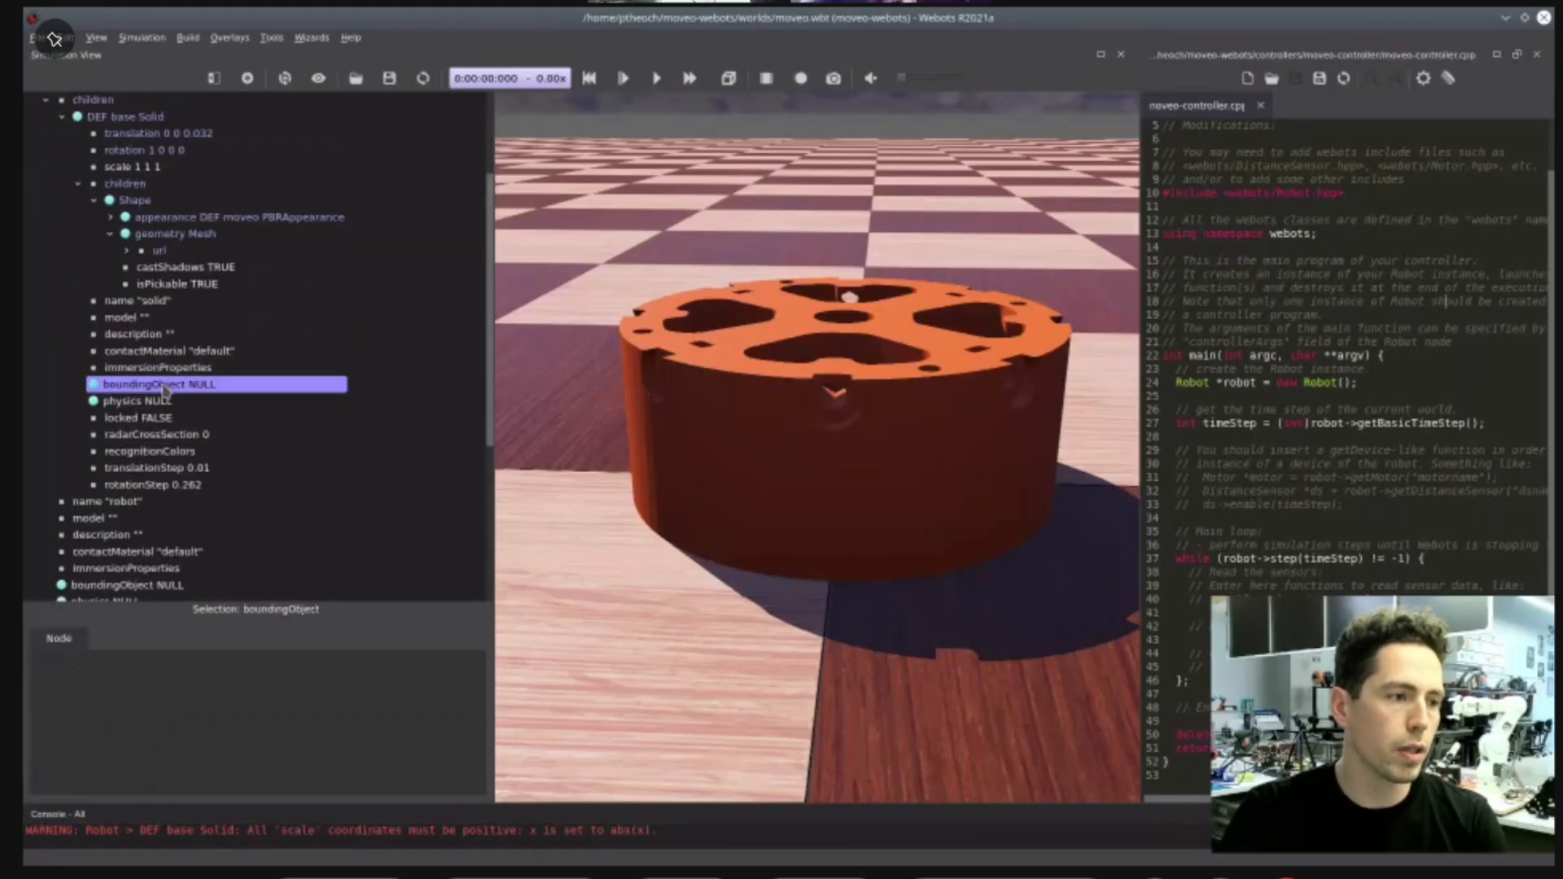
pyautogui.hotkey('ctrl', 'v')
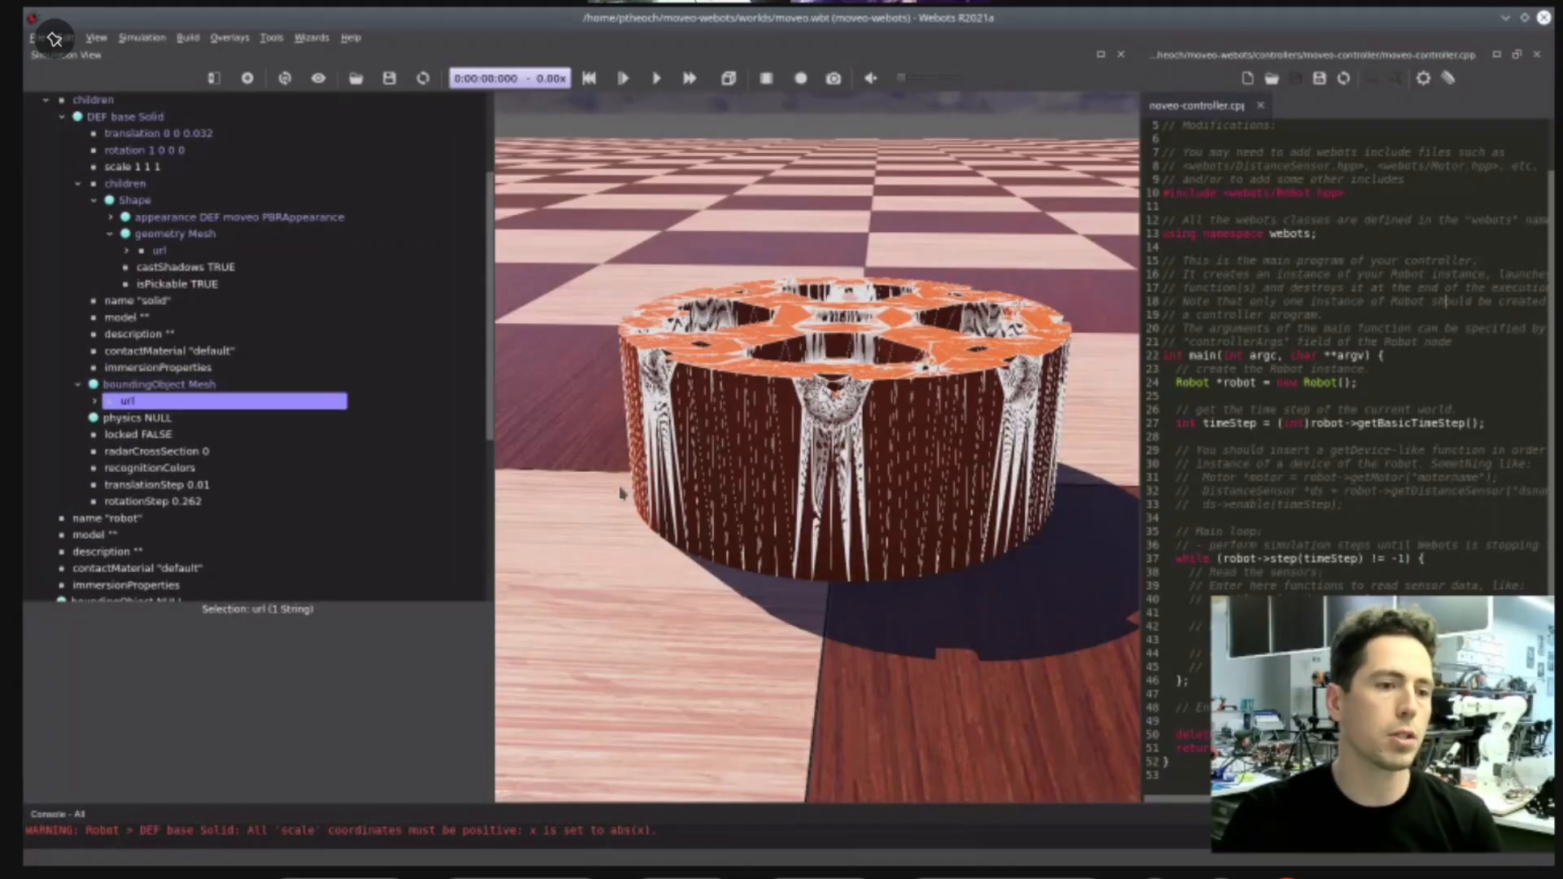
pyautogui.moveTo(783, 605)
pyautogui.mouseDown()
pyautogui.moveTo(788, 689)
pyautogui.moveTo(795, 628)
pyautogui.mouseUp()
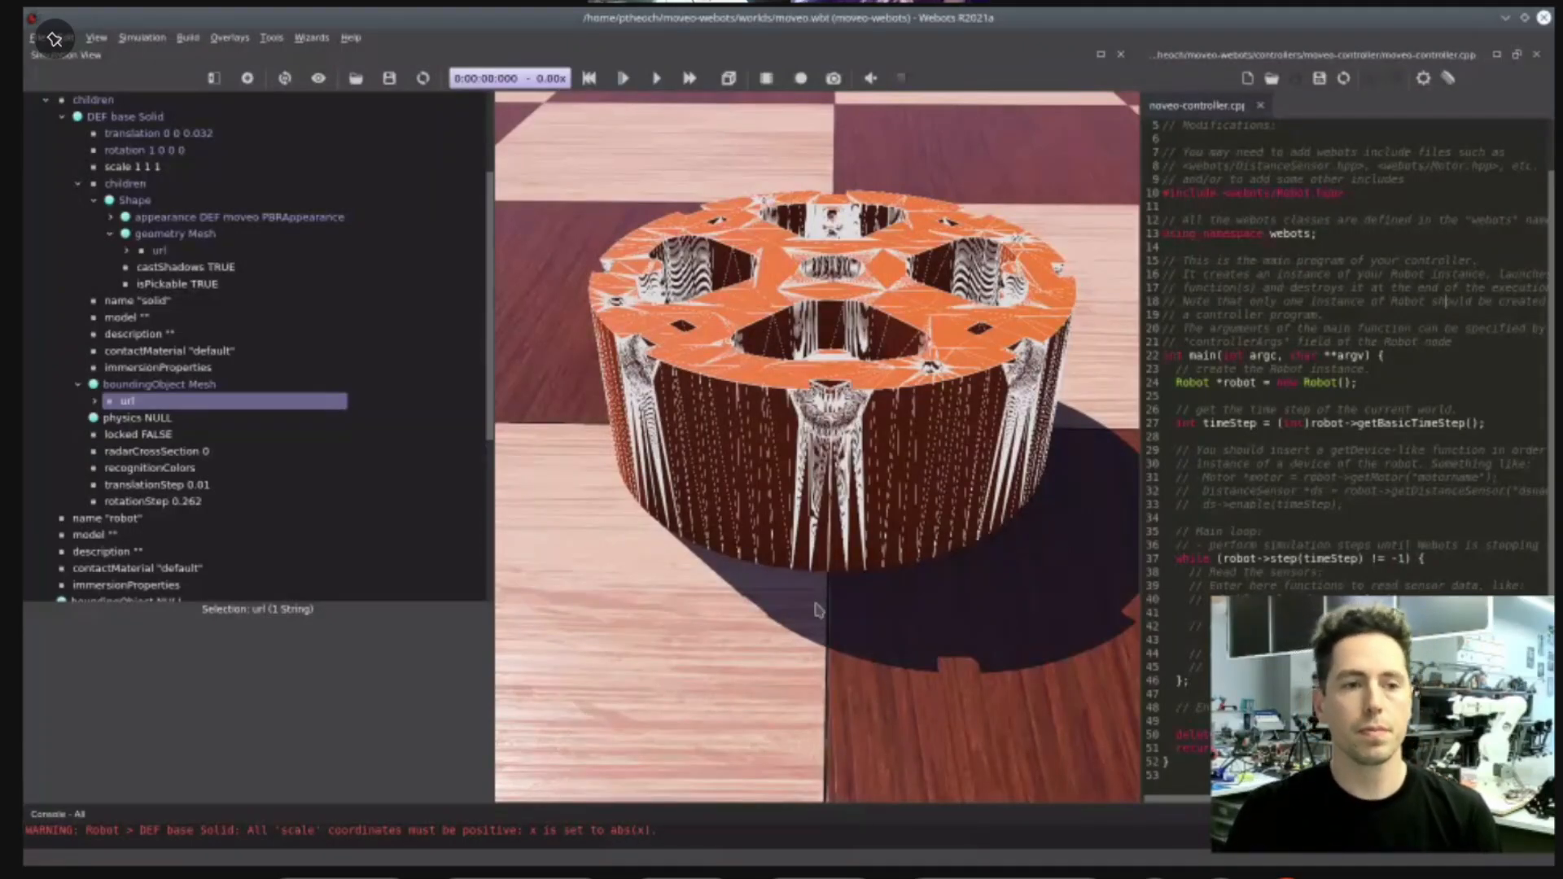
# - Delete the Mesh node from the base Solid's boundingObject
pyautogui.click(889, 572)
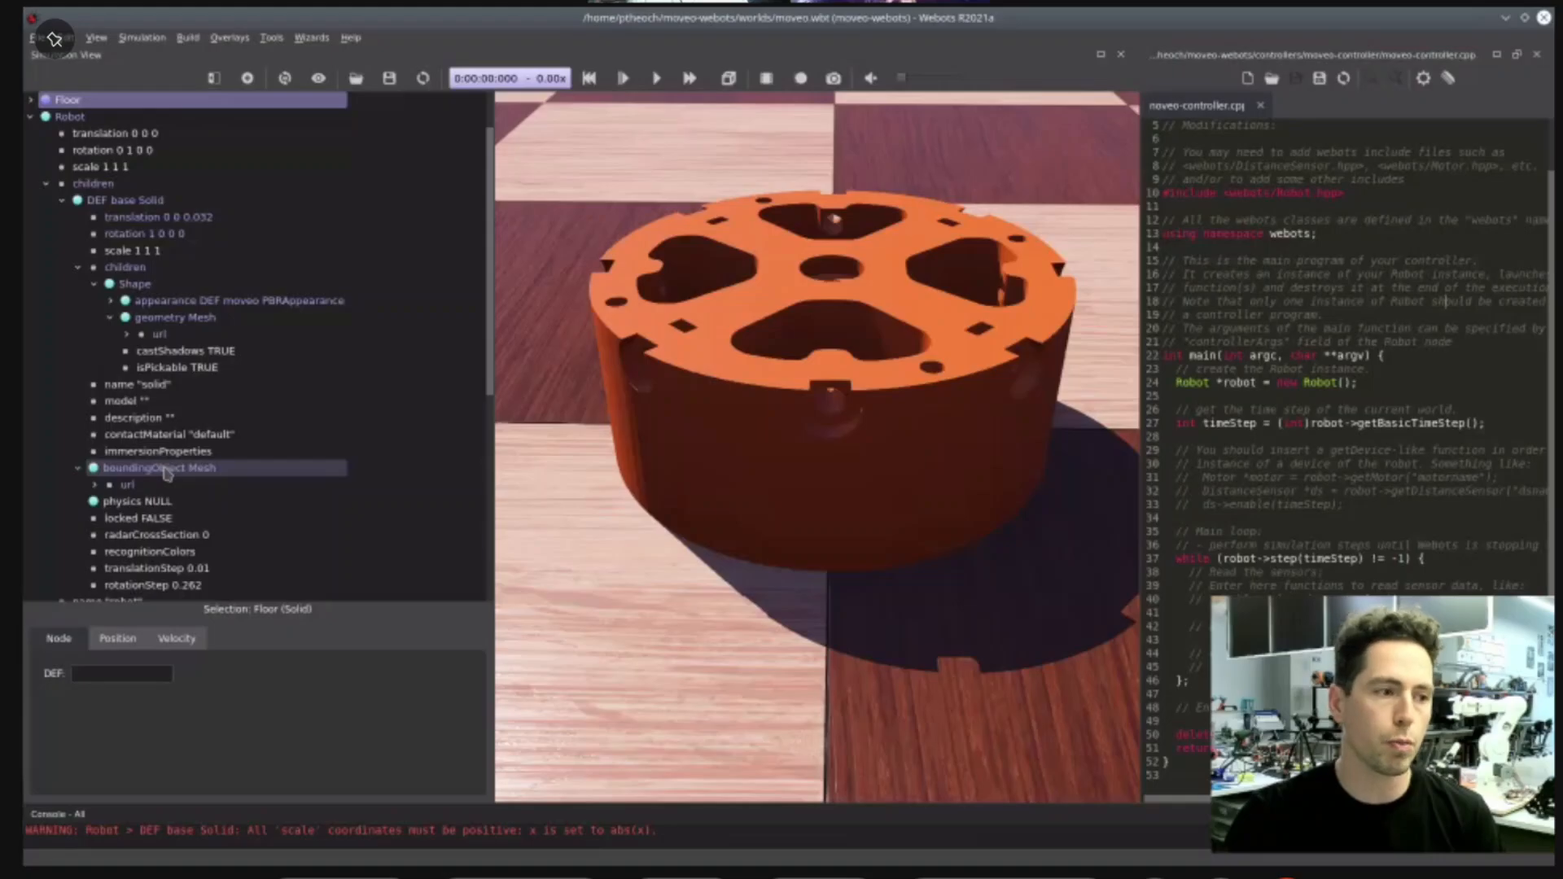
pyautogui.click(166, 469)
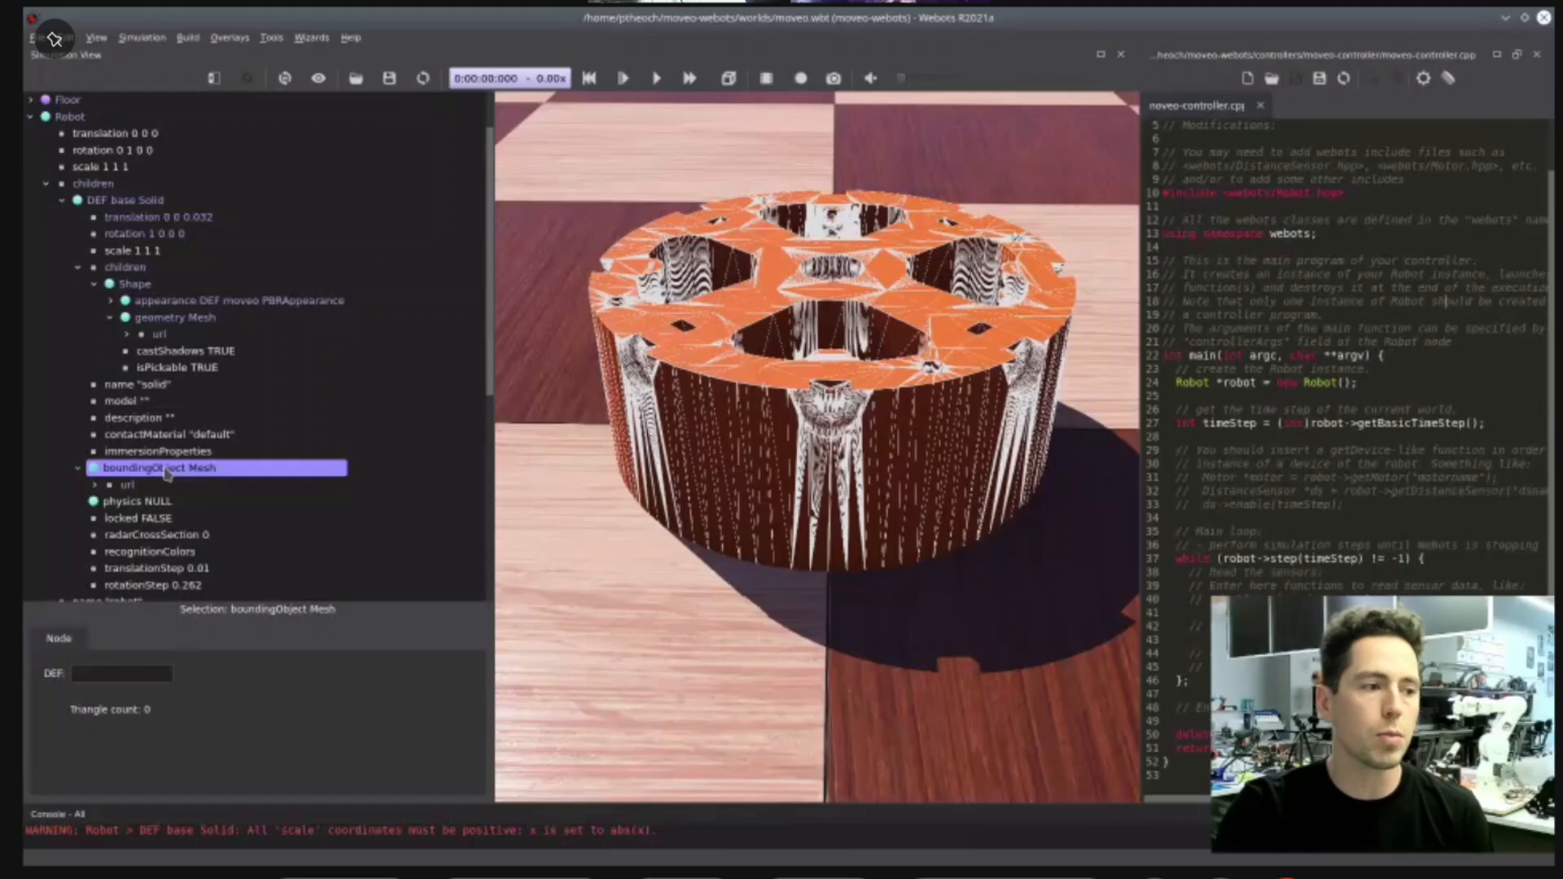
pyautogui.press('Delete')
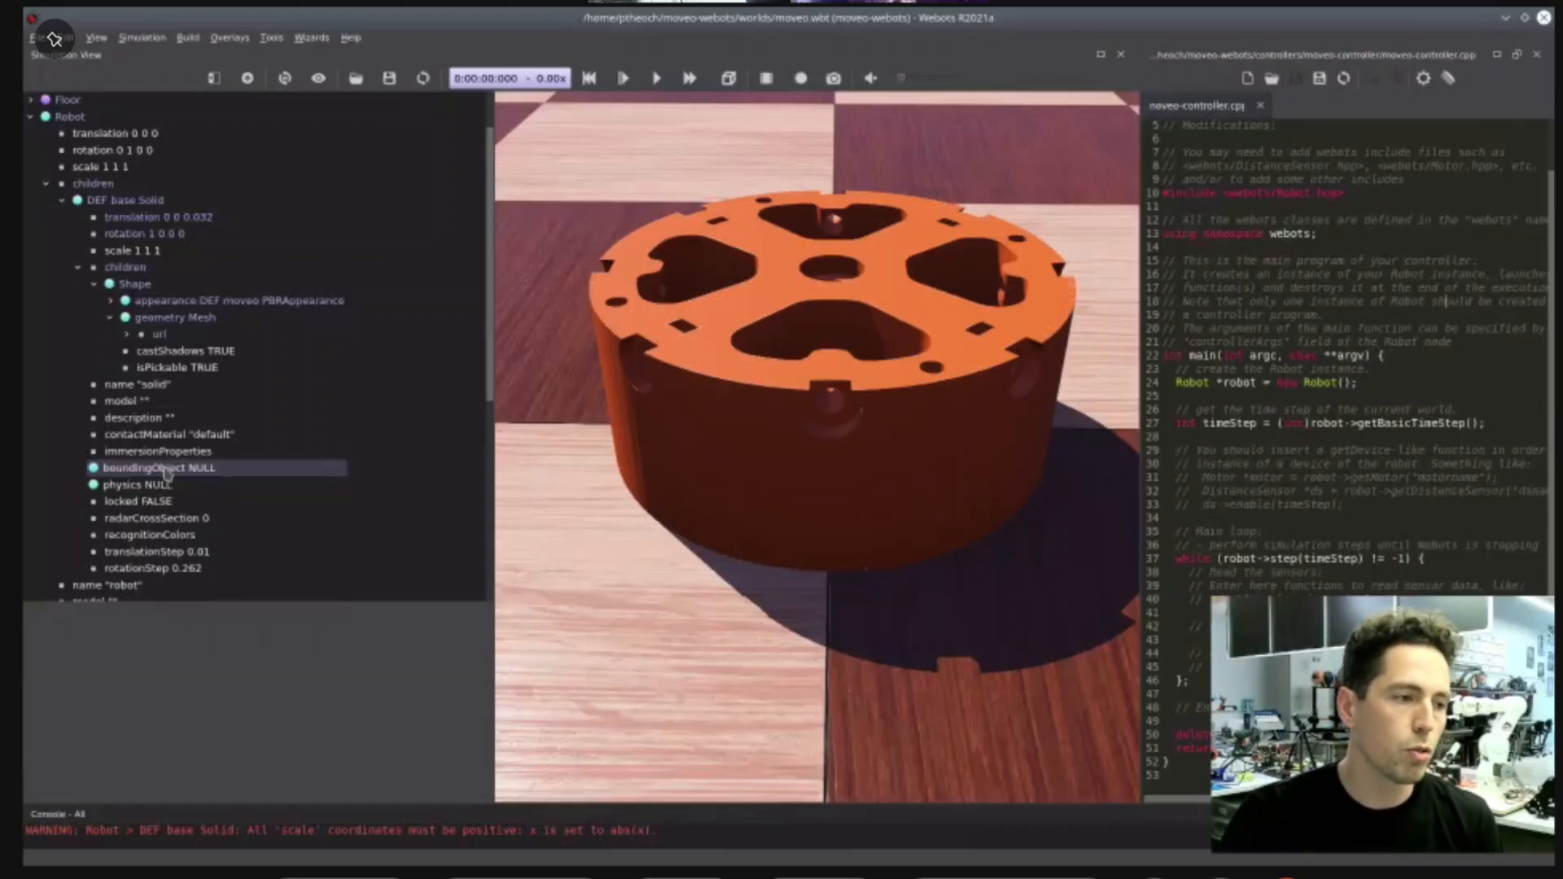
# - Try a Cylinder node directly as the base Solid's boundingObject, then remove it again
pyautogui.click(166, 470)
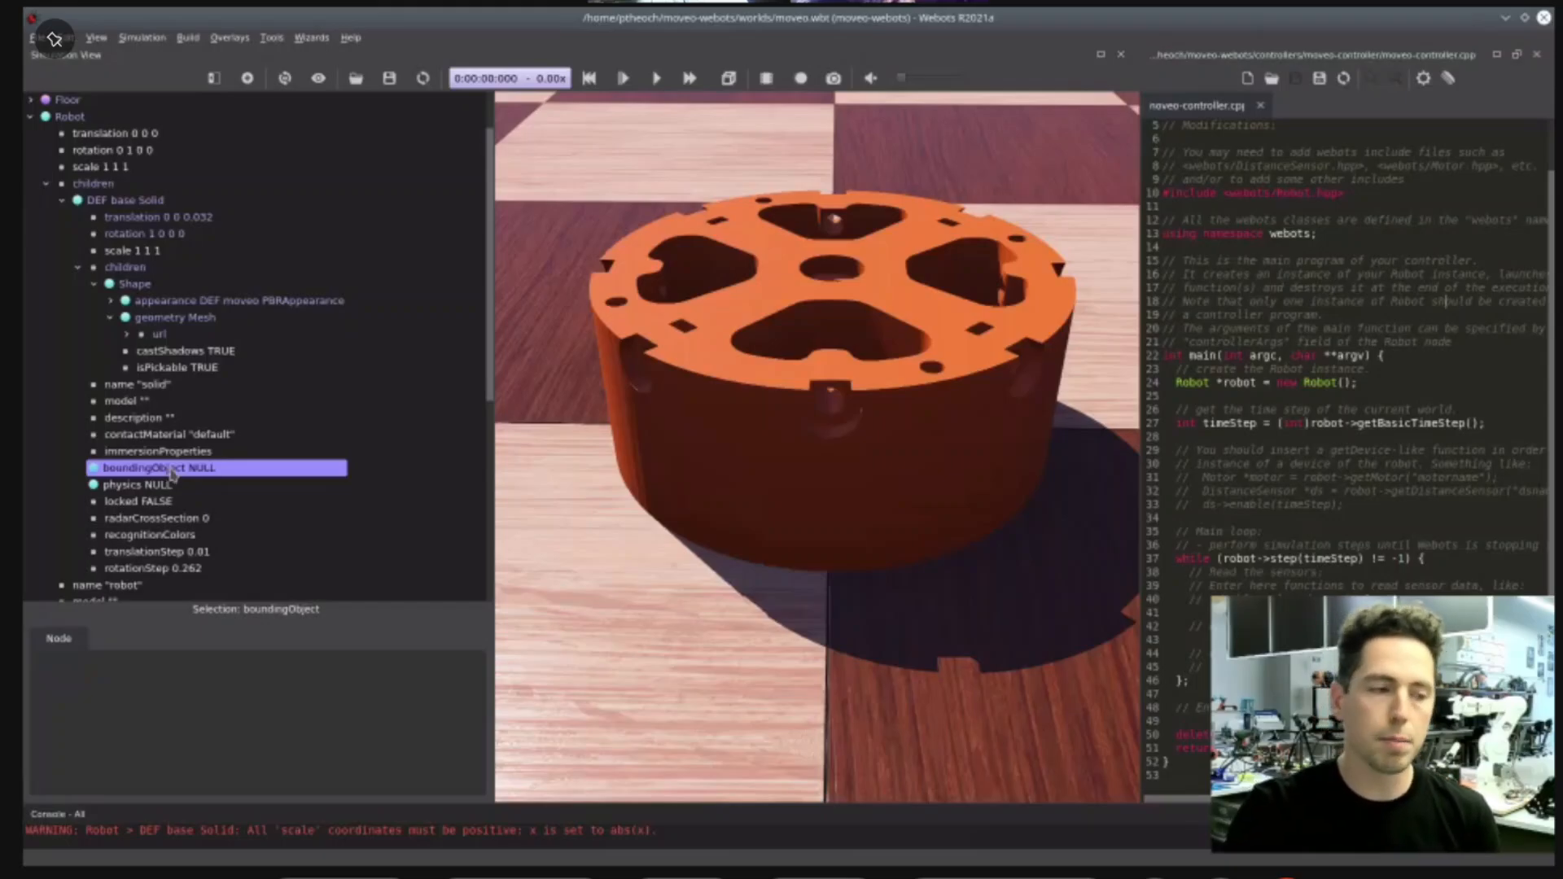
pyautogui.doubleClick(171, 474)
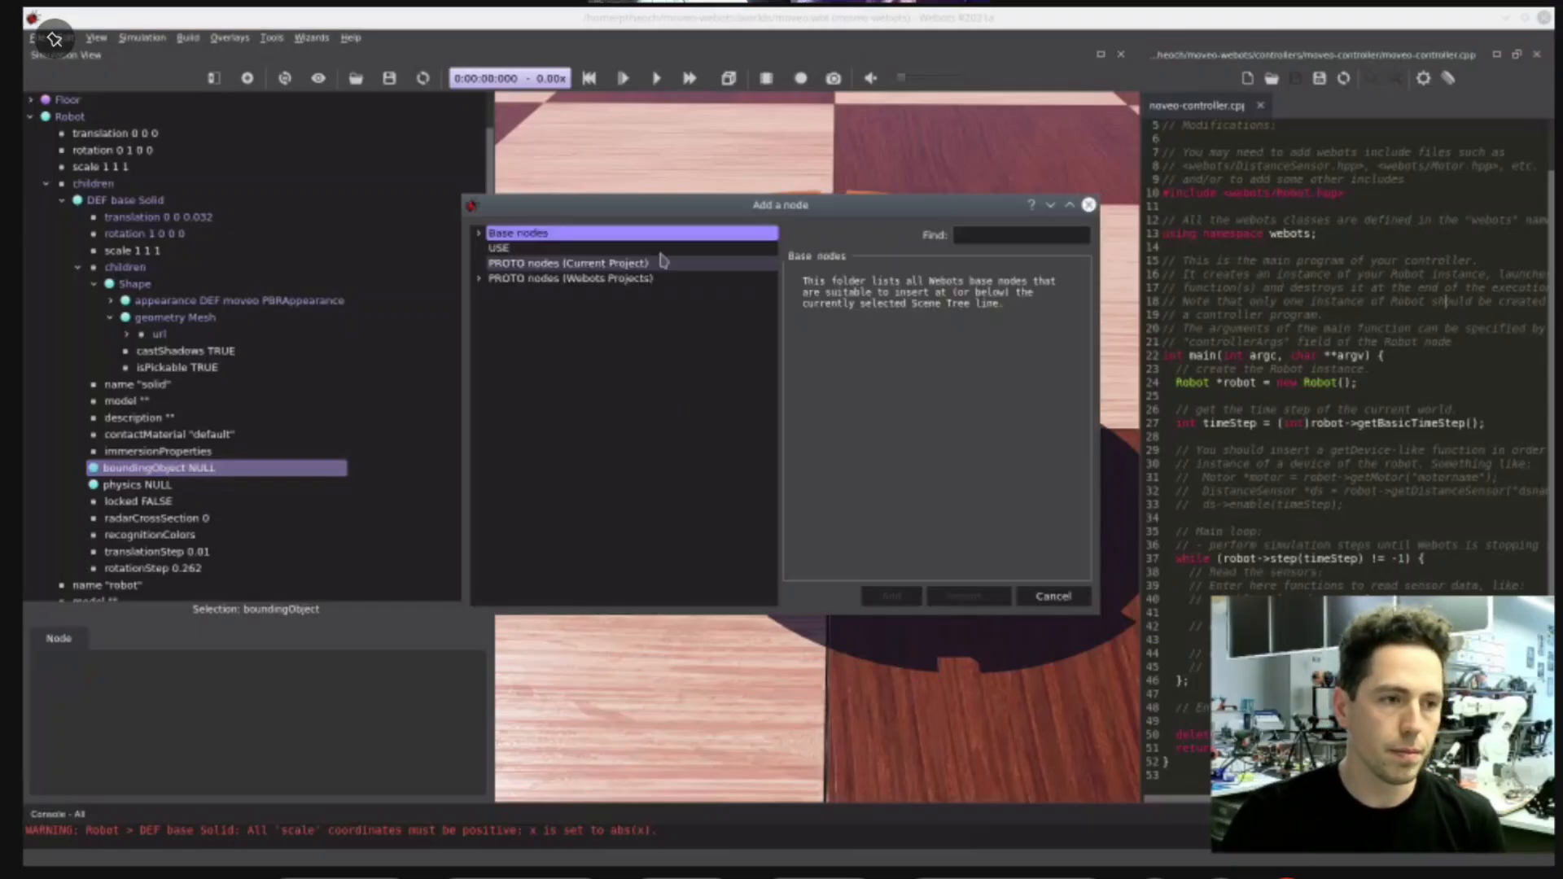
pyautogui.click(480, 235)
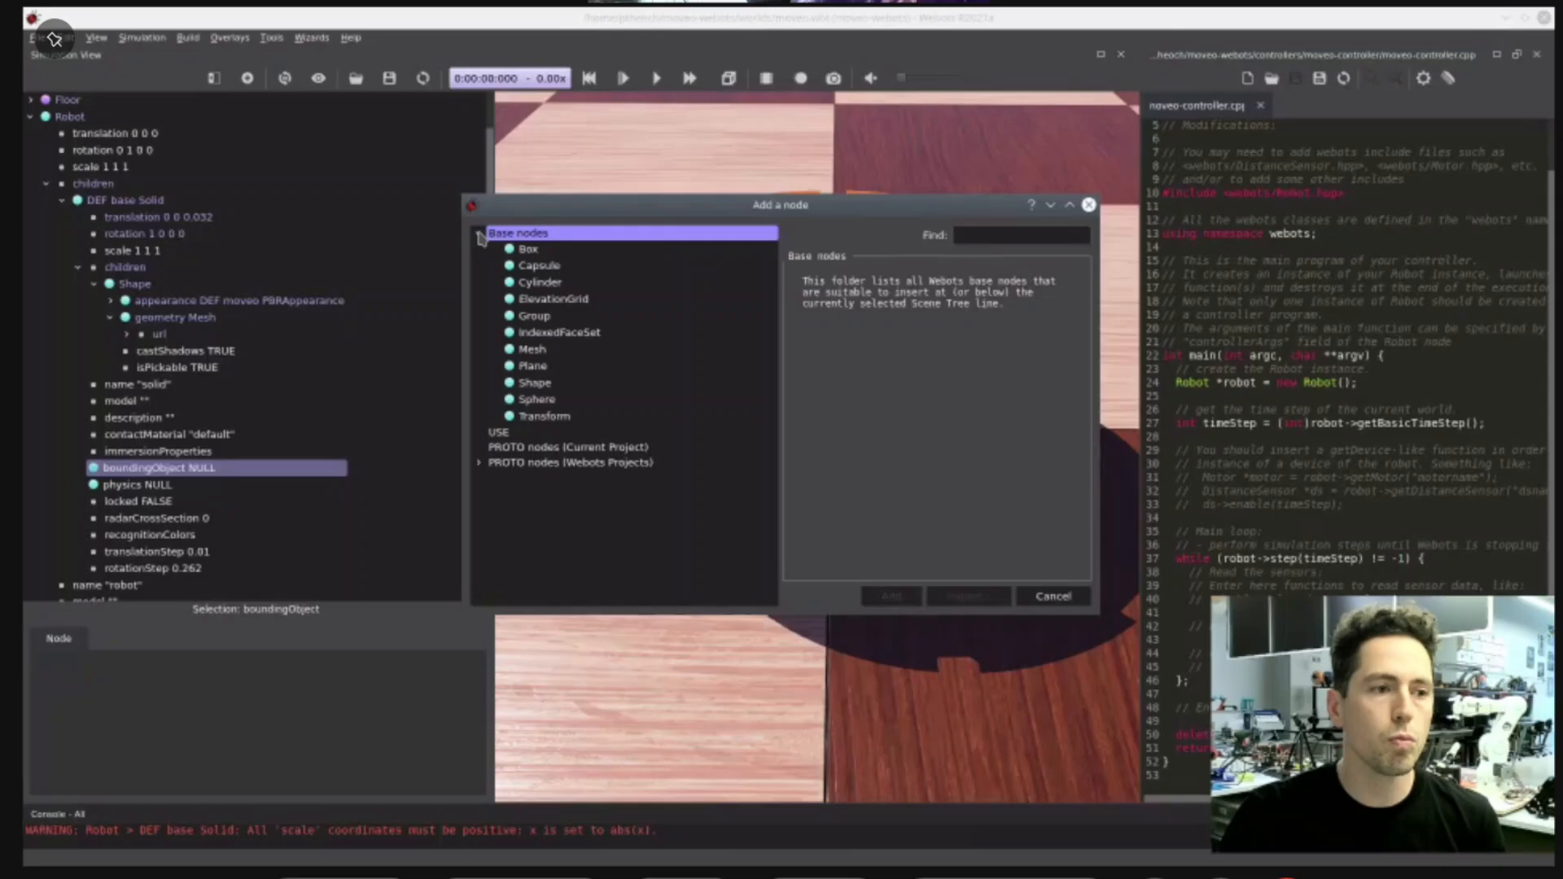
pyautogui.doubleClick(539, 282)
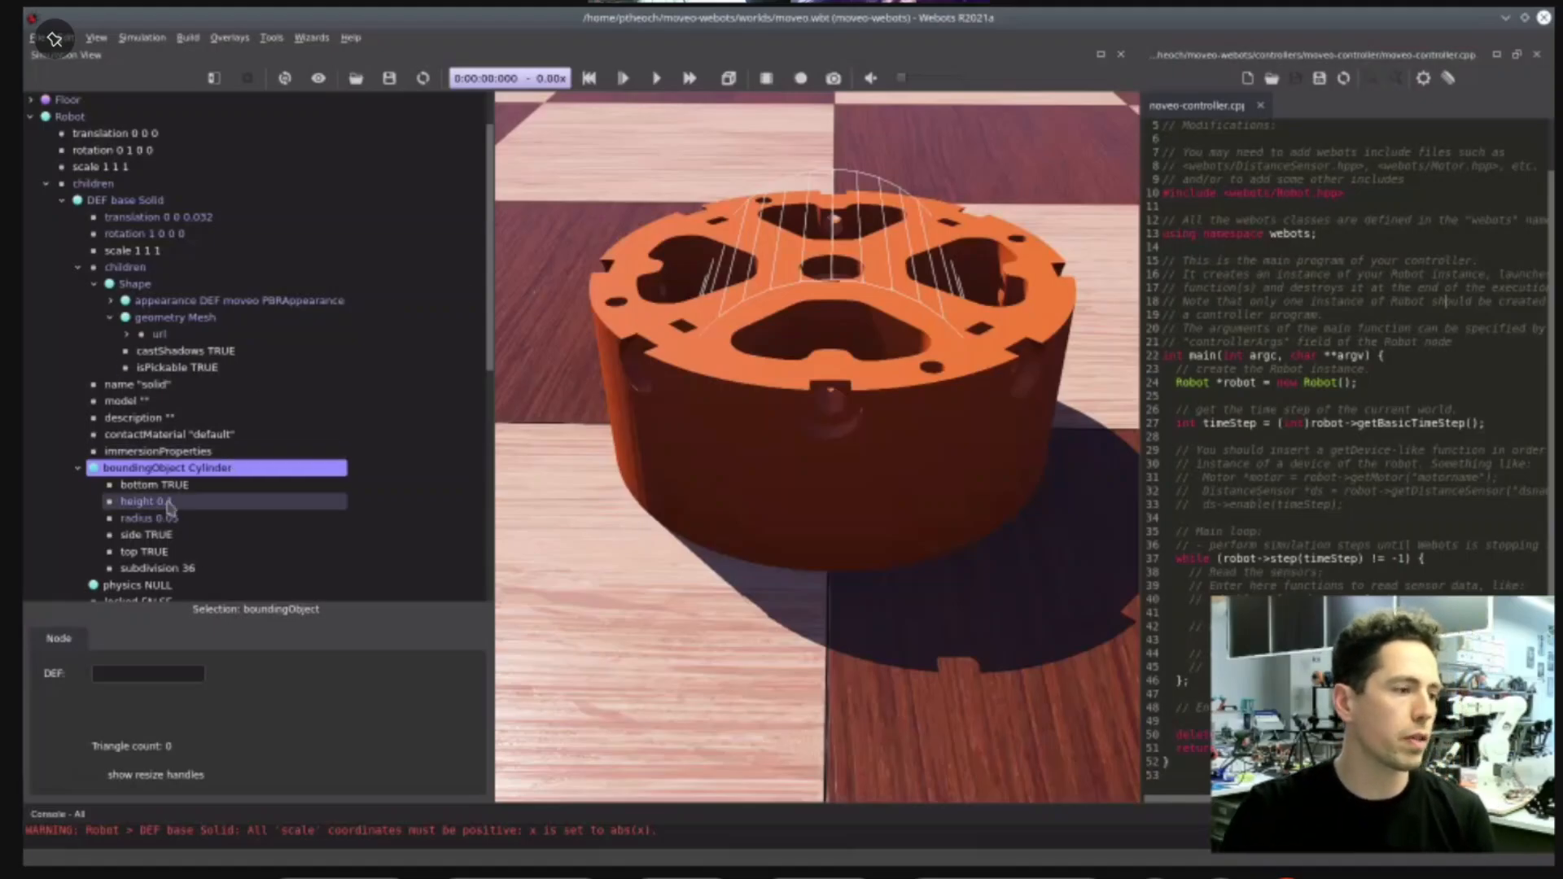
pyautogui.click(168, 502)
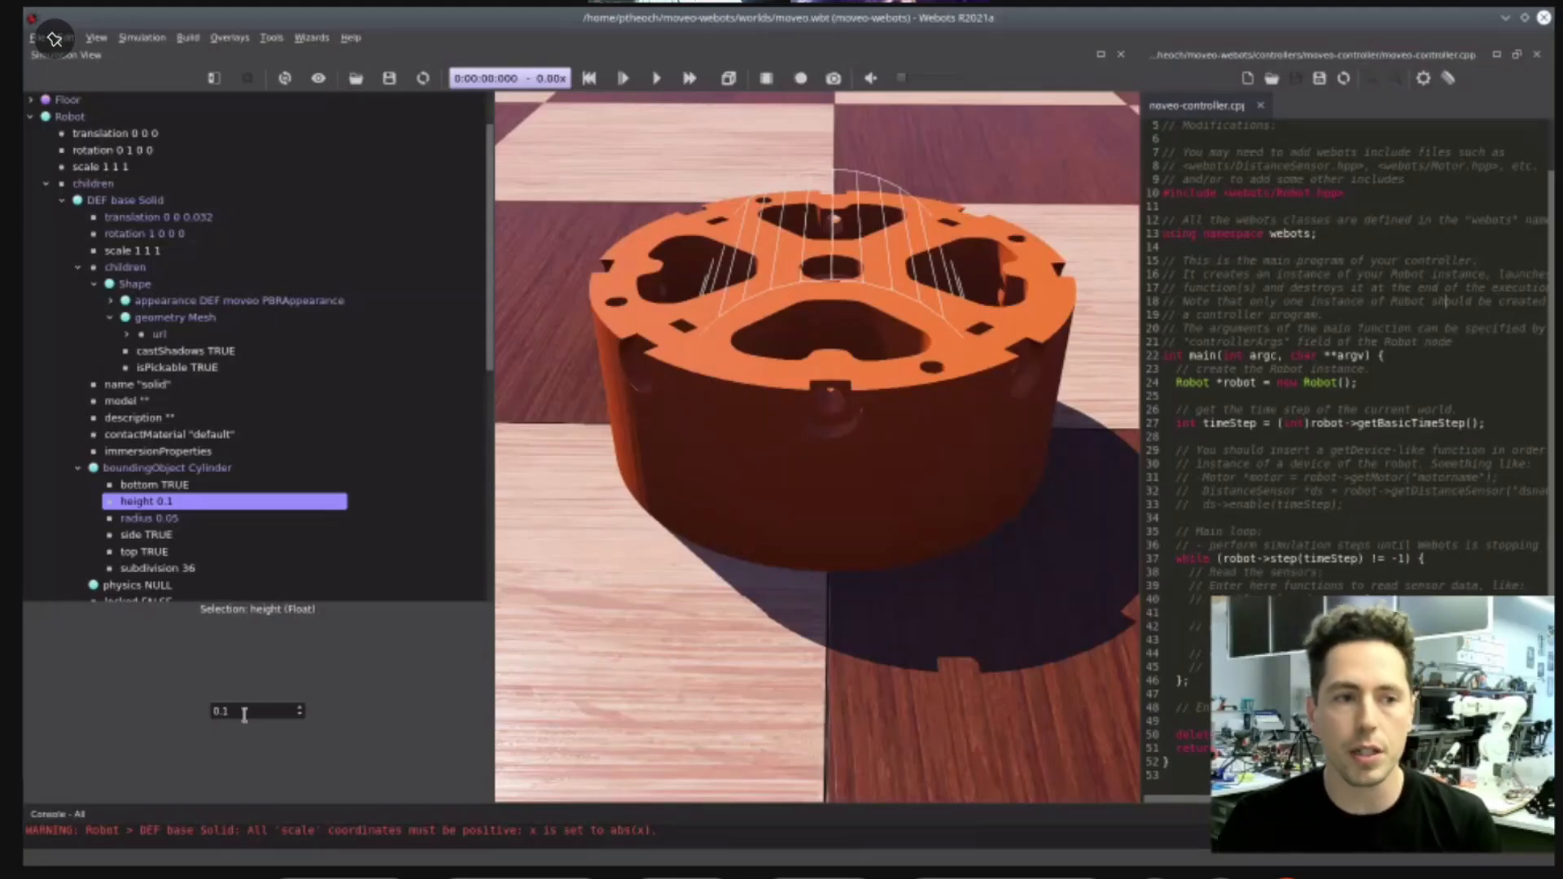
pyautogui.click(189, 470)
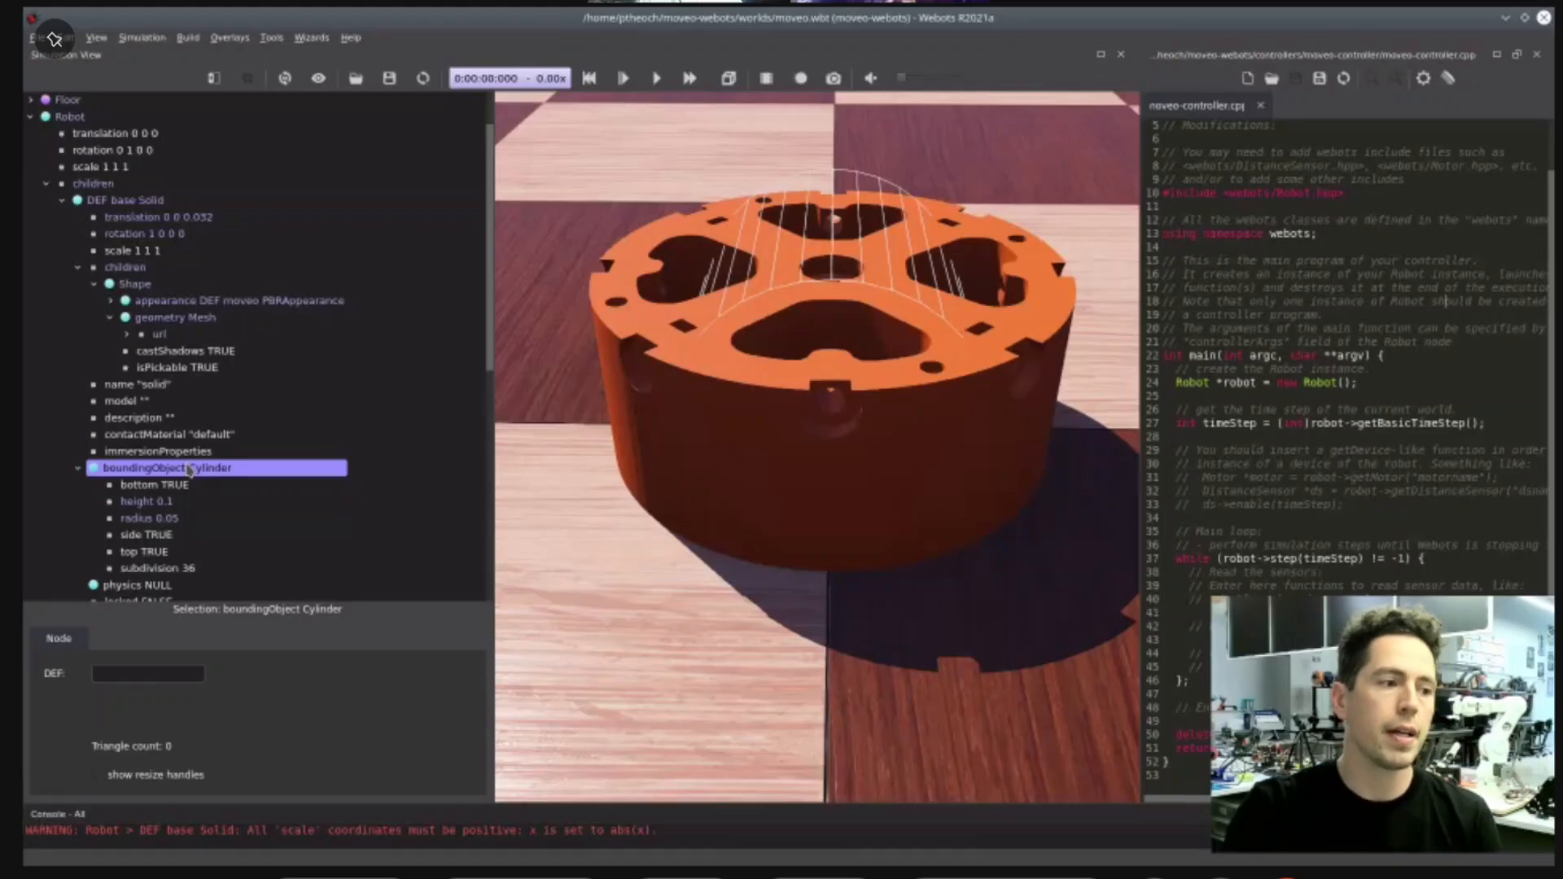
pyautogui.press('Delete')
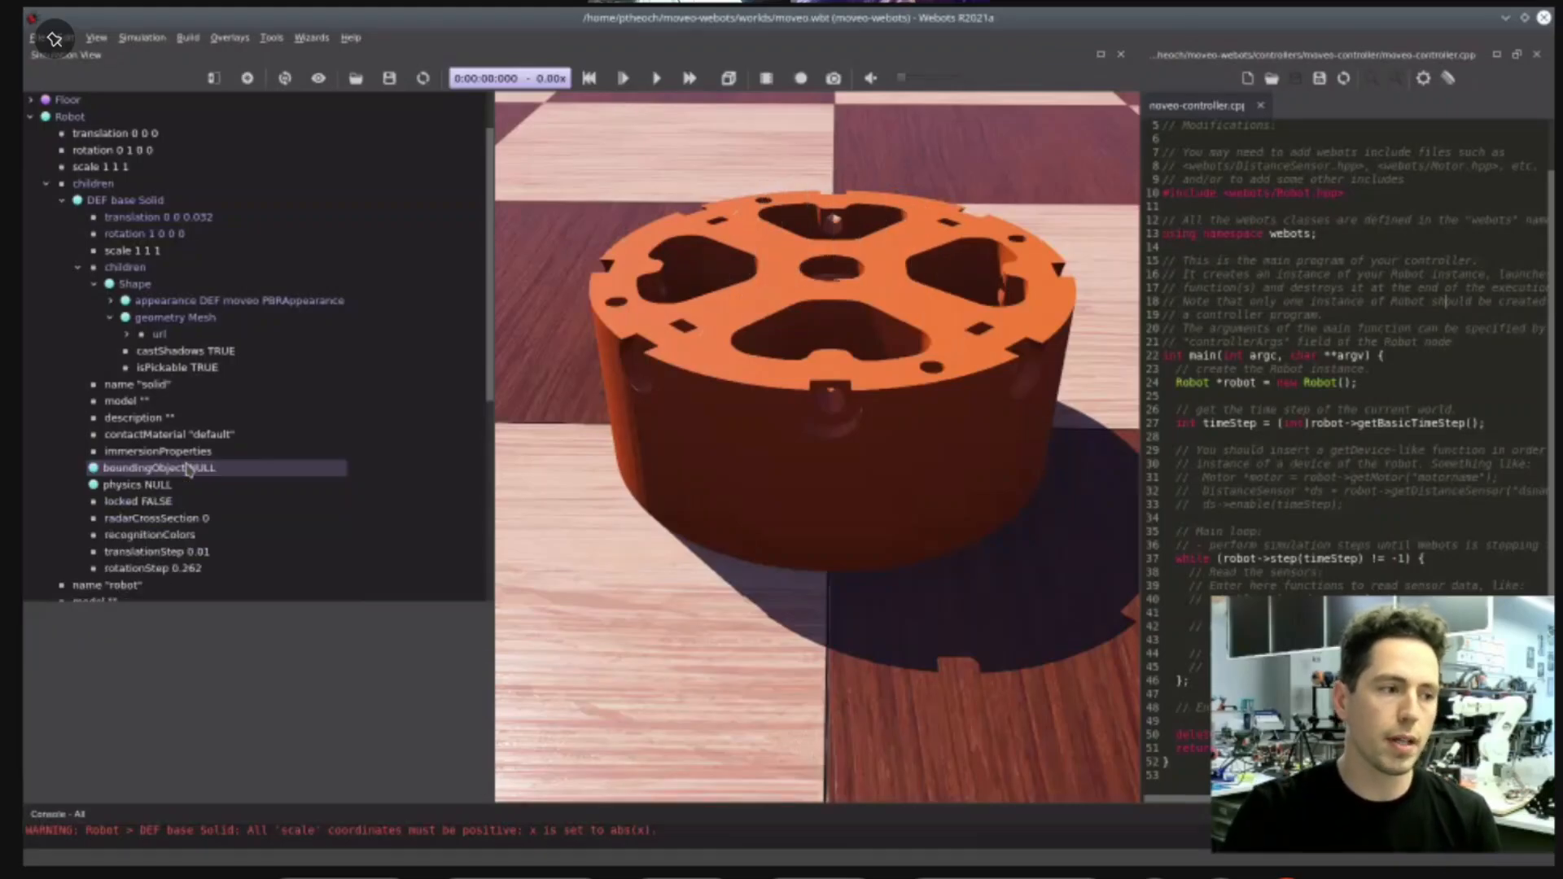
# - Add a Transform node as the base Solid's boundingObject and insert a Cylinder node as its child
pyautogui.doubleClick(189, 470)
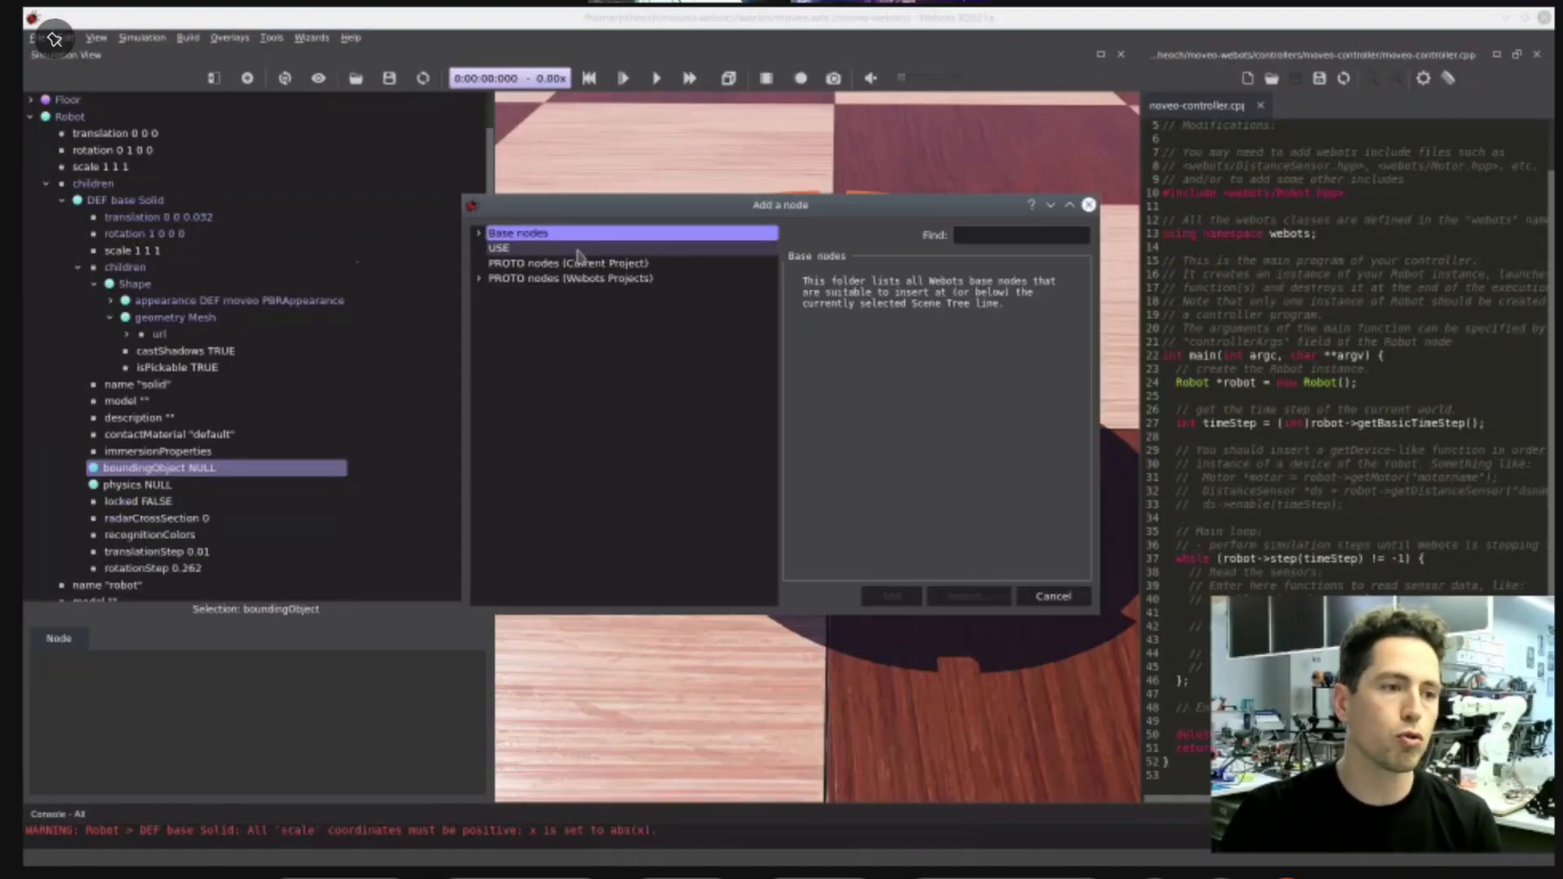
pyautogui.click(479, 233)
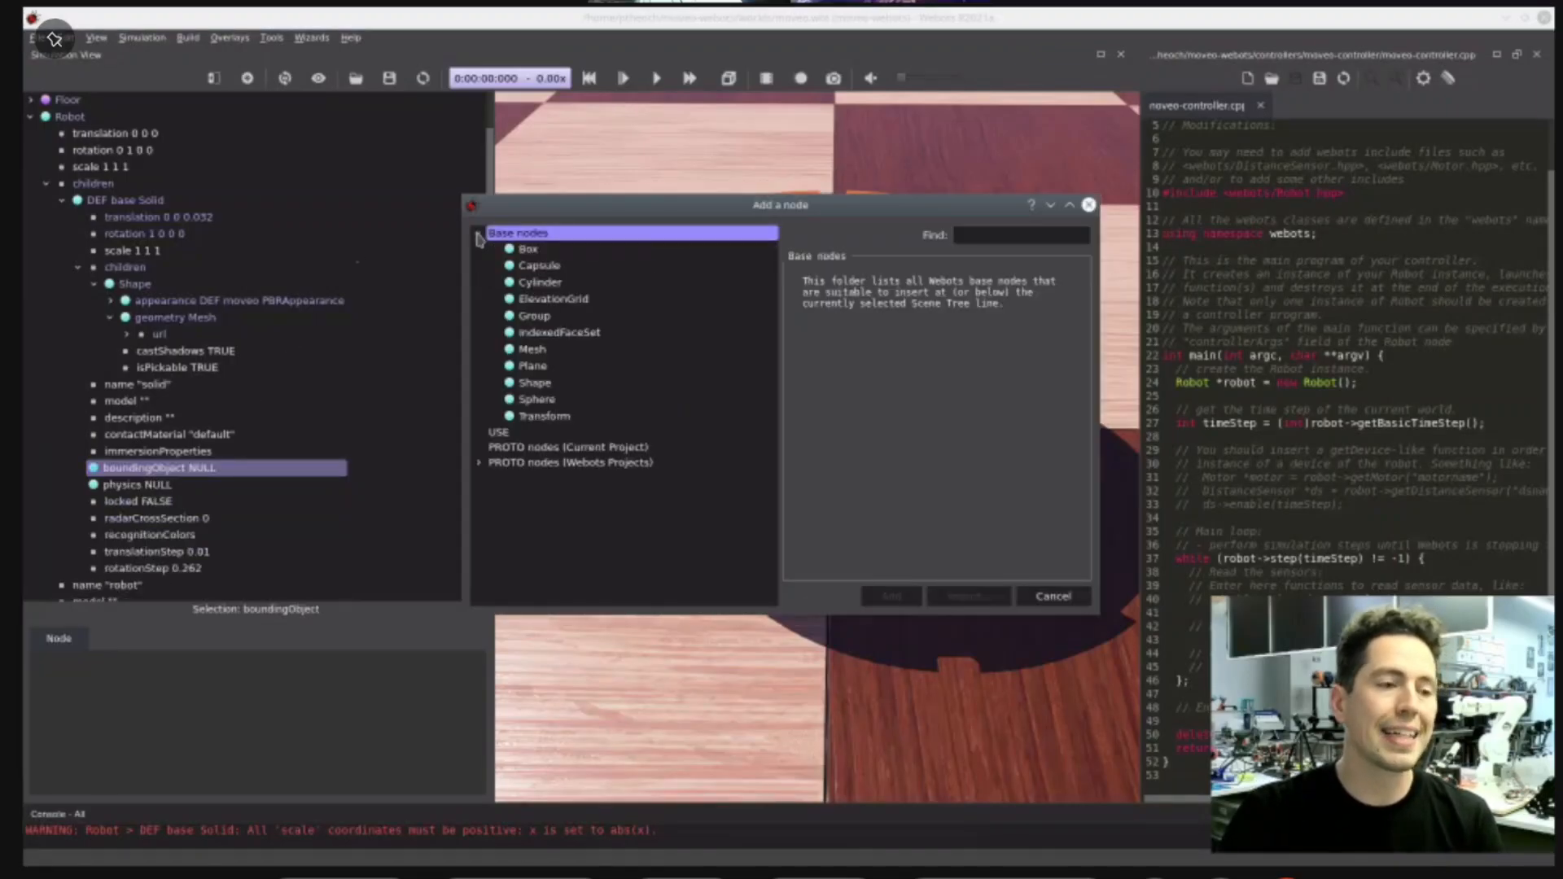
pyautogui.doubleClick(544, 416)
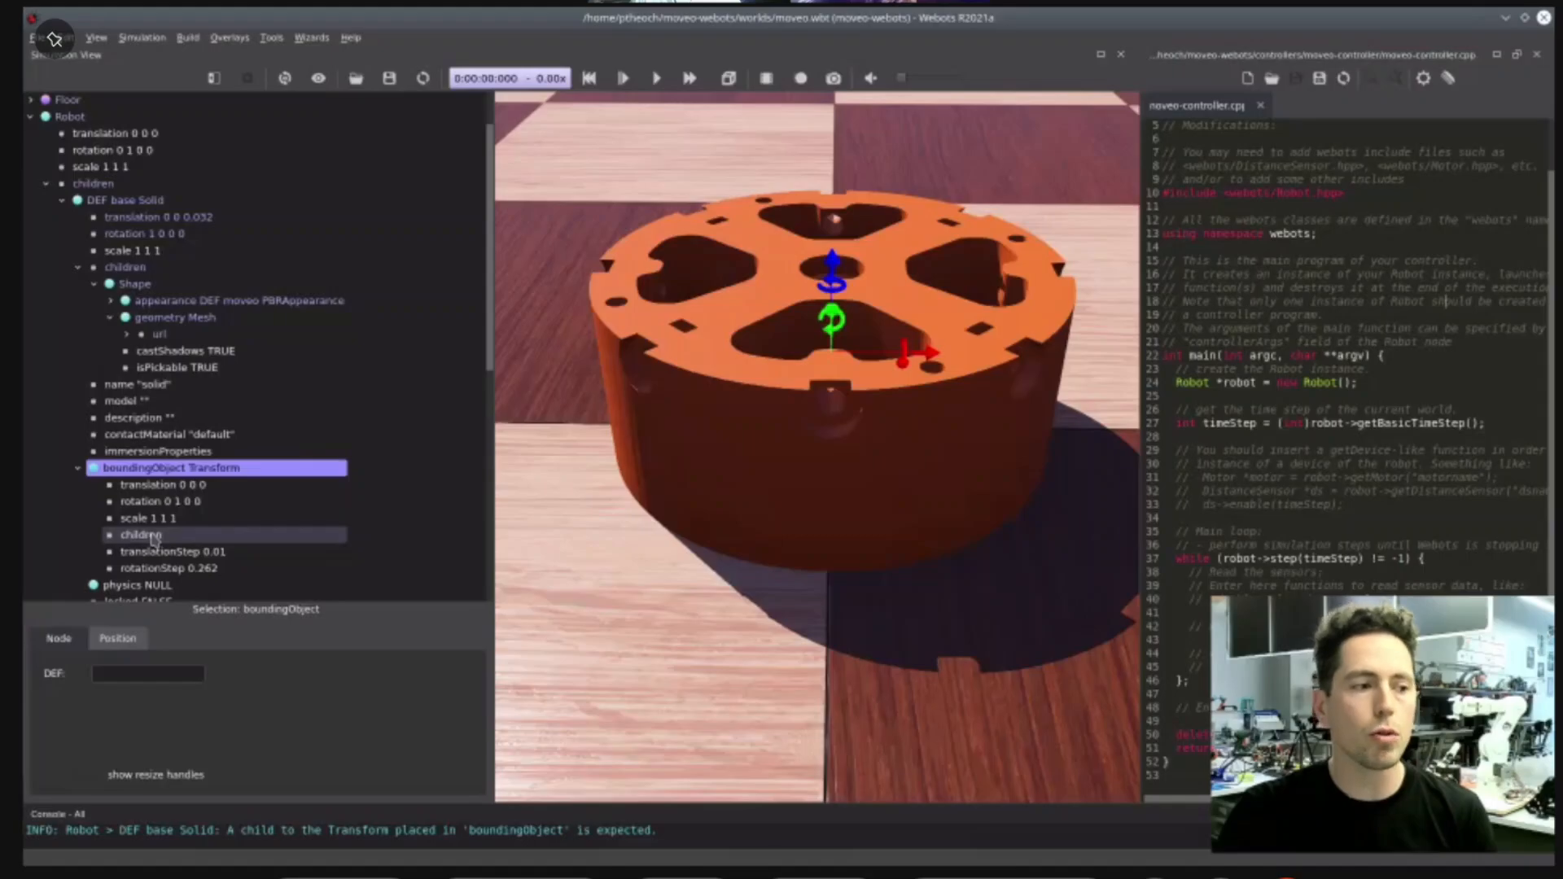
pyautogui.doubleClick(147, 535)
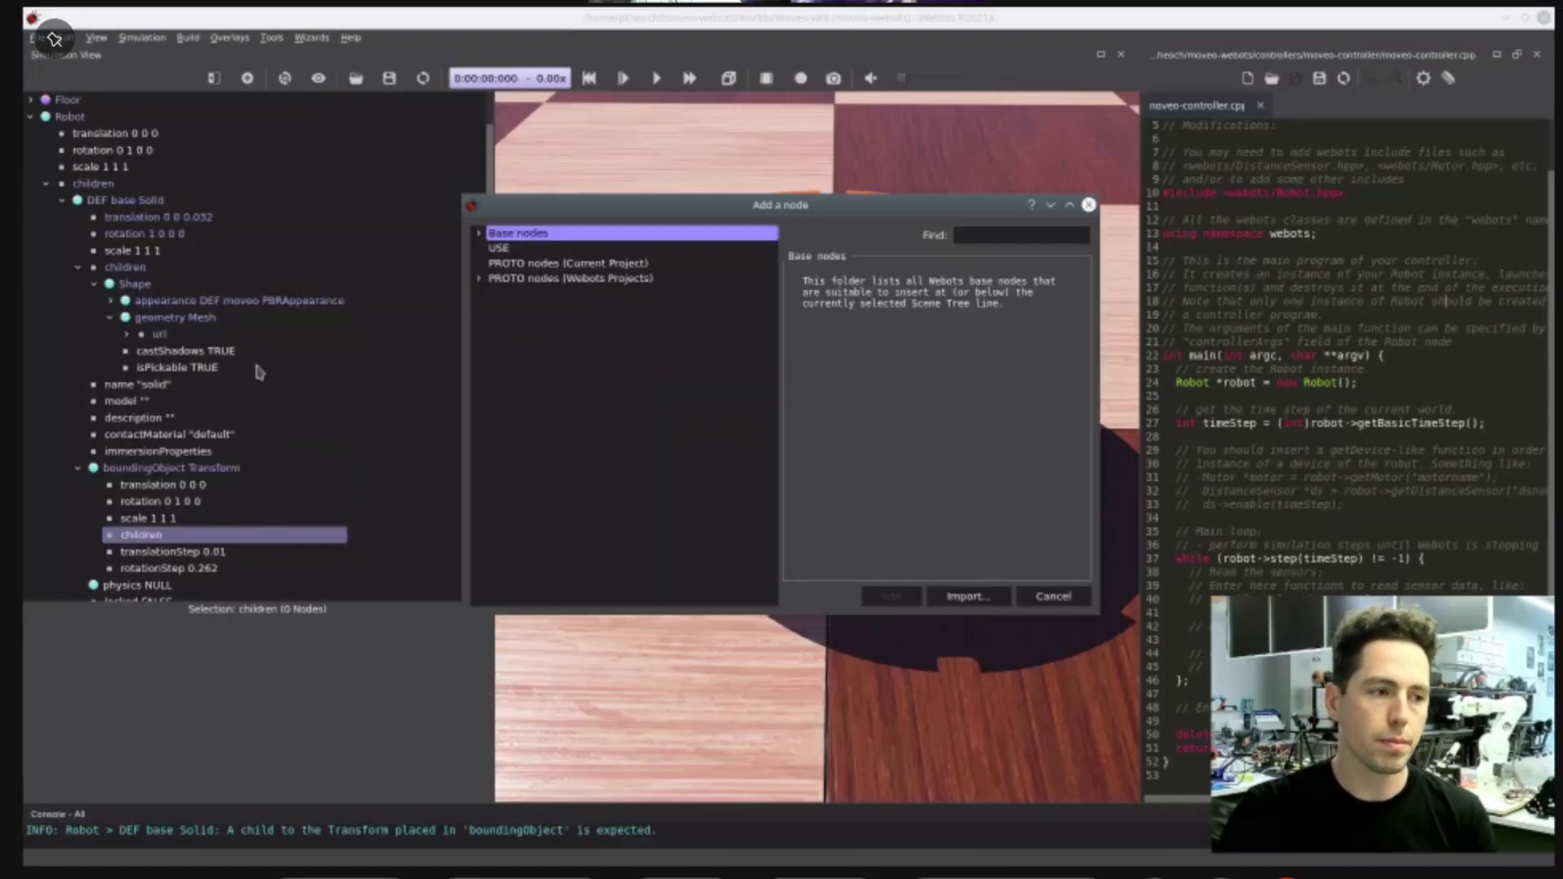
pyautogui.click(480, 234)
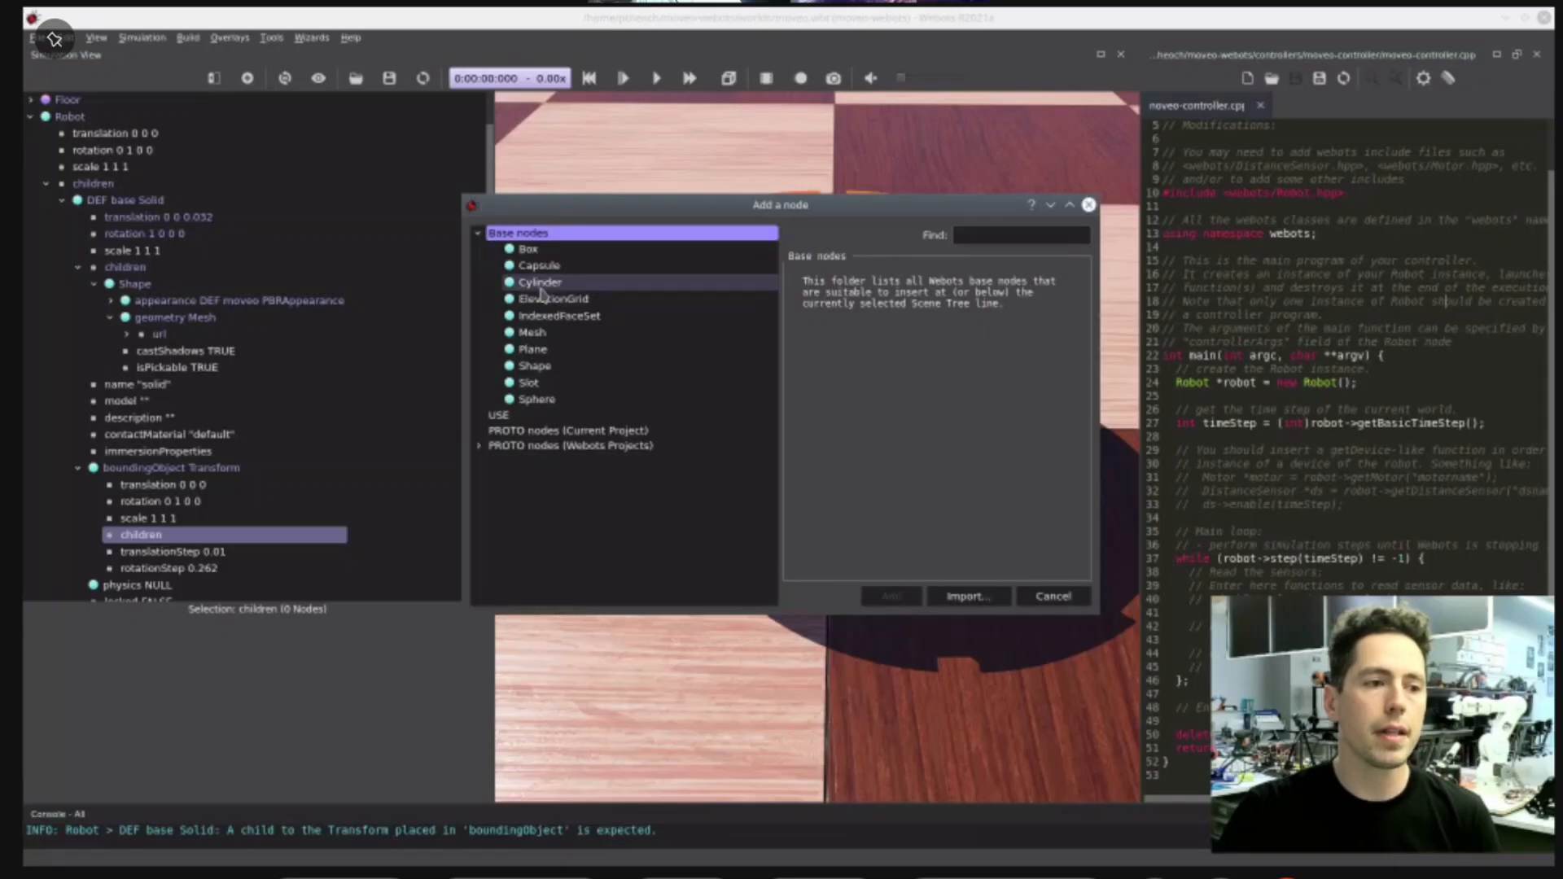
pyautogui.doubleClick(539, 282)
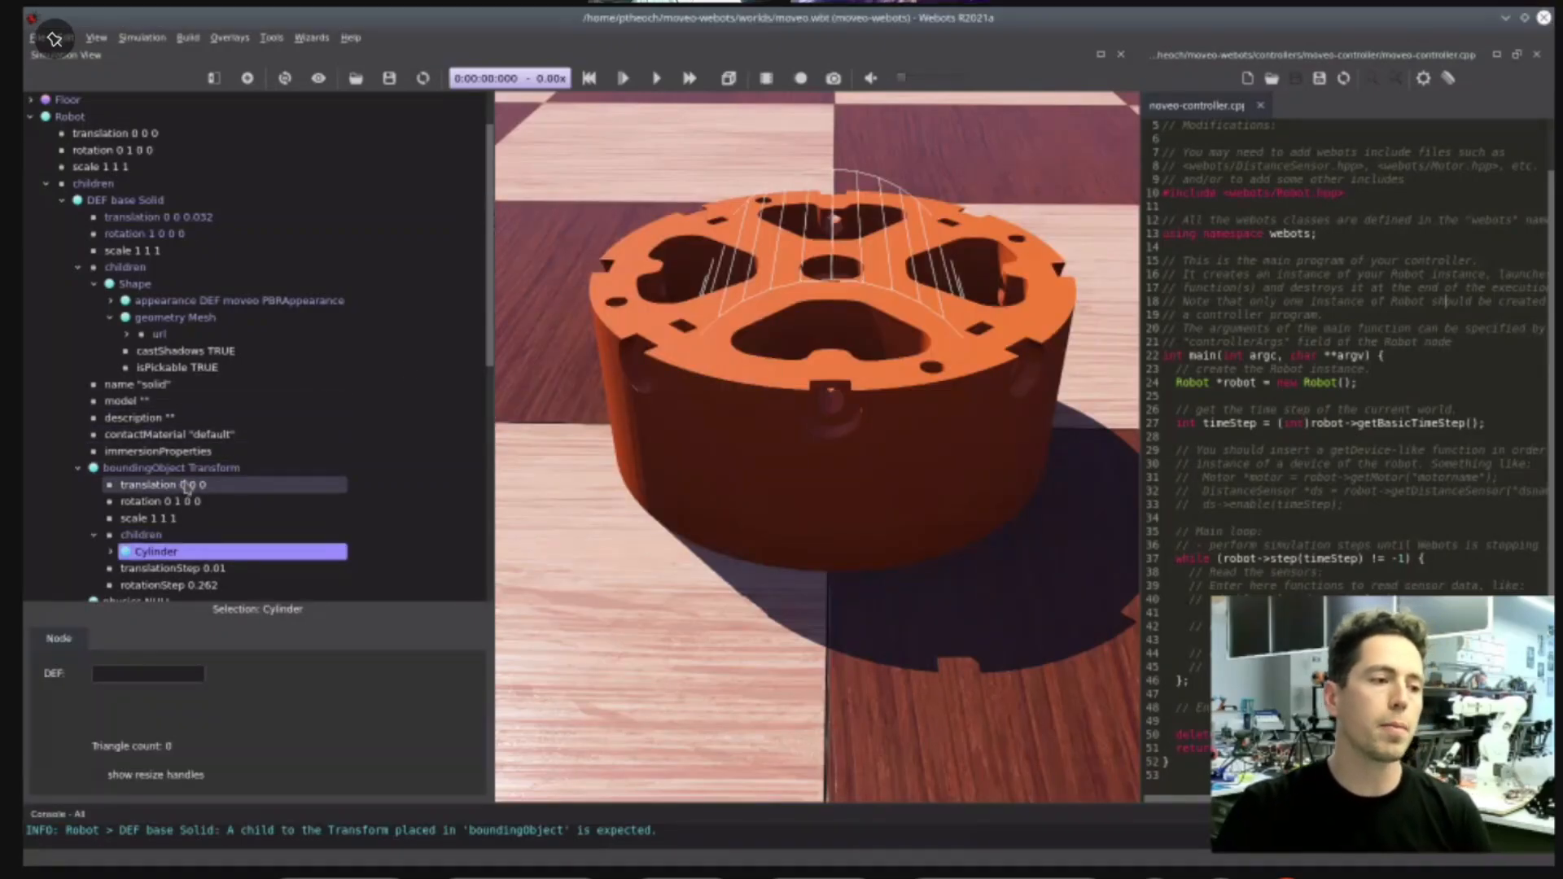
# - Set the rotation axis of the boundingObject Transform to x 1, y 0, z 0
pyautogui.click(186, 486)
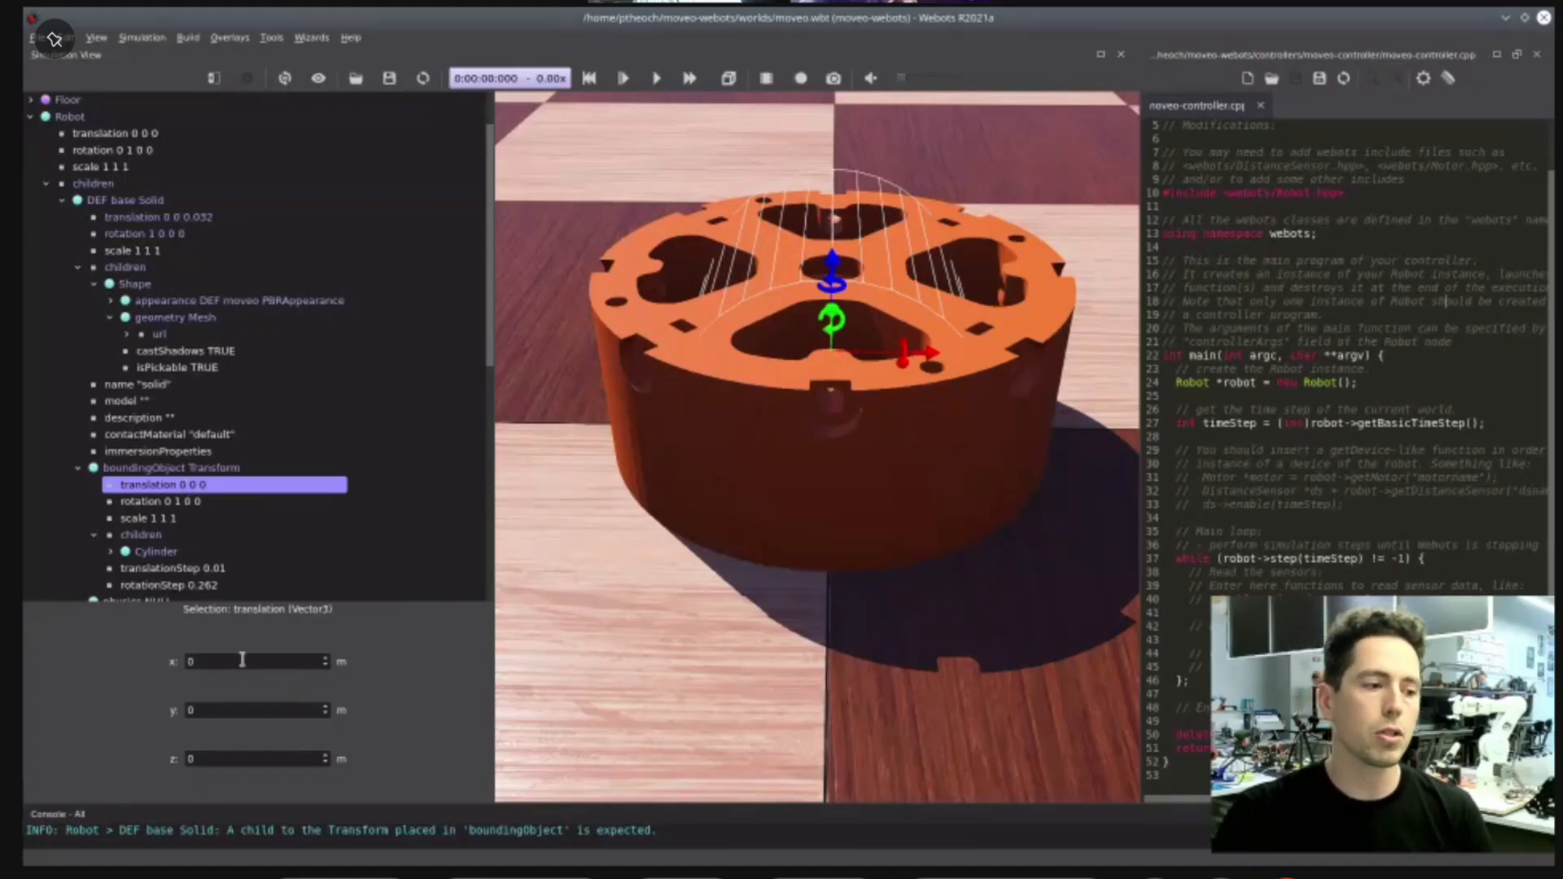
pyautogui.click(162, 500)
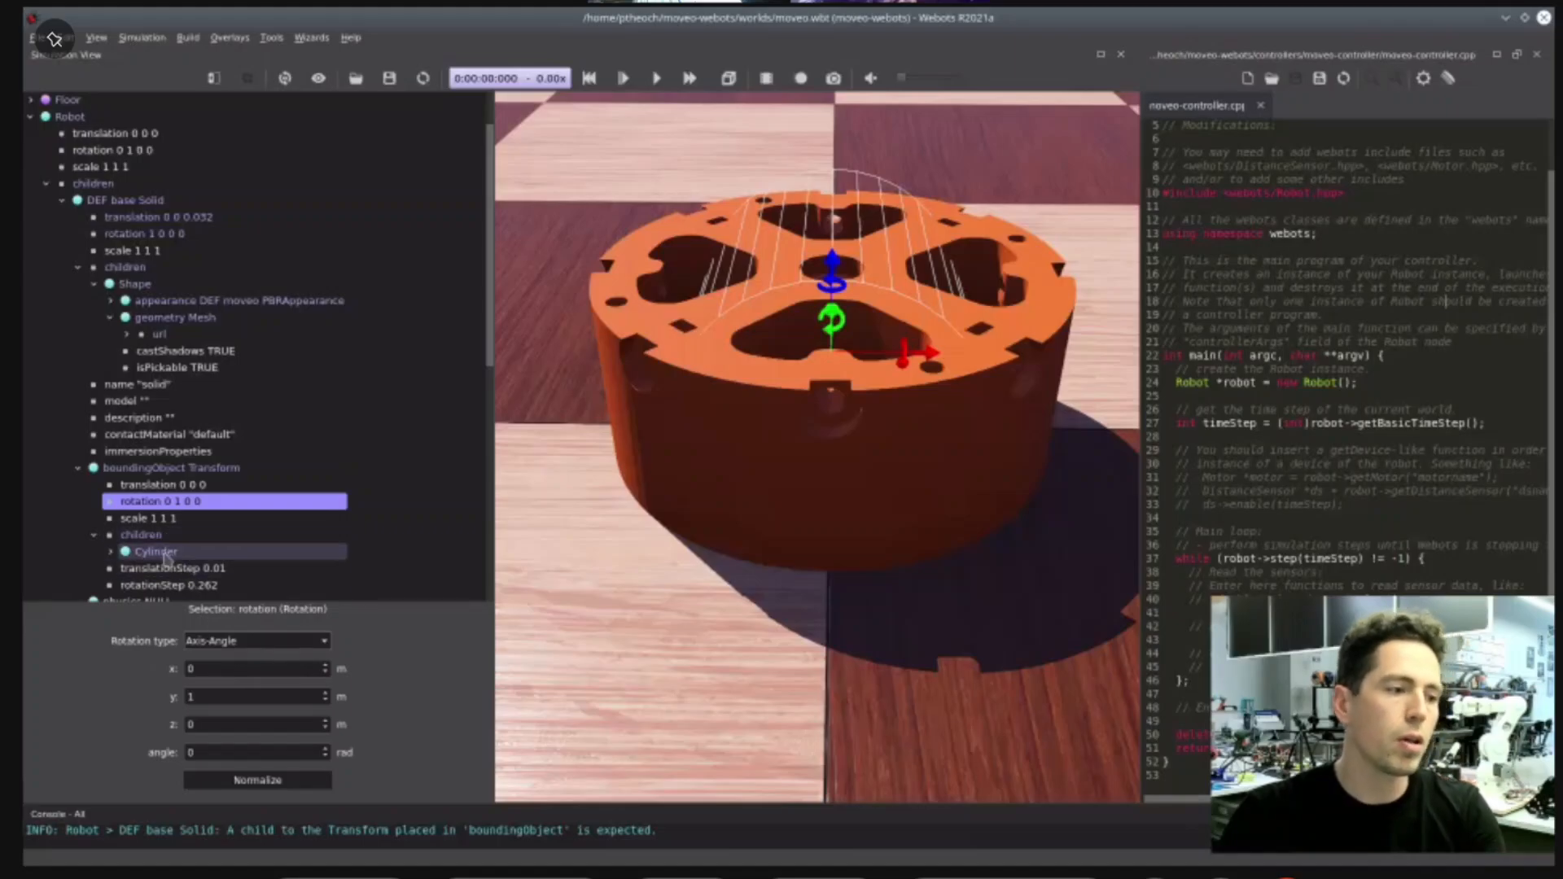
pyautogui.click(112, 553)
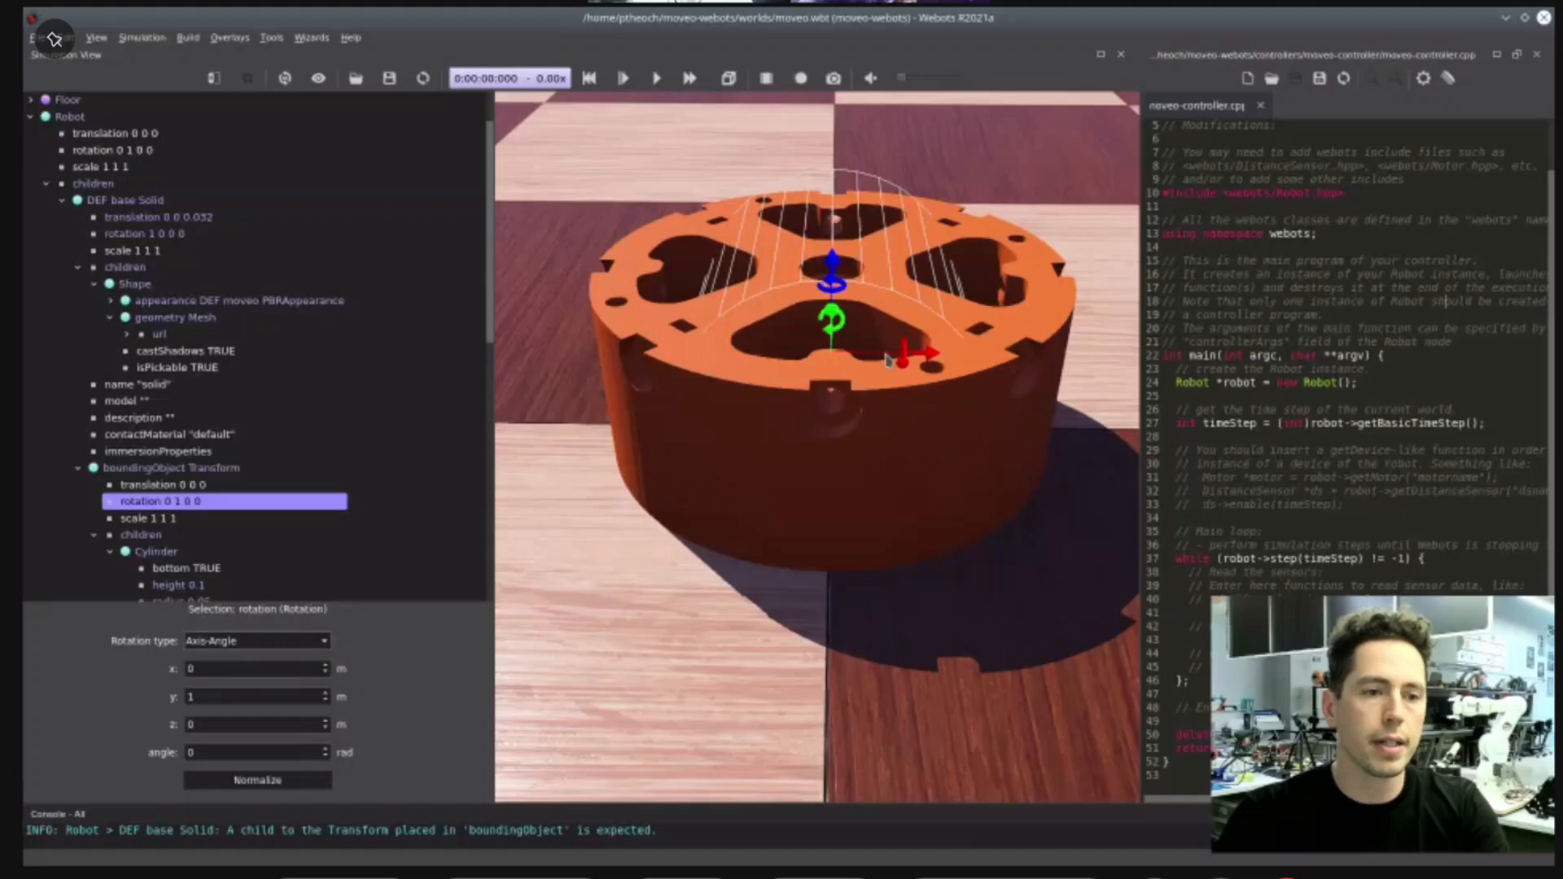
pyautogui.moveTo(902, 365)
pyautogui.mouseDown()
pyautogui.moveTo(912, 338)
pyautogui.moveTo(904, 396)
pyautogui.moveTo(918, 338)
pyautogui.moveTo(911, 367)
pyautogui.mouseUp()
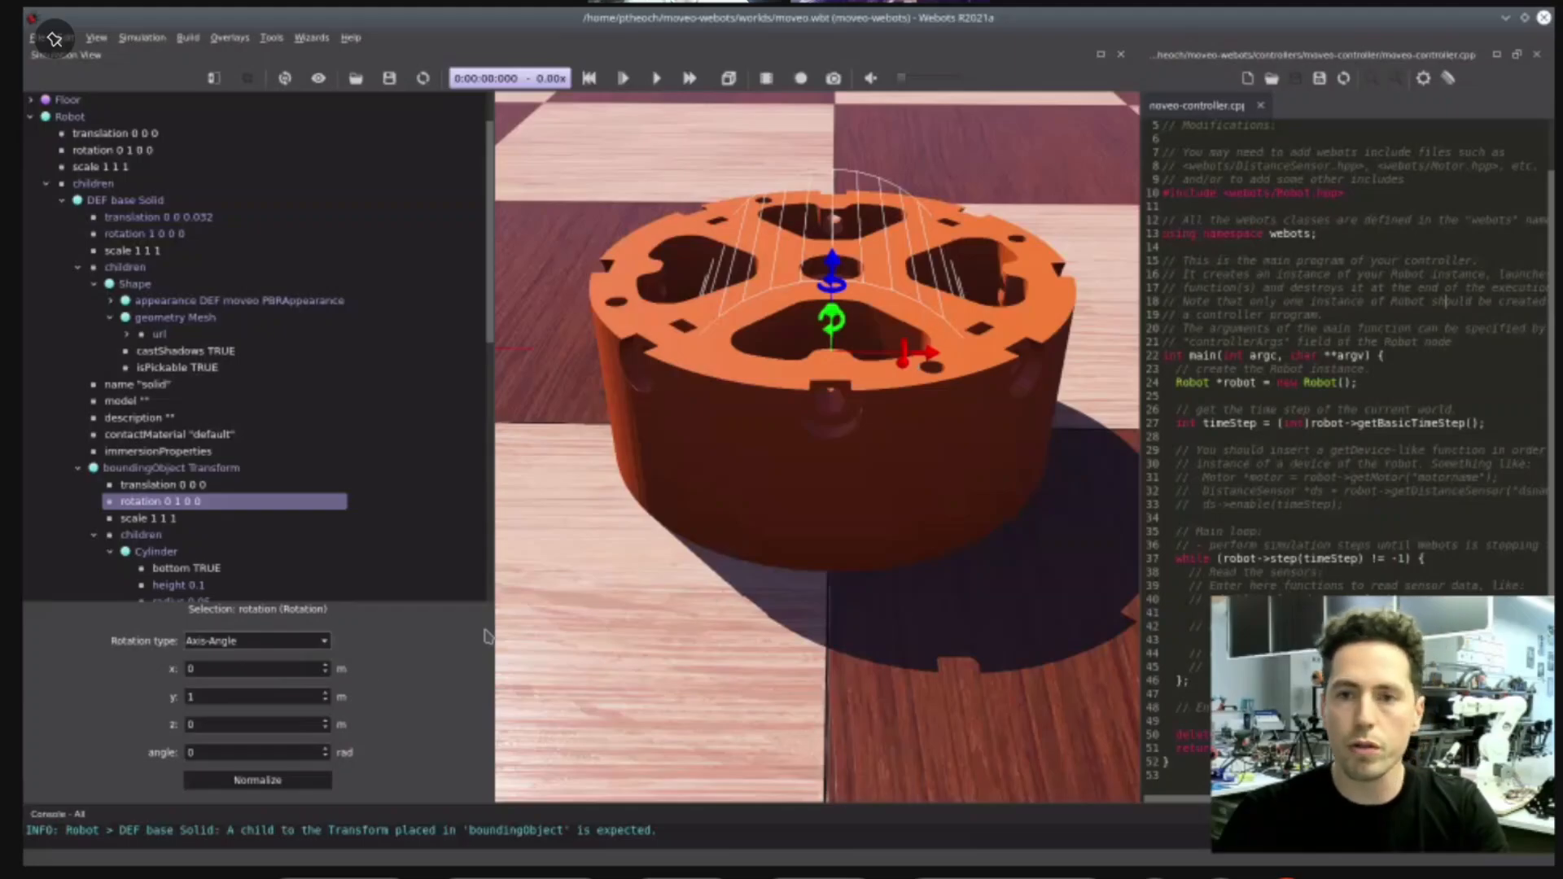
pyautogui.click(207, 668)
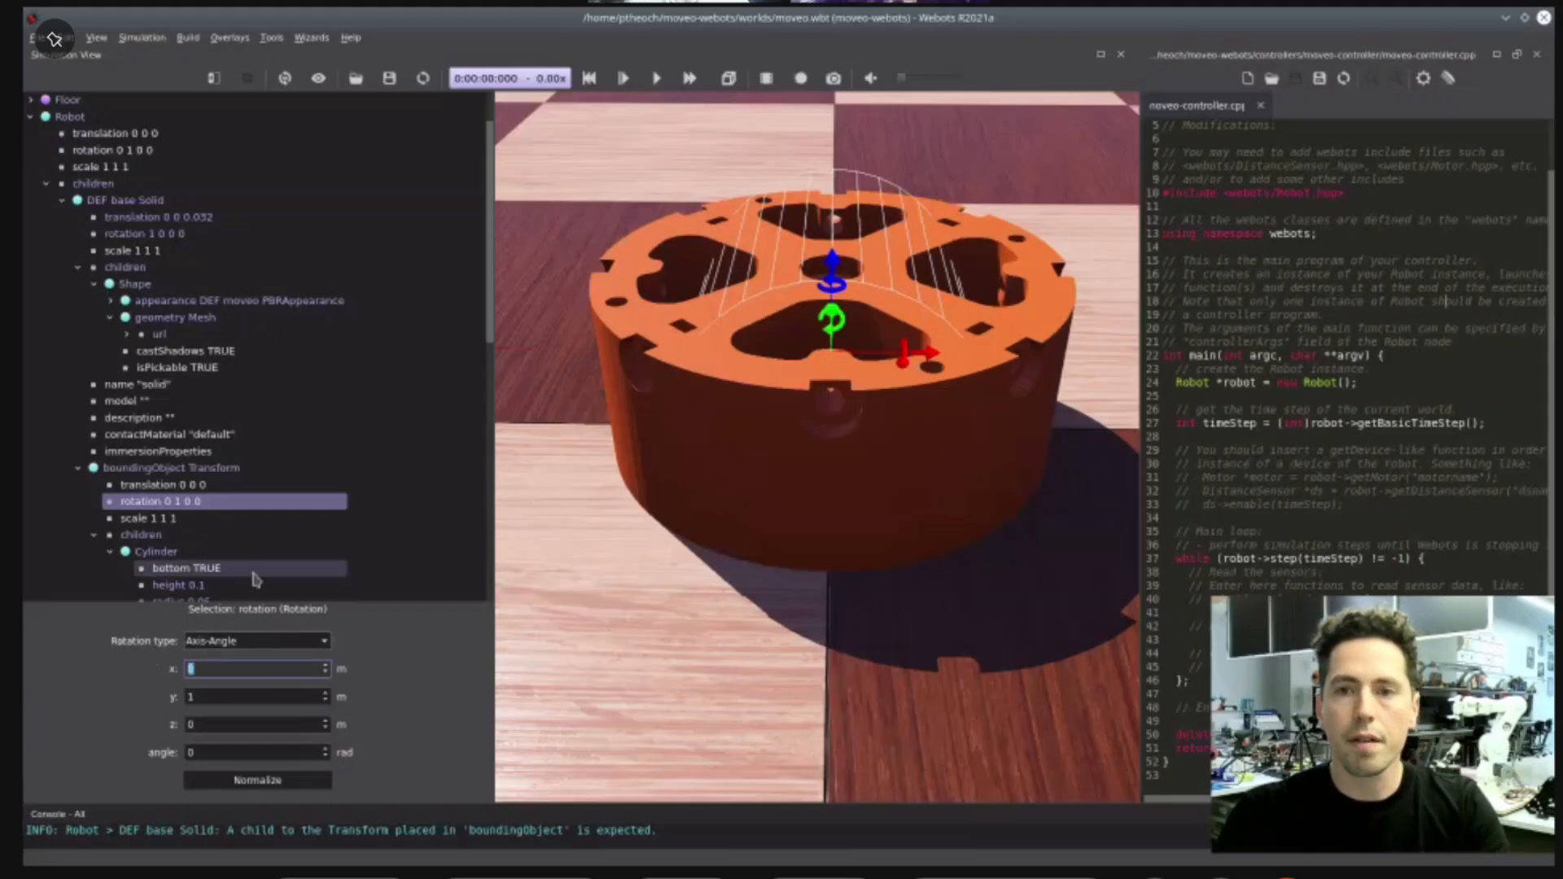
pyautogui.write('1')
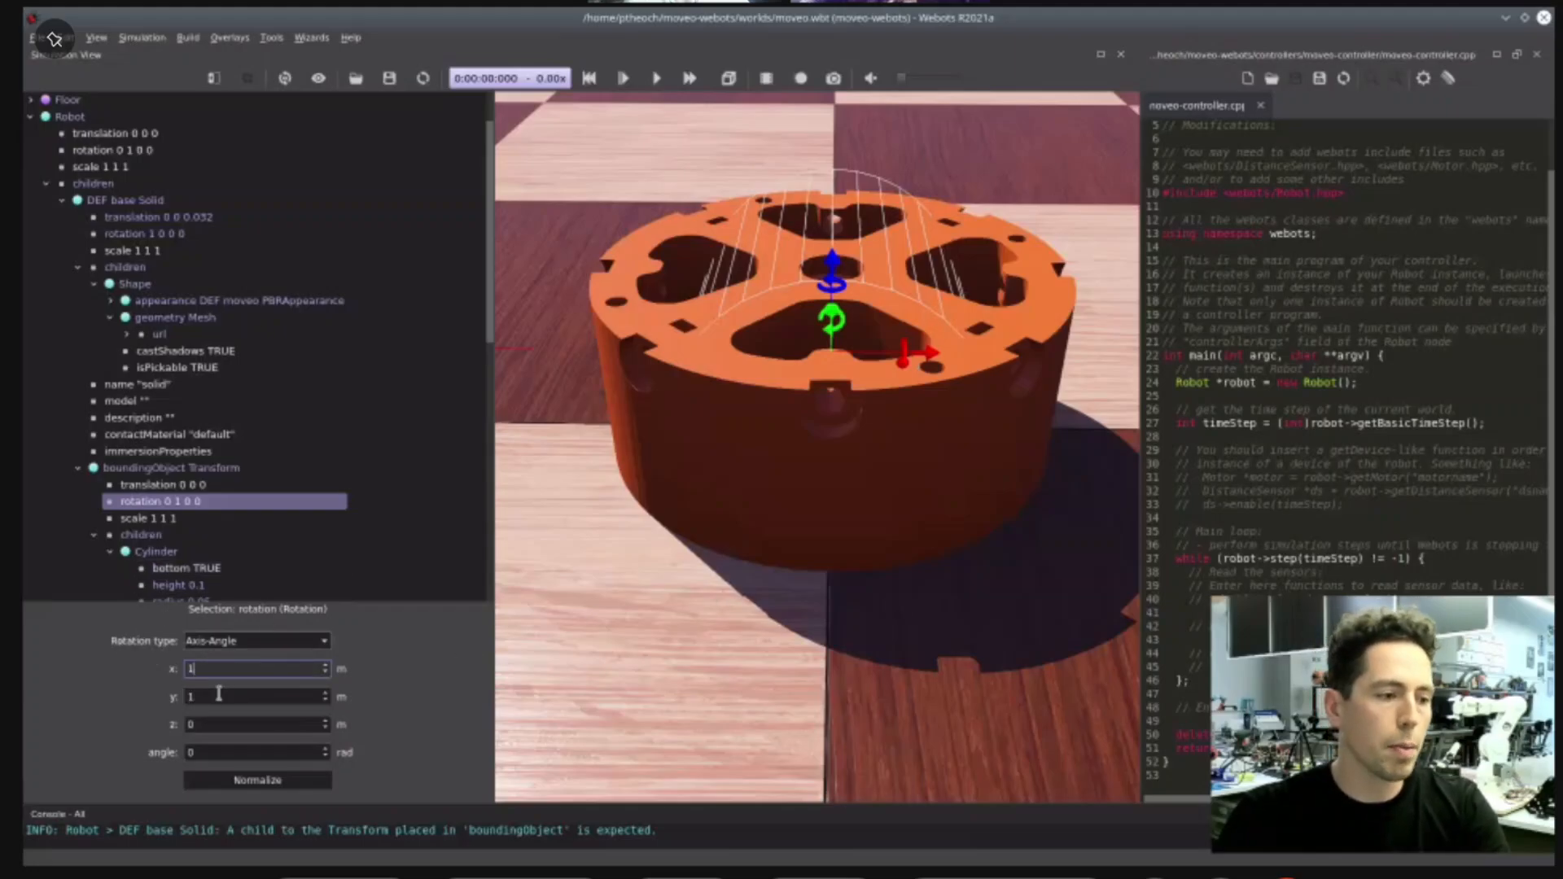
pyautogui.press('Tab')
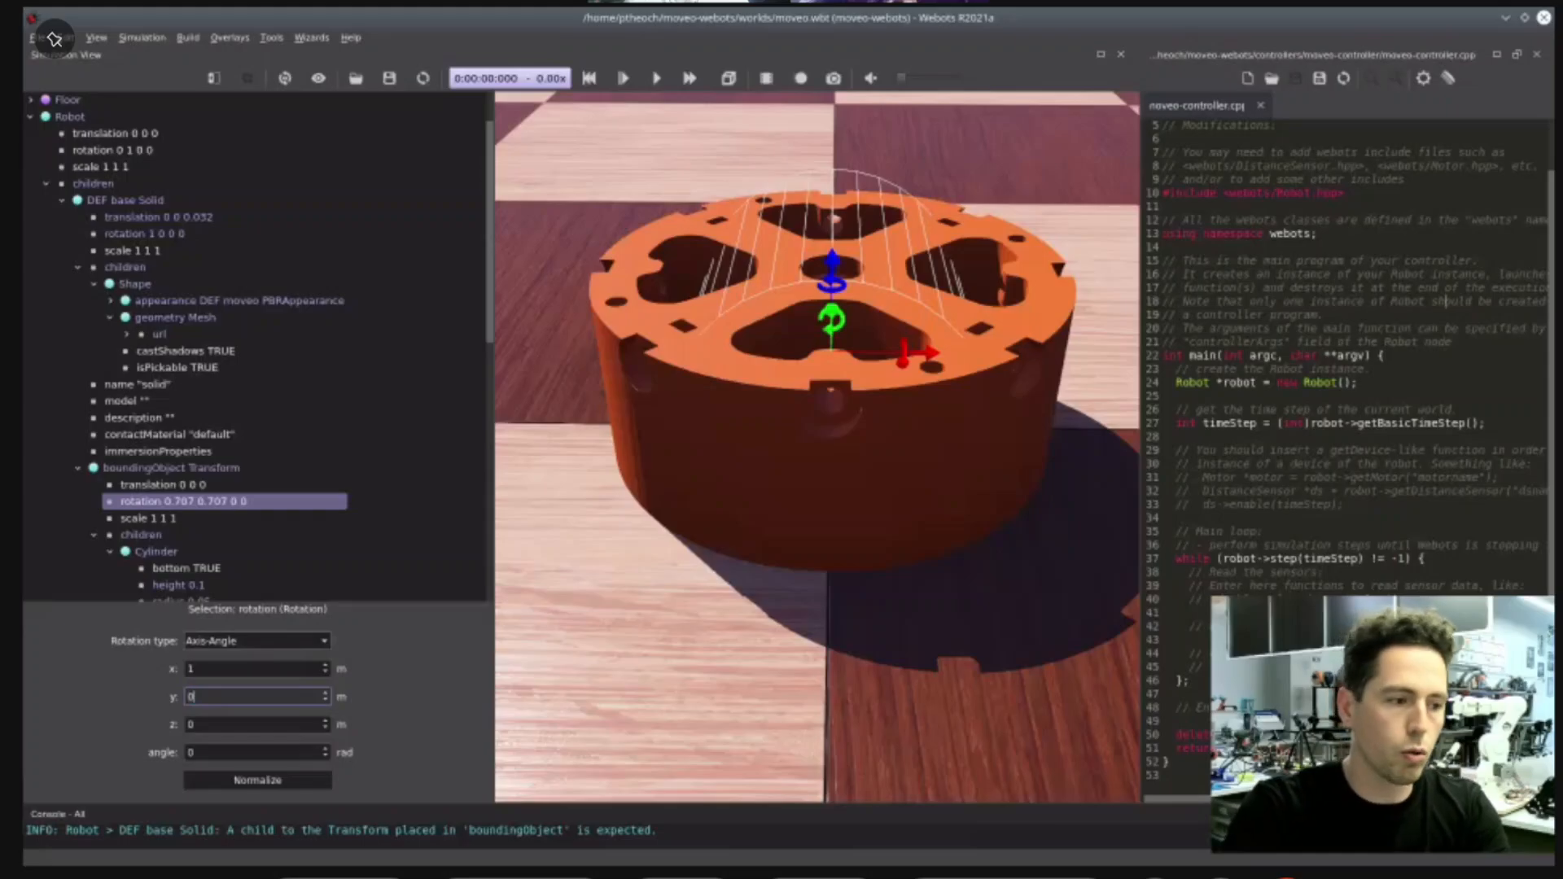
pyautogui.write('0')
pyautogui.press('Tab')
pyautogui.press('Tab')
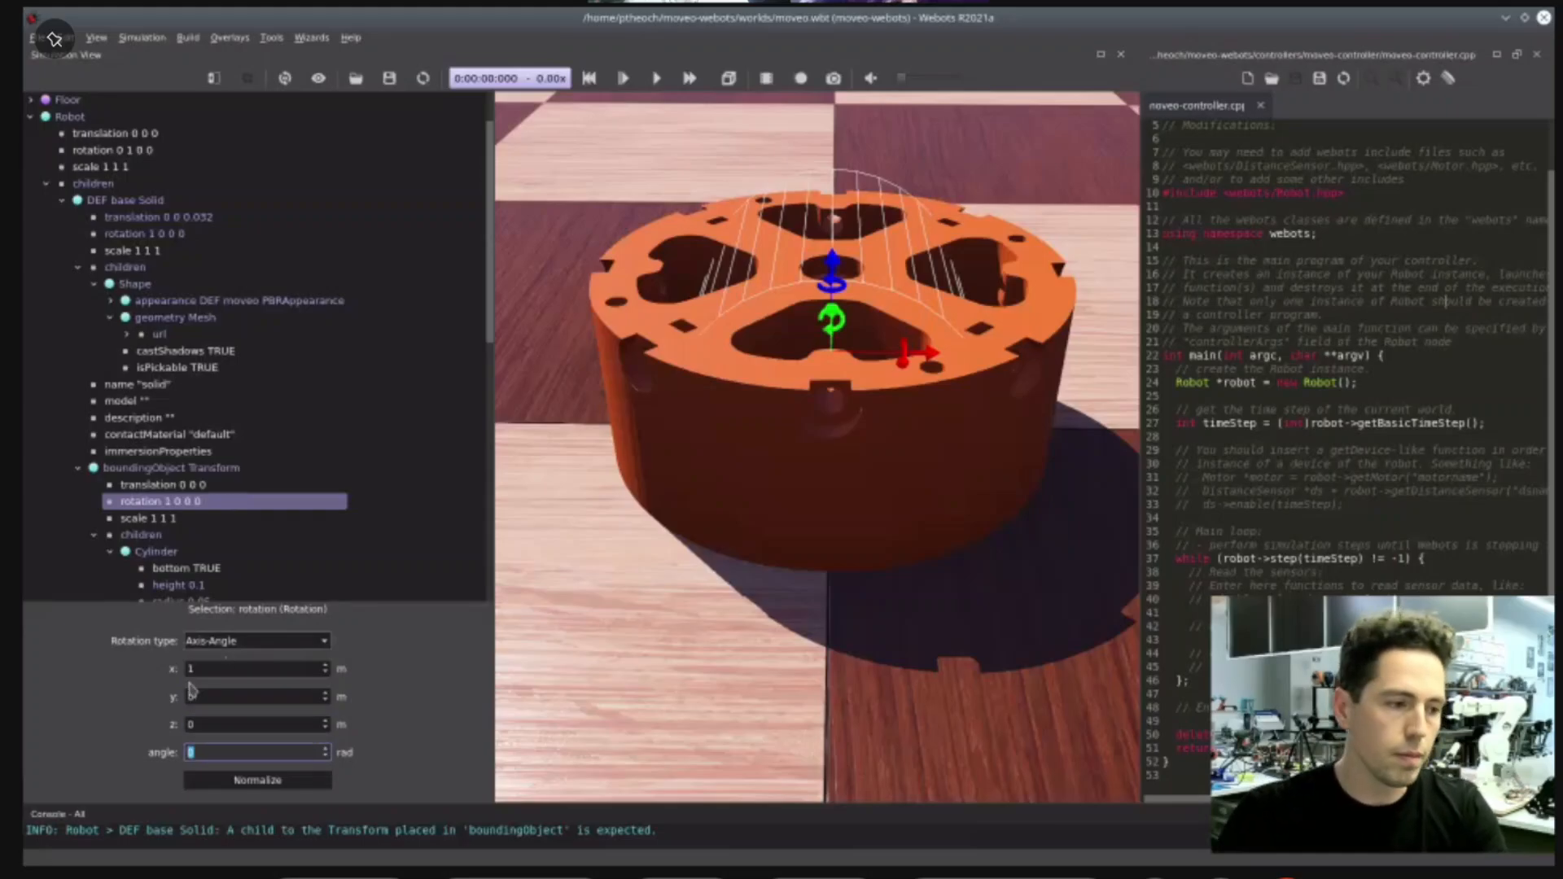
# - Set the rotation angle of the boundingObject Transform to 1.5708 rad
pyautogui.click(242, 753)
pyautogui.write('.5236')
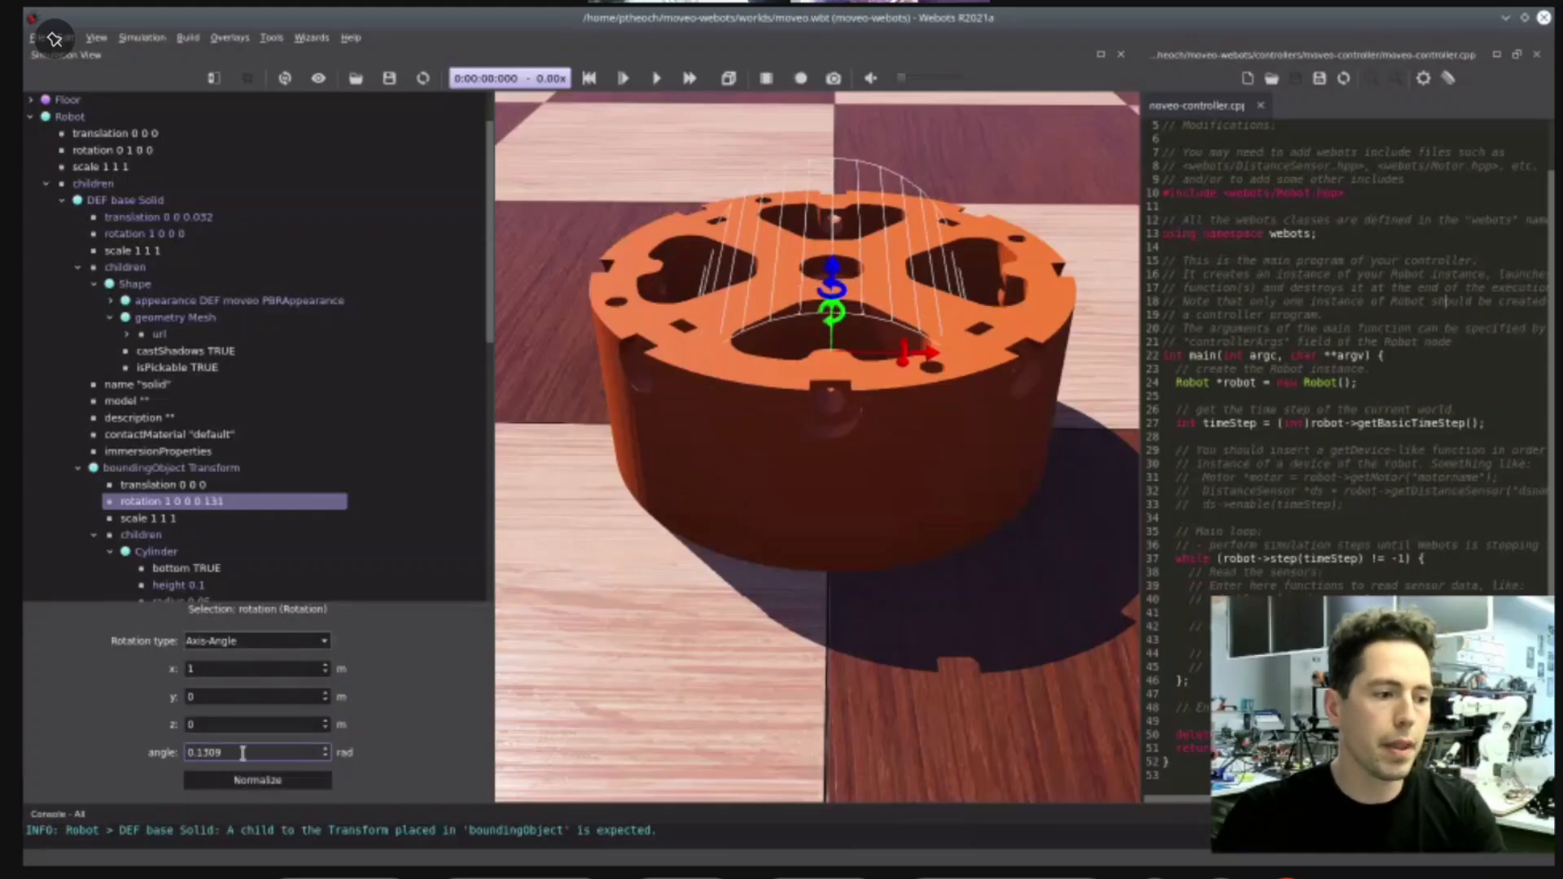
pyautogui.scroll(6, 243, 753)
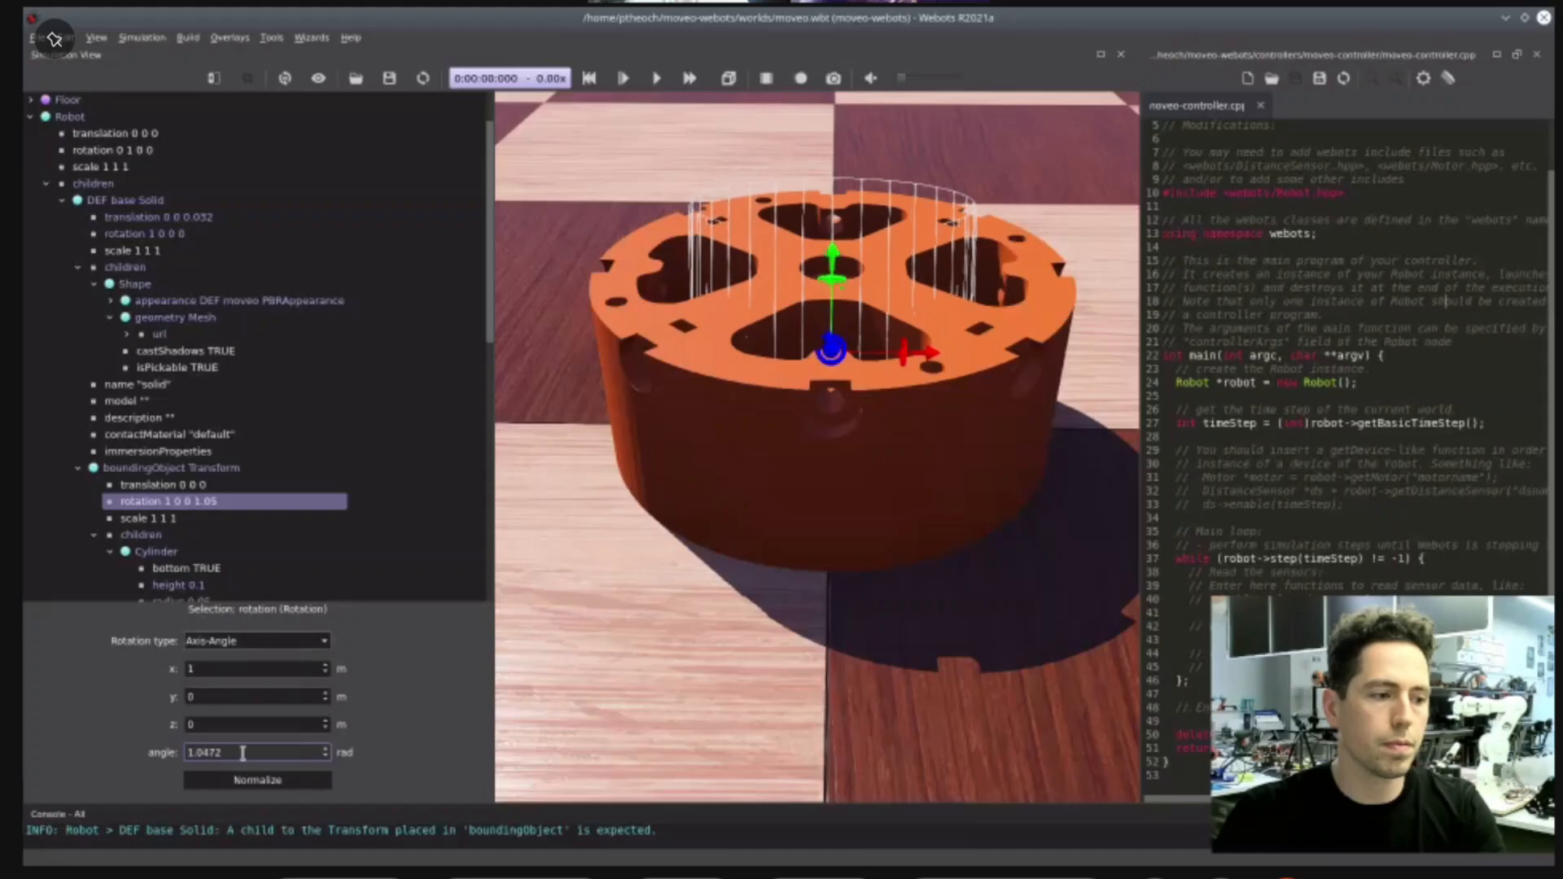
pyautogui.scroll(1, 242, 753)
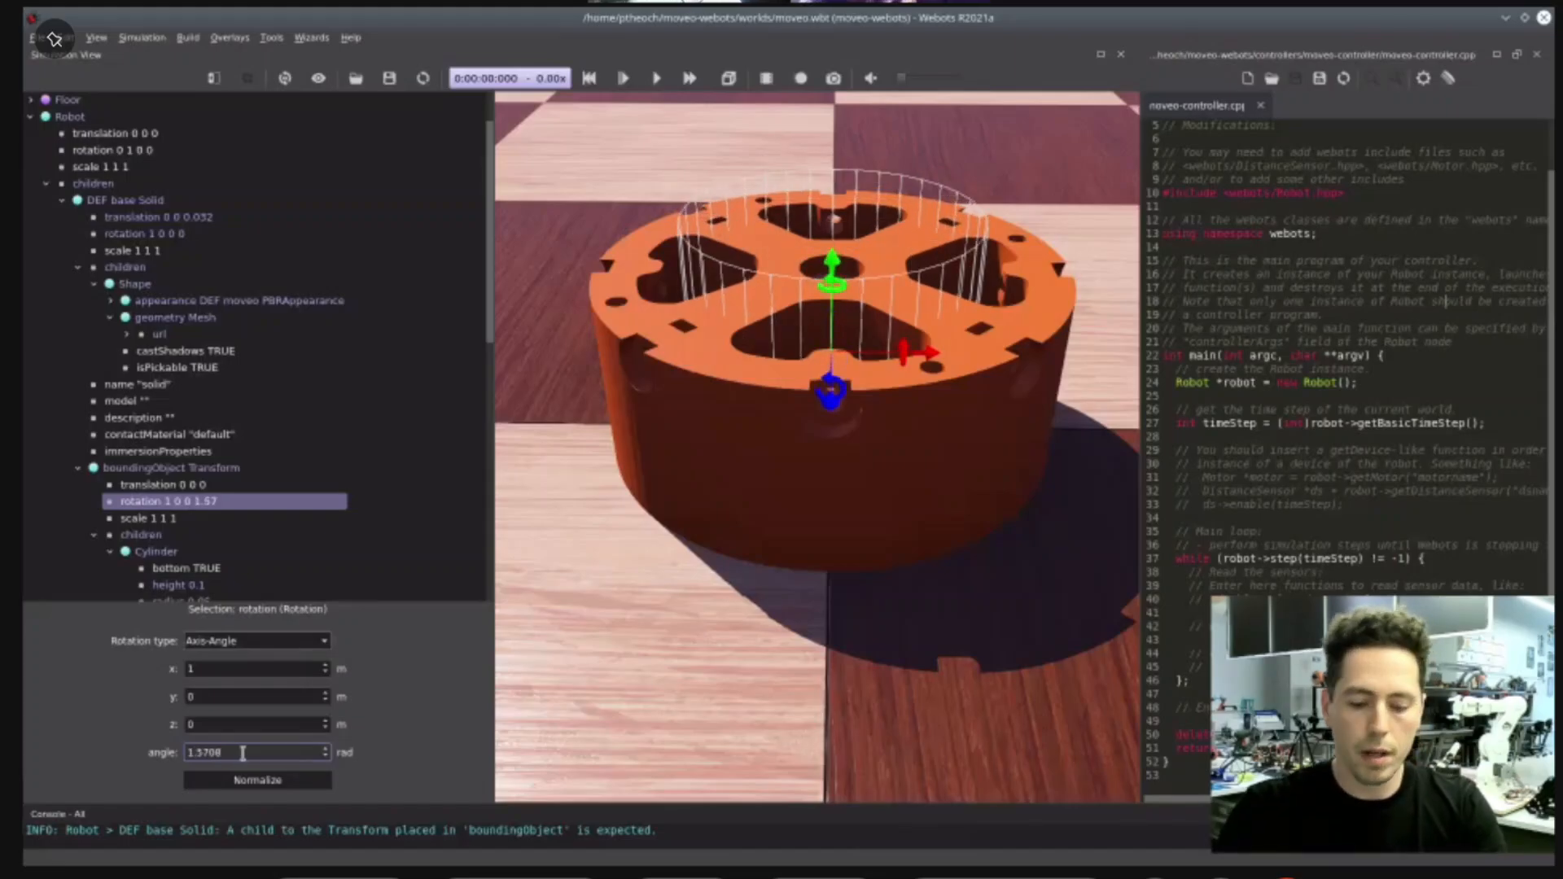
pyautogui.doubleClick(242, 754)
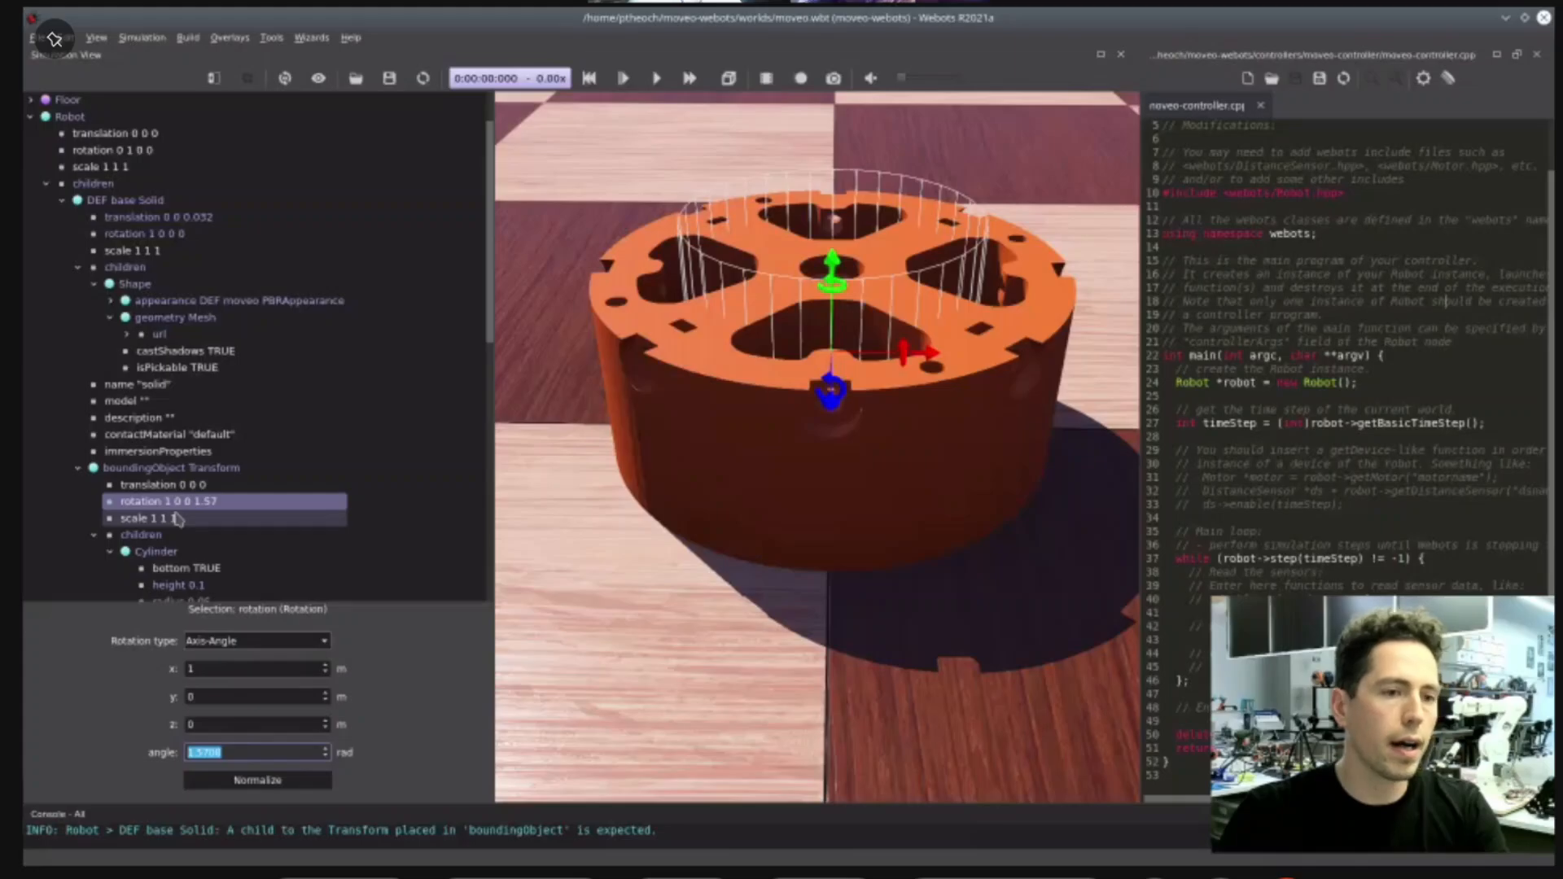
# - Set the height of the bounding Cylinder to 0.064
pyautogui.scroll(-3, 177, 519)
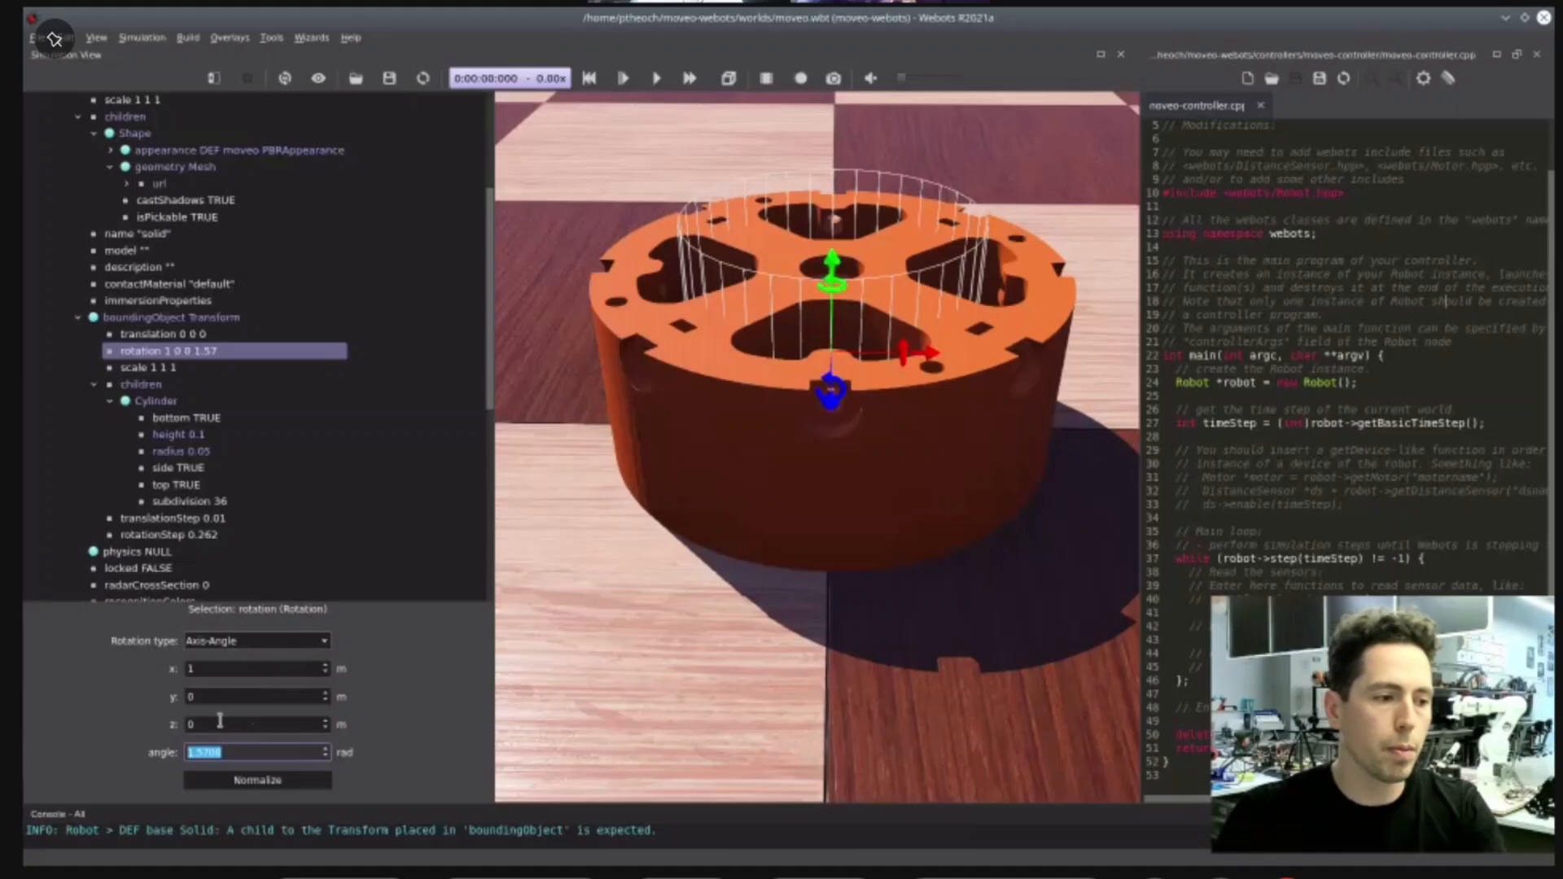
pyautogui.click(178, 434)
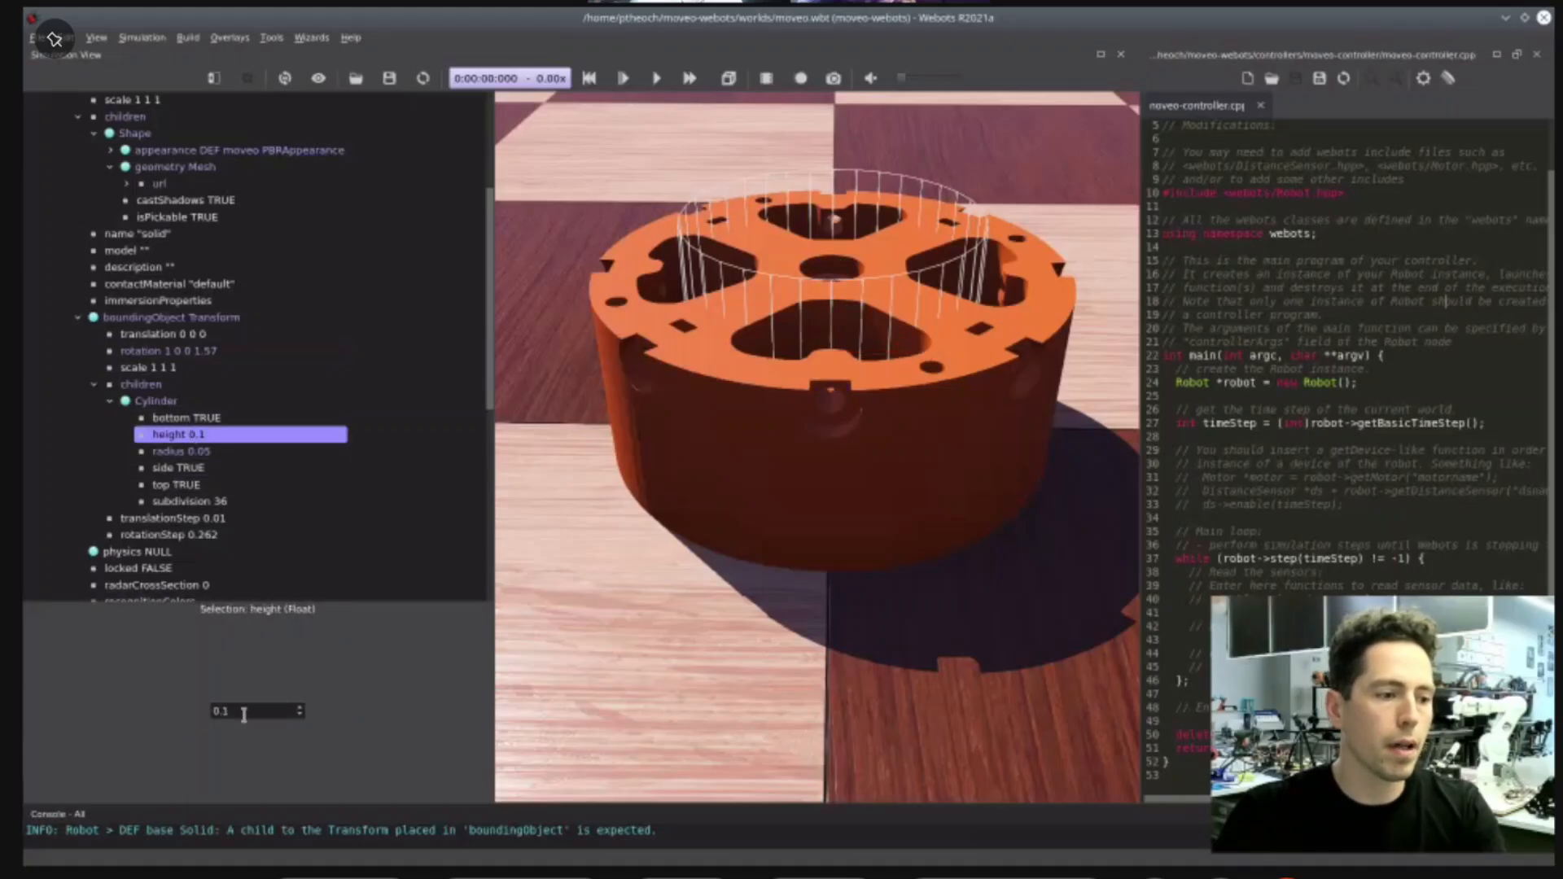
pyautogui.click(250, 710)
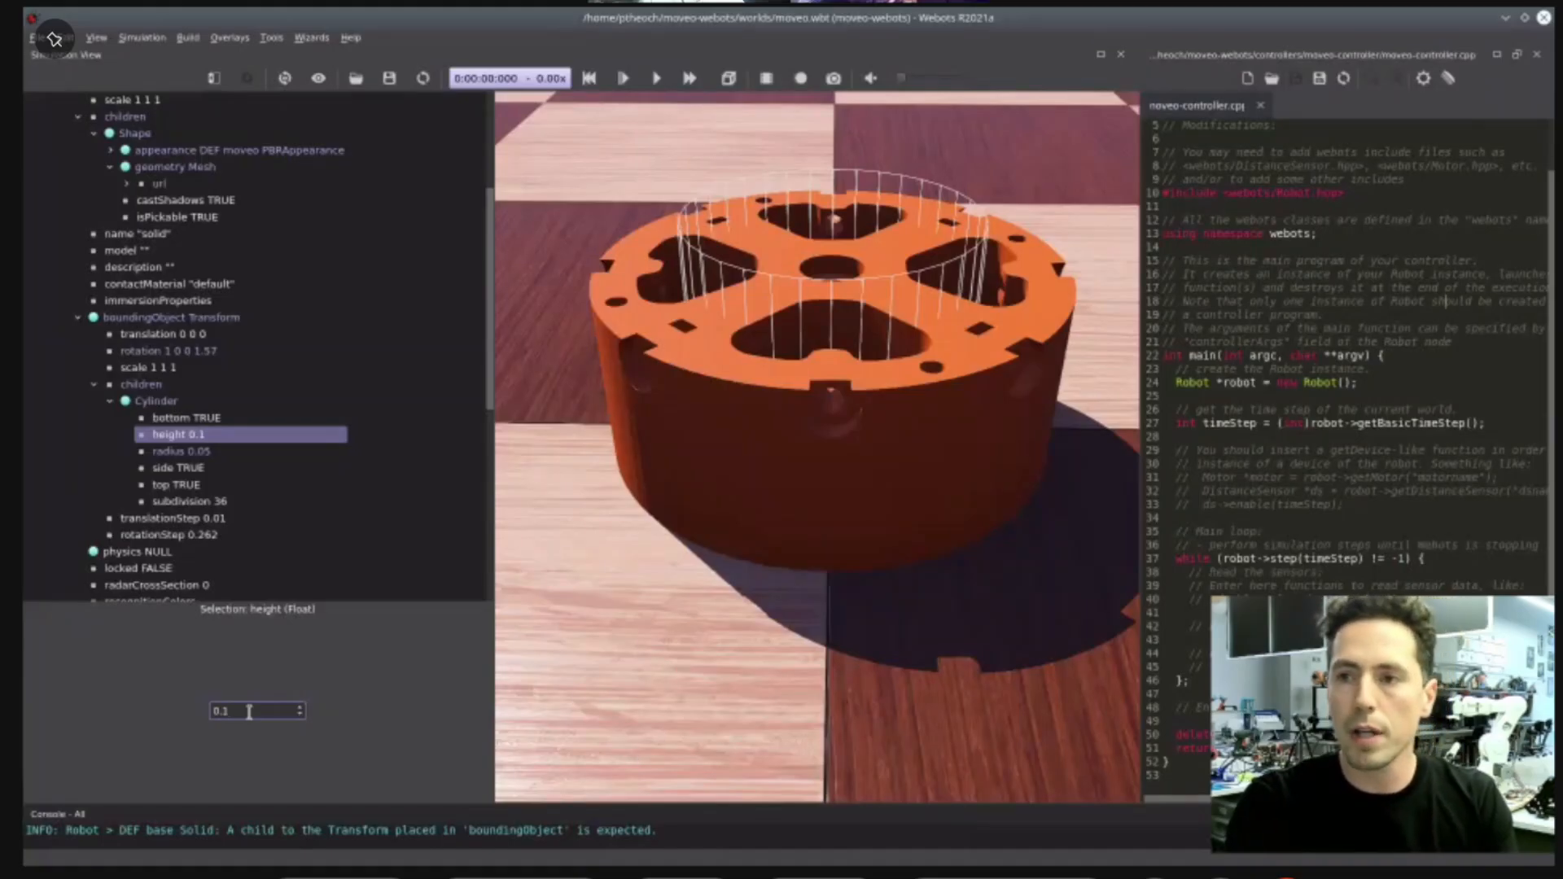
pyautogui.press('BackSpace')
pyautogui.press('BackSpace')
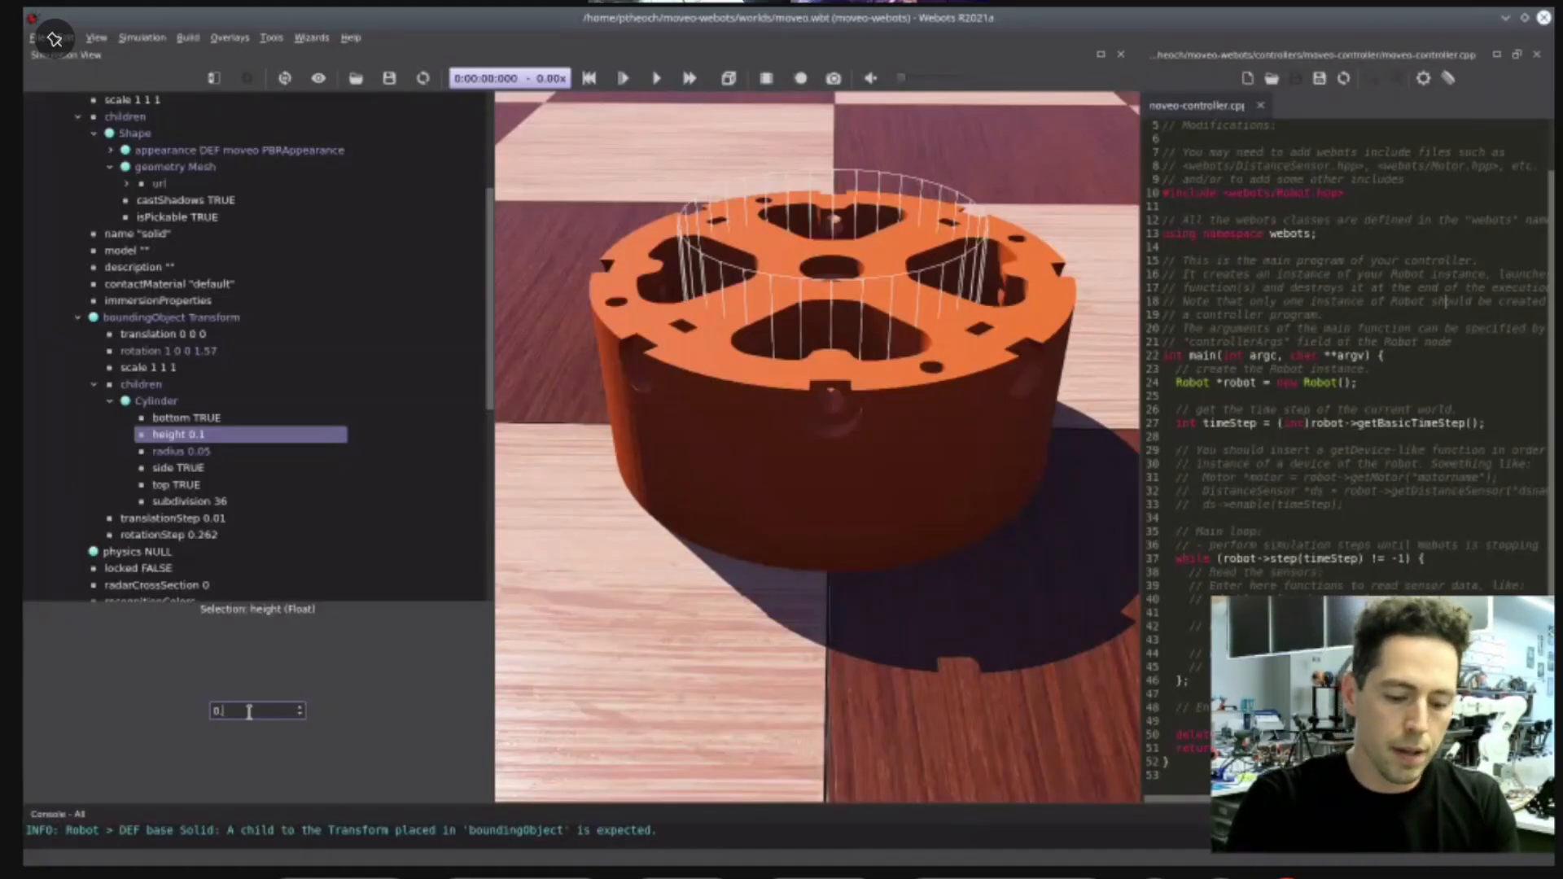
pyautogui.write('.004')
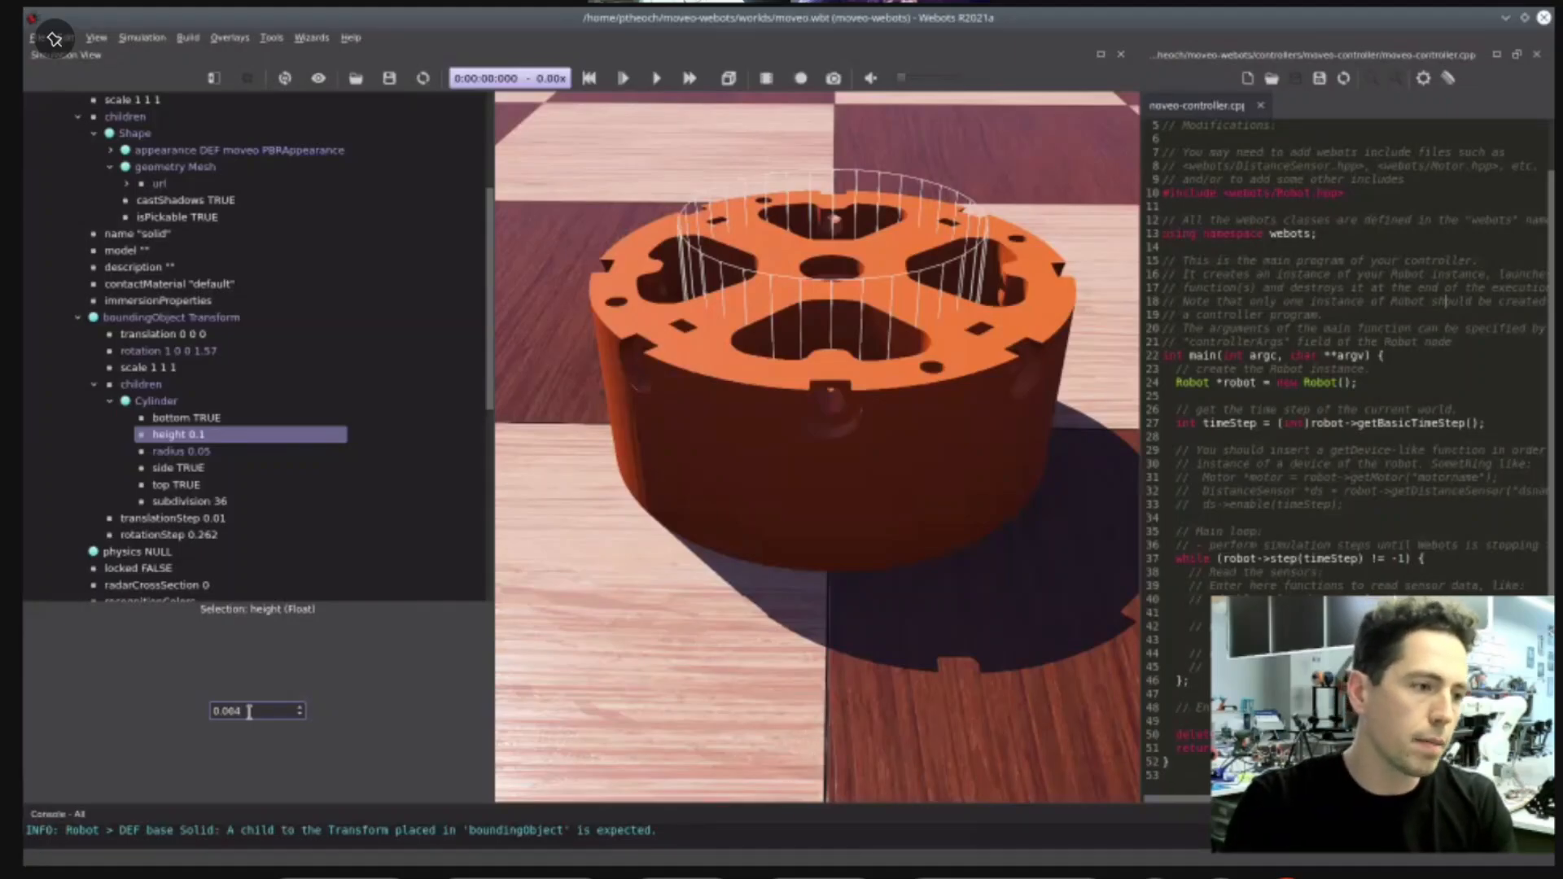
pyautogui.press('Return')
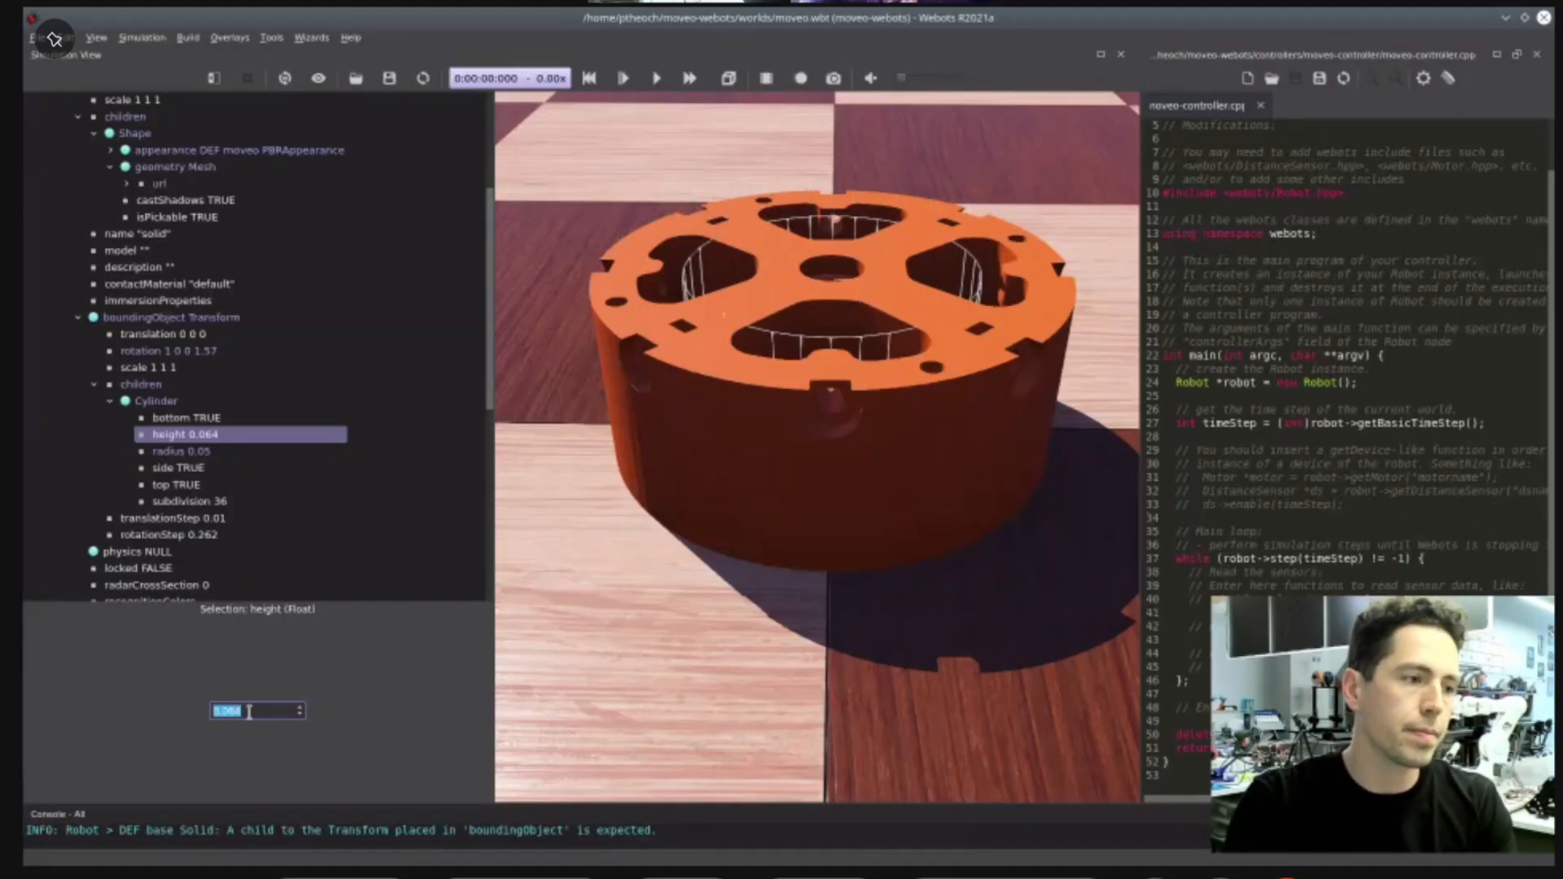
# - Set the radius of the bounding Cylinder to 0.08
pyautogui.click(202, 452)
pyautogui.click(267, 713)
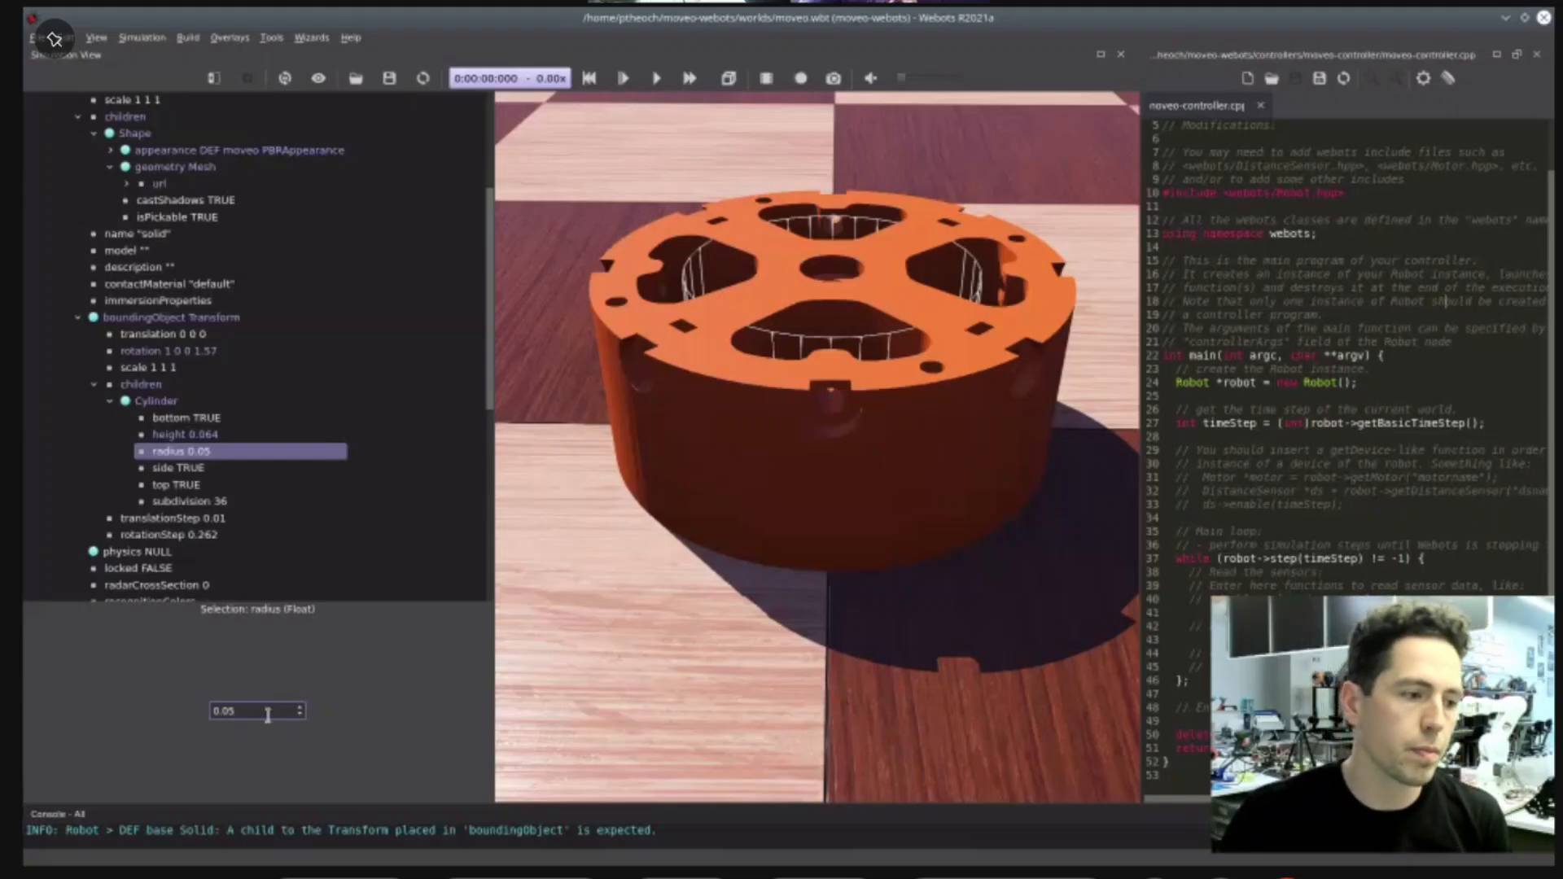
pyautogui.press('BackSpace')
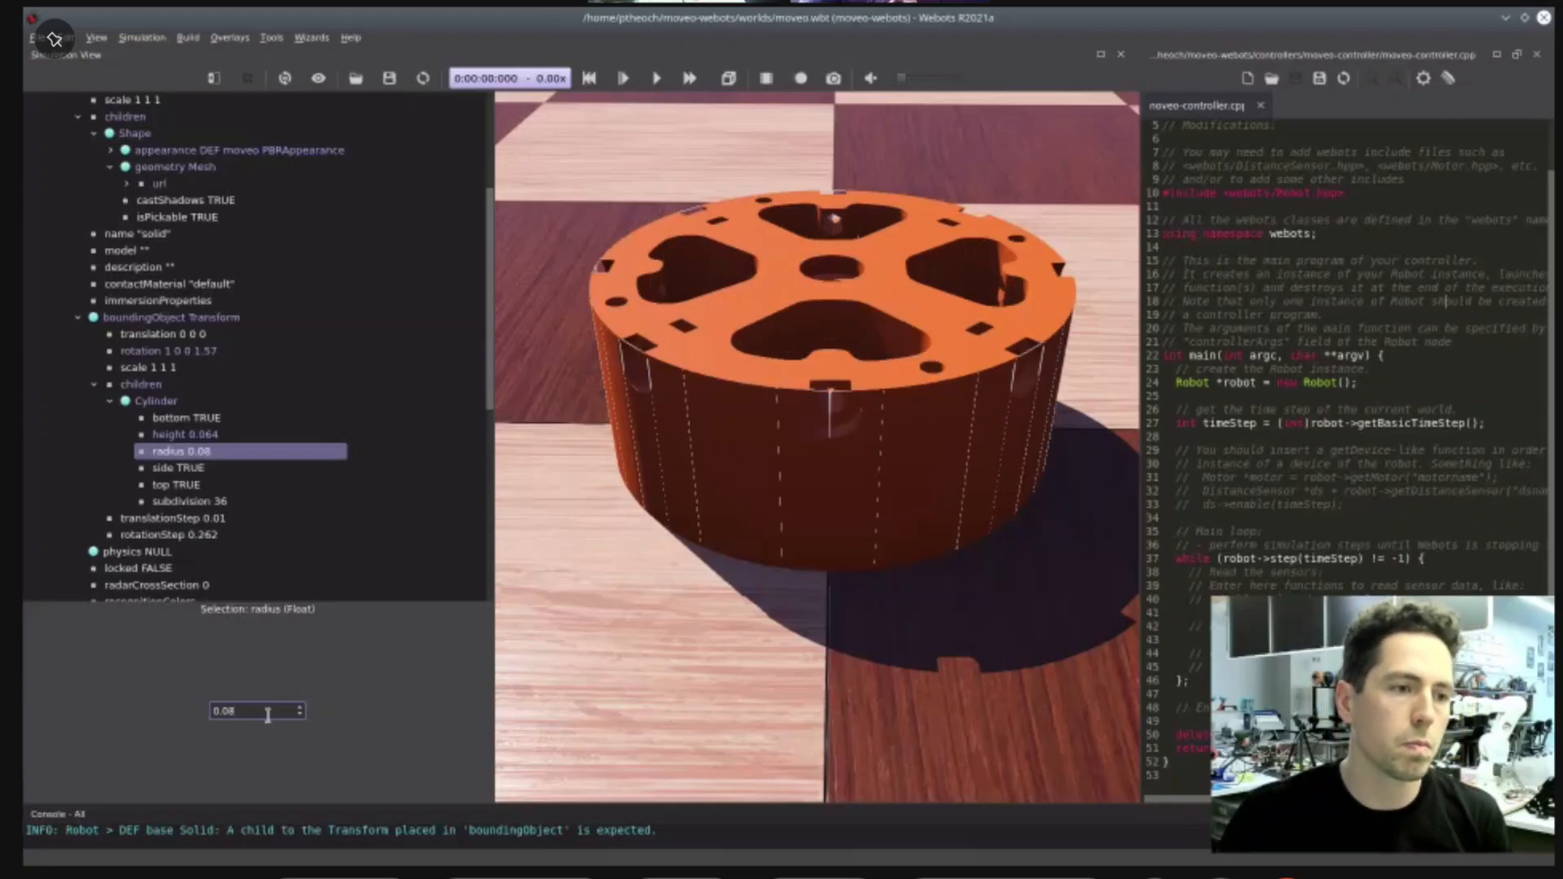
pyautogui.write('9')
pyautogui.press('BackSpace')
pyautogui.write('8')
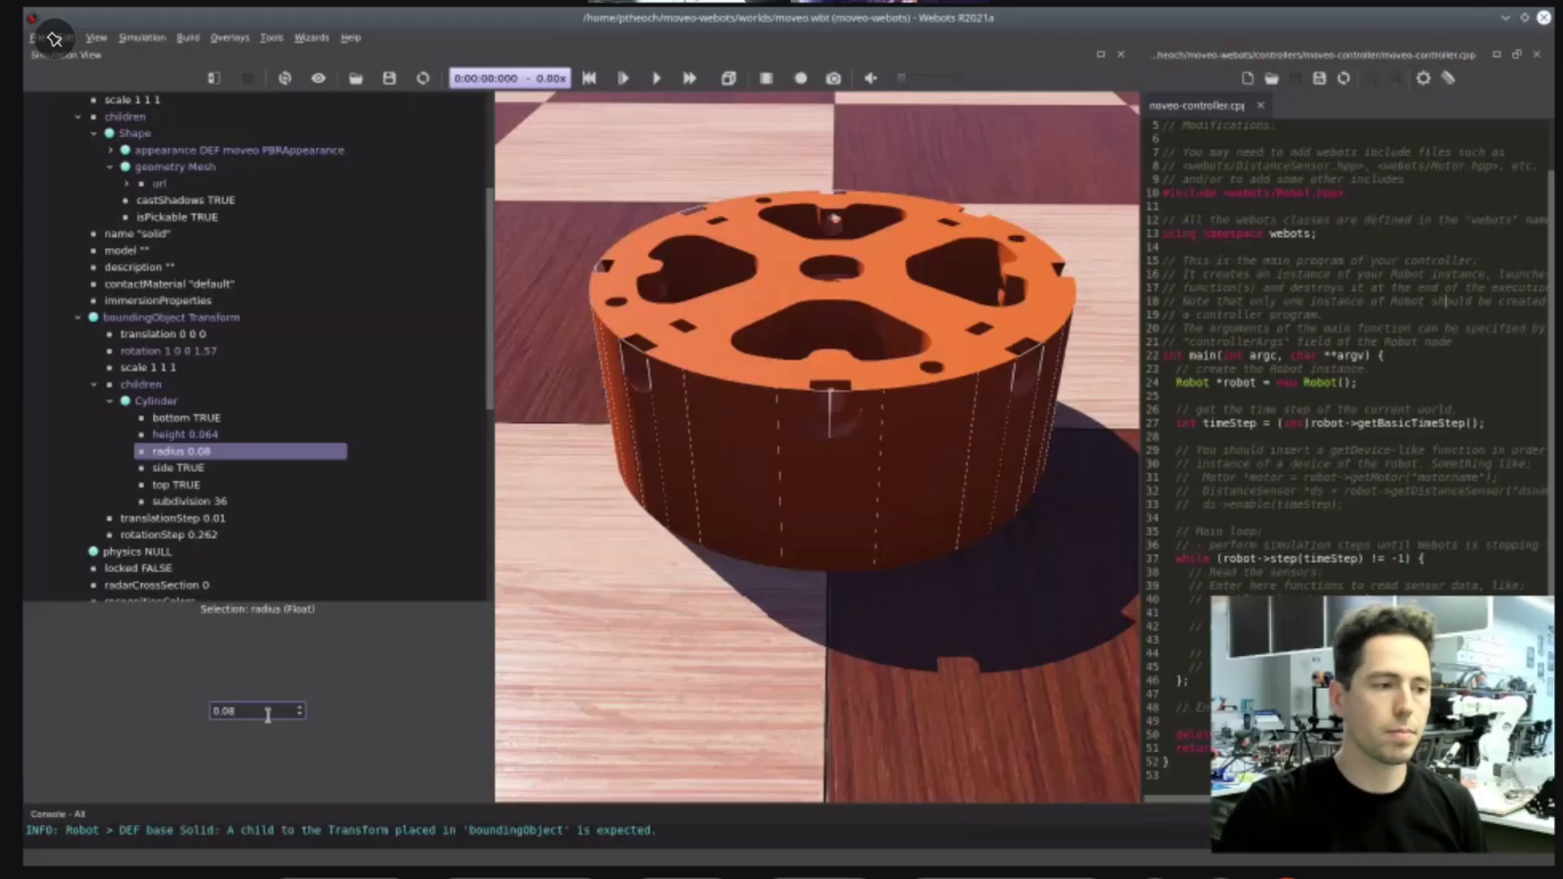
pyautogui.press('Return')
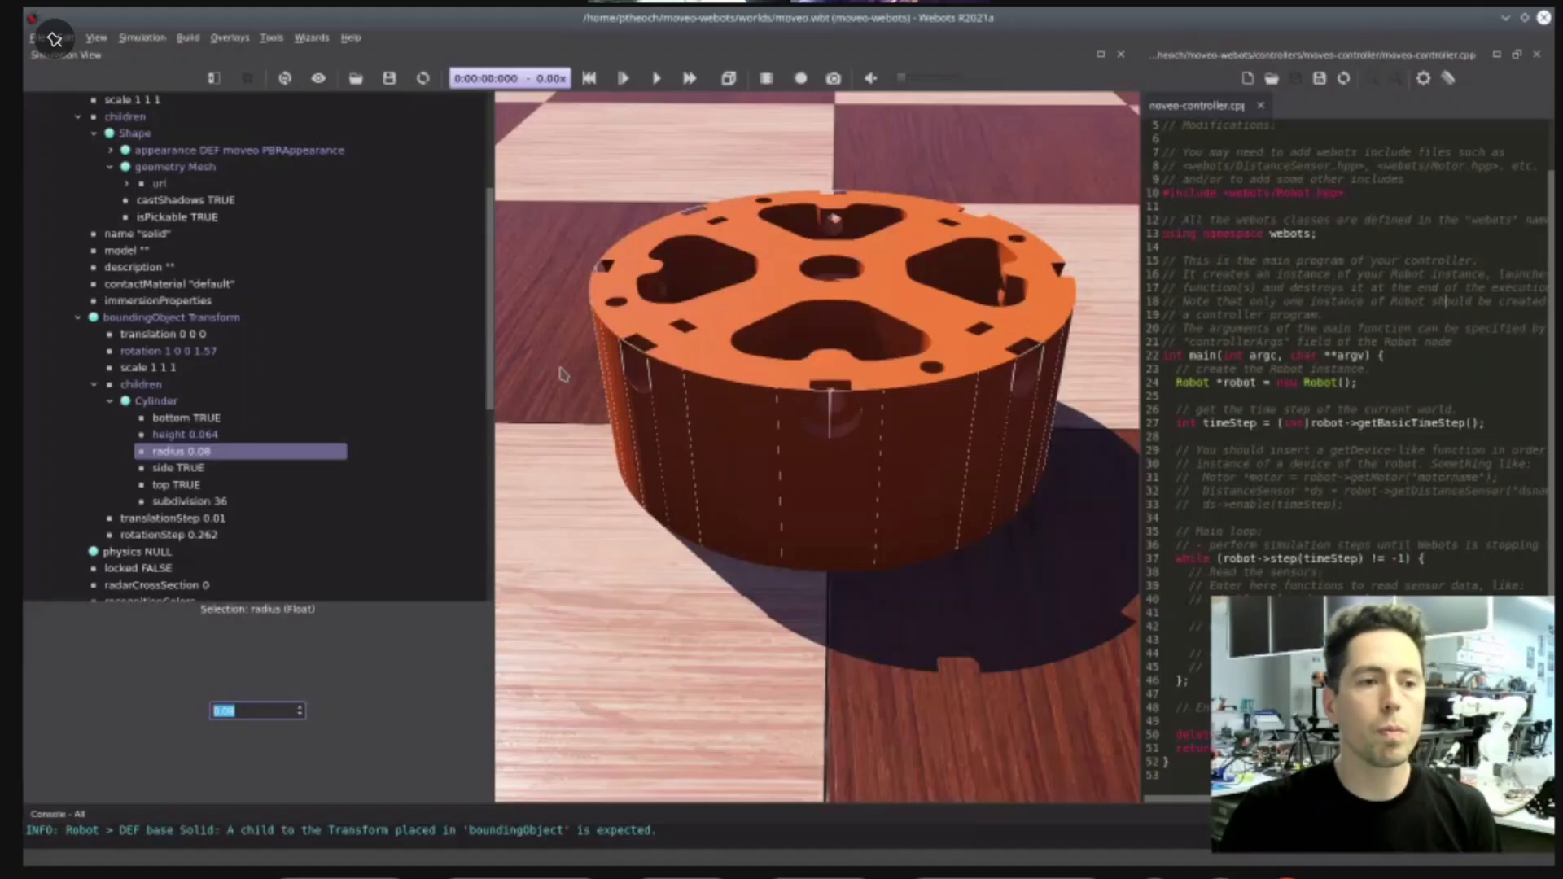
# - Add a Physics node to the base Solid's physics field and open its mass field
pyautogui.click(79, 319)
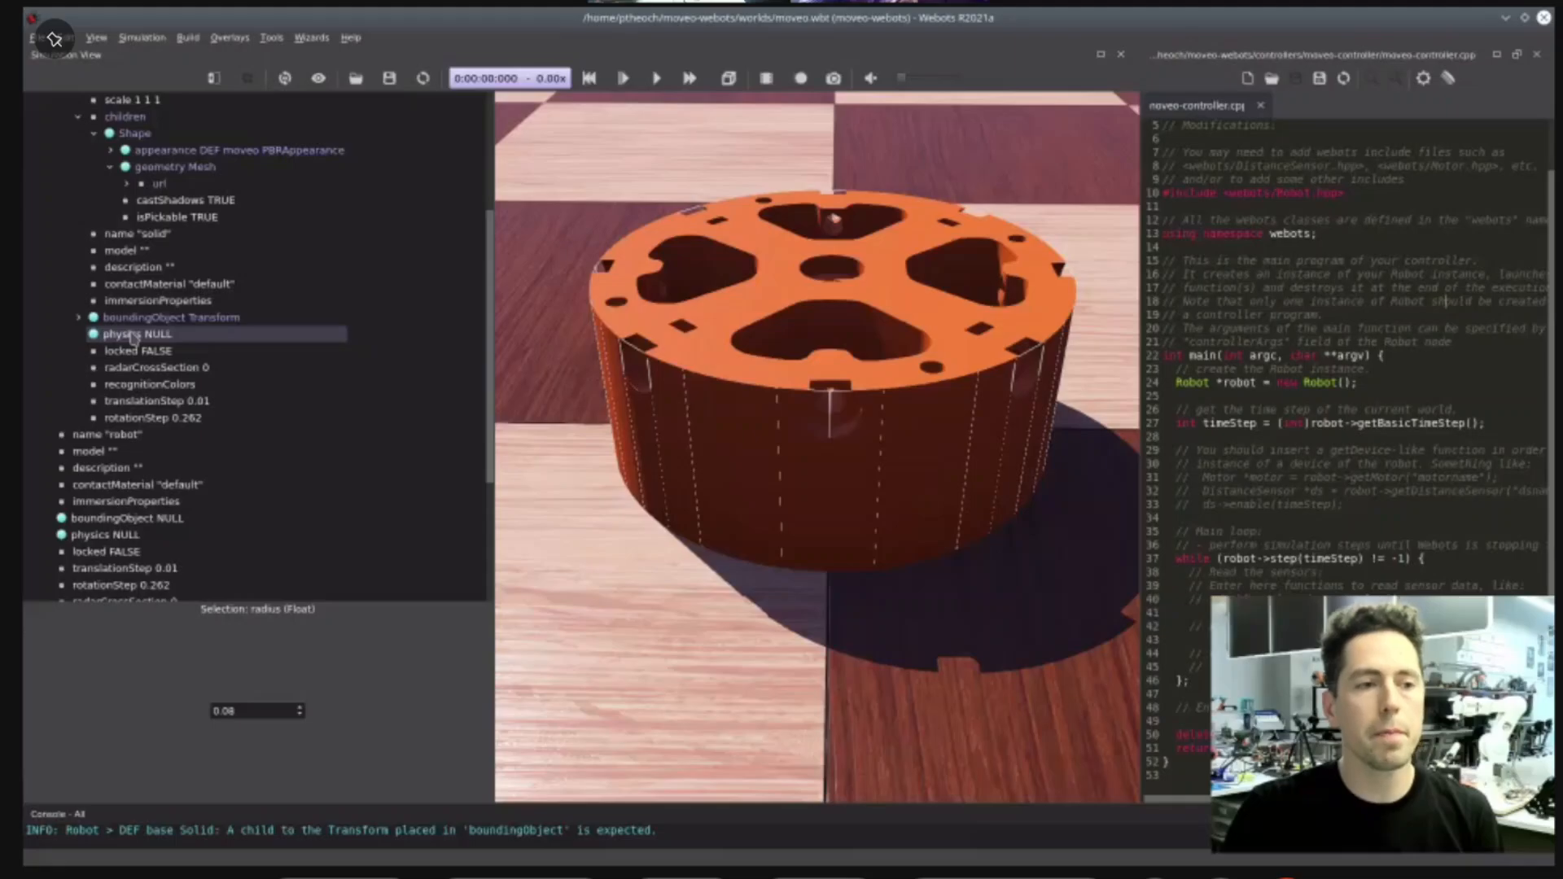
pyautogui.scroll(3, 133, 338)
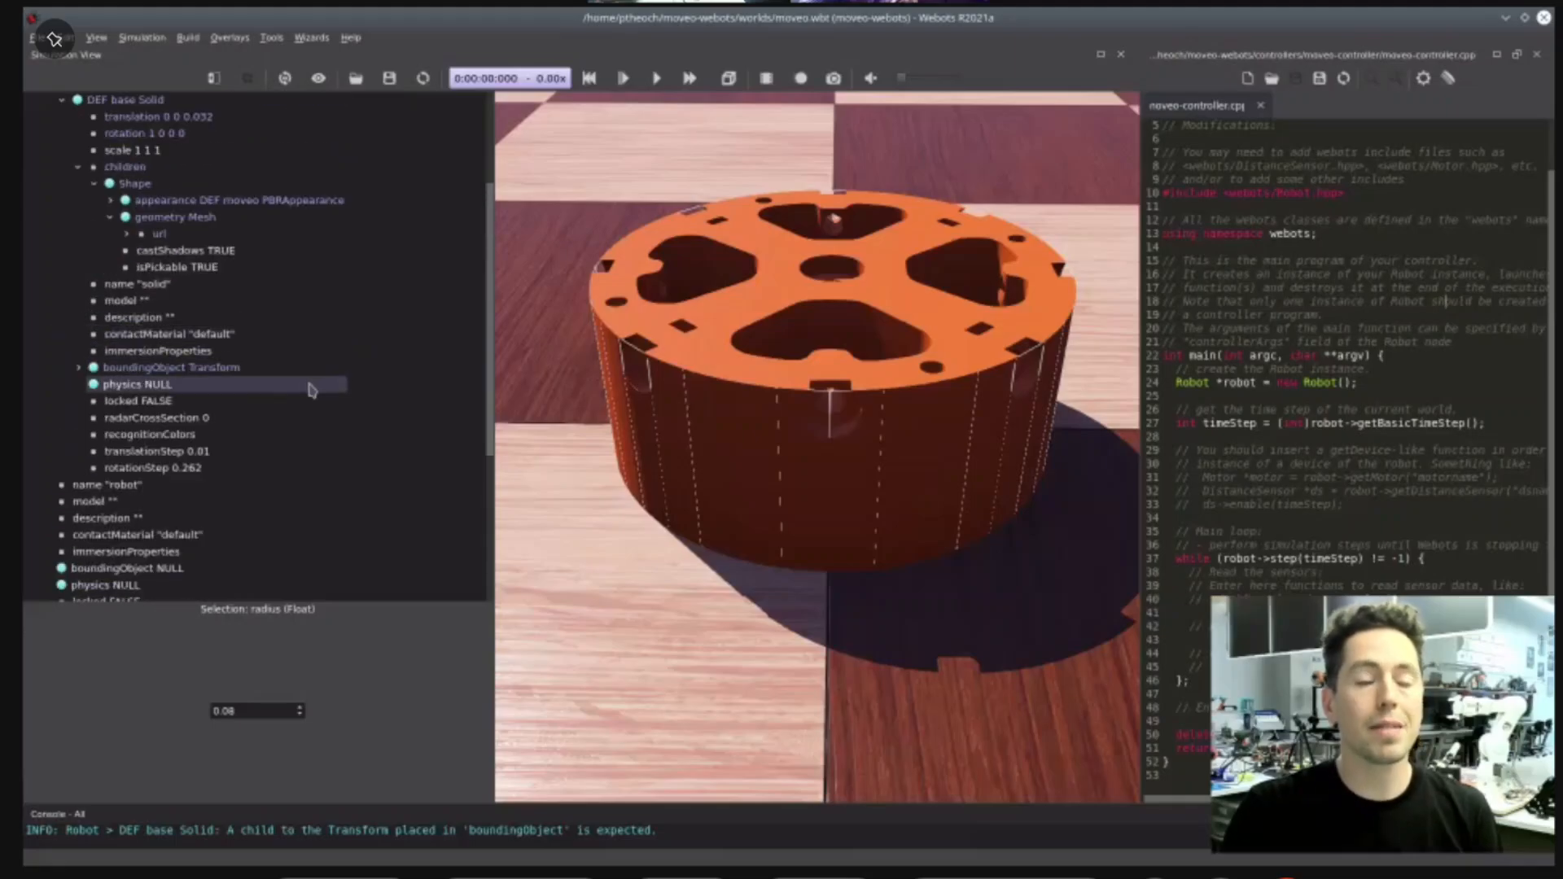
pyautogui.scroll(-5, 784, 576)
pyautogui.scroll(-4, 784, 574)
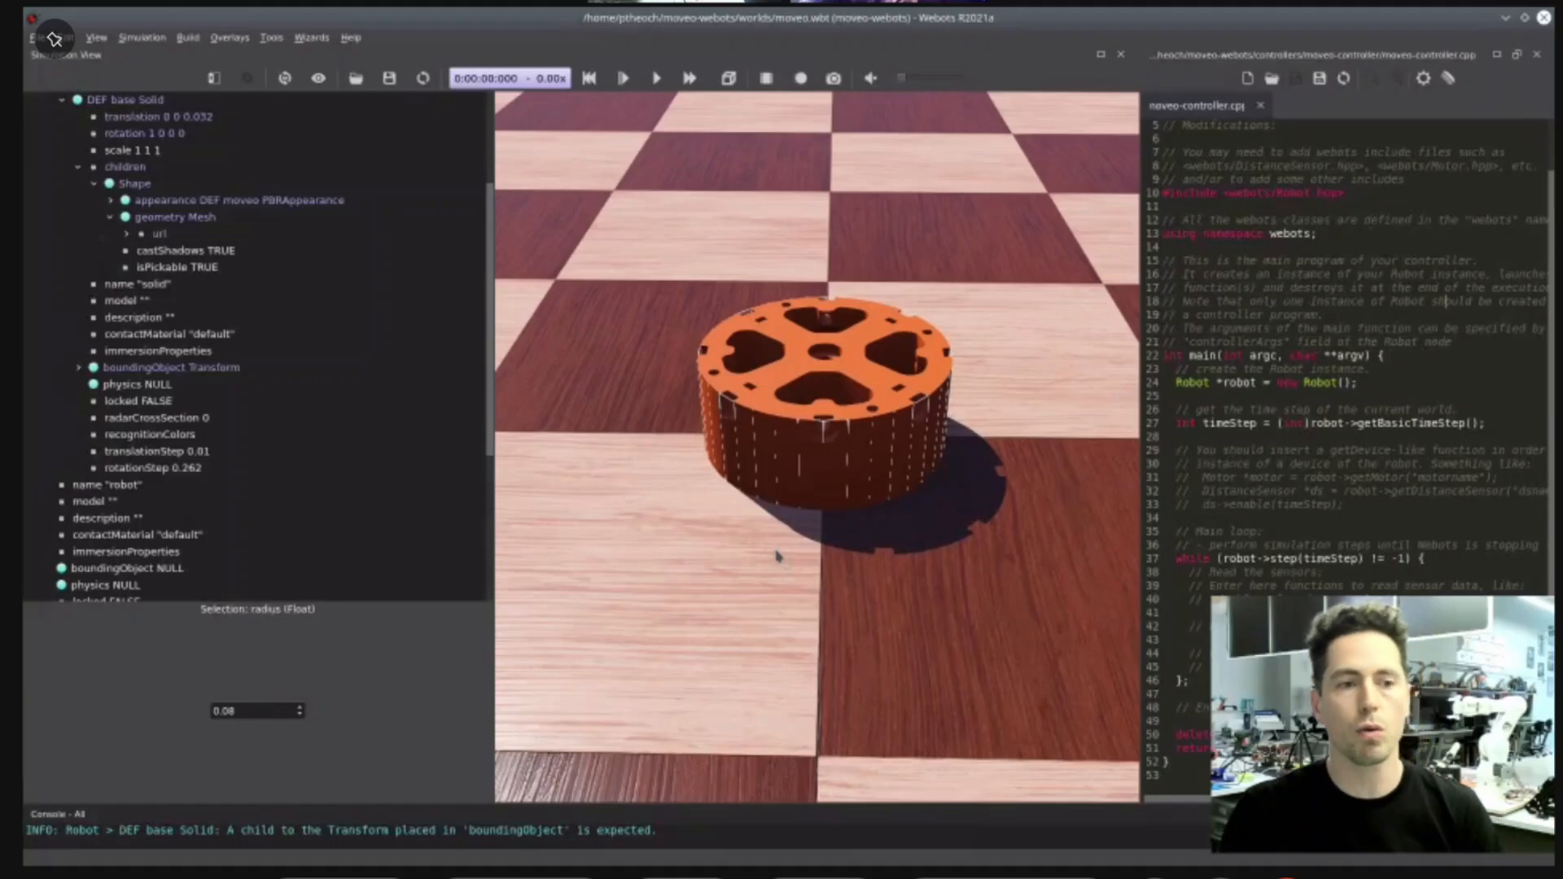
pyautogui.doubleClick(133, 388)
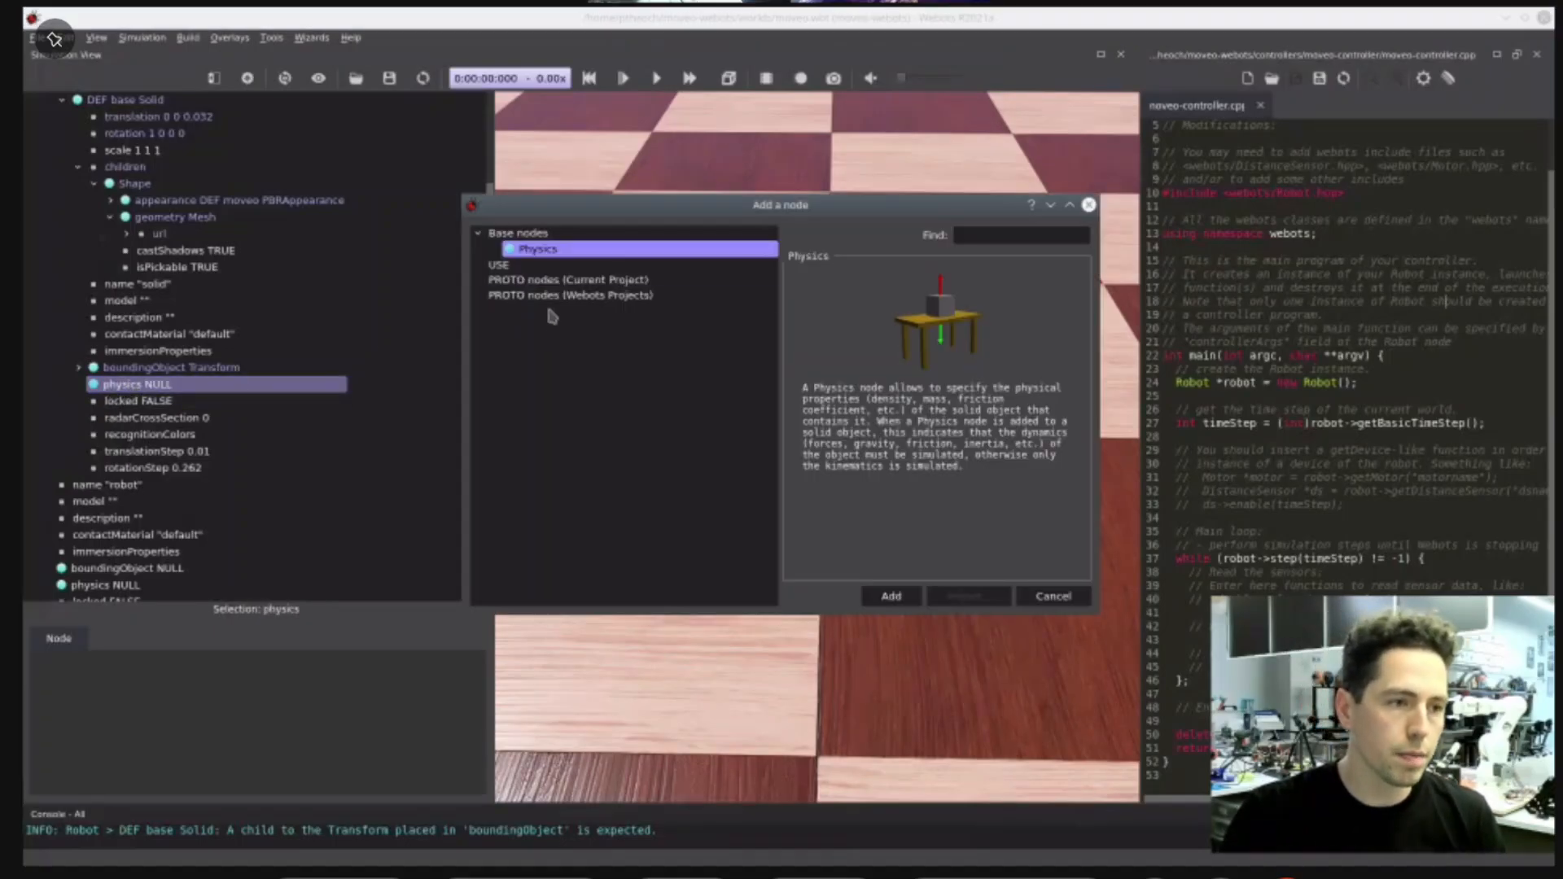
pyautogui.doubleClick(535, 255)
pyautogui.click(79, 386)
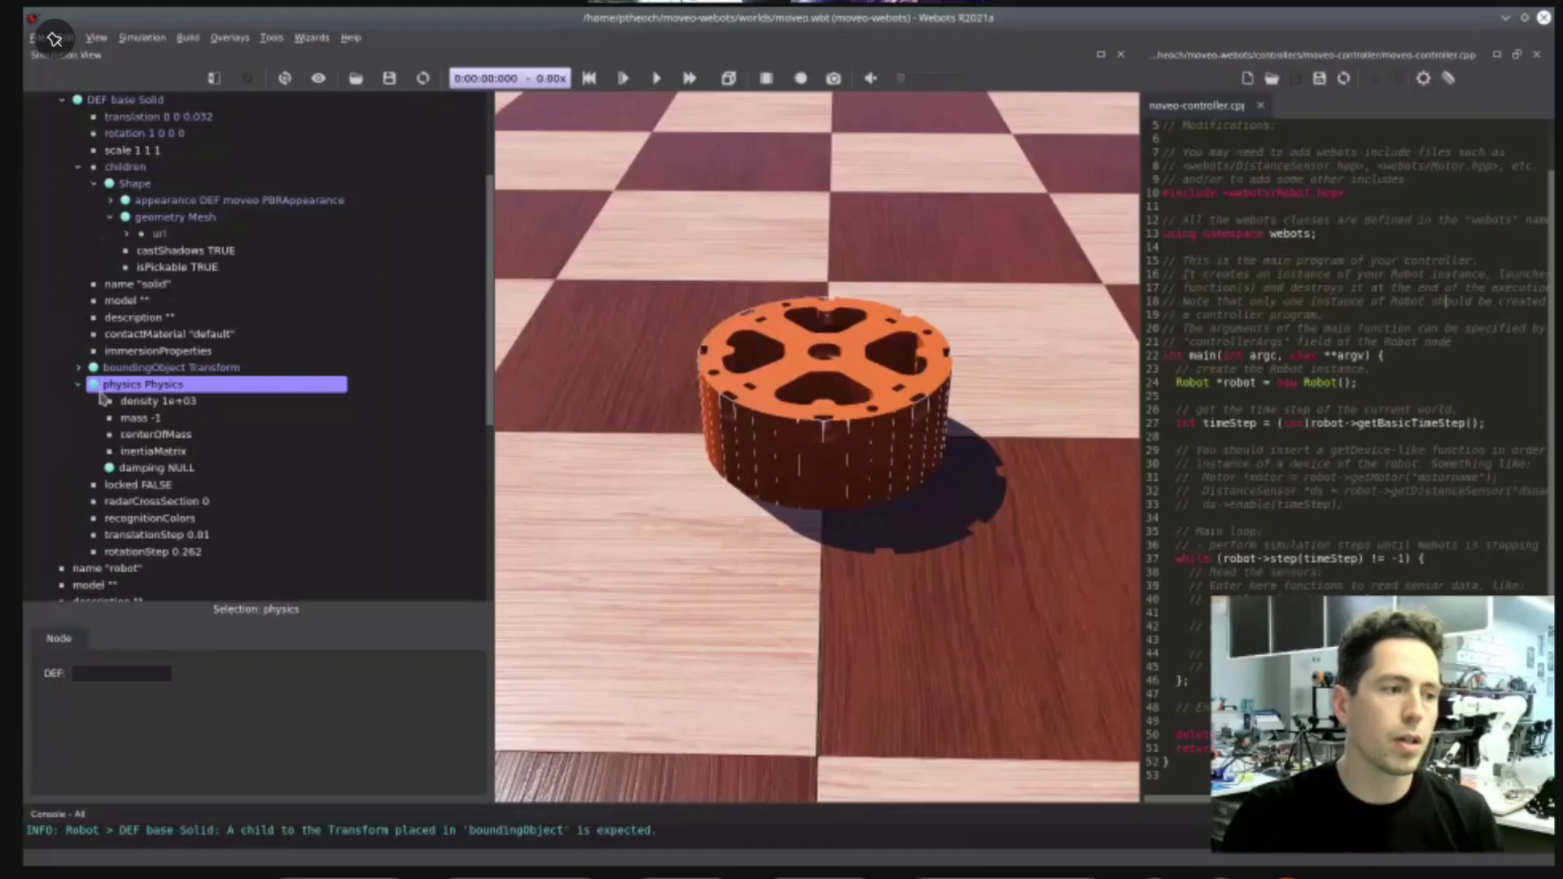
pyautogui.click(151, 420)
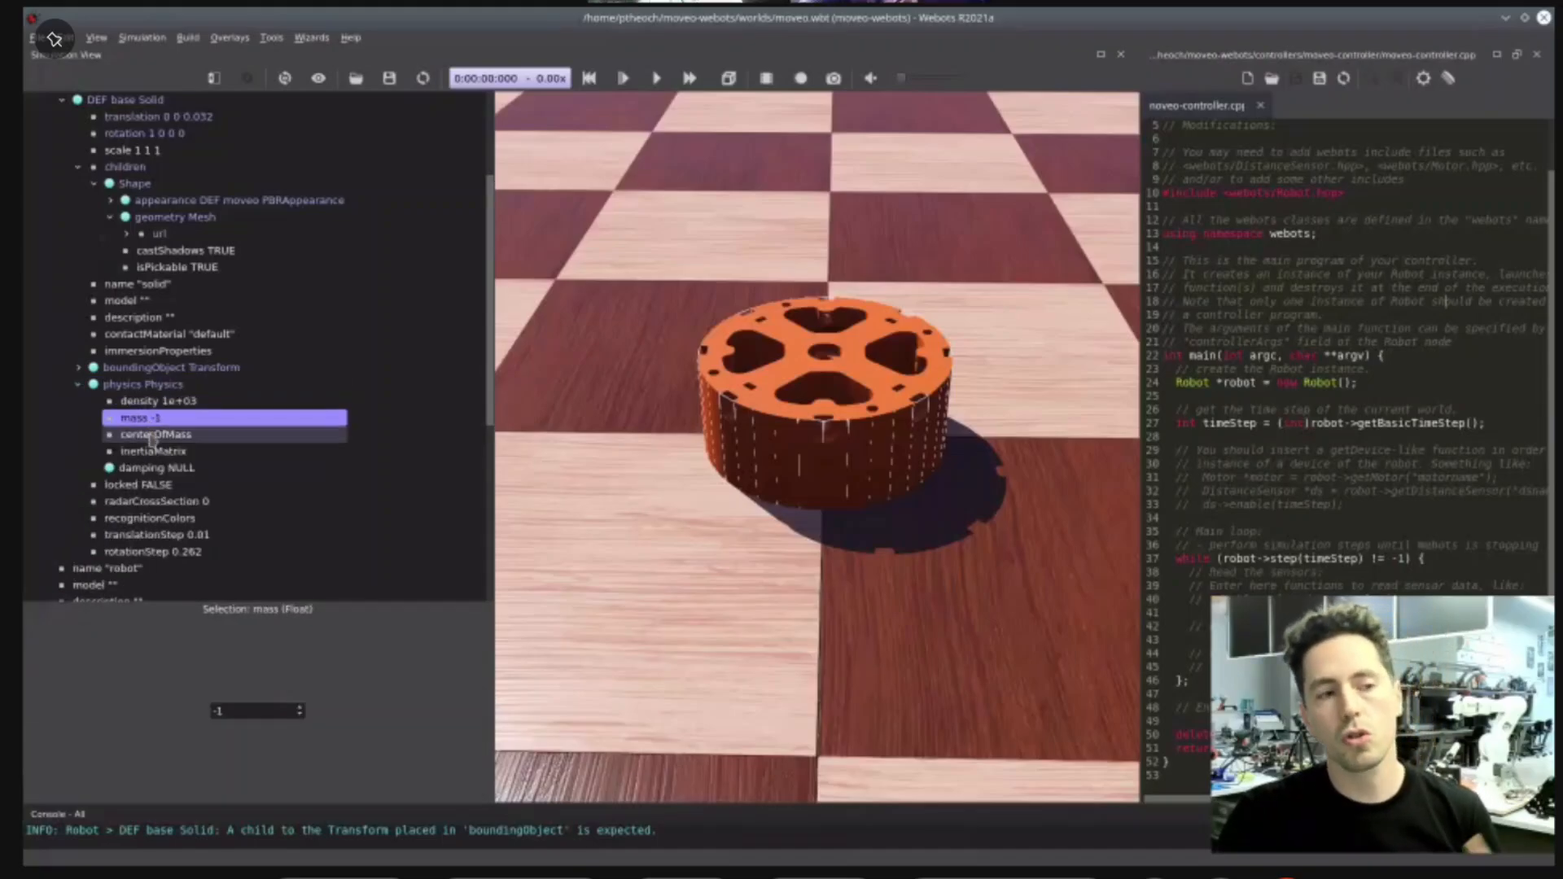
# - Delete the Physics node from the base Solid
pyautogui.click(80, 384)
pyautogui.click(122, 386)
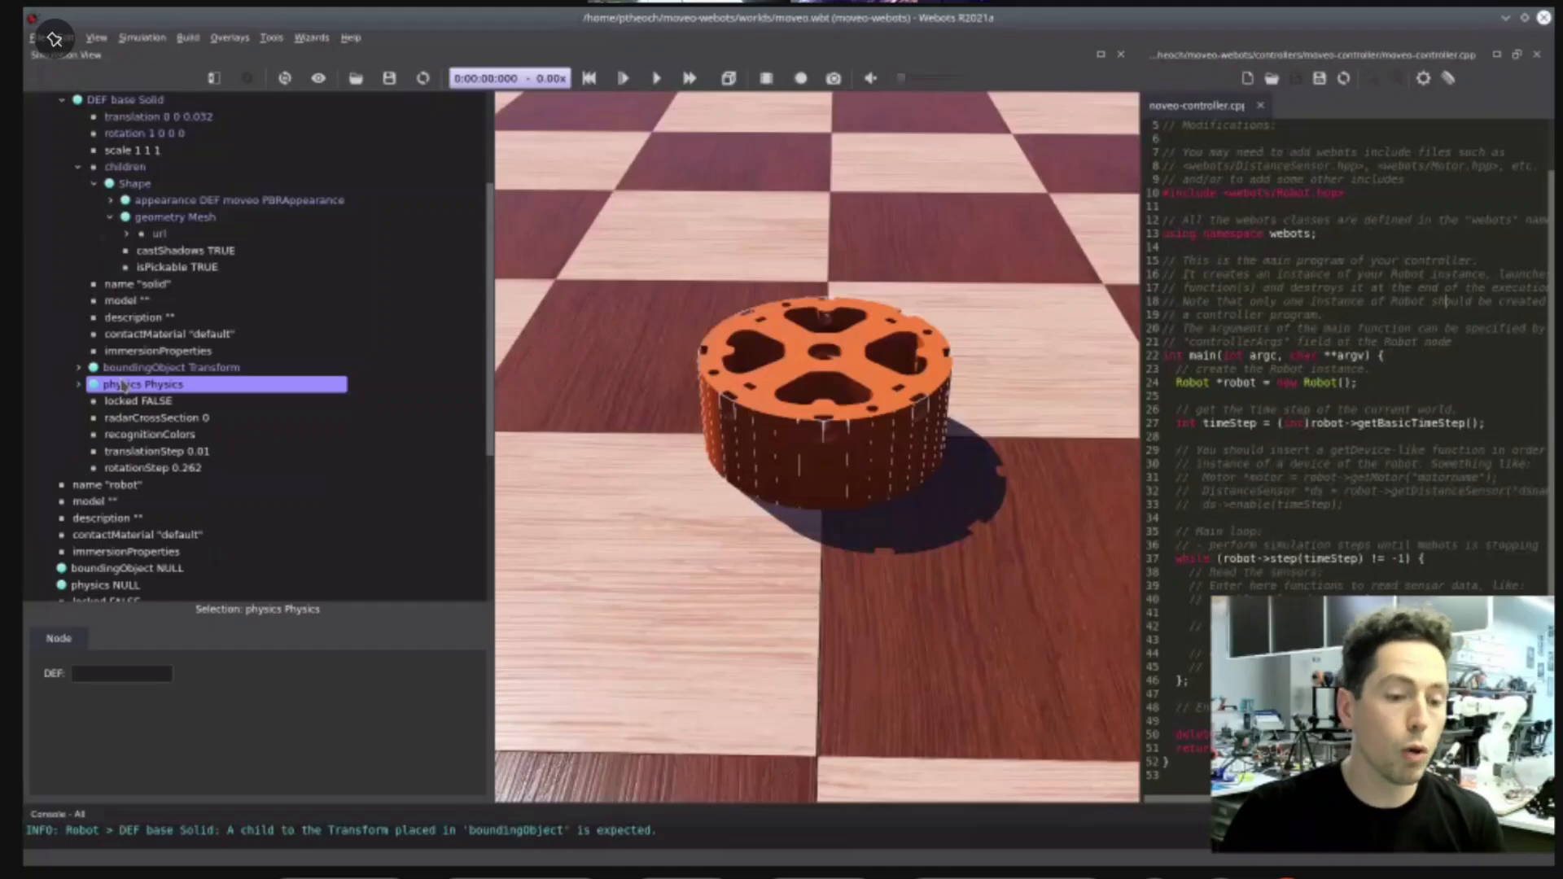
pyautogui.press('Delete')
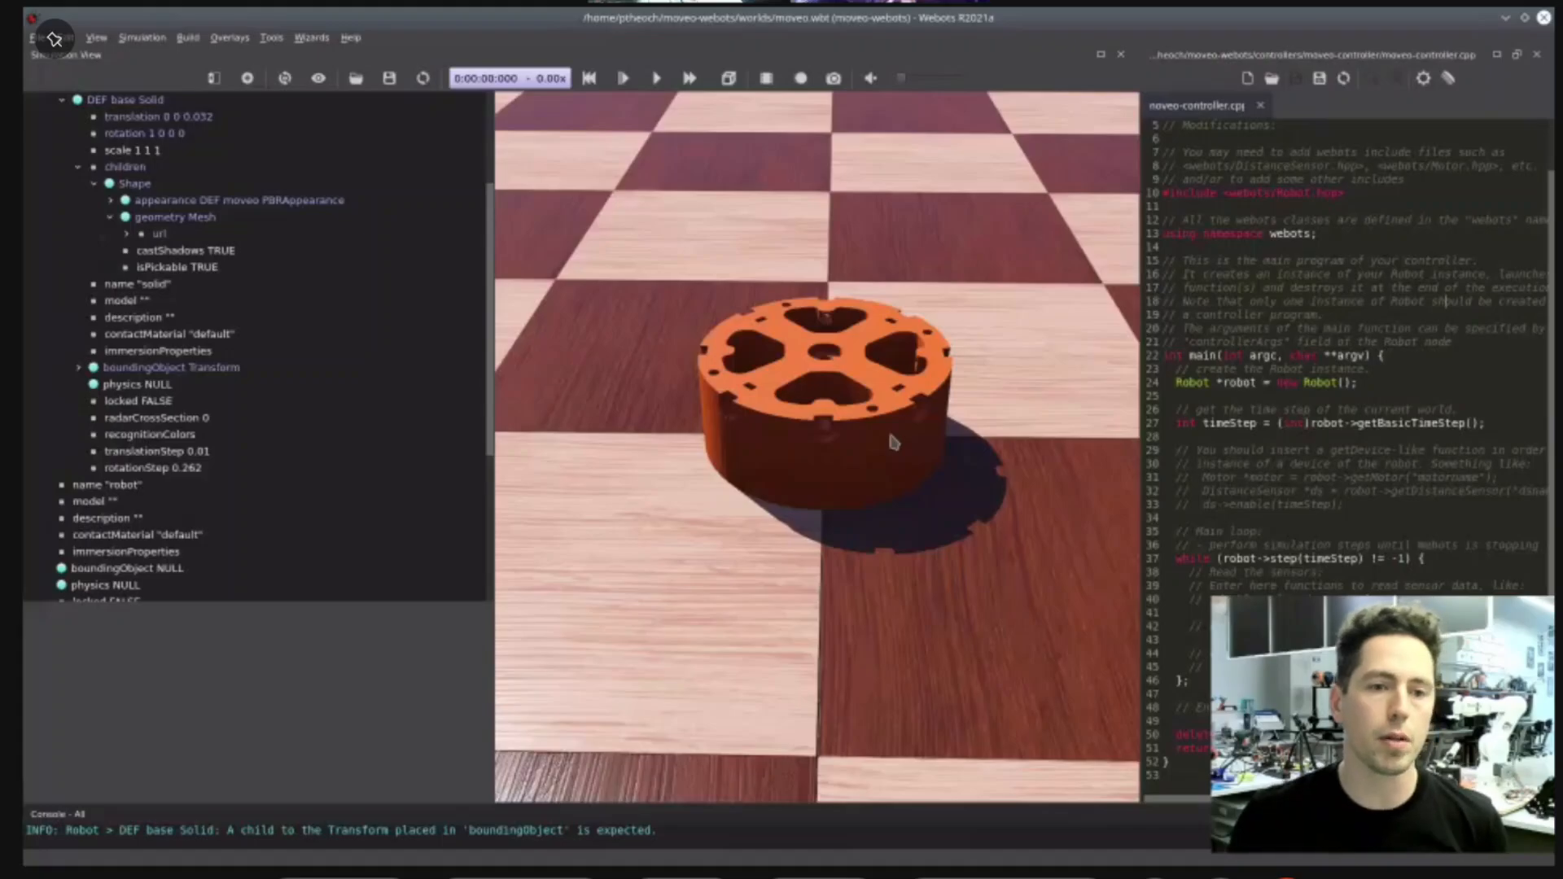
# - Save and reload the world, and collapse the Shape node of the base Solid
pyautogui.click(391, 78)
pyautogui.click(422, 78)
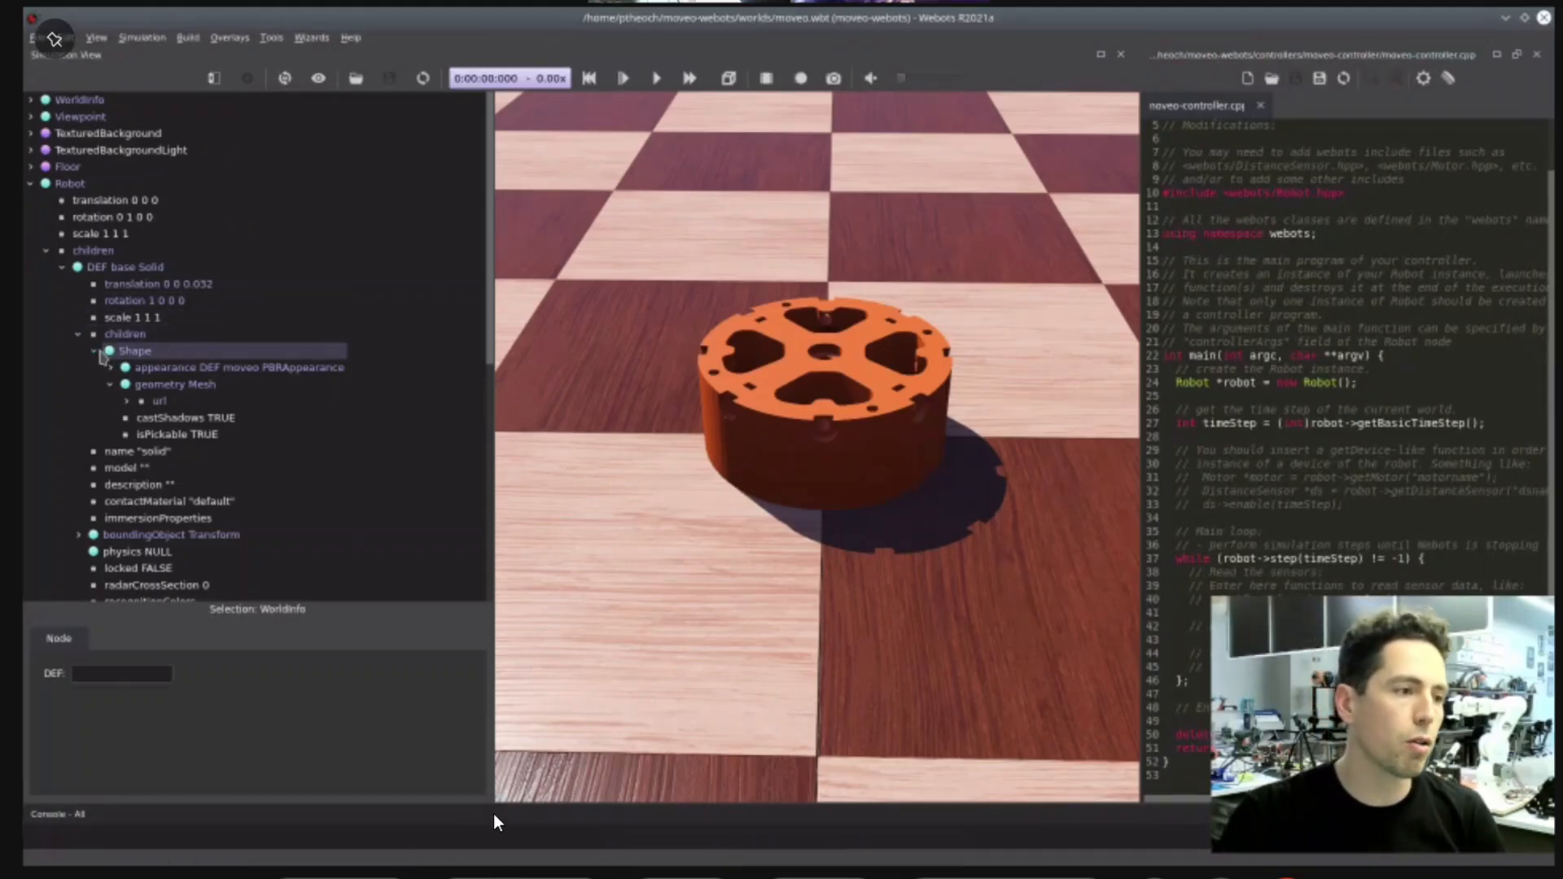
pyautogui.click(94, 355)
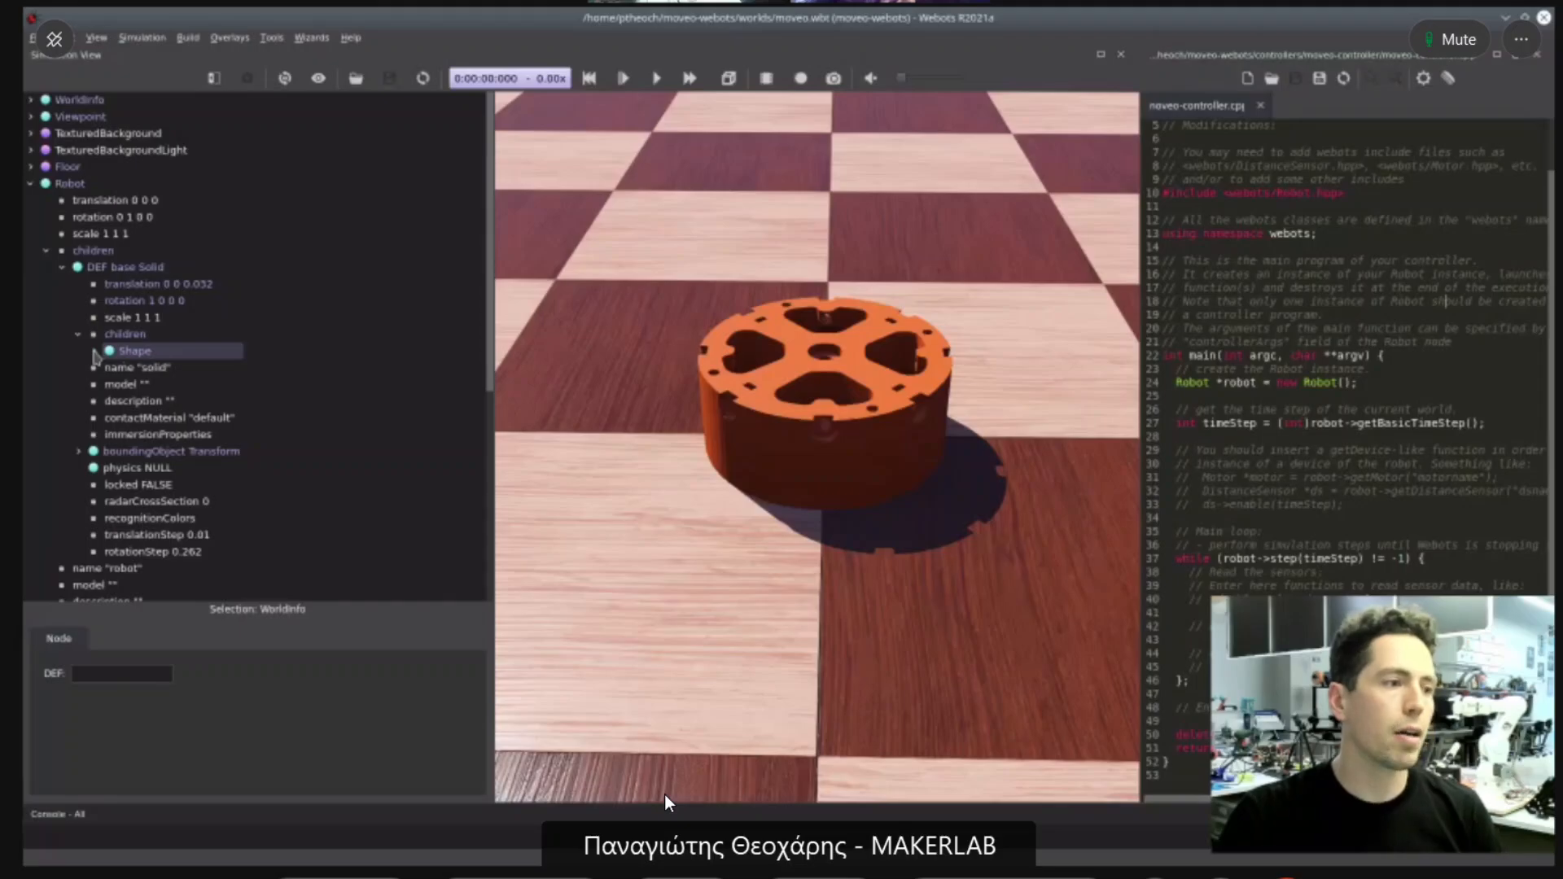
pyautogui.click(63, 267)
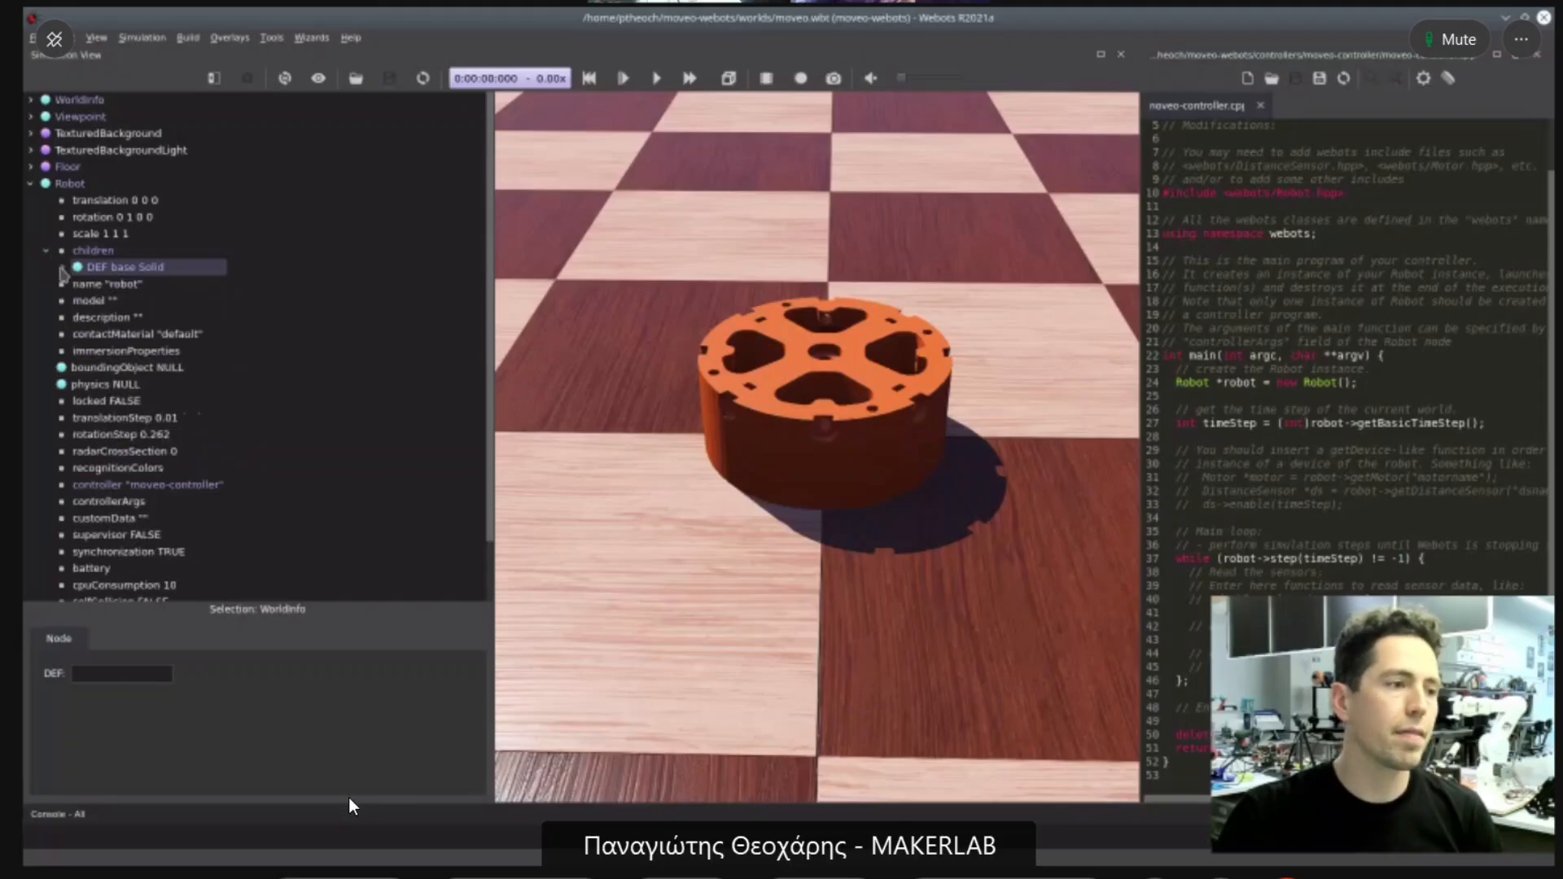
pyautogui.click(64, 268)
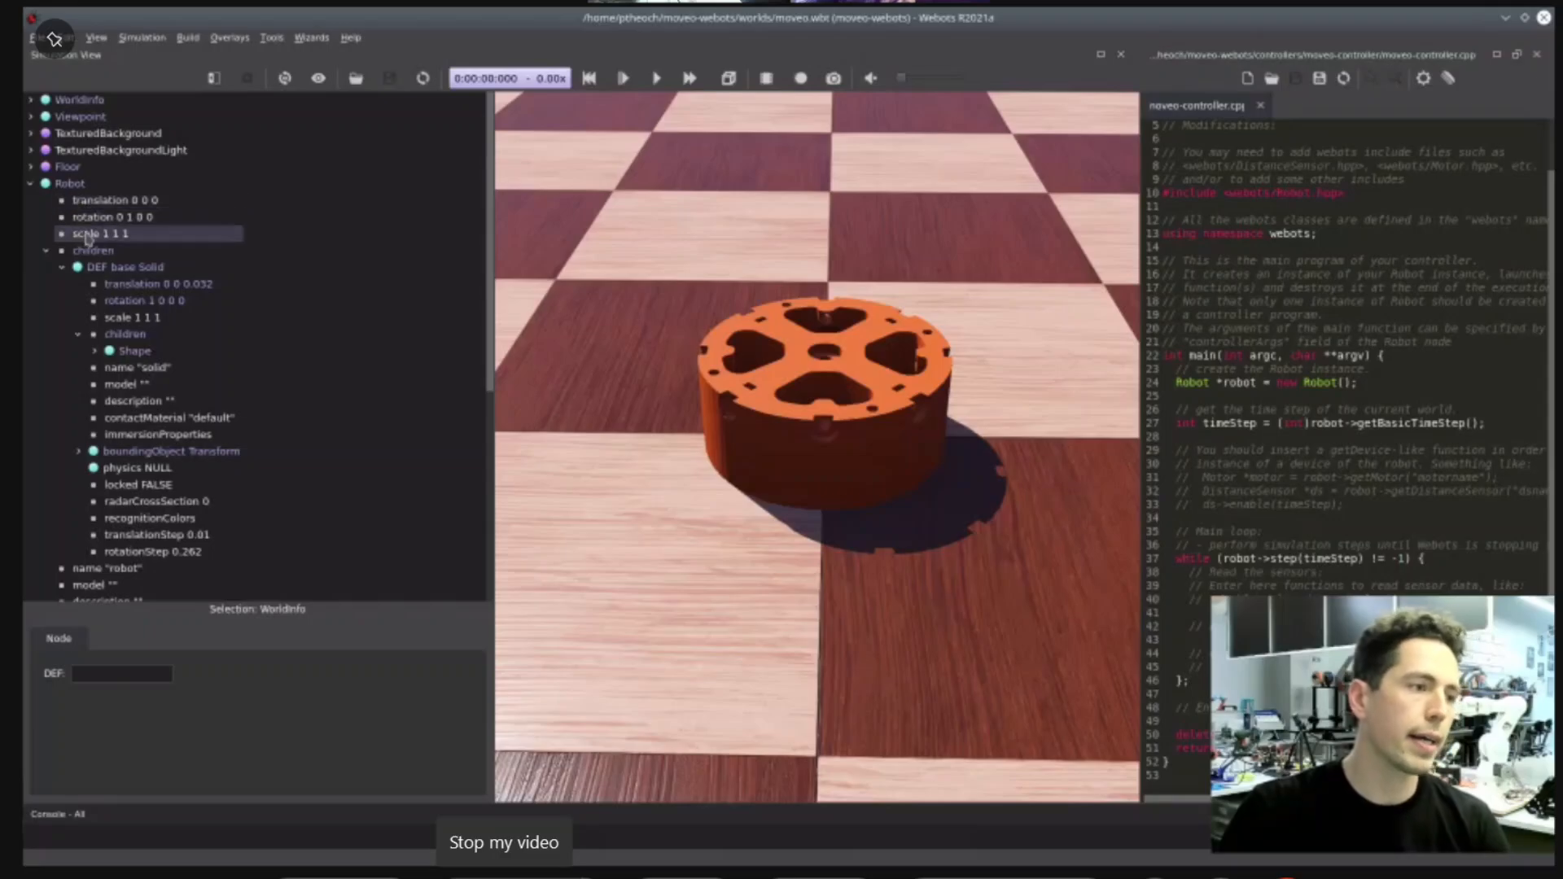
# - Add a HingeJoint node after the Shape in the base Solid's children
pyautogui.click(140, 268)
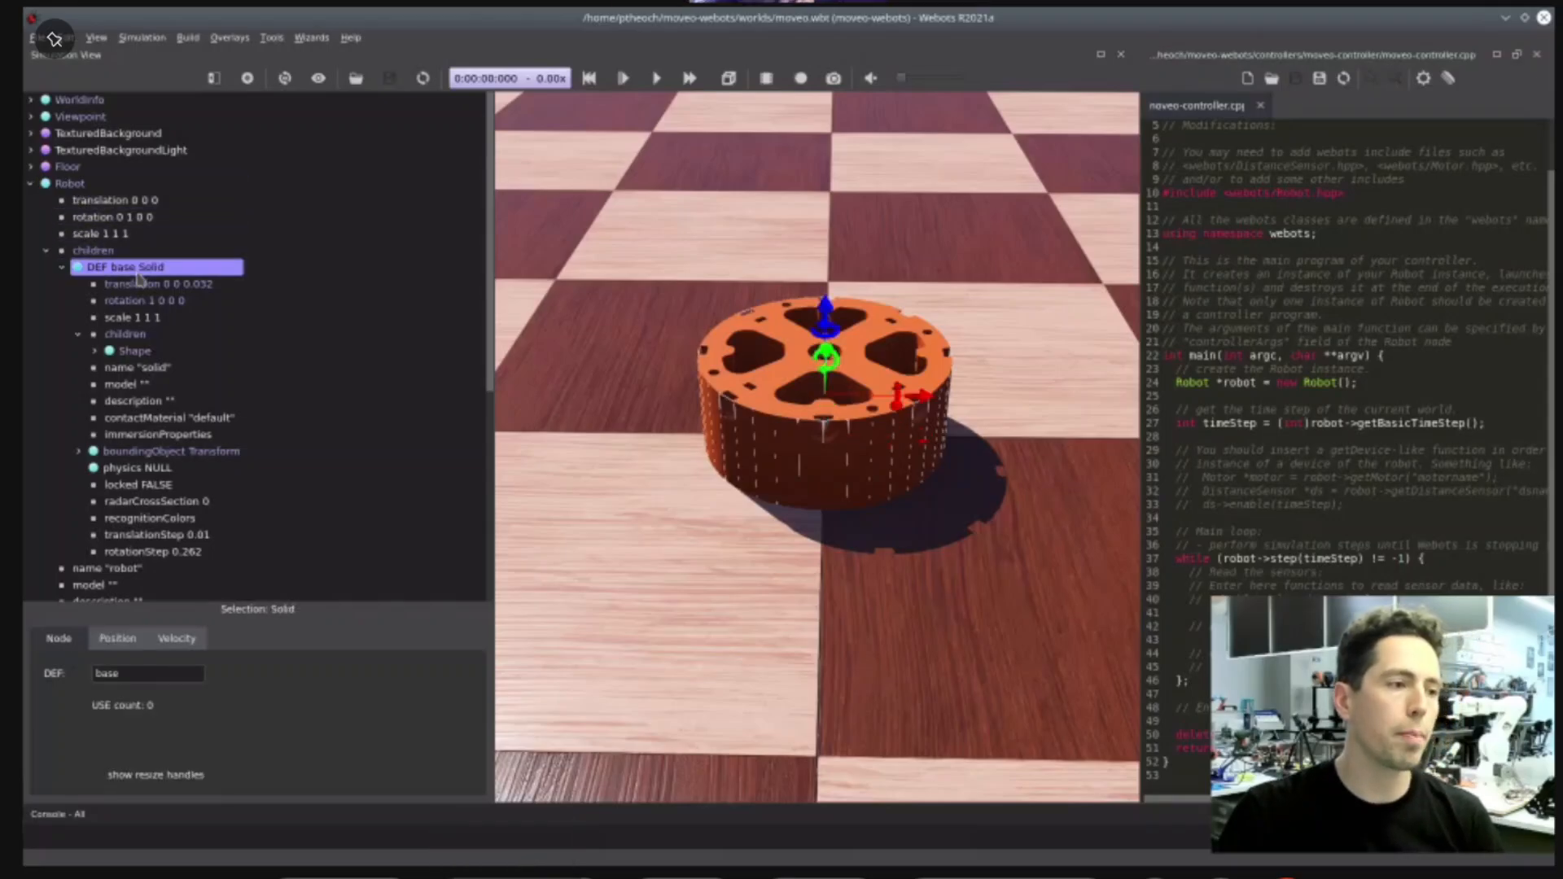
pyautogui.click(137, 353)
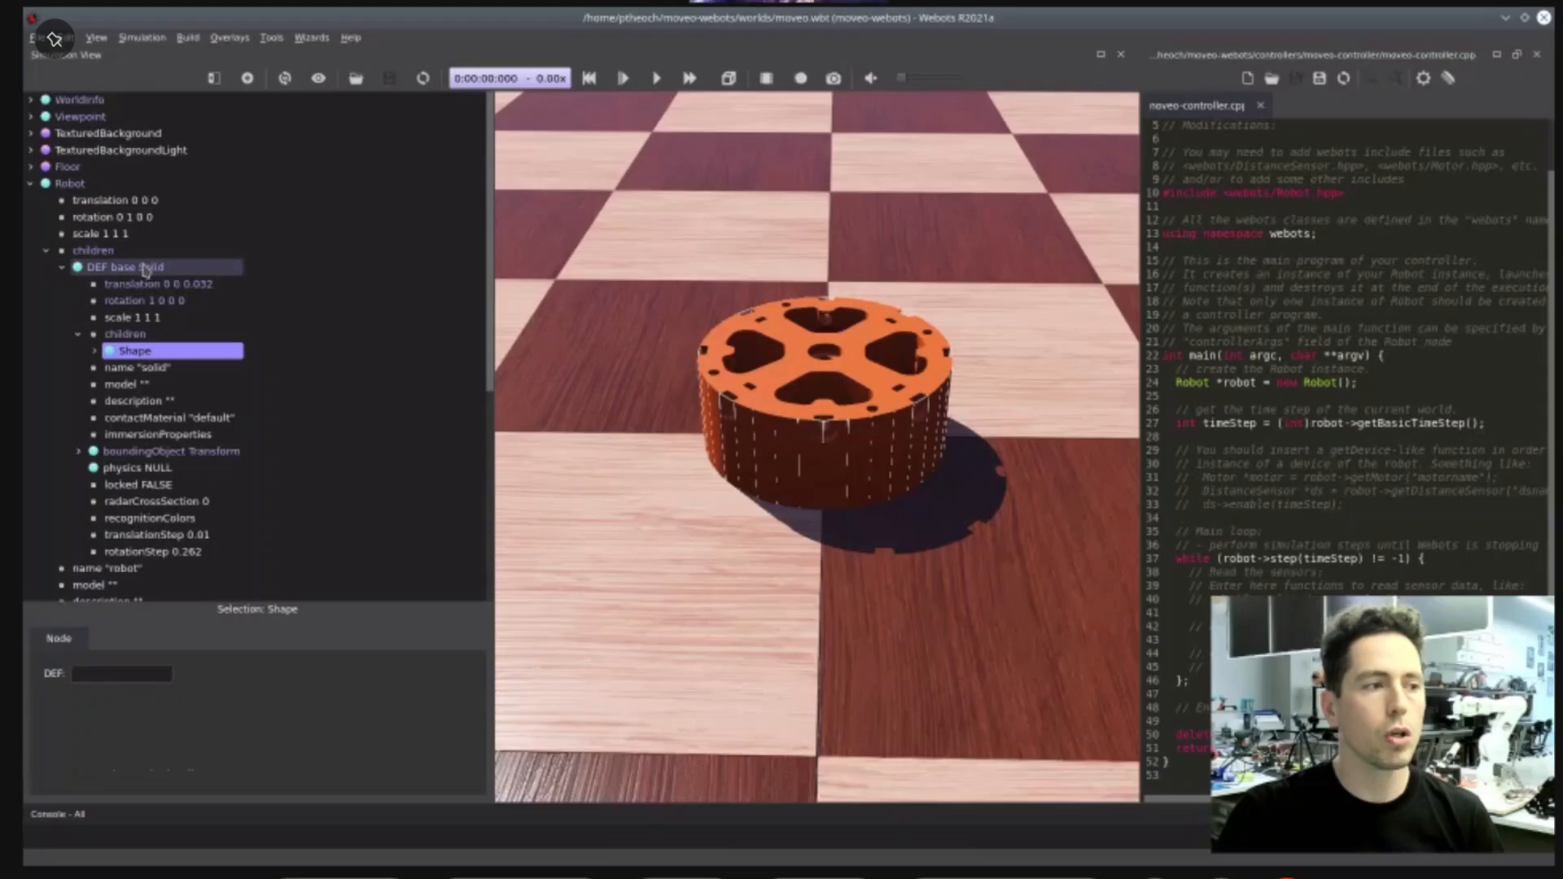
pyautogui.click(251, 81)
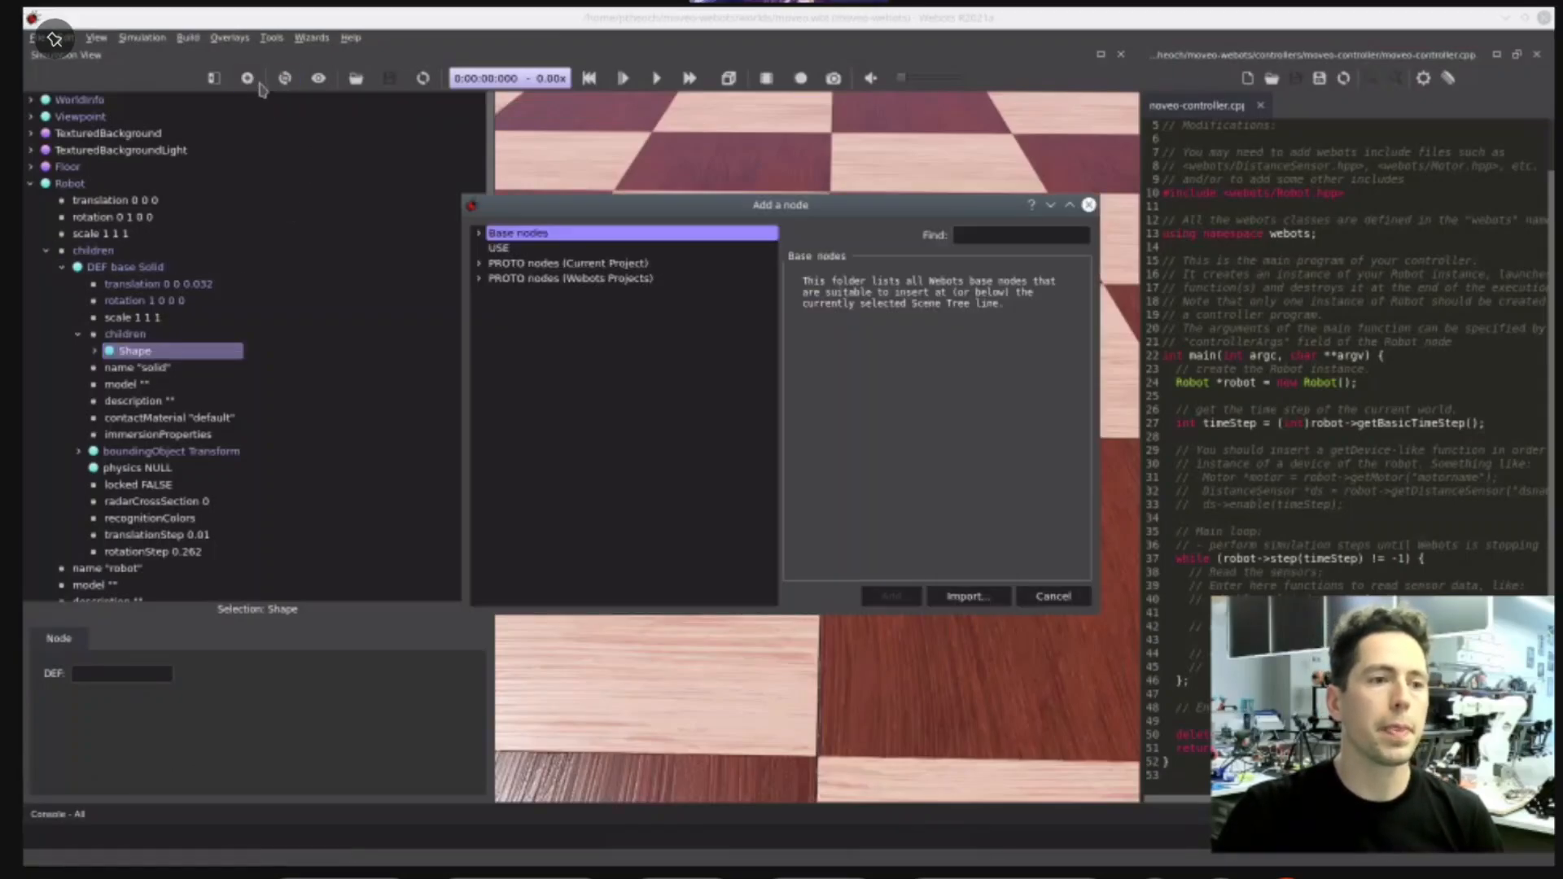
pyautogui.click(478, 234)
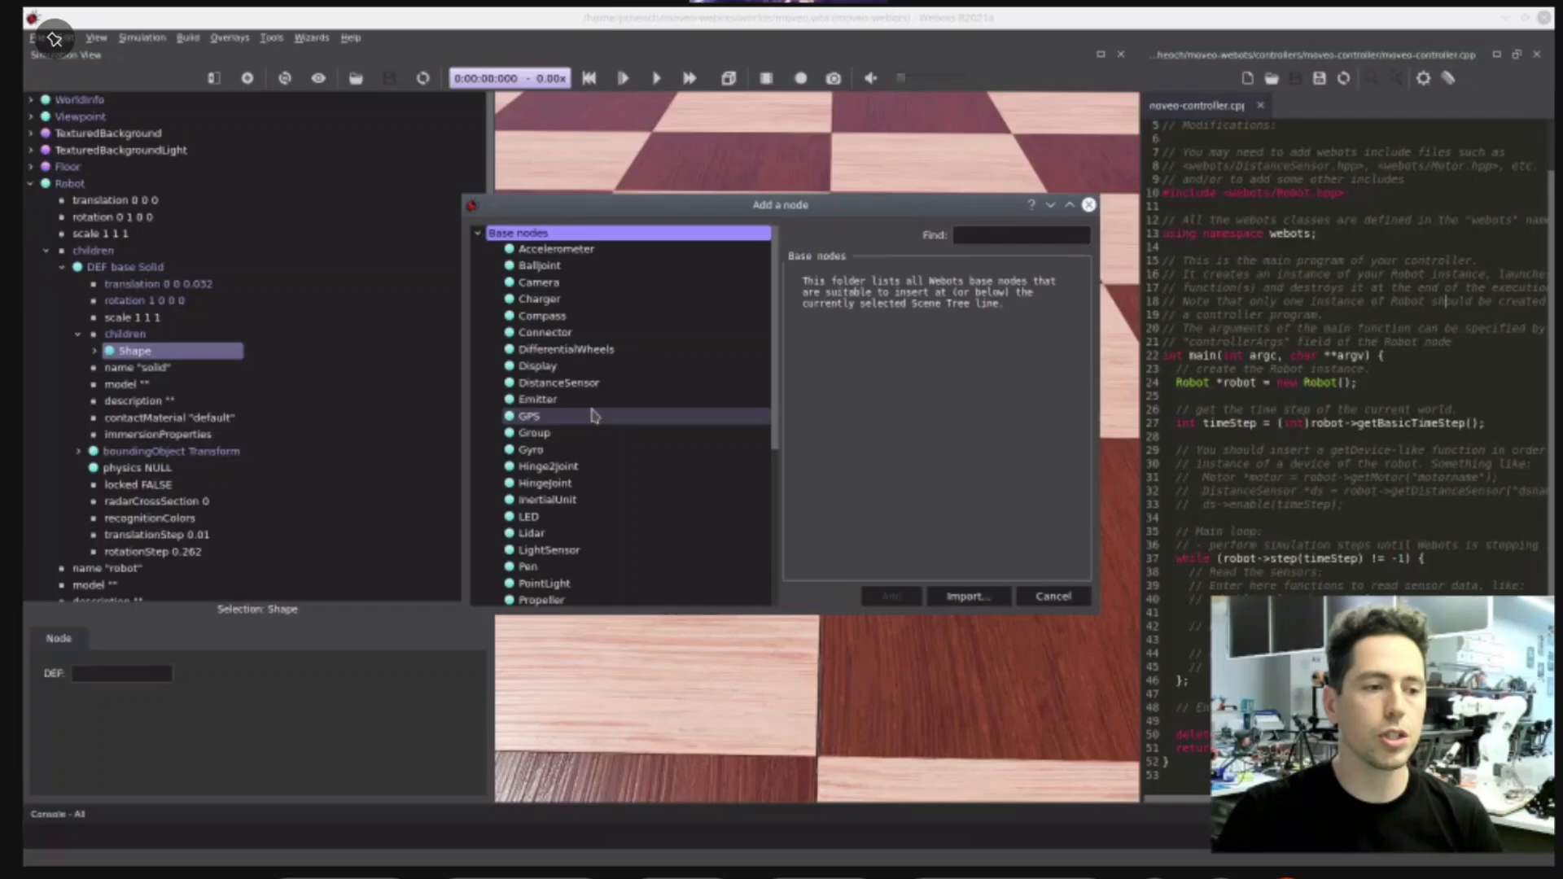
pyautogui.doubleClick(543, 483)
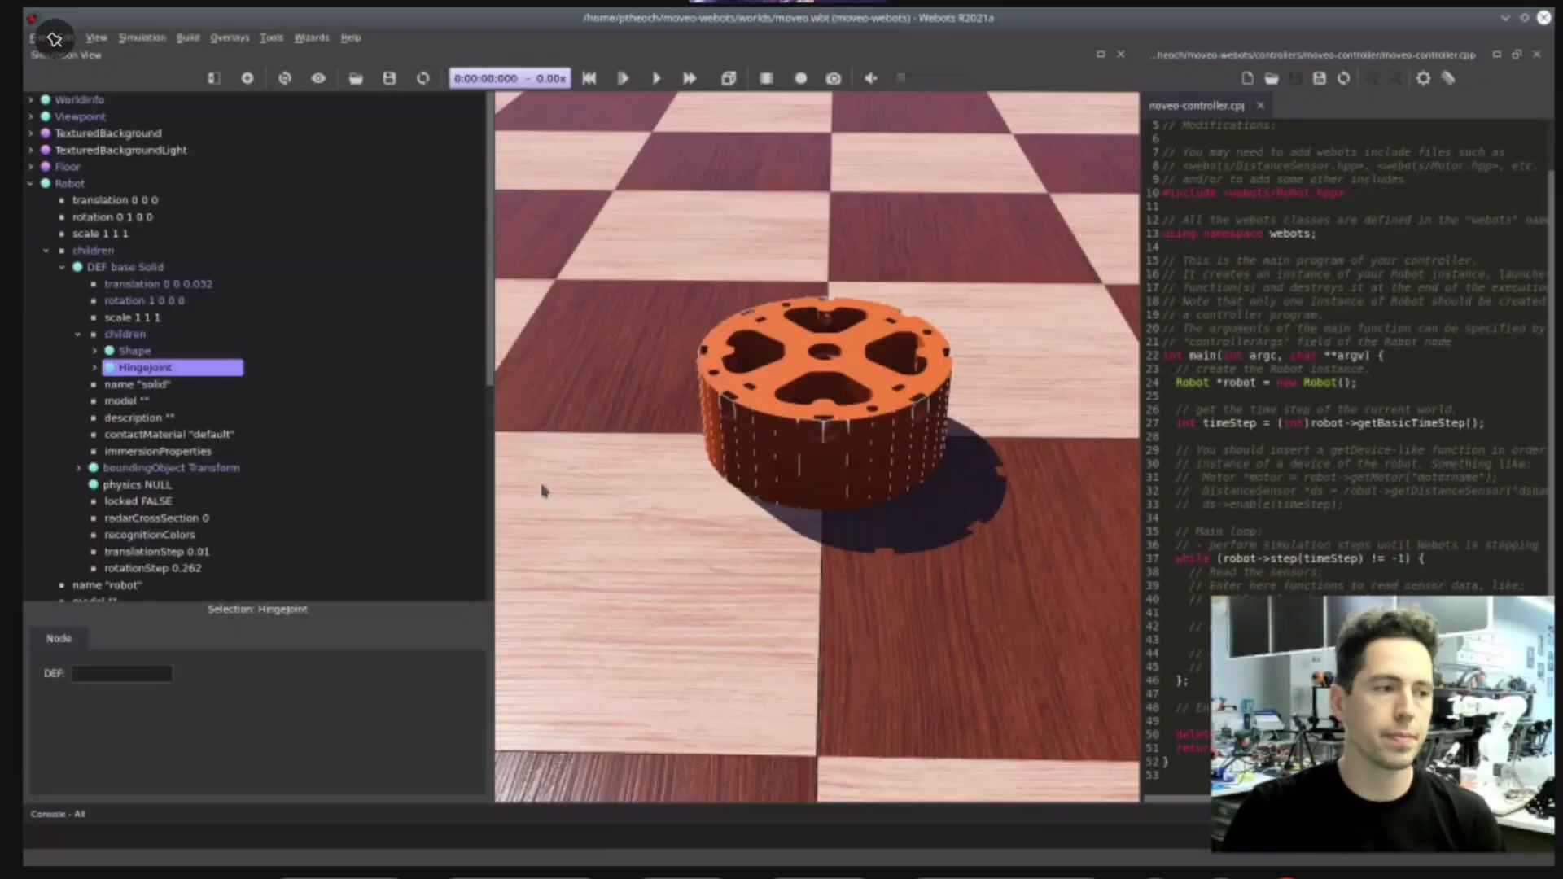
# - Expand the HingeJoint and set its DEF name to shoulder
pyautogui.click(94, 369)
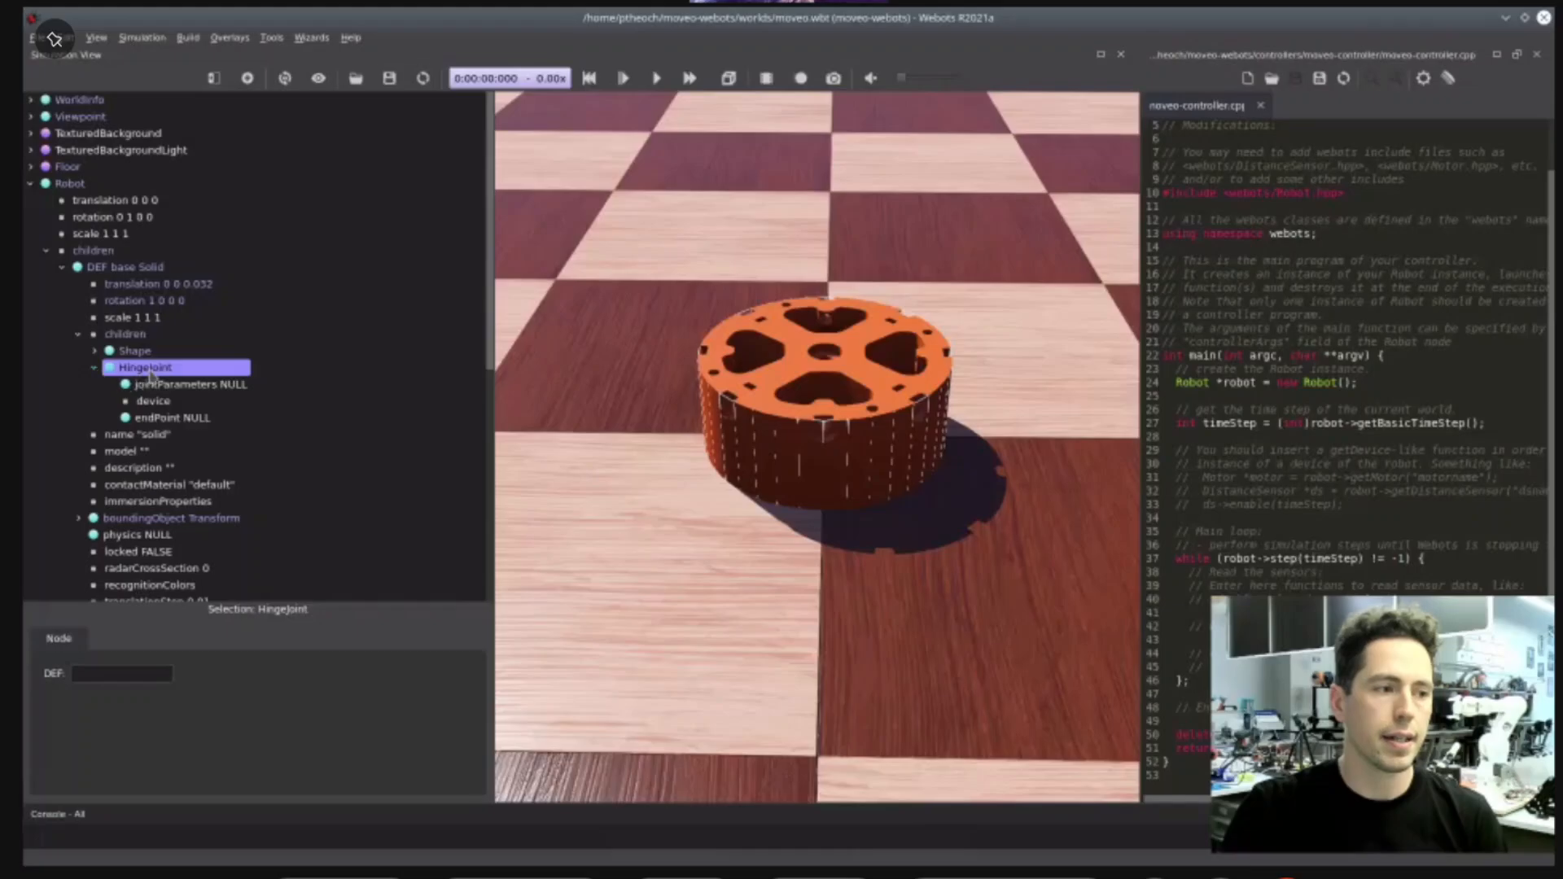
pyautogui.click(128, 674)
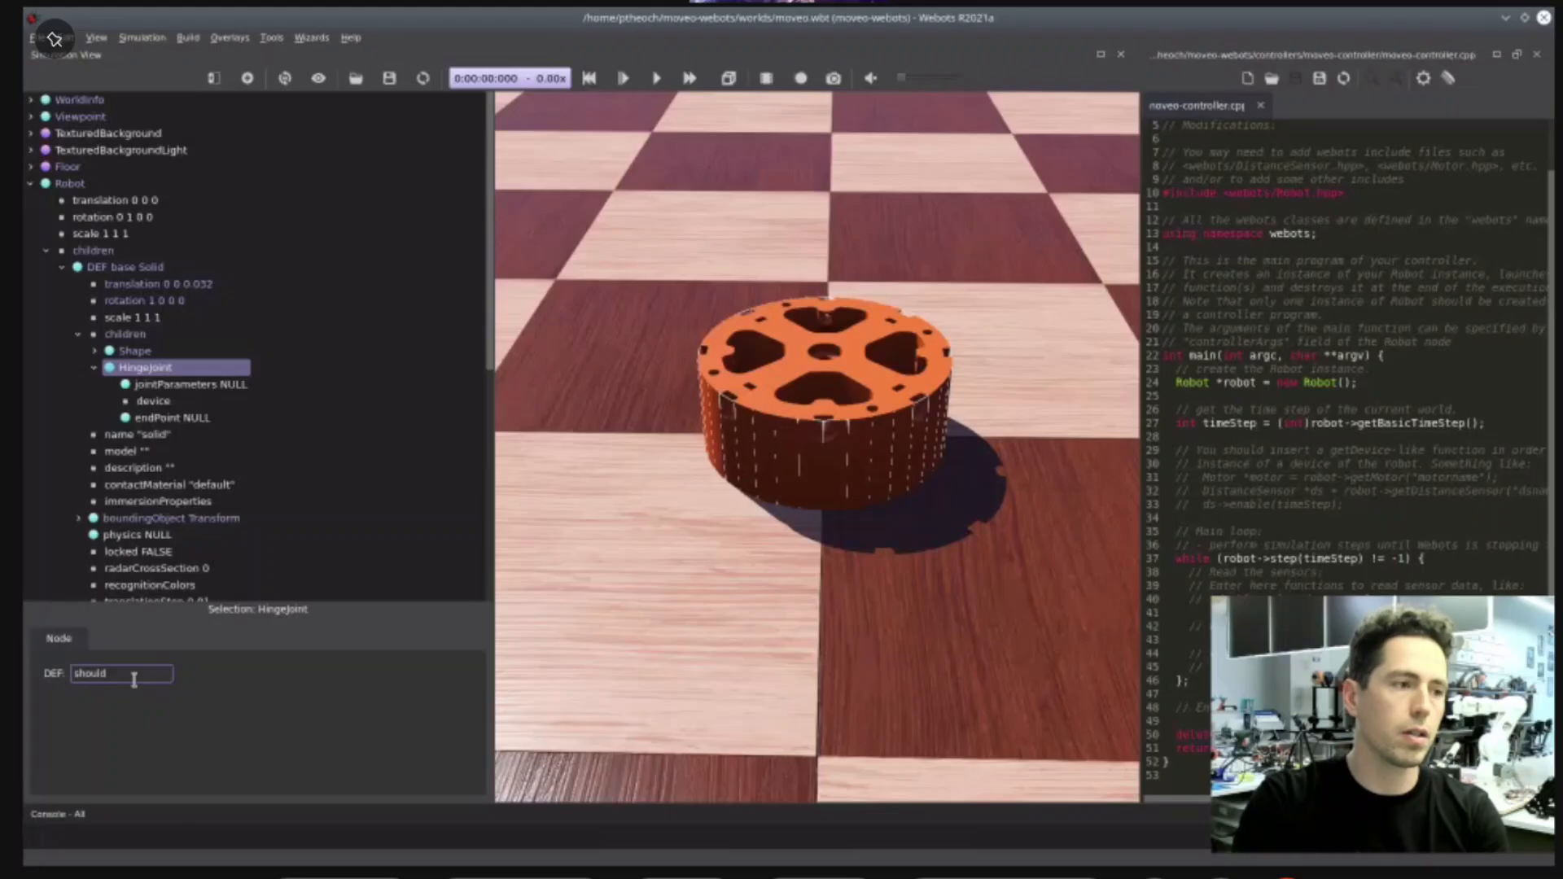
pyautogui.write('shoulder')
pyautogui.press('Return')
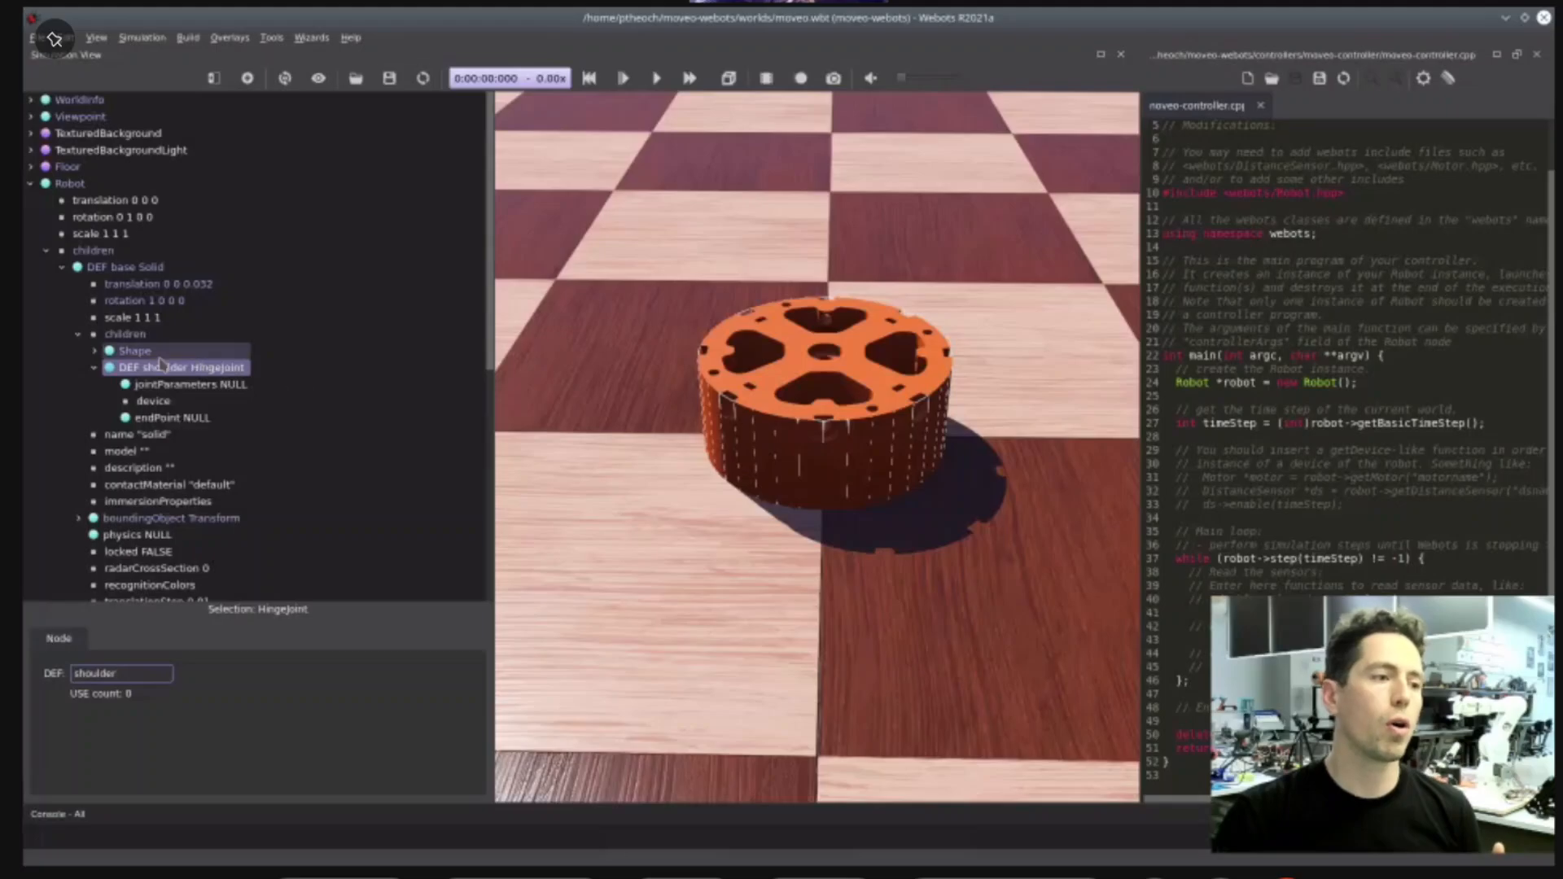
# - Add a HingeJointParameters node to the jointParameters field of the shoulder HingeJoint
pyautogui.click(122, 269)
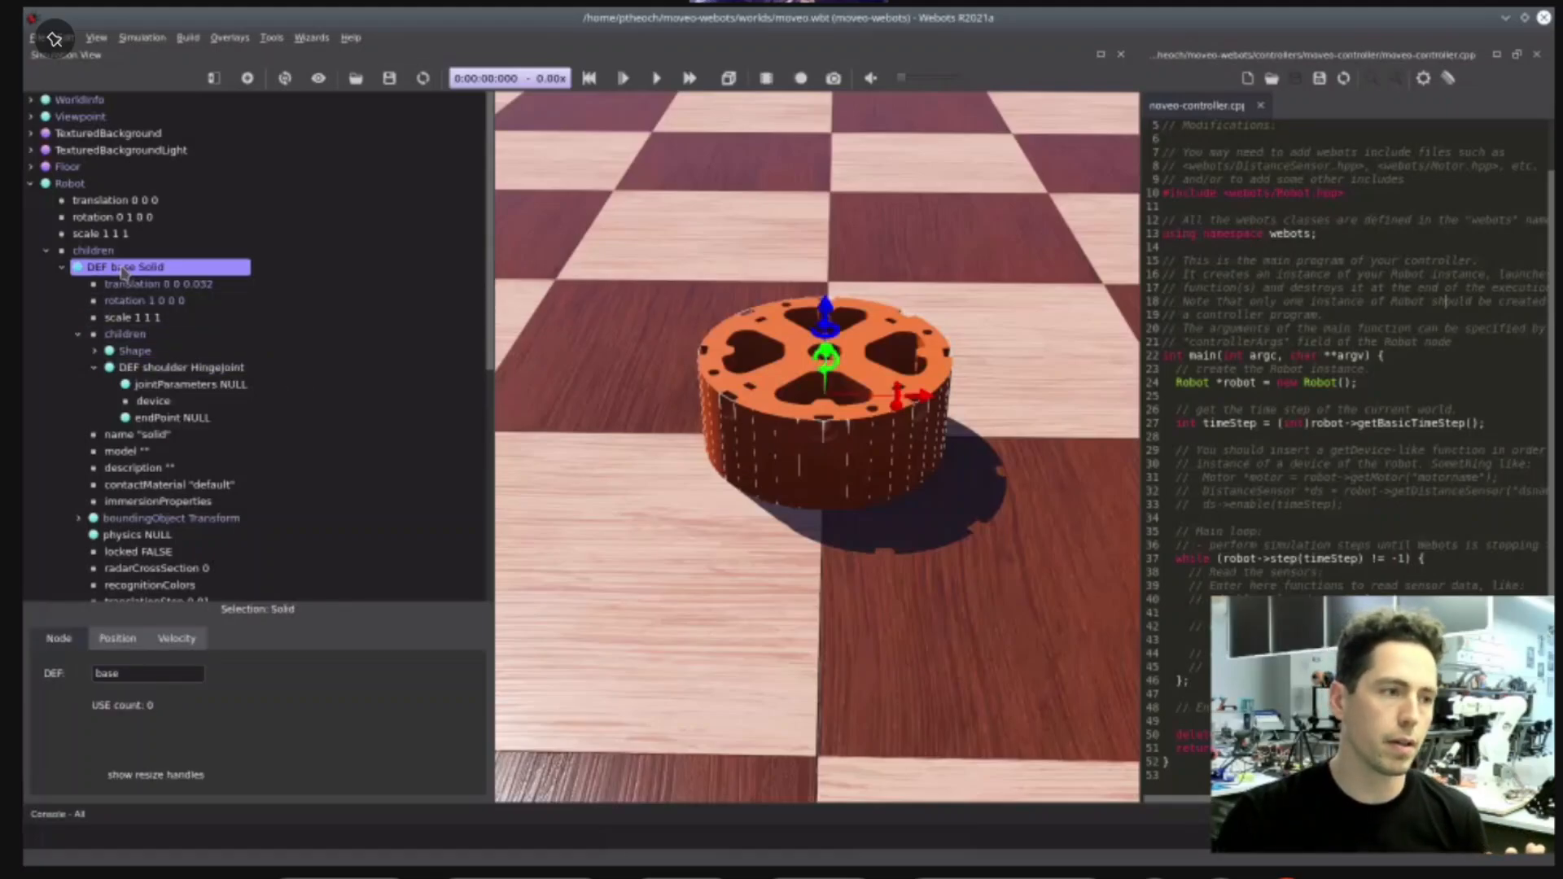
pyautogui.click(160, 368)
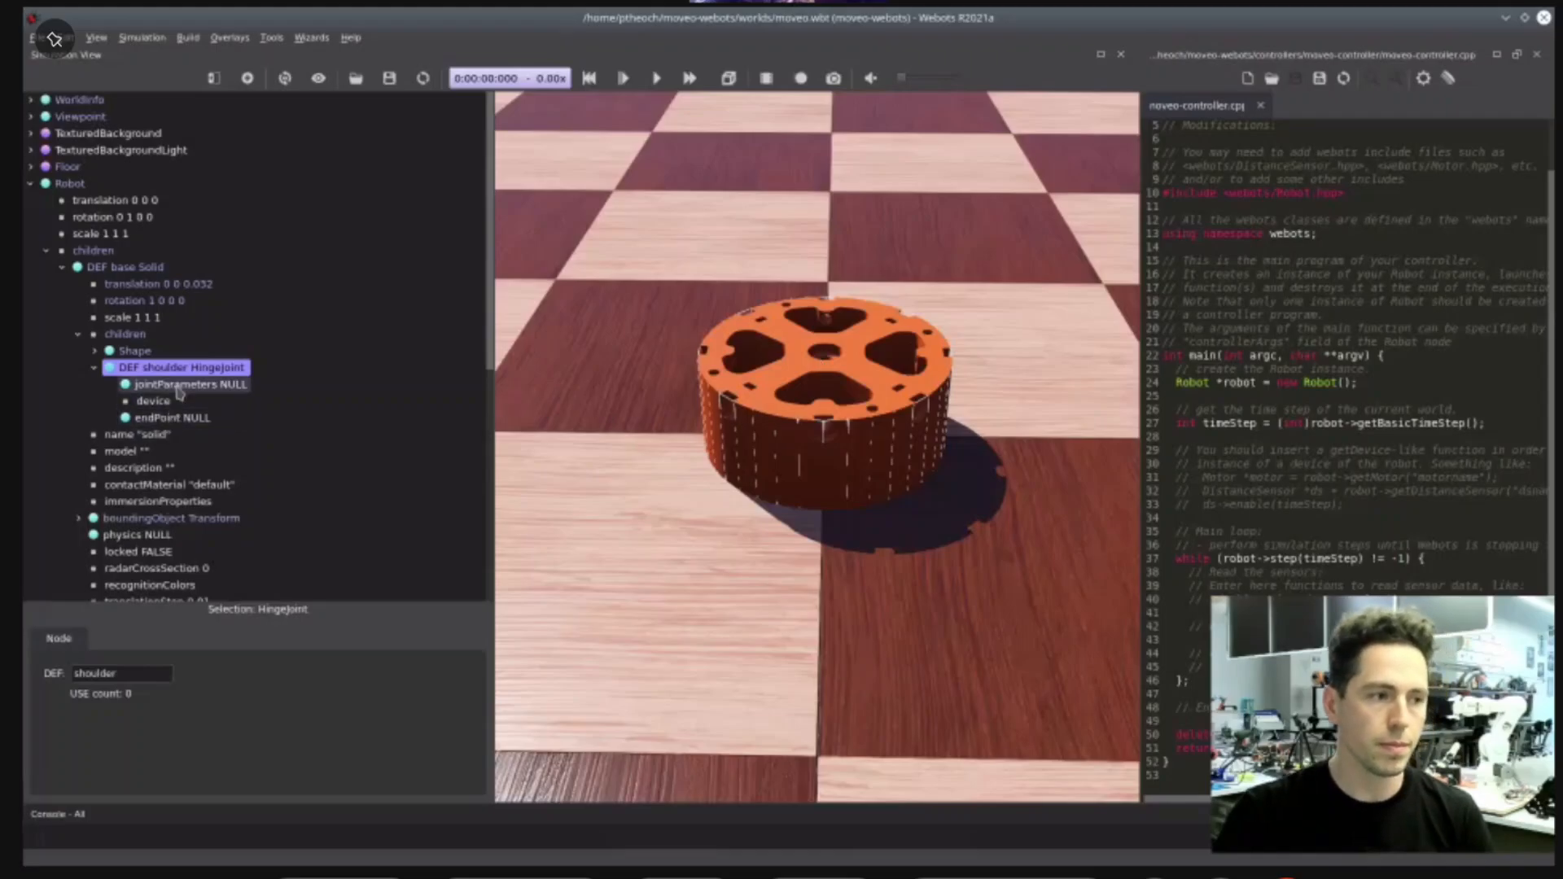
pyautogui.click(178, 421)
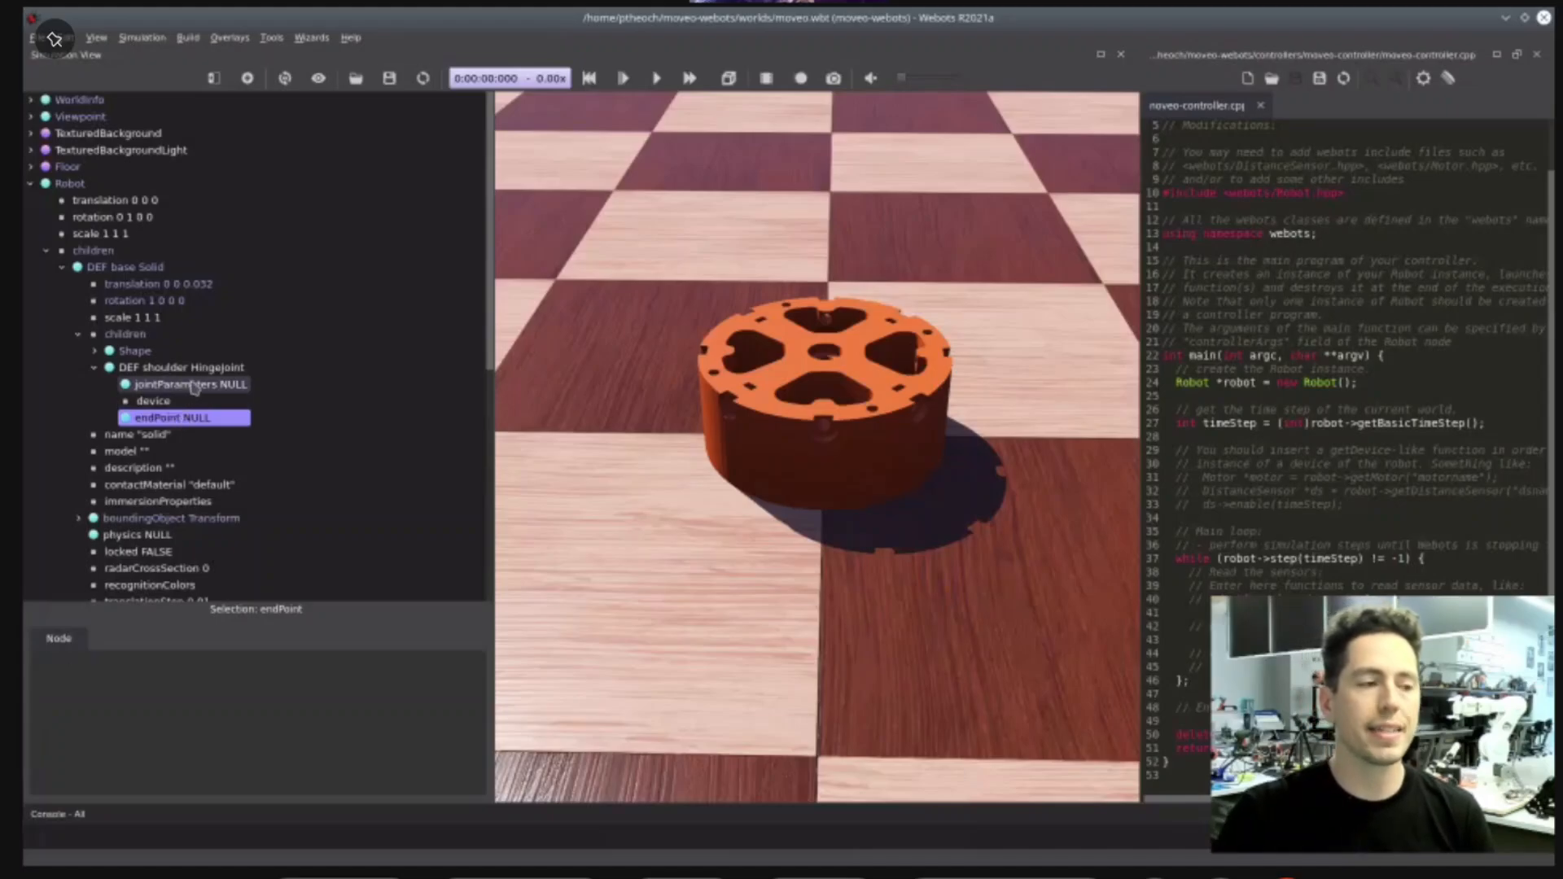
pyautogui.scroll(4, 842, 588)
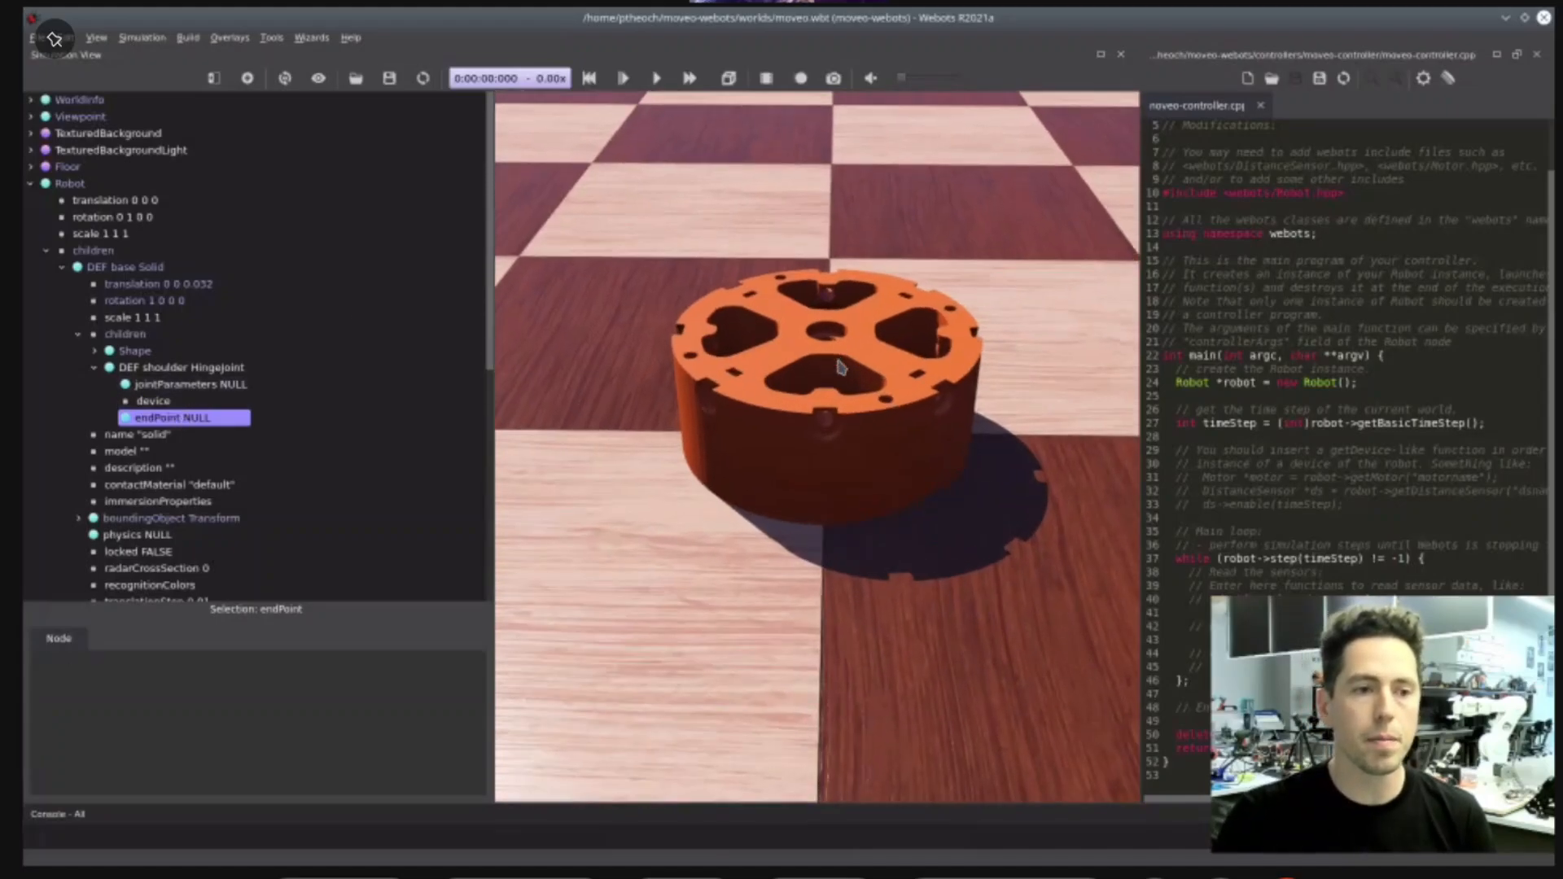
pyautogui.moveTo(842, 588); pyautogui.dragTo(827, 645)
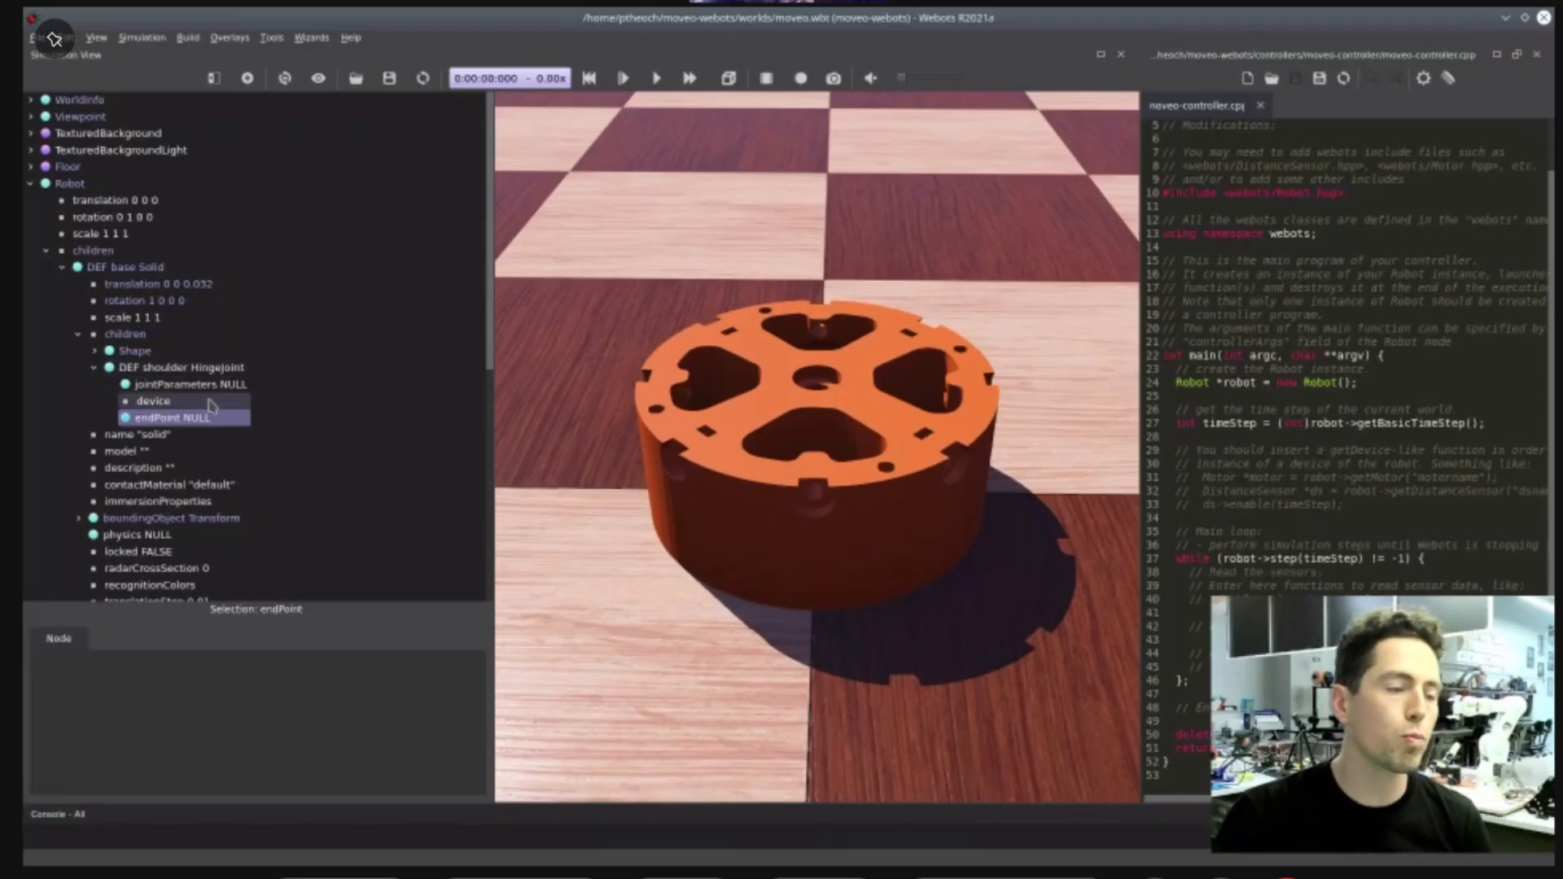
pyautogui.click(214, 390)
pyautogui.doubleClick(213, 389)
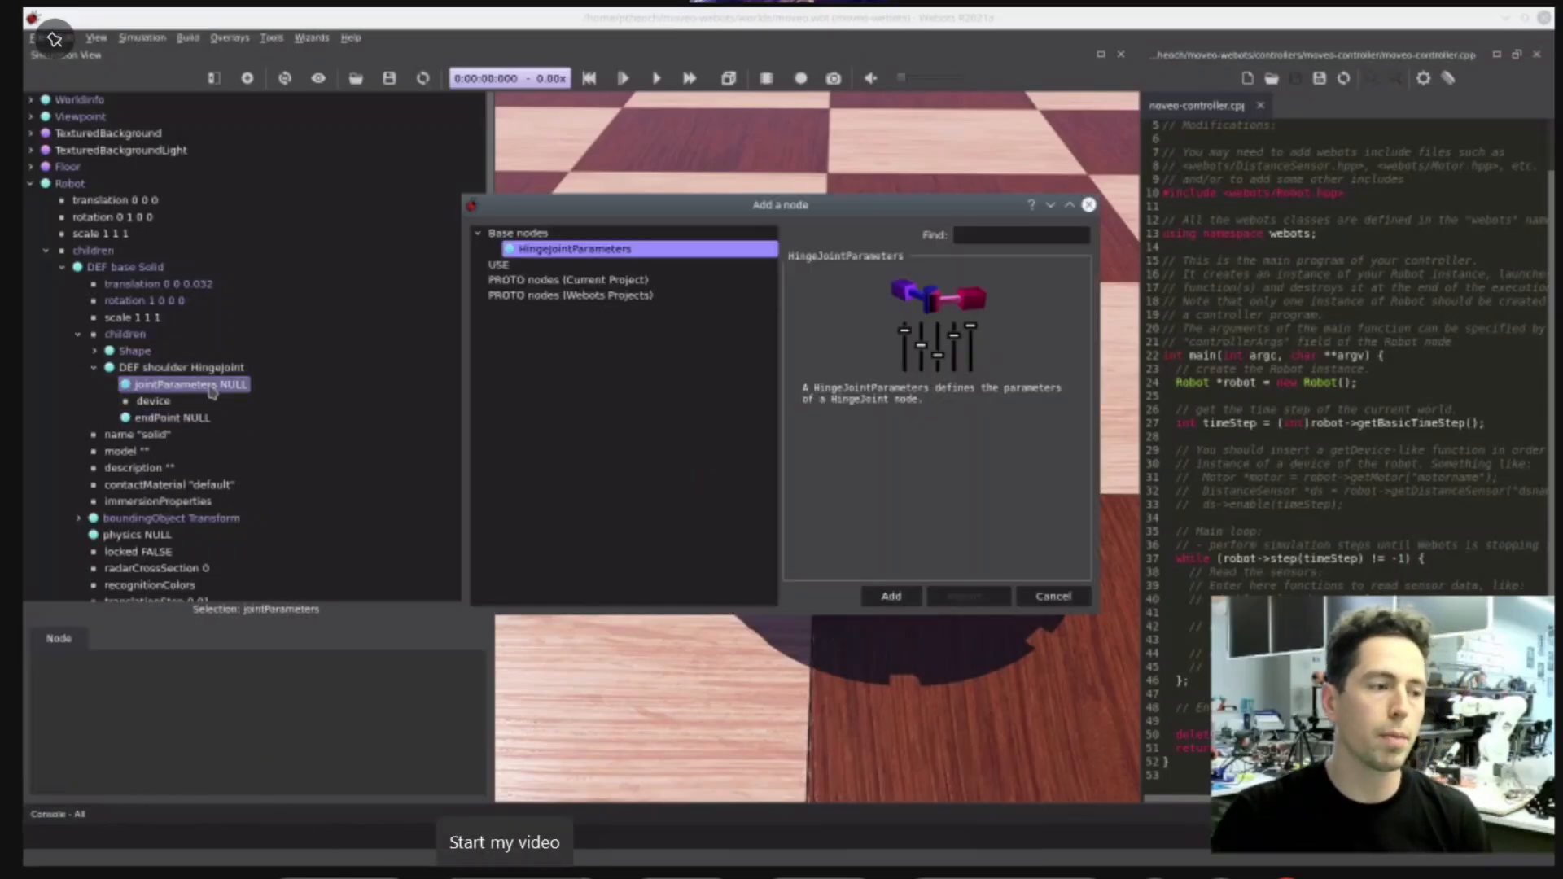
pyautogui.doubleClick(568, 250)
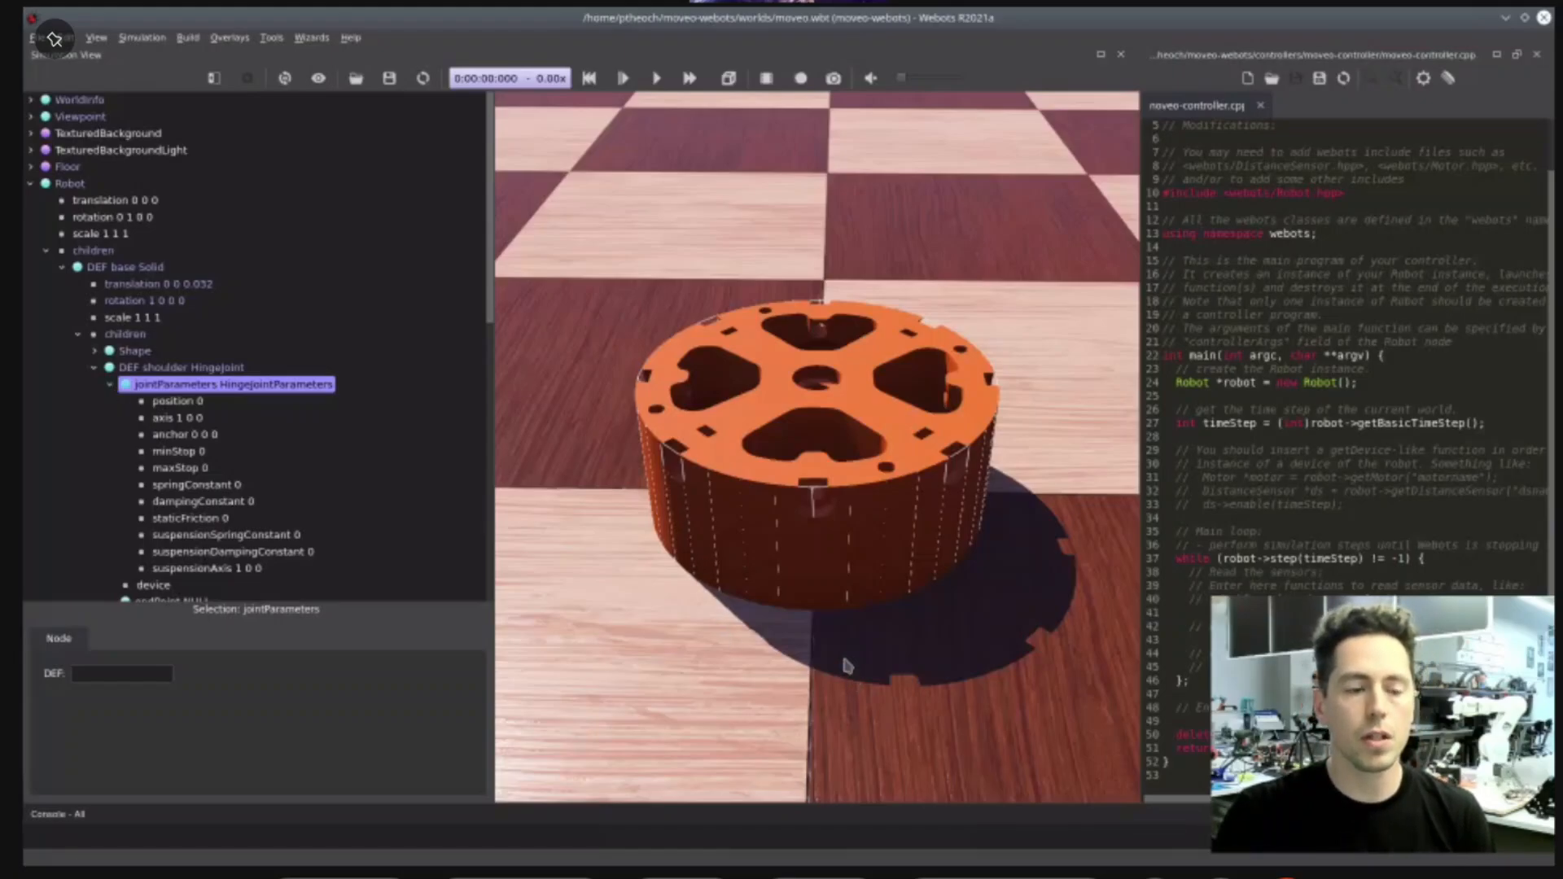
# - Enable the Show Joint Axes optional rendering and check that it is switched on
pyautogui.click(95, 38)
pyautogui.moveTo(244, 268)
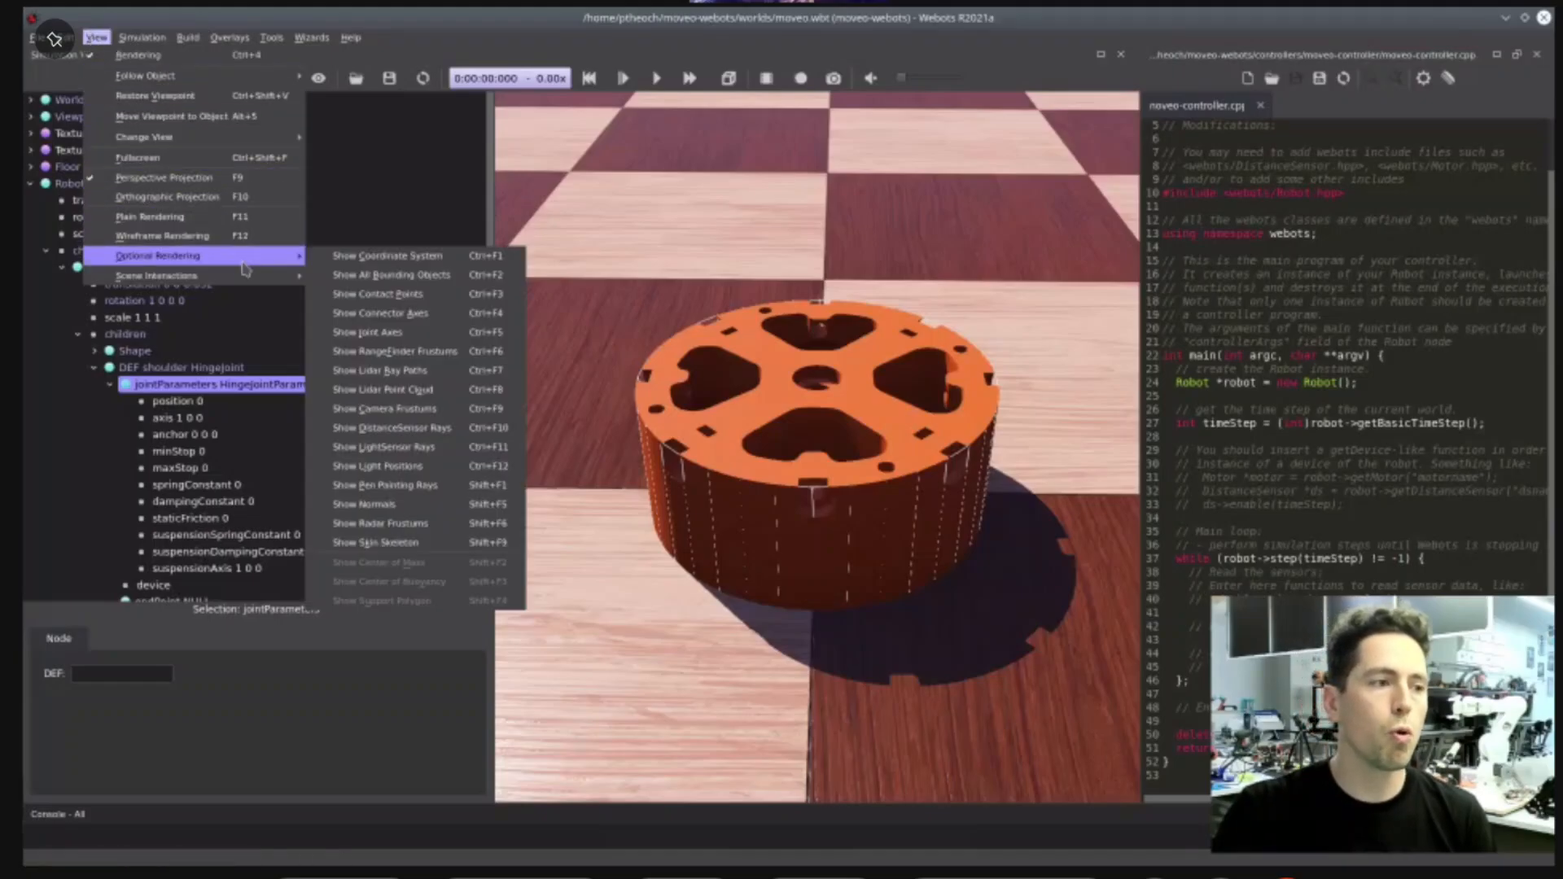
pyautogui.click(410, 334)
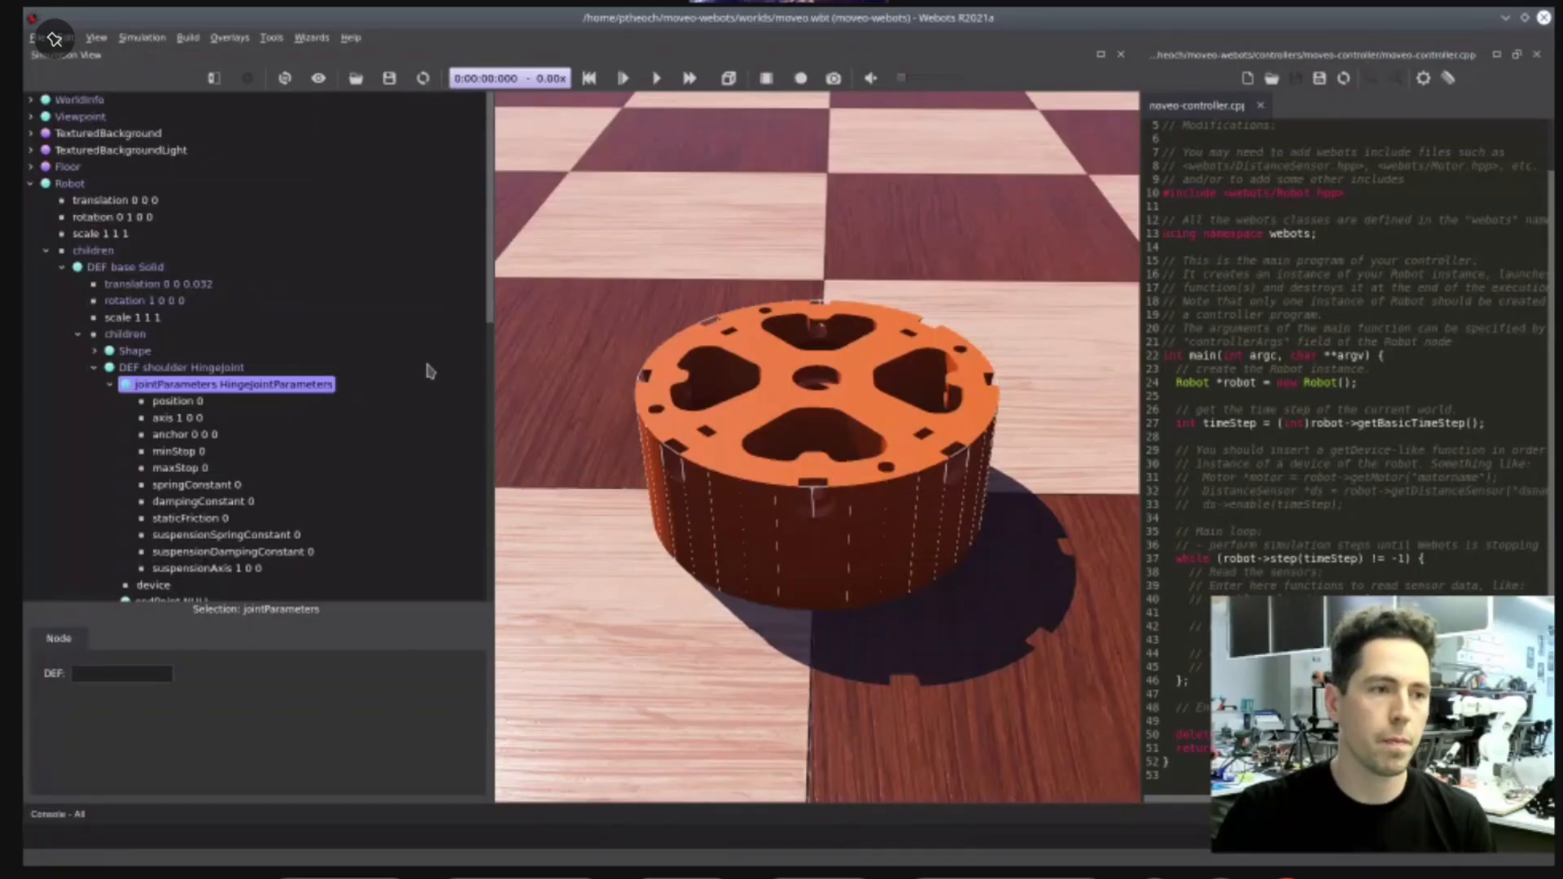
pyautogui.click(96, 38)
pyautogui.moveTo(274, 259)
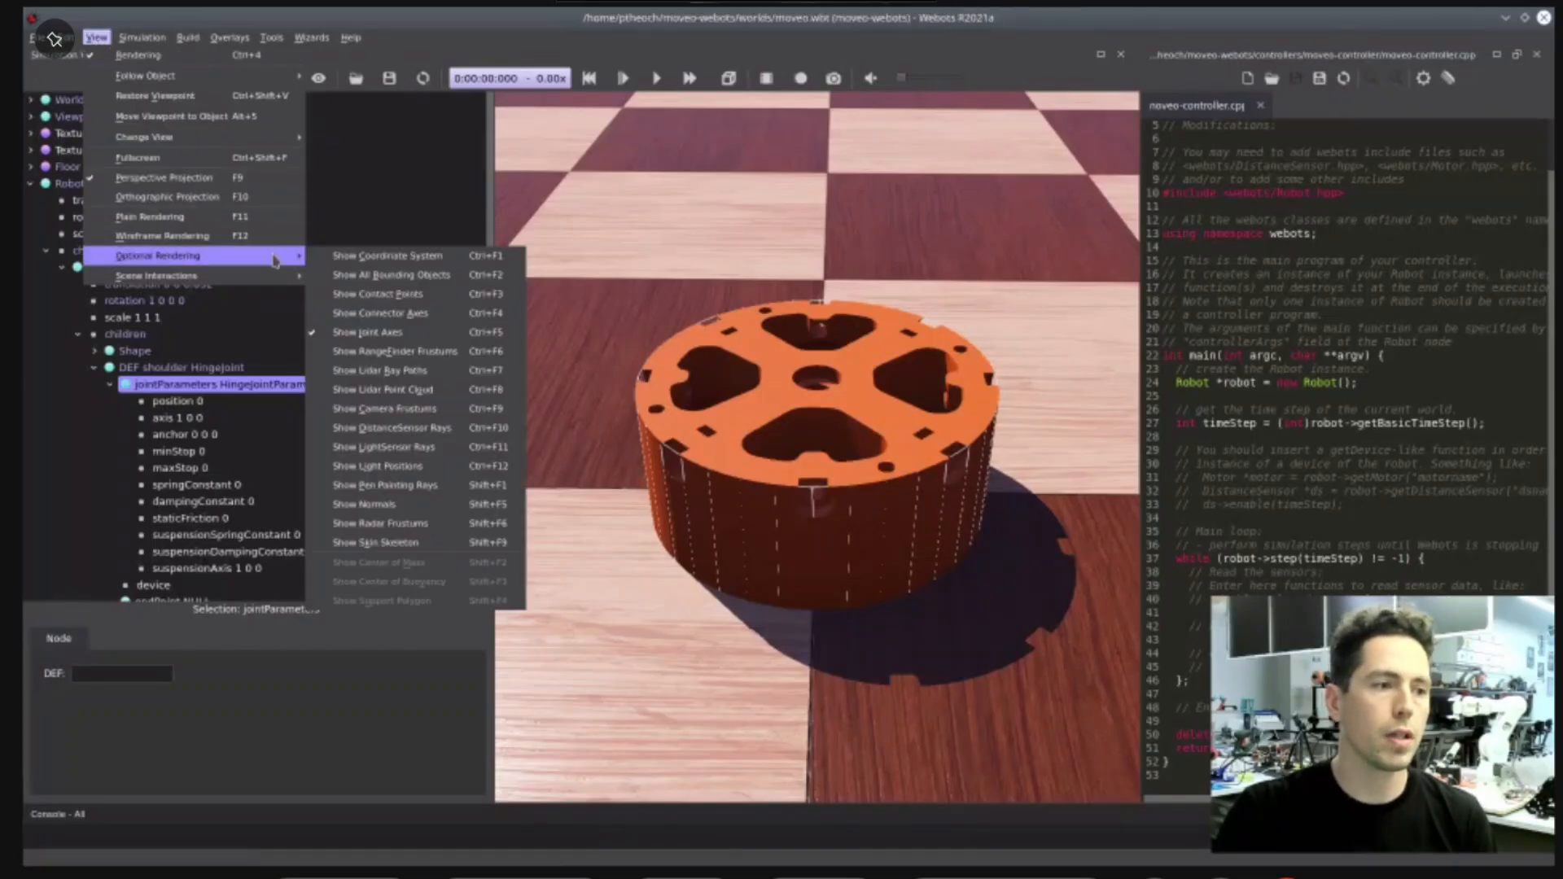
pyautogui.click(564, 265)
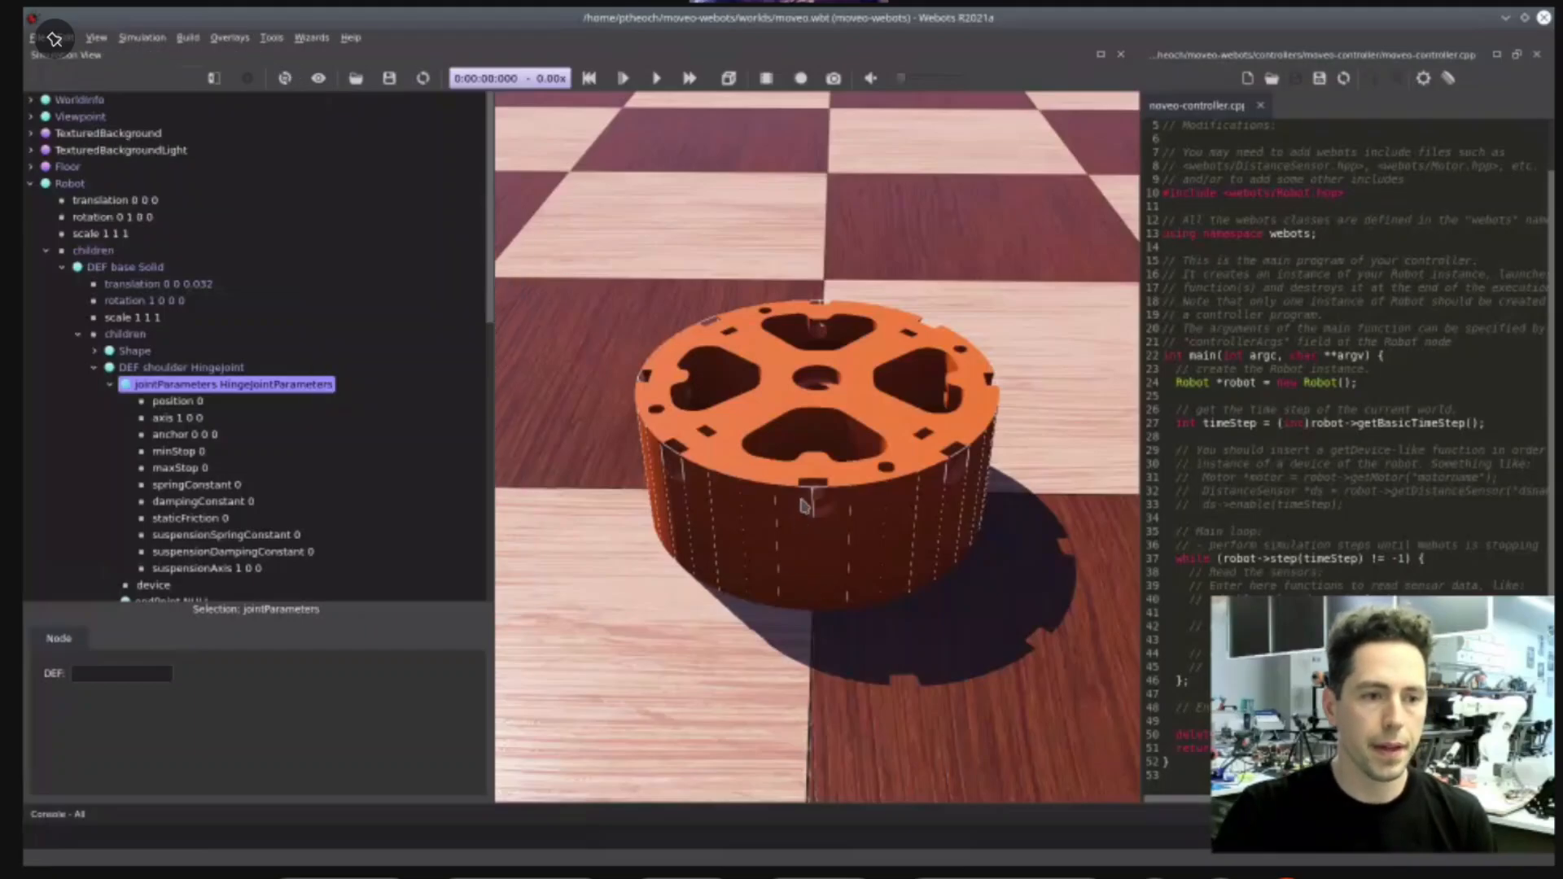
# - Set the axis of the shoulder's HingeJointParameters to x 0, y 0, z 1
pyautogui.moveTo(770, 487); pyautogui.dragTo(775, 494)
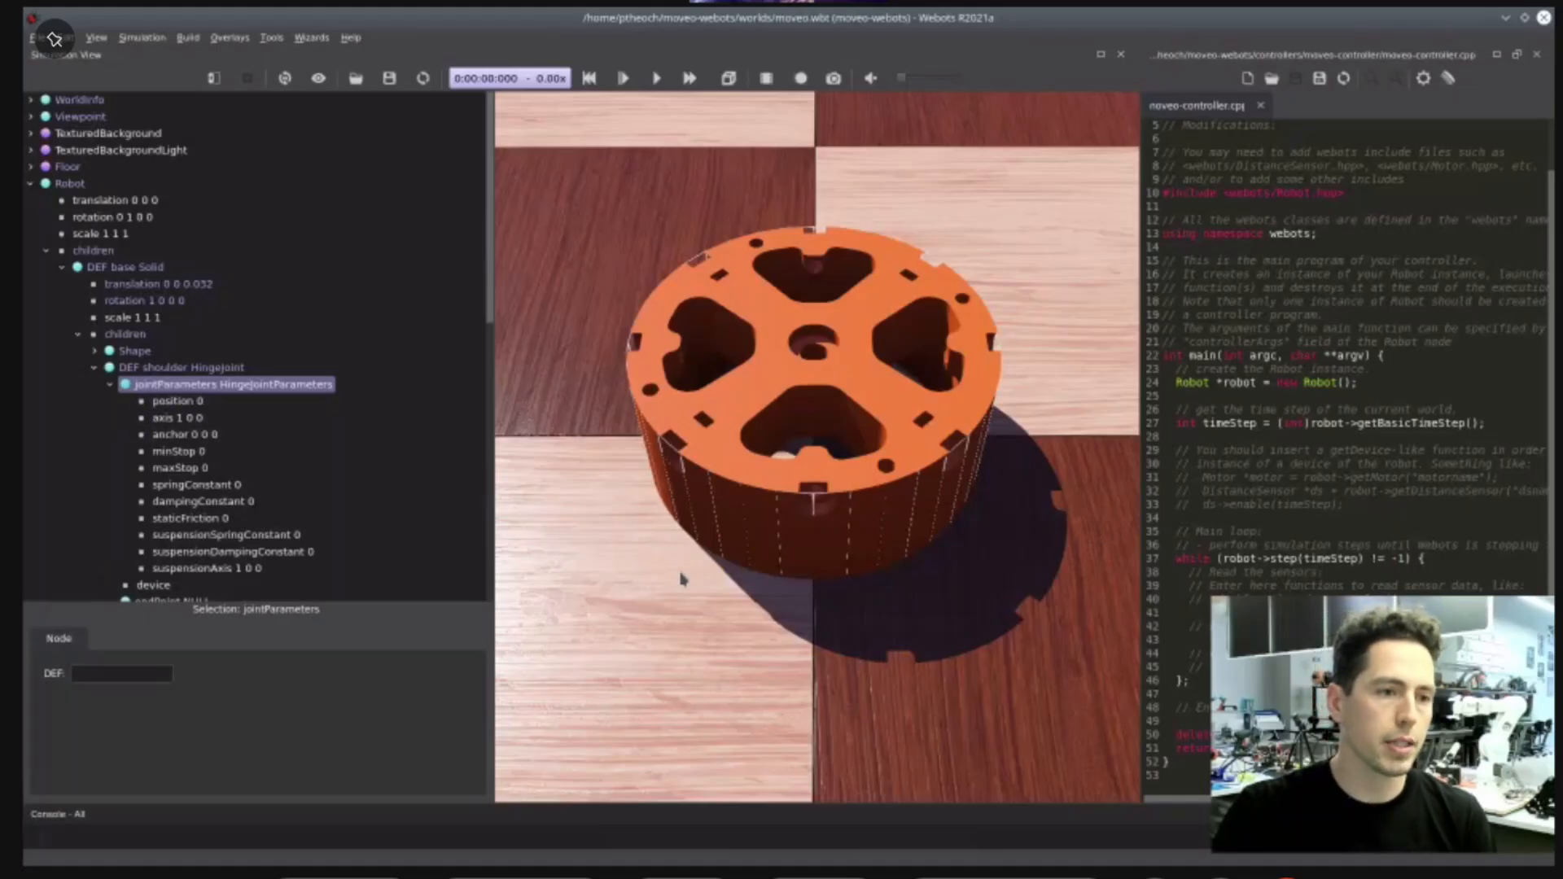
pyautogui.moveTo(731, 639)
pyautogui.mouseDown()
pyautogui.moveTo(774, 592)
pyautogui.moveTo(733, 622)
pyautogui.moveTo(733, 649)
pyautogui.mouseUp()
pyautogui.click(218, 418)
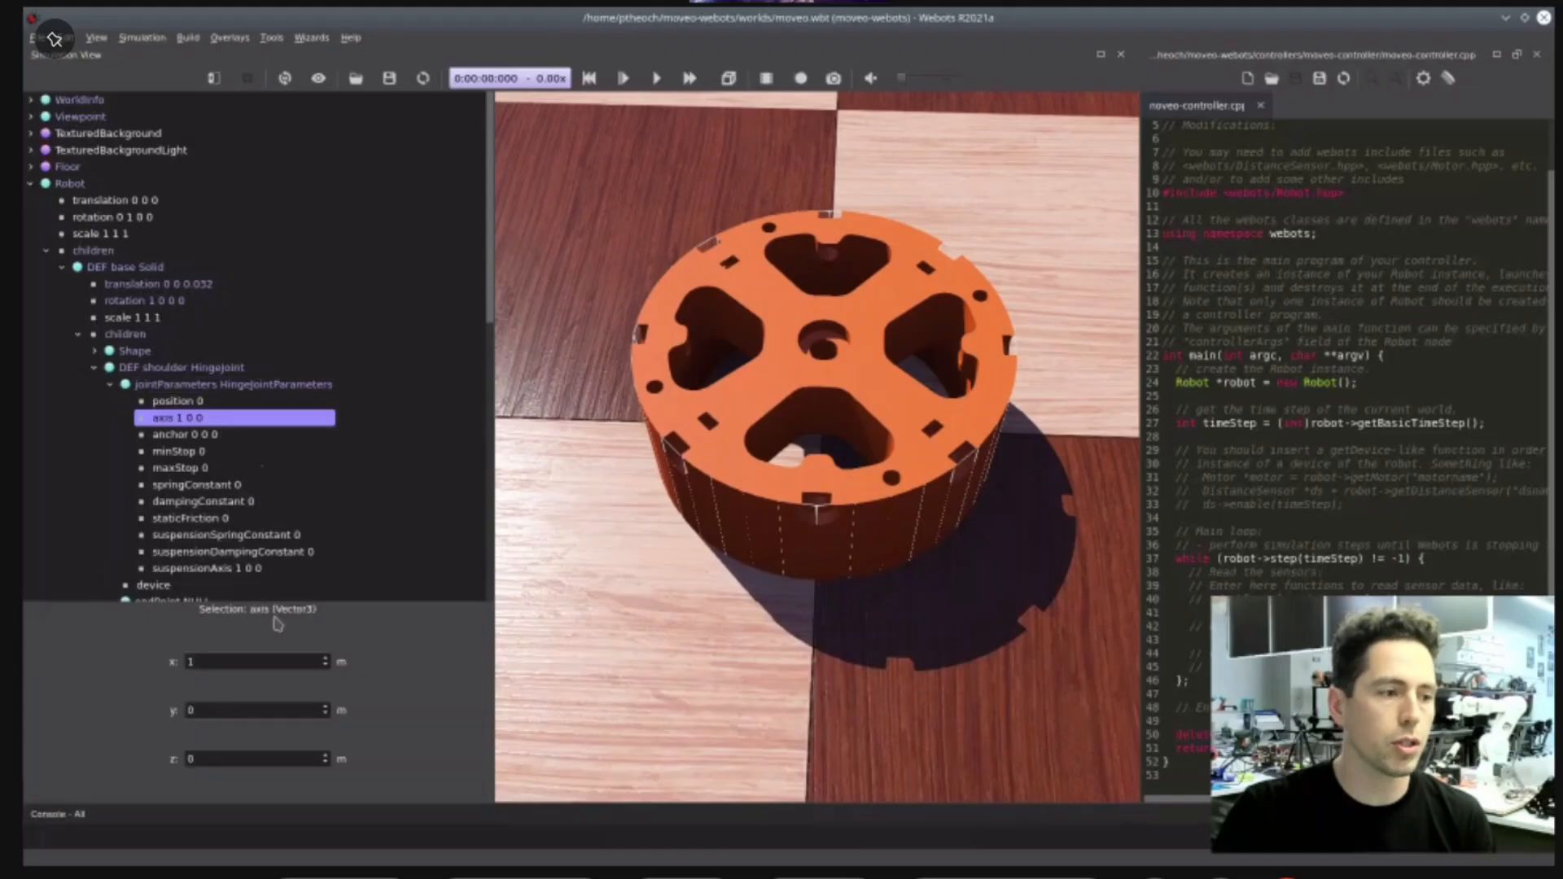
pyautogui.click(230, 757)
pyautogui.write('1')
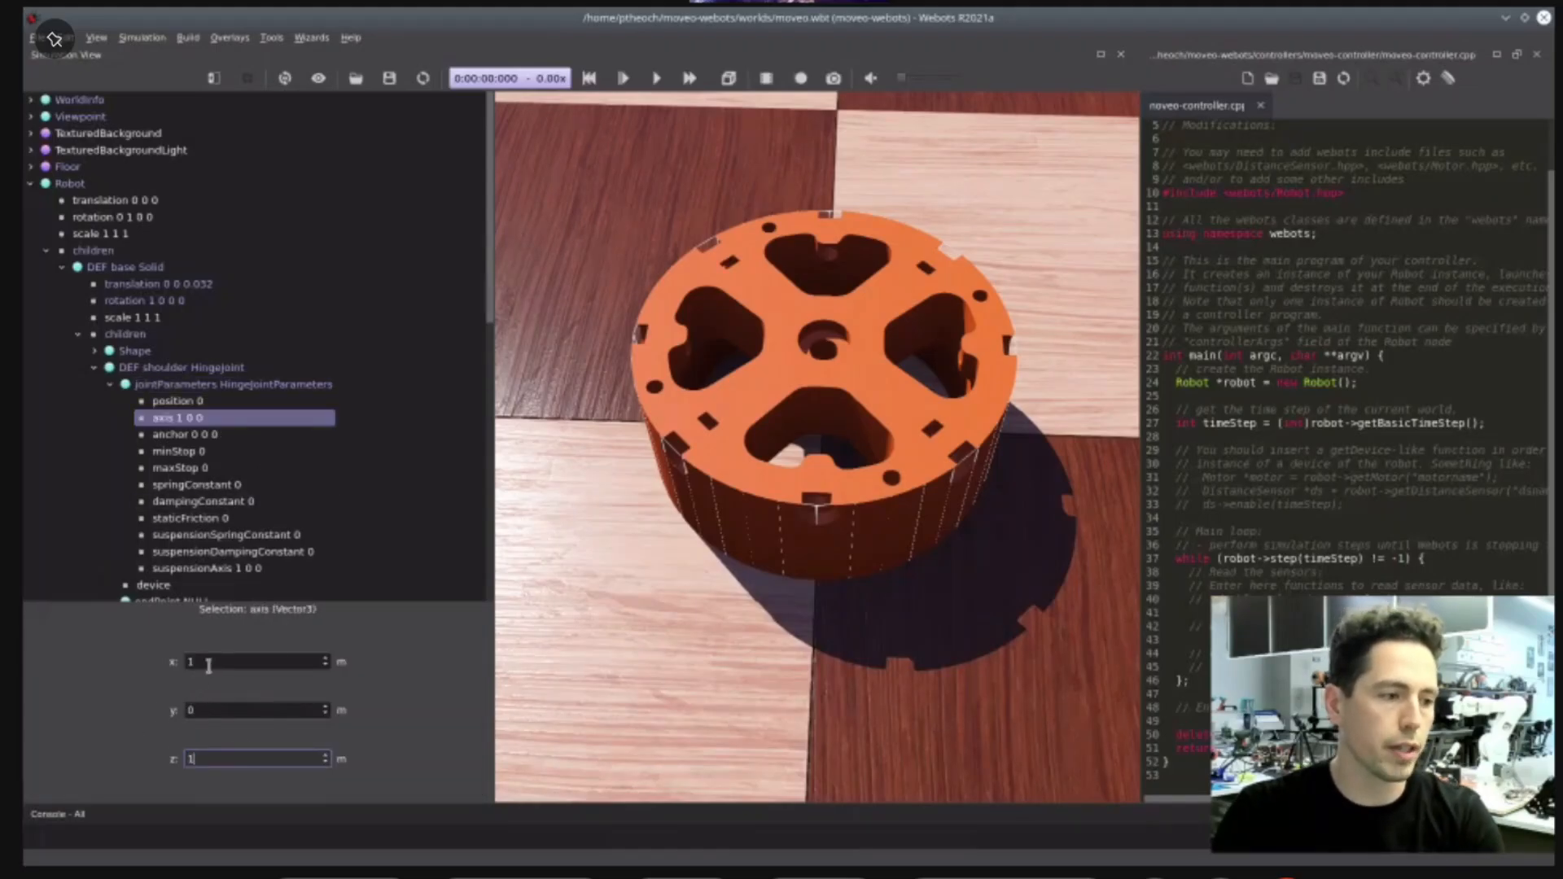
pyautogui.click(207, 661)
pyautogui.write('0')
pyautogui.press('Return')
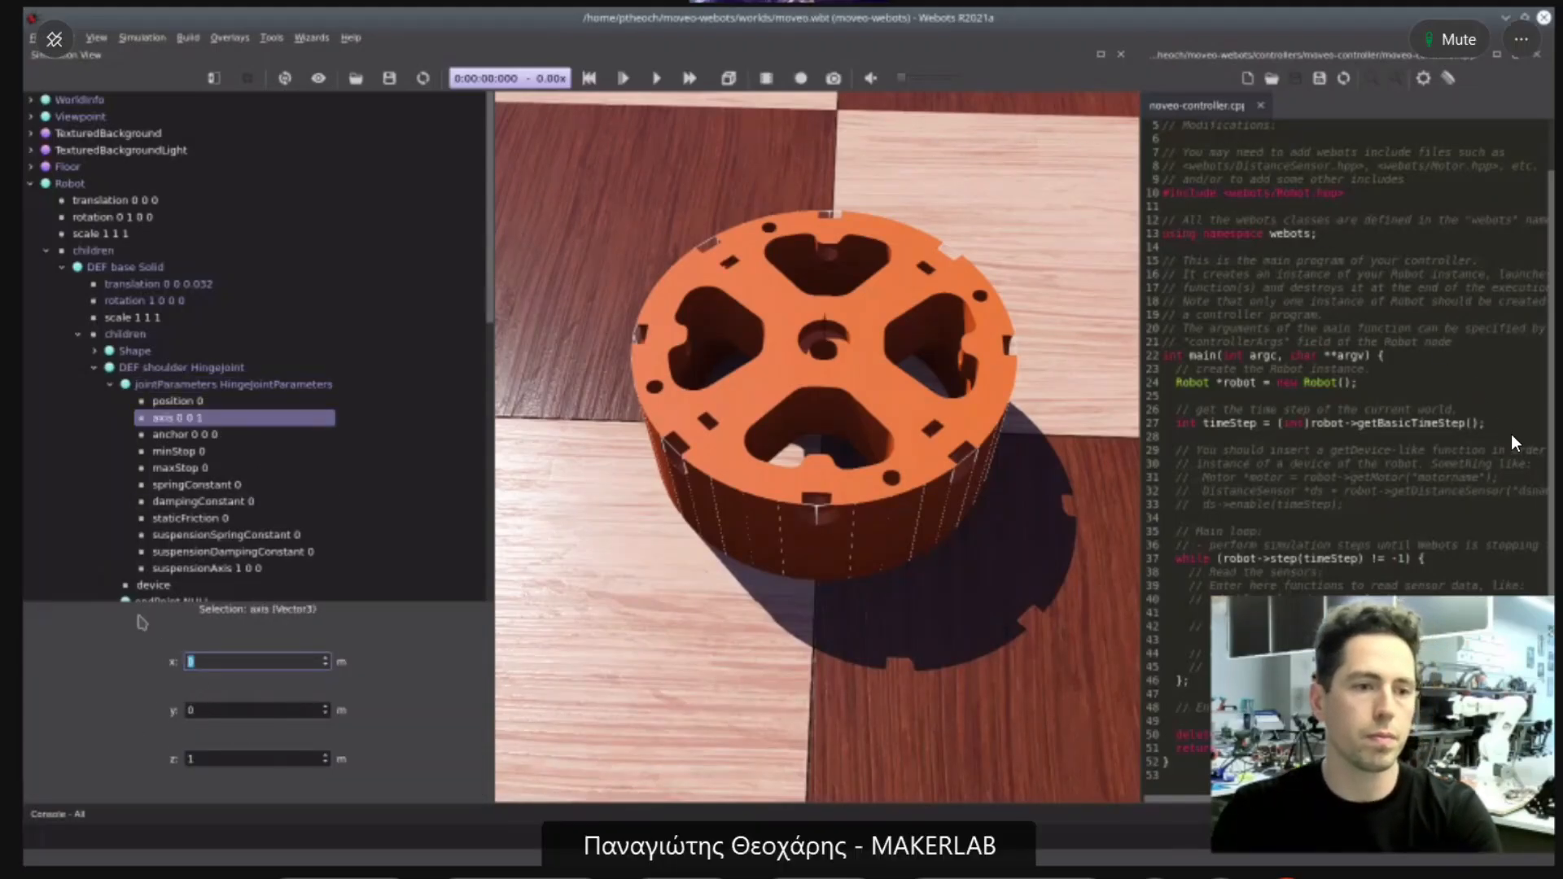
# - Try anchor y offsets of 0.007 and -0.007 m in the shoulder's HingeJointParameters and reset y to 0
pyautogui.moveTo(751, 476)
pyautogui.mouseDown()
pyautogui.moveTo(753, 451)
pyautogui.moveTo(753, 467)
pyautogui.mouseUp()
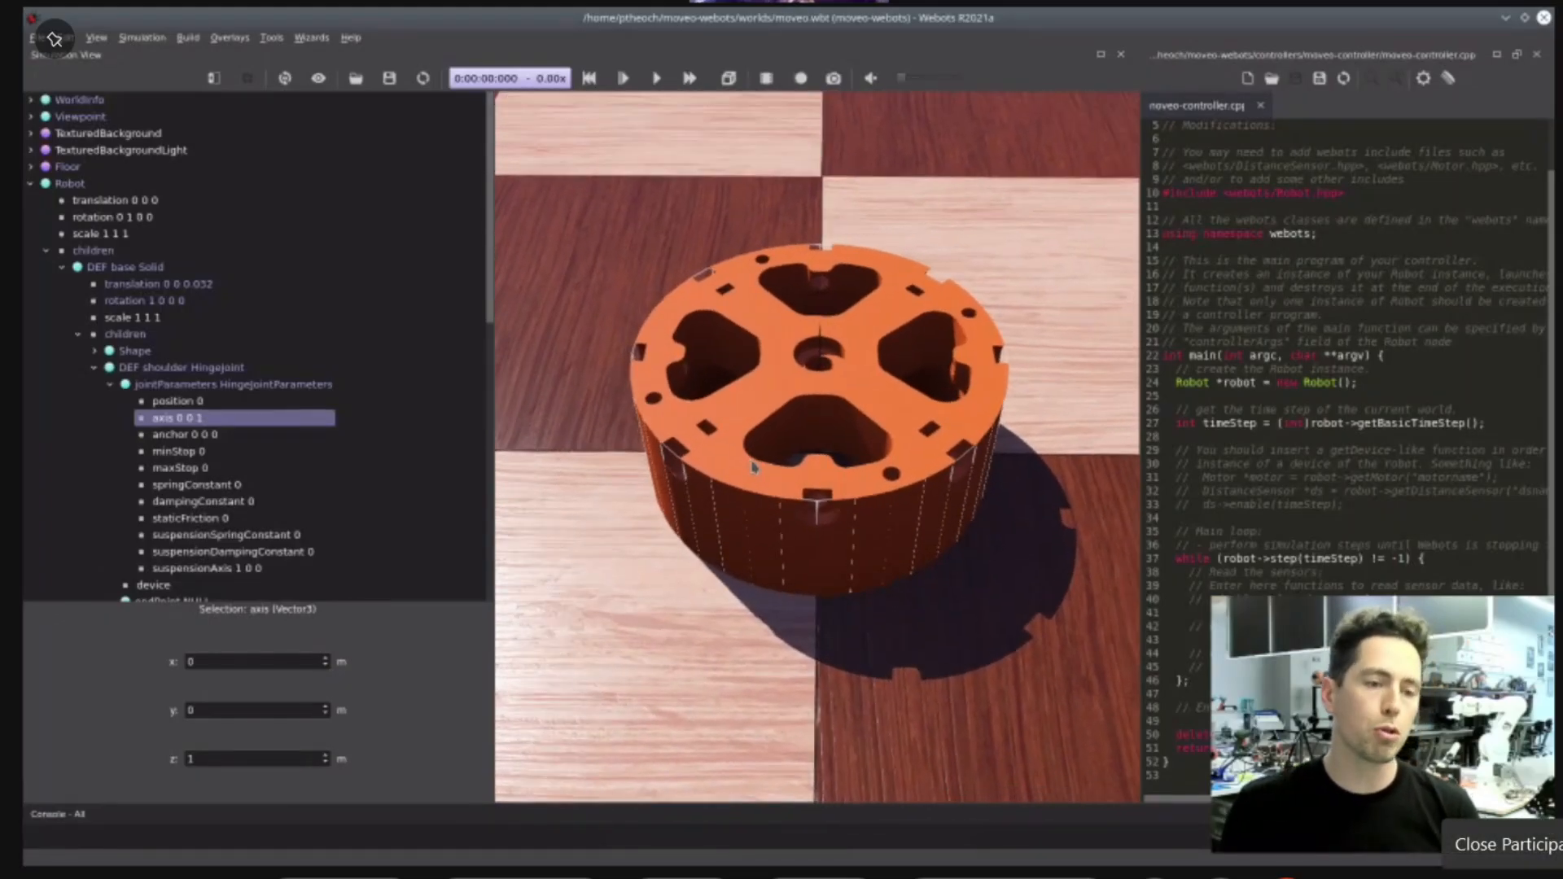
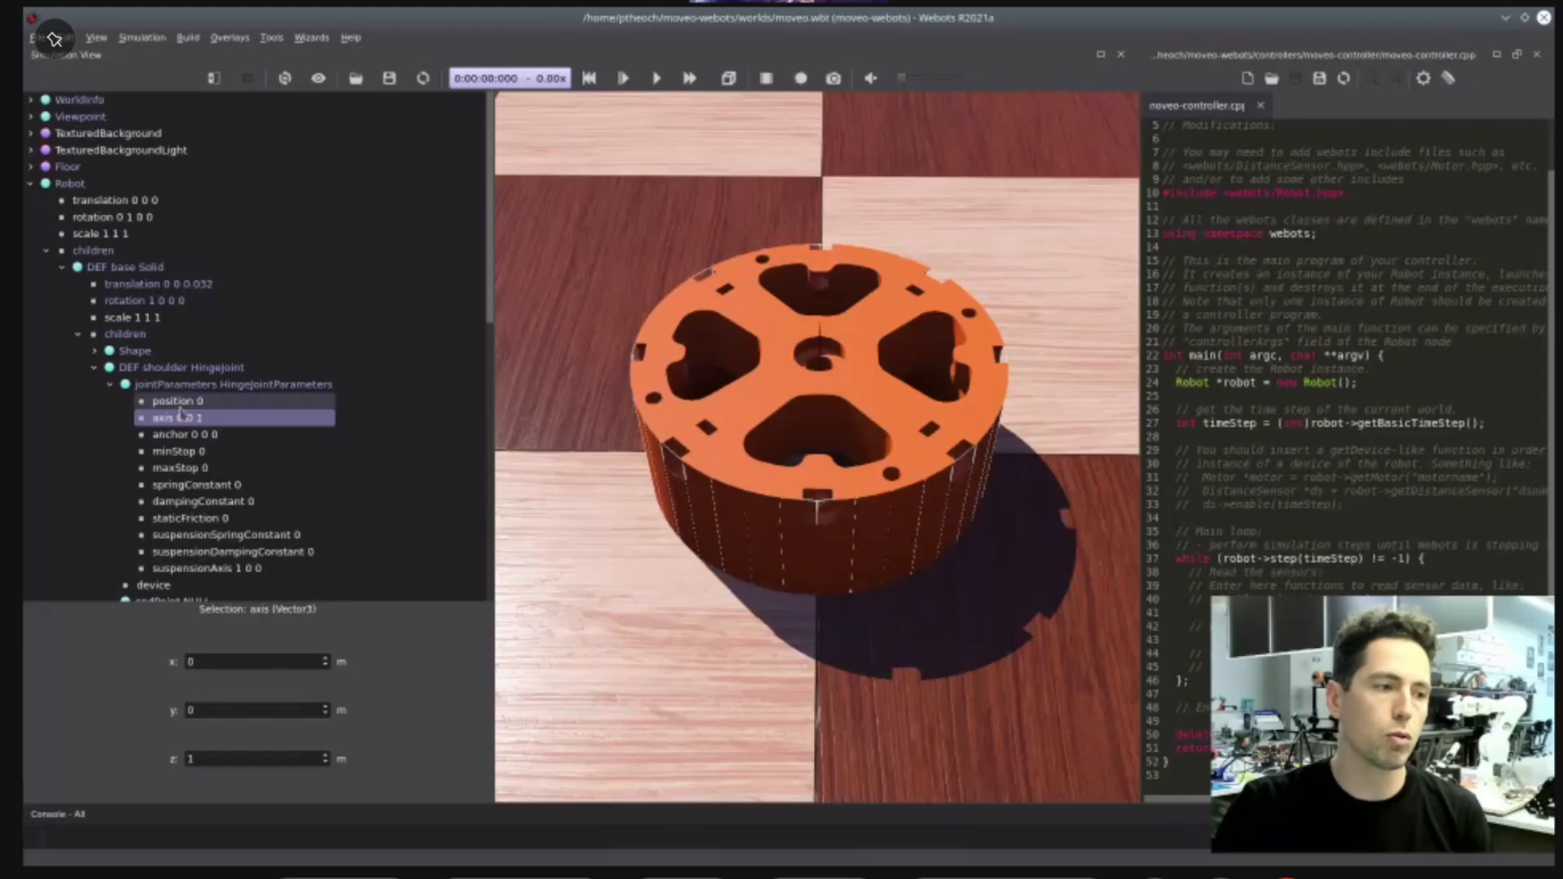
pyautogui.click(182, 437)
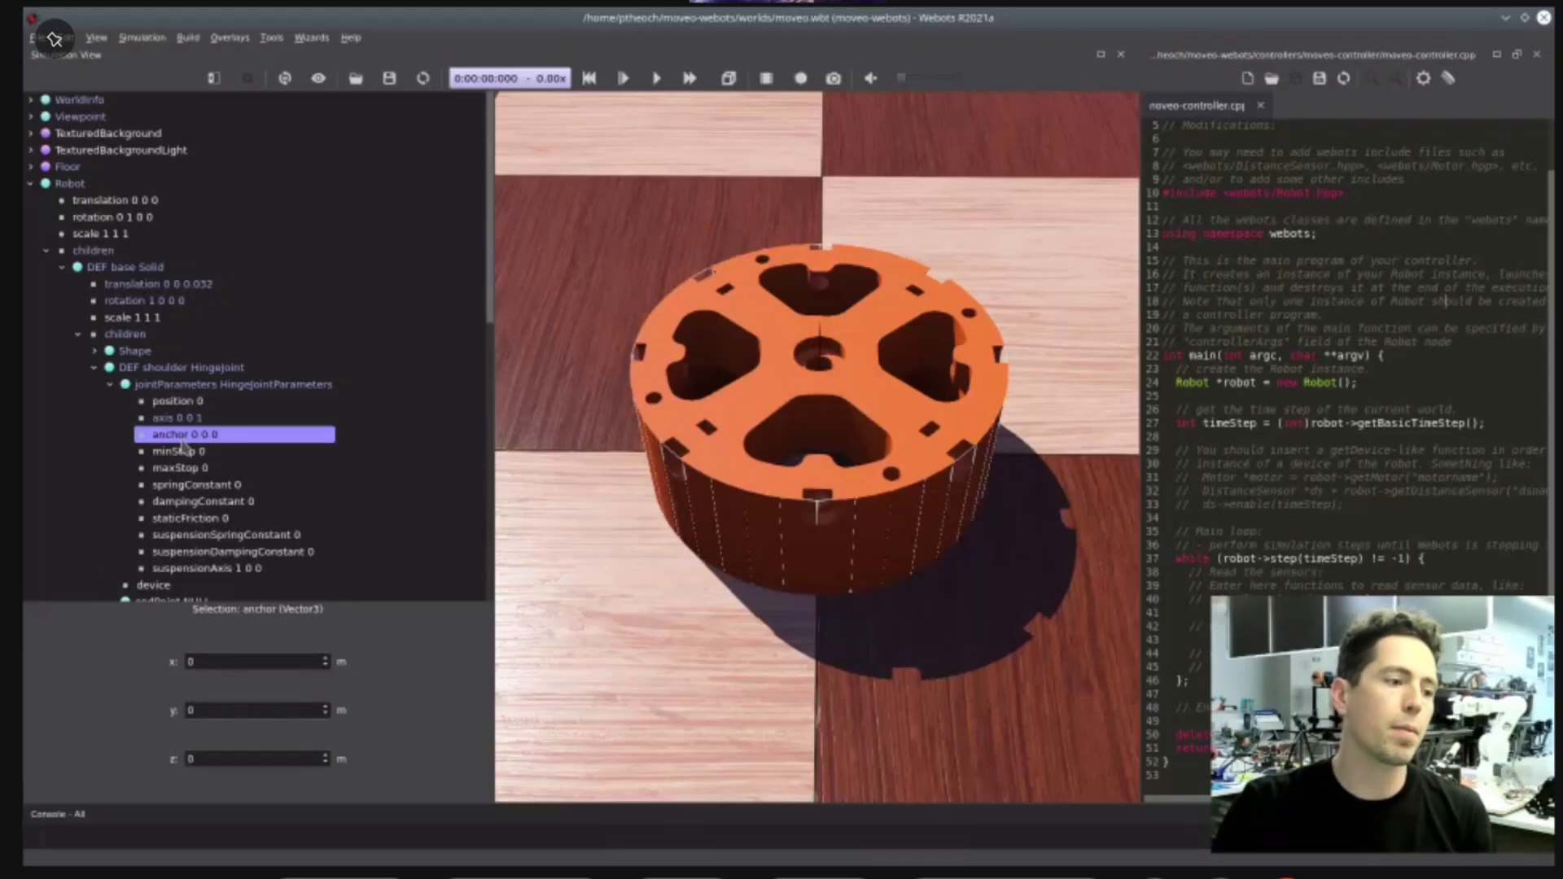
pyautogui.click(214, 759)
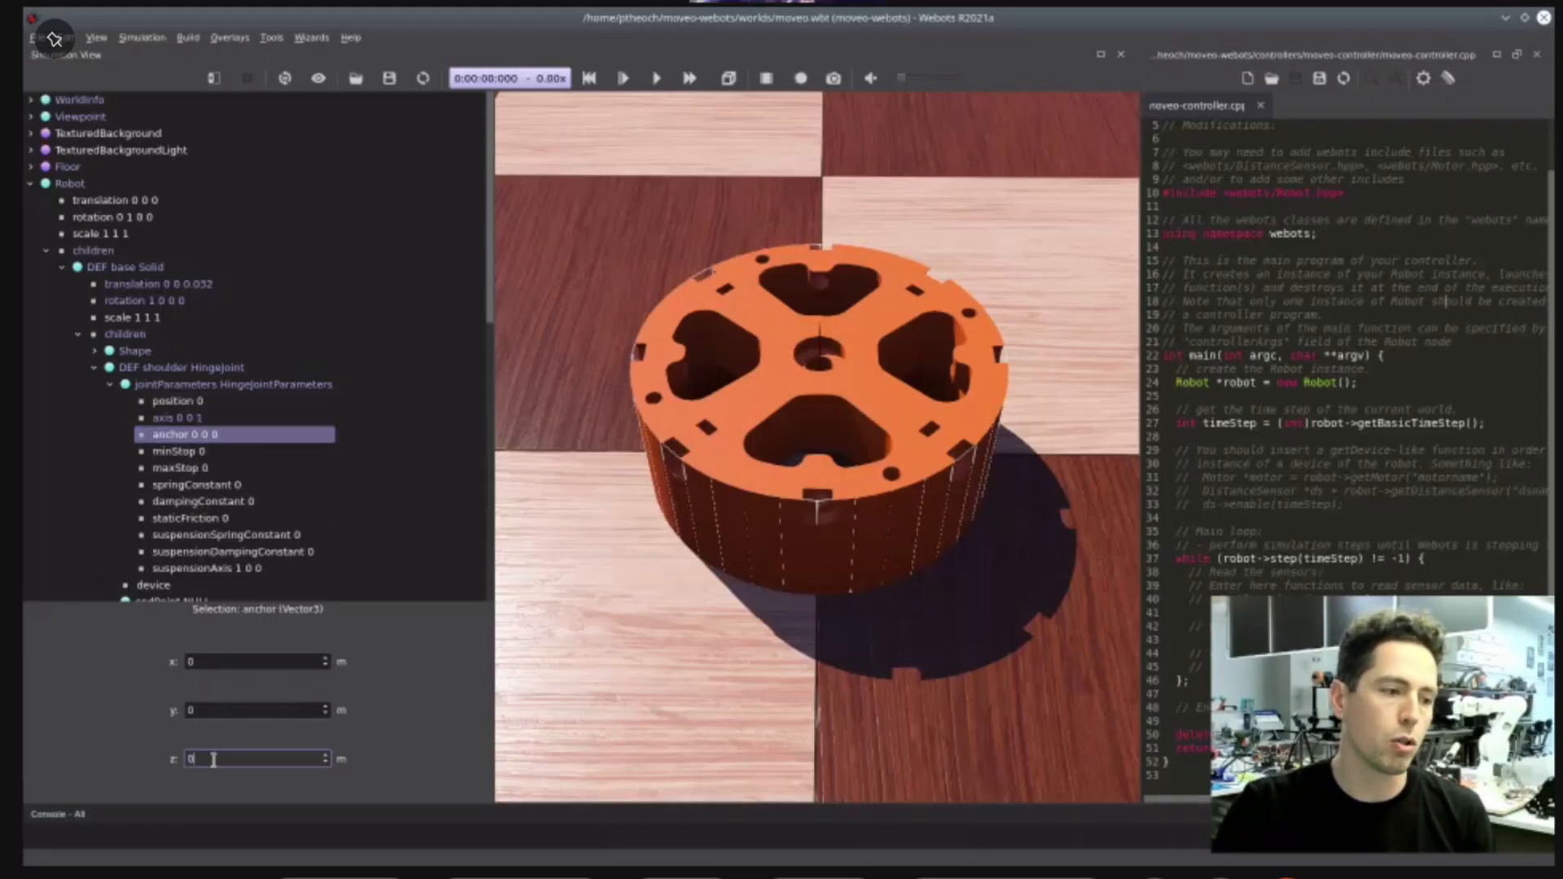
pyautogui.click(223, 708)
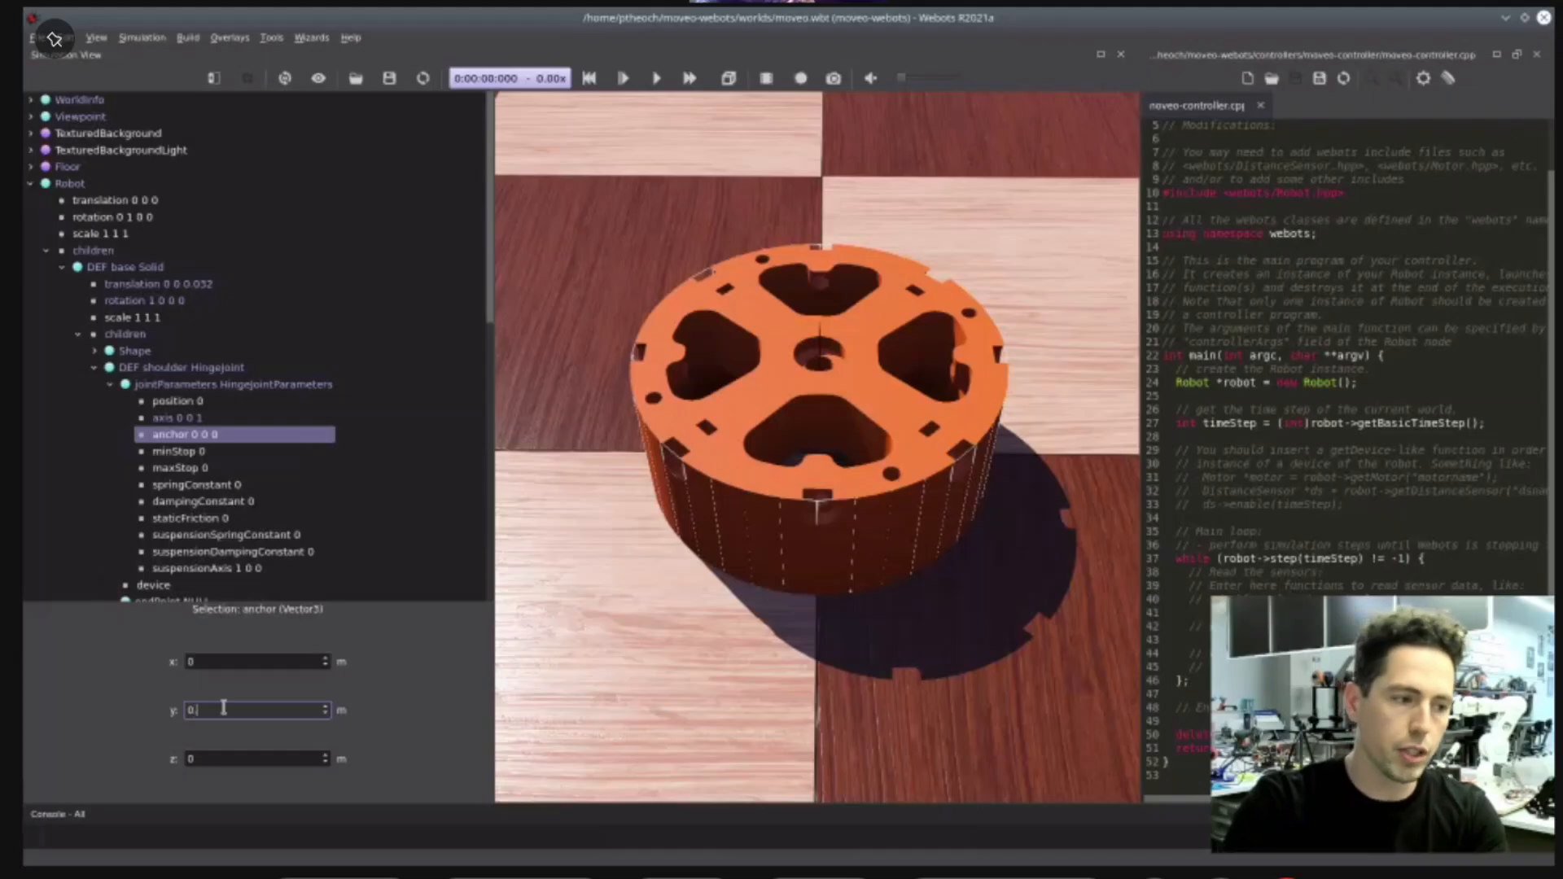
pyautogui.write('.005')
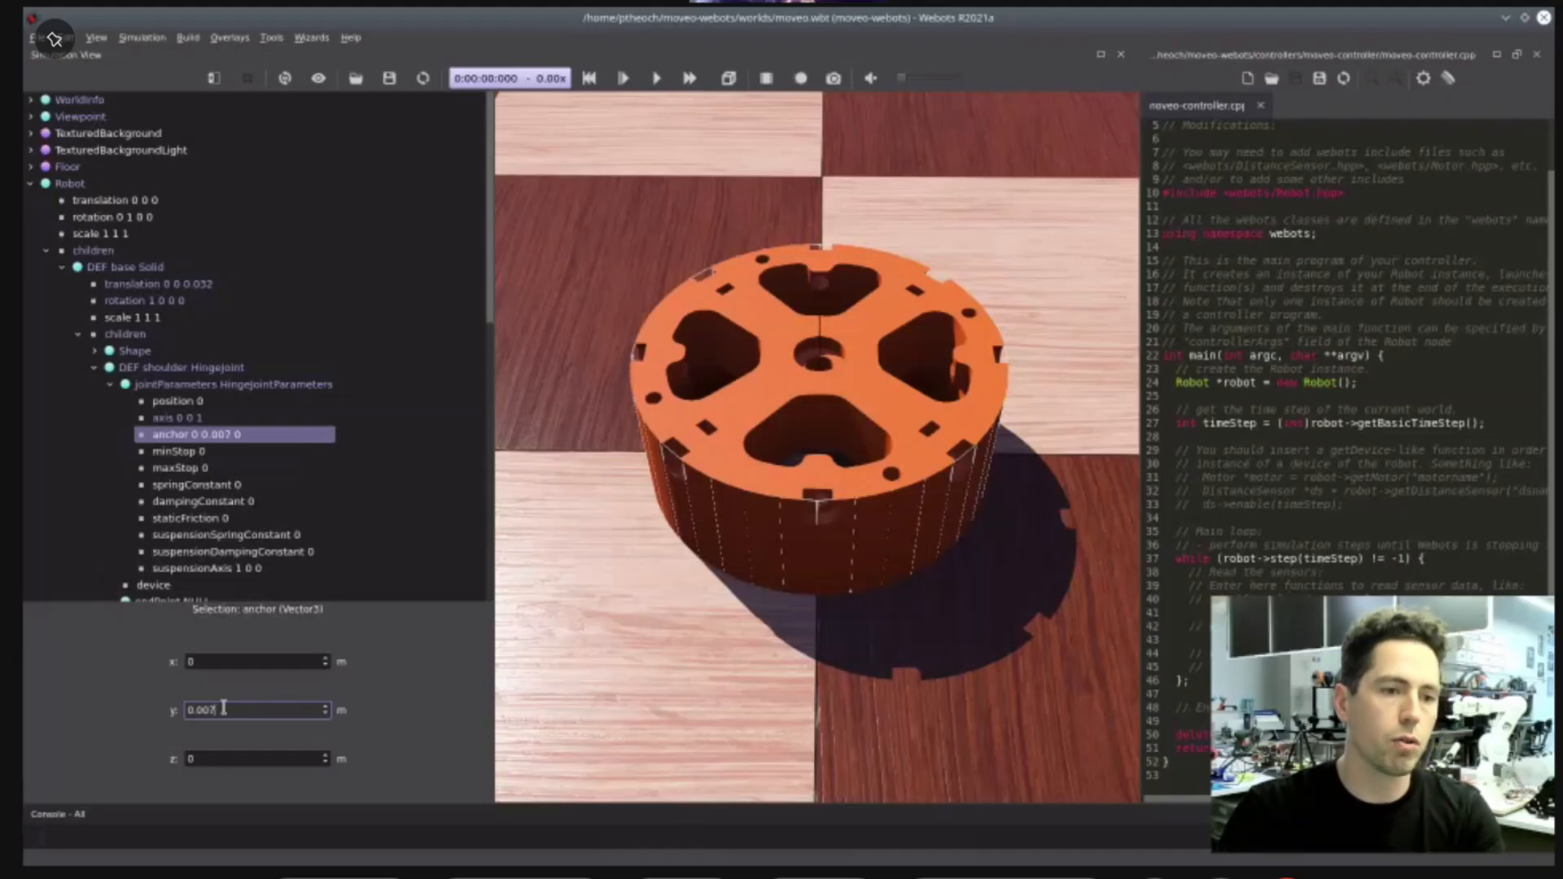
pyautogui.scroll(-8, 223, 709)
pyautogui.scroll(3, 223, 708)
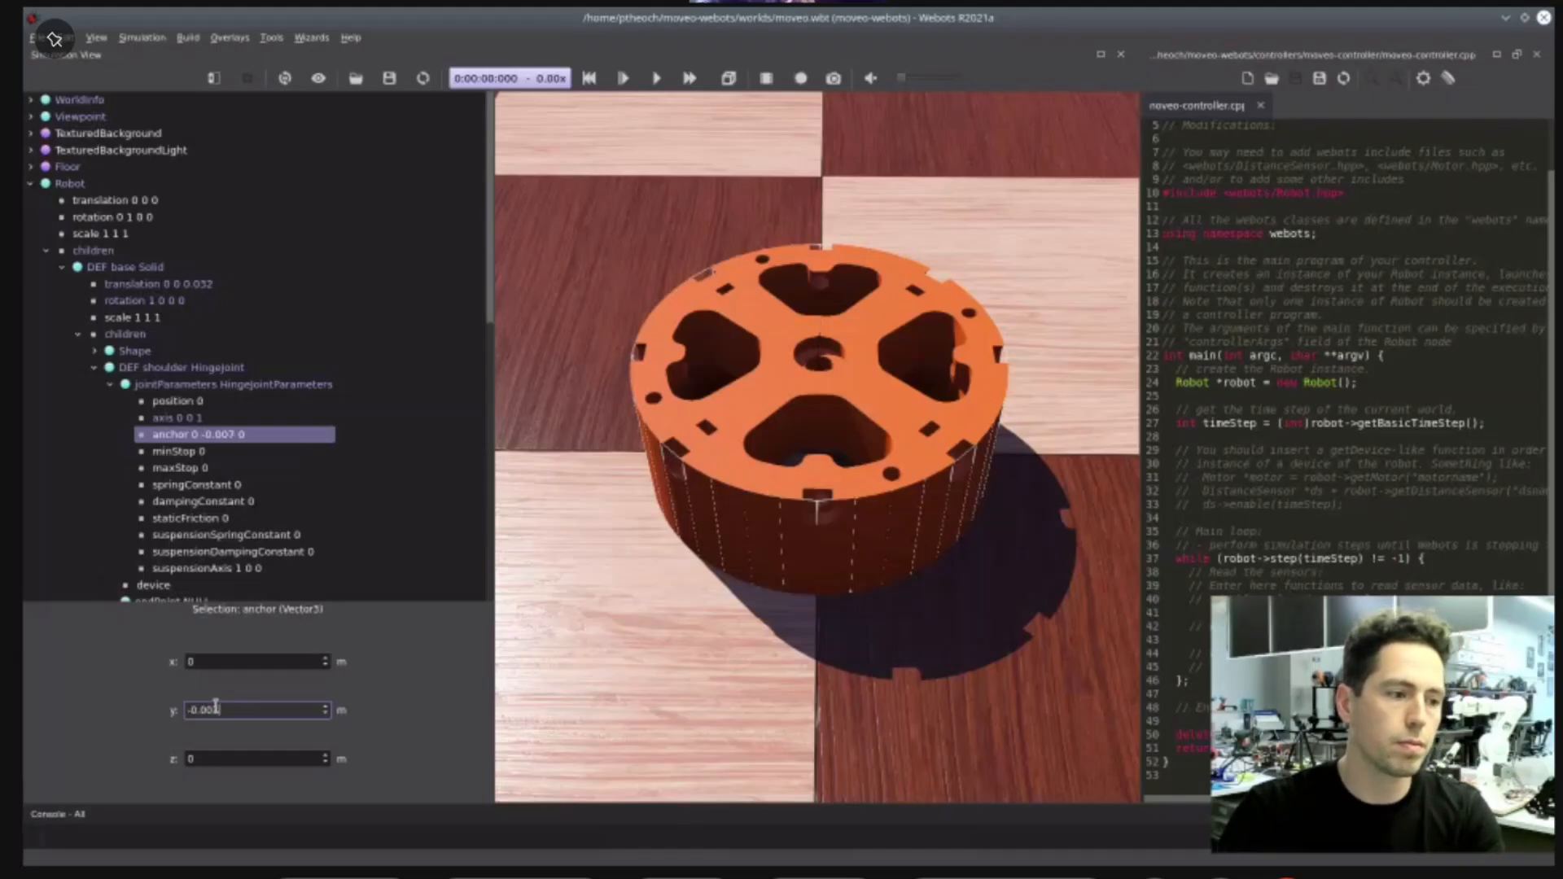
pyautogui.moveTo(222, 709); pyautogui.dragTo(186, 701)
pyautogui.write('0')
pyautogui.press('Return')
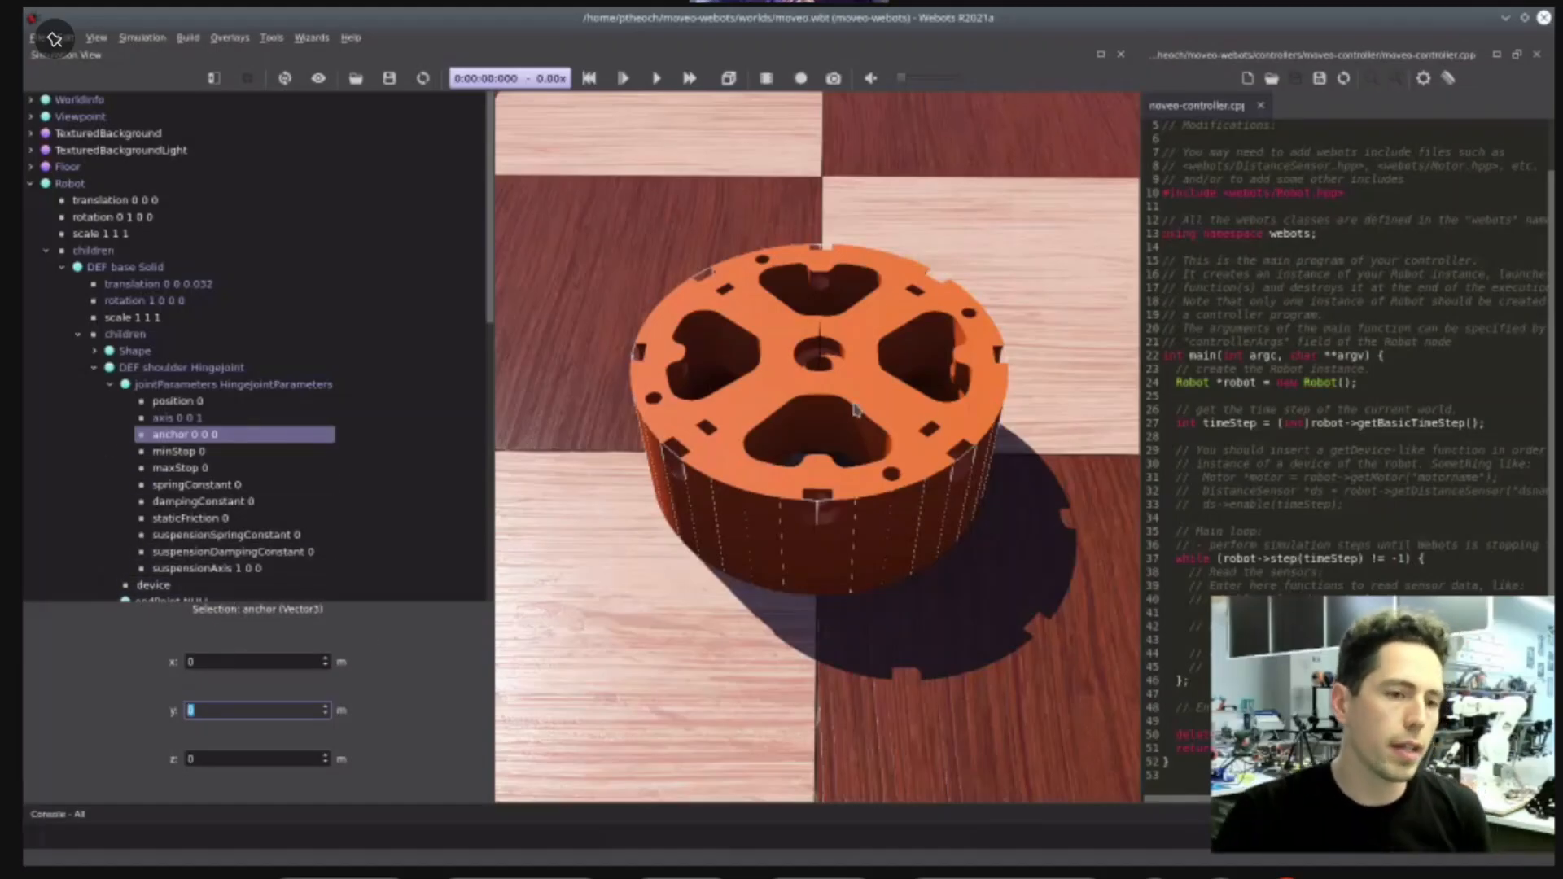
# - Collapse the shoulder's joint parameters and add a Solid base node as the HingeJoint's endPoint, expanded to its fields
pyautogui.click(111, 387)
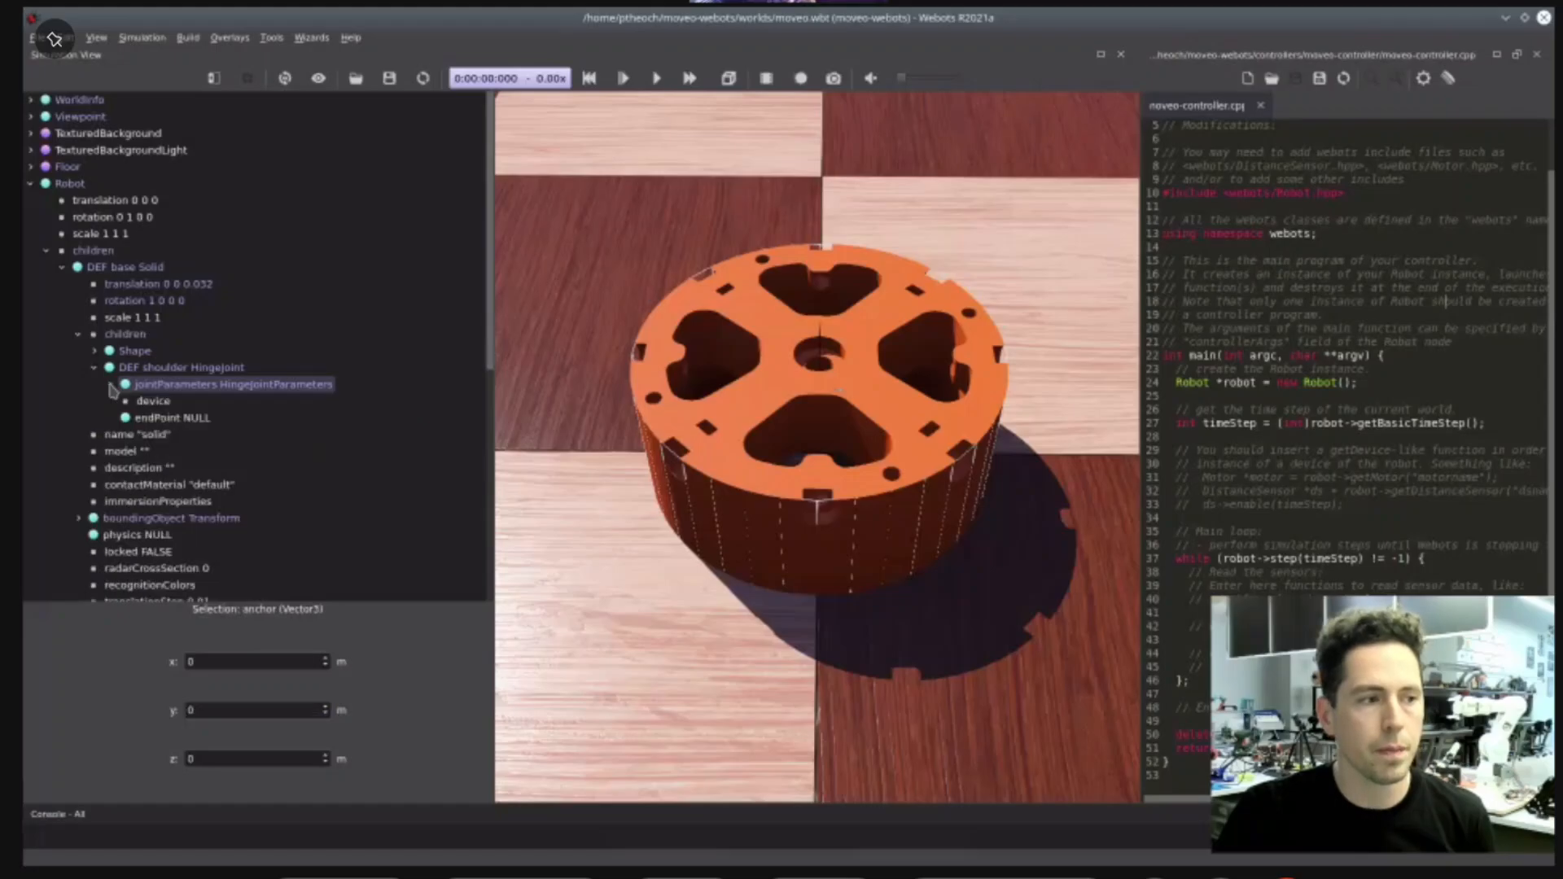
pyautogui.doubleClick(199, 420)
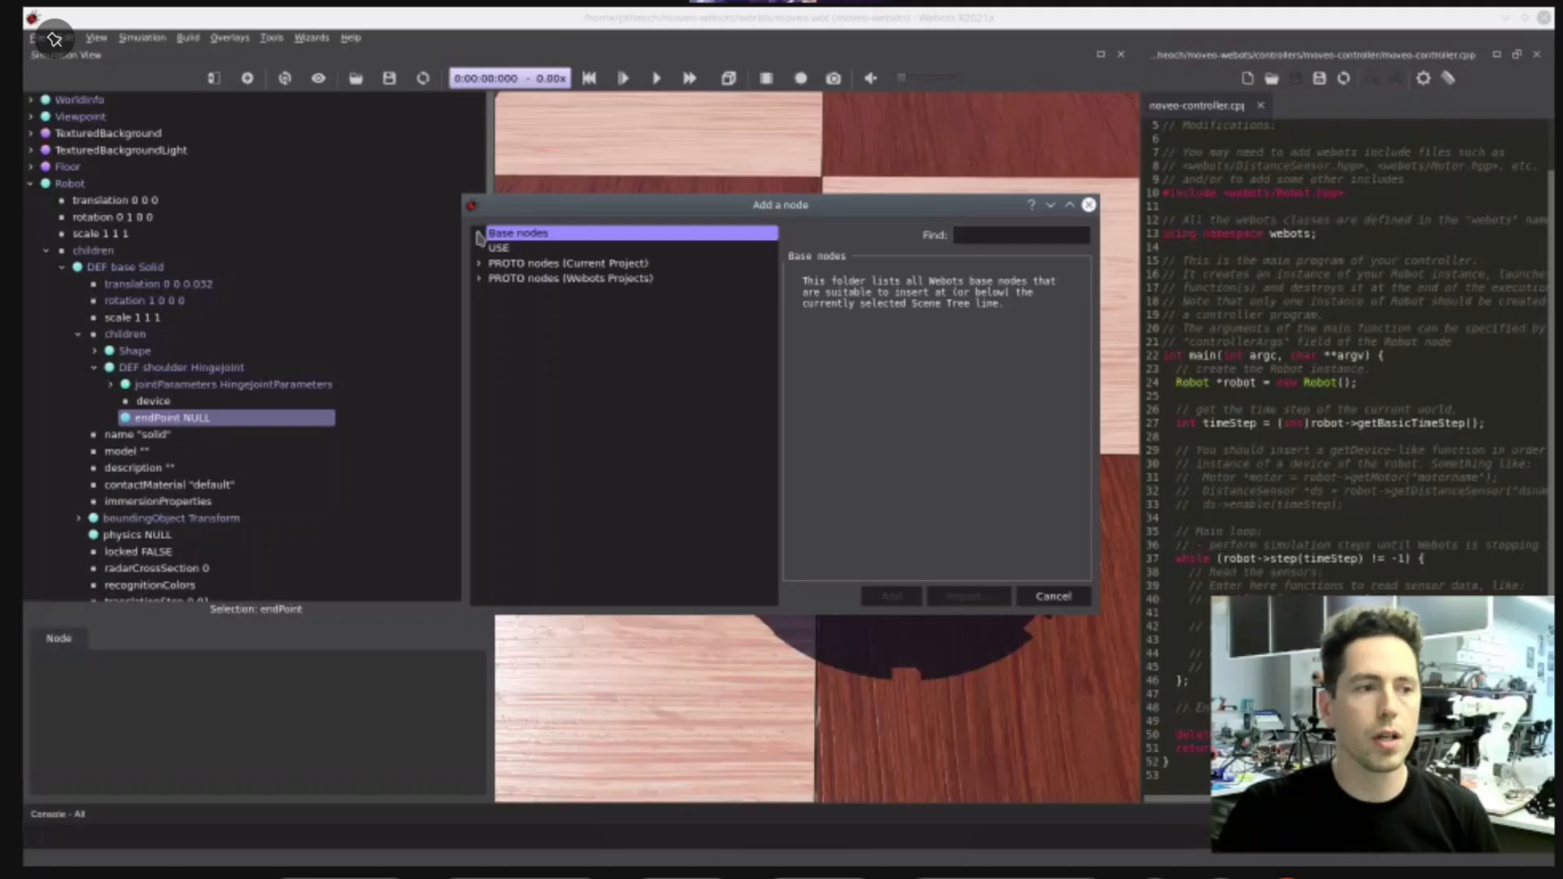
pyautogui.click(477, 234)
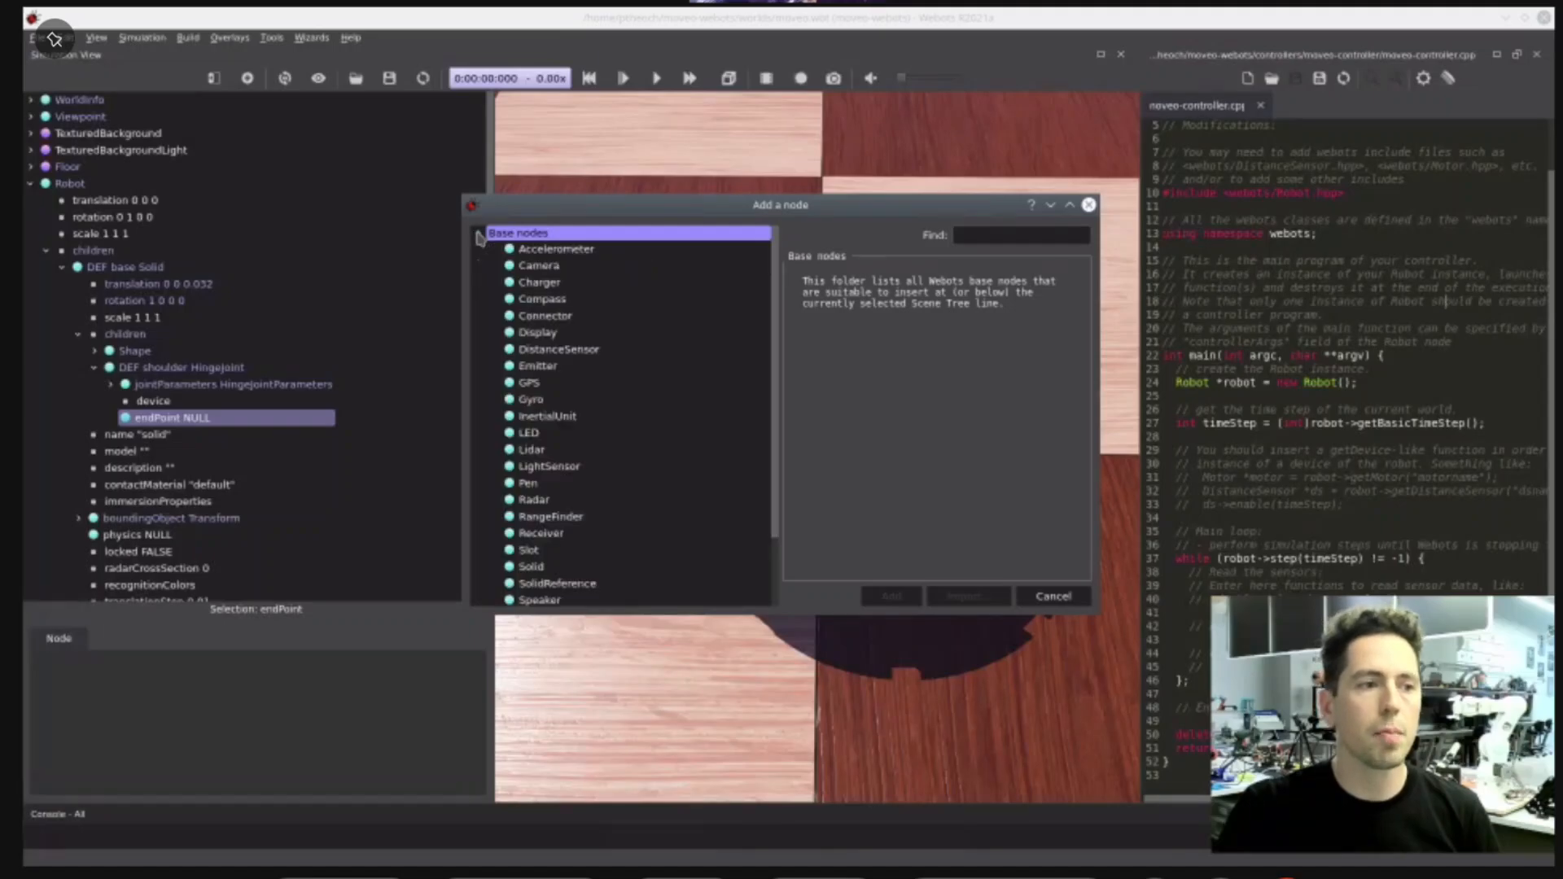
pyautogui.doubleClick(530, 568)
pyautogui.click(110, 418)
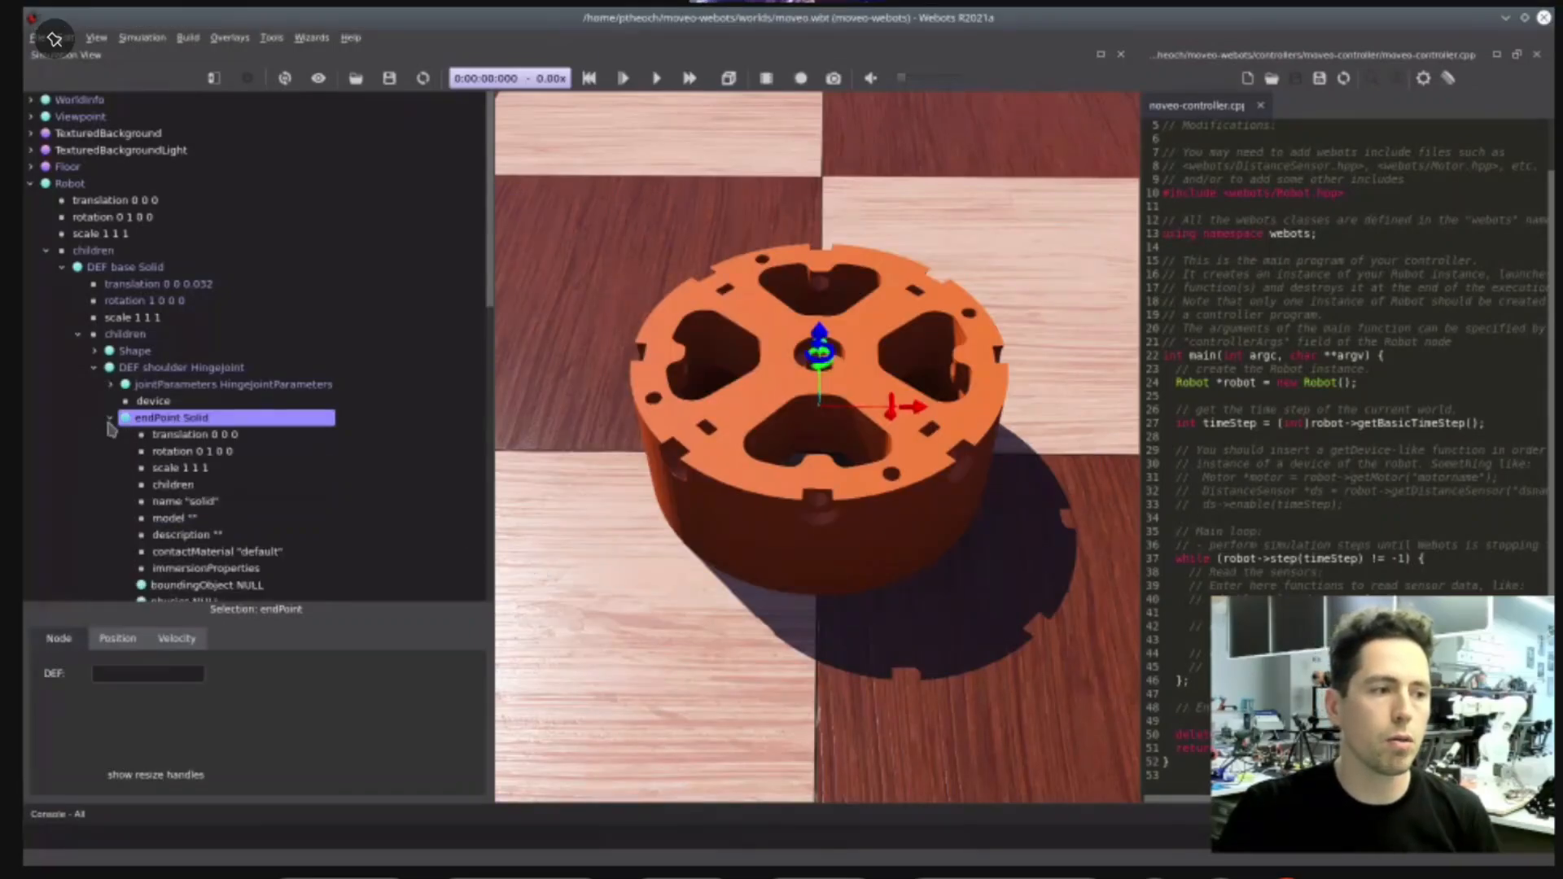
# - Set the DEF name of the endPoint Solid to shoulder
pyautogui.click(159, 672)
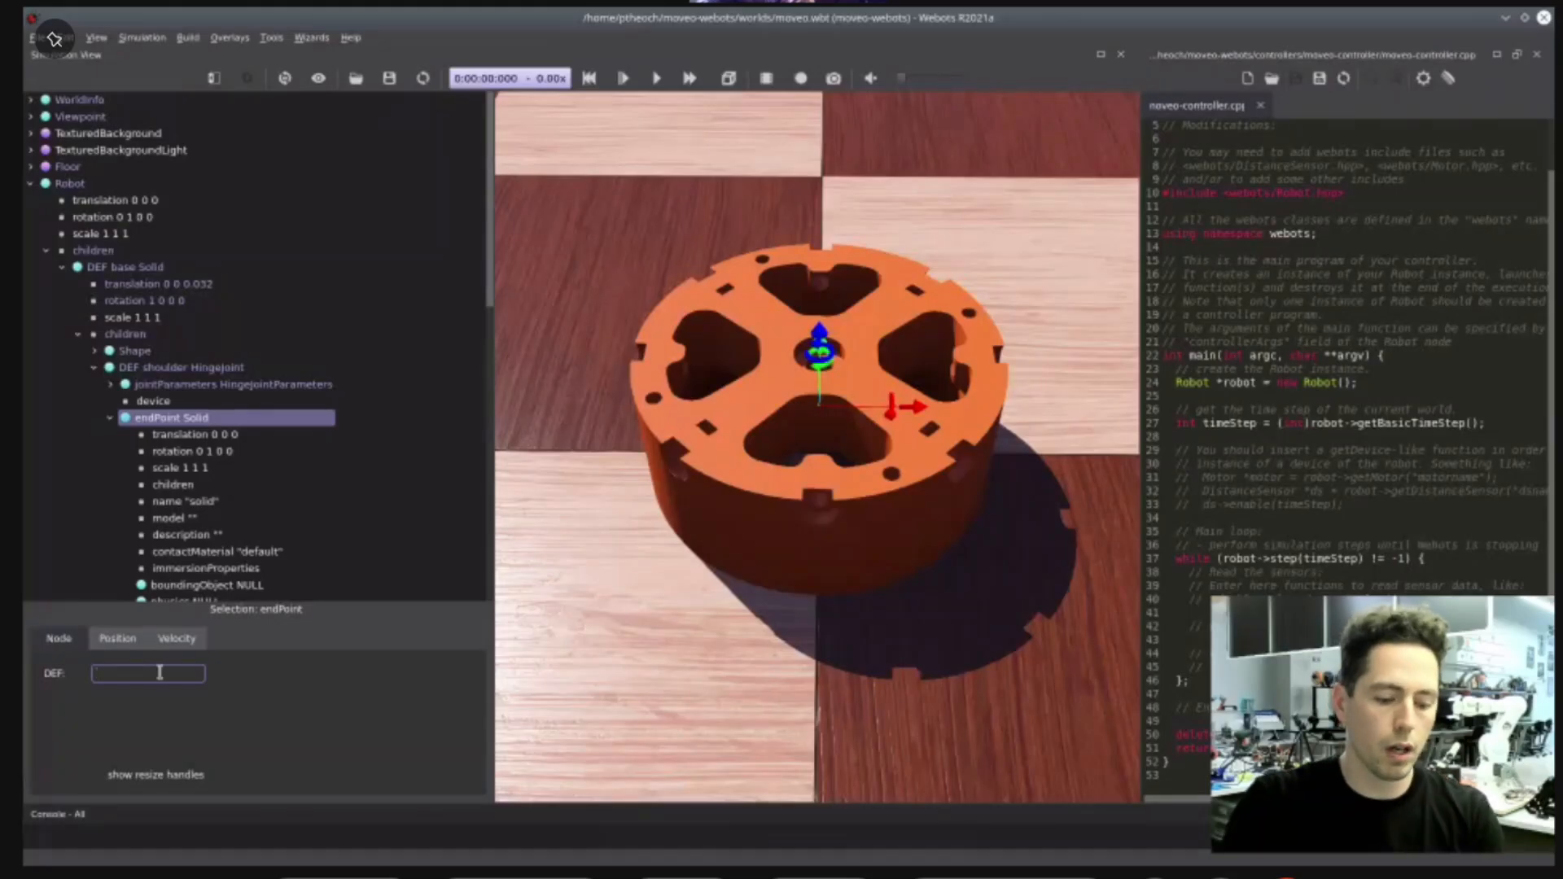
pyautogui.write('shoulder')
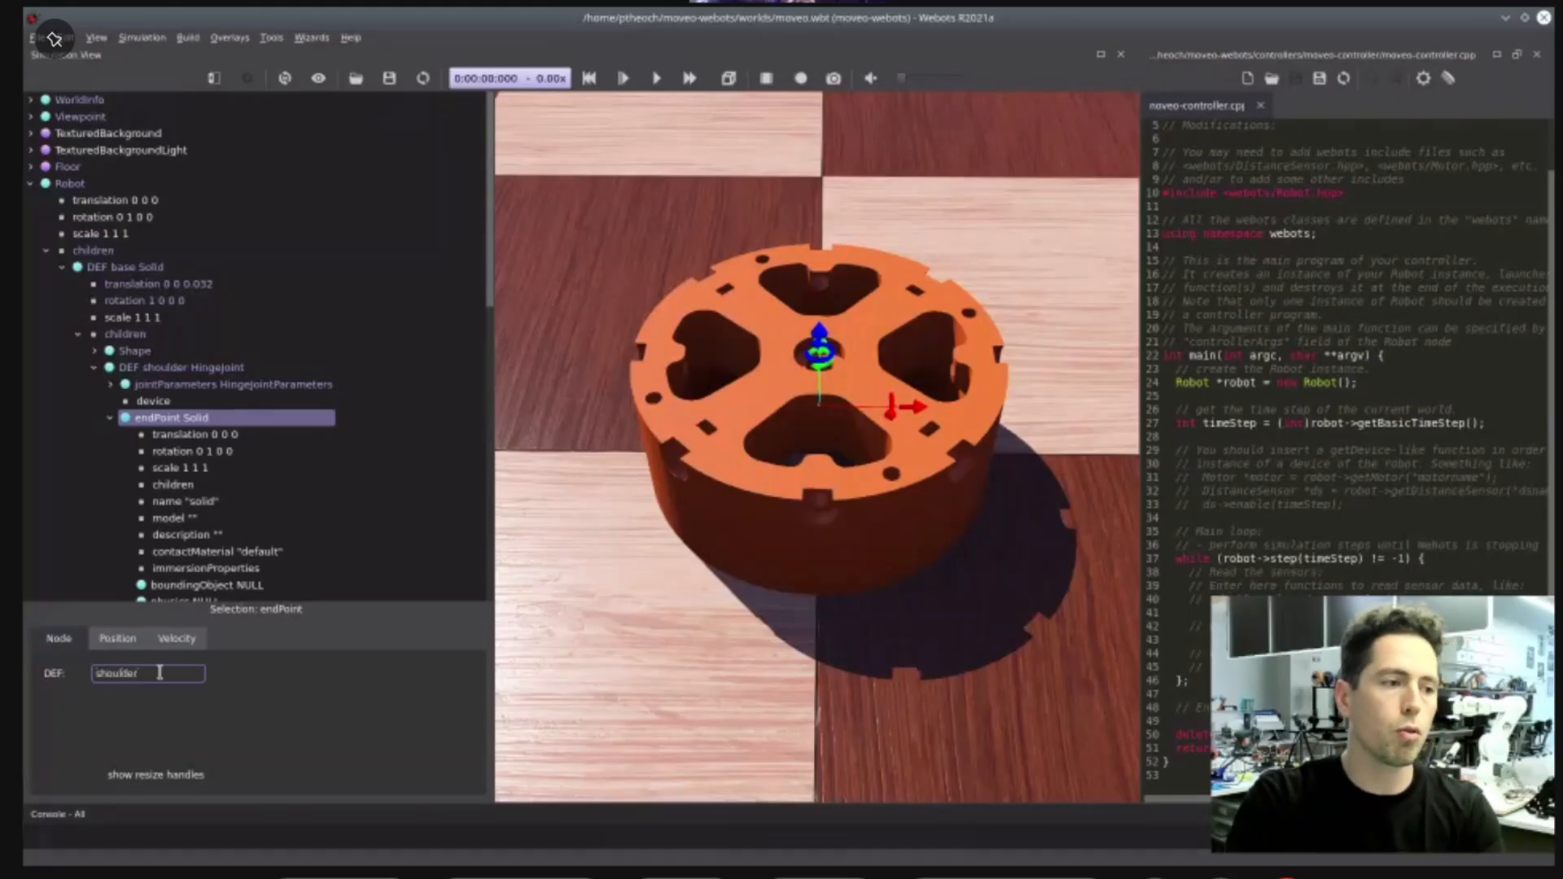
pyautogui.press('Return')
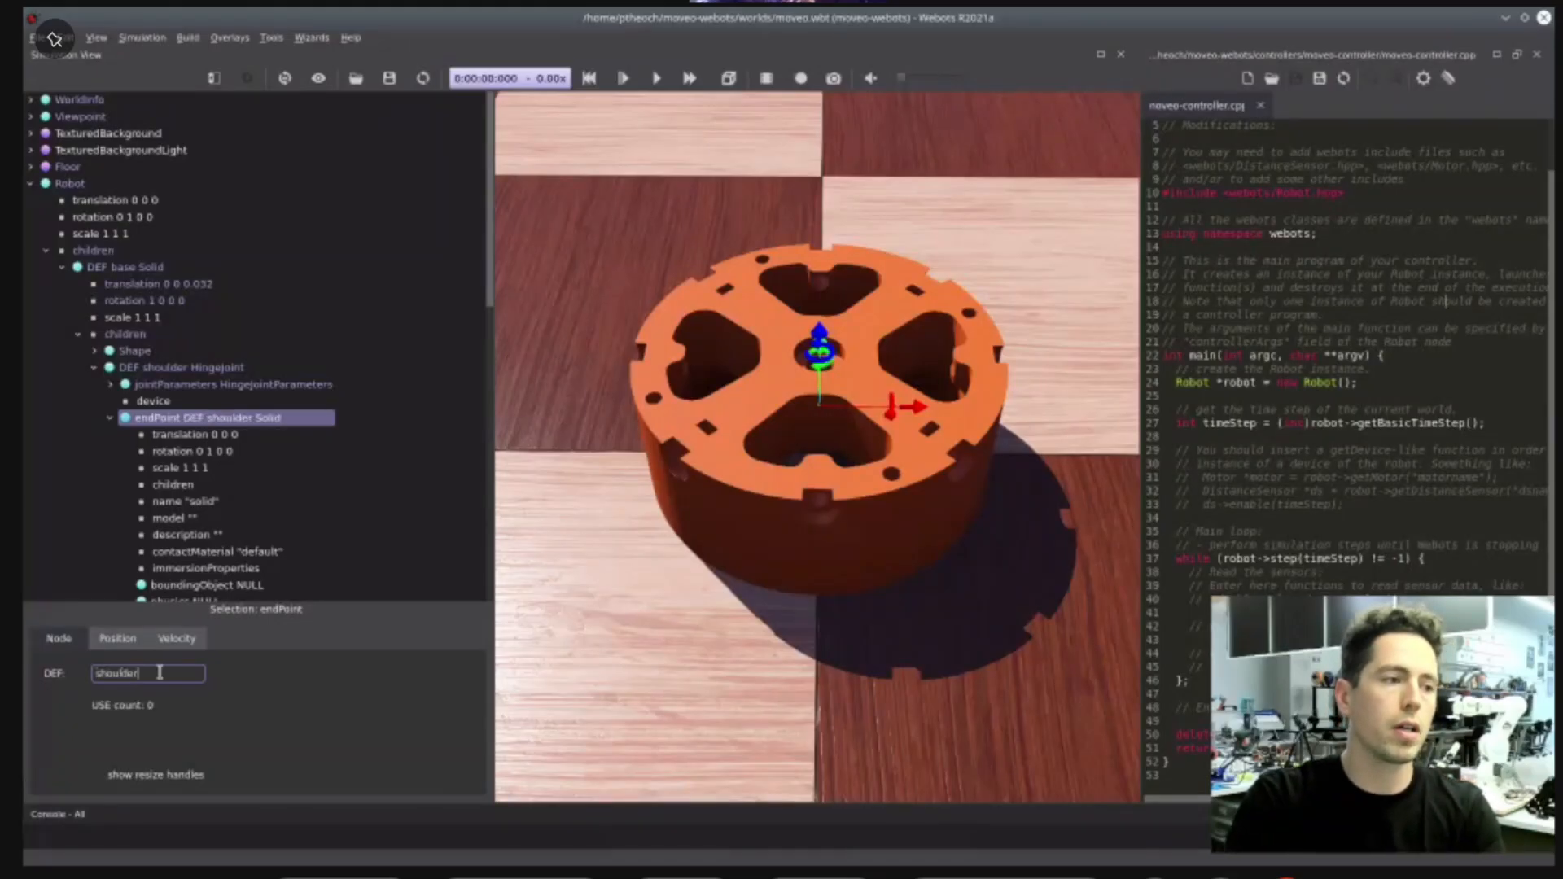
pyautogui.click(111, 425)
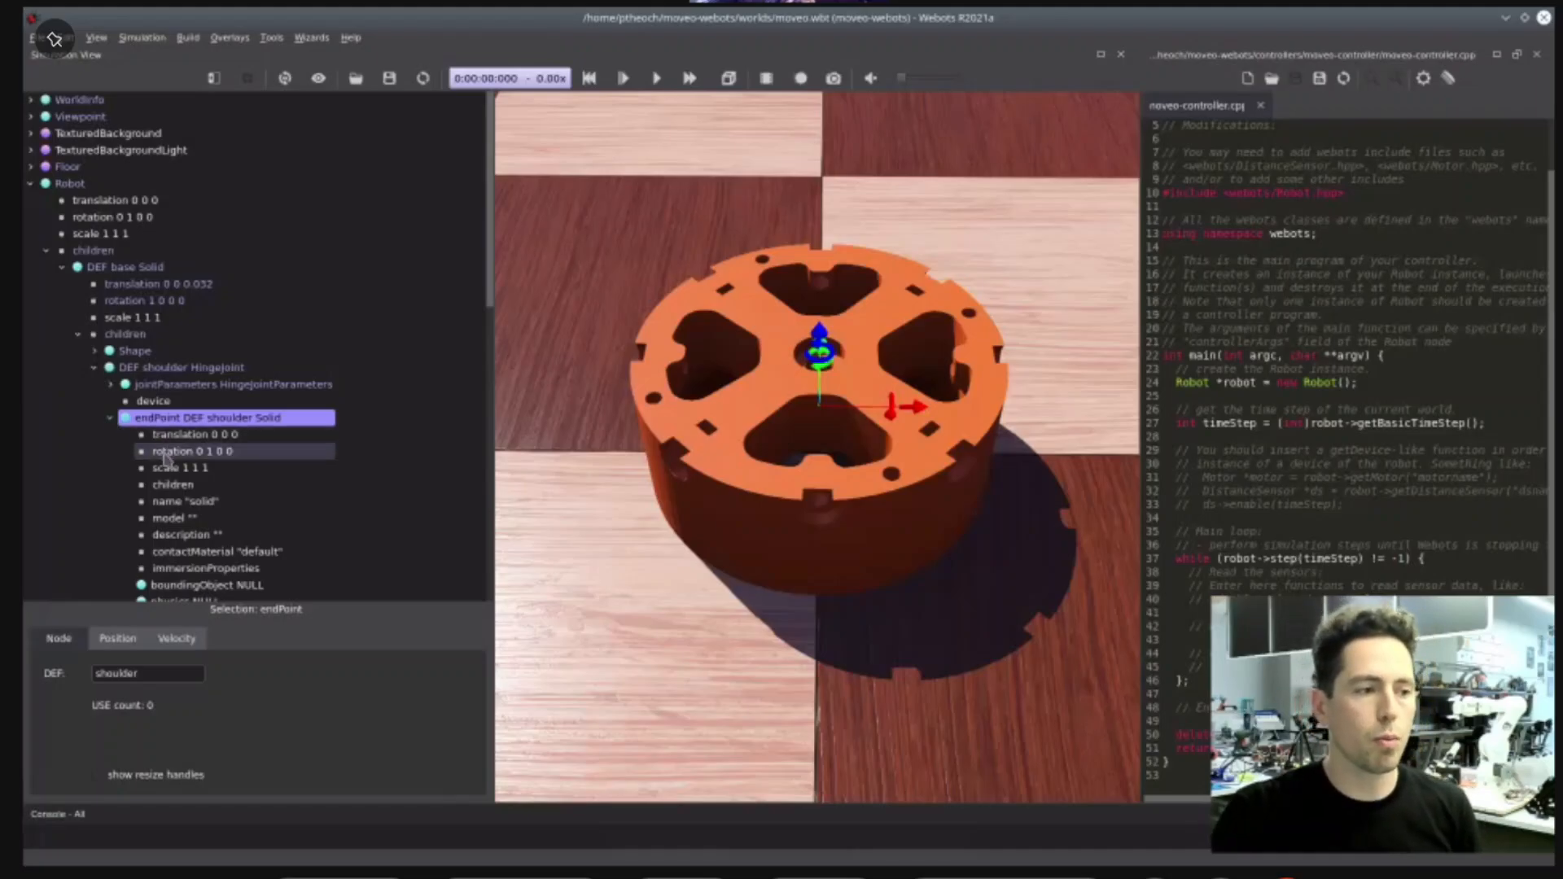
# - Add a Shape base node to the children of the shoulder Solid and expand it
pyautogui.doubleClick(187, 493)
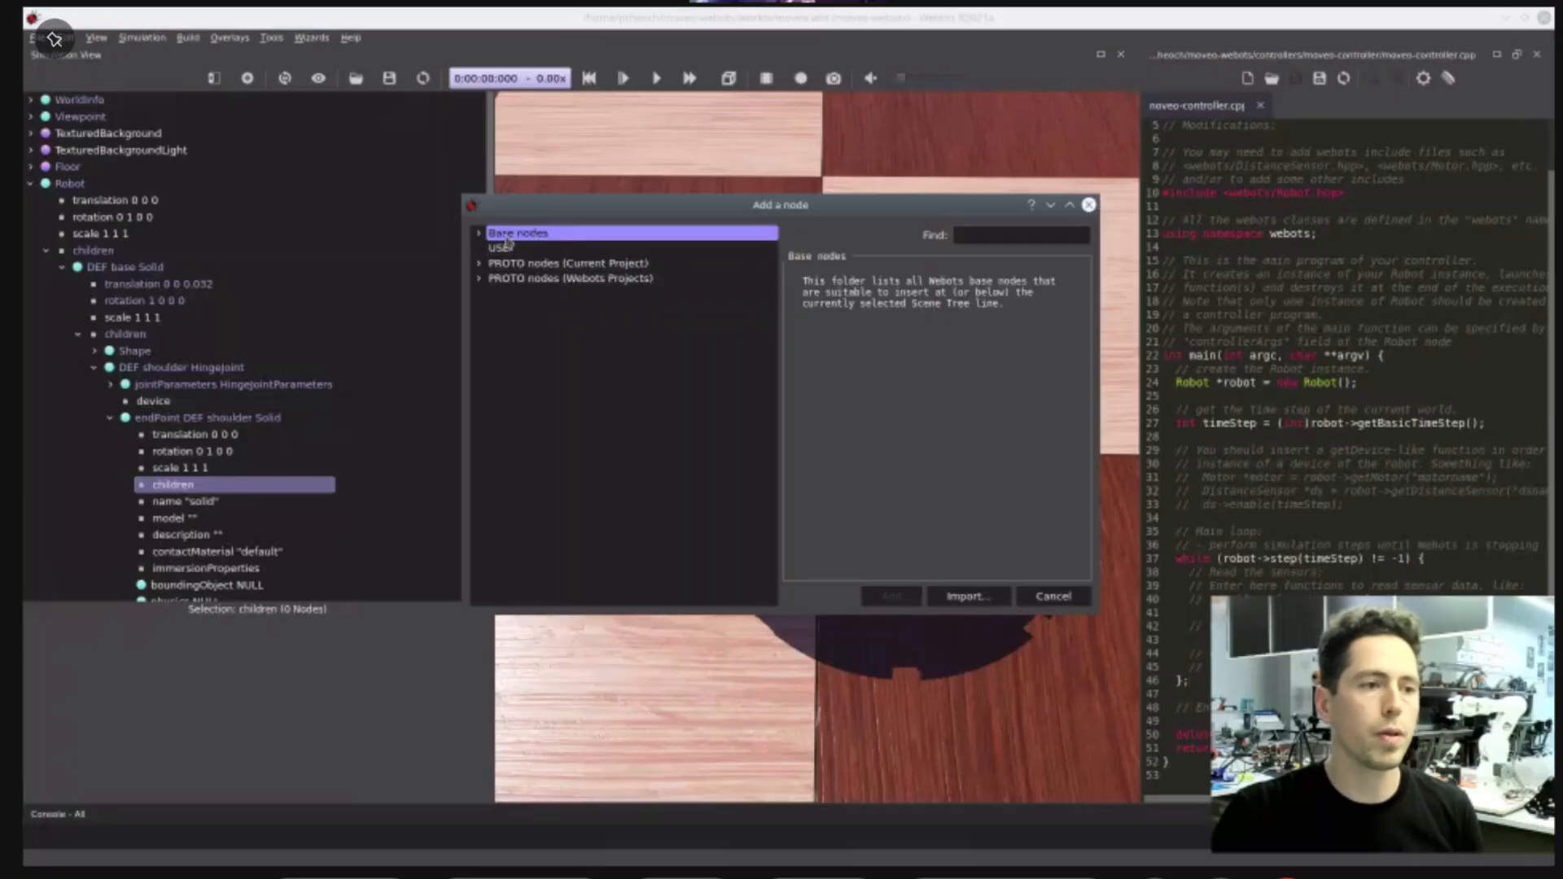
pyautogui.click(479, 234)
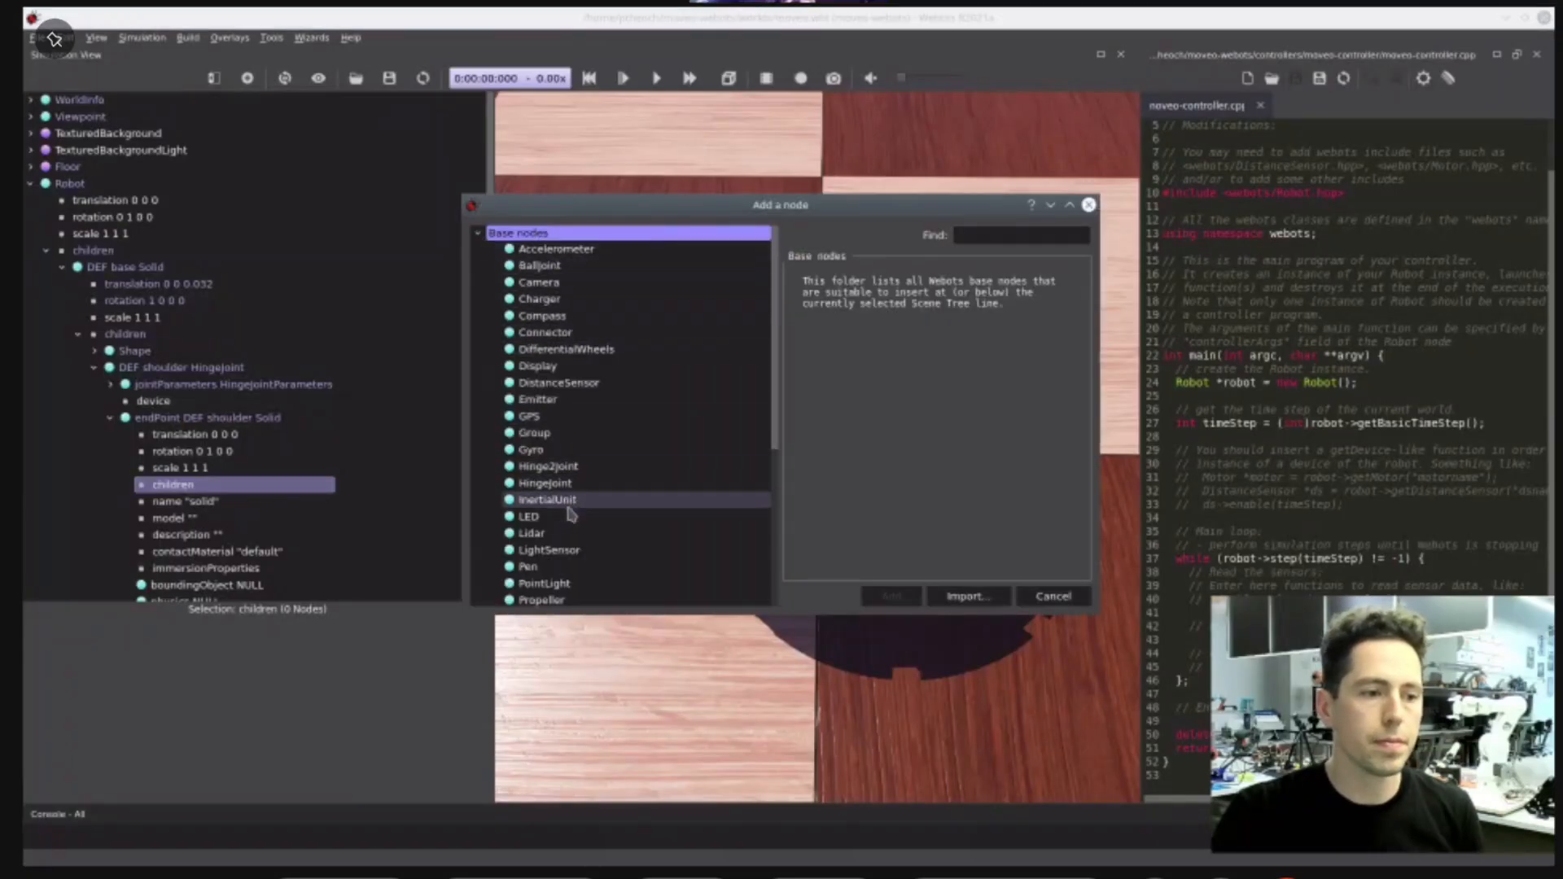
pyautogui.scroll(-3, 569, 518)
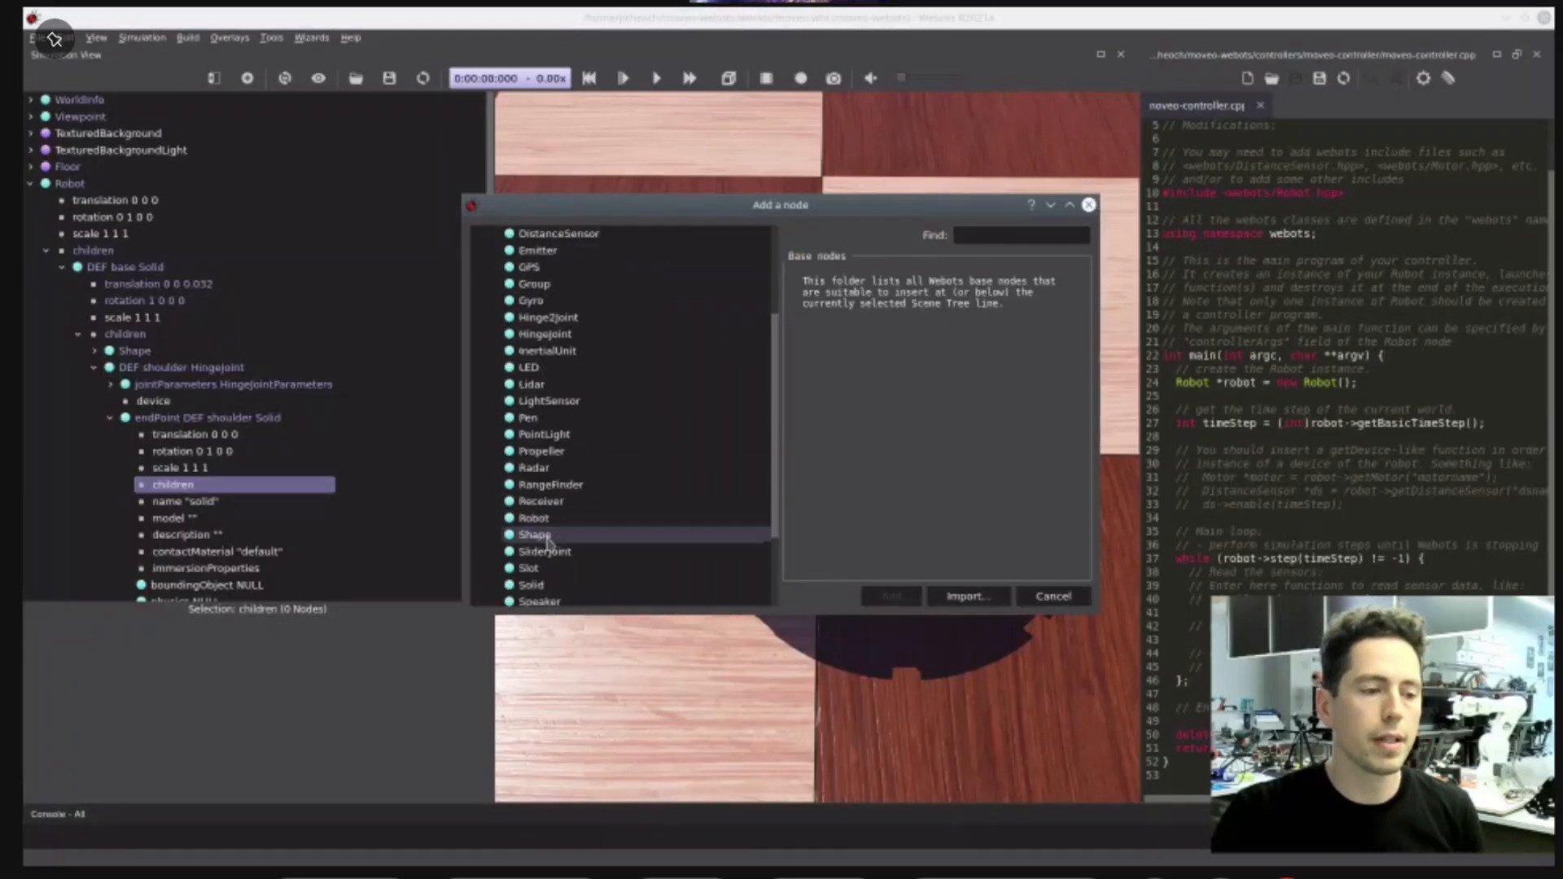
pyautogui.doubleClick(548, 544)
pyautogui.click(144, 501)
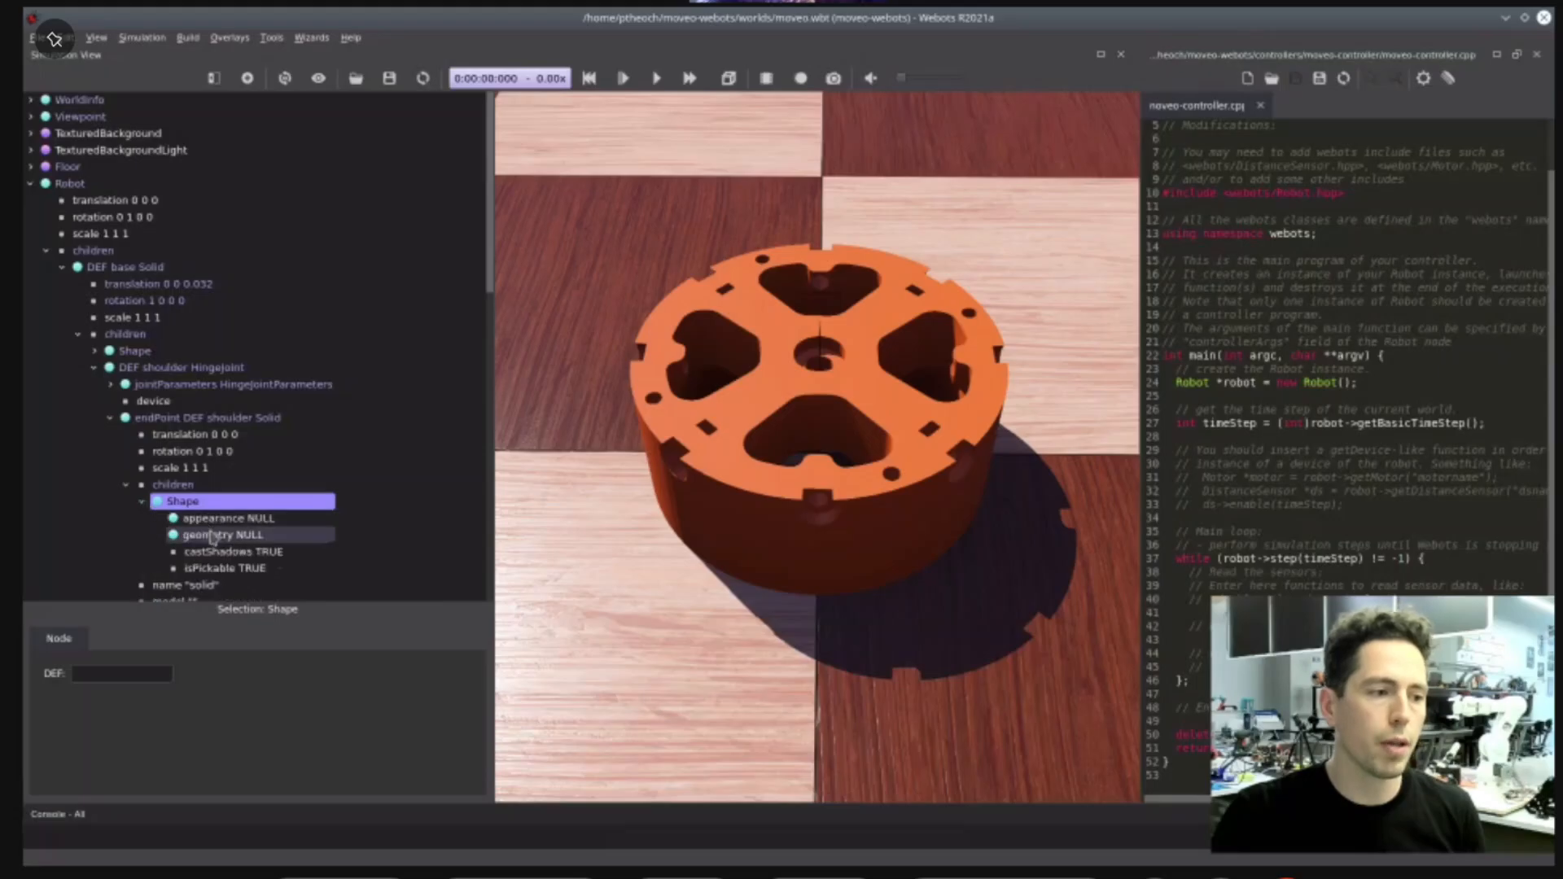
# - Add a Mesh node to the geometry field of the shoulder's Shape
pyautogui.click(214, 538)
pyautogui.doubleClick(214, 537)
pyautogui.doubleClick(539, 368)
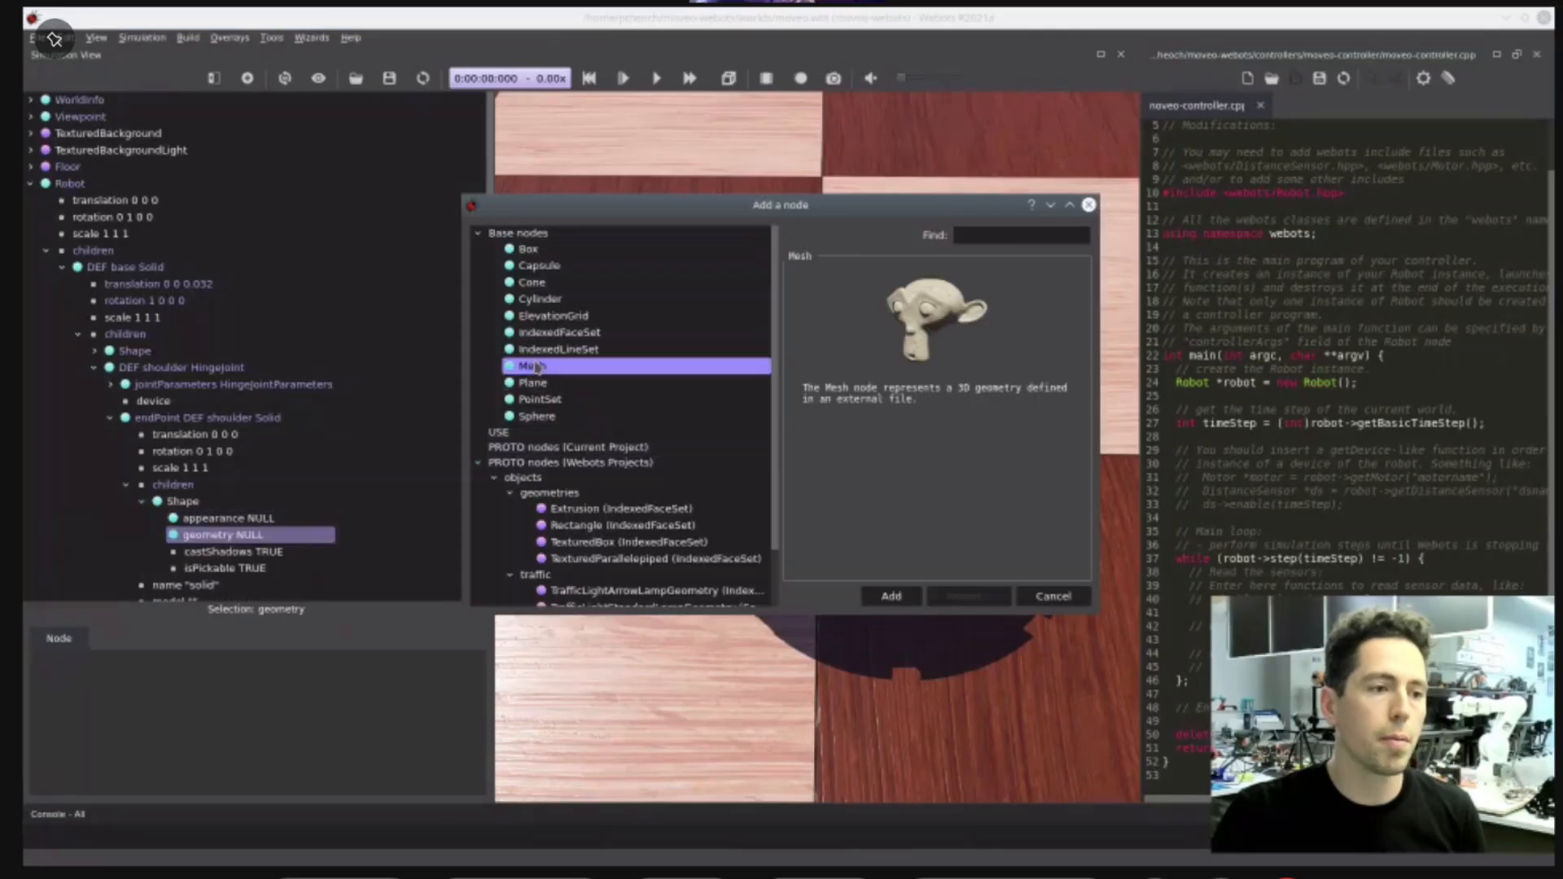
# - Set the Mesh url to shoulder.stl from the moveo-webots project's worlds/meshes folder
pyautogui.click(207, 552)
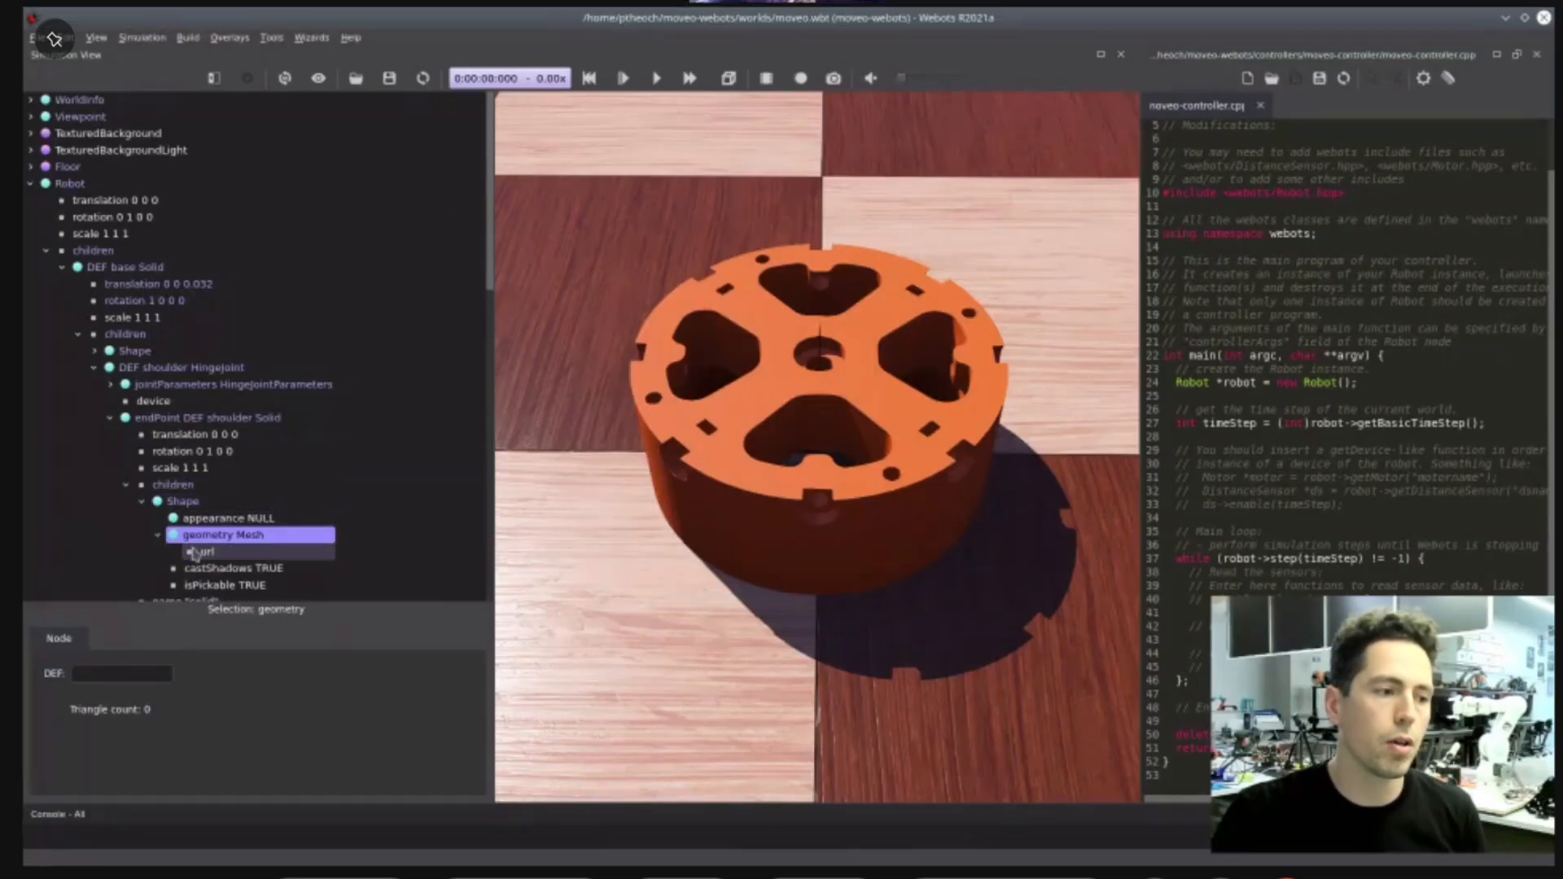
pyautogui.click(234, 744)
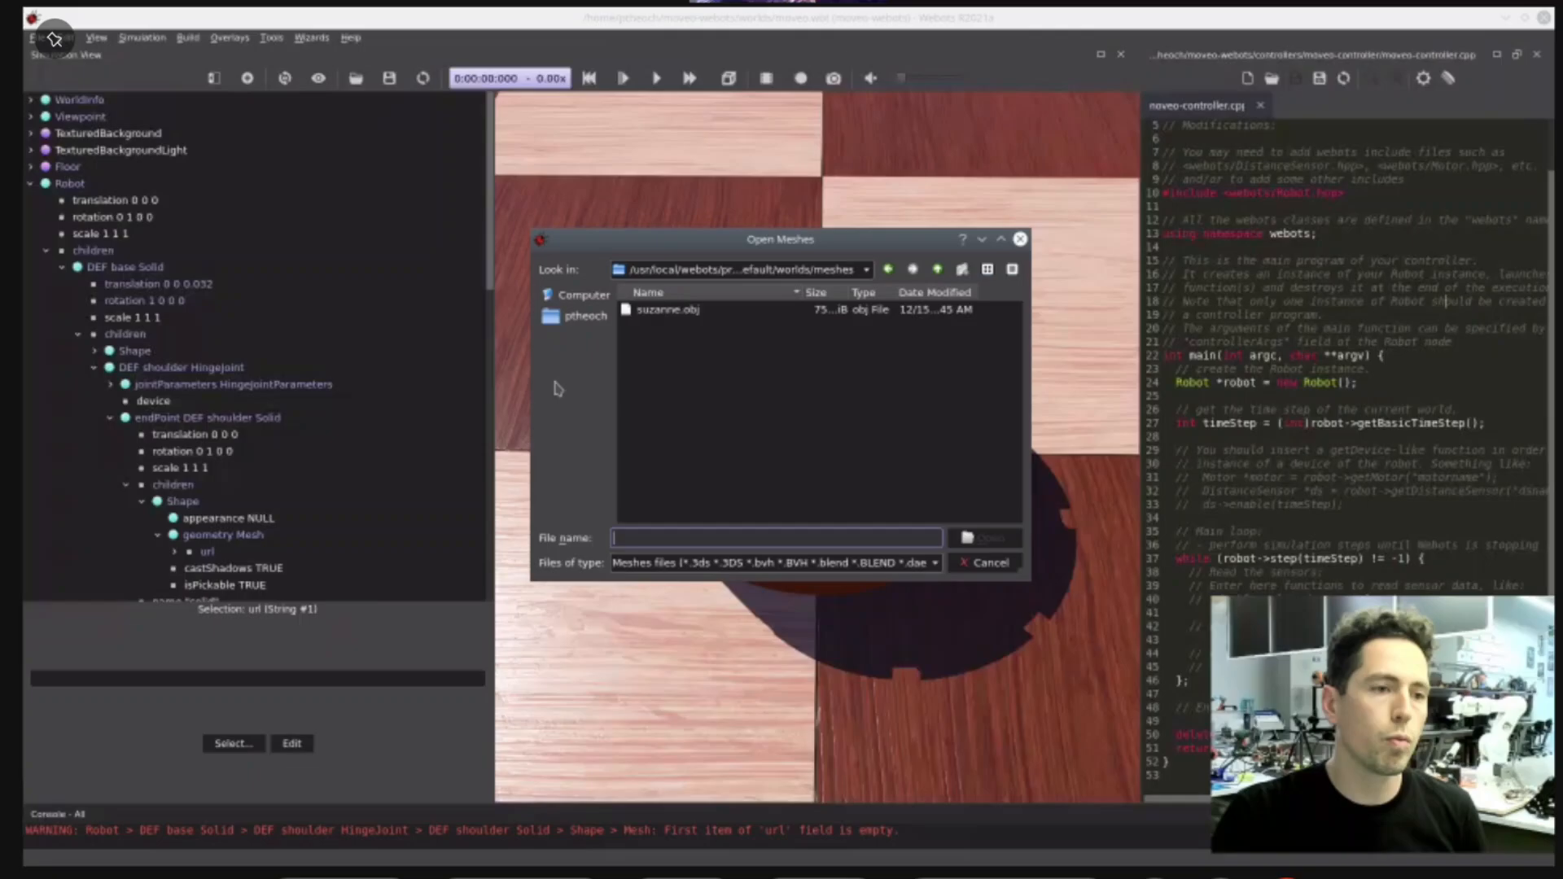
pyautogui.click(585, 315)
pyautogui.doubleClick(695, 376)
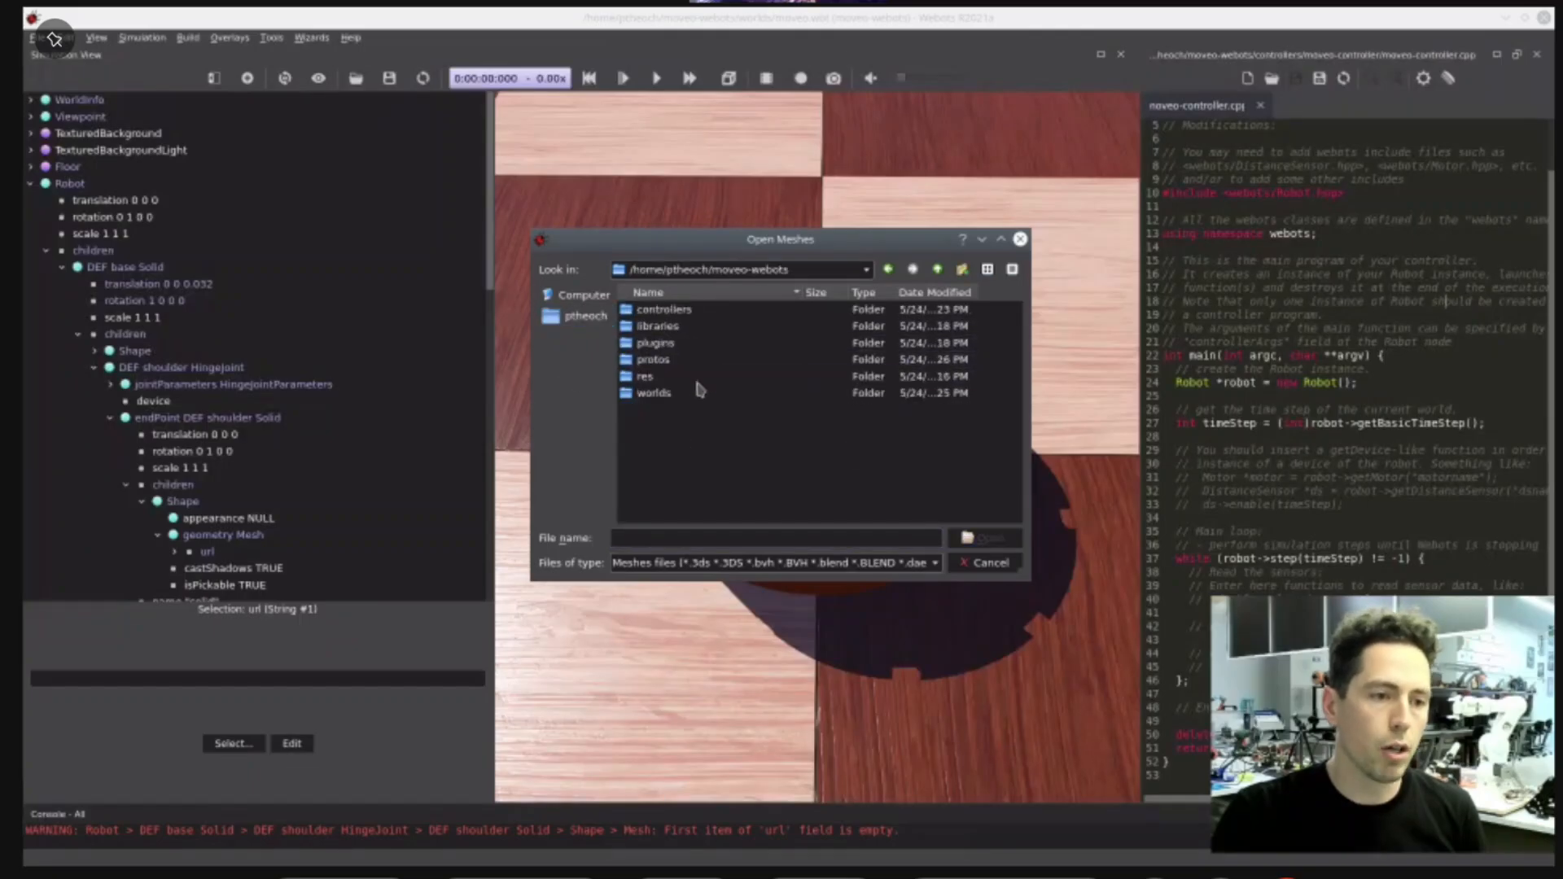
pyautogui.doubleClick(654, 394)
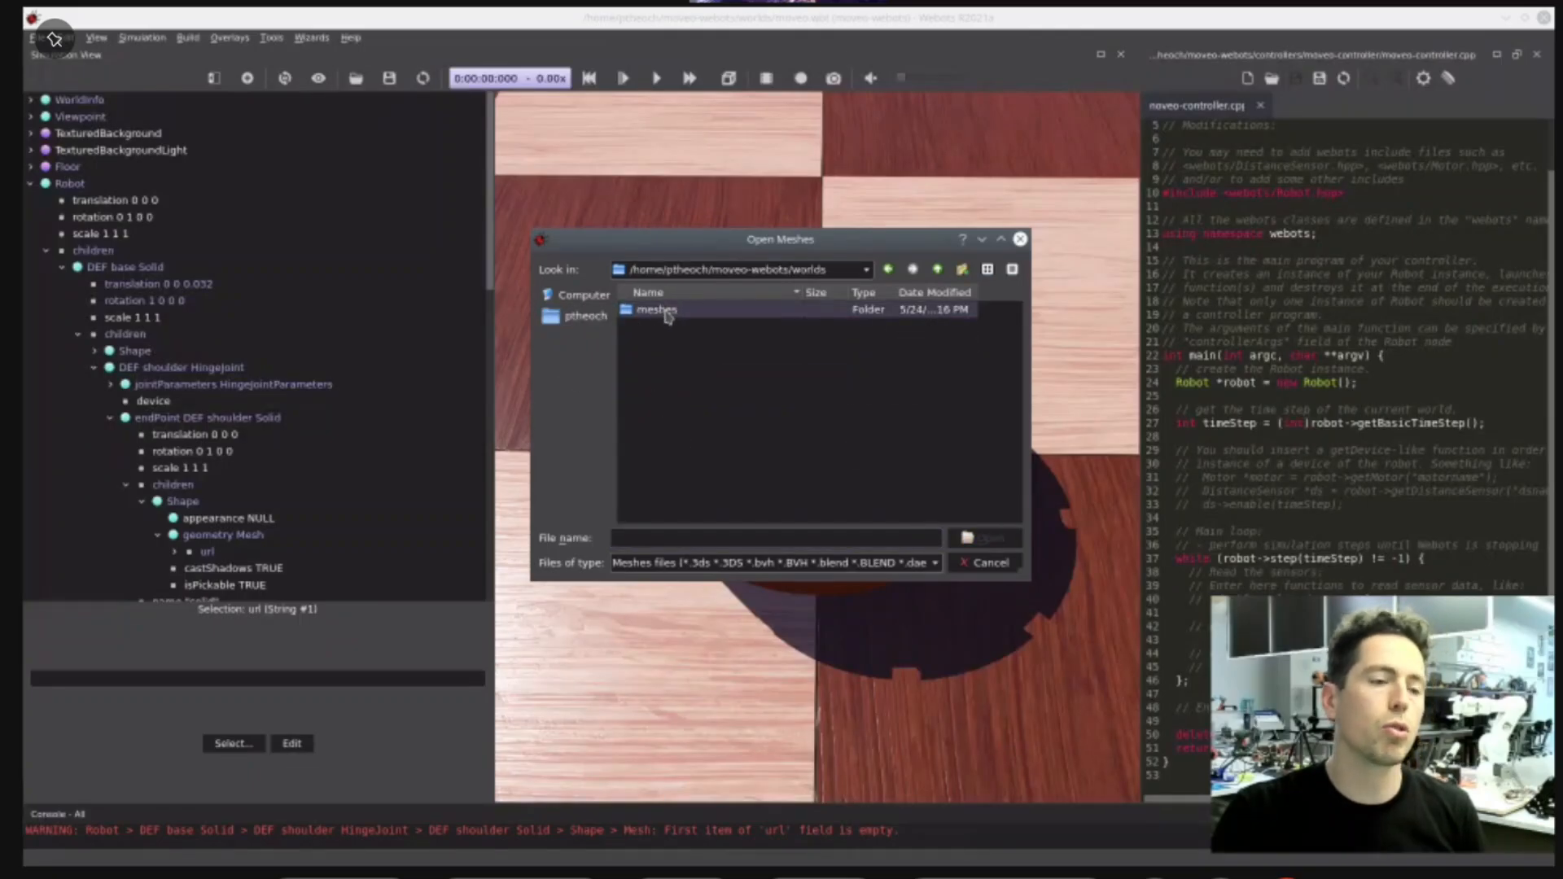
pyautogui.doubleClick(656, 310)
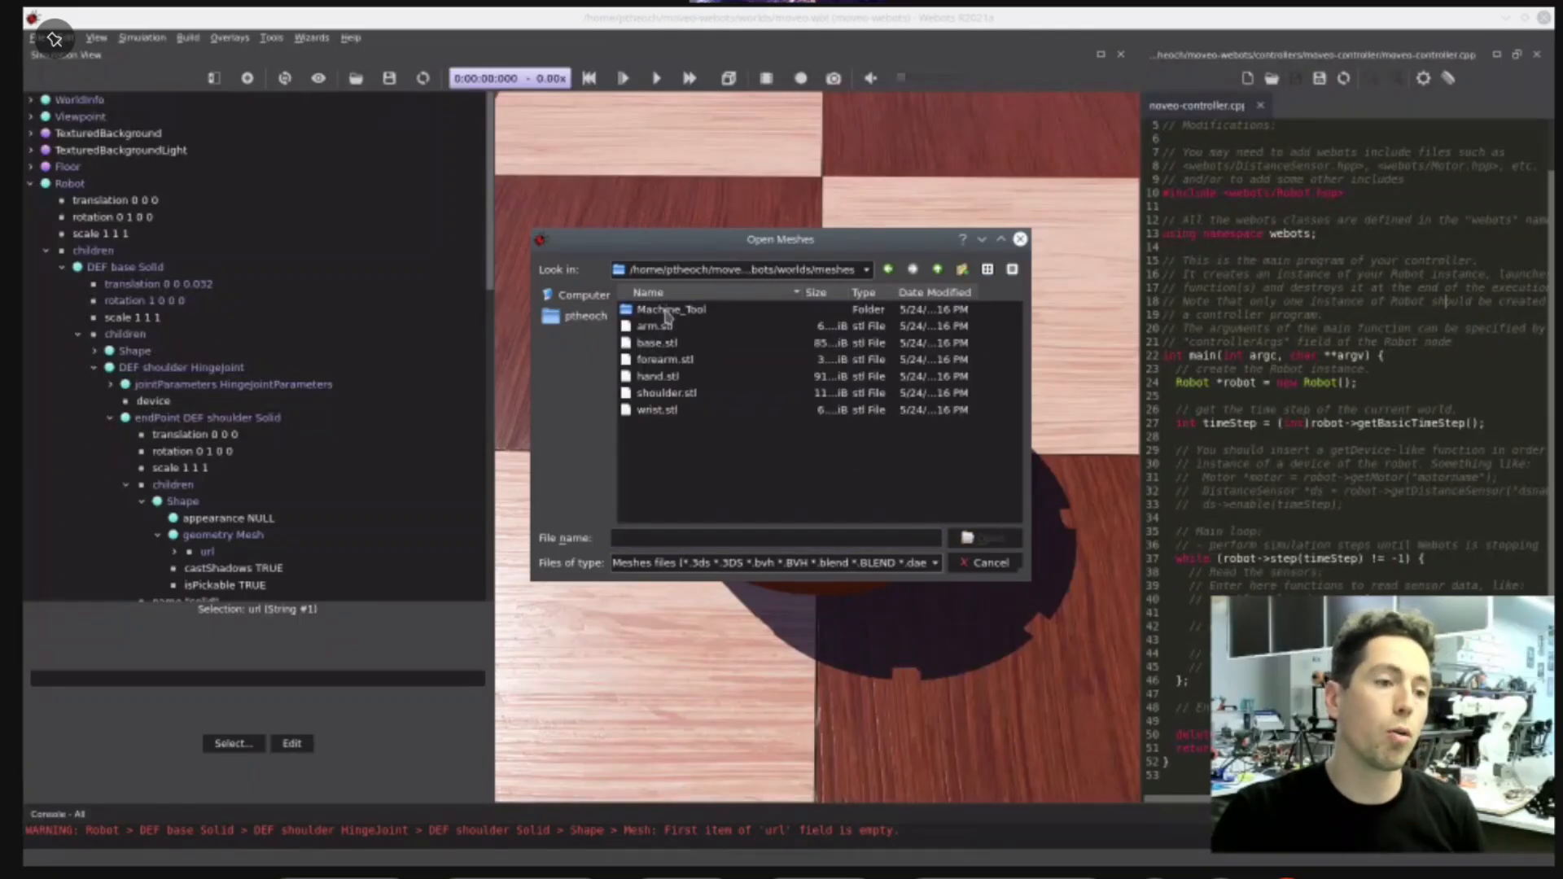
pyautogui.doubleClick(657, 394)
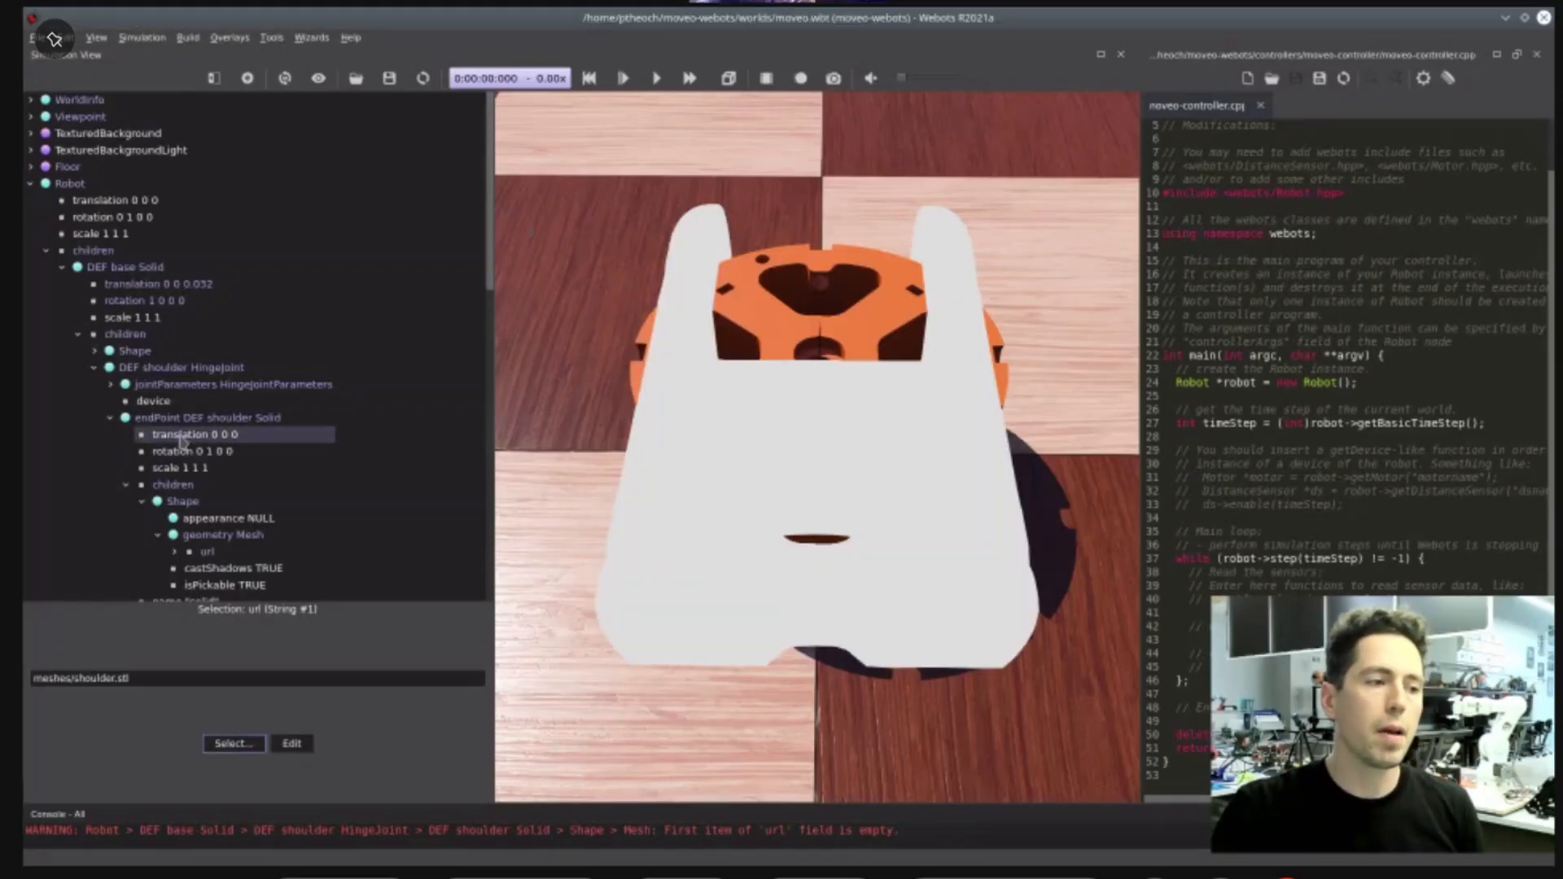
# - Reuse the existing moveo PBRAppearance through USE as the appearance of the shoulder's Shape
pyautogui.doubleClick(229, 520)
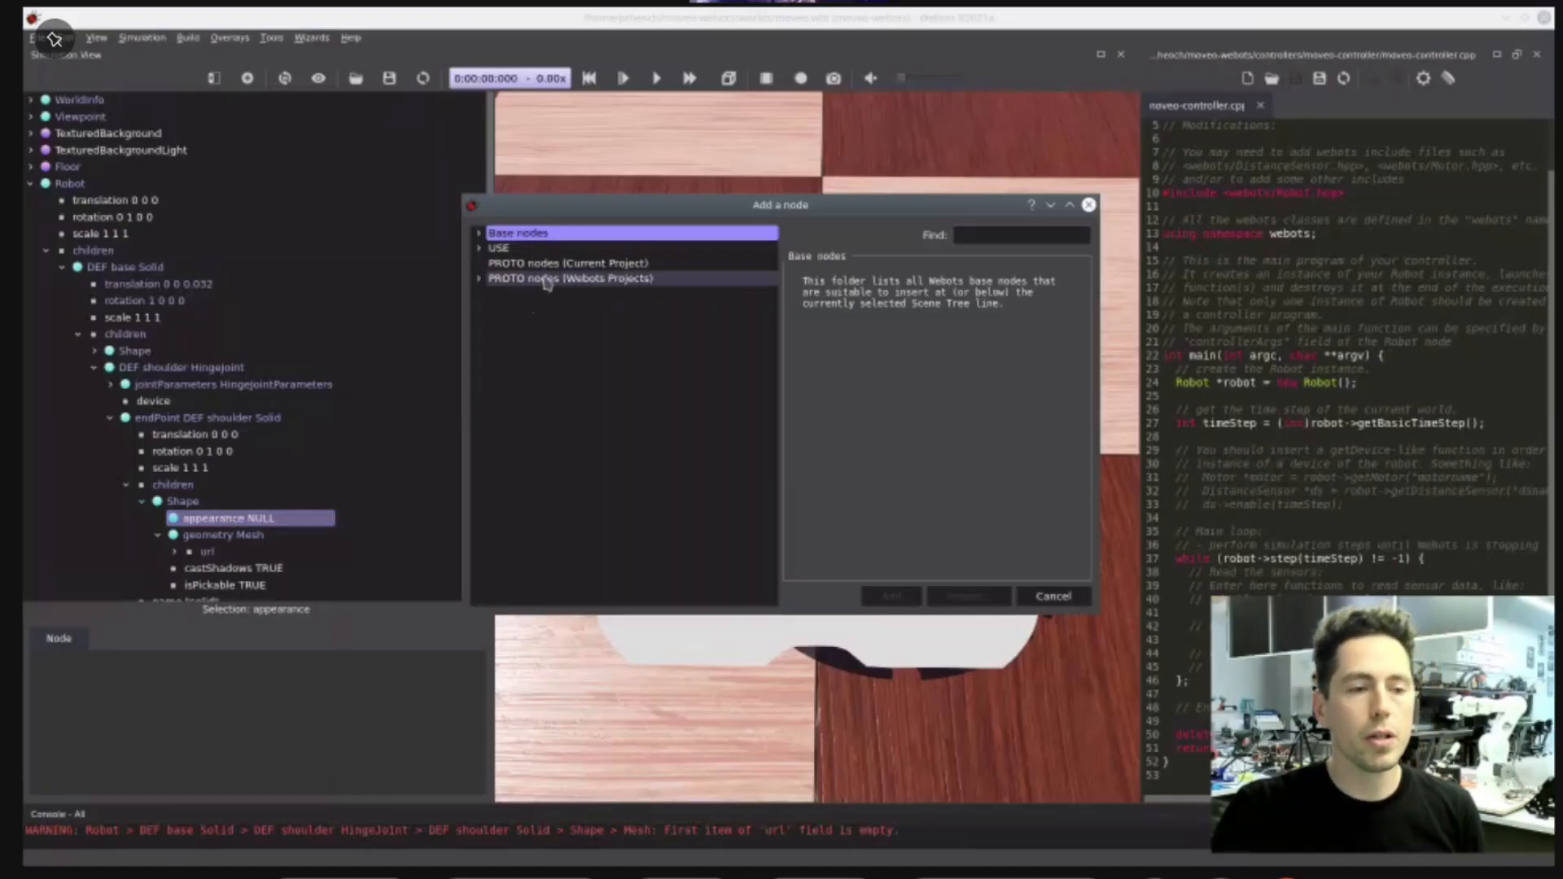
pyautogui.moveTo(548, 216); pyautogui.dragTo(336, 123)
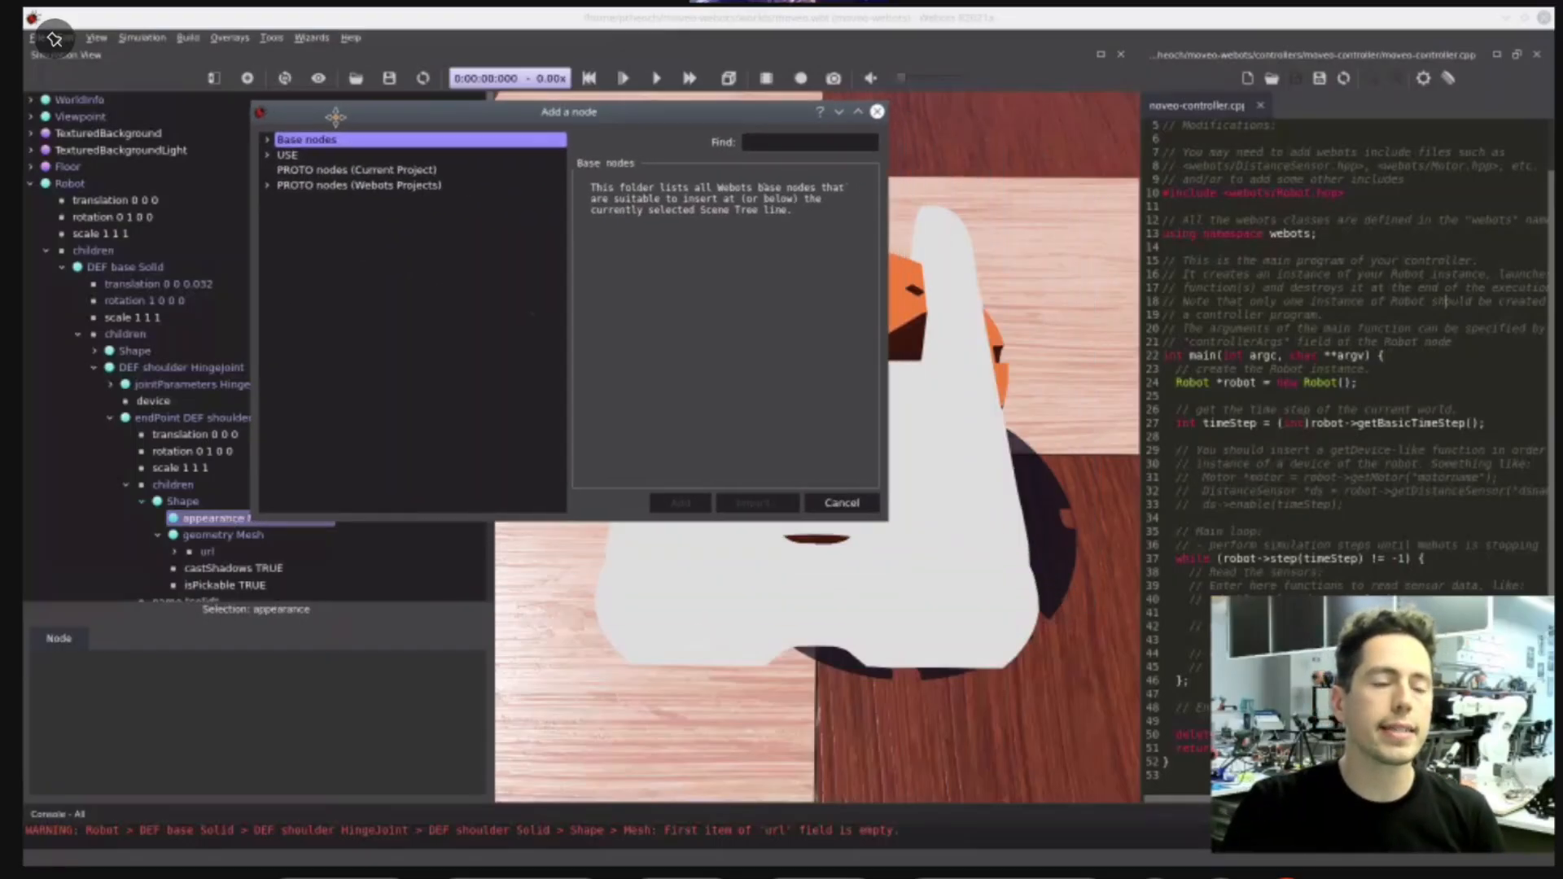
pyautogui.click(267, 140)
pyautogui.click(314, 173)
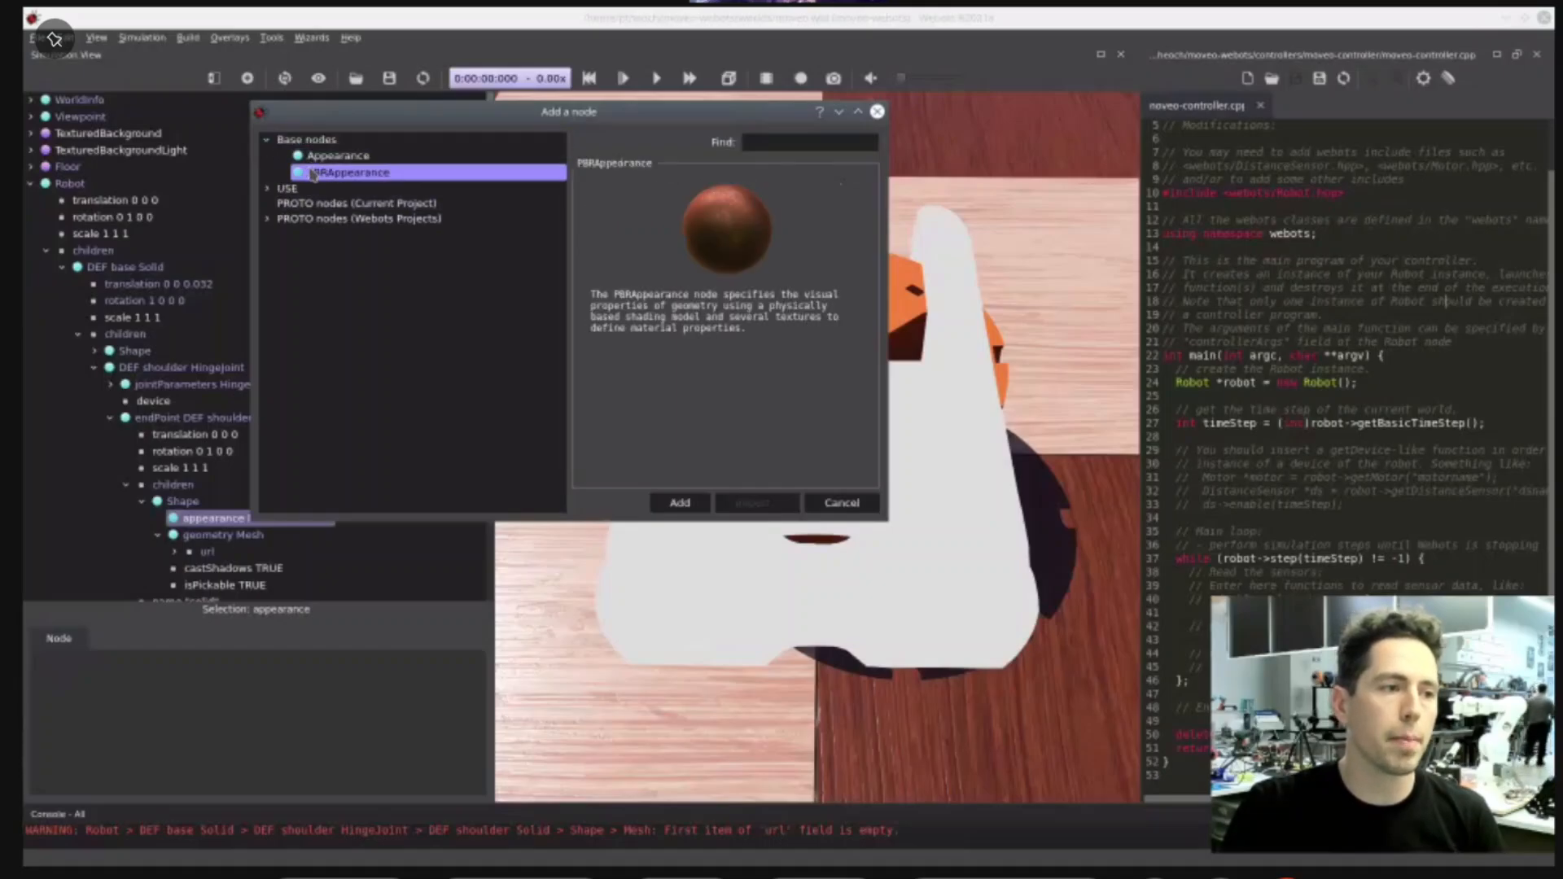
pyautogui.click(269, 189)
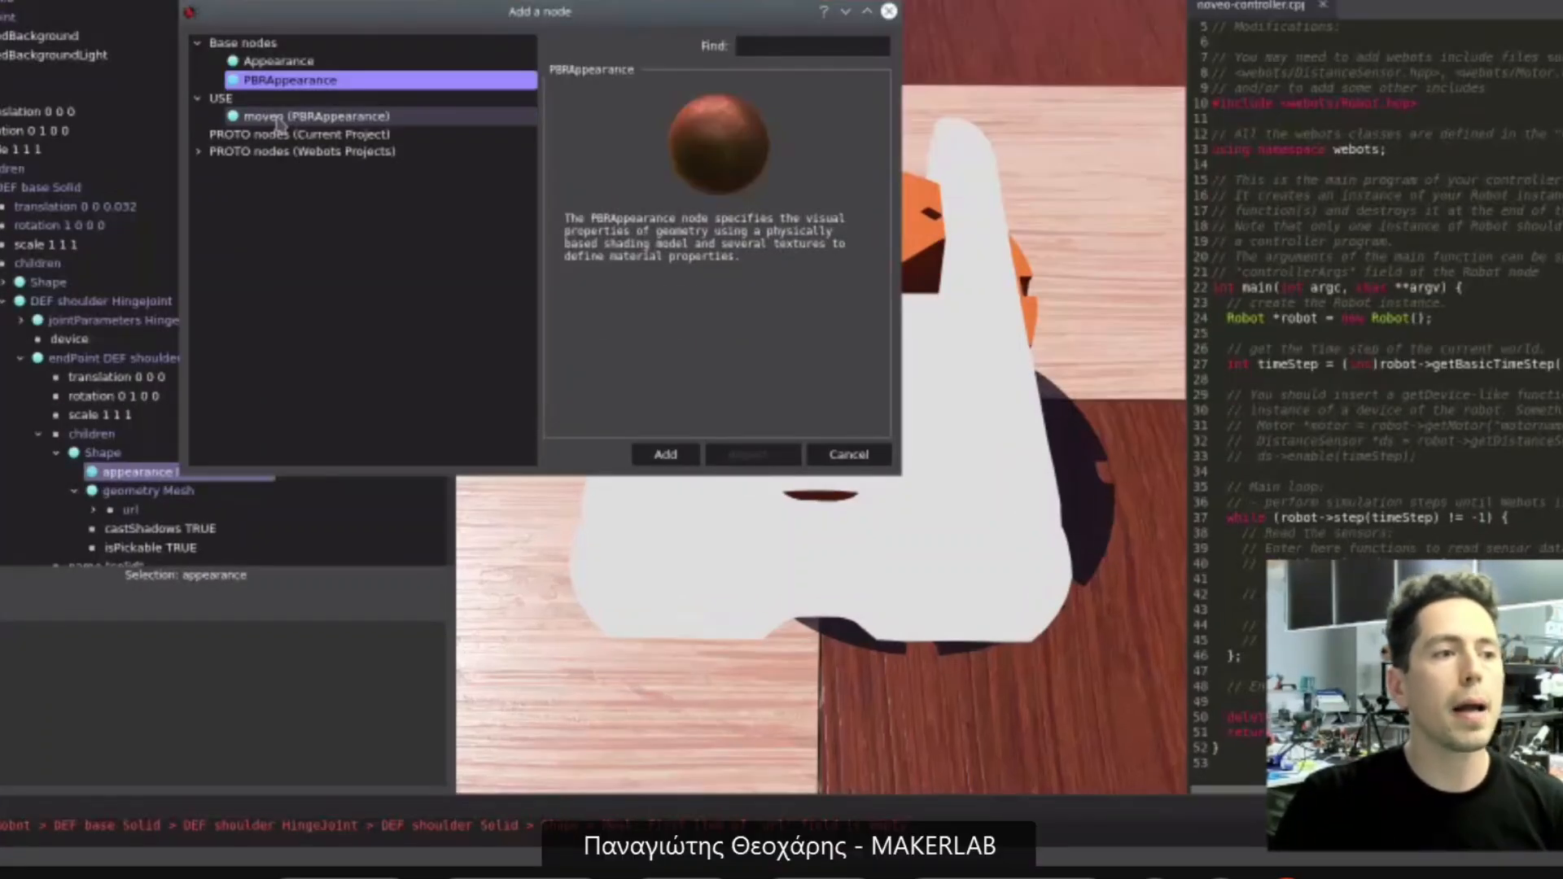
pyautogui.doubleClick(279, 120)
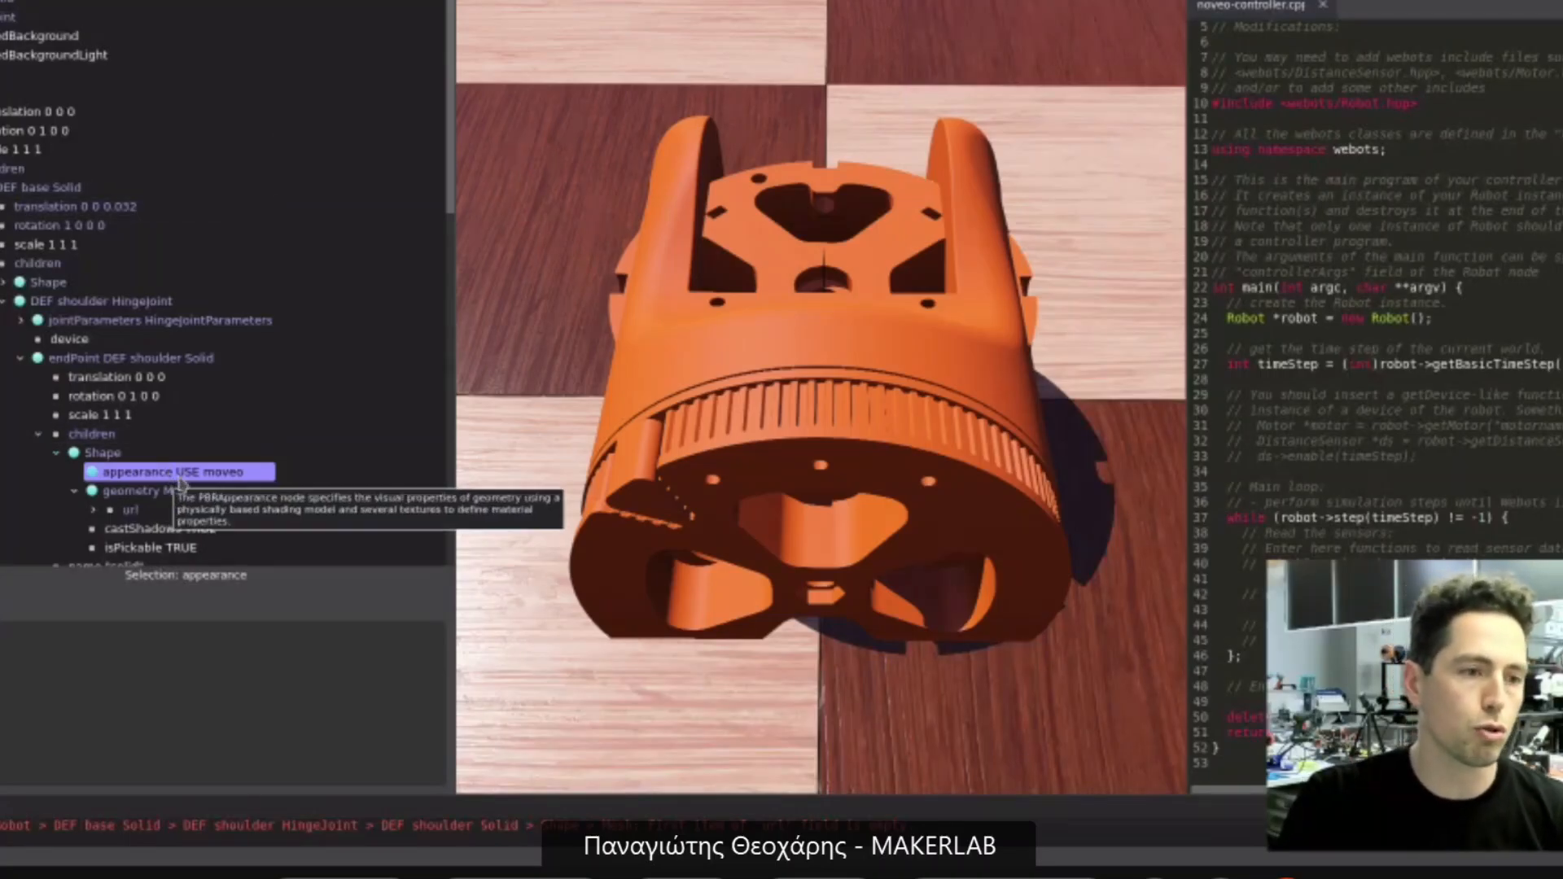
# - Set the rotation axis of the shoulder endPoint Solid to x 1, y 0, z 0
pyautogui.scroll(-3, 208, 460)
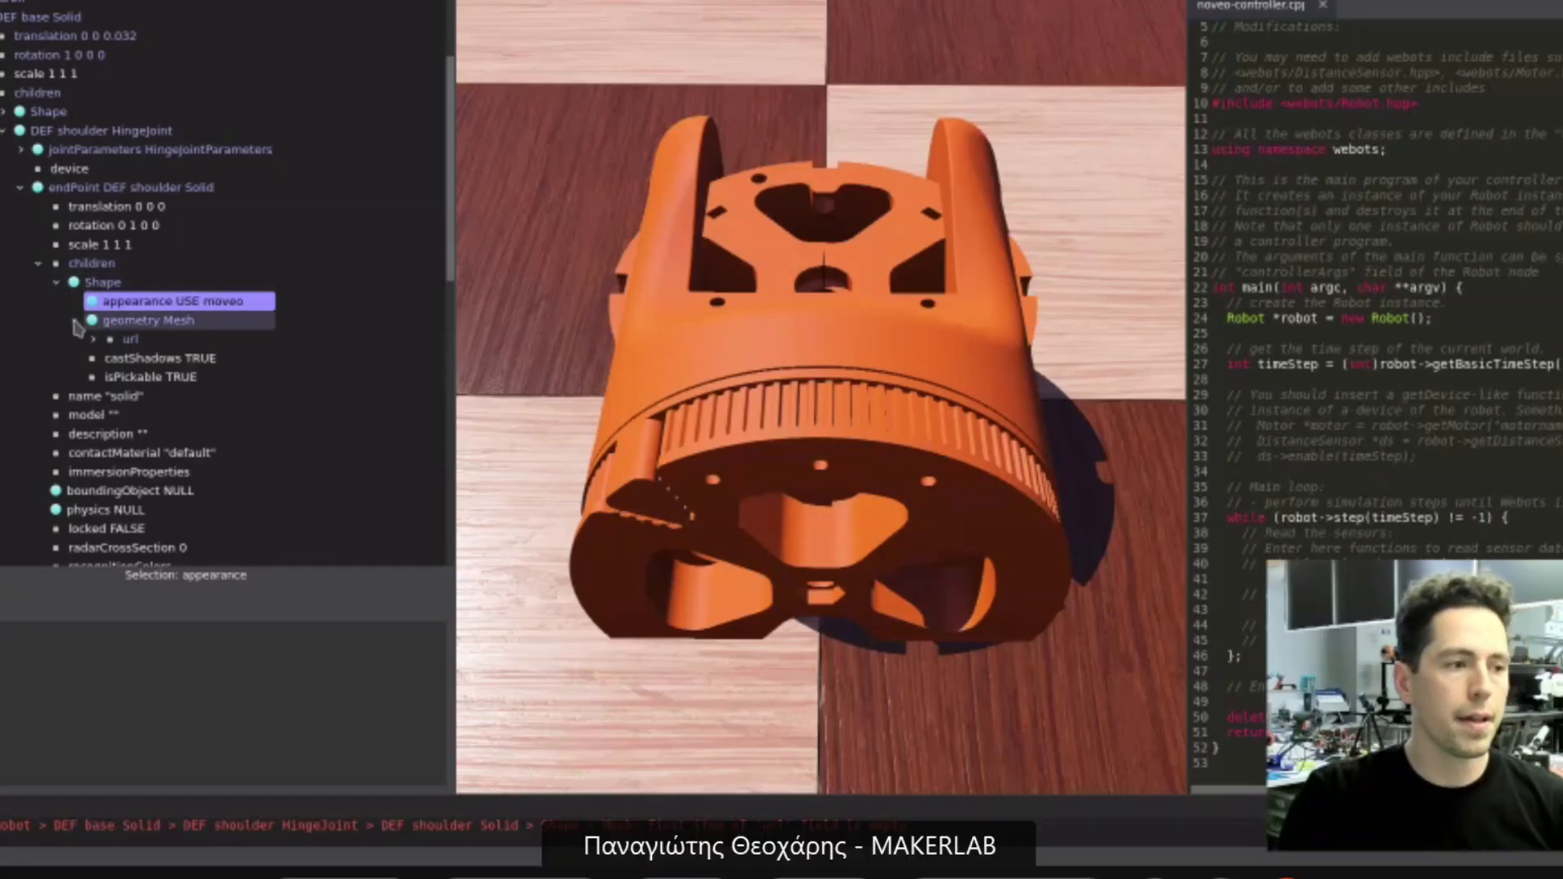
pyautogui.click(57, 283)
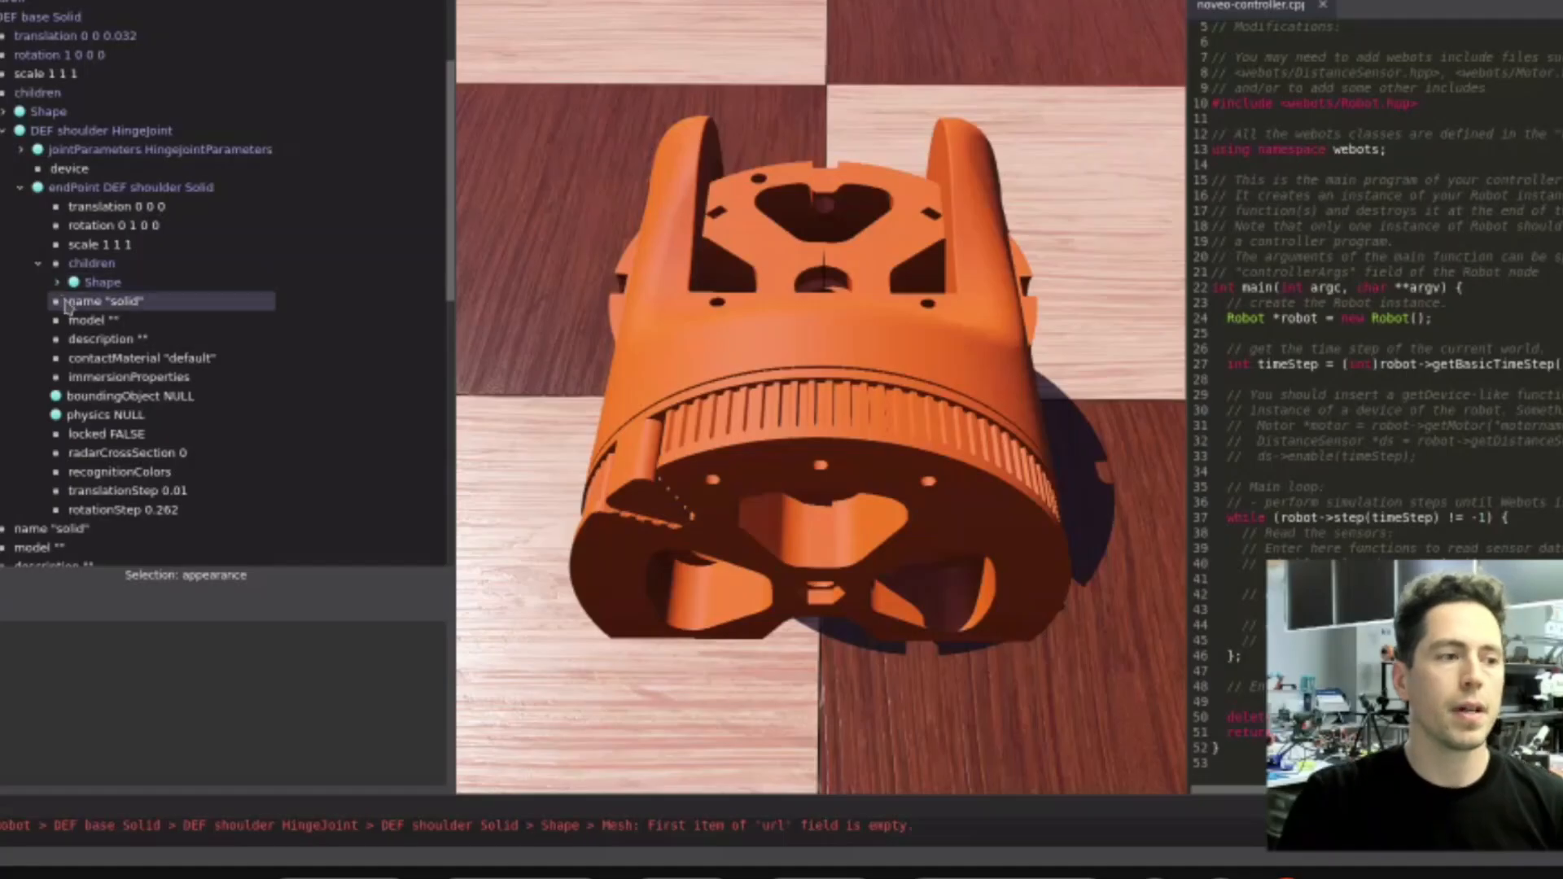
pyautogui.click(125, 210)
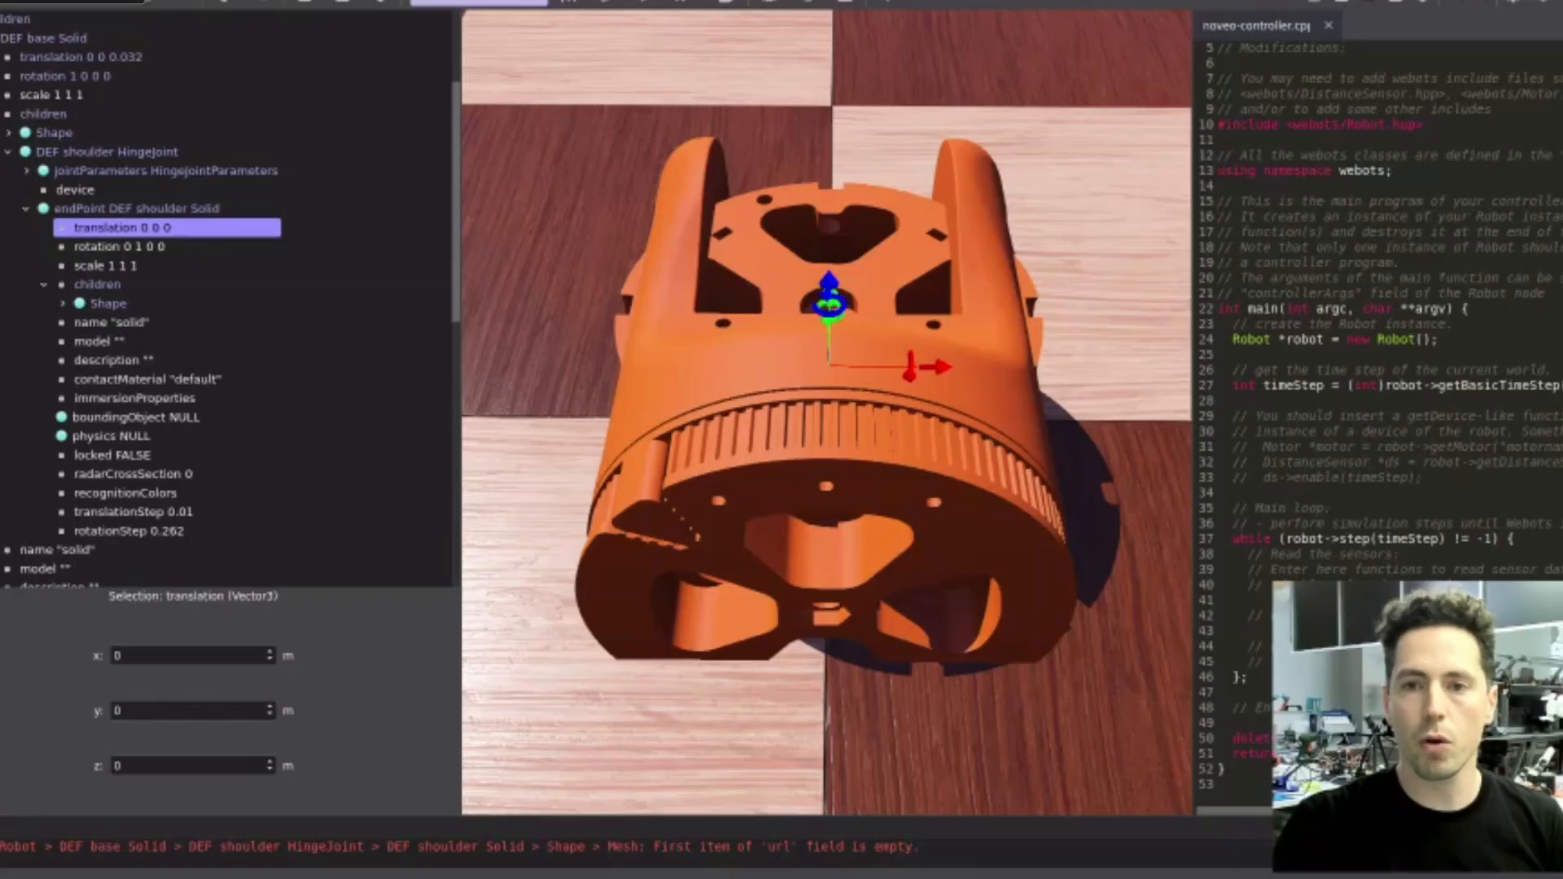
pyautogui.click(192, 655)
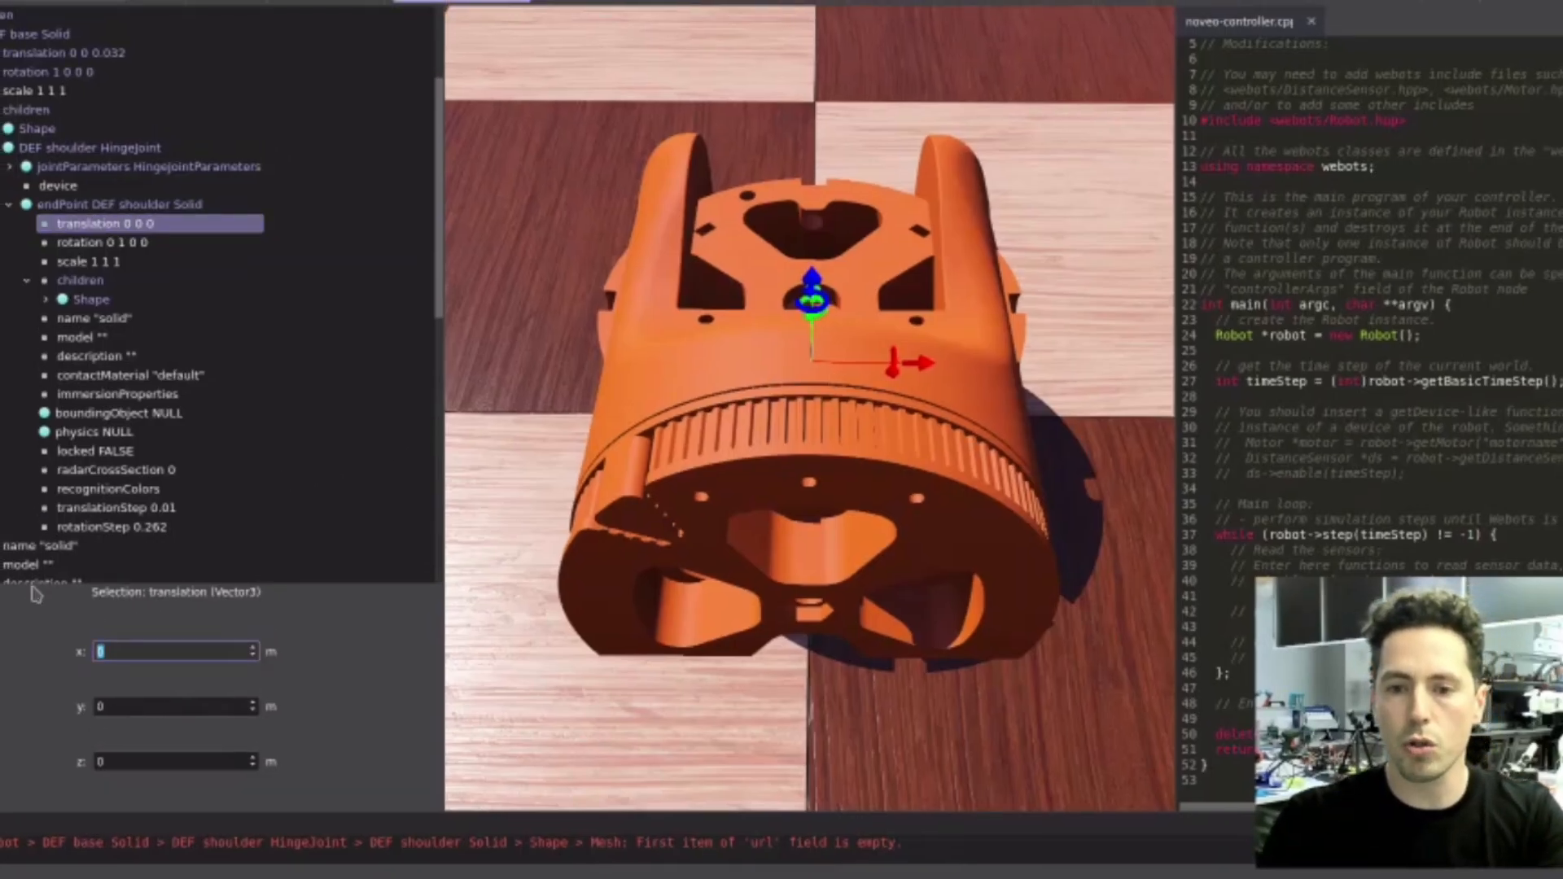
pyautogui.click(122, 242)
pyautogui.click(129, 655)
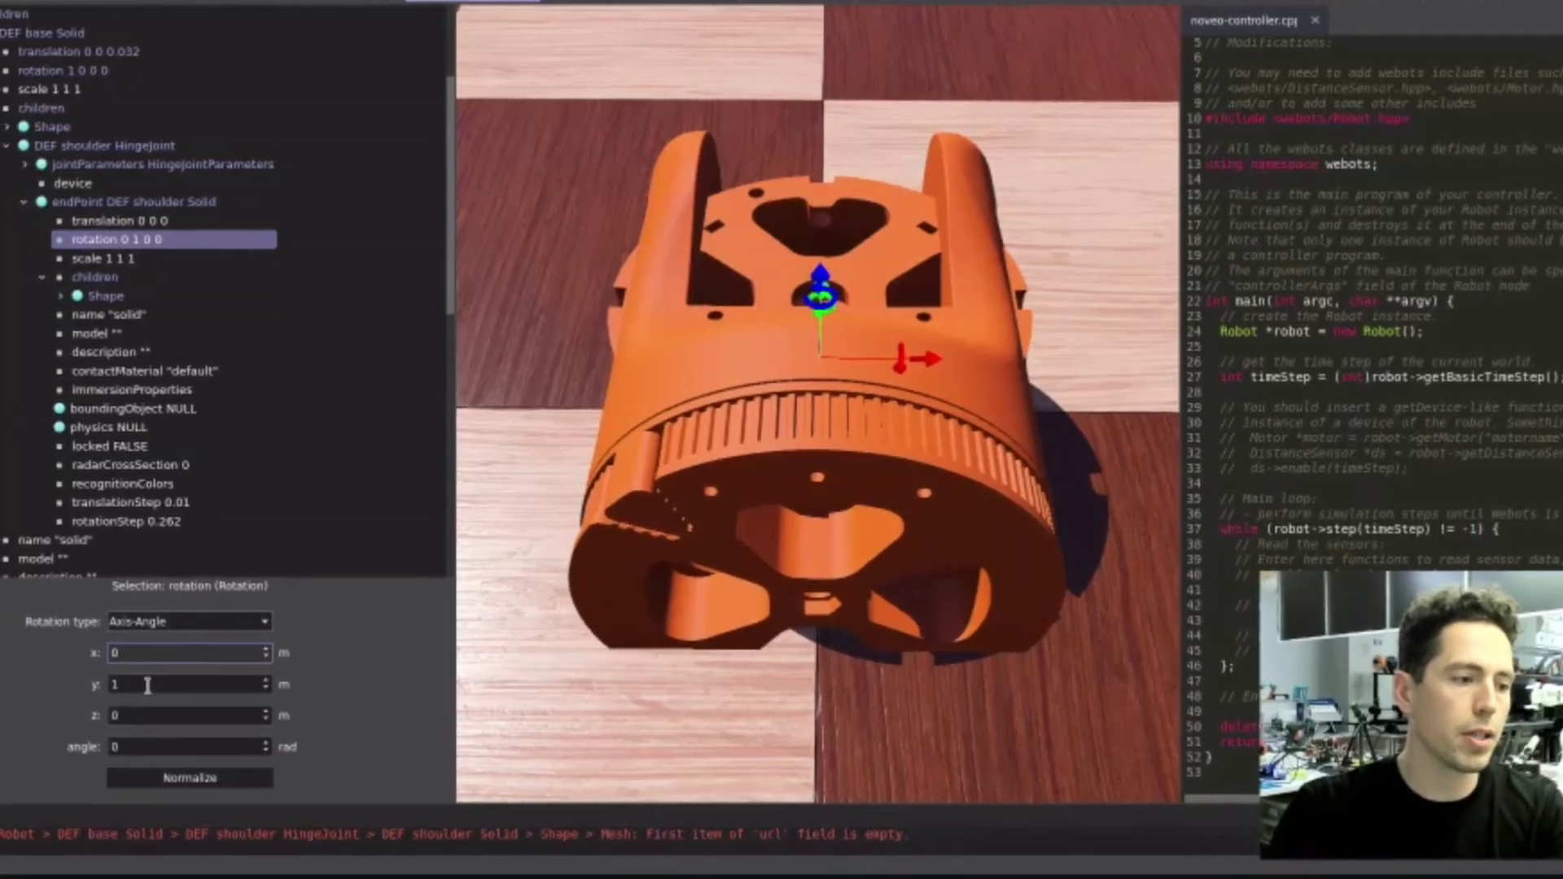
pyautogui.press('BackSpace')
pyautogui.write('1')
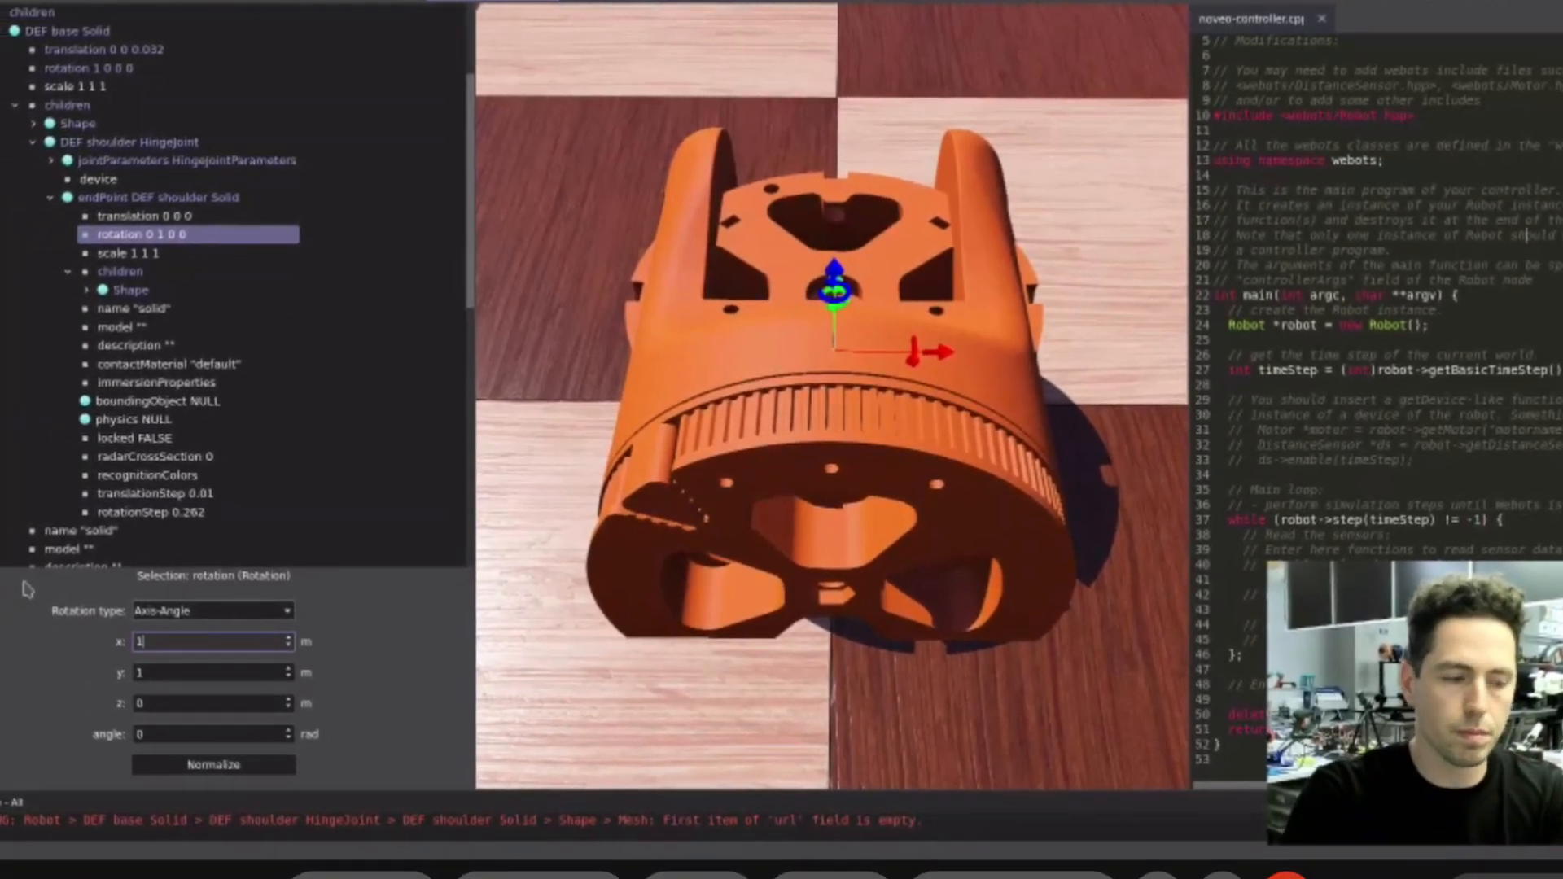
pyautogui.press('Tab')
pyautogui.write('0')
pyautogui.press('Tab')
pyautogui.press('Tab')
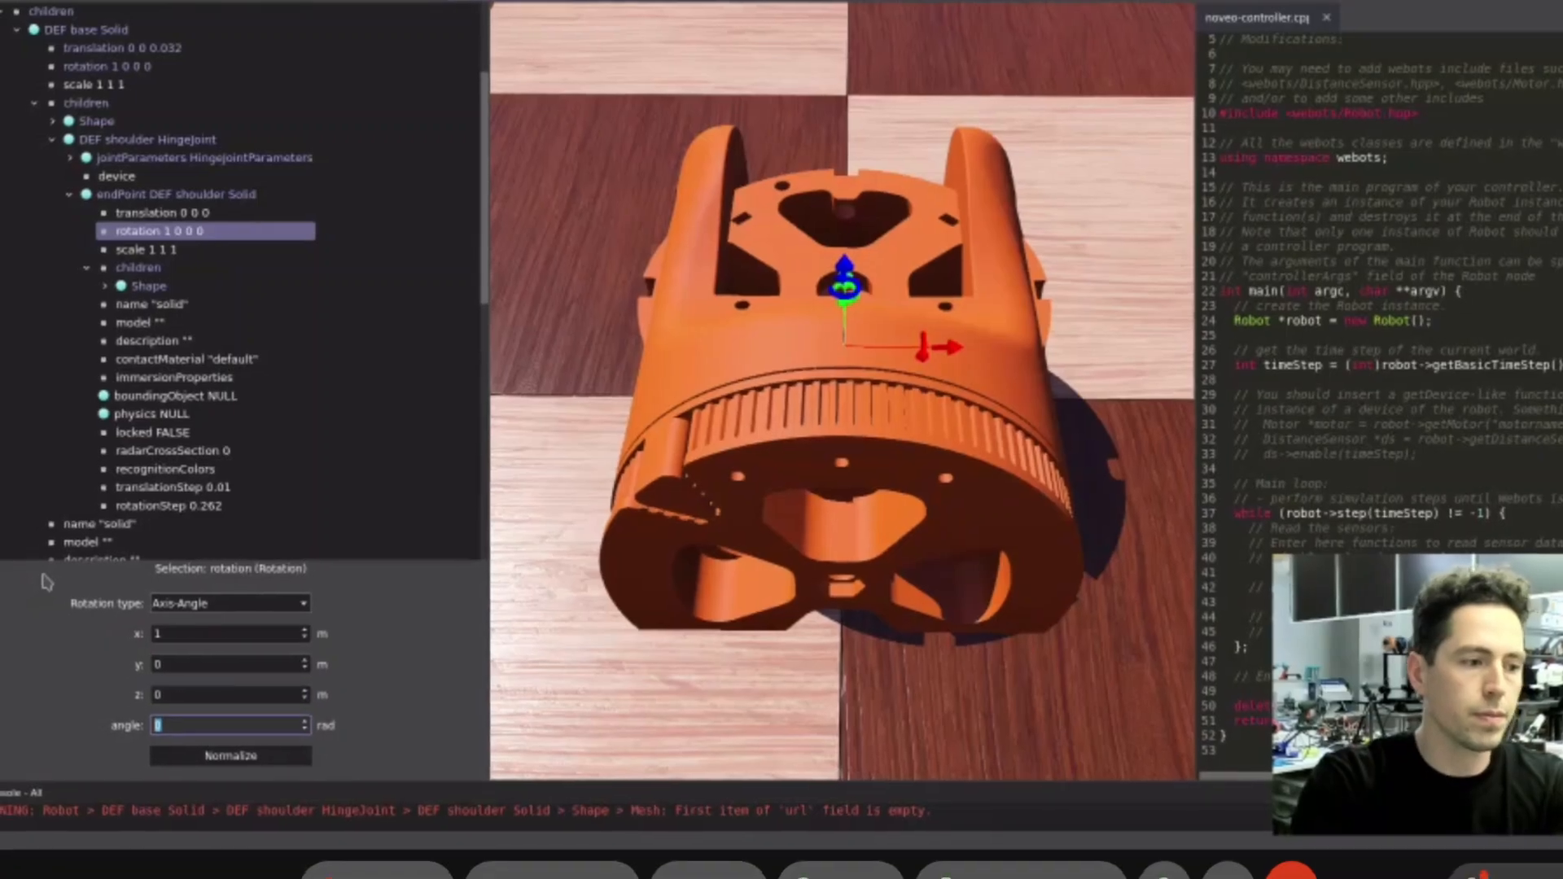
# - Set the shoulder Solid's rotation angle to 1.5708 rad
pyautogui.write('0.6545')
pyautogui.press('Return')
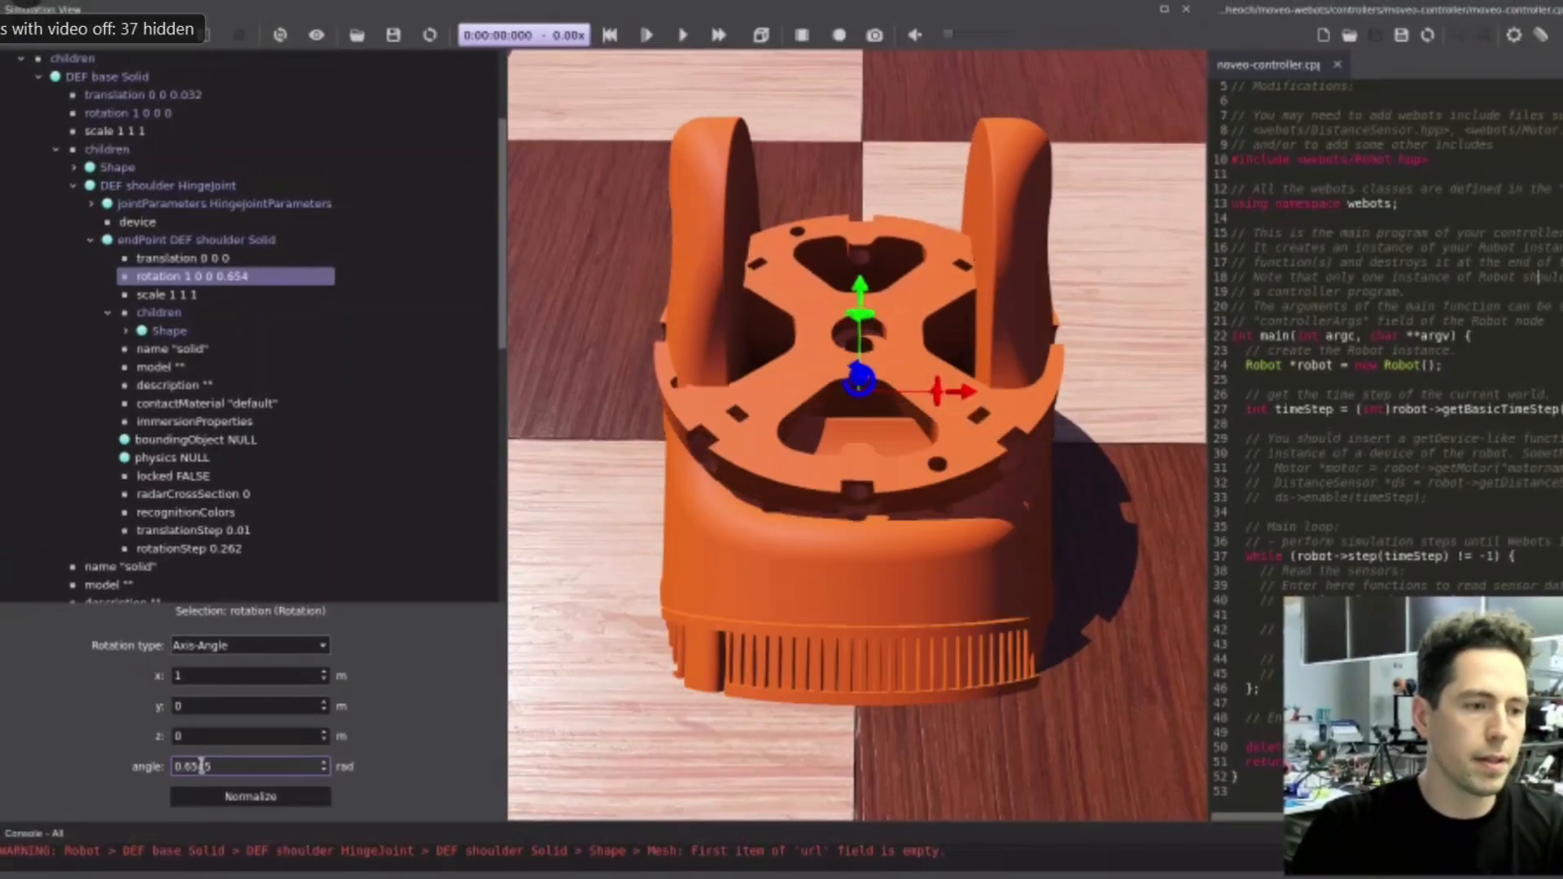
pyautogui.scroll(3, 201, 766)
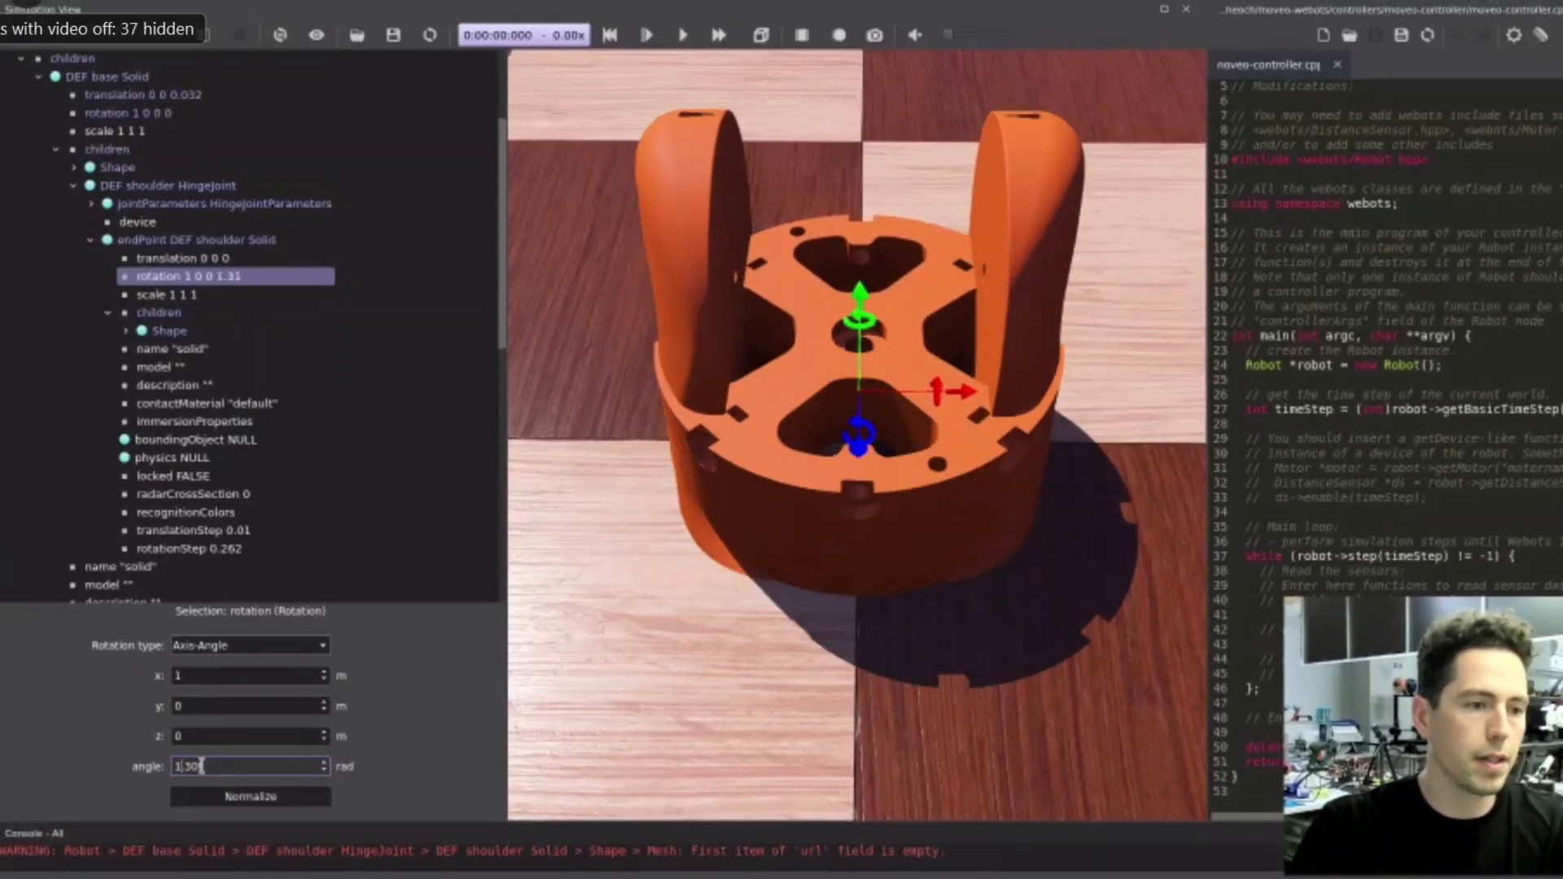
pyautogui.scroll(1, 200, 766)
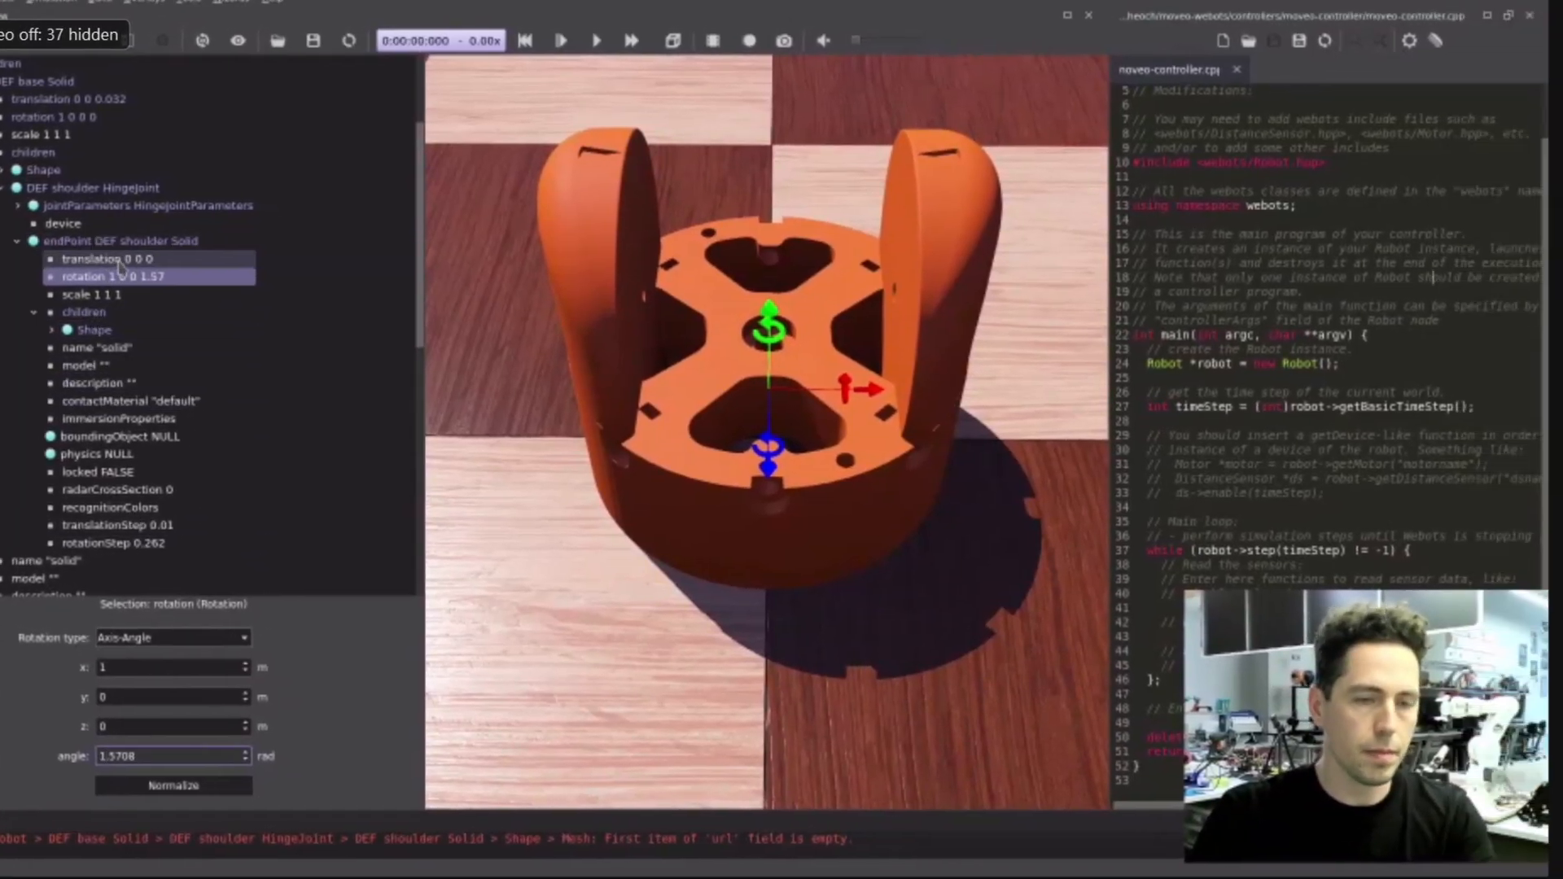
# - Set the shoulder Solid's translation to x 0, y 0, z 0.145 m
pyautogui.click(120, 261)
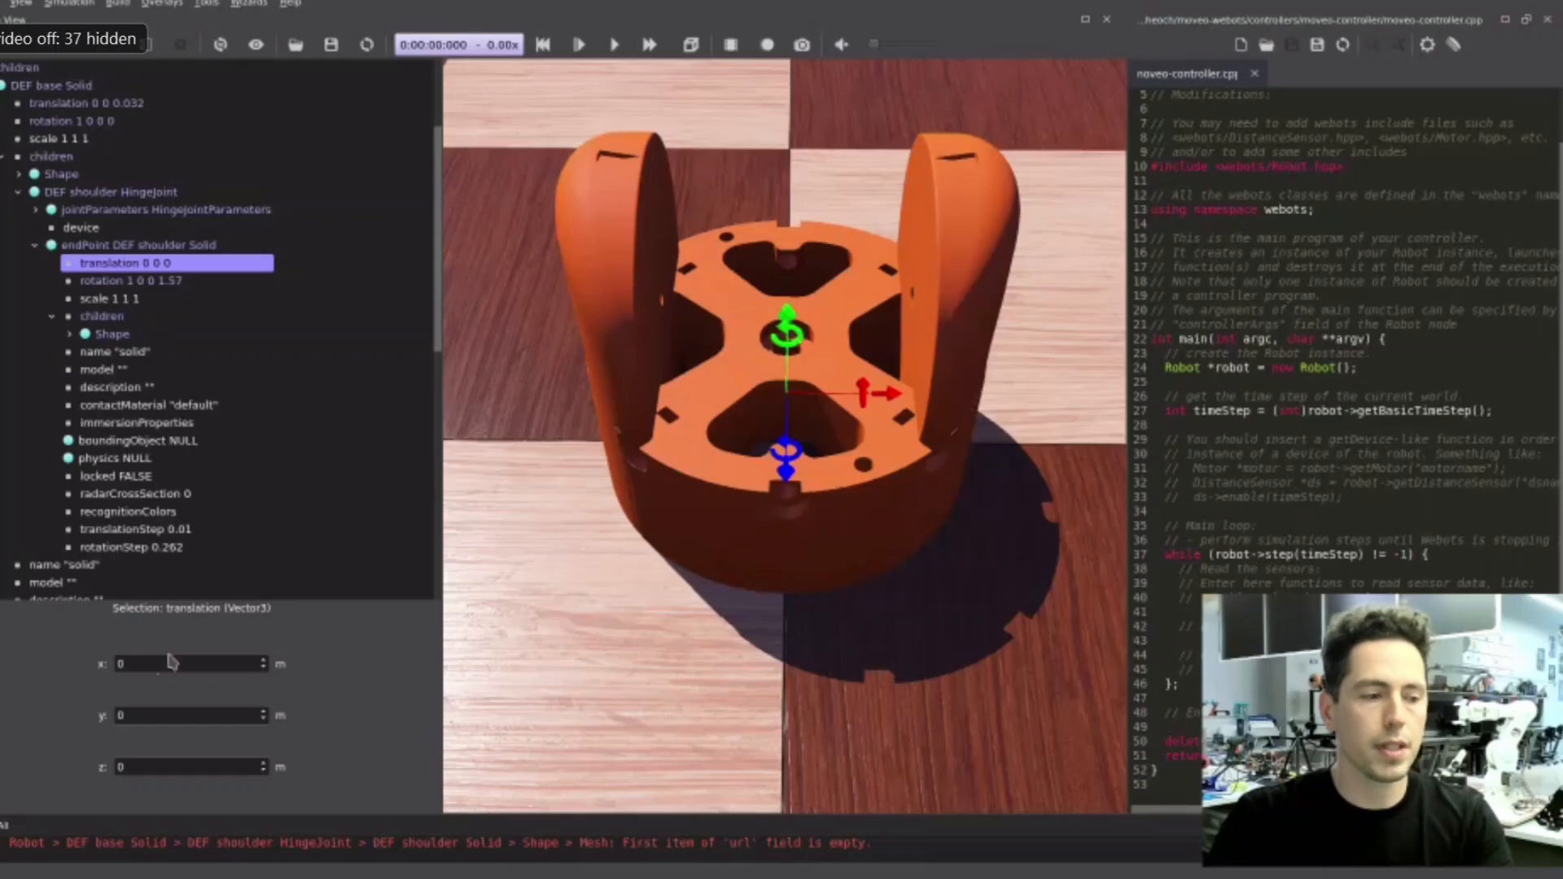
pyautogui.click(124, 661)
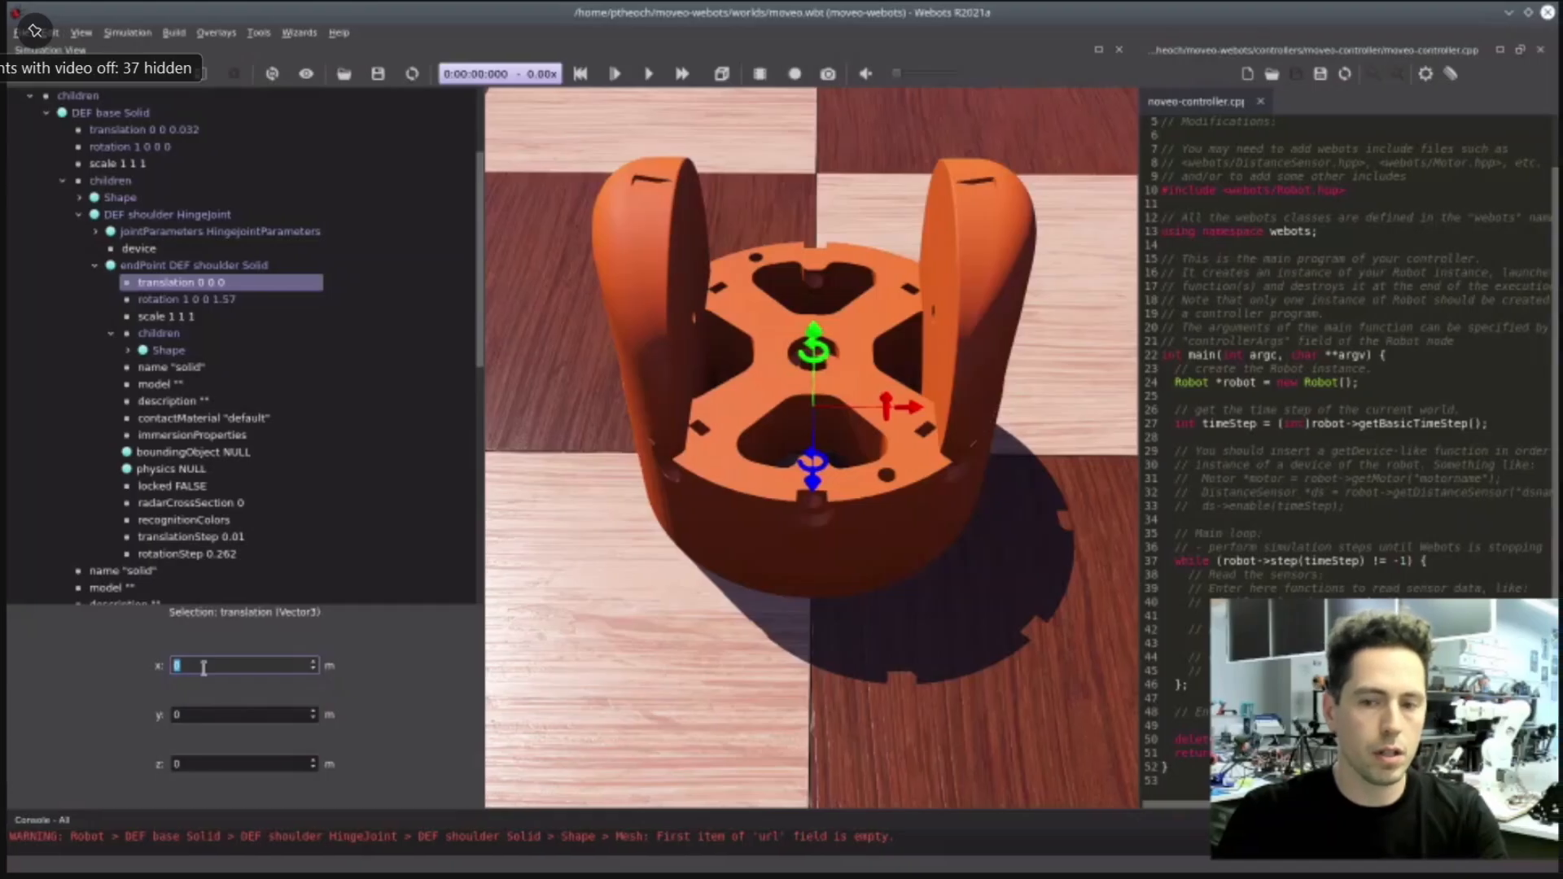
pyautogui.click(227, 762)
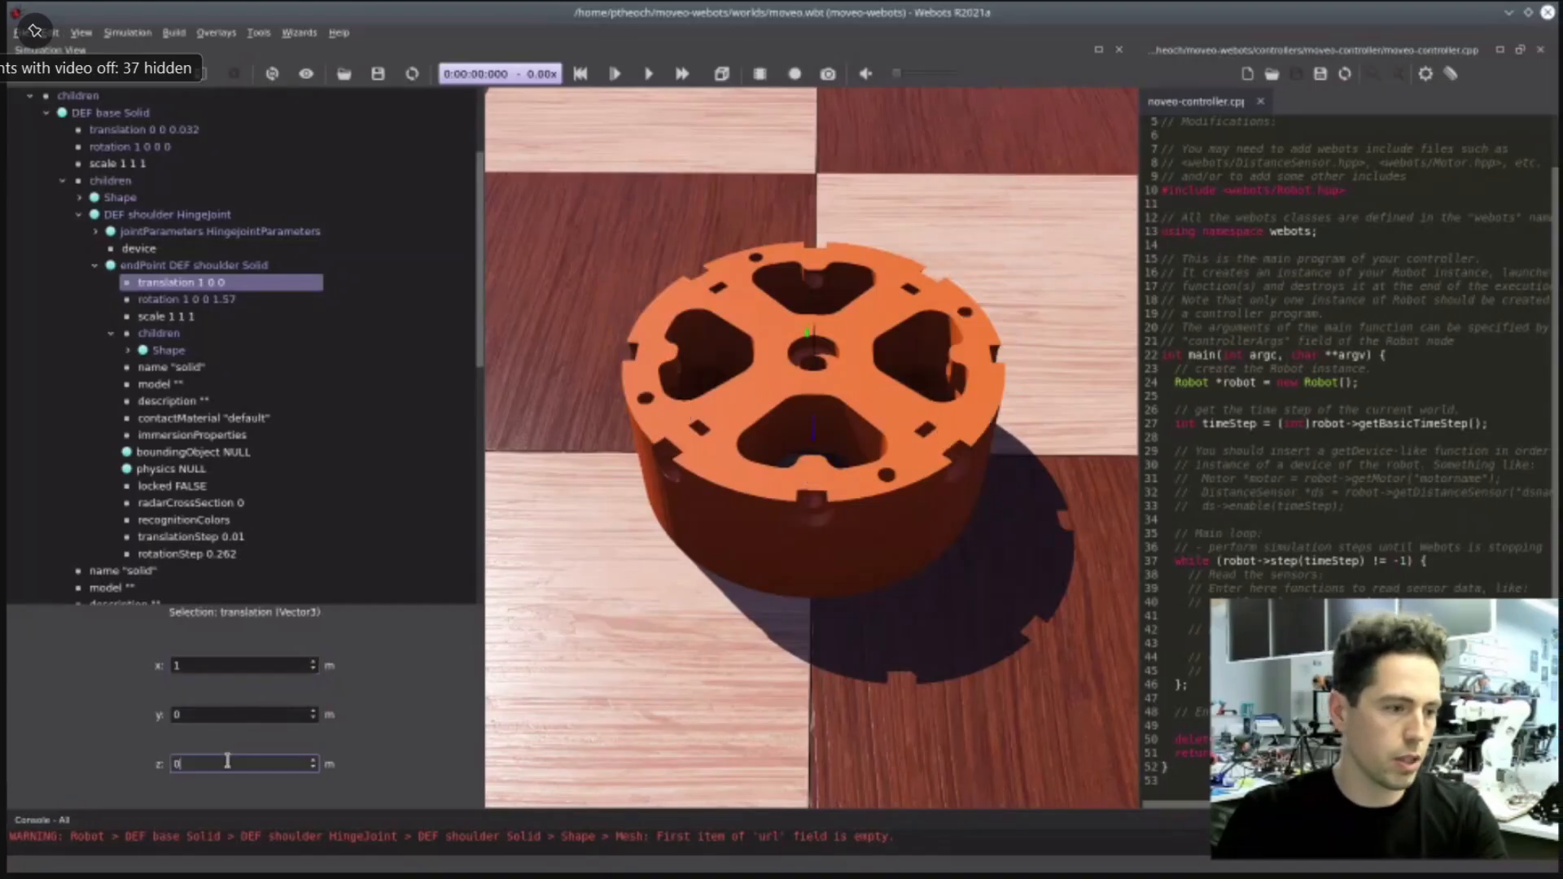
pyautogui.moveTo(203, 666); pyautogui.dragTo(95, 610)
pyautogui.write('0')
pyautogui.moveTo(202, 764); pyautogui.dragTo(149, 746)
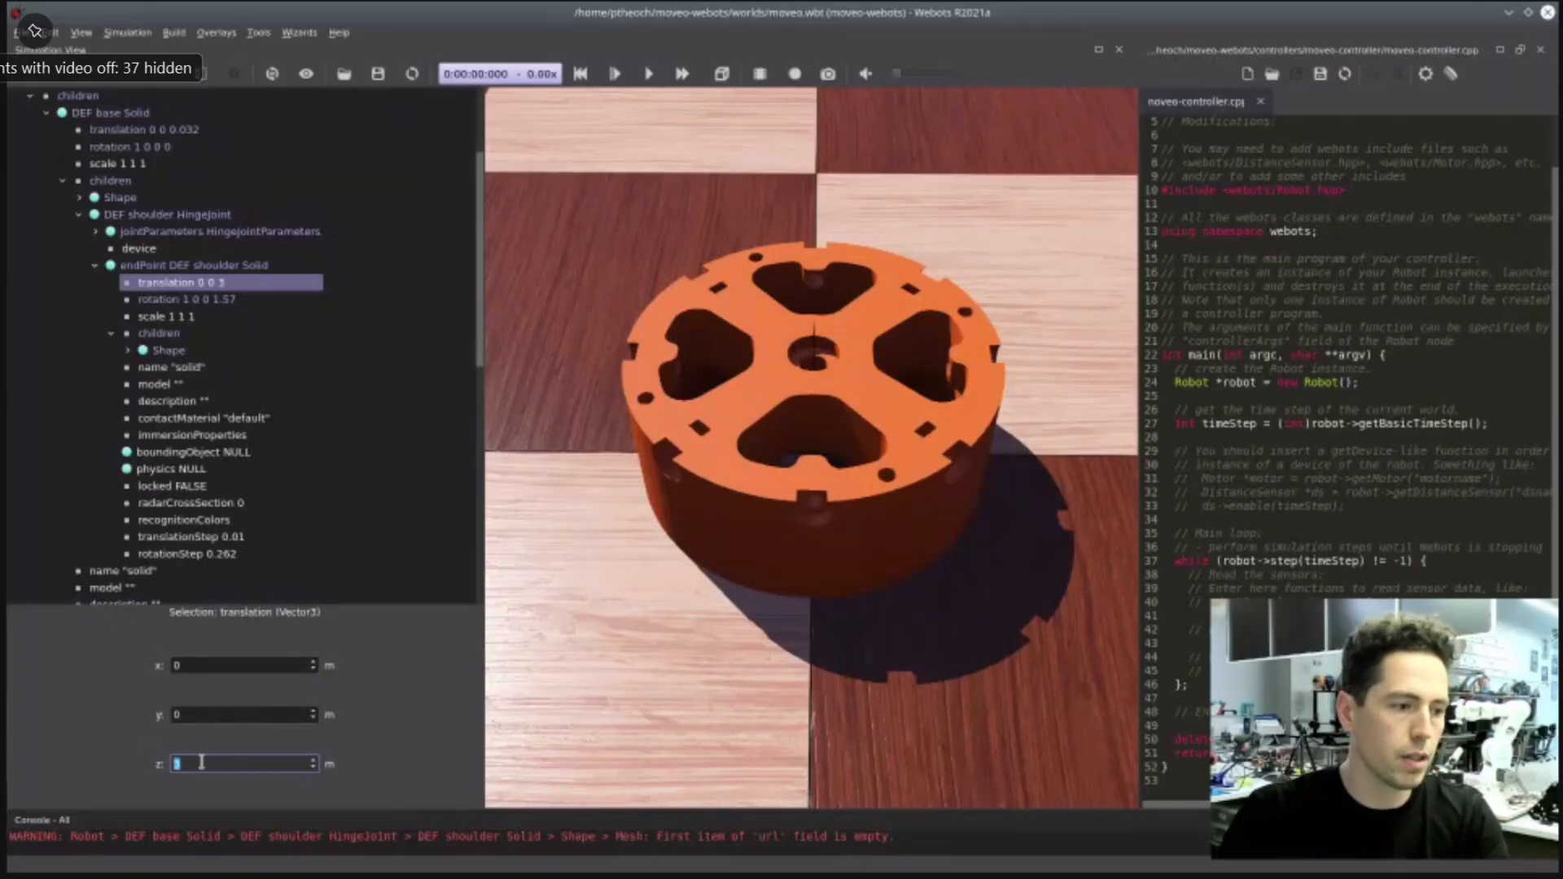
pyautogui.write('0.14')
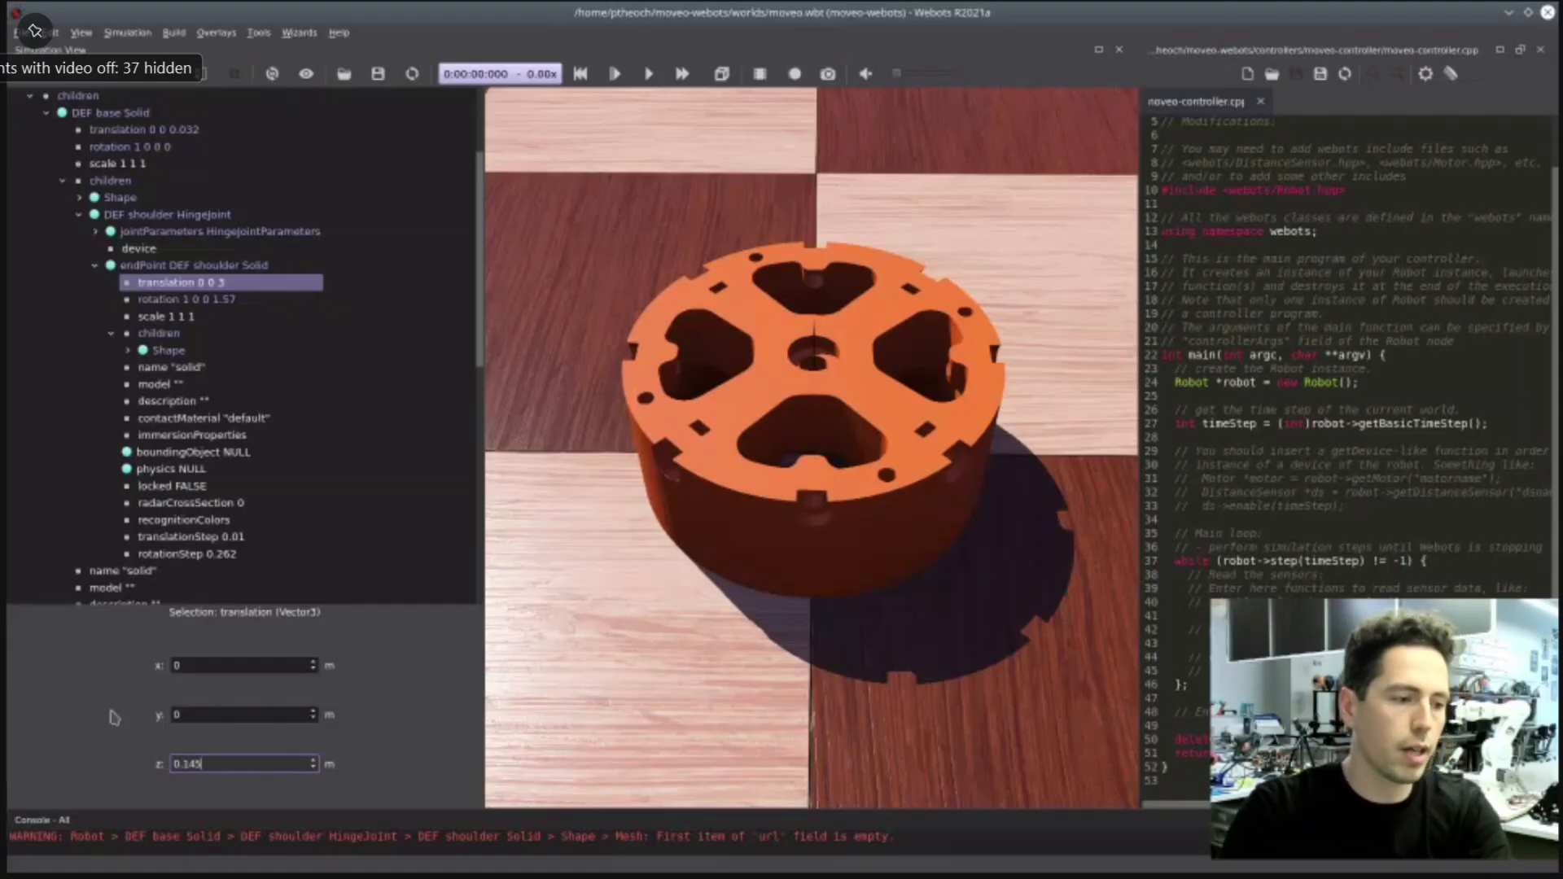
pyautogui.write('5')
pyautogui.press('Return')
pyautogui.scroll(-5, 713, 627)
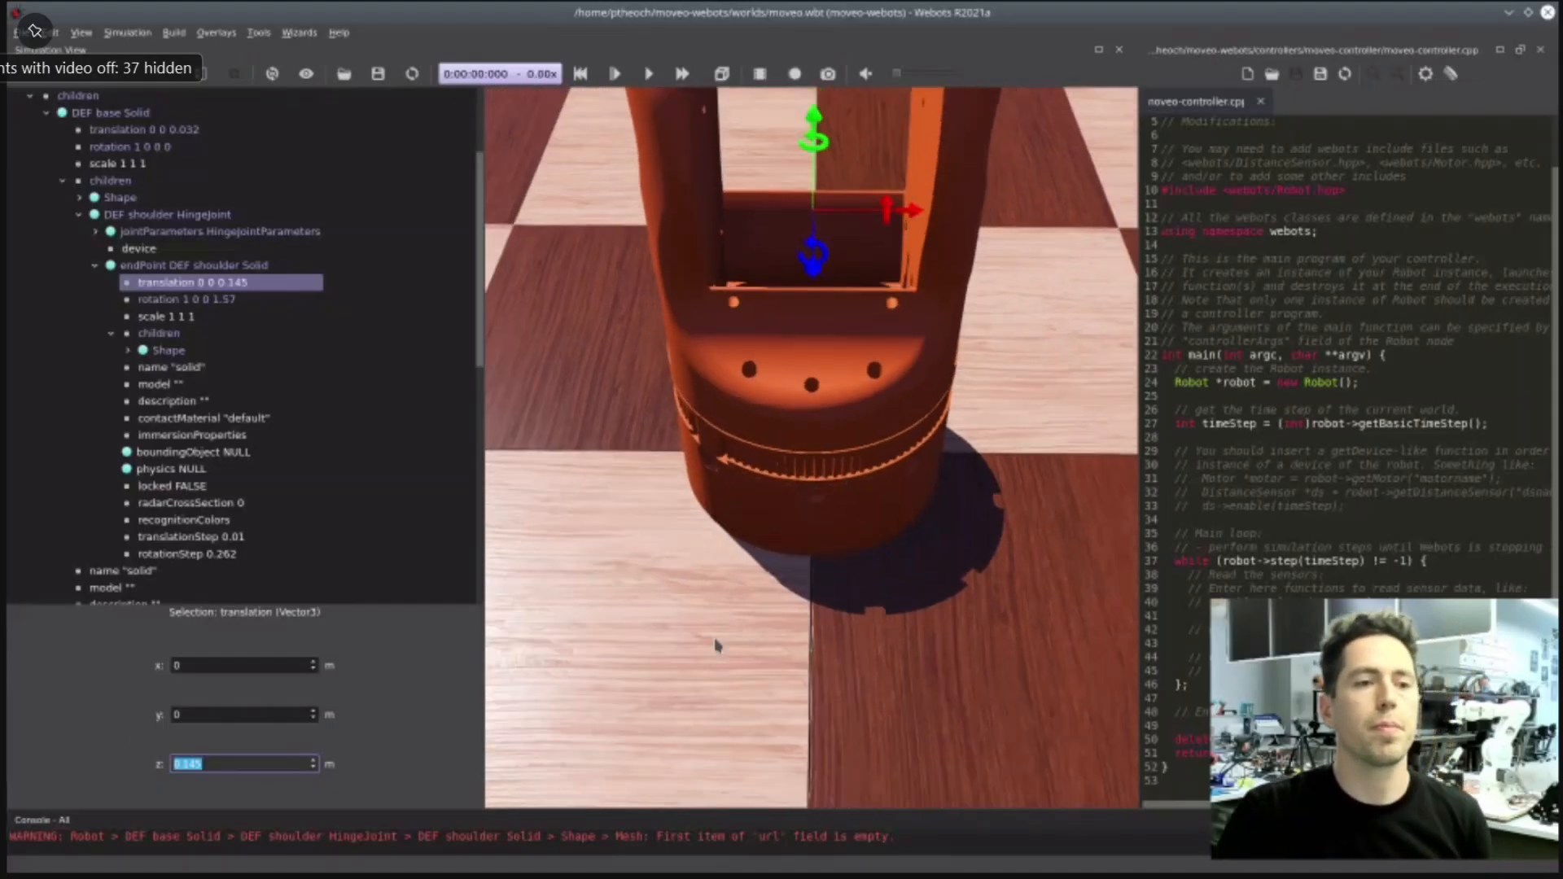
# - Save the moveo world file and reload the world
pyautogui.scroll(1, 853, 605)
pyautogui.moveTo(853, 605)
pyautogui.mouseDown()
pyautogui.moveTo(851, 531)
pyautogui.moveTo(852, 578)
pyautogui.mouseUp()
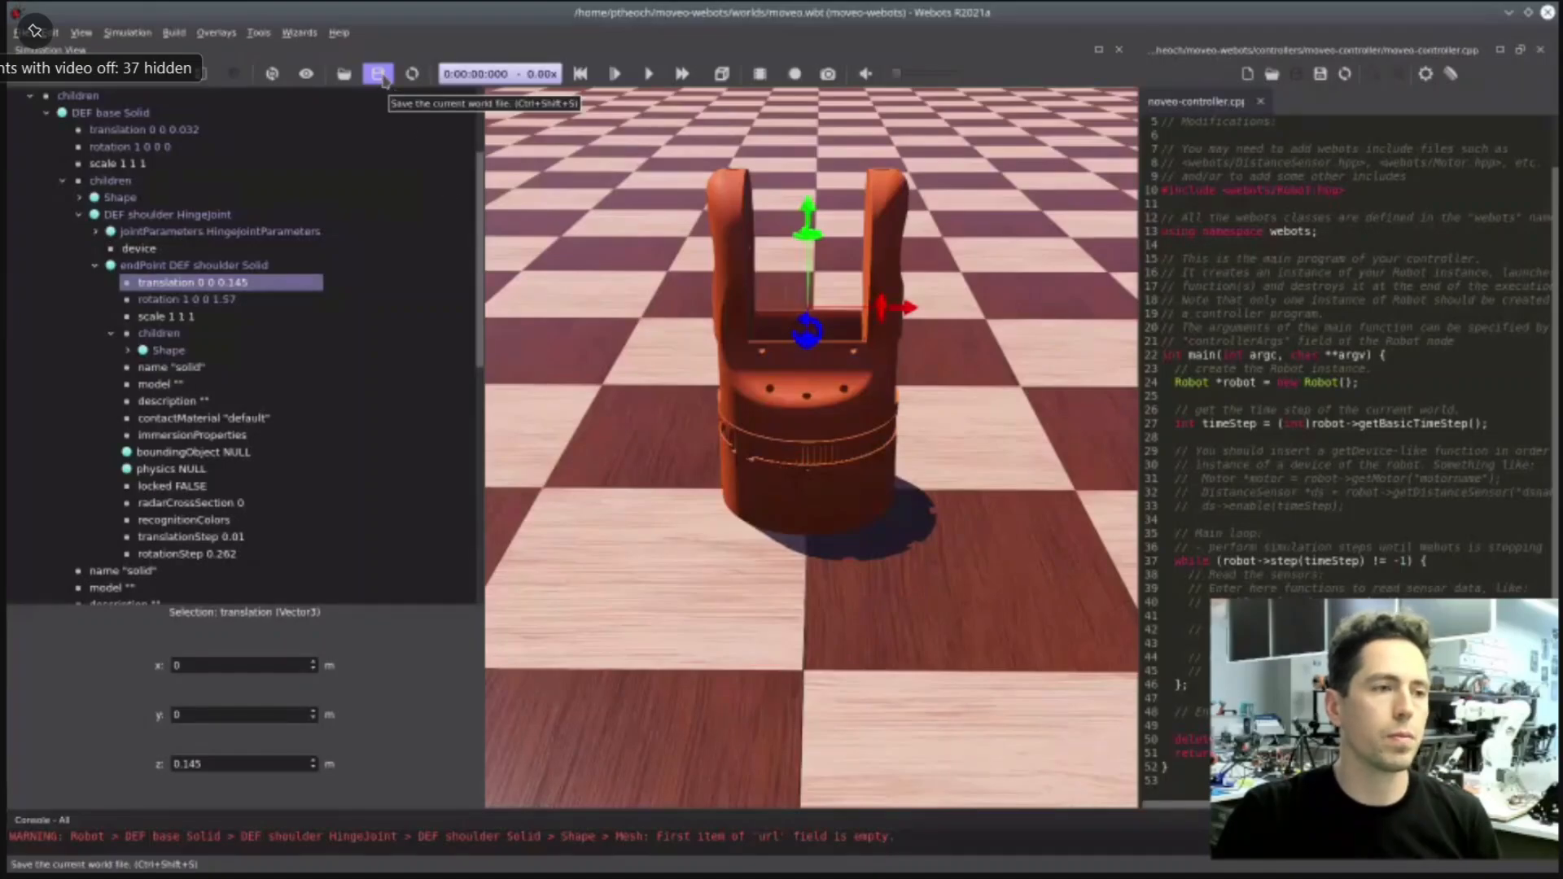
pyautogui.click(379, 75)
pyautogui.click(410, 74)
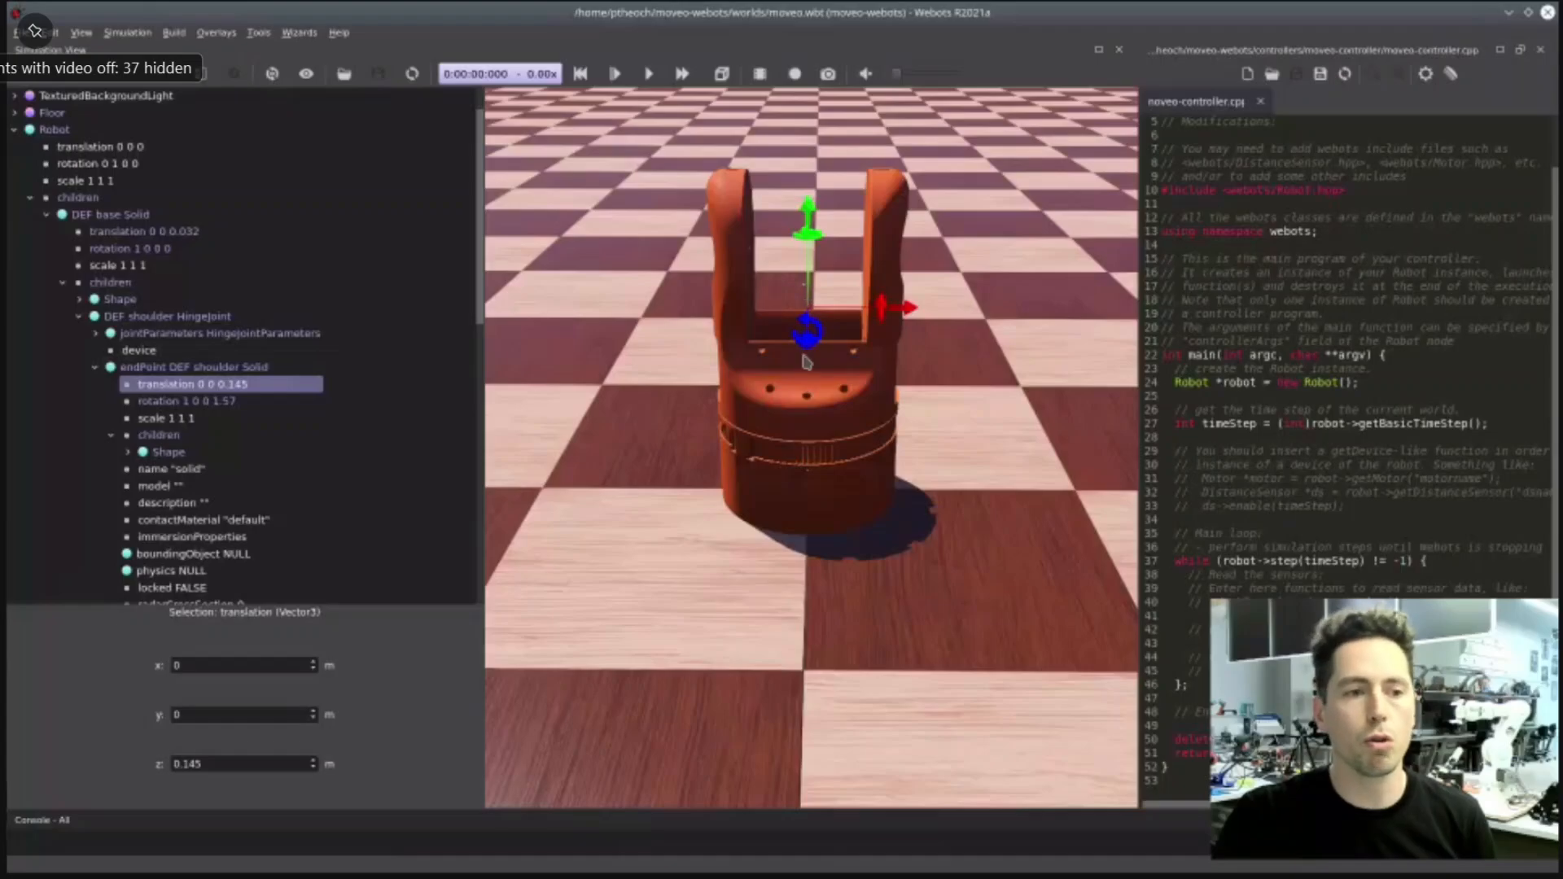
pyautogui.moveTo(803, 362)
pyautogui.mouseDown()
pyautogui.moveTo(798, 382)
pyautogui.moveTo(788, 375)
pyautogui.moveTo(810, 371)
pyautogui.mouseUp()
pyautogui.click(850, 586)
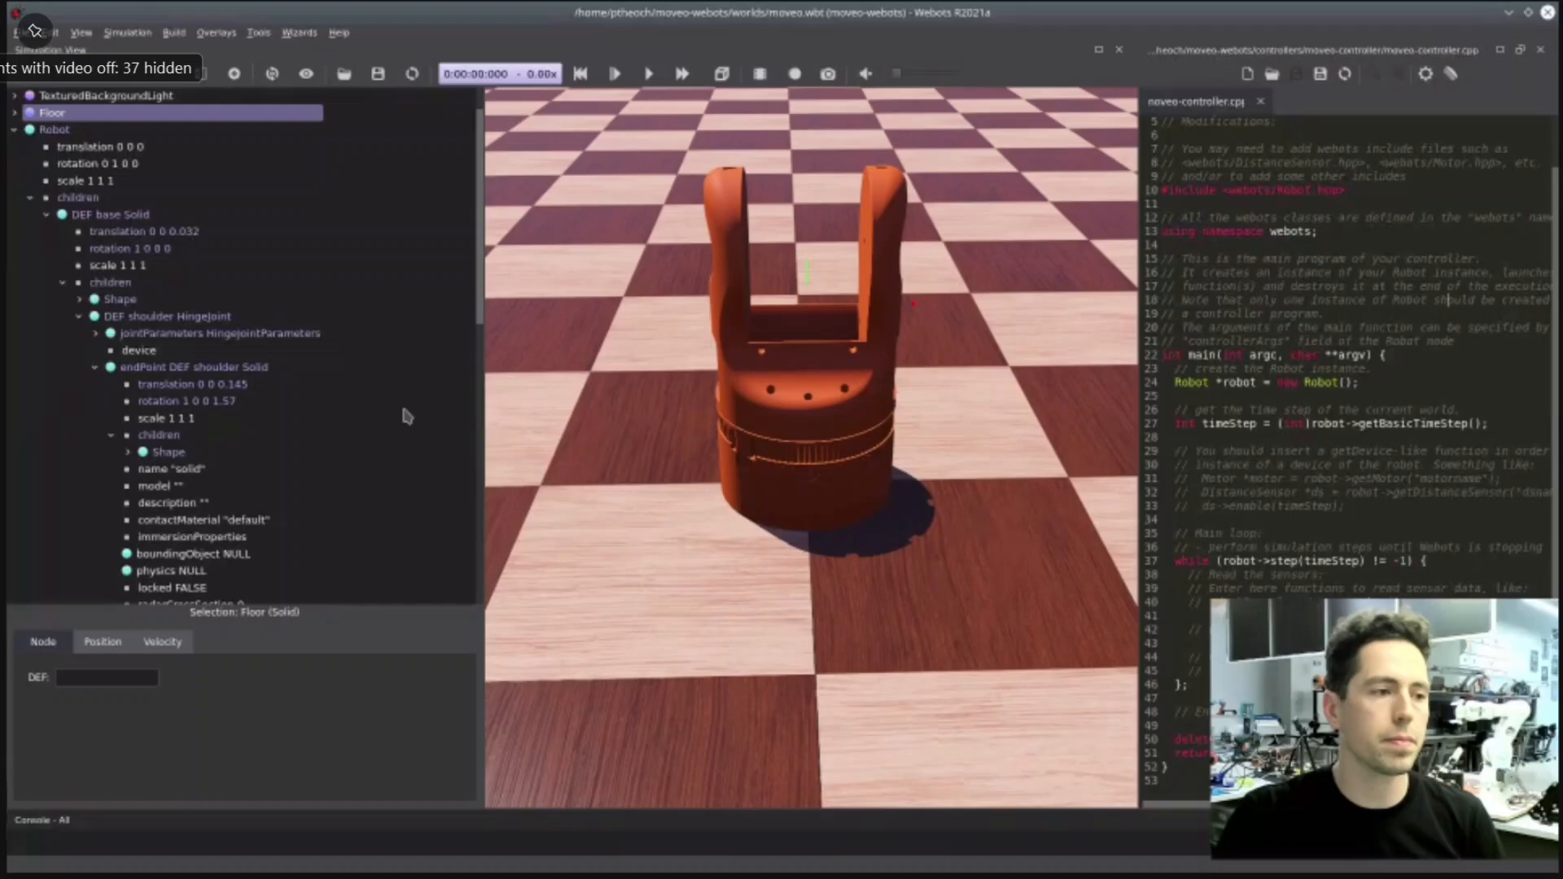
# - Add a Transform base node as the boundingObject of the shoulder Solid
pyautogui.click(96, 369)
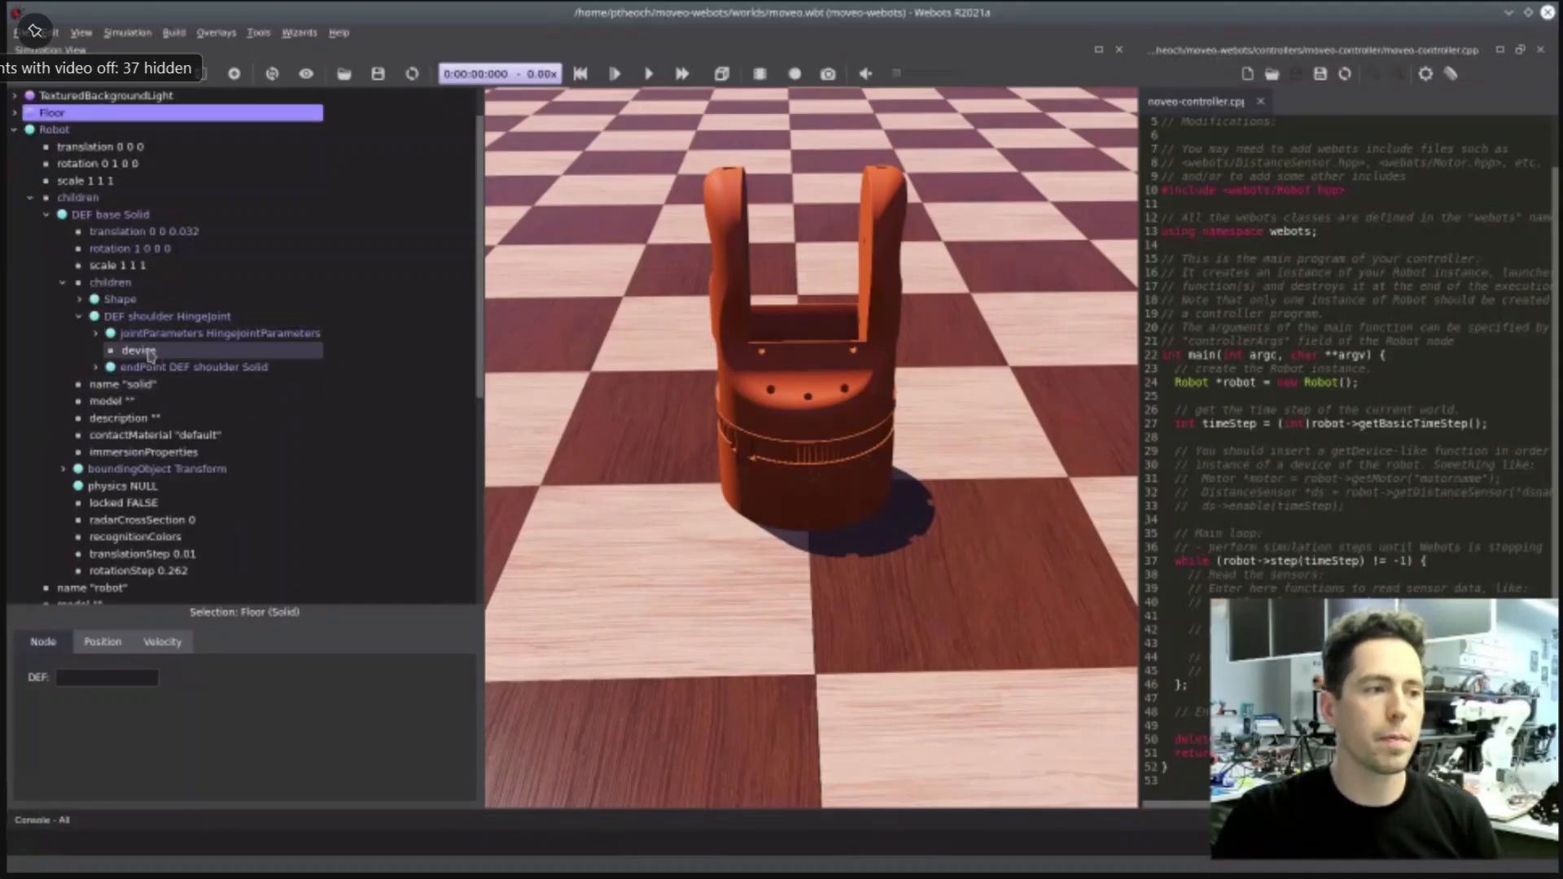
pyautogui.click(96, 368)
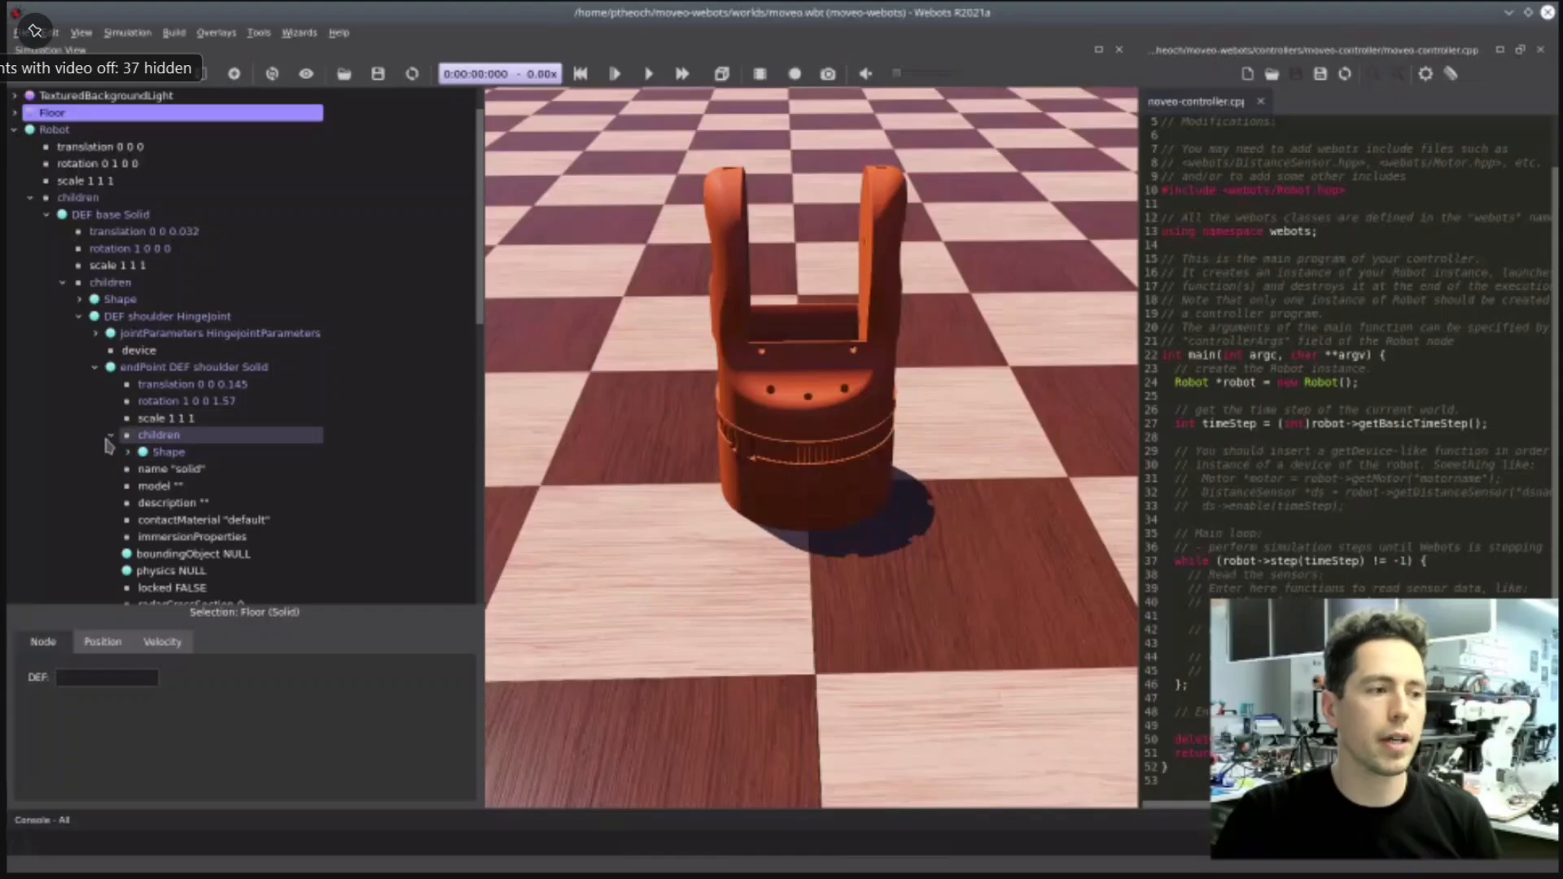
pyautogui.scroll(-3, 187, 456)
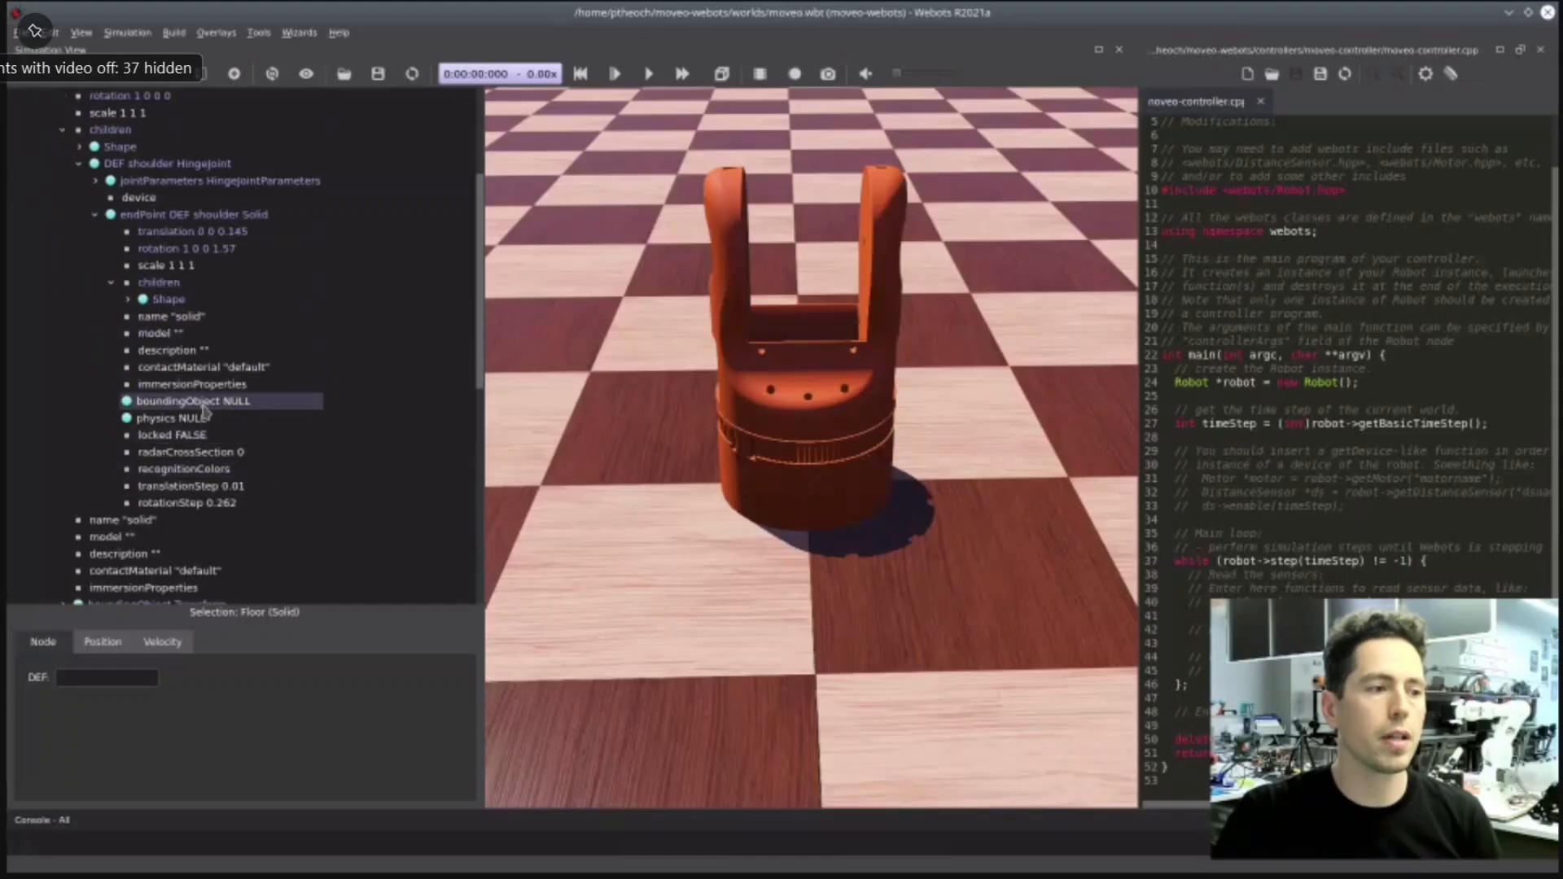
pyautogui.doubleClick(230, 402)
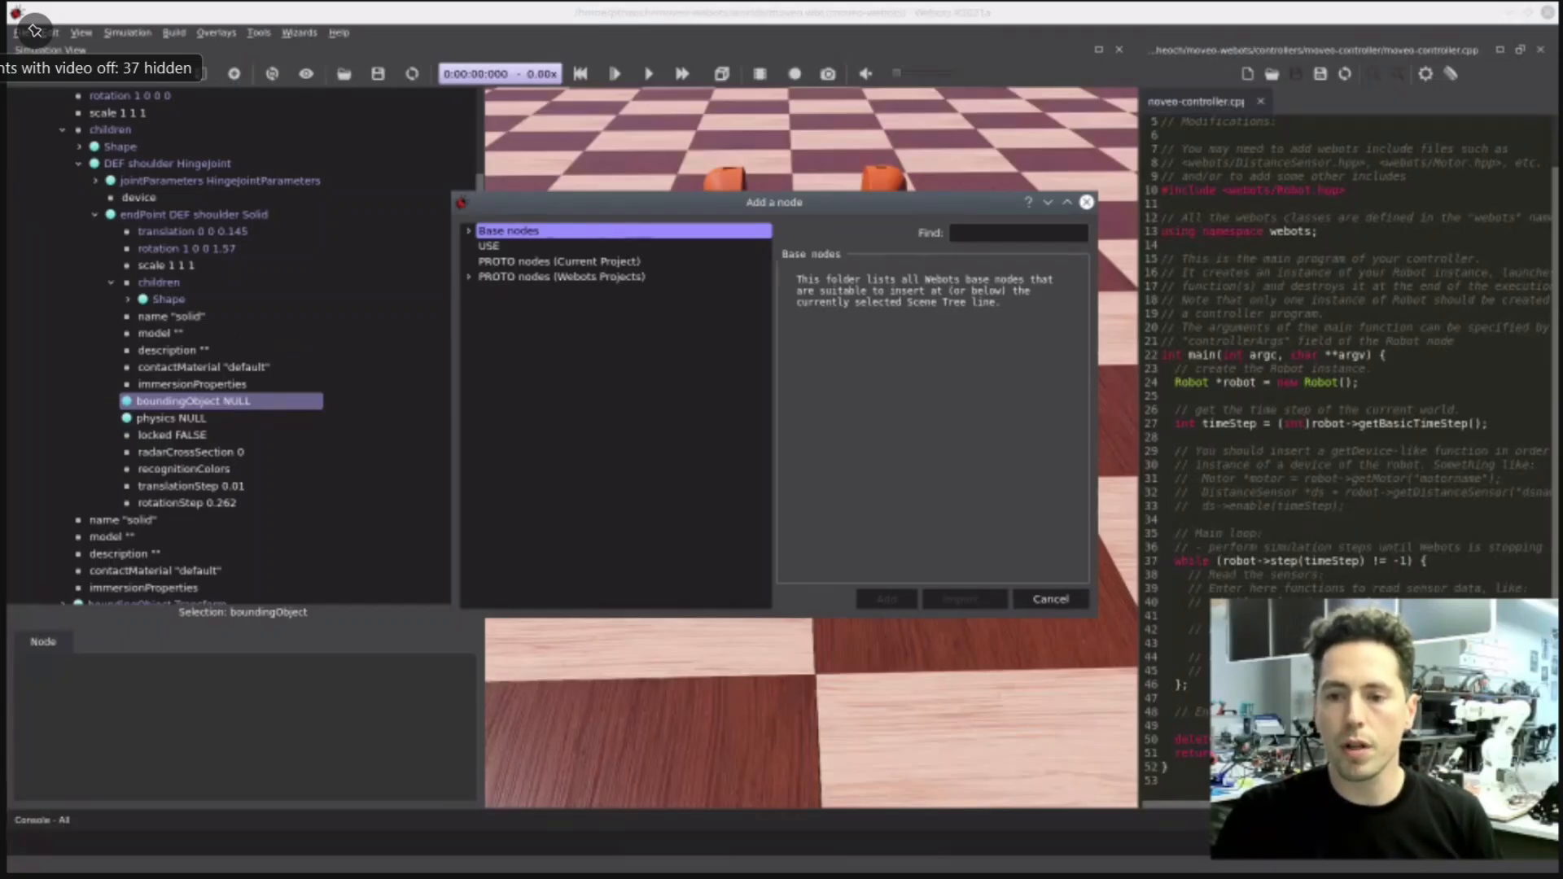
pyautogui.click(469, 232)
pyautogui.doubleClick(538, 416)
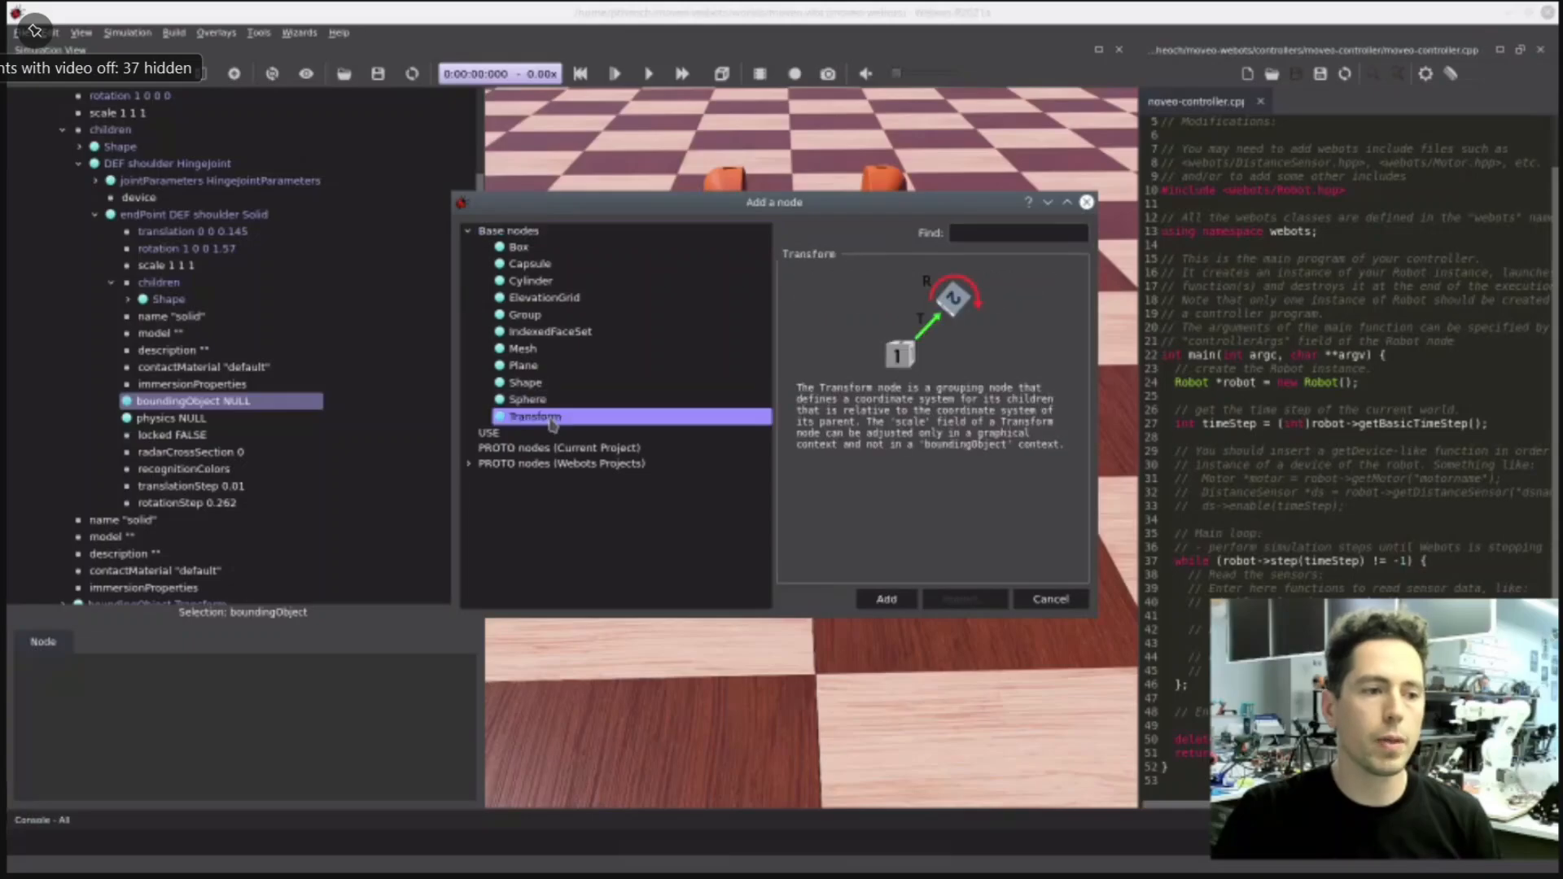
# - Add a Cylinder base node to the children of the shoulder's boundingObject Transform
pyautogui.click(184, 471)
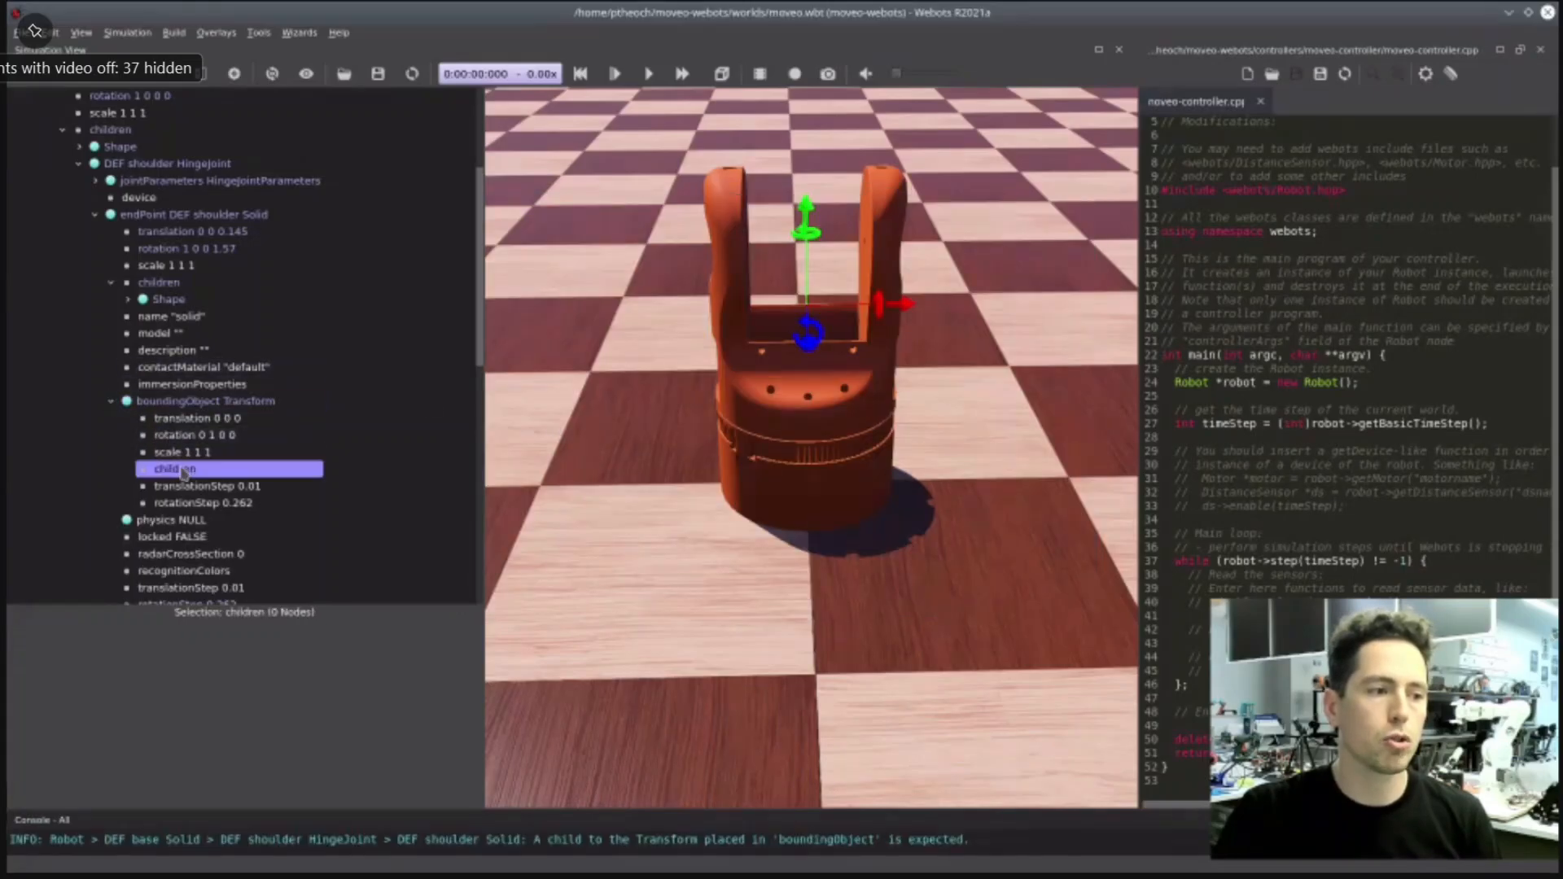
pyautogui.doubleClick(184, 470)
pyautogui.click(469, 231)
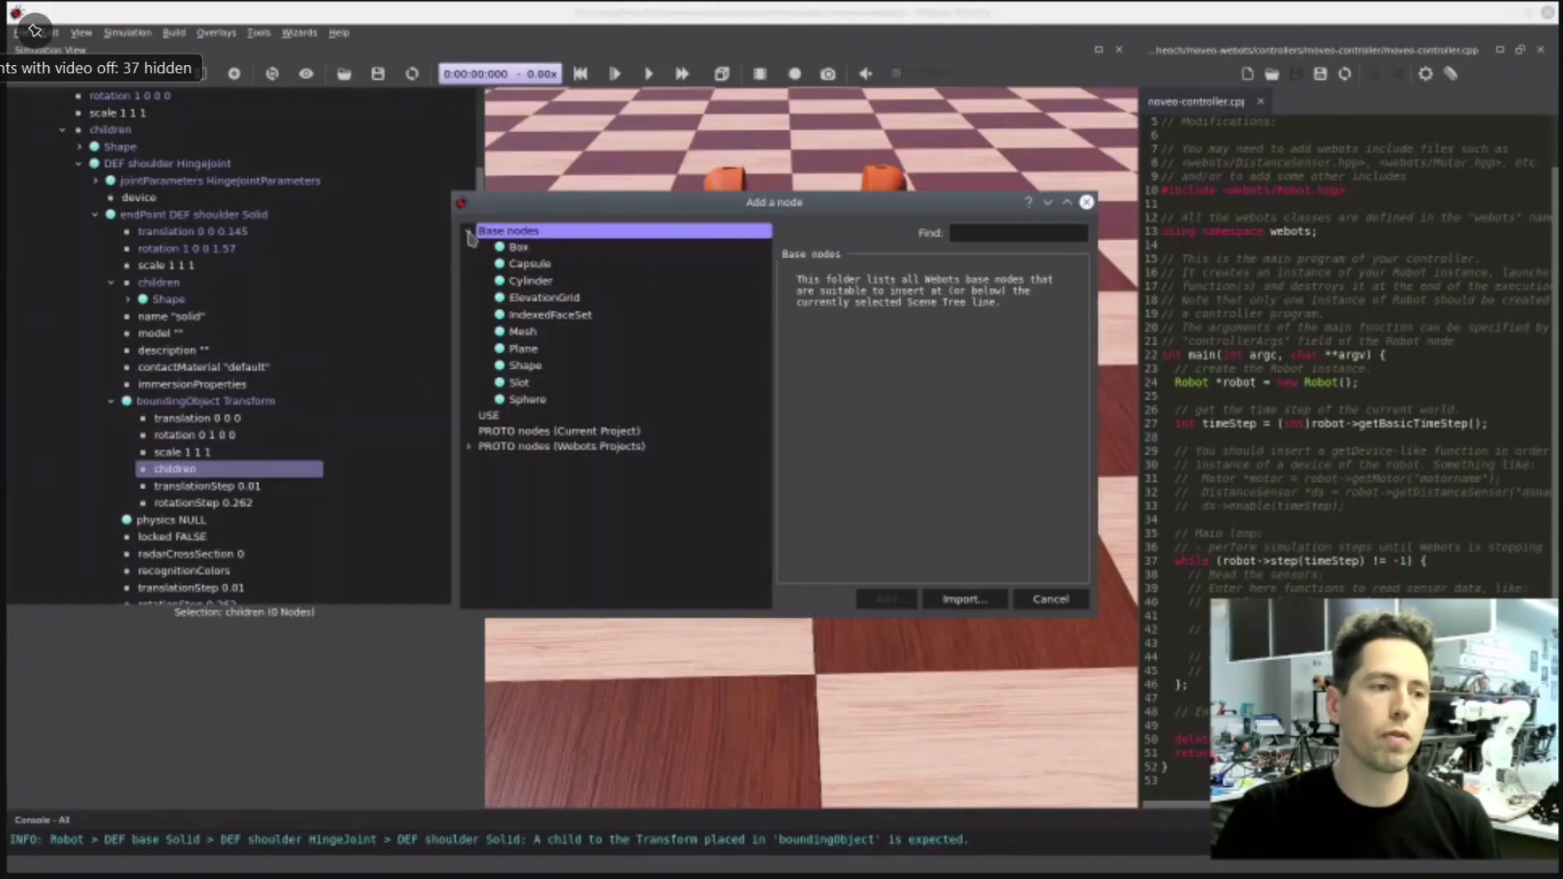
pyautogui.doubleClick(516, 281)
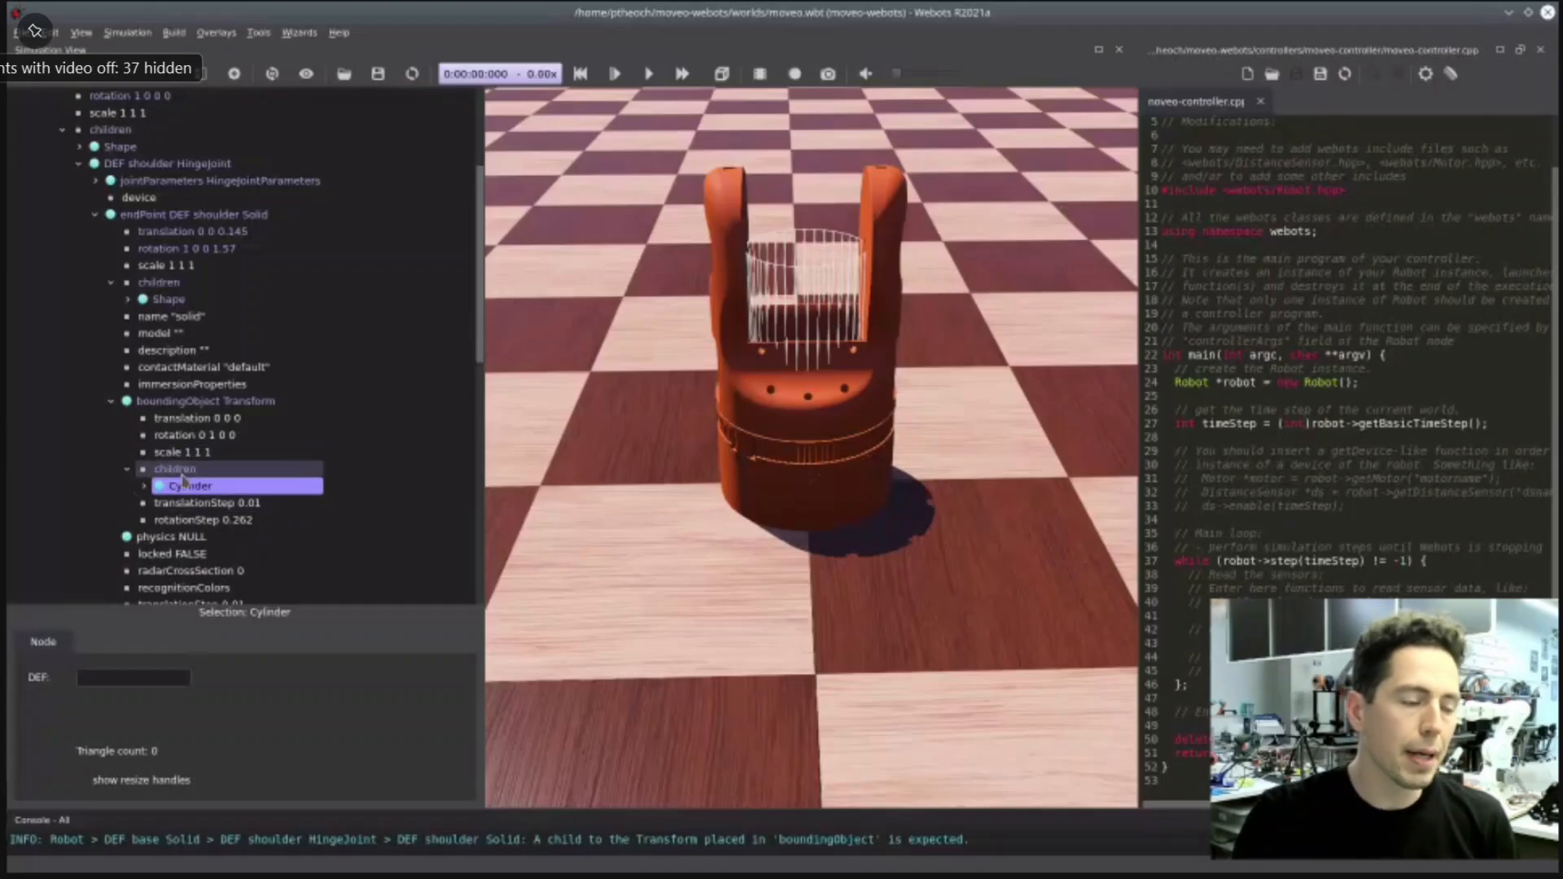
# - Delete the Transform, with its Cylinder, from the shoulder Solid's boundingObject
pyautogui.click(201, 407)
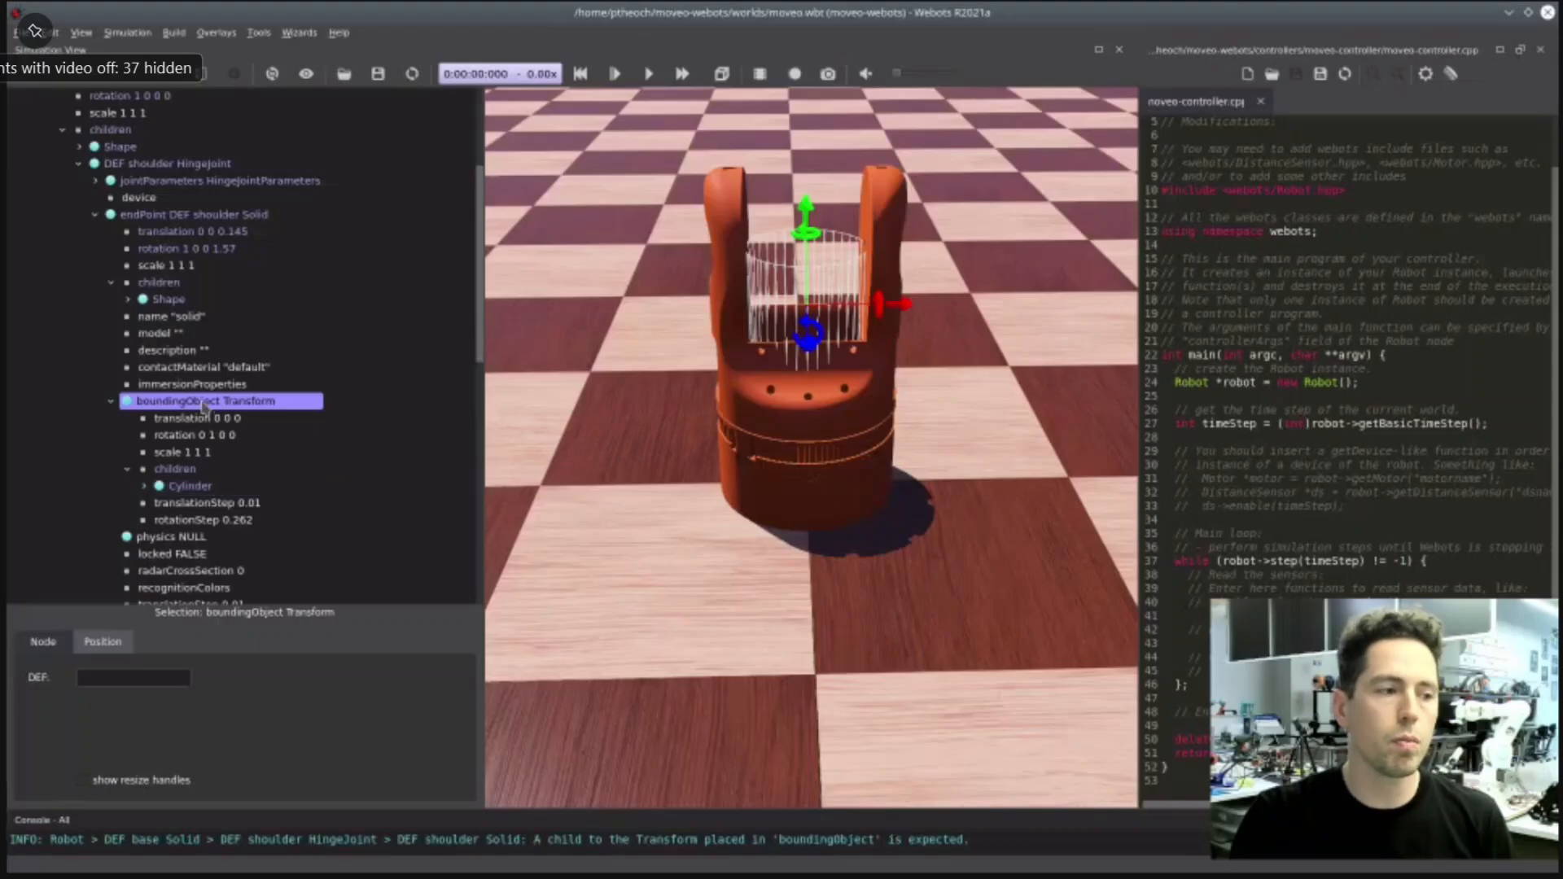
pyautogui.moveTo(203, 407)
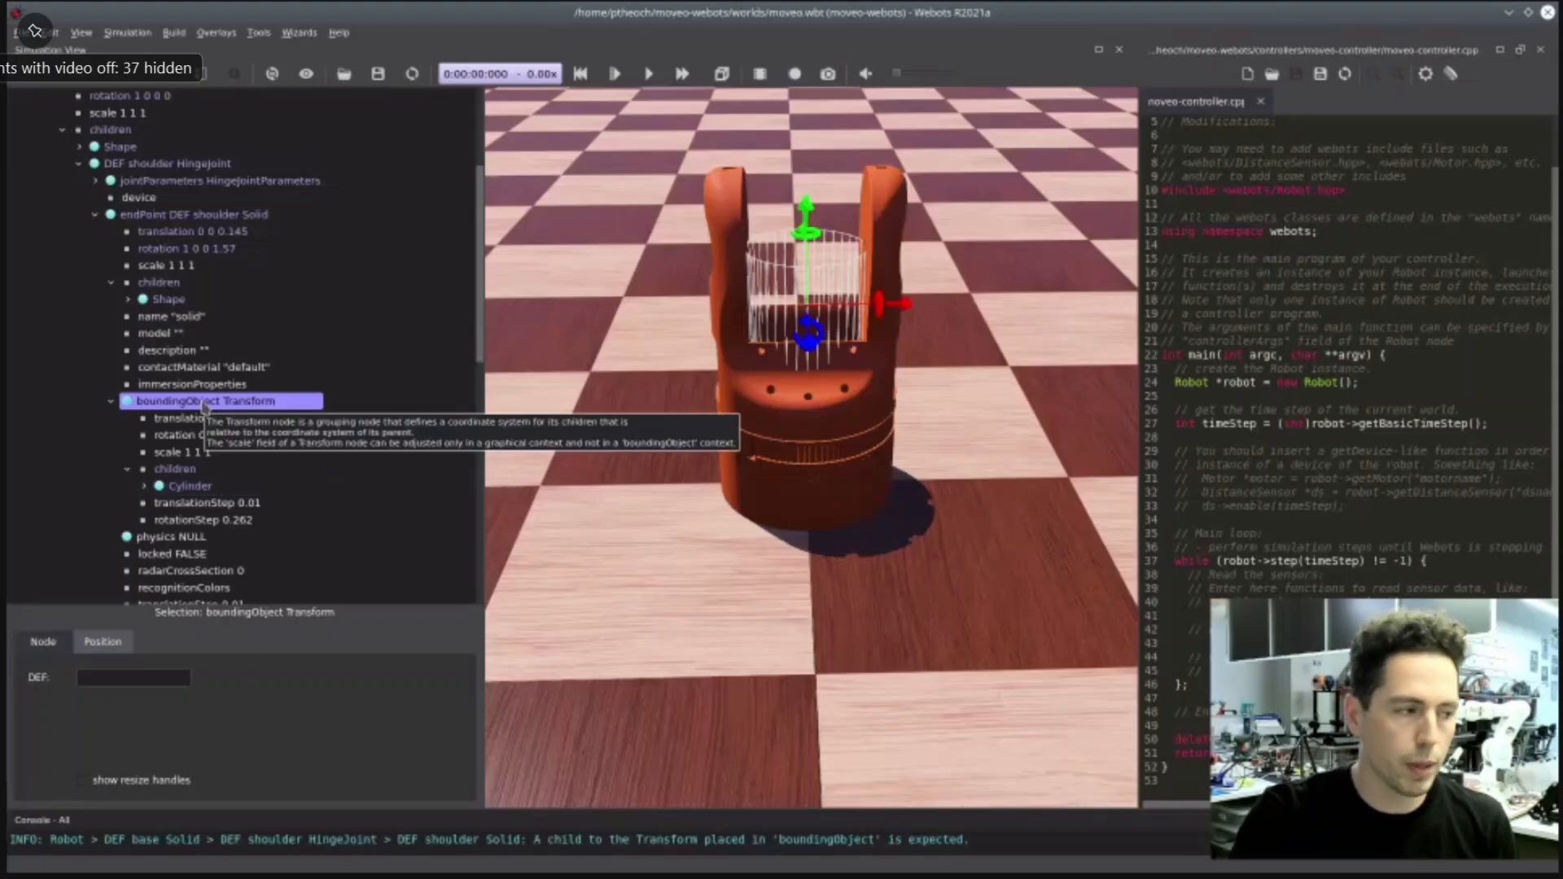
pyautogui.press('Delete')
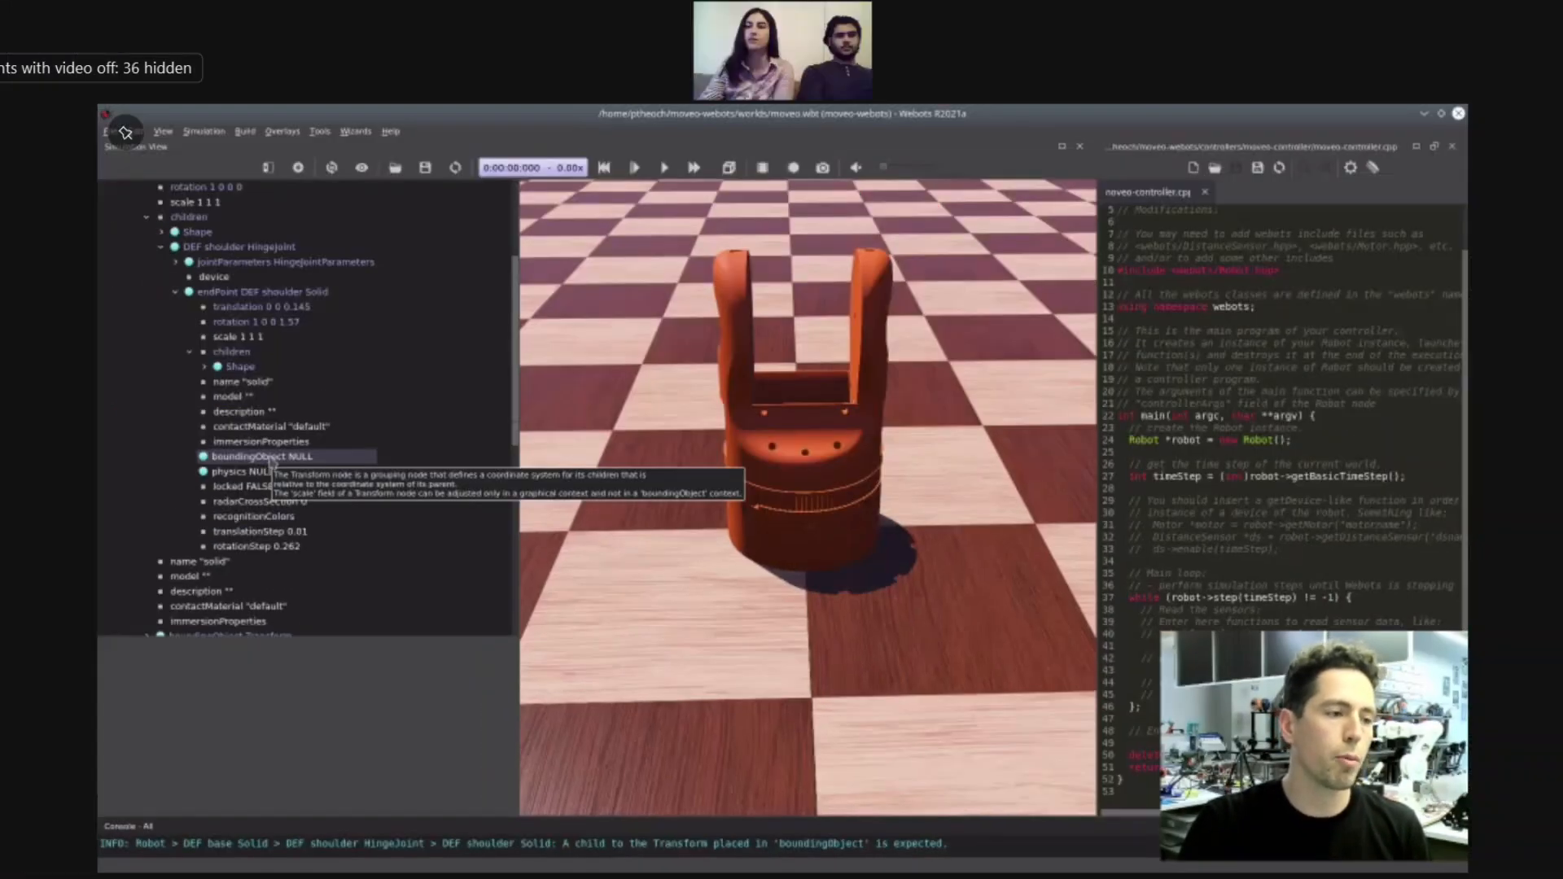
# - Add a Cylinder base node directly as the shoulder Solid's boundingObject
pyautogui.doubleClick(273, 461)
pyautogui.click(506, 307)
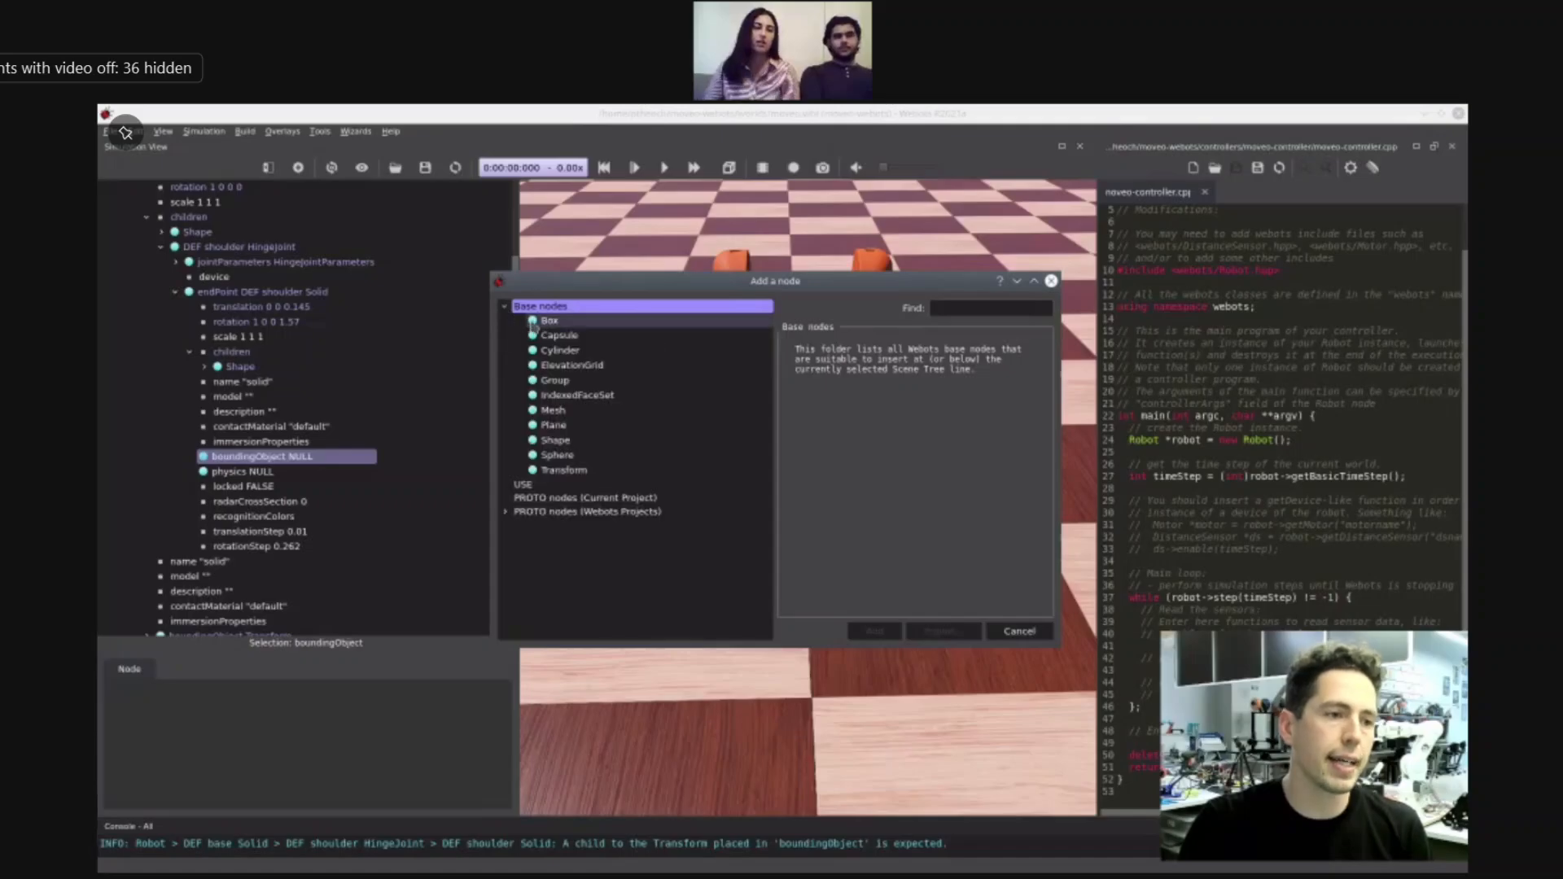
pyautogui.click(562, 351)
pyautogui.doubleClick(561, 352)
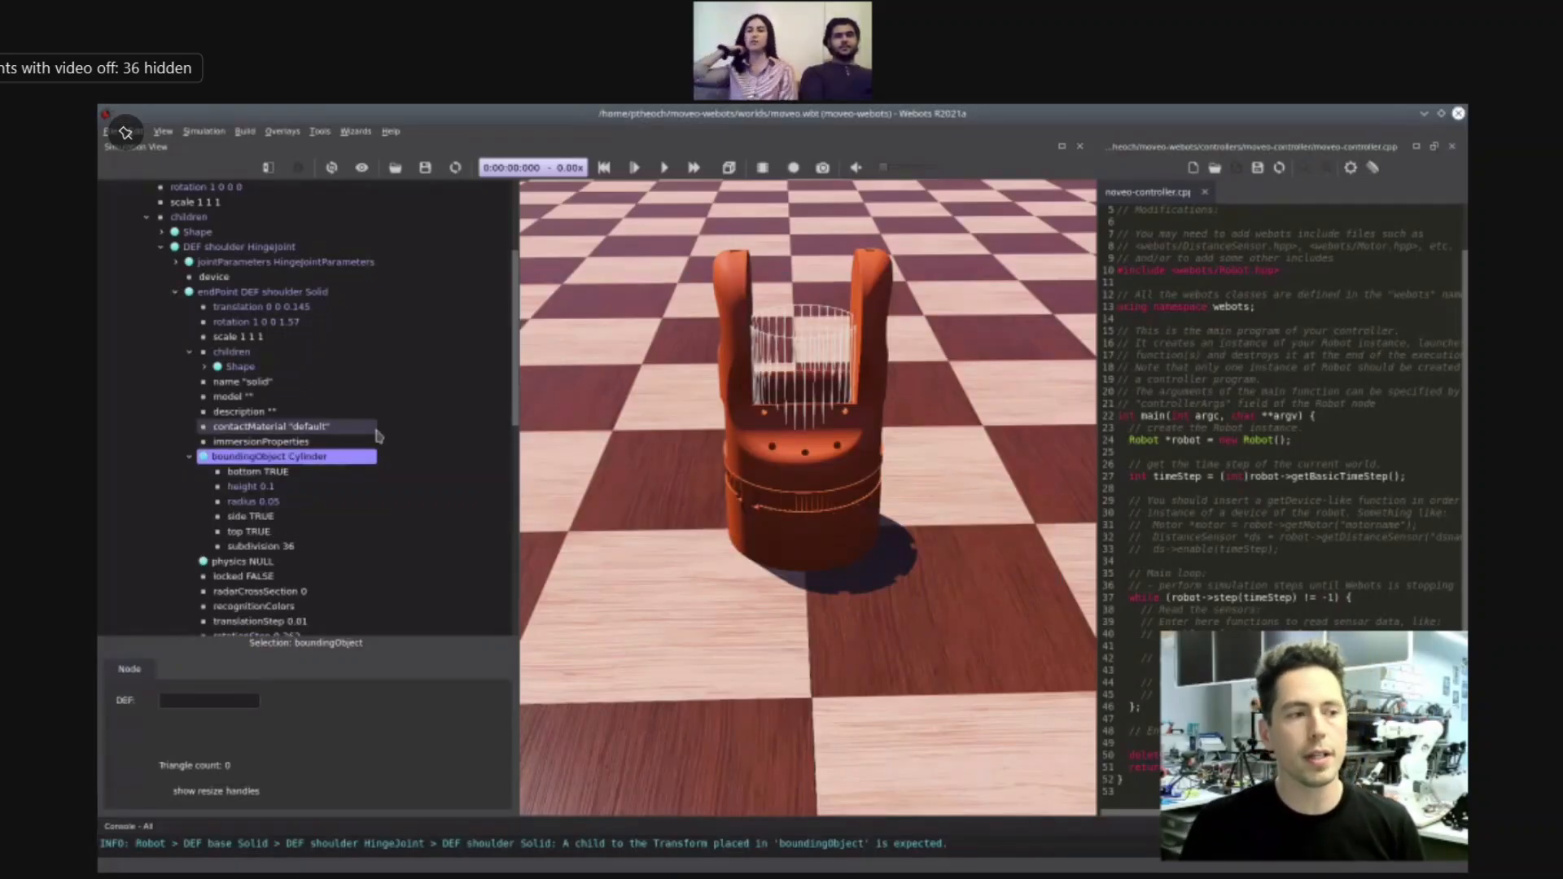
# - Set the height of the shoulder's boundingObject Cylinder to 0.225
pyautogui.click(271, 489)
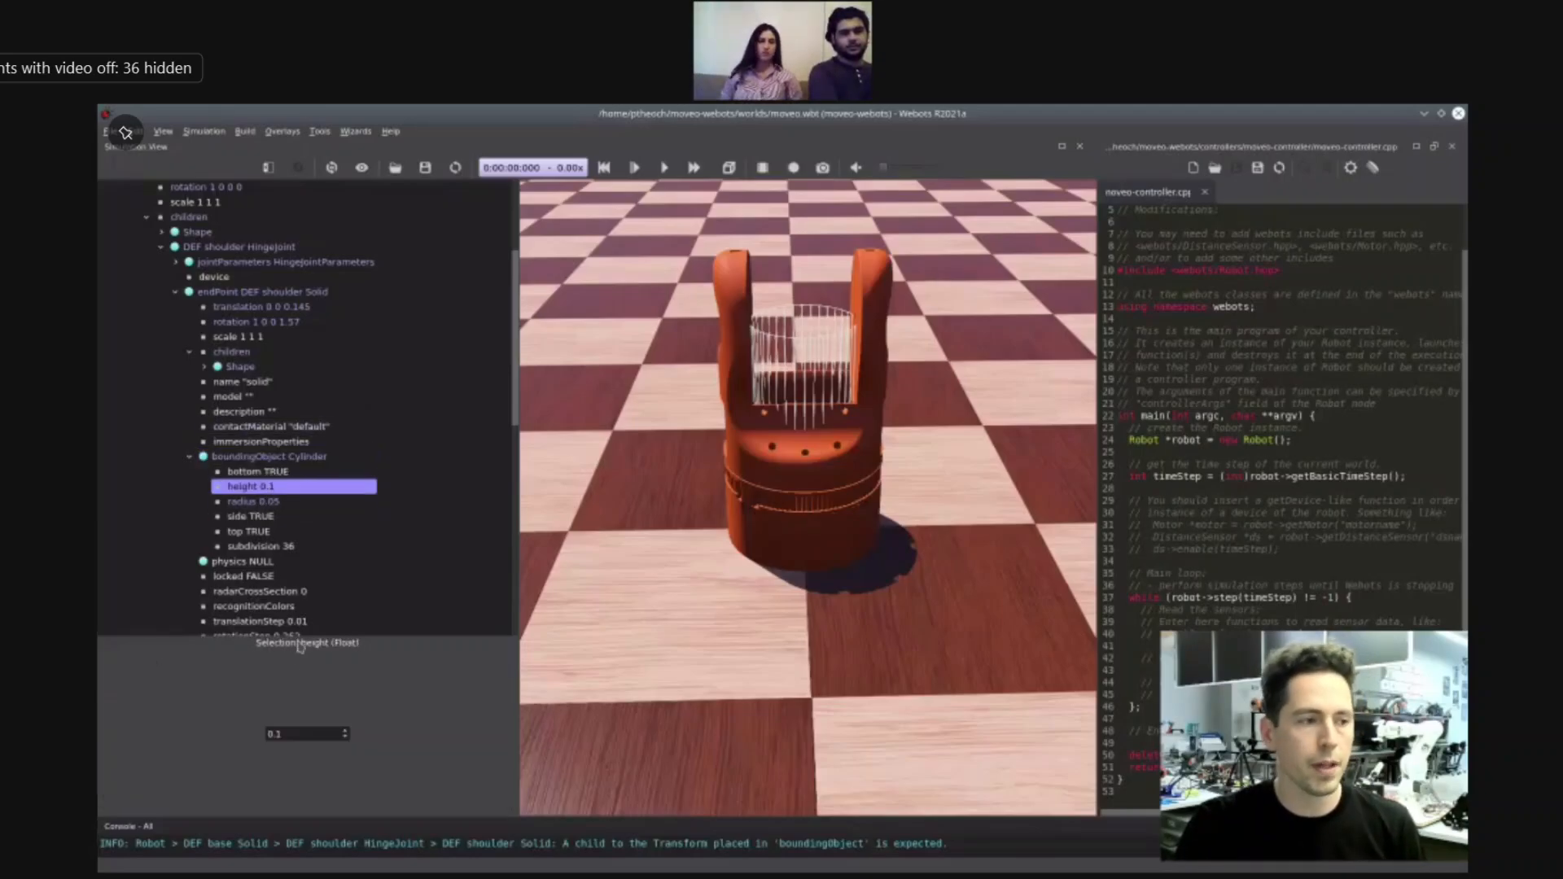
pyautogui.click(313, 733)
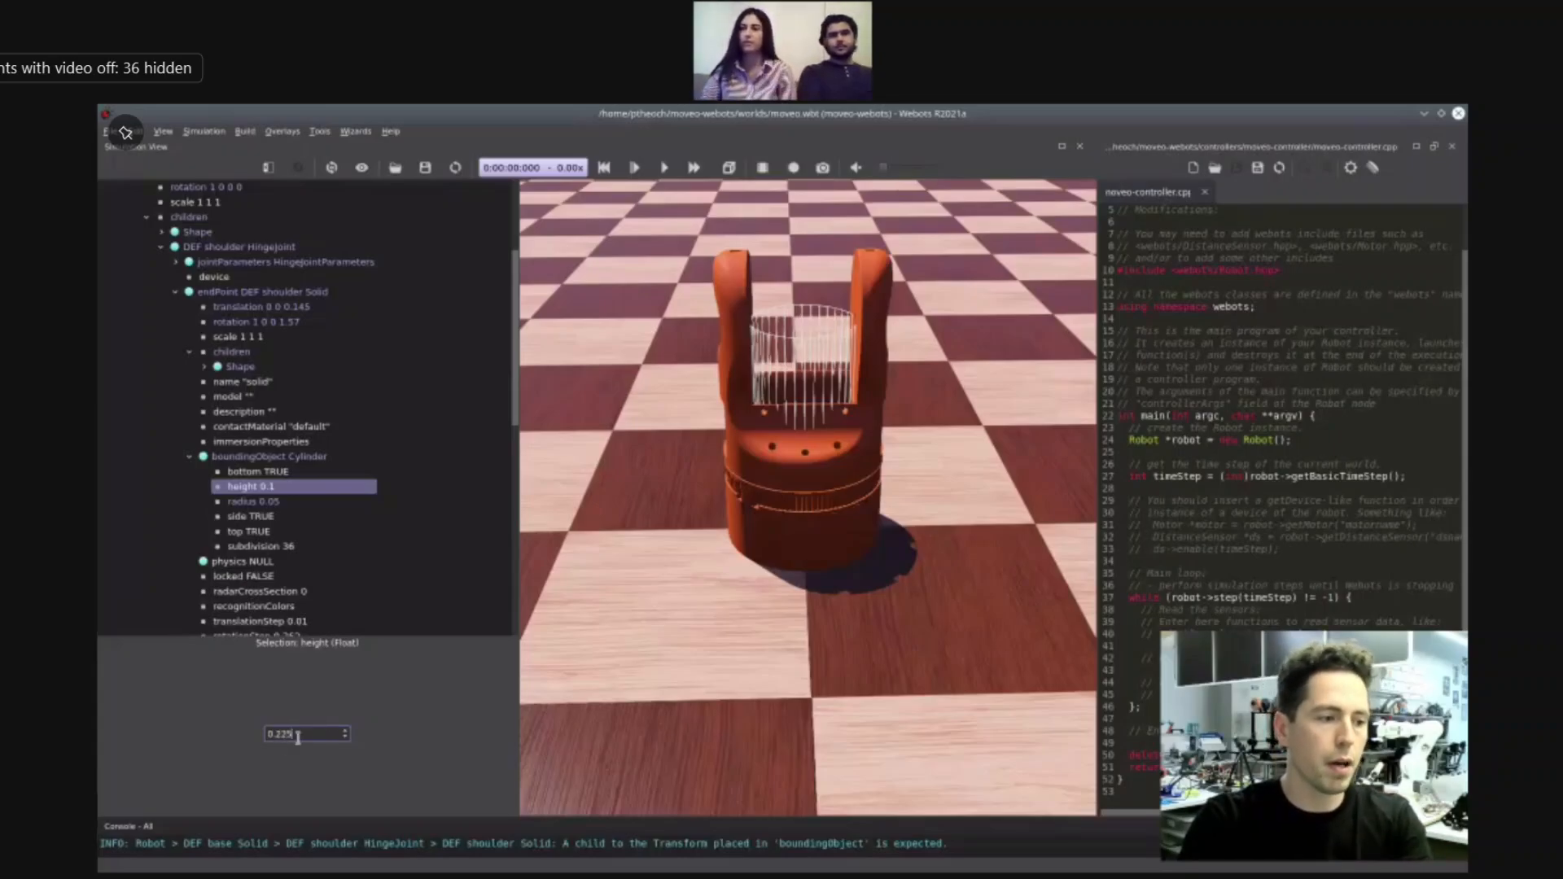
pyautogui.write('0.225')
pyautogui.press('Return')
# - Set the radius of the shoulder's boundingObject Cylinder to 0.08 and inspect its fit around the shoulder from several angles
pyautogui.click(277, 503)
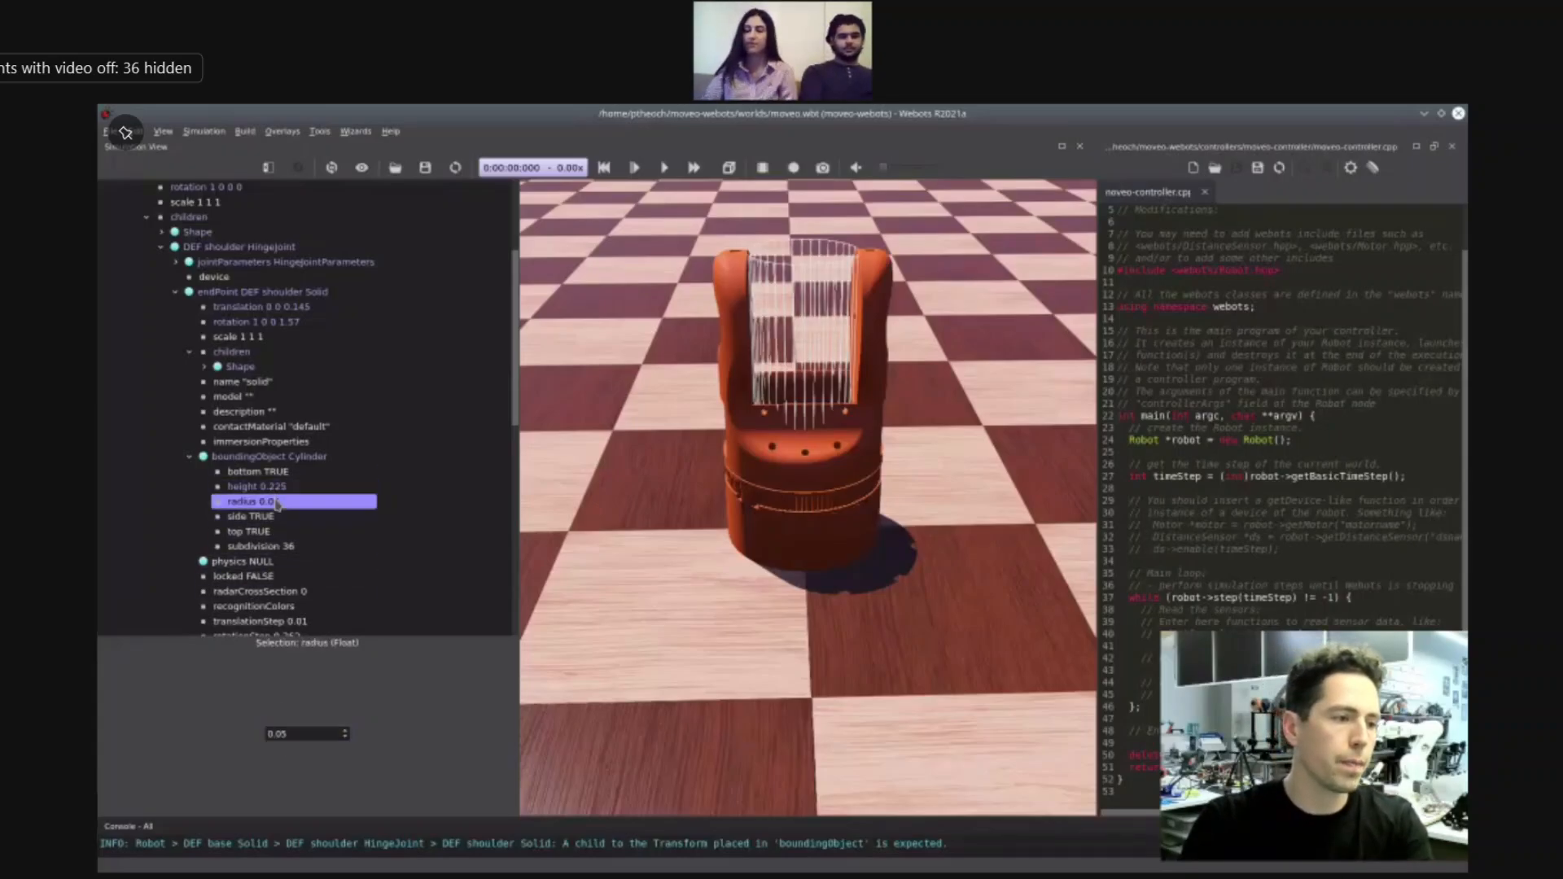
pyautogui.click(315, 733)
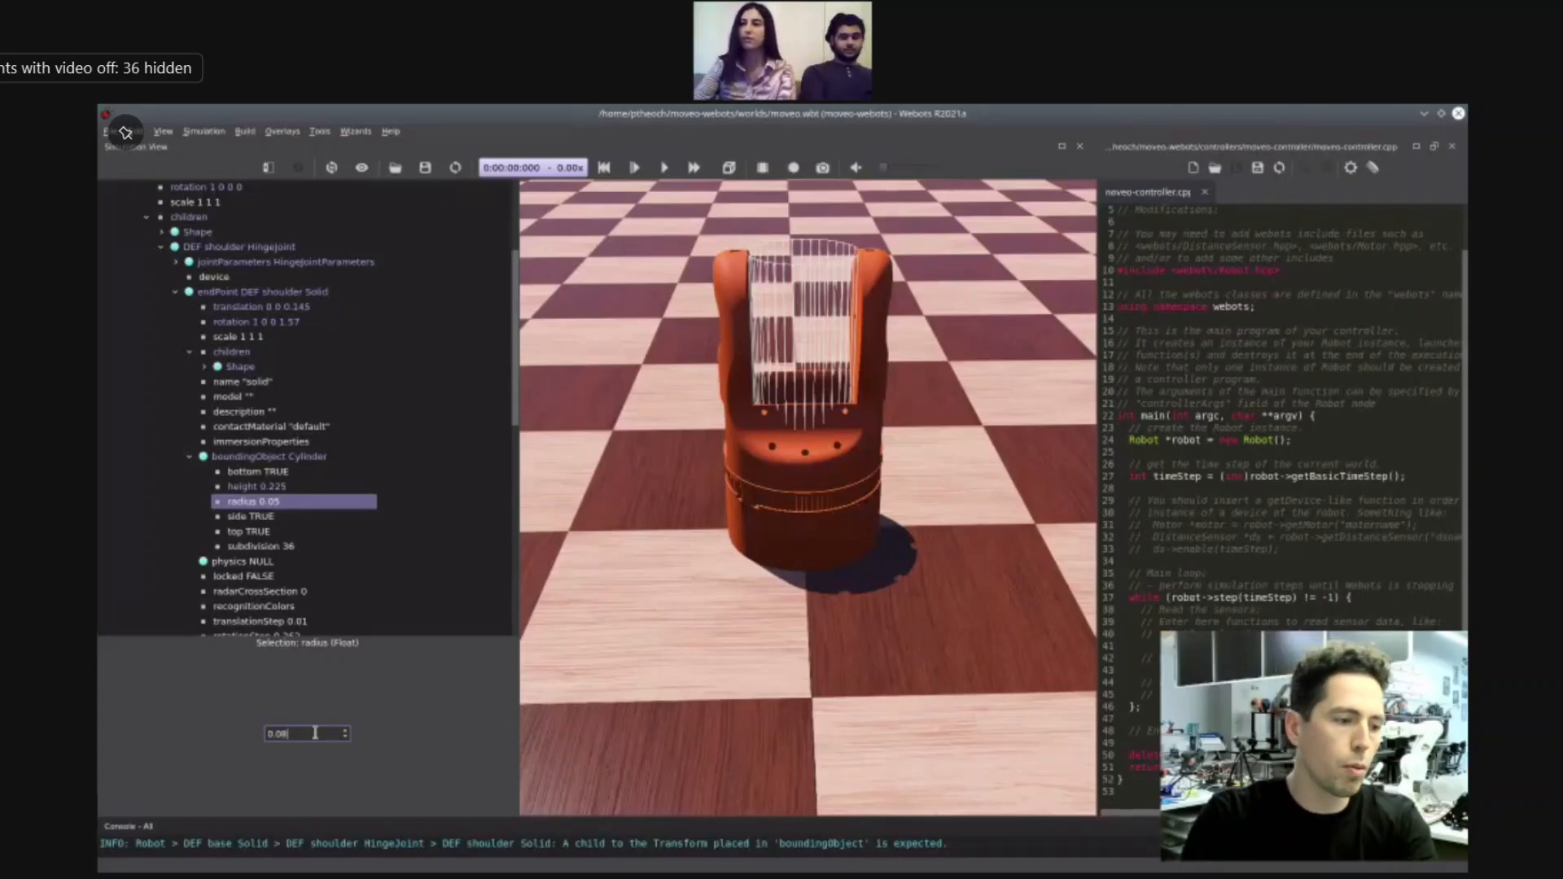
pyautogui.press('Return')
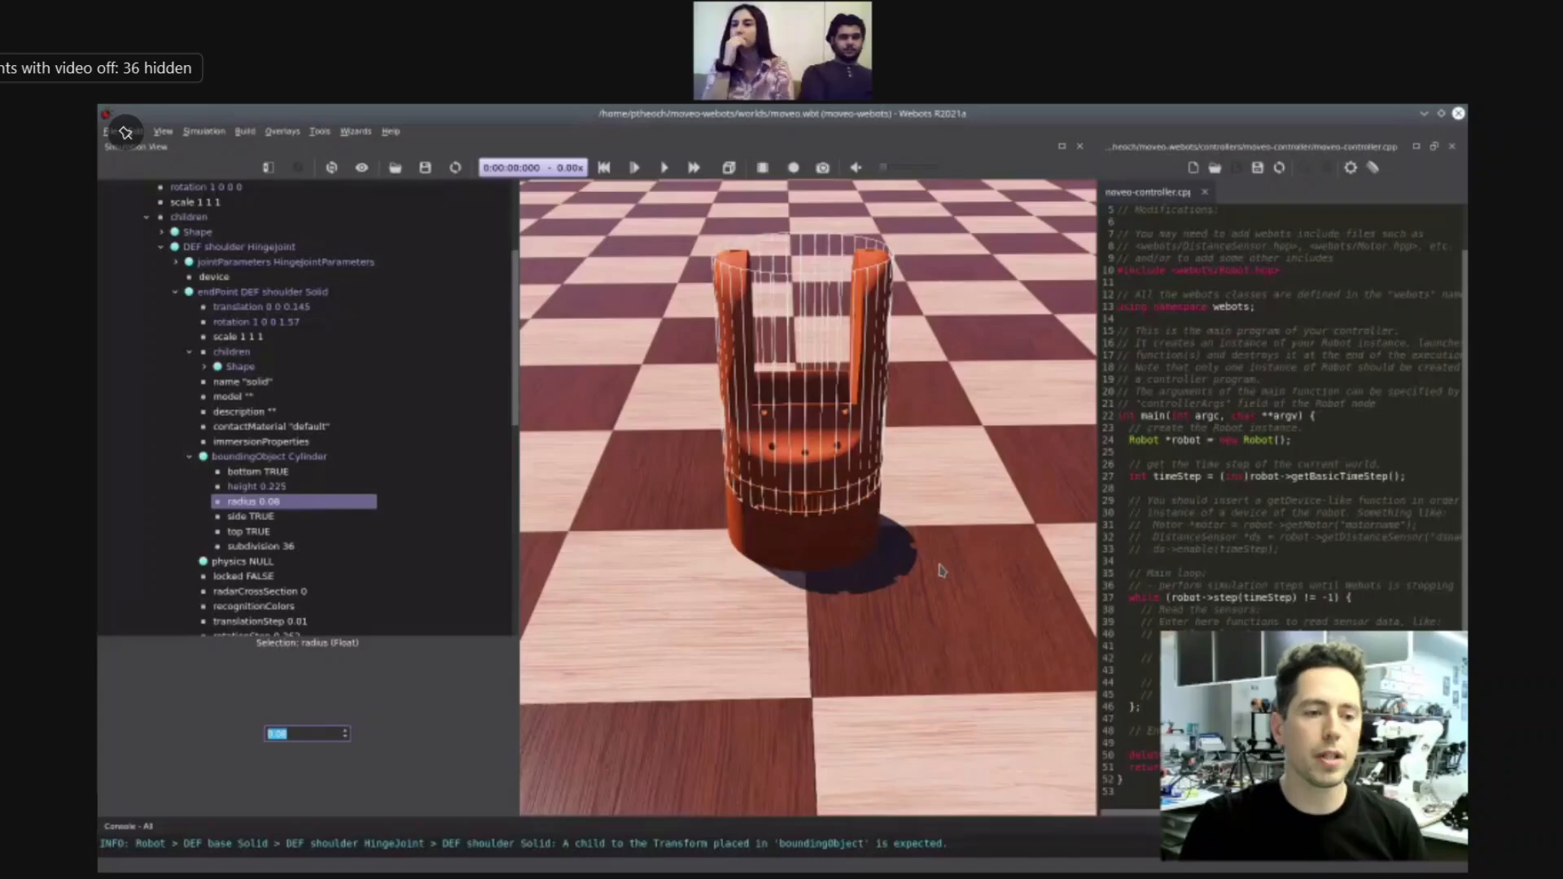
pyautogui.moveTo(942, 571); pyautogui.dragTo(931, 392)
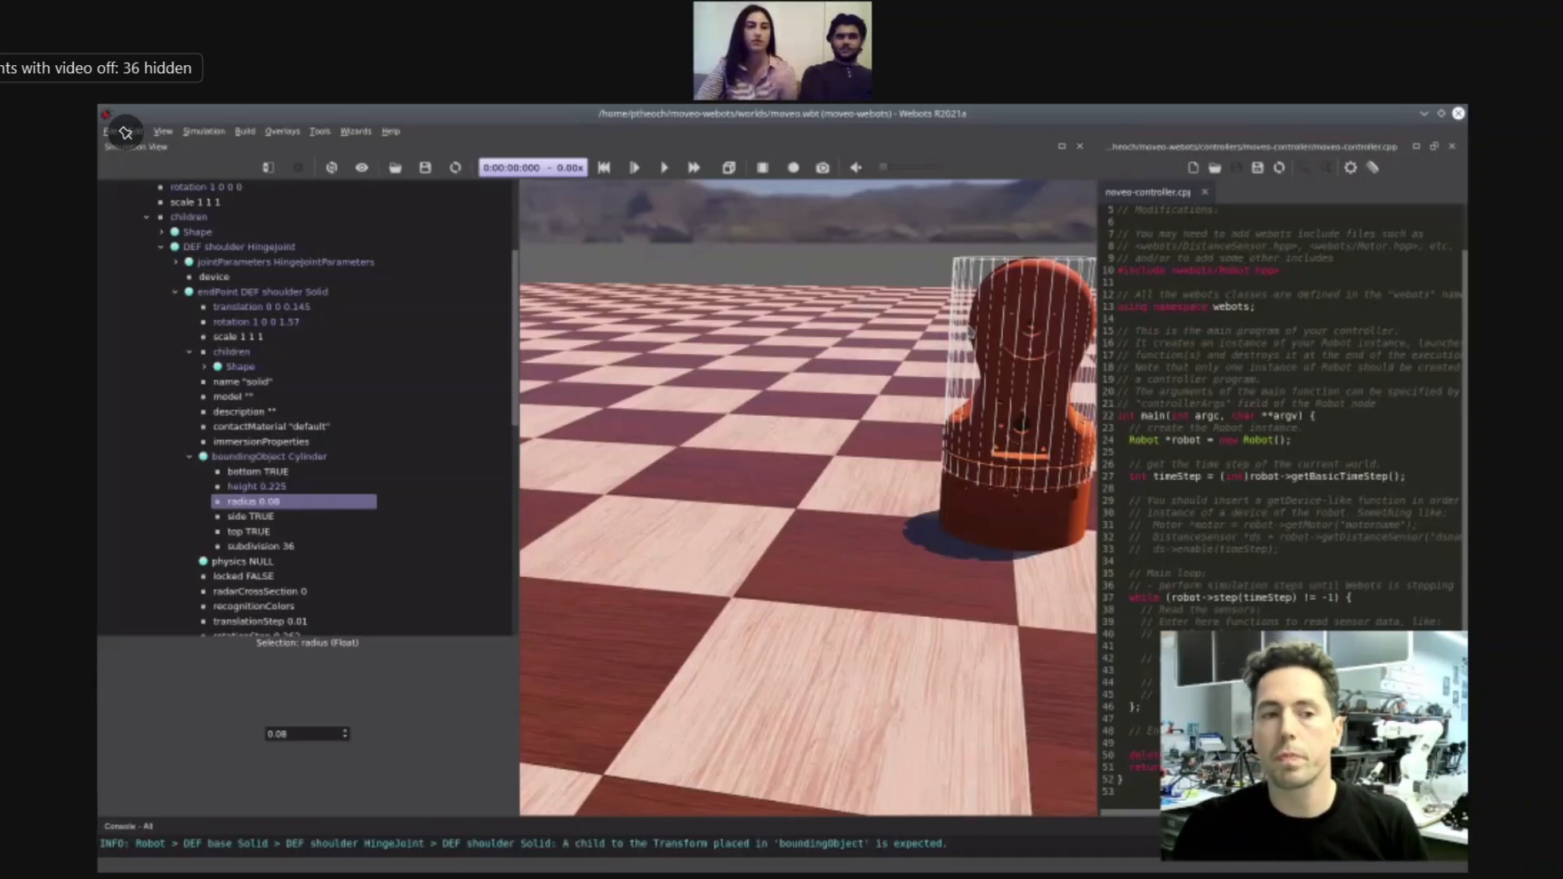
pyautogui.moveTo(867, 541); pyautogui.dragTo(871, 583)
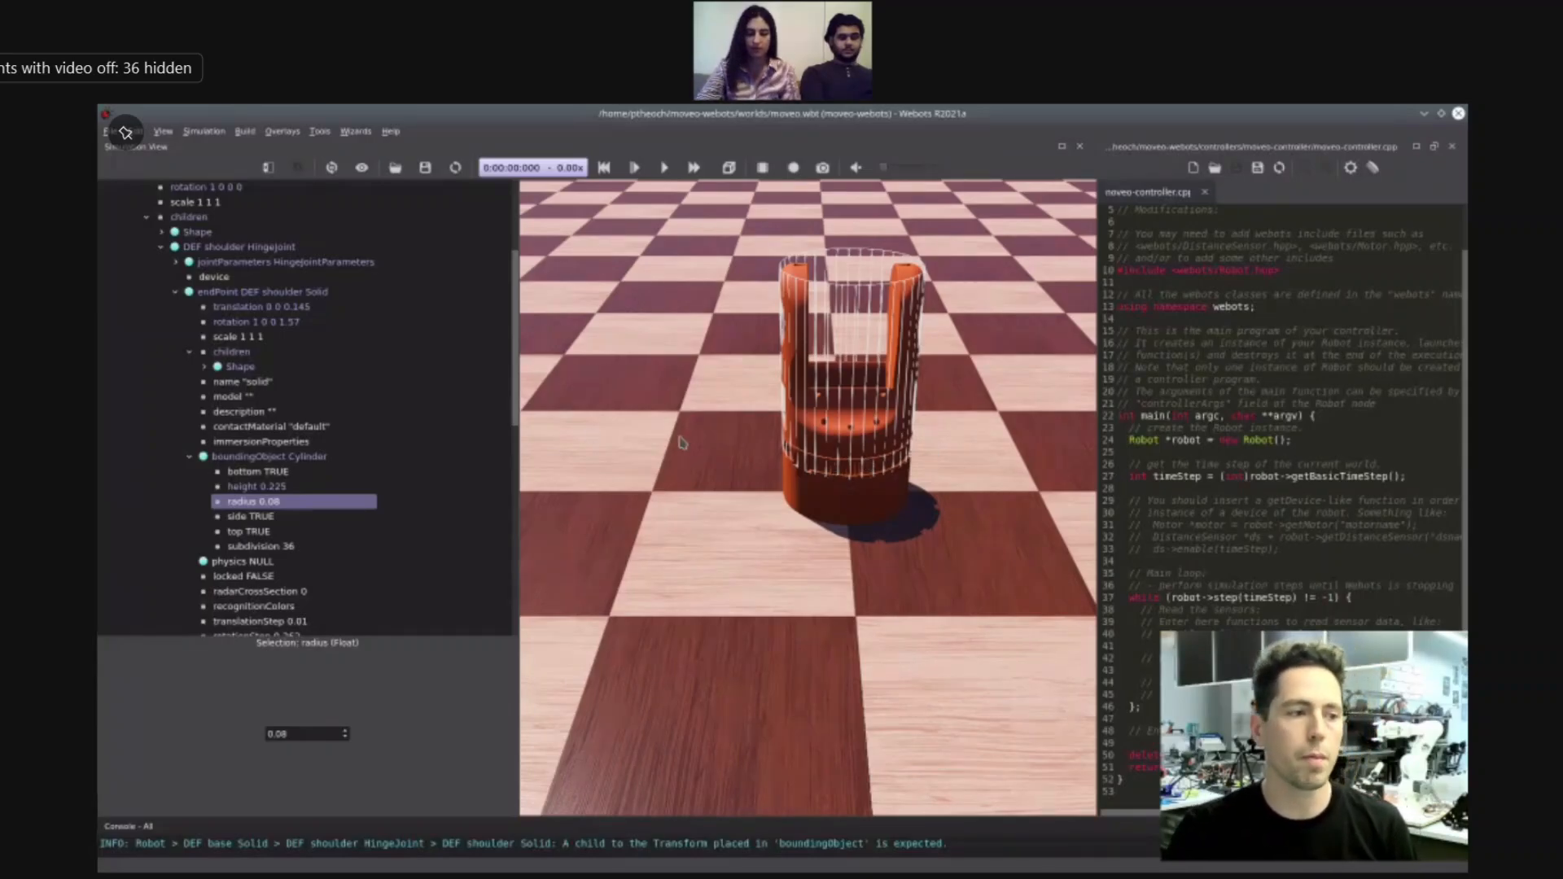
# - Replace the Cylinder in the shoulder Solid's boundingObject with a Group base node
pyautogui.click(280, 458)
pyautogui.press('Delete')
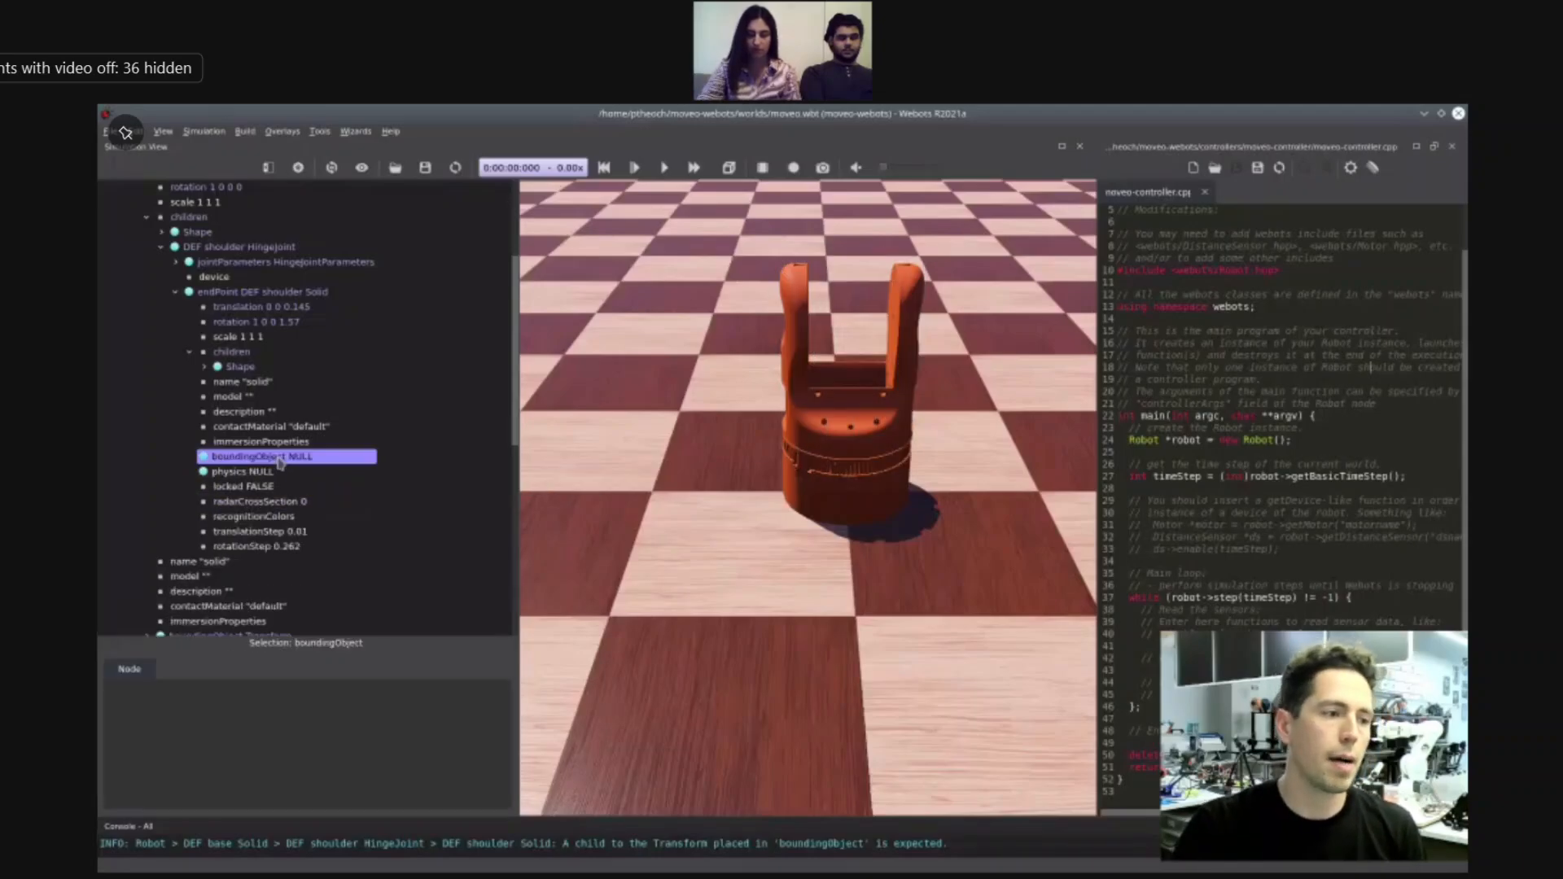
pyautogui.doubleClick(279, 459)
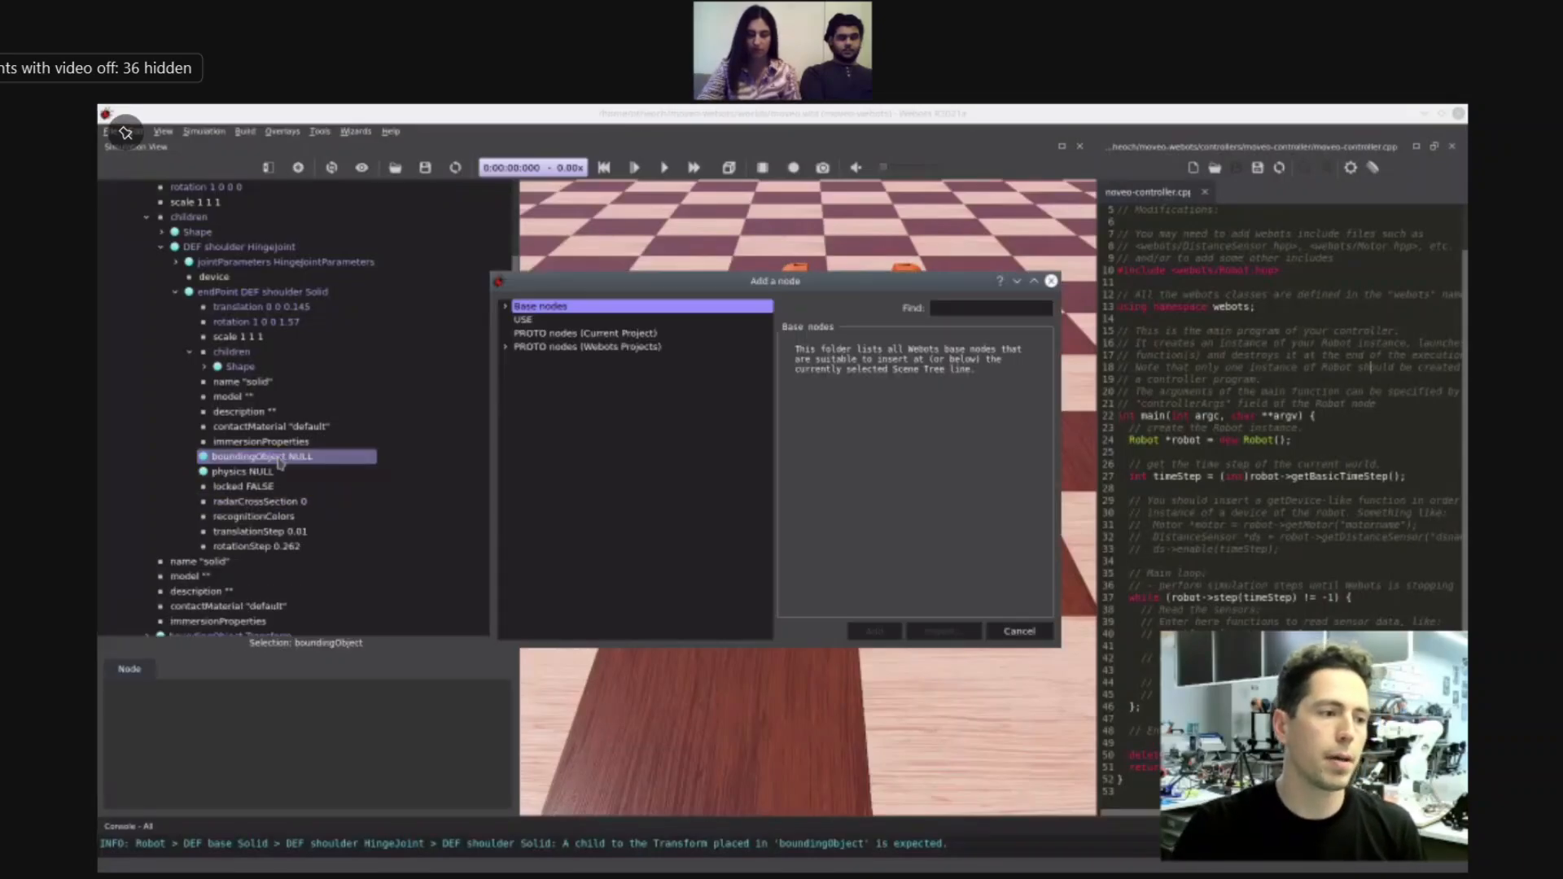
pyautogui.click(506, 308)
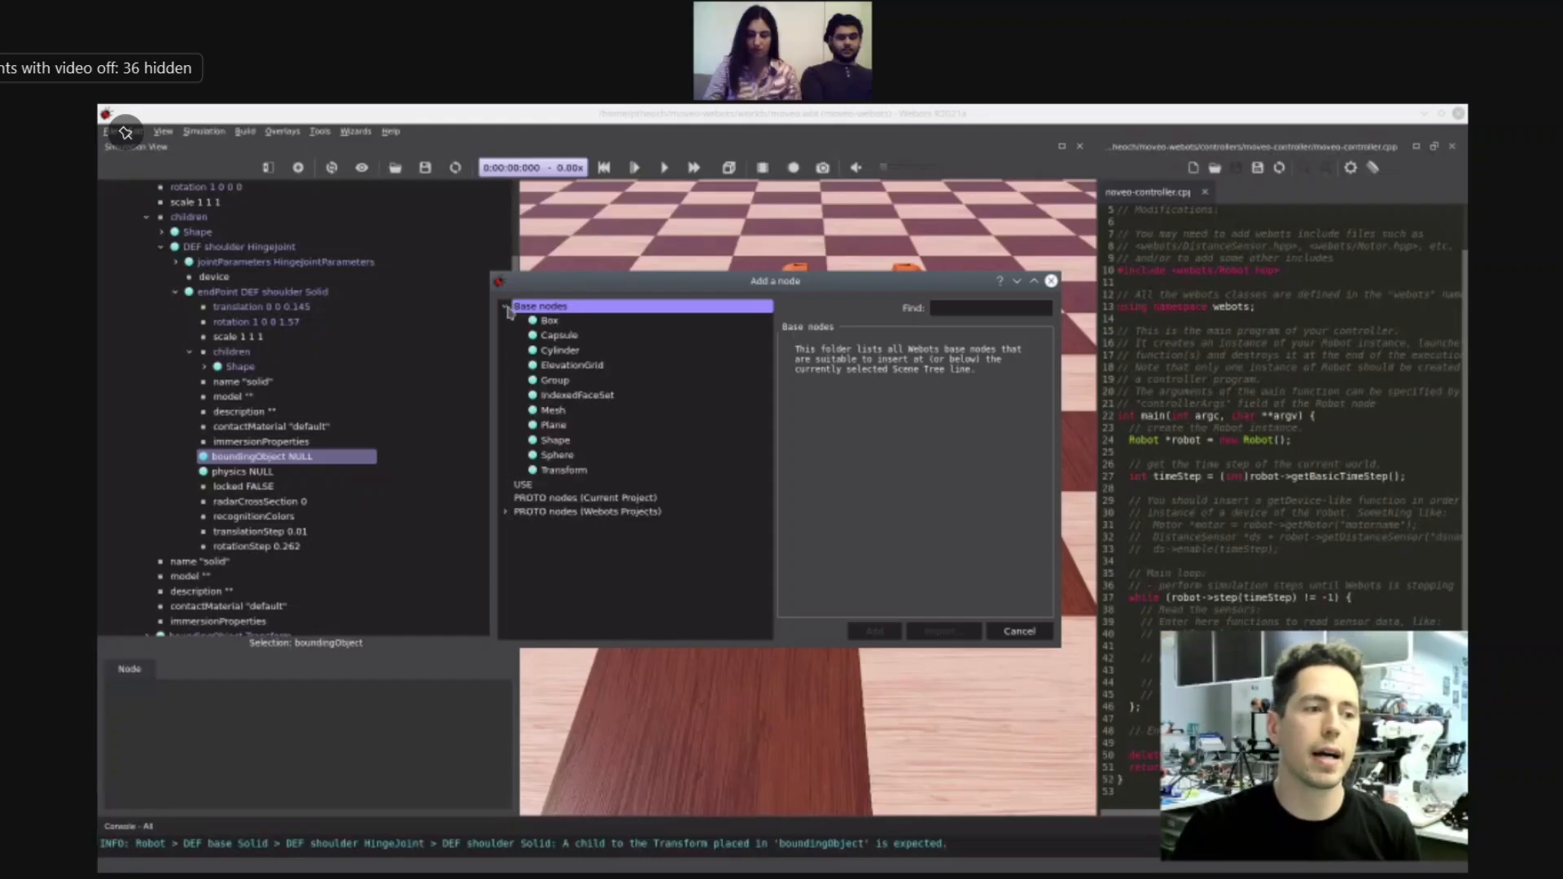
pyautogui.doubleClick(559, 383)
# - Add a Cylinder base node to the children of the shoulder's boundingObject Group
pyautogui.doubleClick(257, 475)
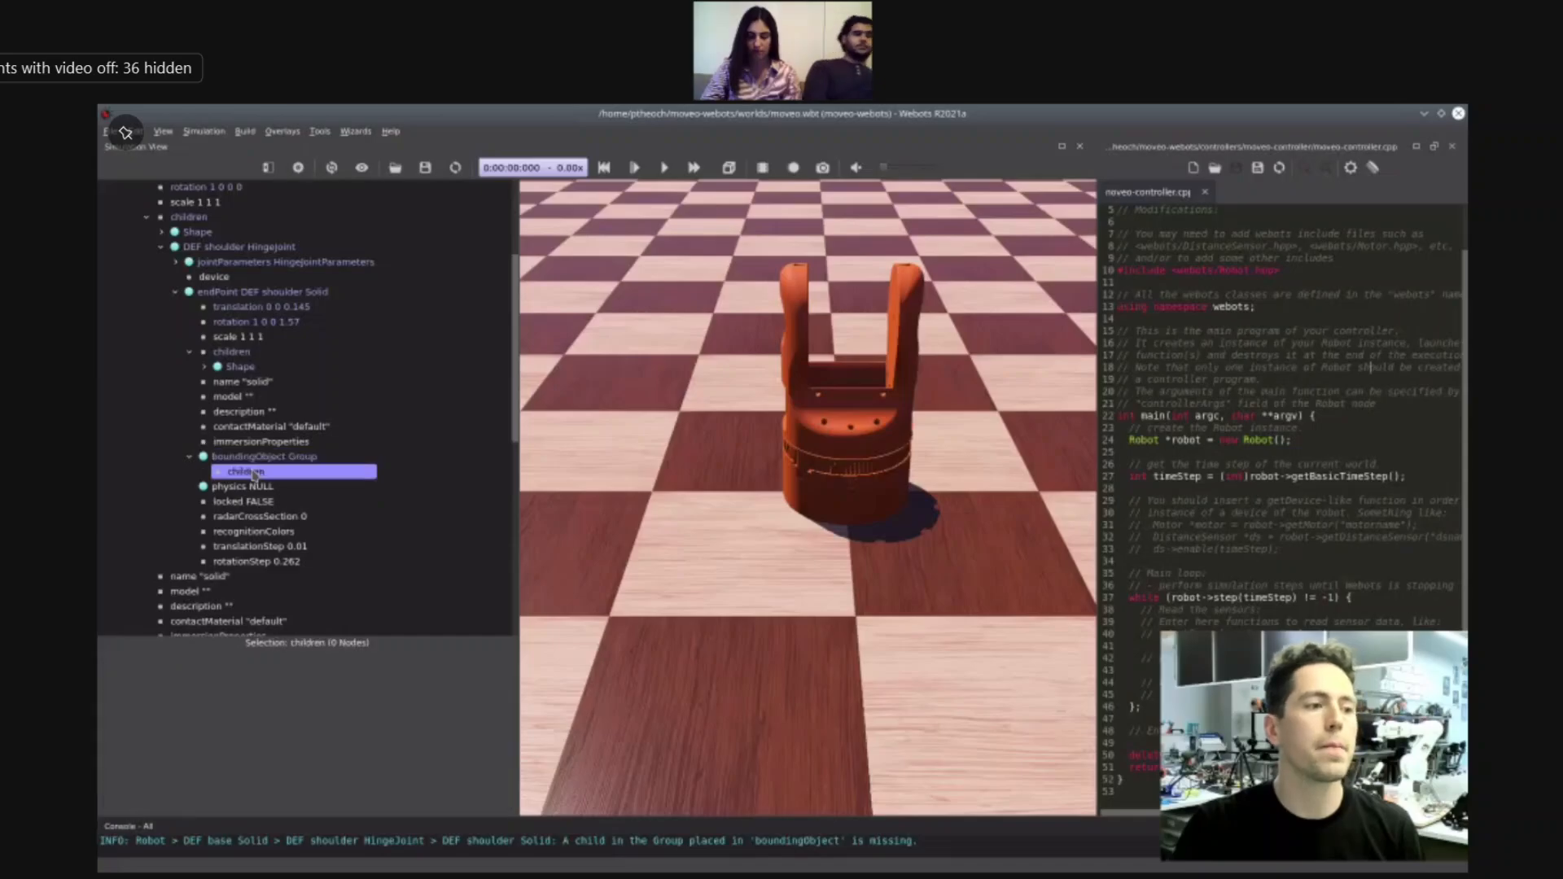
pyautogui.click(505, 307)
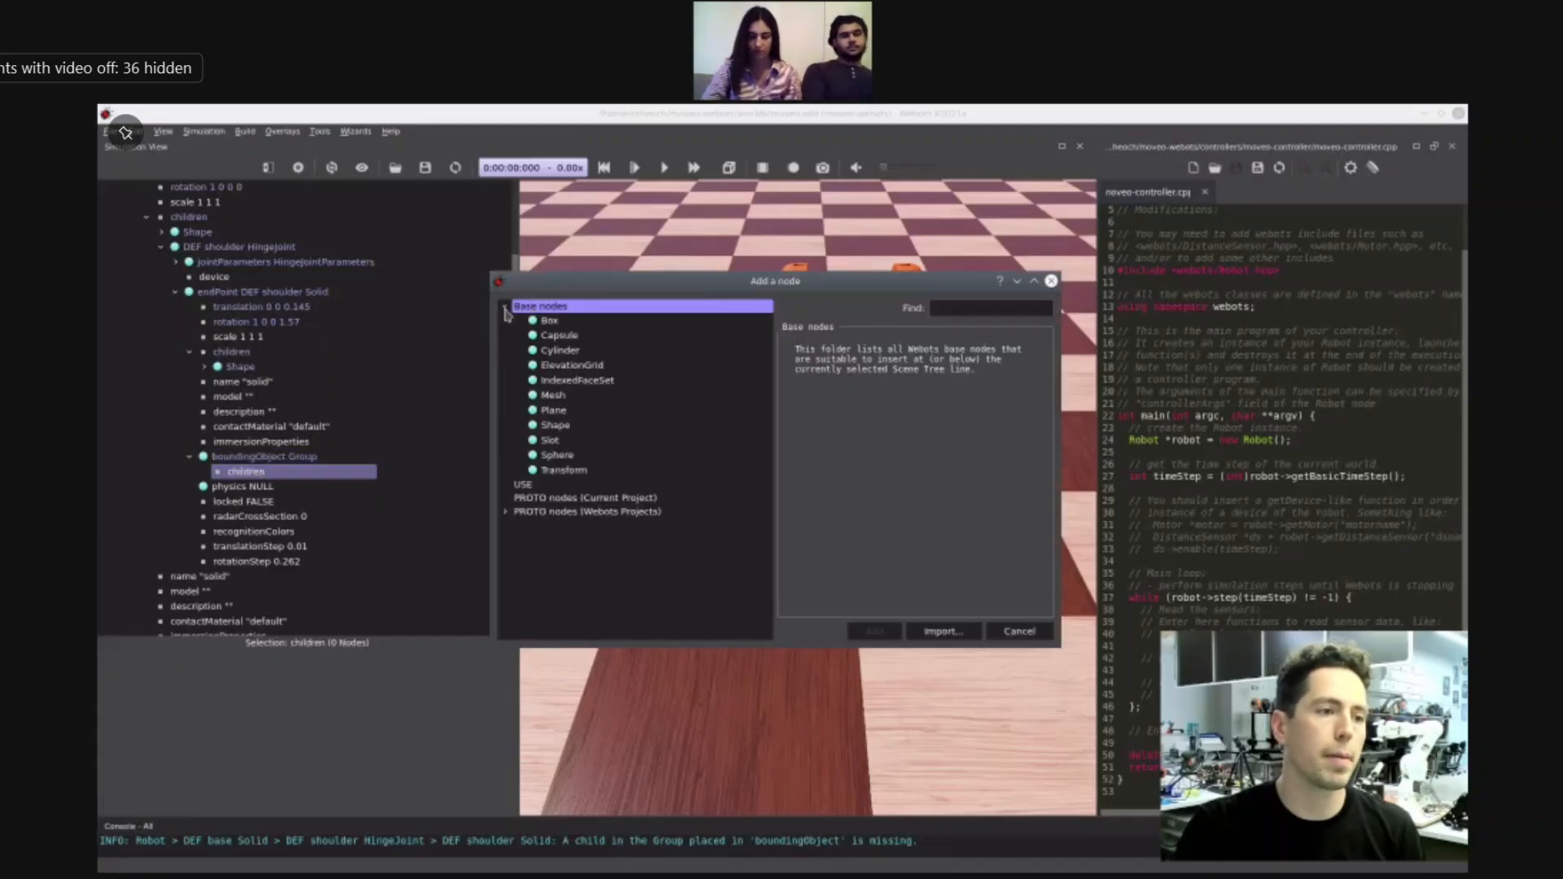
pyautogui.doubleClick(560, 350)
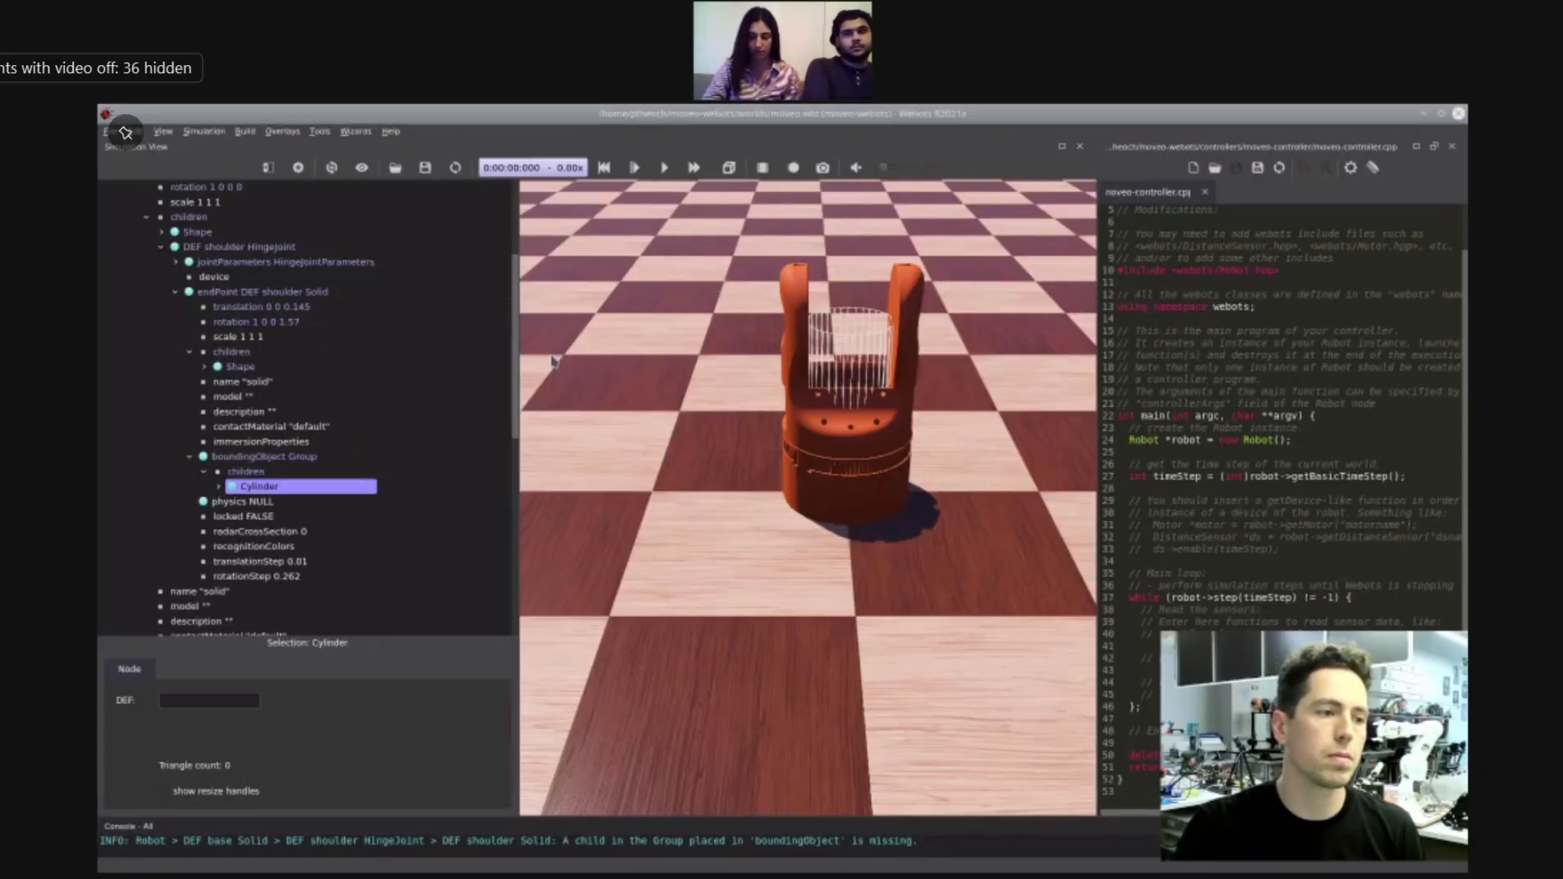
# - Add a Box base node after the Cylinder in the boundingObject Group's children
pyautogui.click(243, 473)
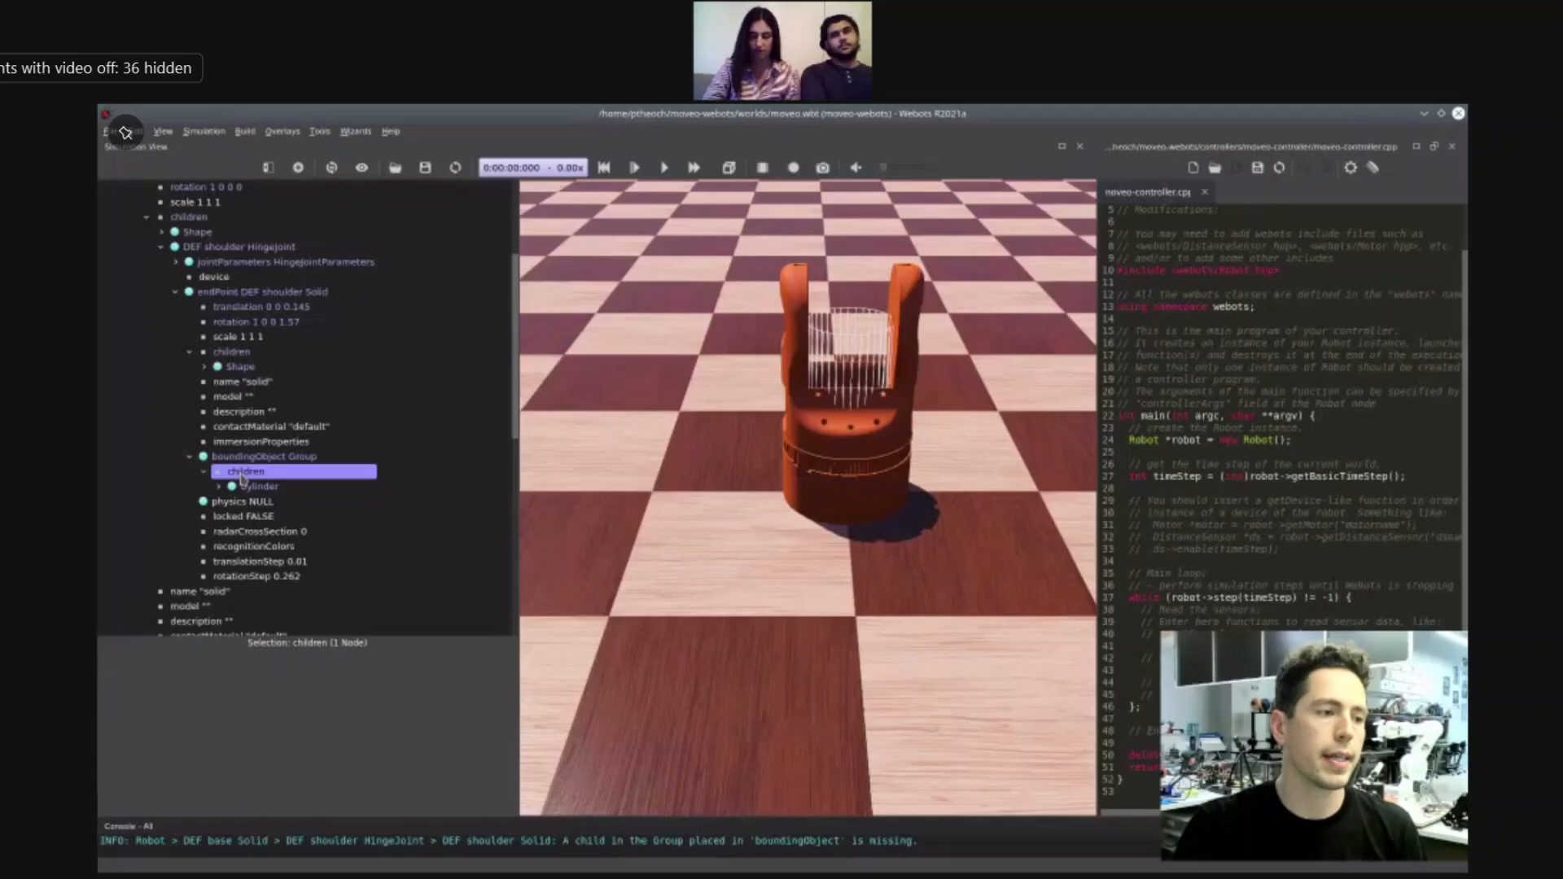
pyautogui.doubleClick(240, 474)
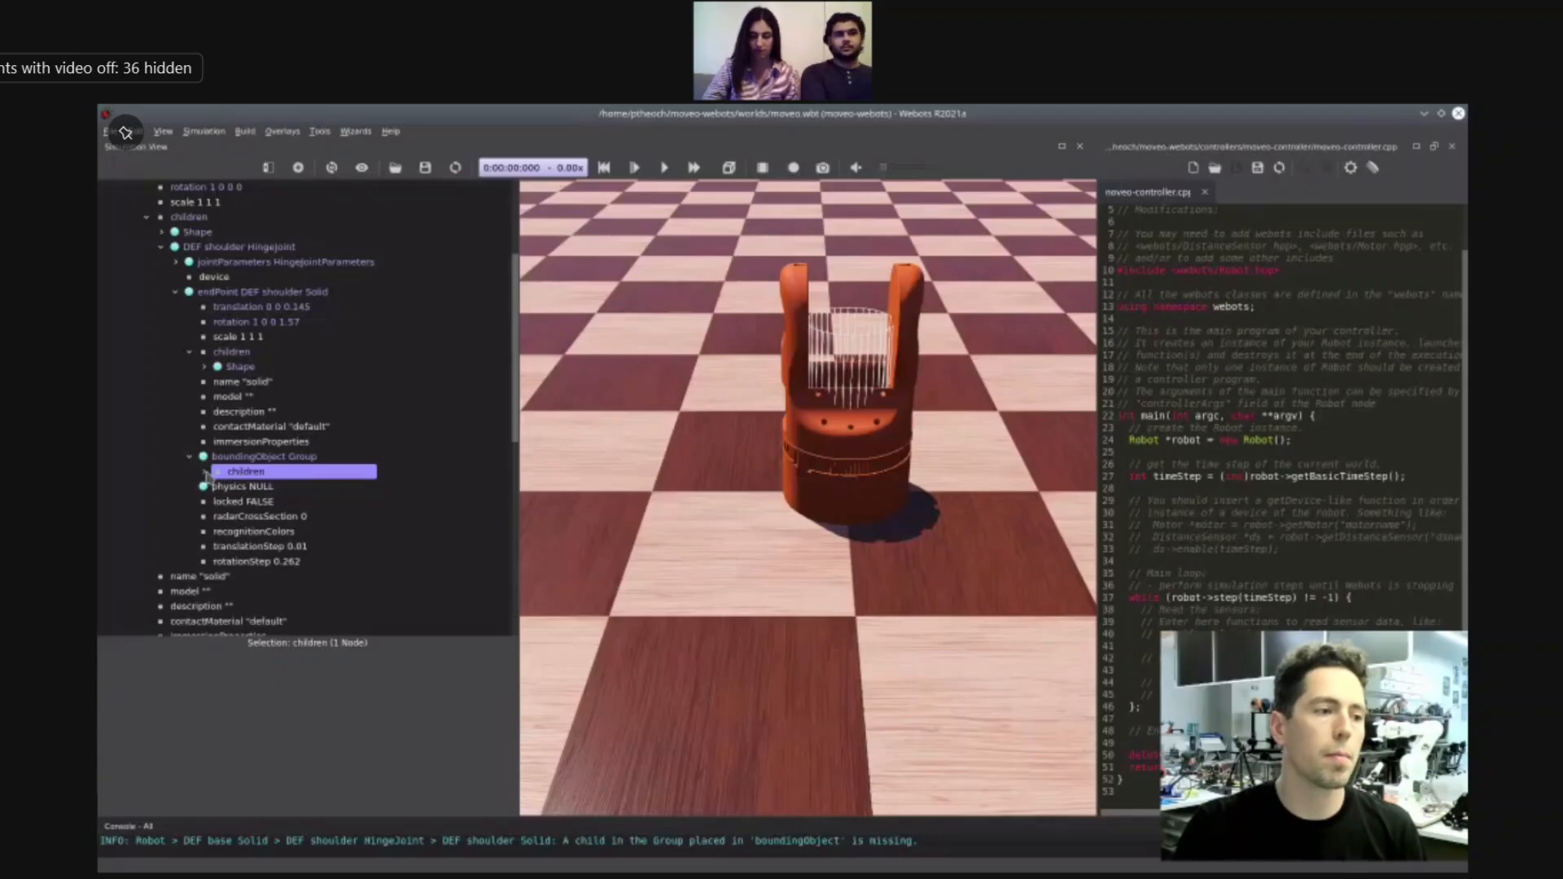
pyautogui.doubleClick(242, 474)
pyautogui.click(252, 486)
pyautogui.click(298, 167)
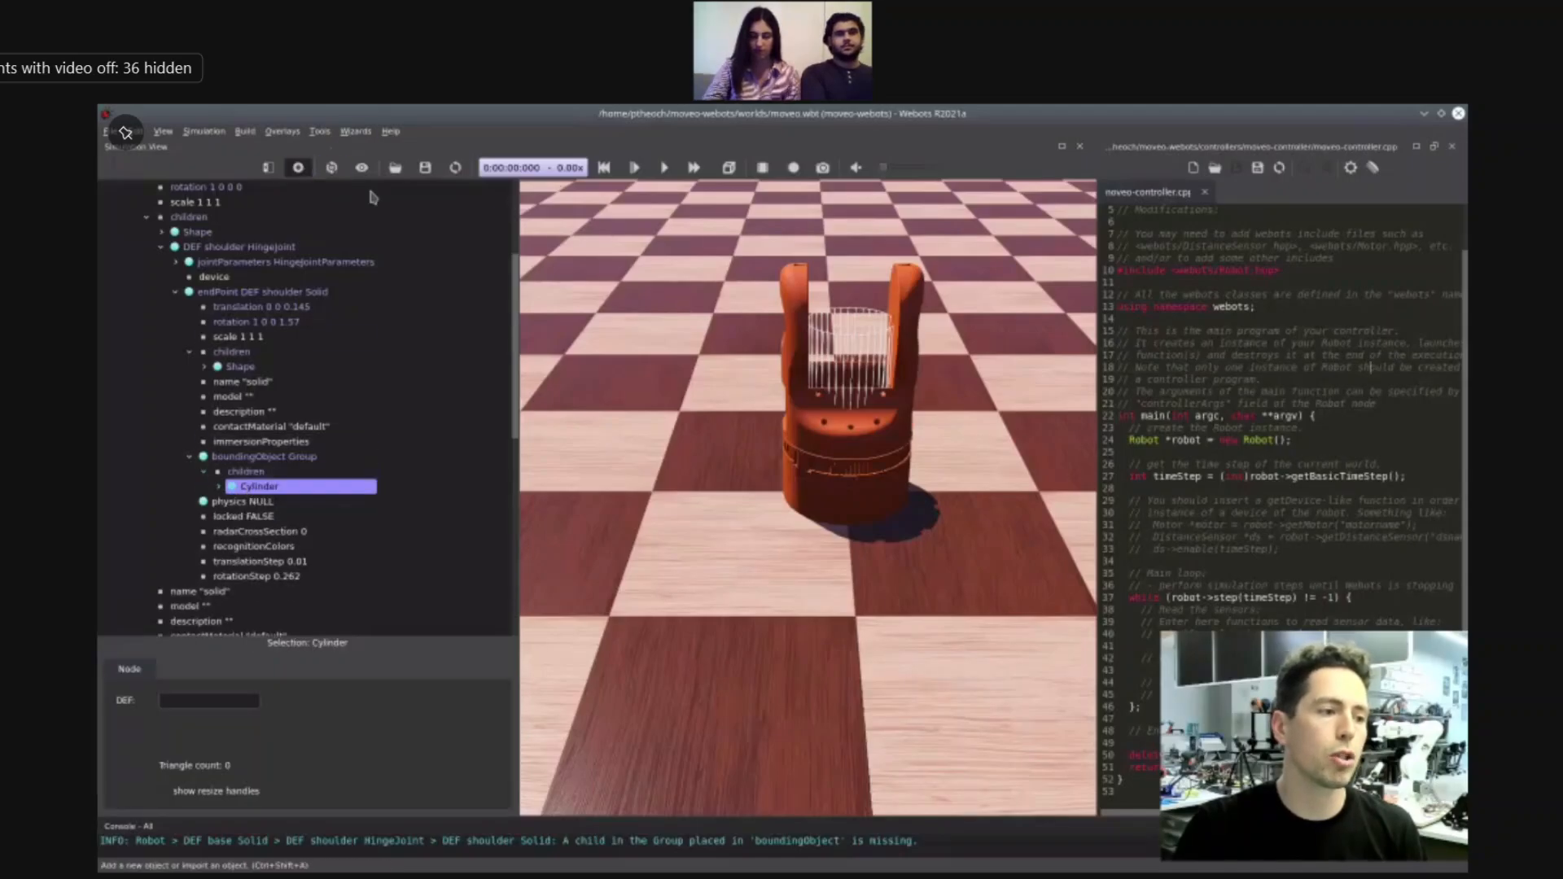
pyautogui.doubleClick(518, 307)
pyautogui.doubleClick(544, 321)
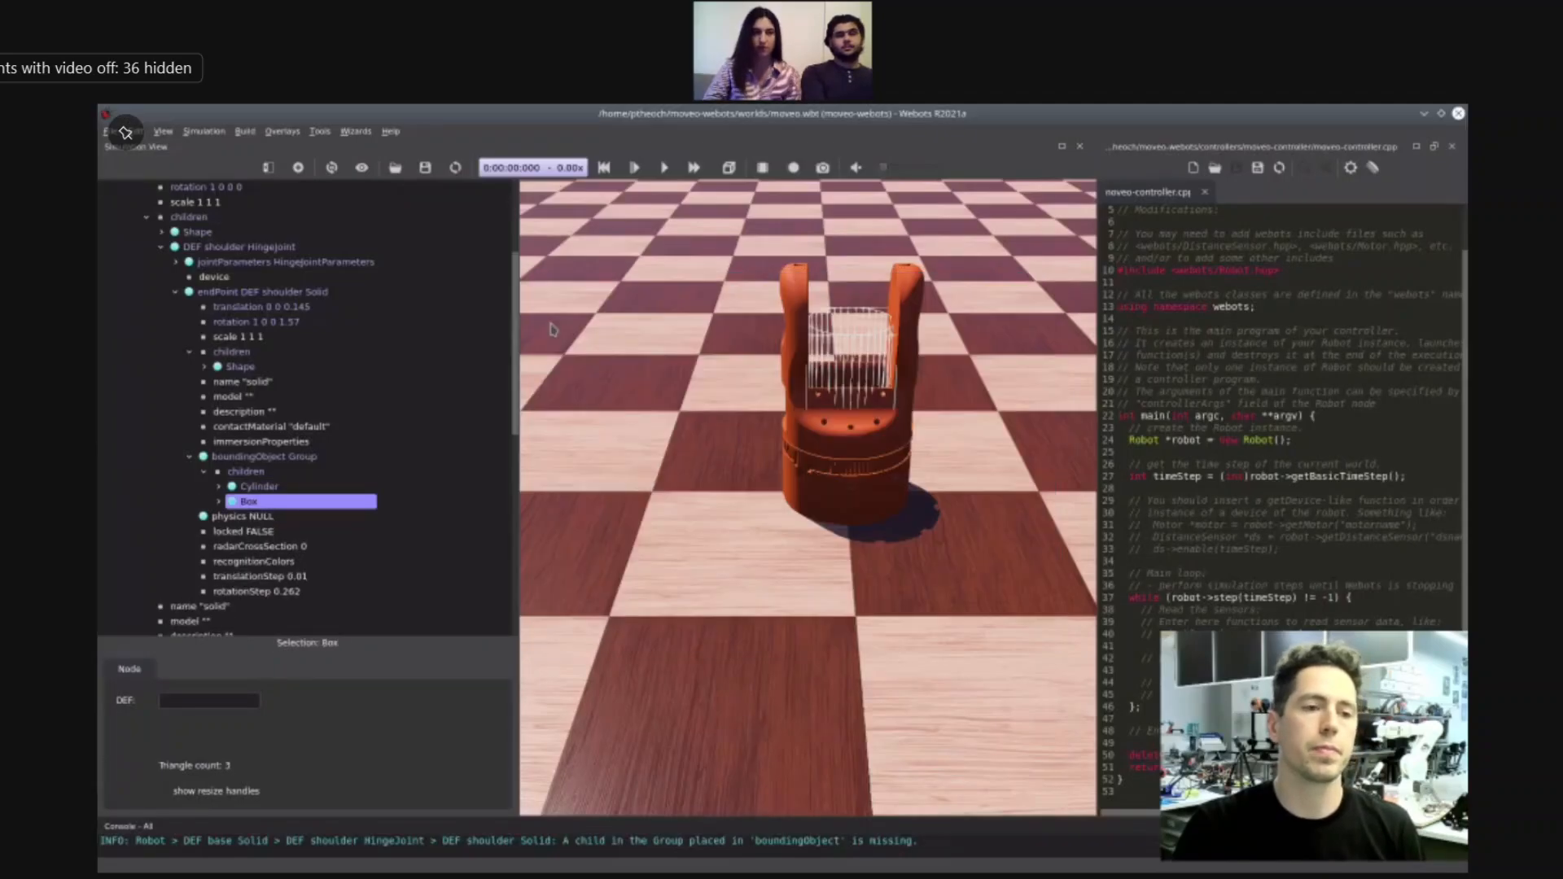
# - Delete the Box from the boundingObject Group and add a Transform node after the Cylinder instead
pyautogui.click(219, 502)
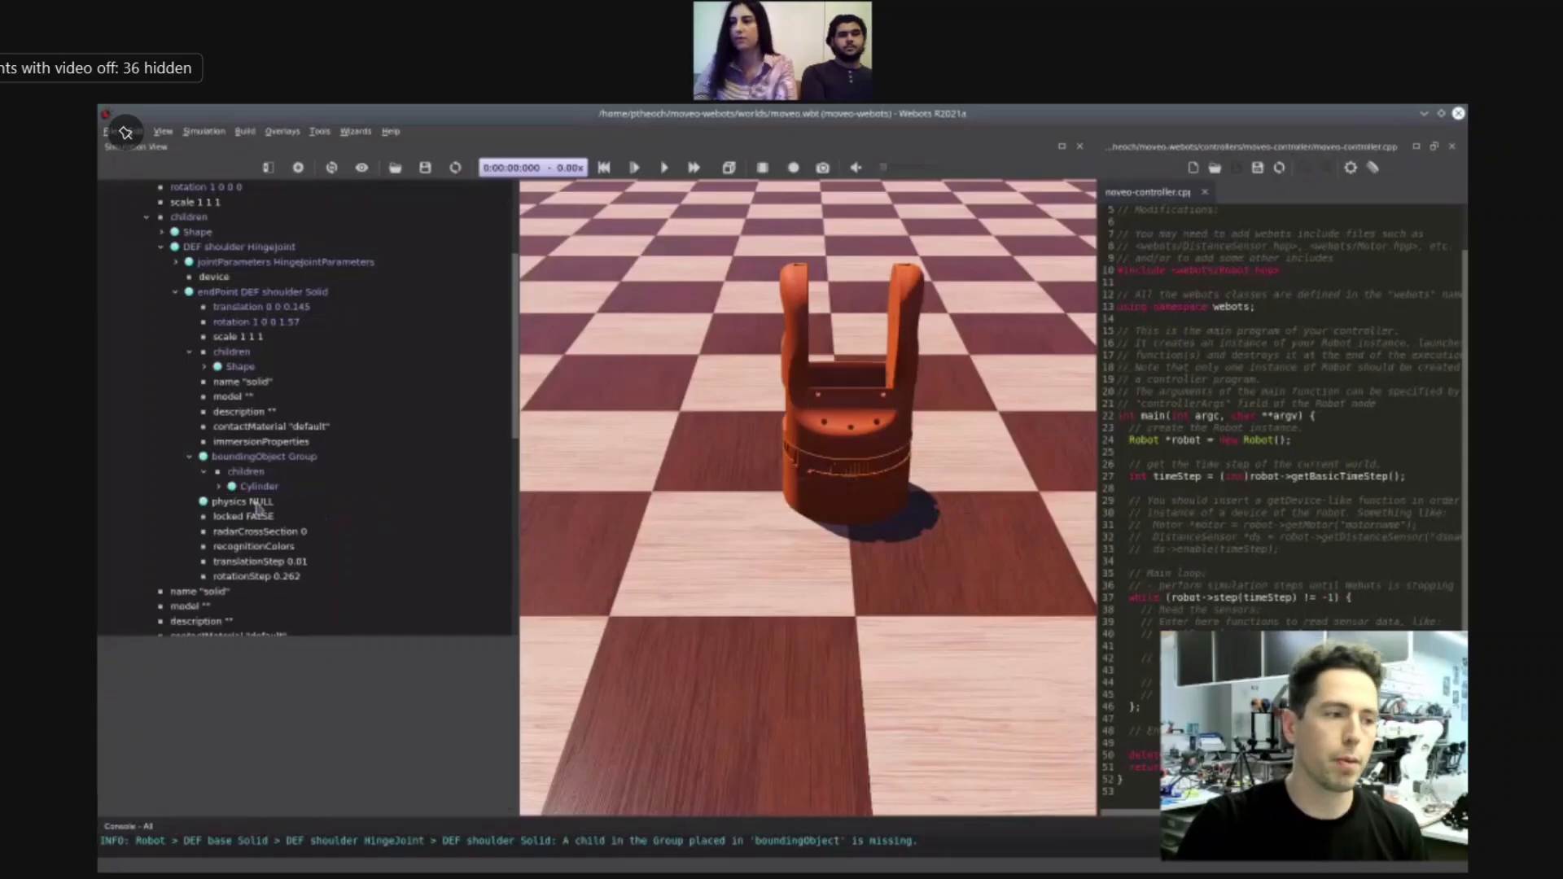
pyautogui.press('Delete')
pyautogui.click(297, 167)
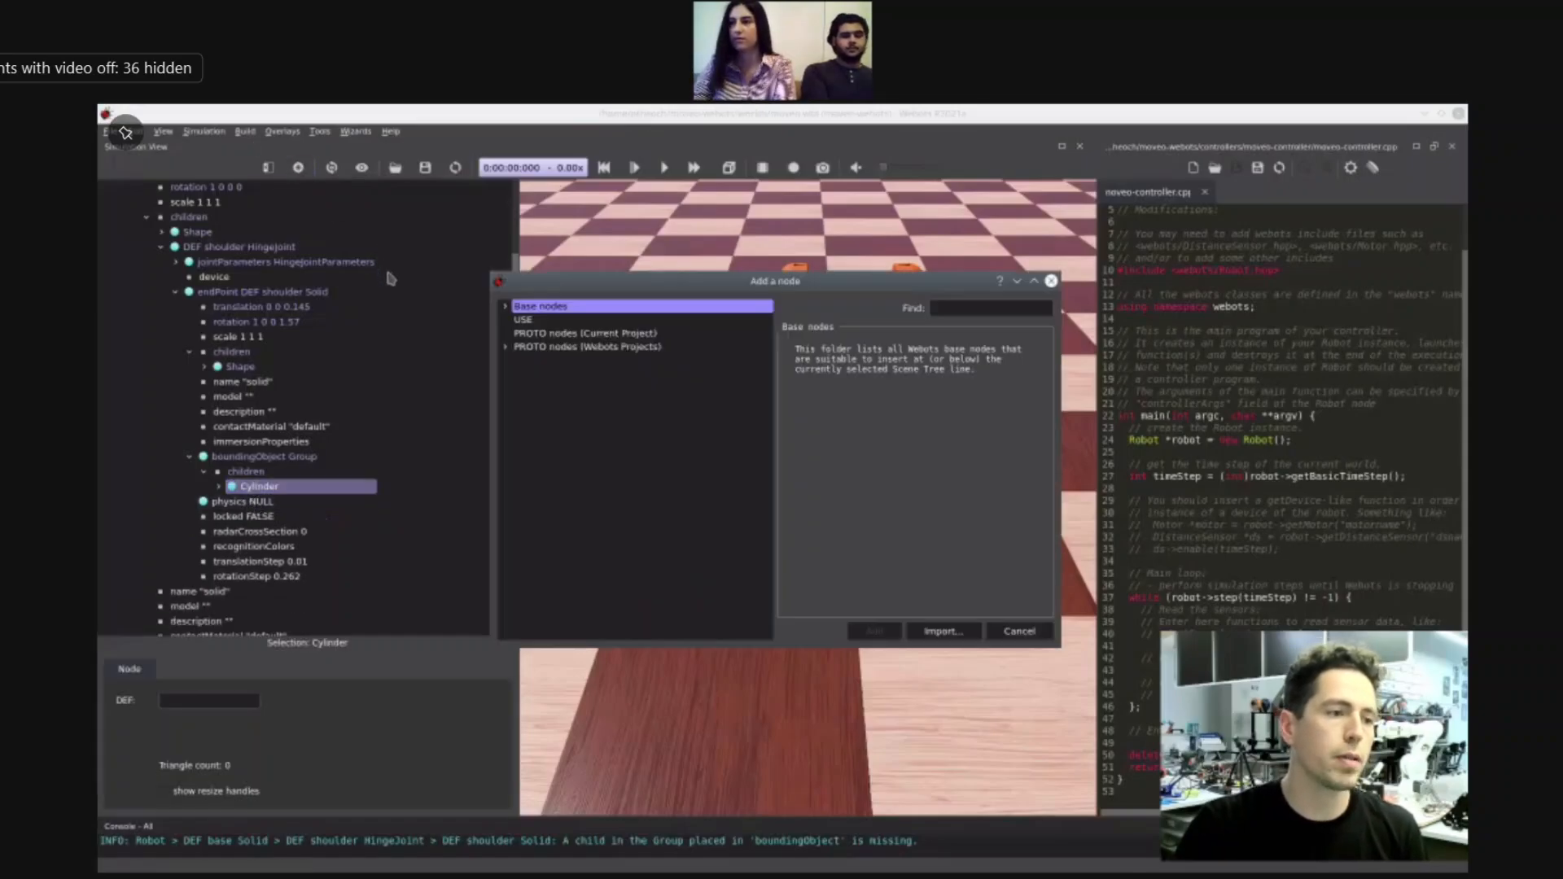
pyautogui.click(506, 309)
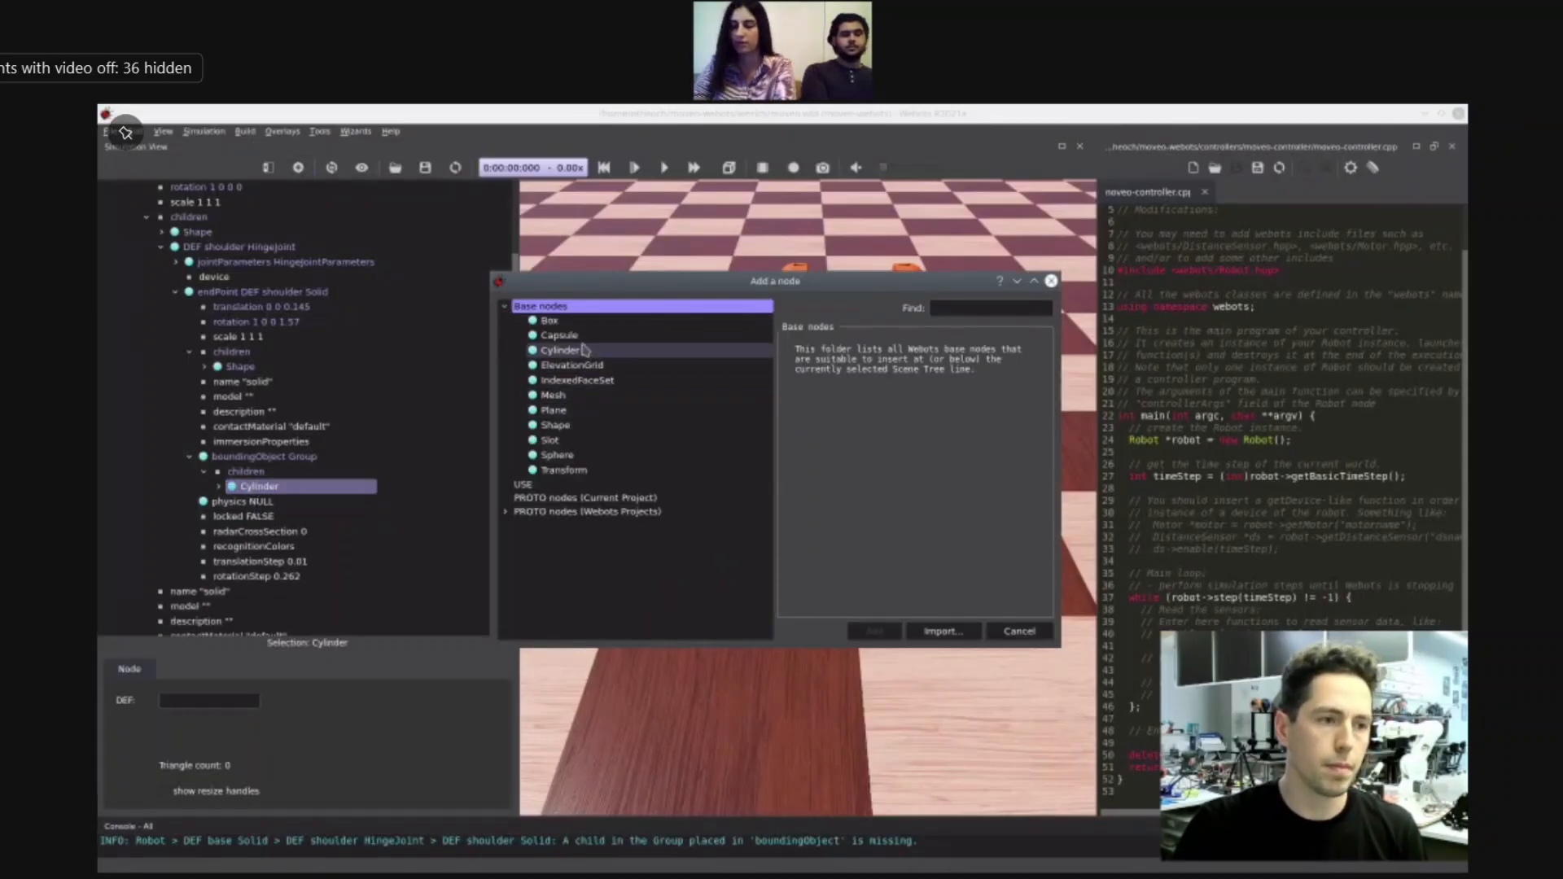
pyautogui.doubleClick(556, 471)
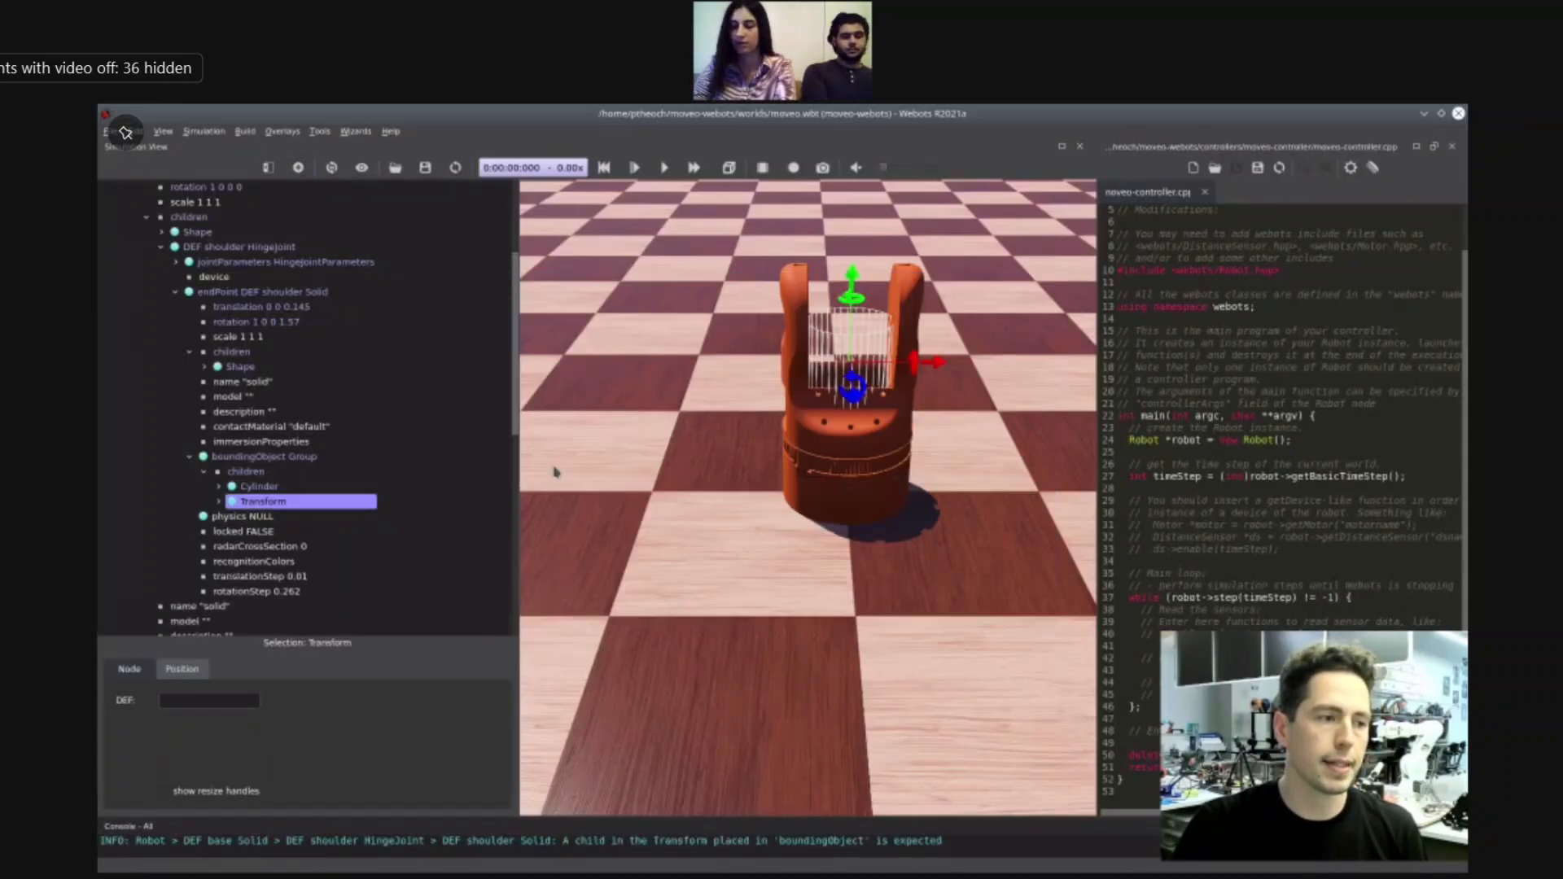
# - Add a Box base node to the children of the Group's Transform and select the Box's size field
pyautogui.click(220, 502)
pyautogui.doubleClick(276, 562)
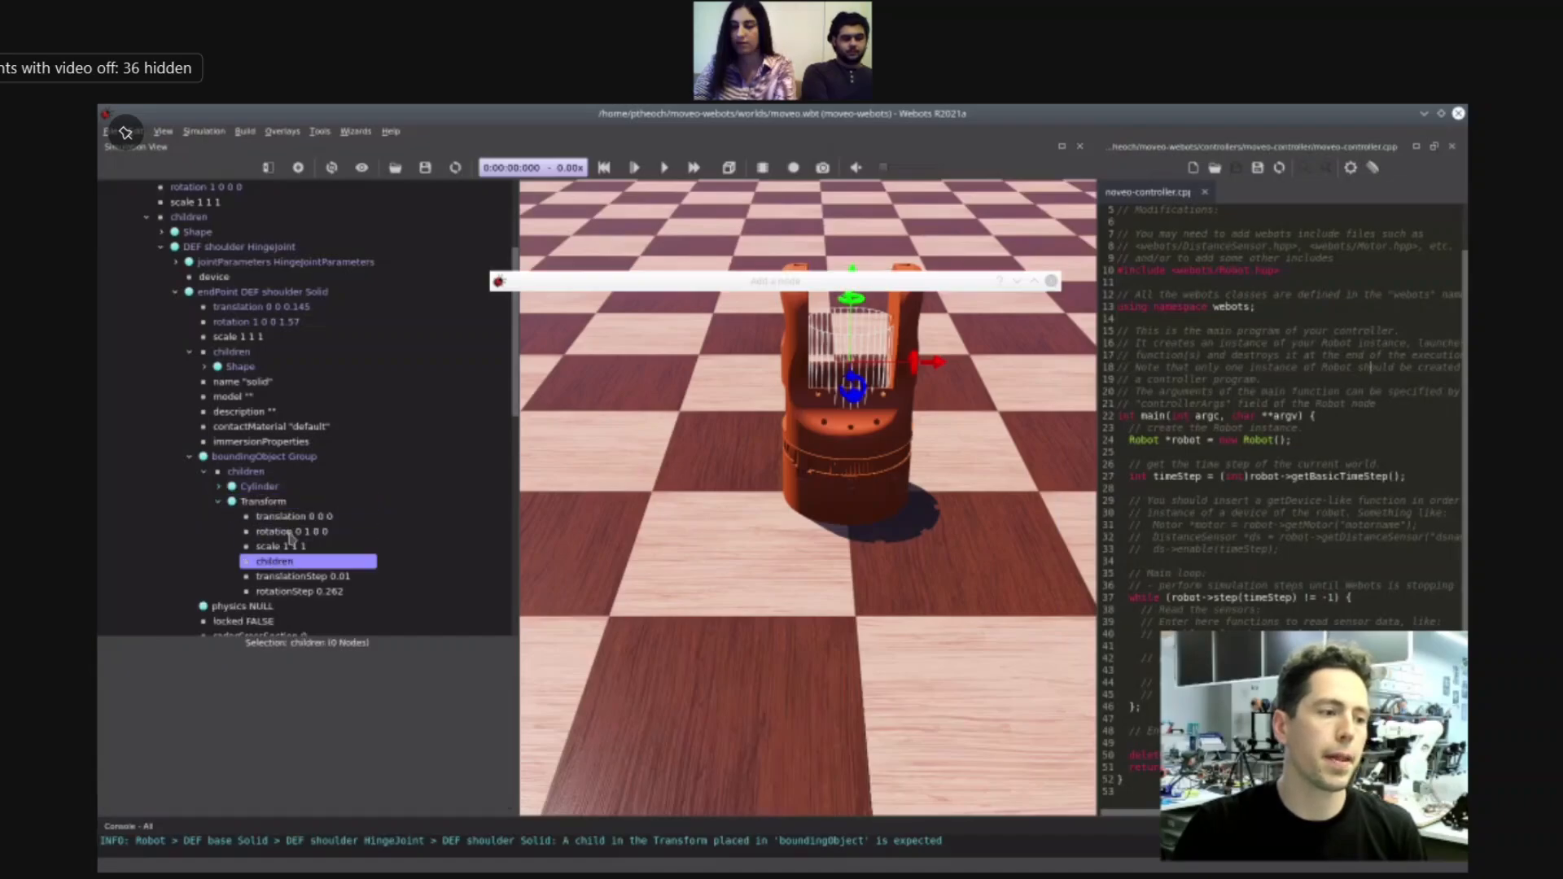
pyautogui.click(506, 307)
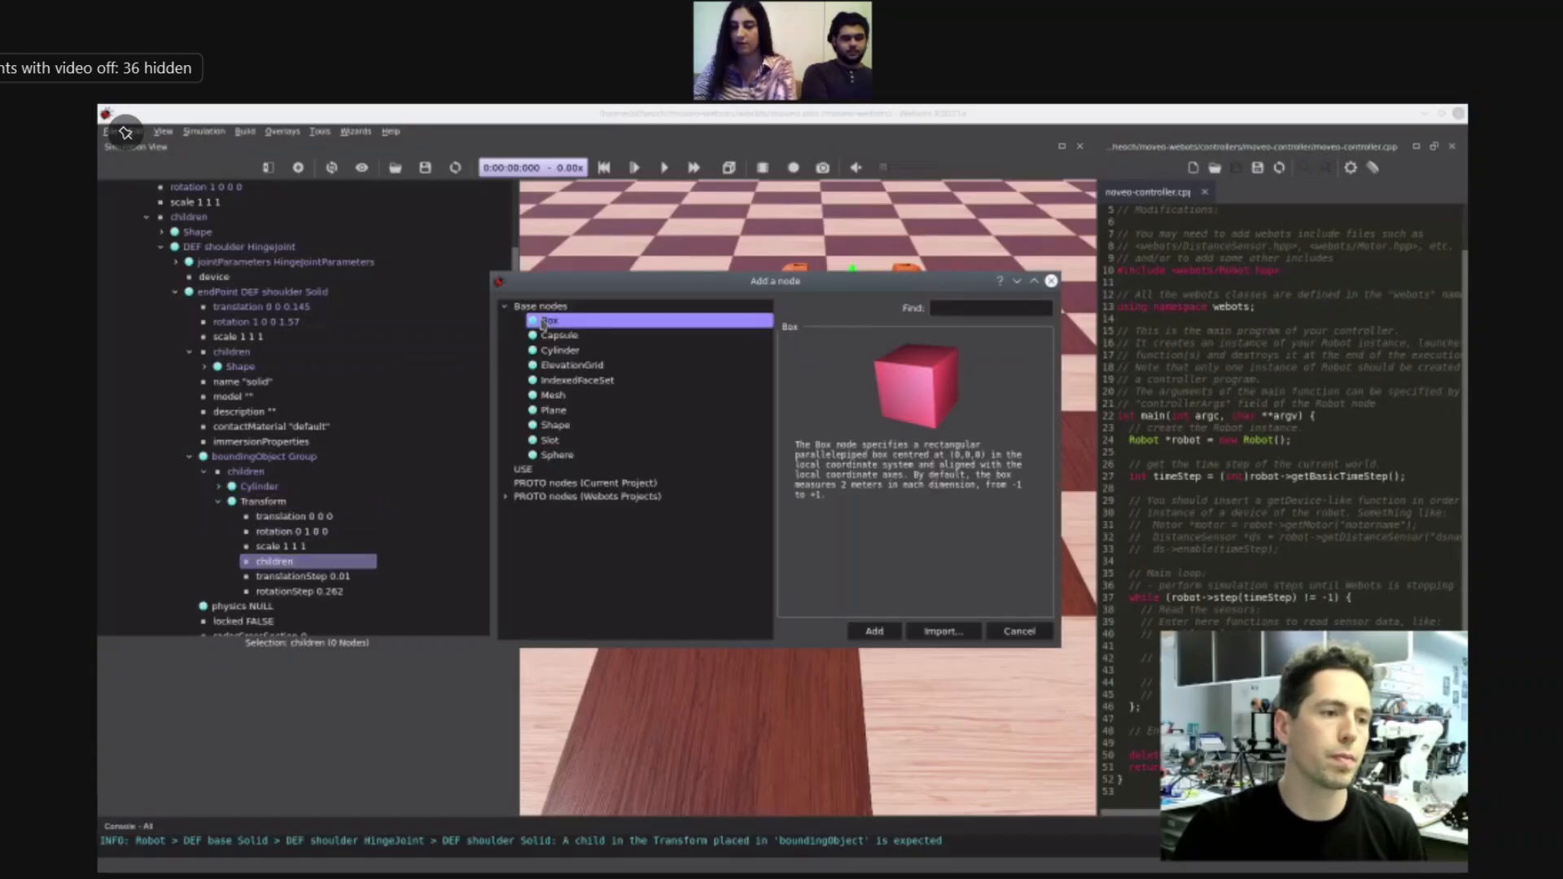
pyautogui.doubleClick(542, 321)
pyautogui.click(247, 576)
pyautogui.click(318, 591)
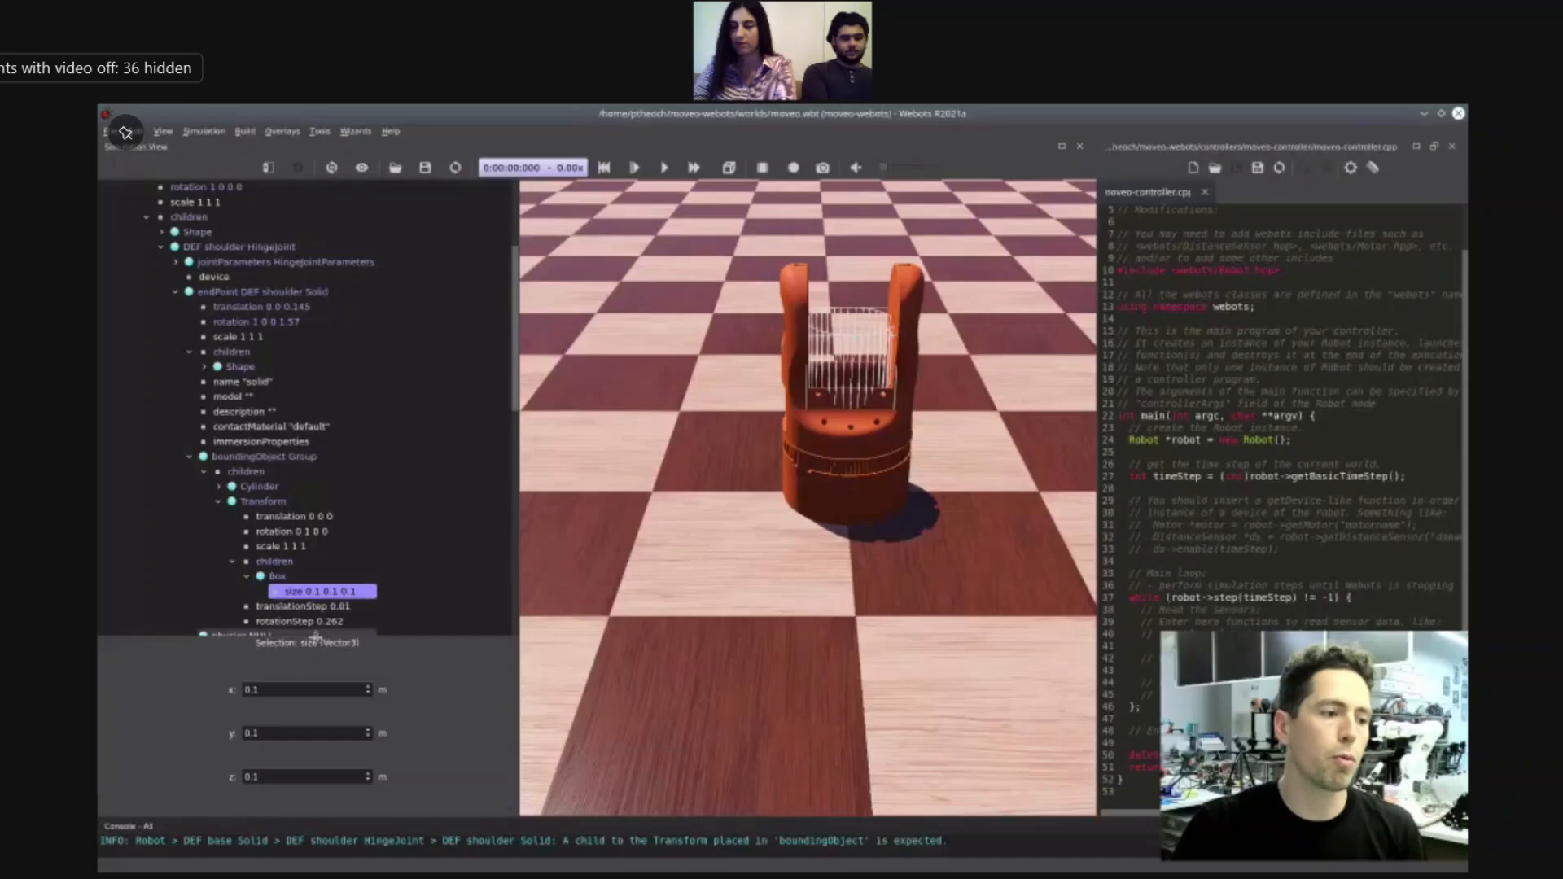
# - Set the Transform's z translation to 0.005 m and increase it to 0.019 m
pyautogui.click(285, 516)
pyautogui.click(272, 775)
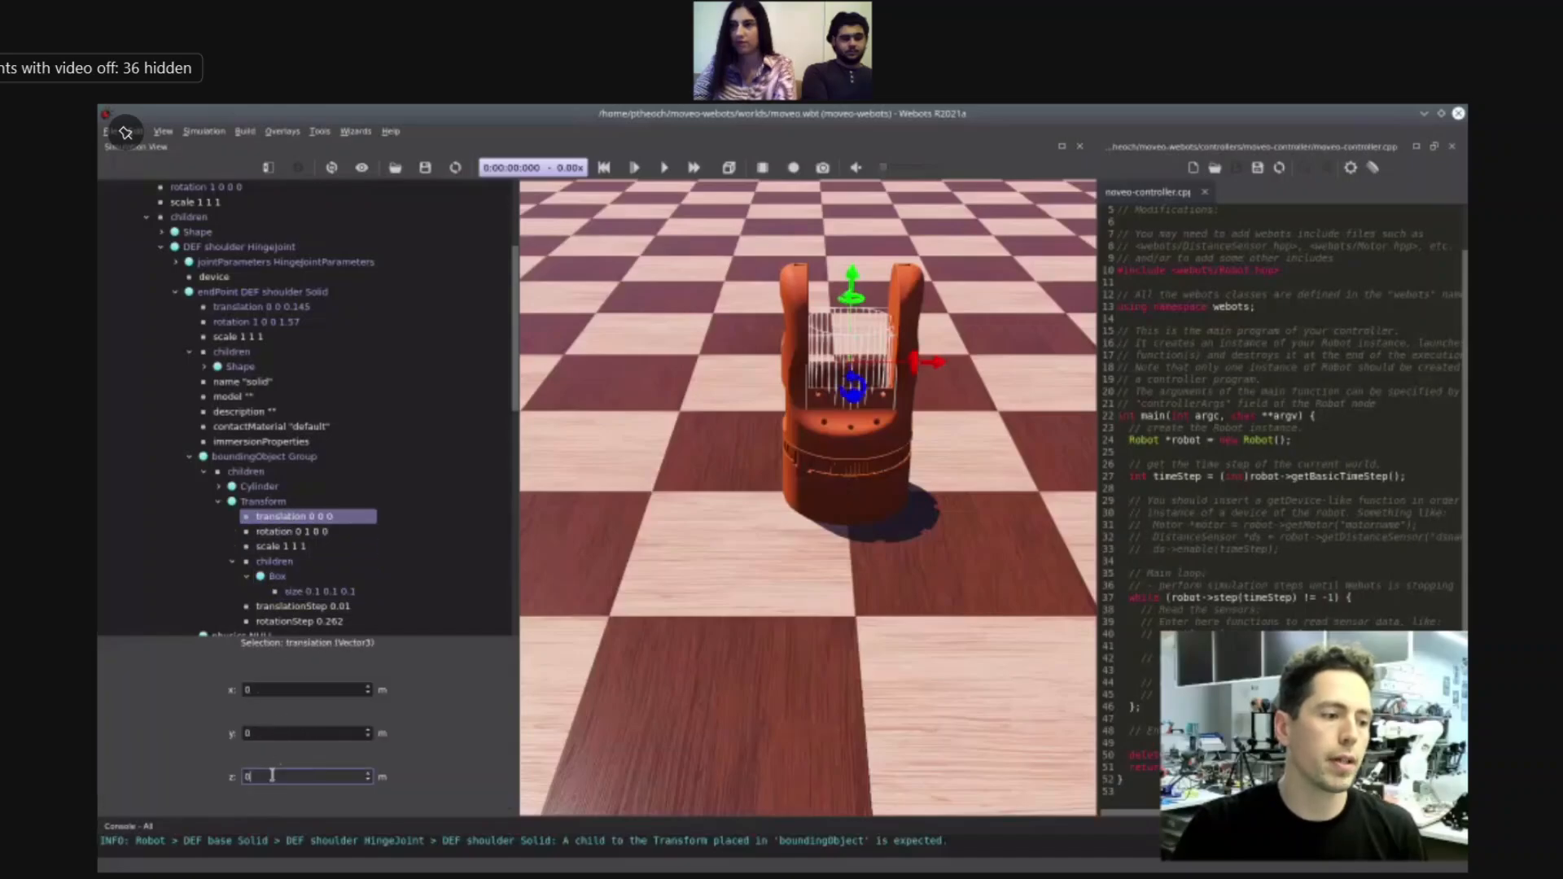
pyautogui.write('.00')
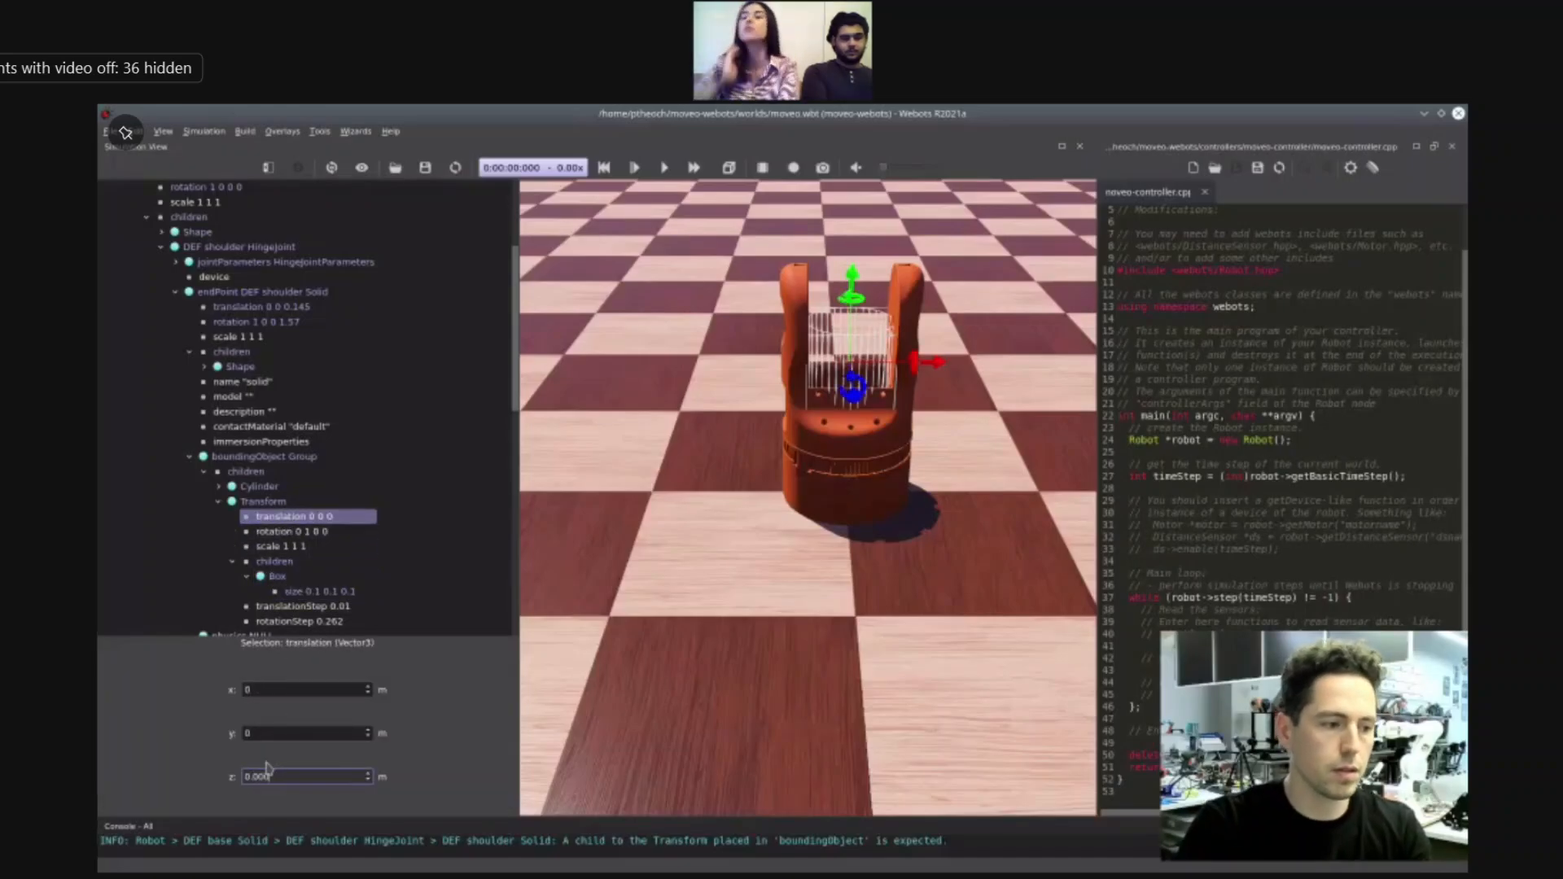
pyautogui.write('5')
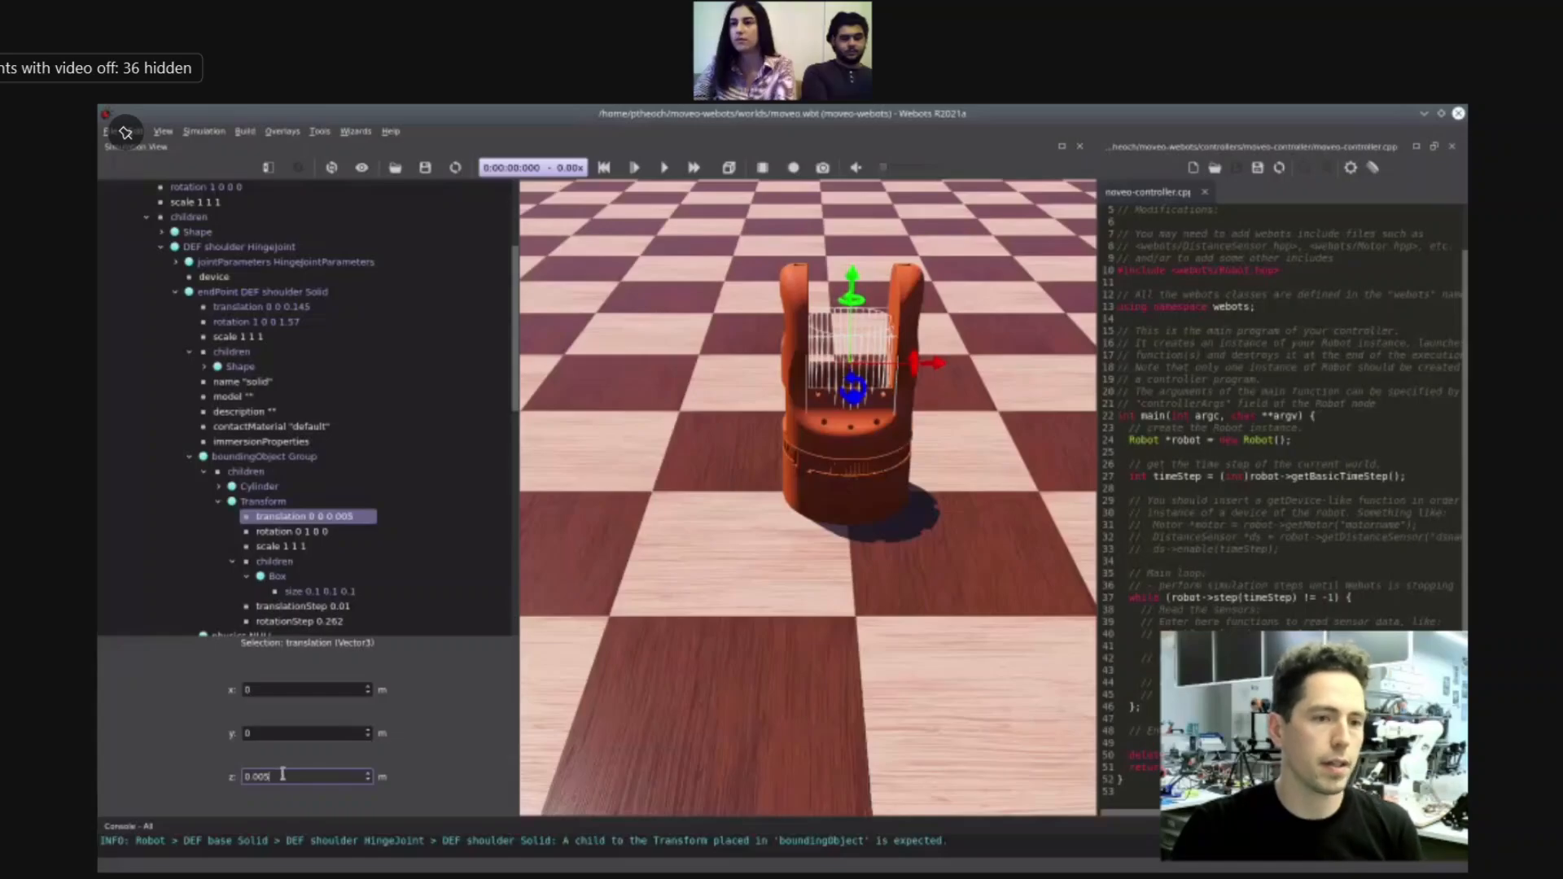
pyautogui.scroll(14, 282, 775)
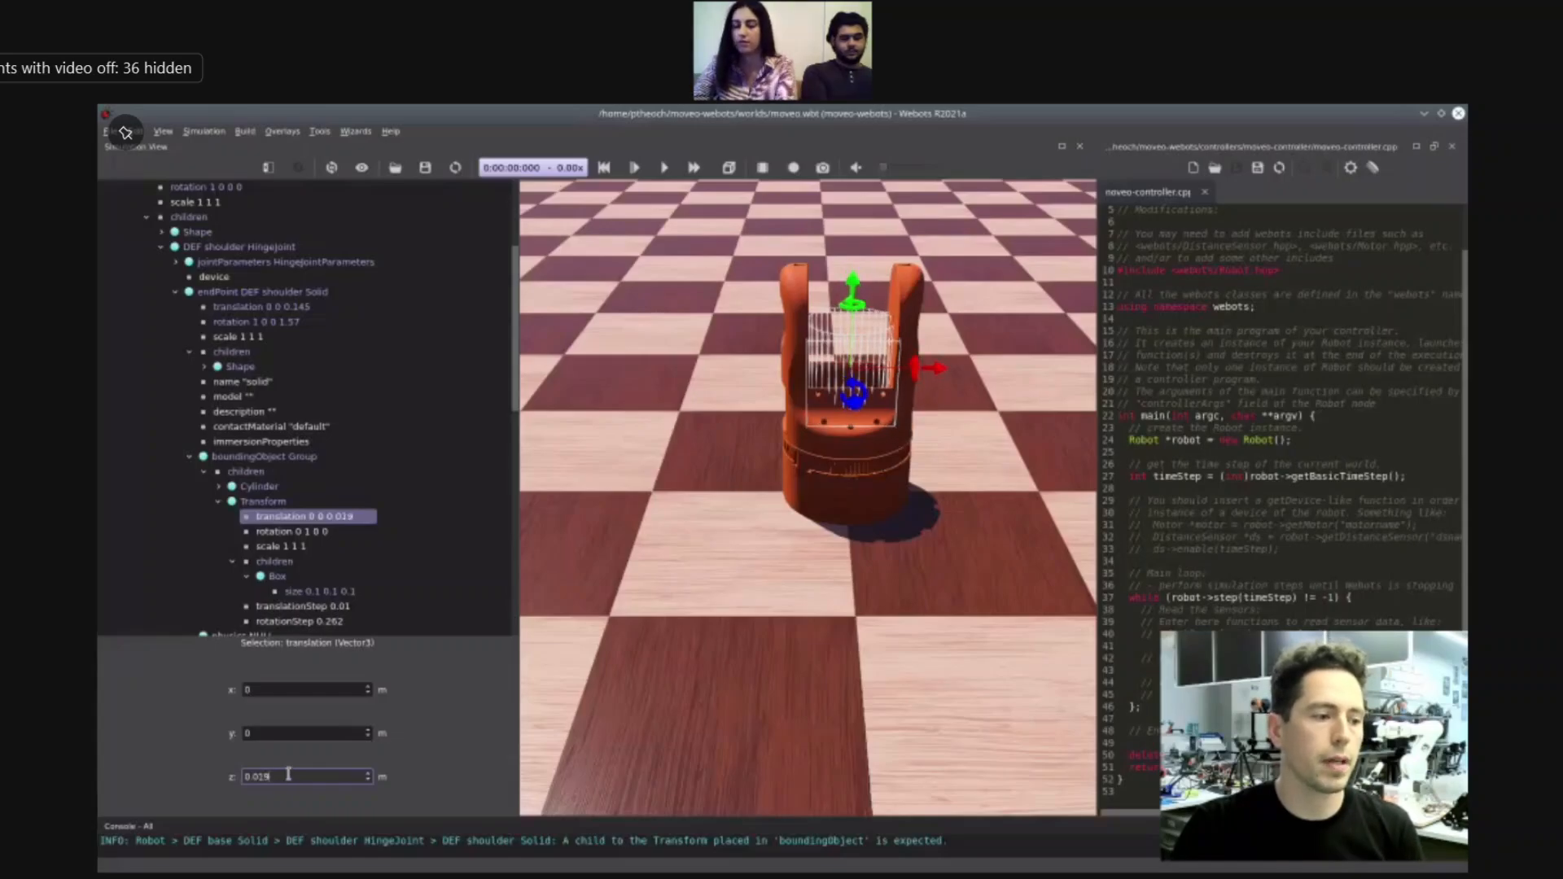
# - Reset the Transform's z translation to 0 and move it in the 3D view to a y translation of 0.07 m
pyautogui.moveTo(288, 775); pyautogui.dragTo(219, 774)
pyautogui.write('0')
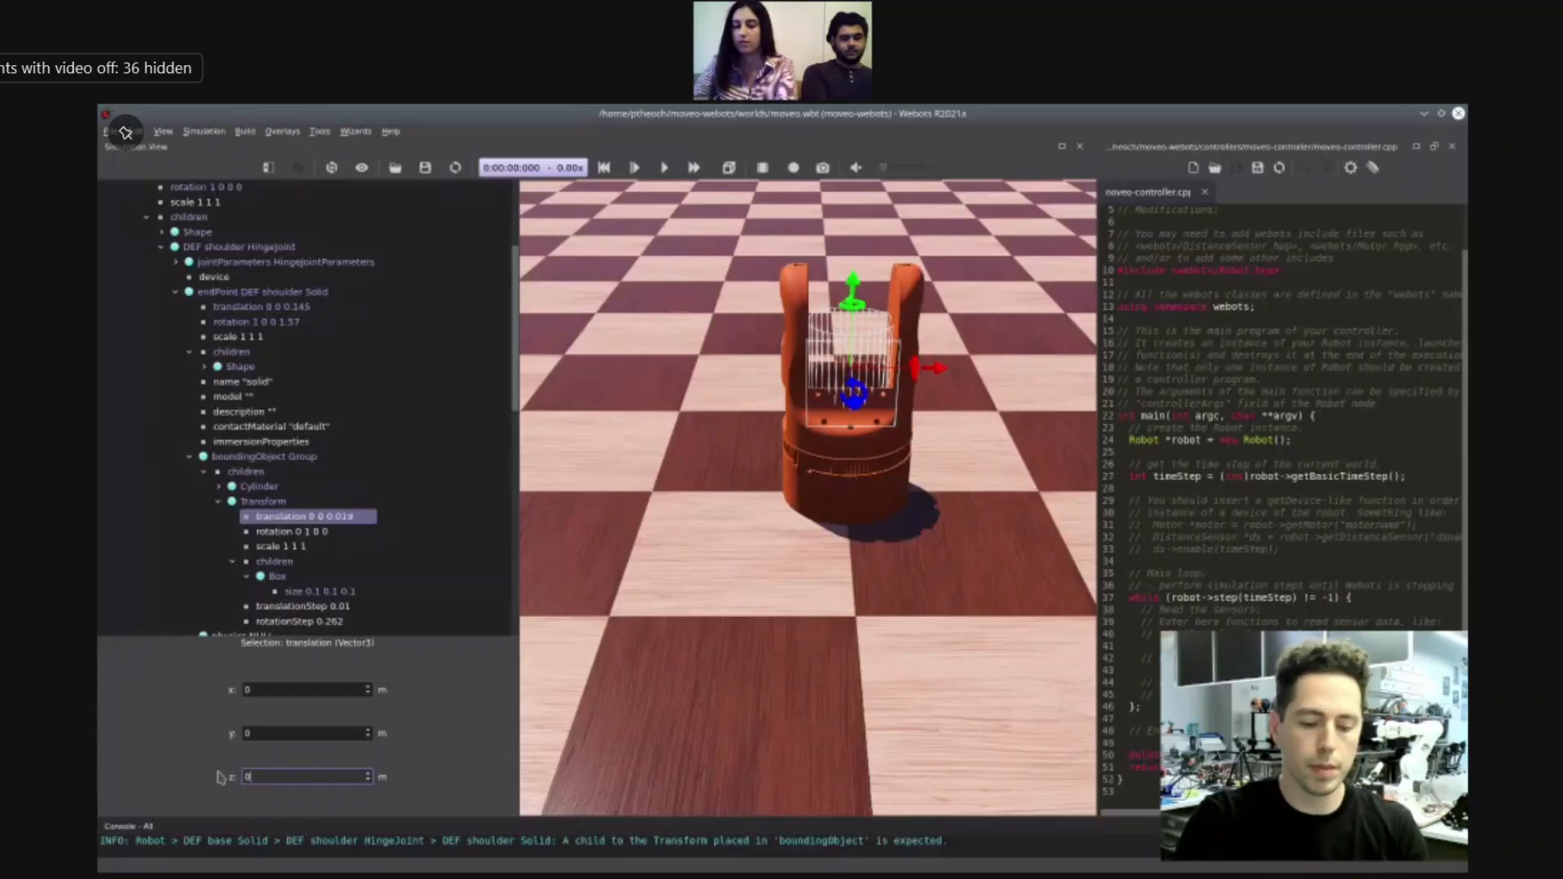
pyautogui.click(287, 733)
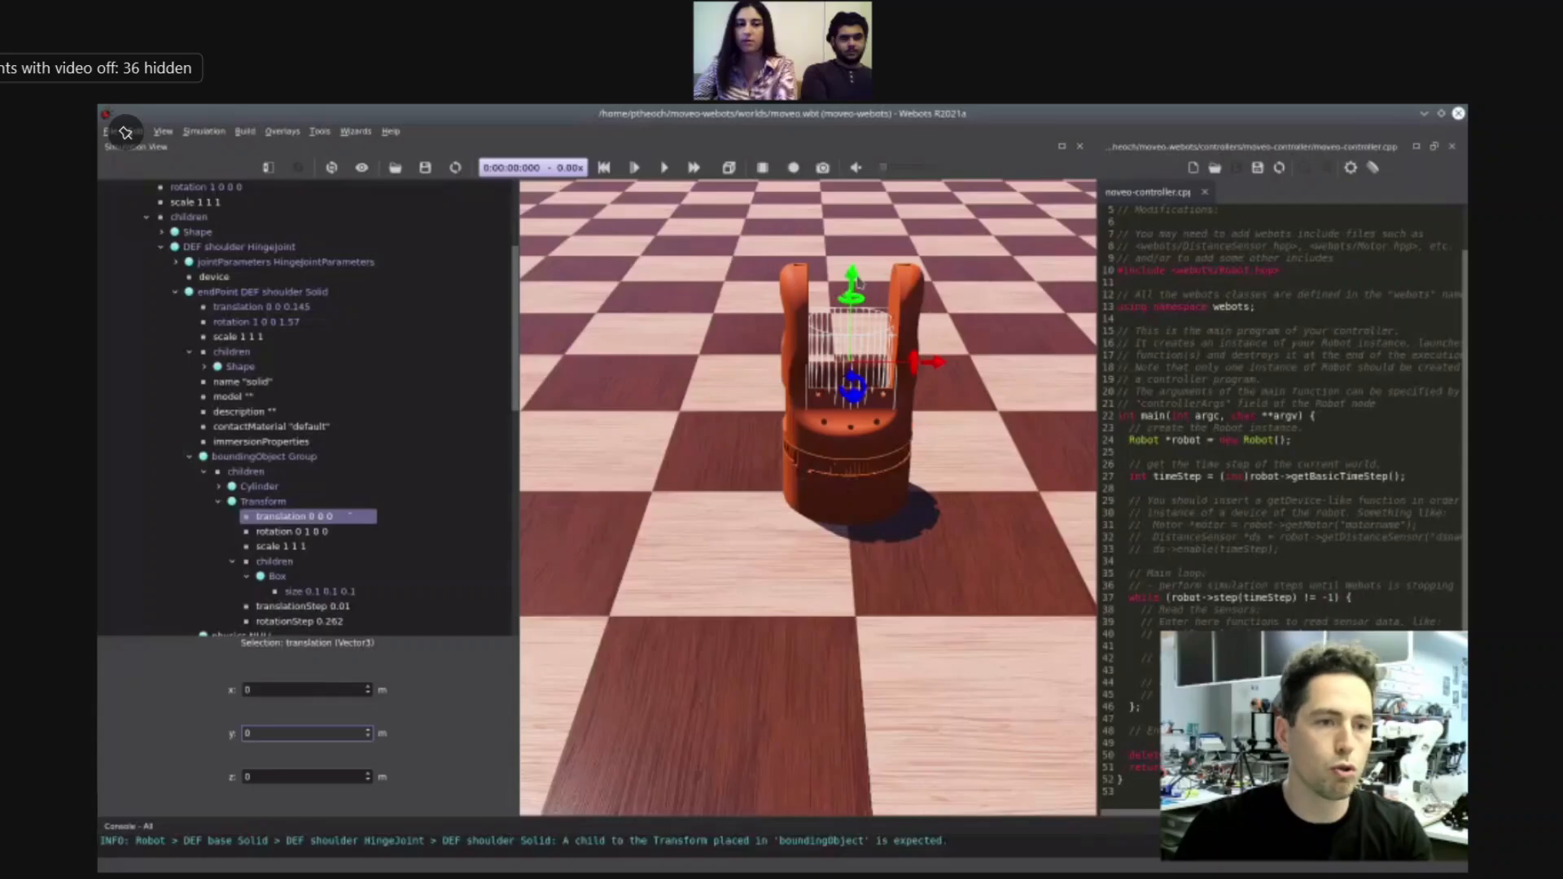
pyautogui.moveTo(856, 281); pyautogui.dragTo(858, 236)
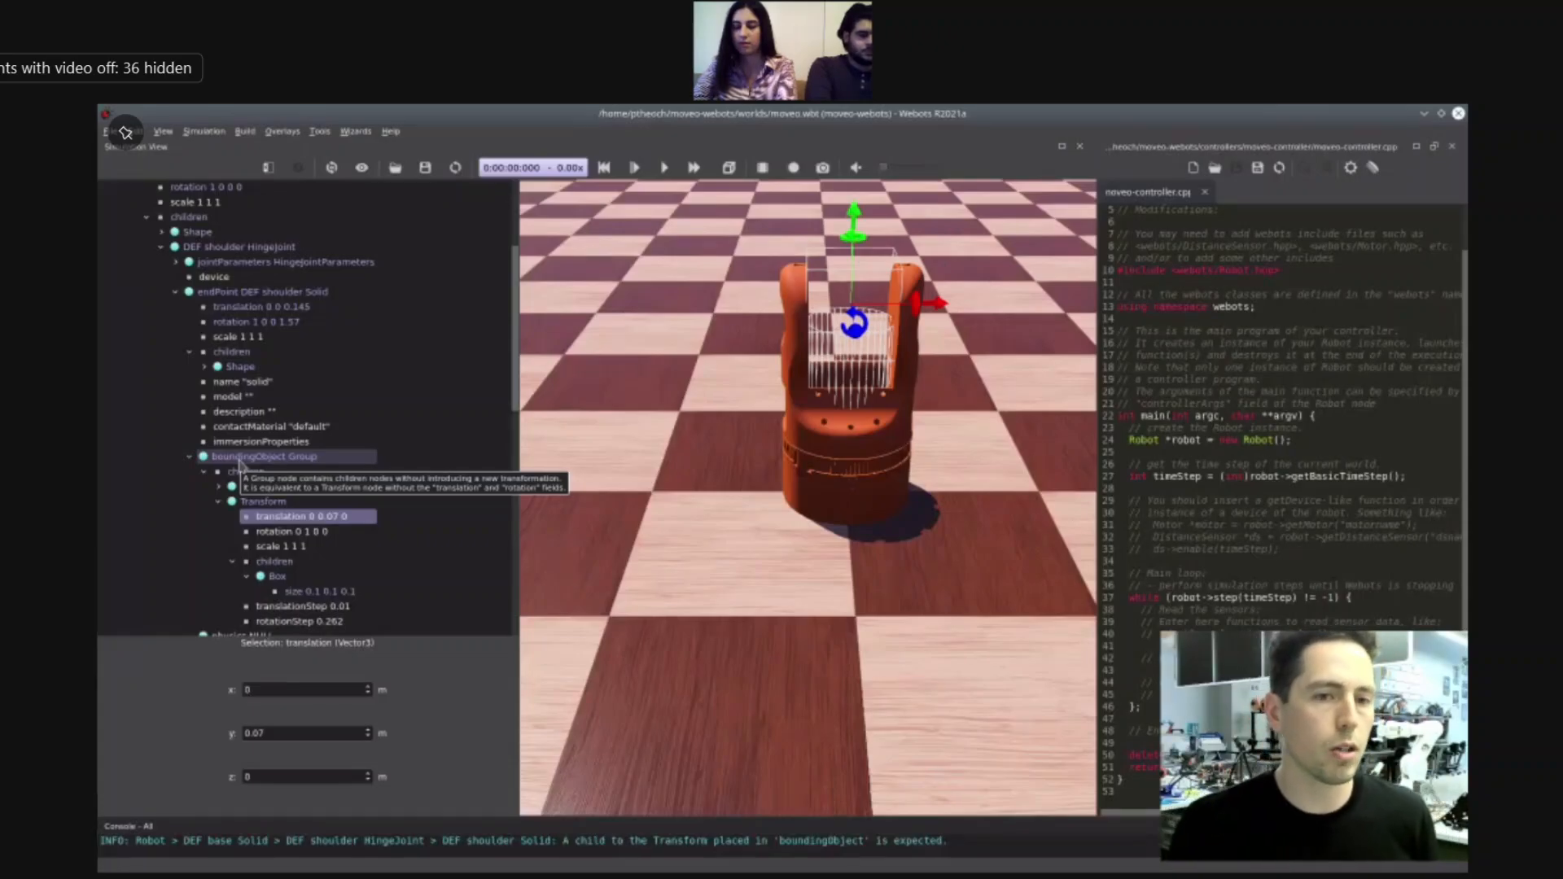
# - Delete the Group, with its Cylinder and Transform, from the shoulder Solid's boundingObject
pyautogui.click(241, 464)
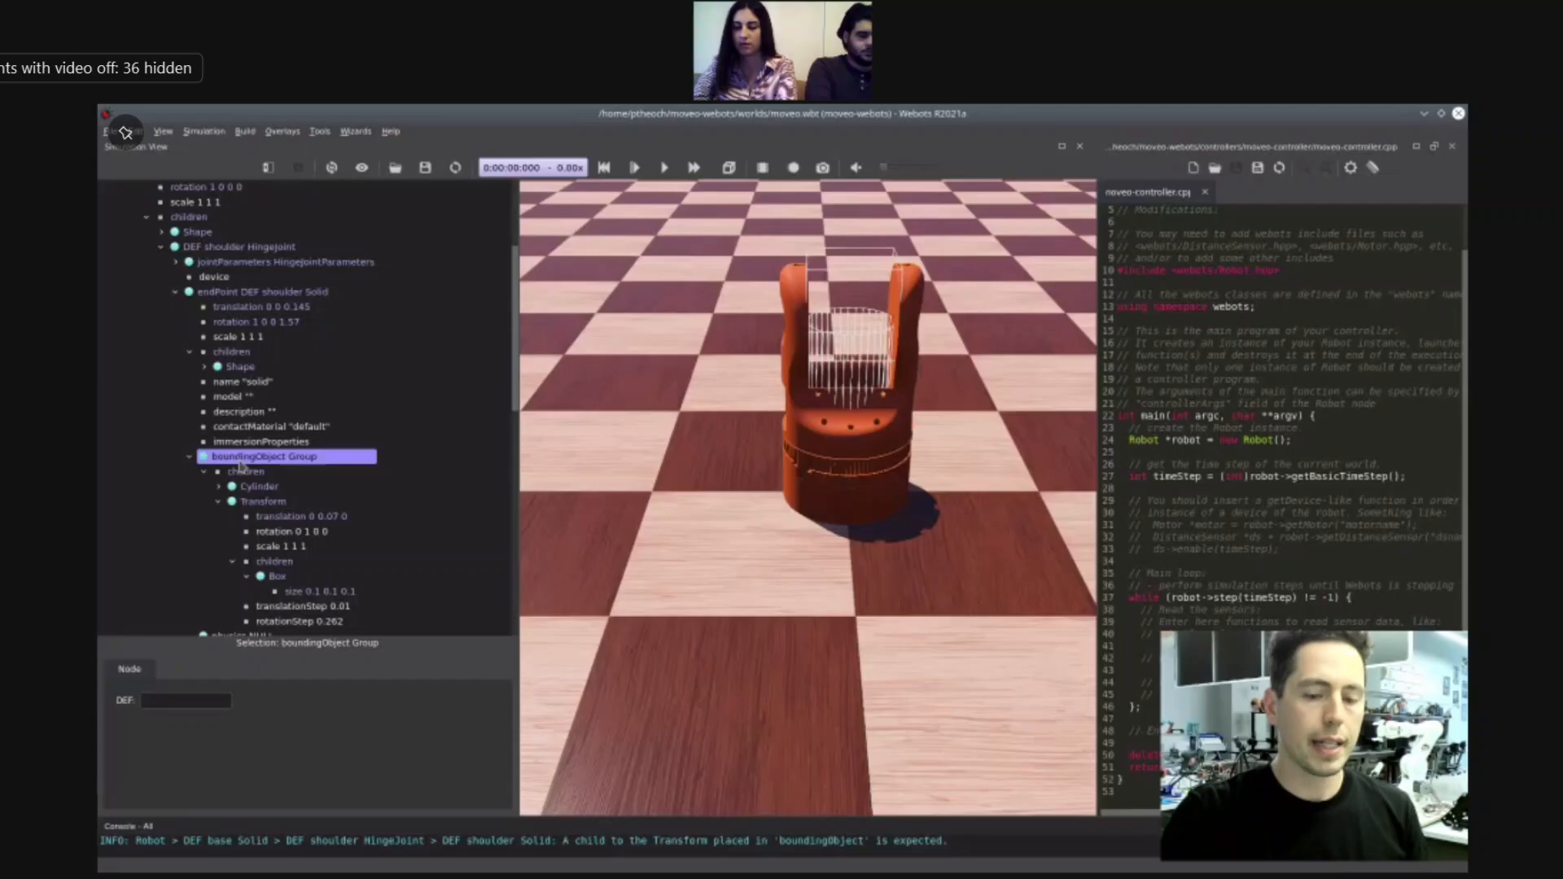
pyautogui.press('Delete')
pyautogui.click(241, 464)
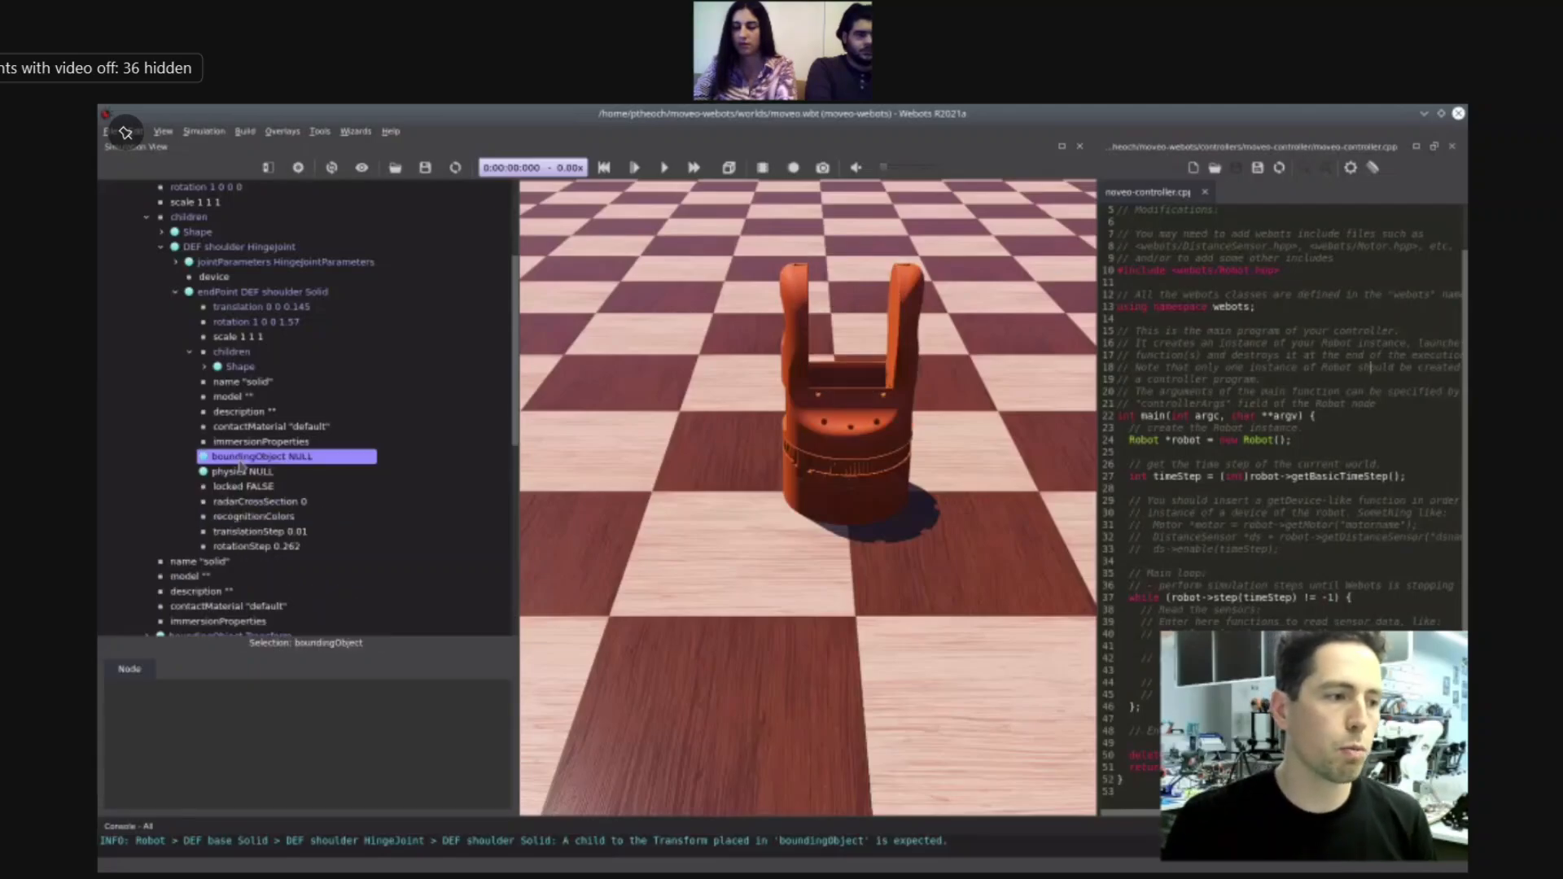
# - Add a Cylinder base node as the shoulder Solid's boundingObject in place of the deleted Group
pyautogui.doubleClick(243, 464)
pyautogui.click(506, 307)
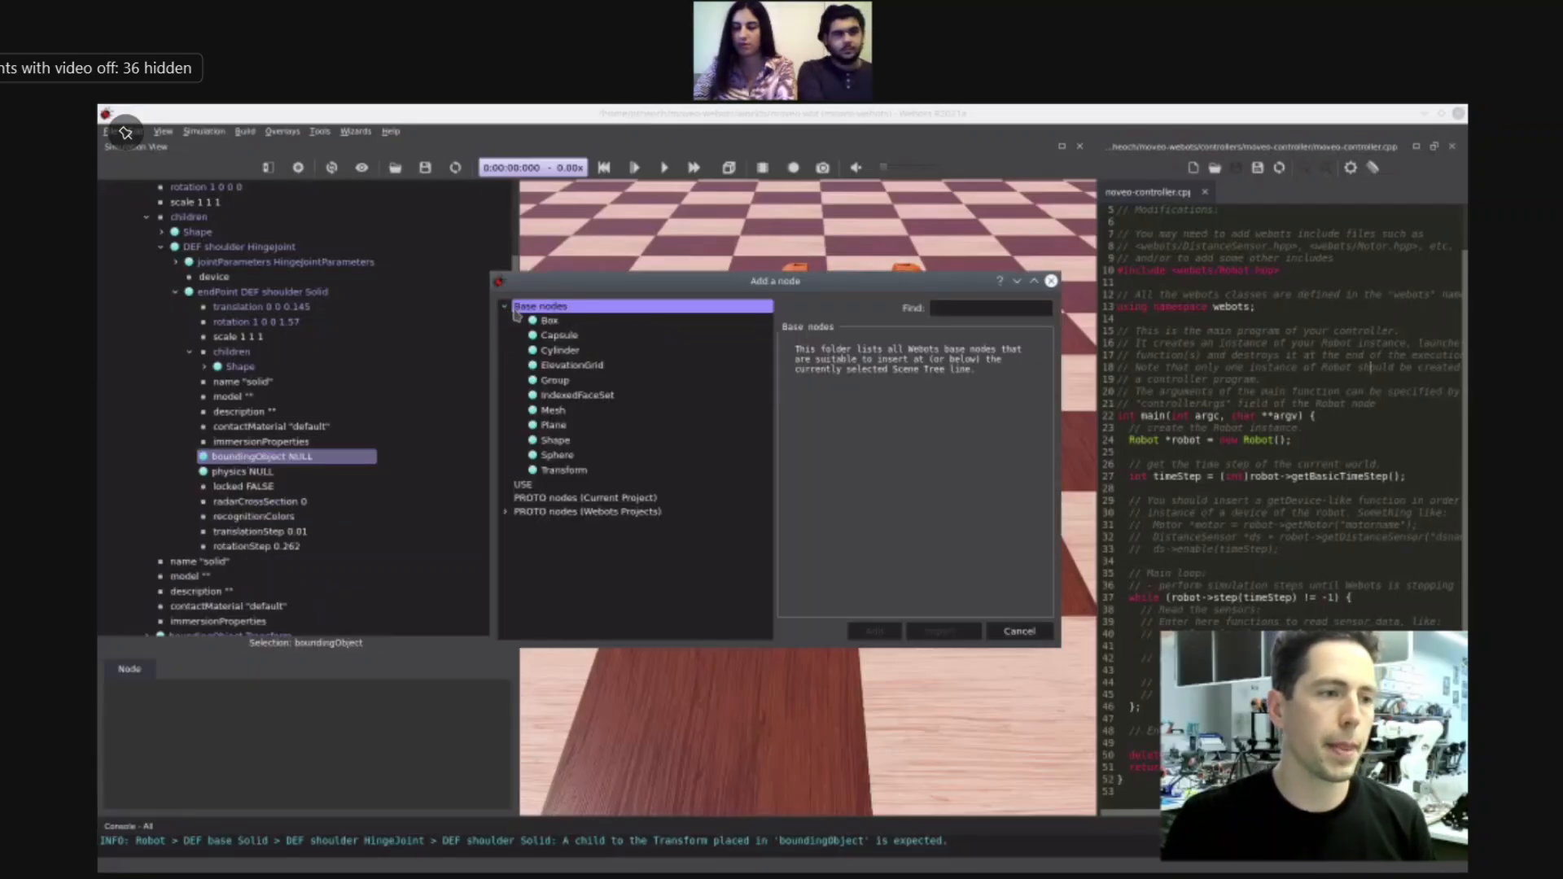
pyautogui.doubleClick(549, 351)
# - Set the shoulder's bounding Cylinder to a height of 0.225 m and a radius of 0.08 m
pyautogui.click(329, 487)
pyautogui.click(294, 735)
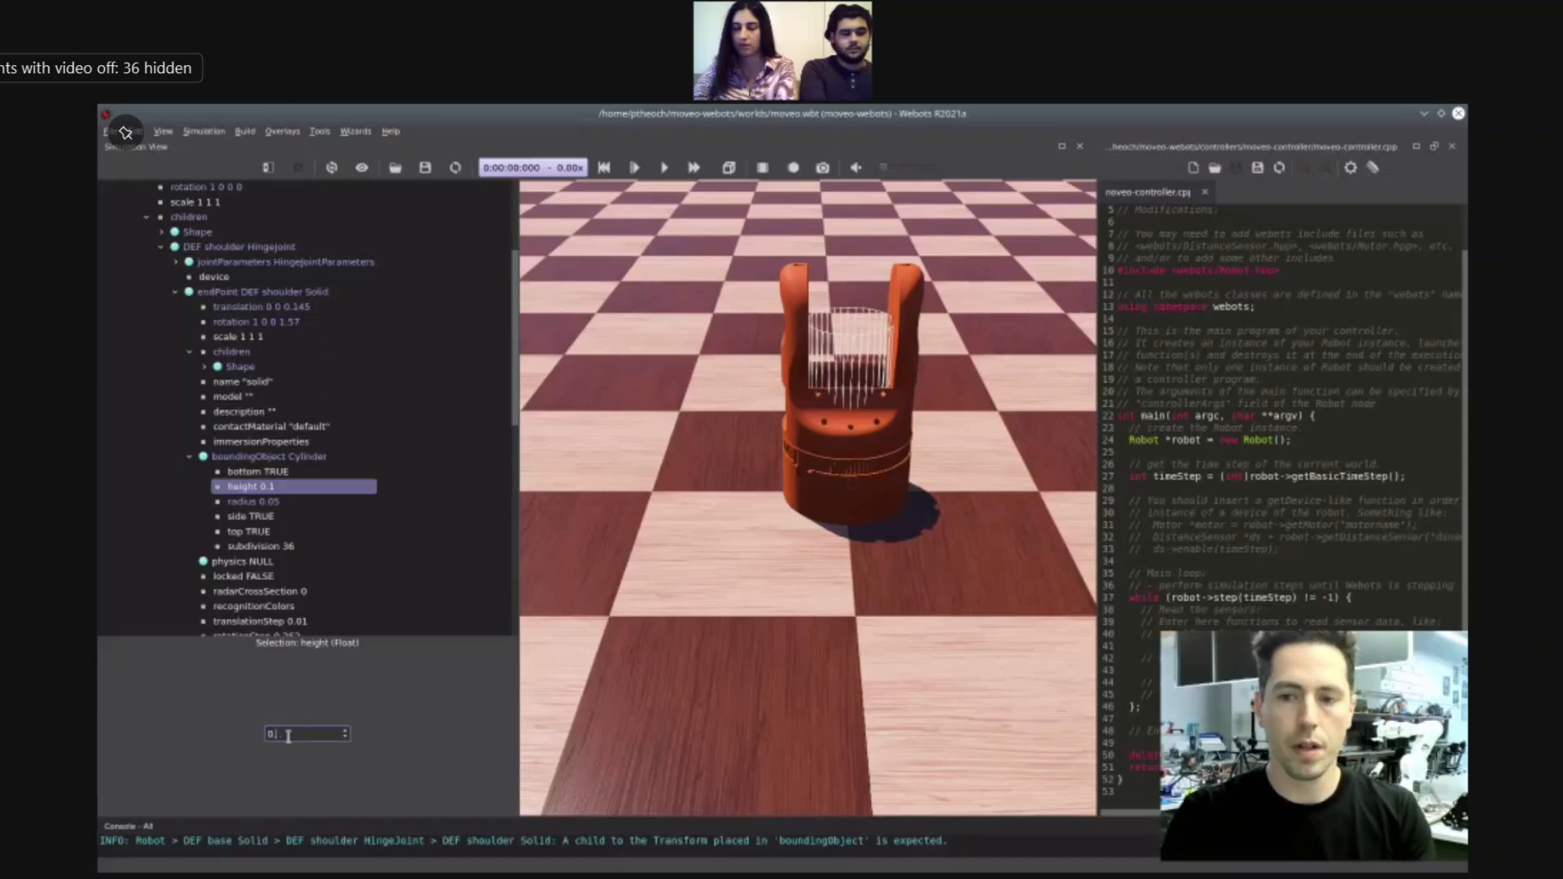
pyautogui.write('0.225')
pyautogui.press('Return')
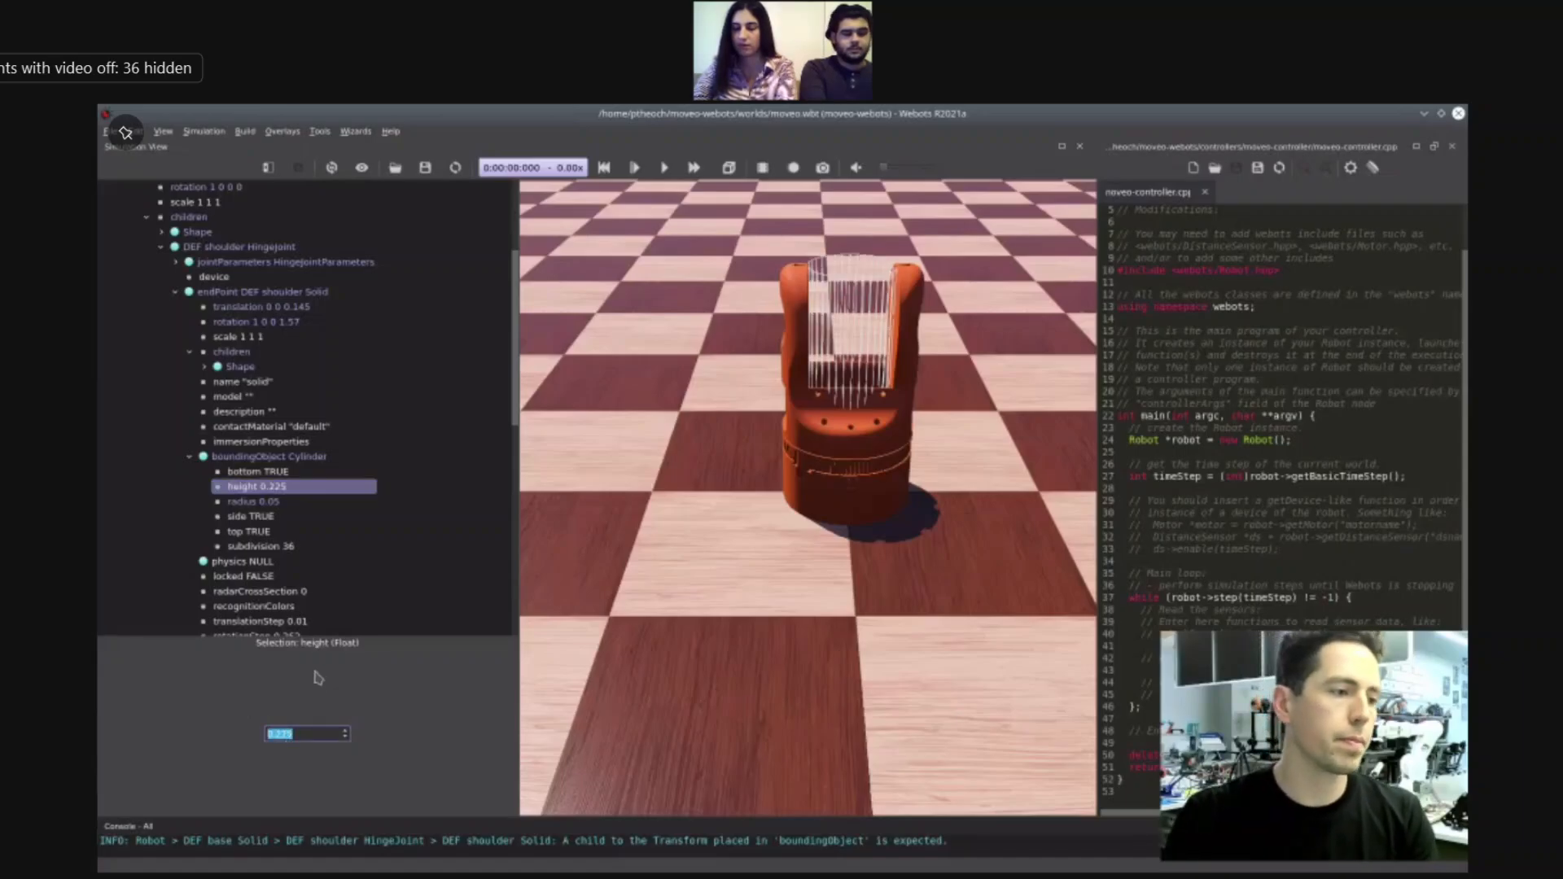
pyautogui.click(252, 502)
pyautogui.click(301, 734)
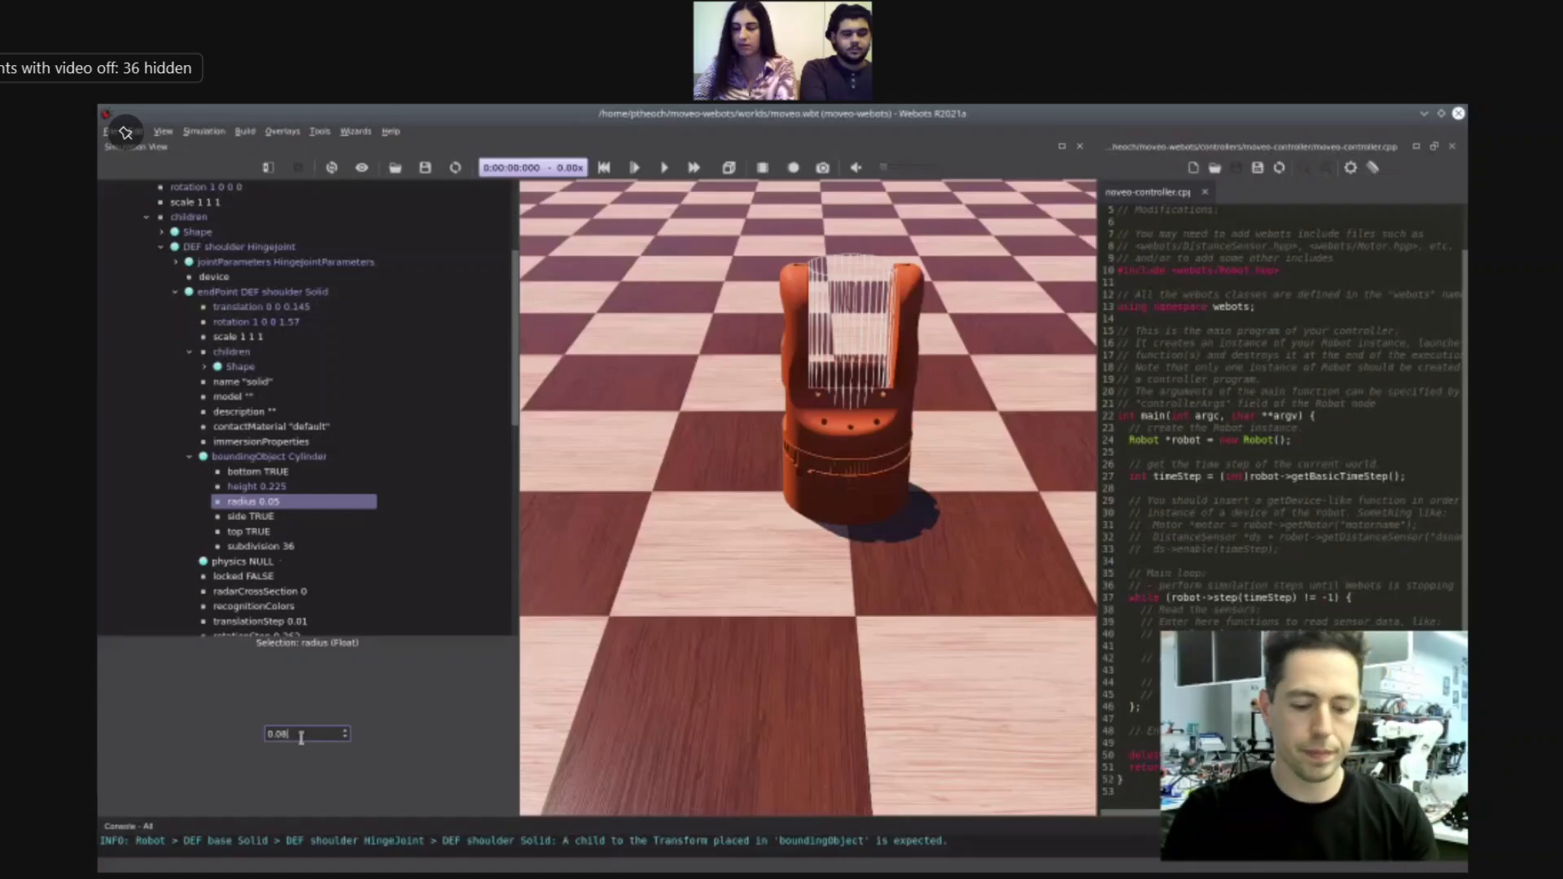
pyautogui.write('8')
pyautogui.press('Return')
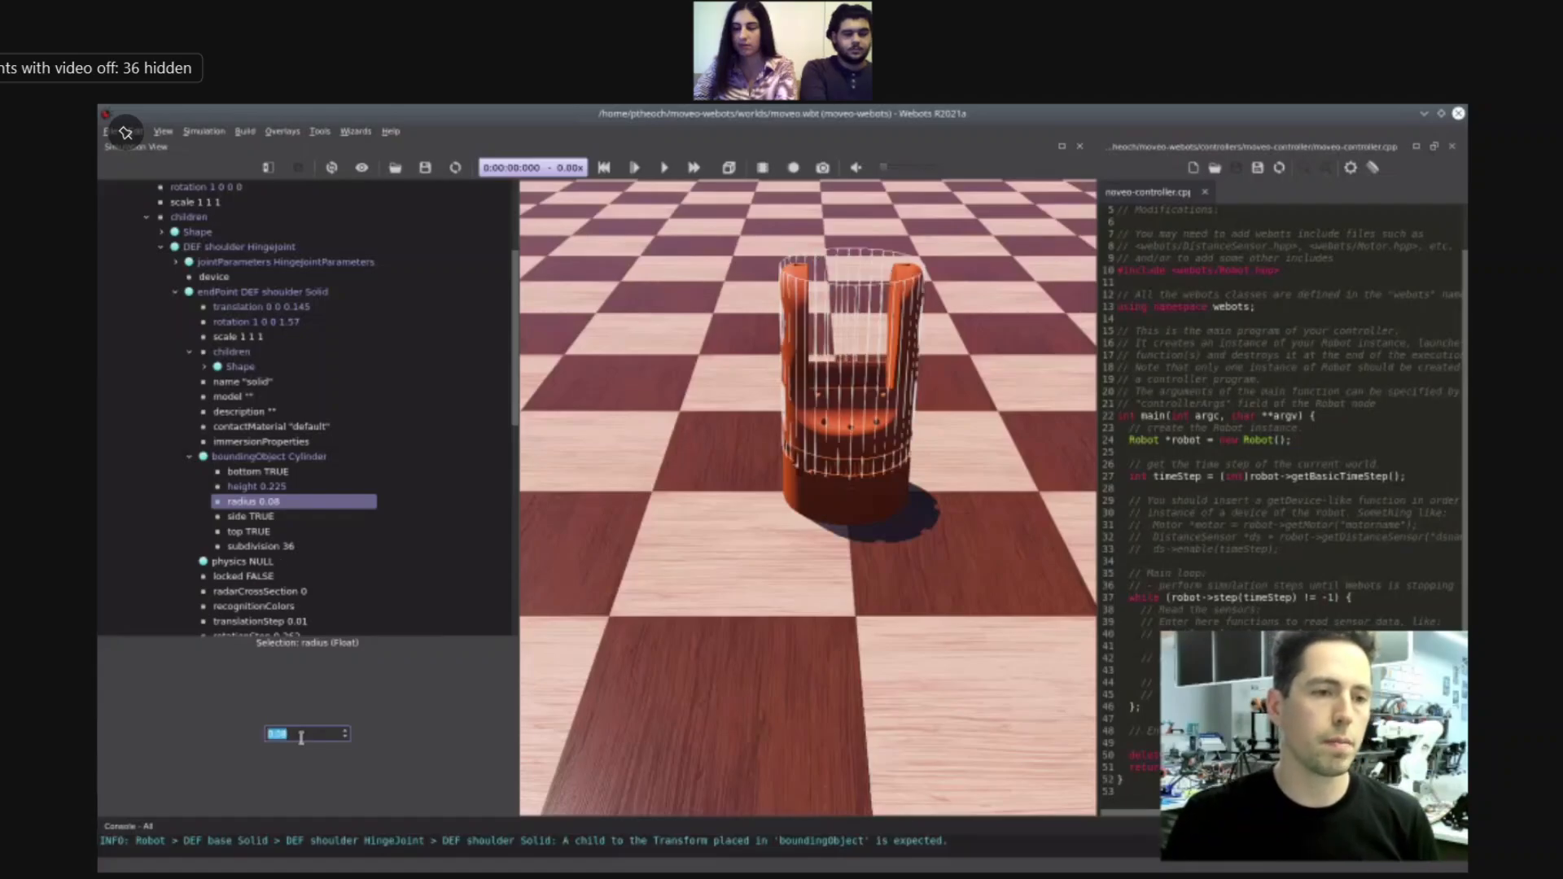
pyautogui.click(190, 457)
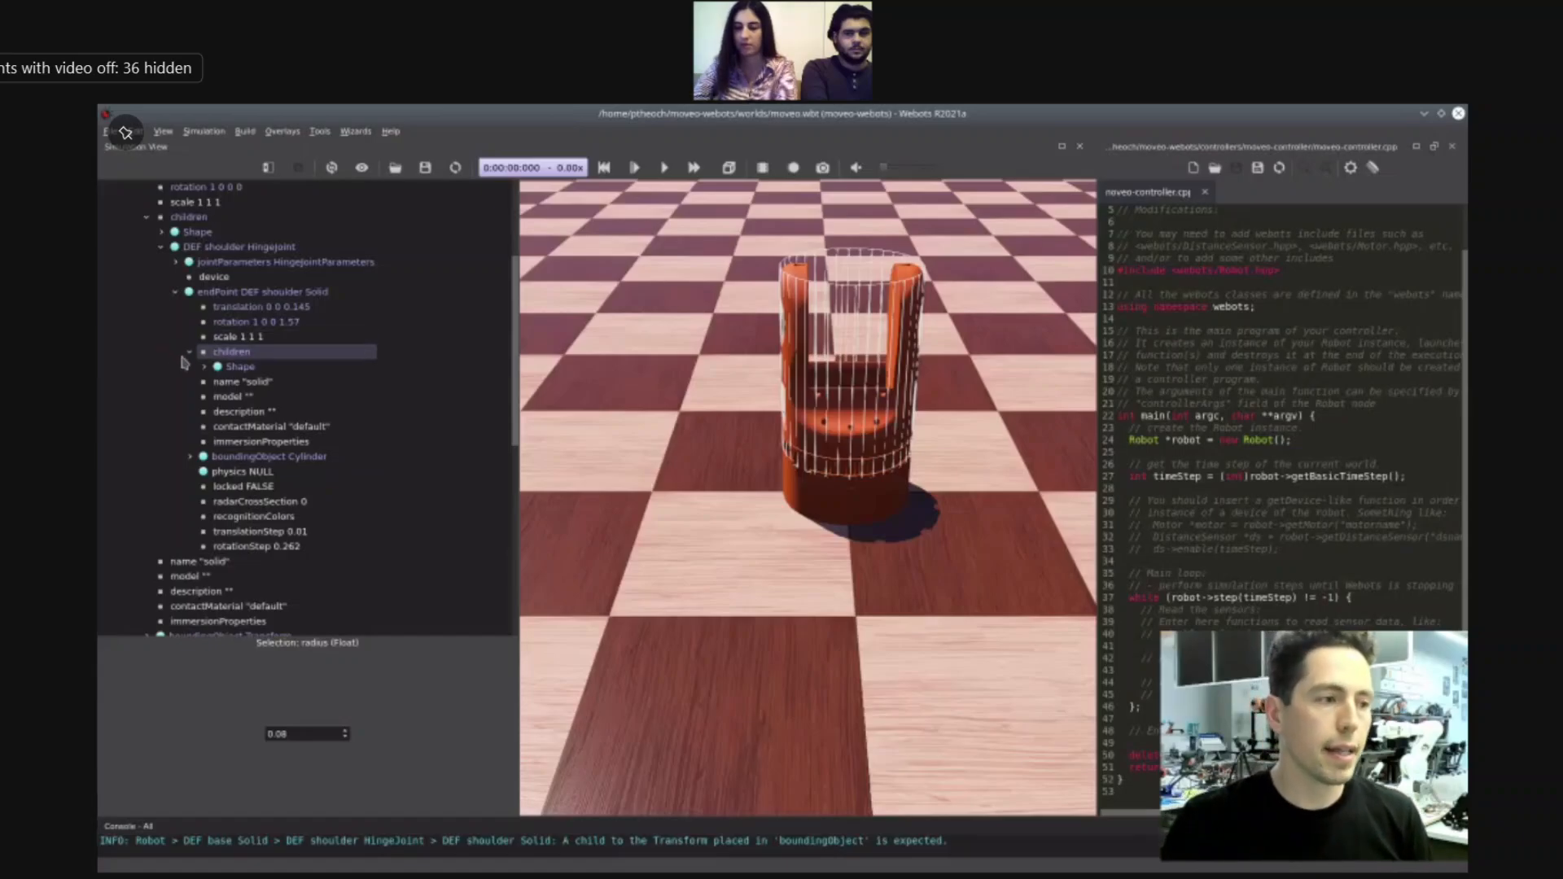
# - Add a Physics node to the shoulder Solid and set its mass to 4.7 kg
pyautogui.doubleClick(265, 473)
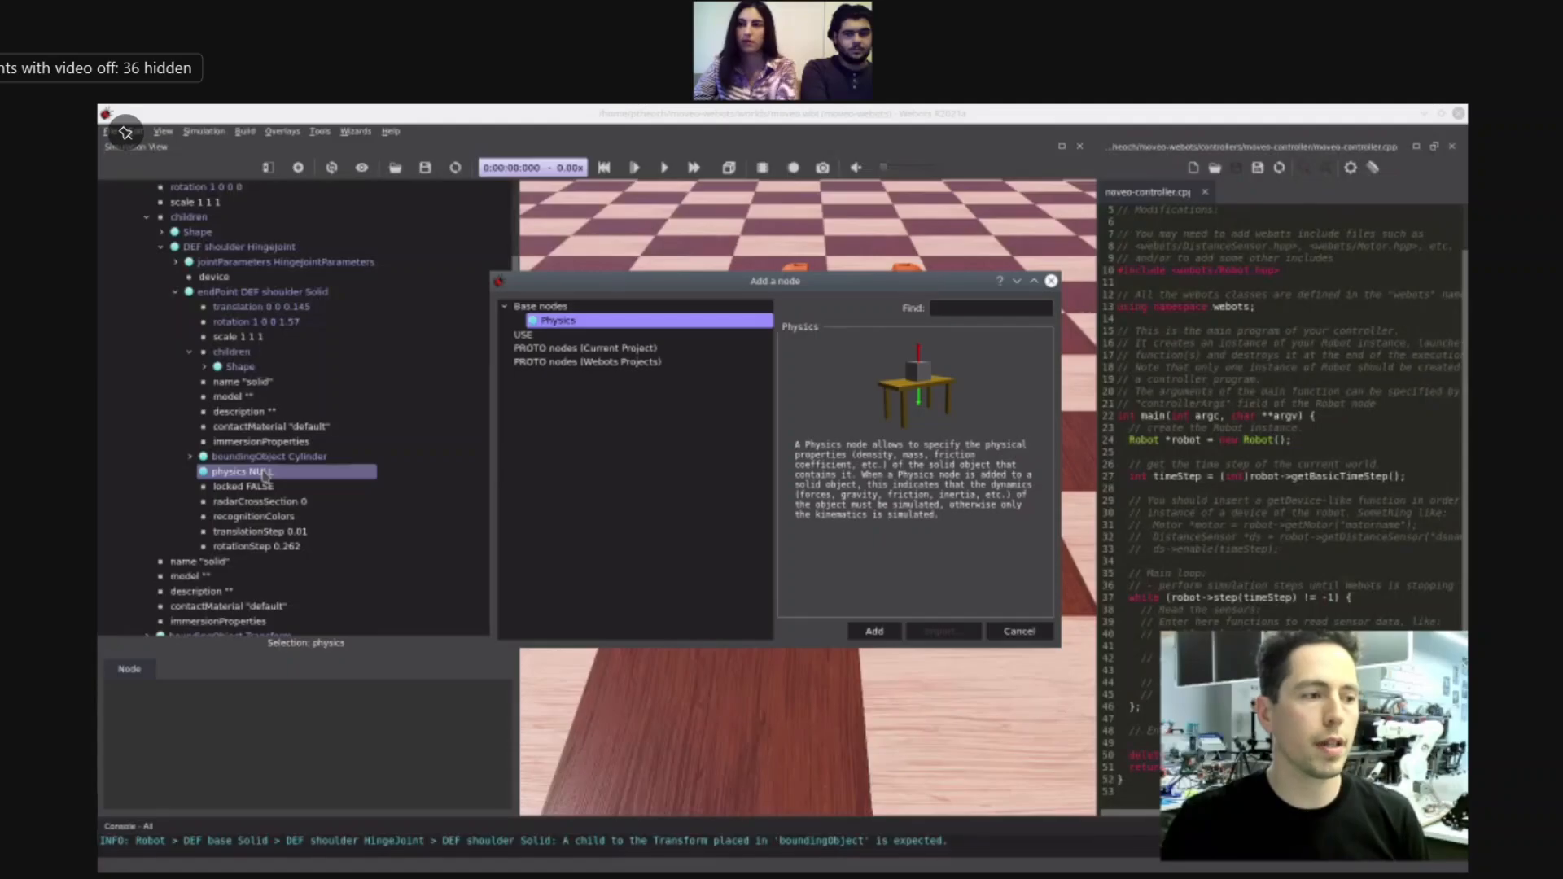
pyautogui.doubleClick(569, 322)
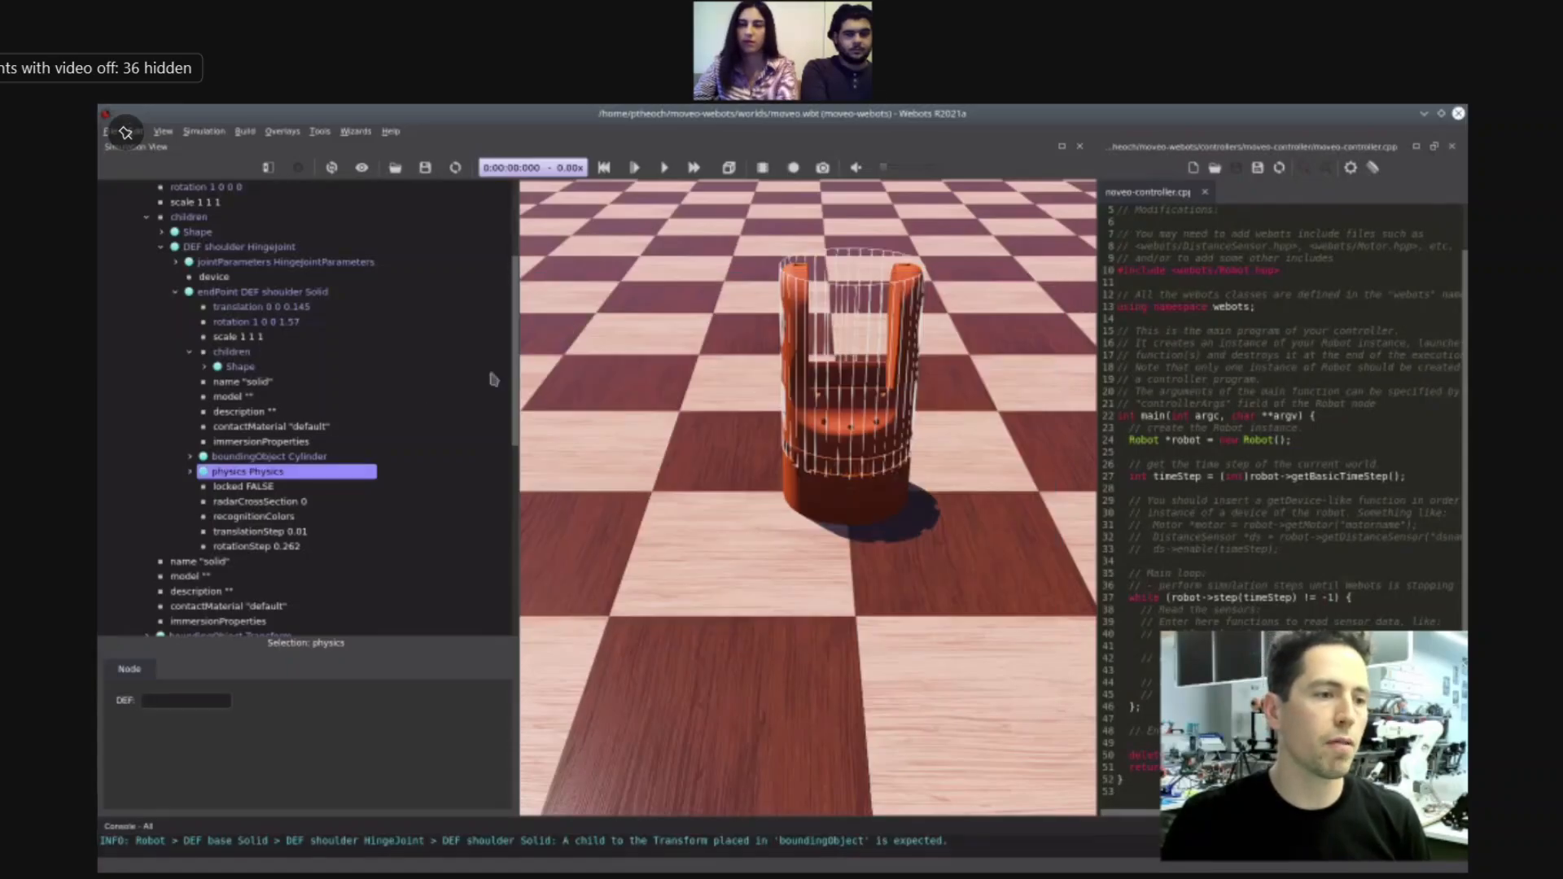
pyautogui.click(190, 472)
pyautogui.click(253, 502)
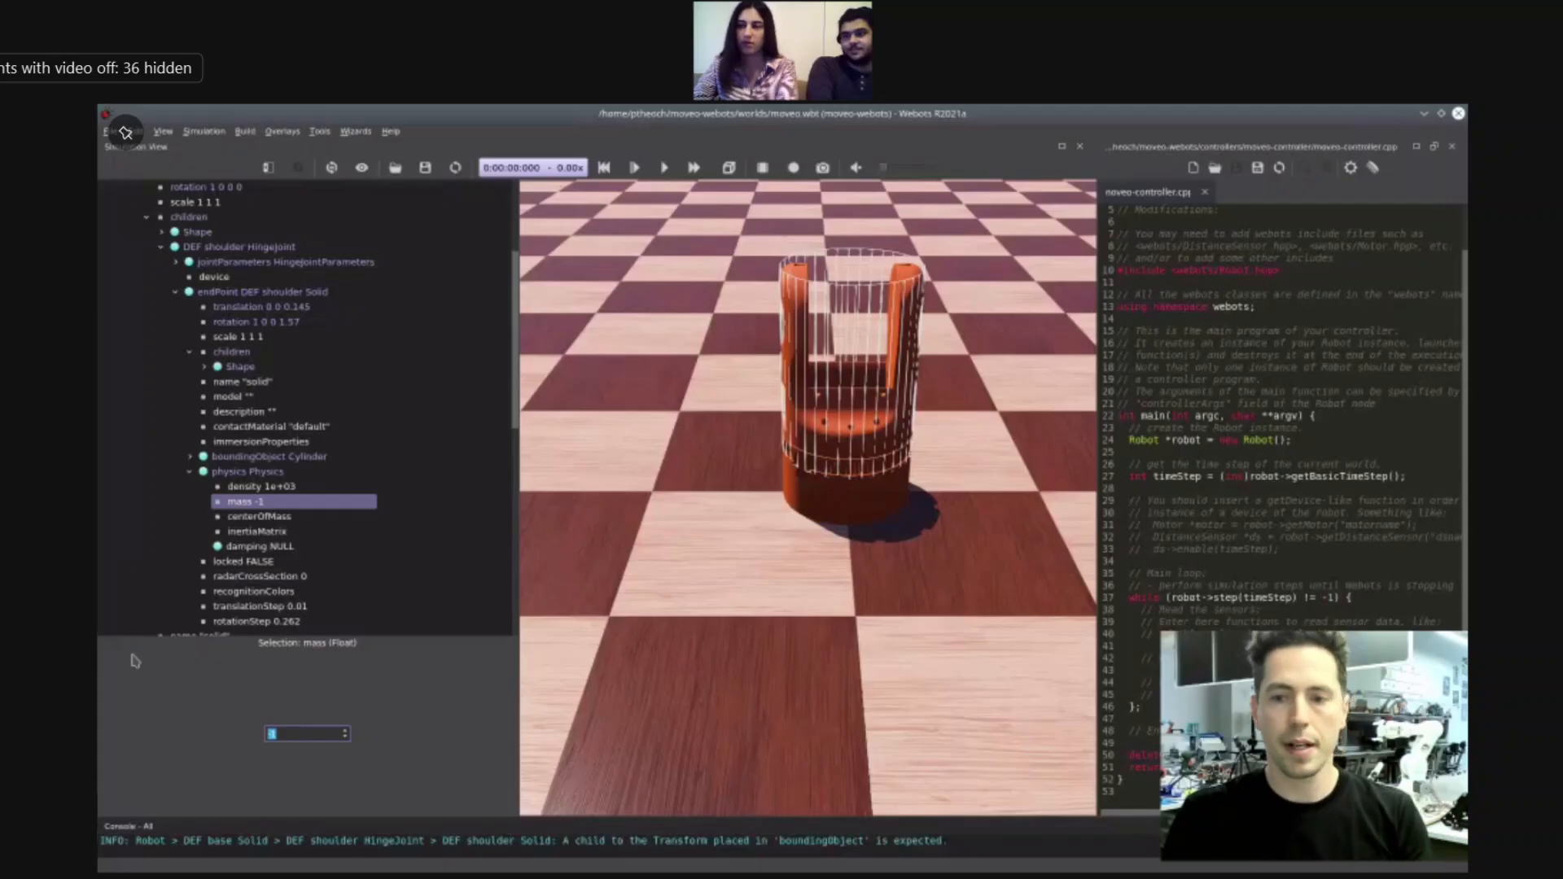
pyautogui.write('.4')
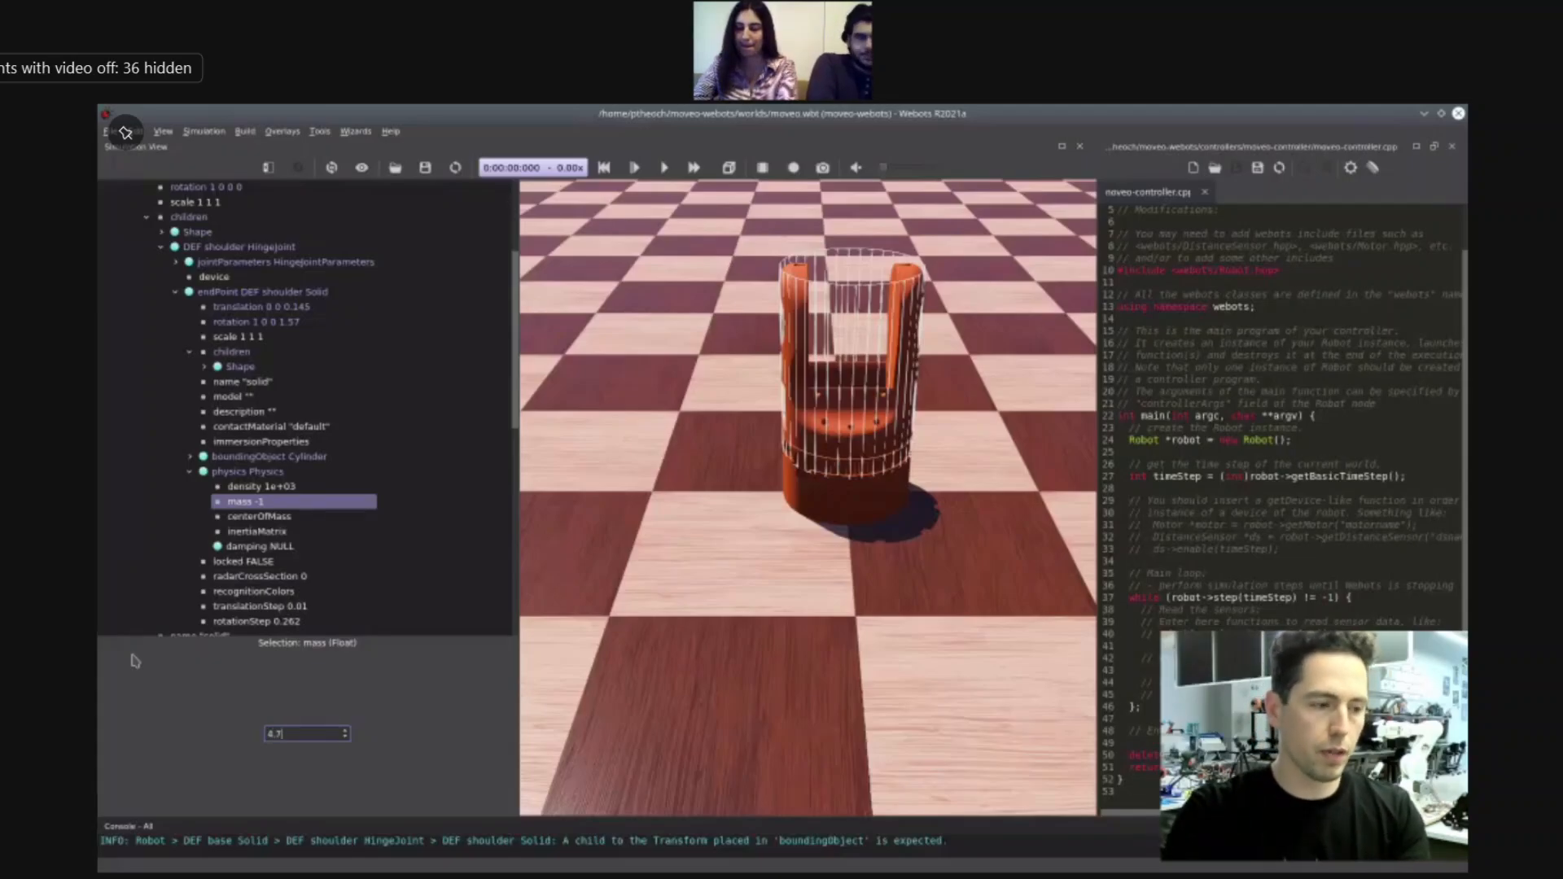
pyautogui.press('Return')
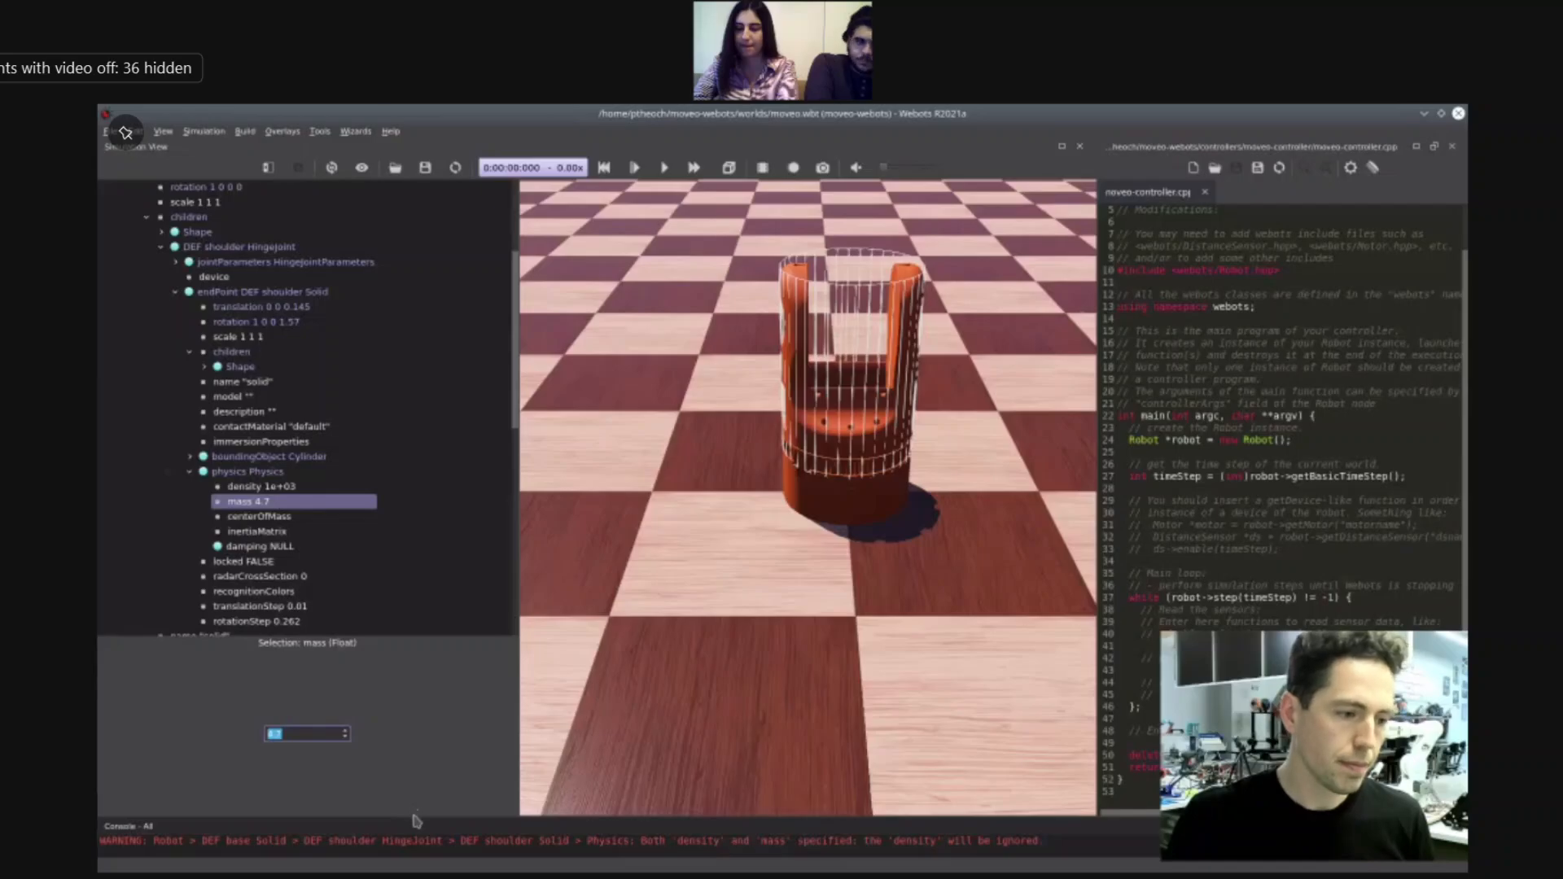
# - Enlarge the console to read its messages and set the shoulder Physics node's density to -1
pyautogui.moveTo(417, 816); pyautogui.dragTo(488, 738)
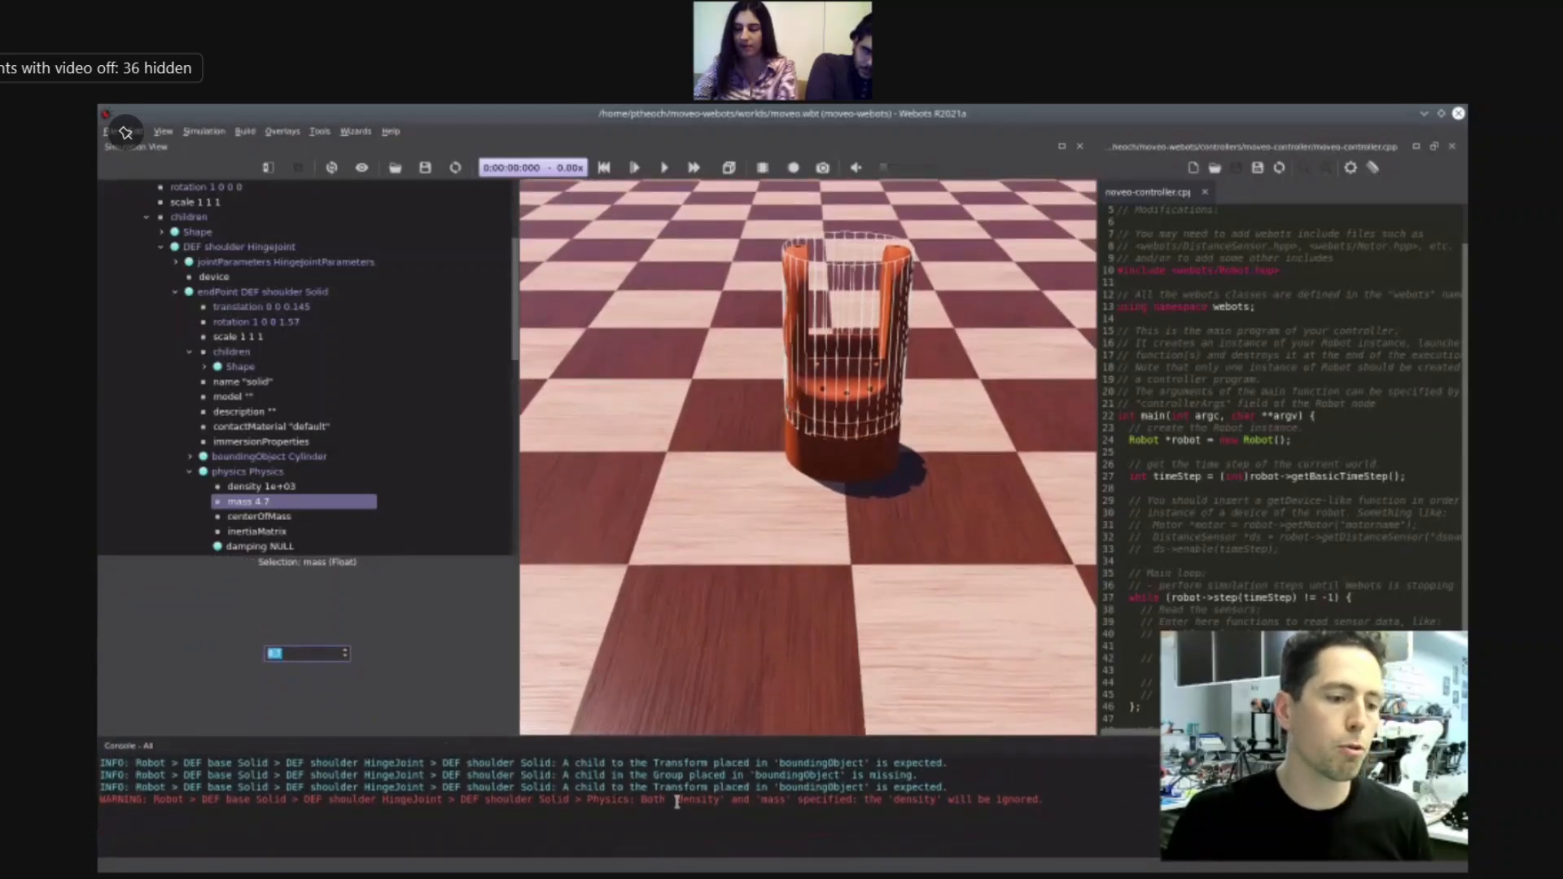
pyautogui.moveTo(674, 799); pyautogui.dragTo(786, 800)
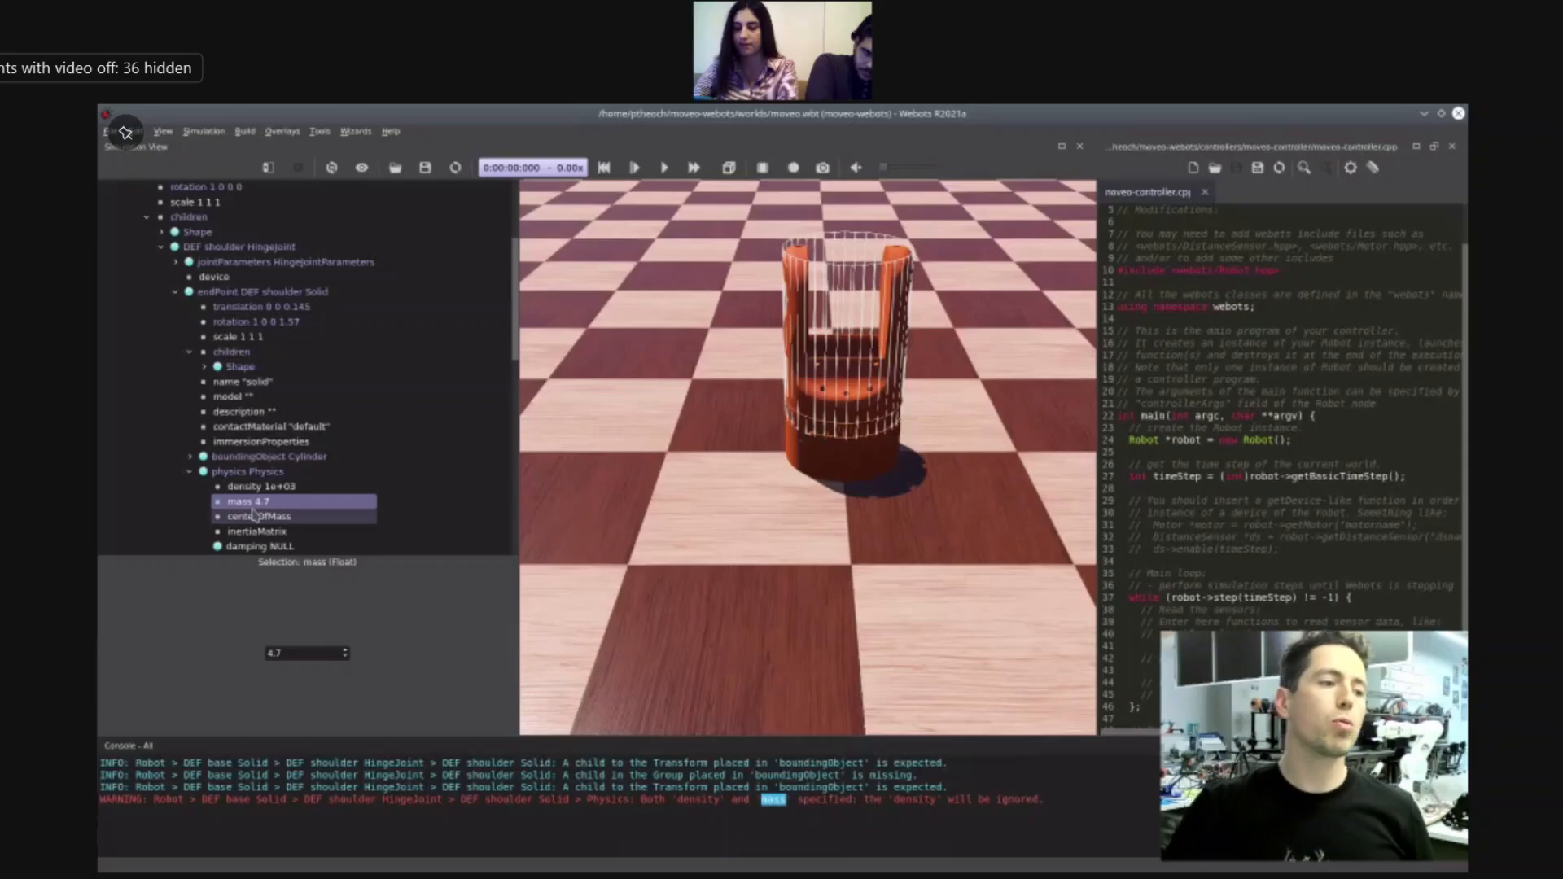
pyautogui.click(265, 488)
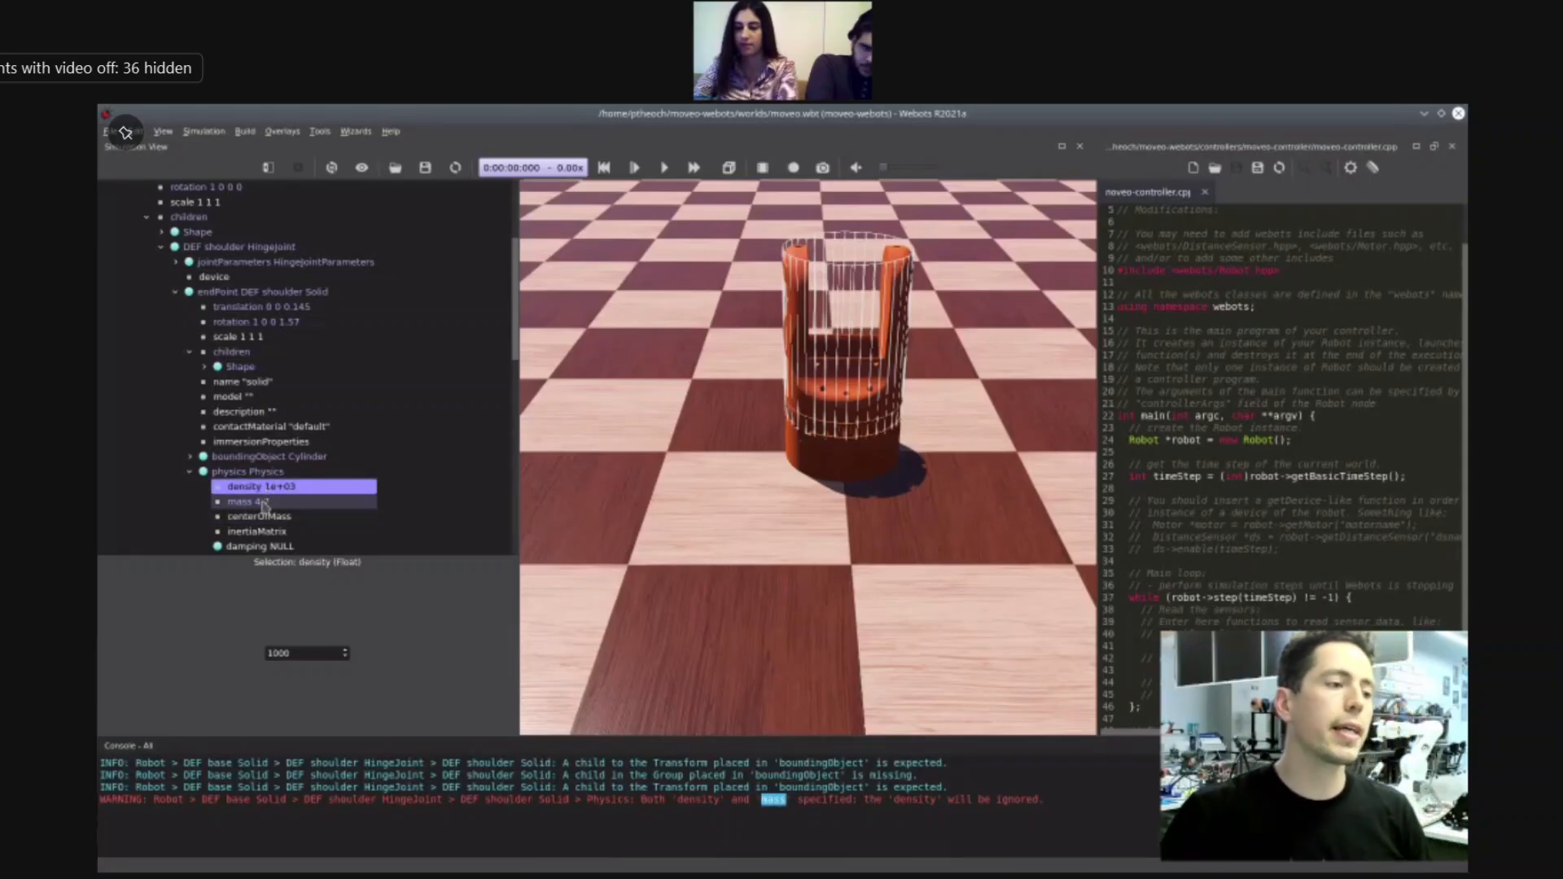
pyautogui.click(262, 502)
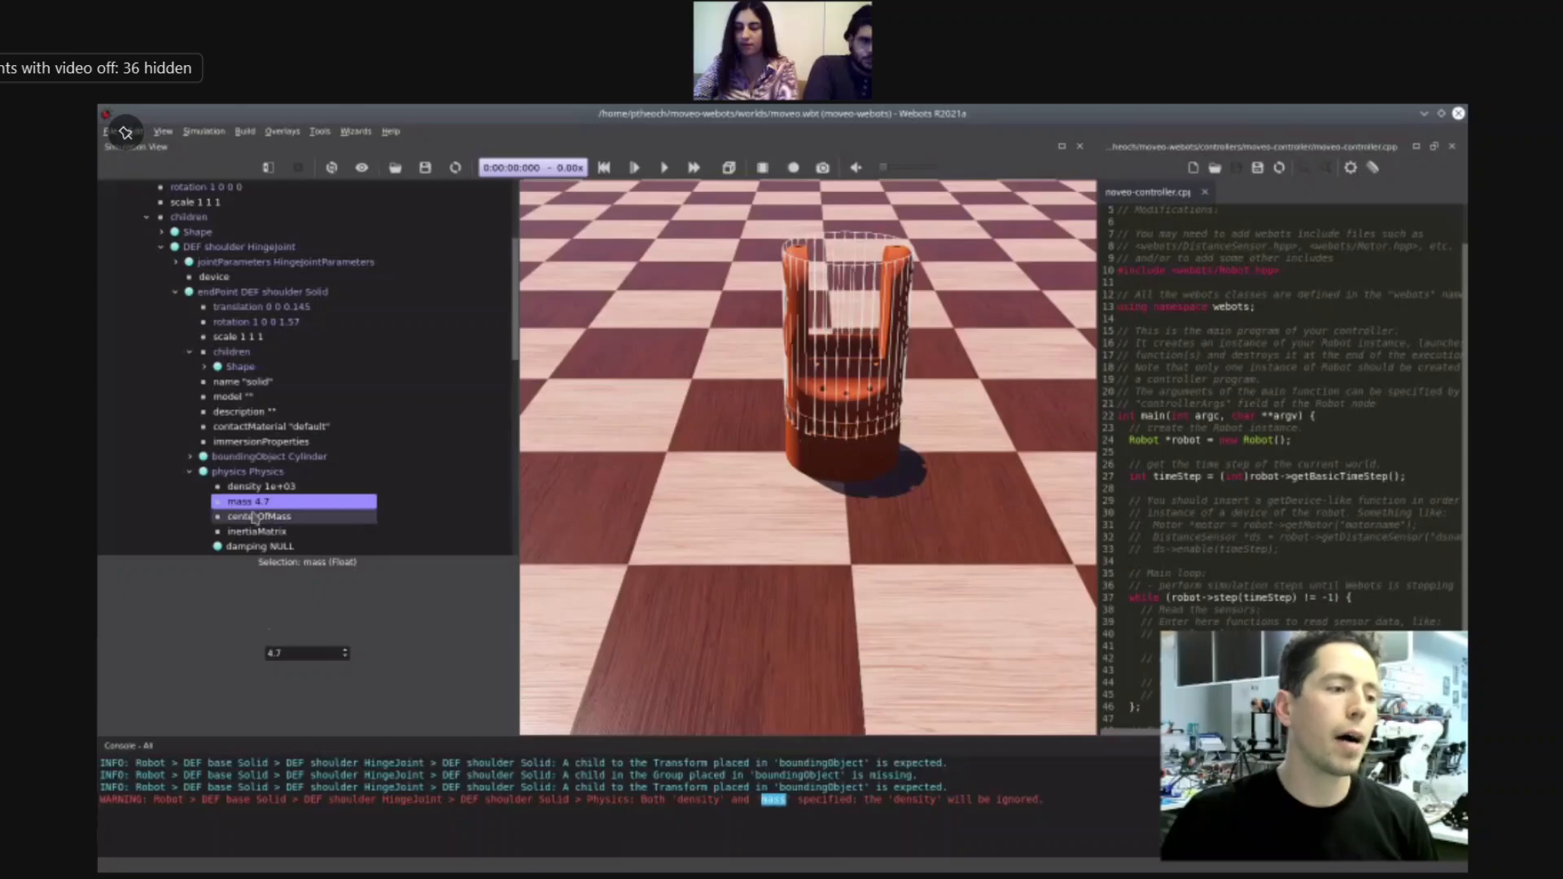
pyautogui.click(277, 488)
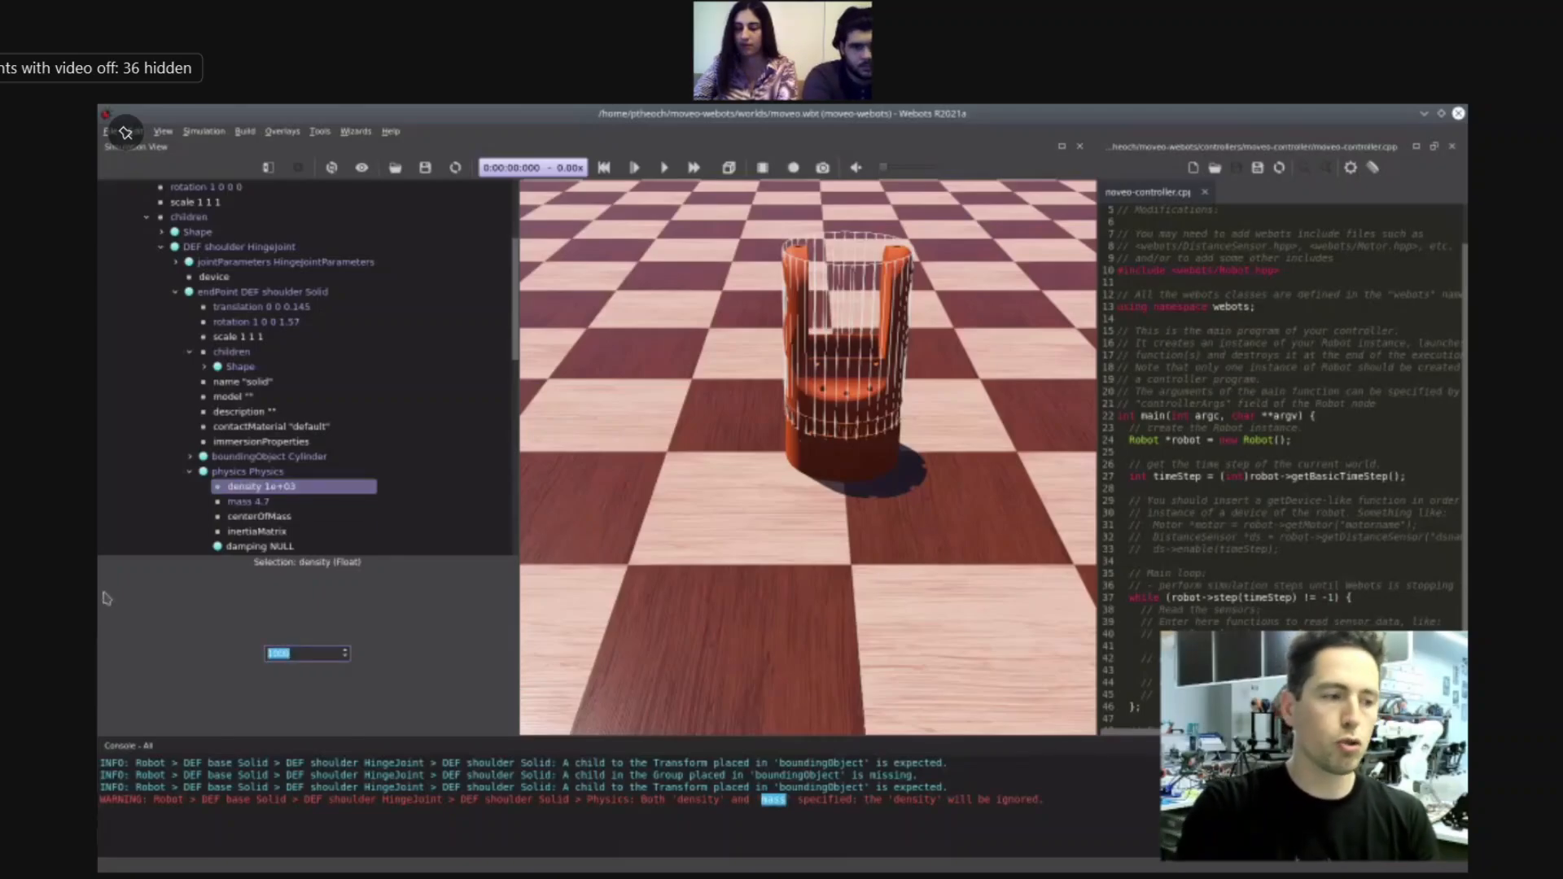
pyautogui.write('-1')
pyautogui.press('Return')
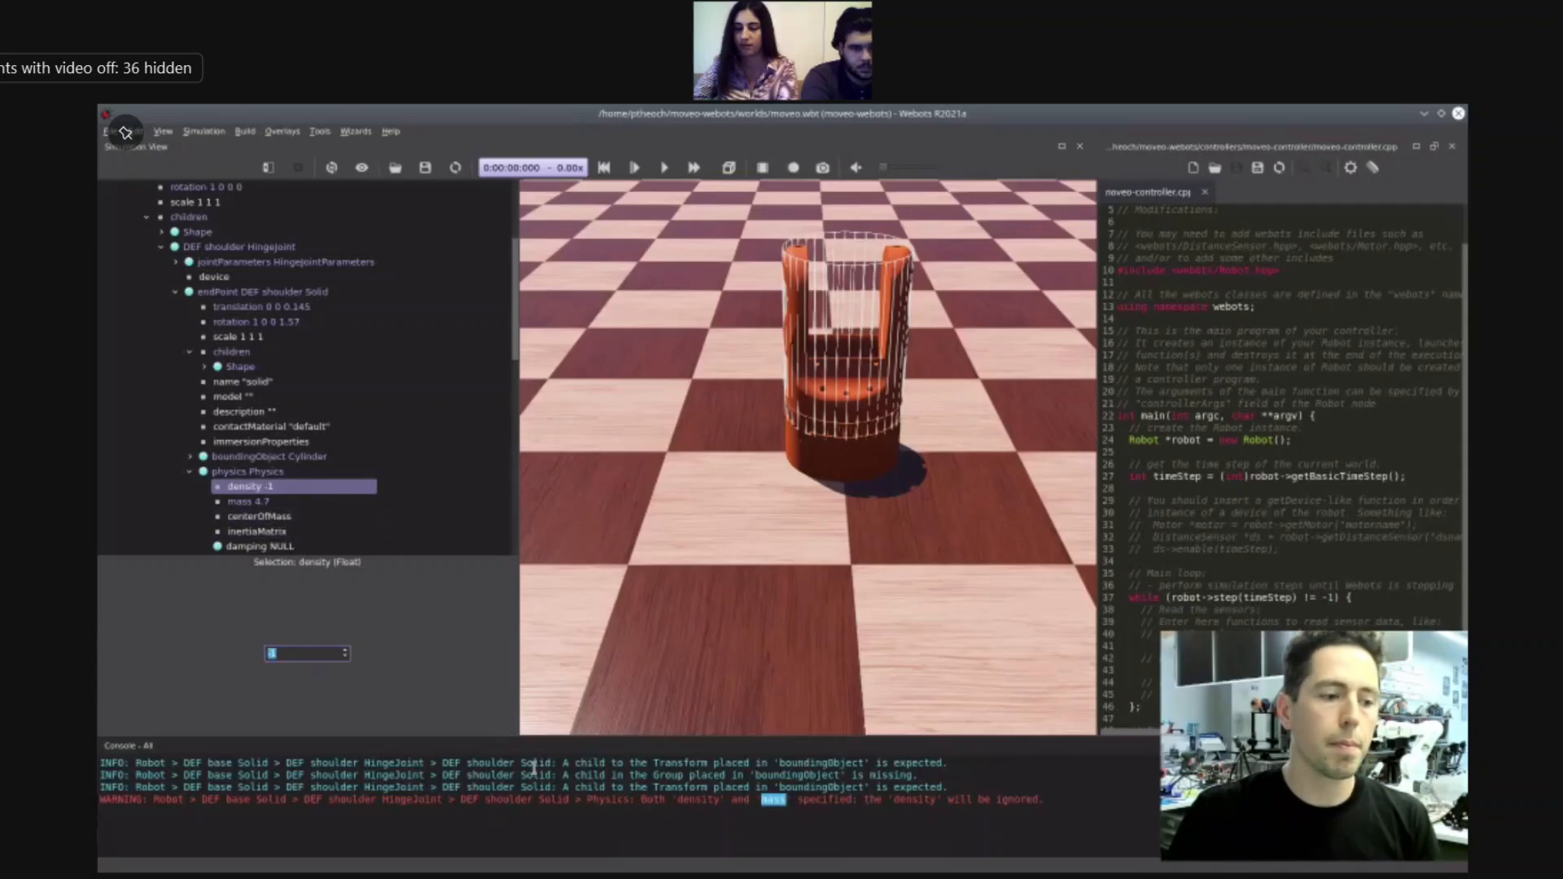
# - Clear the console messages and save the world
pyautogui.click(613, 792)
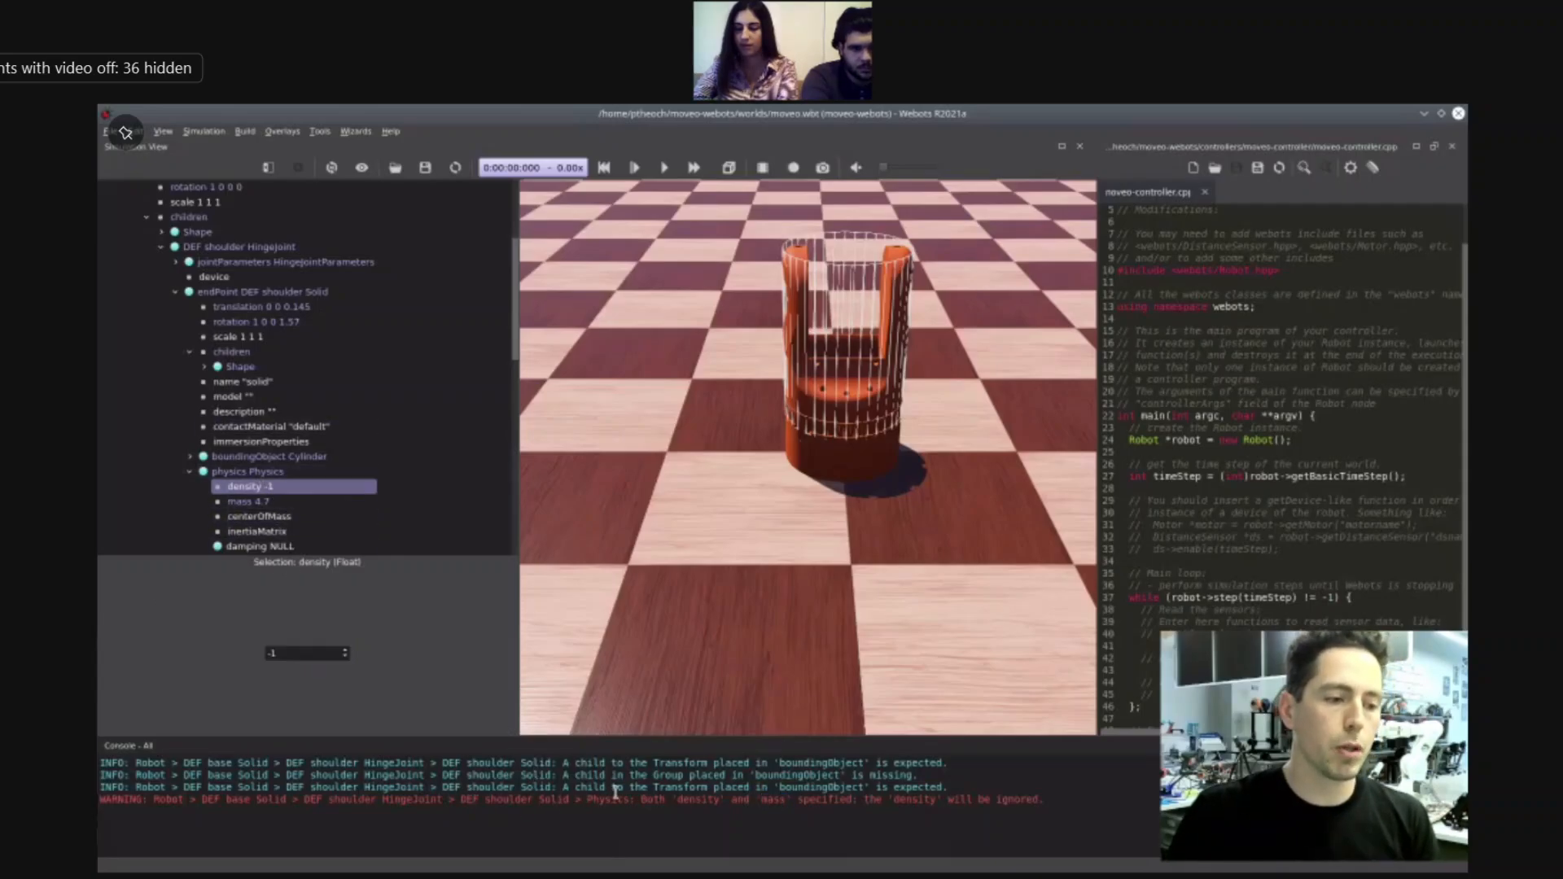
pyautogui.hotkey('ctrl', 'k')
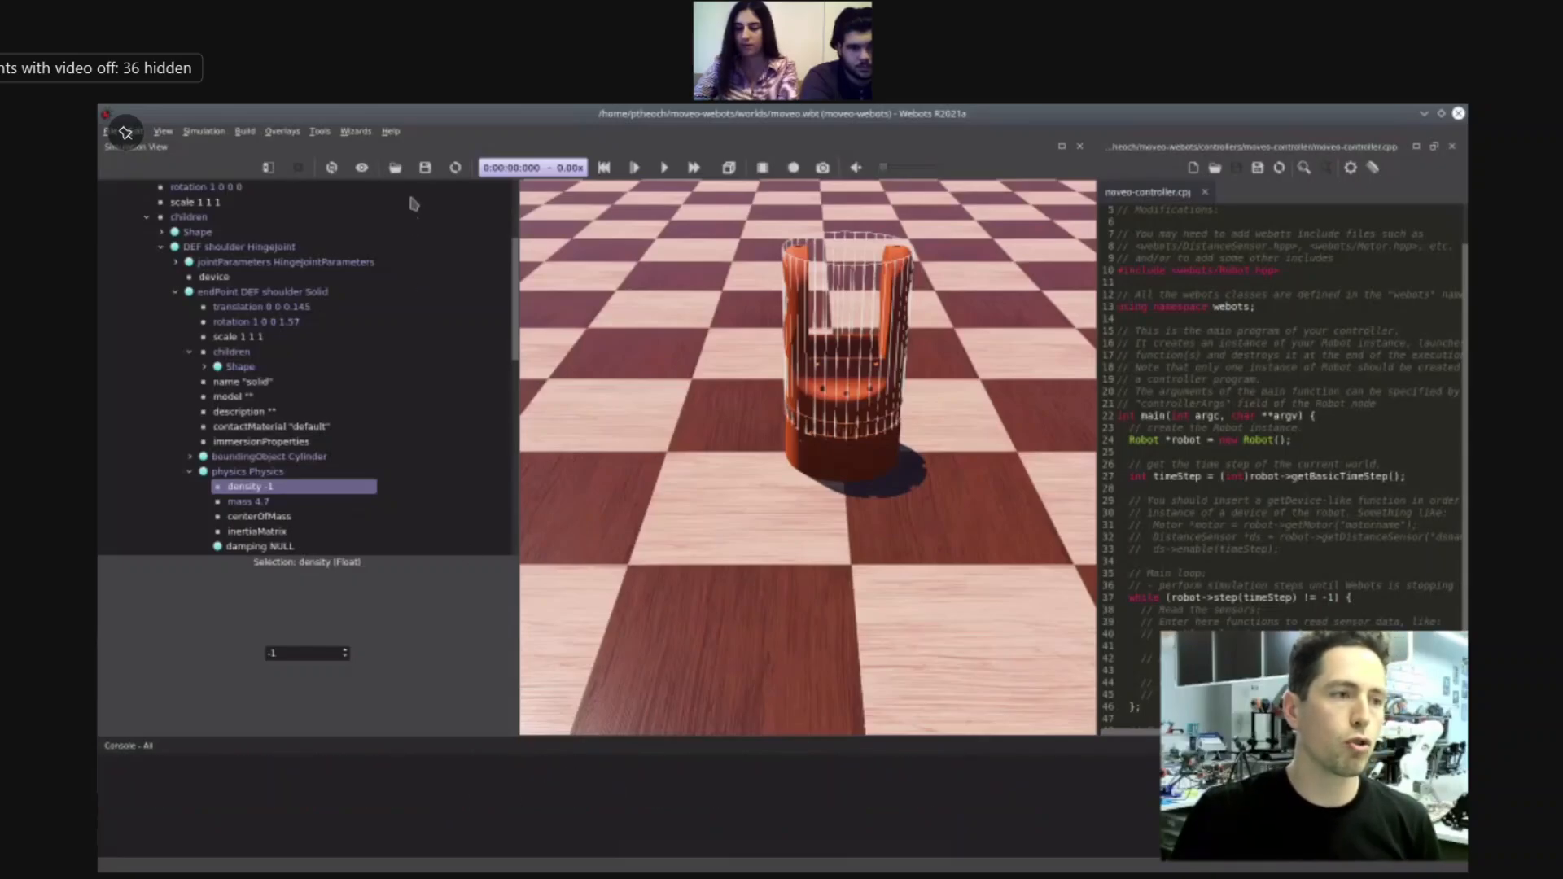
pyautogui.click(455, 168)
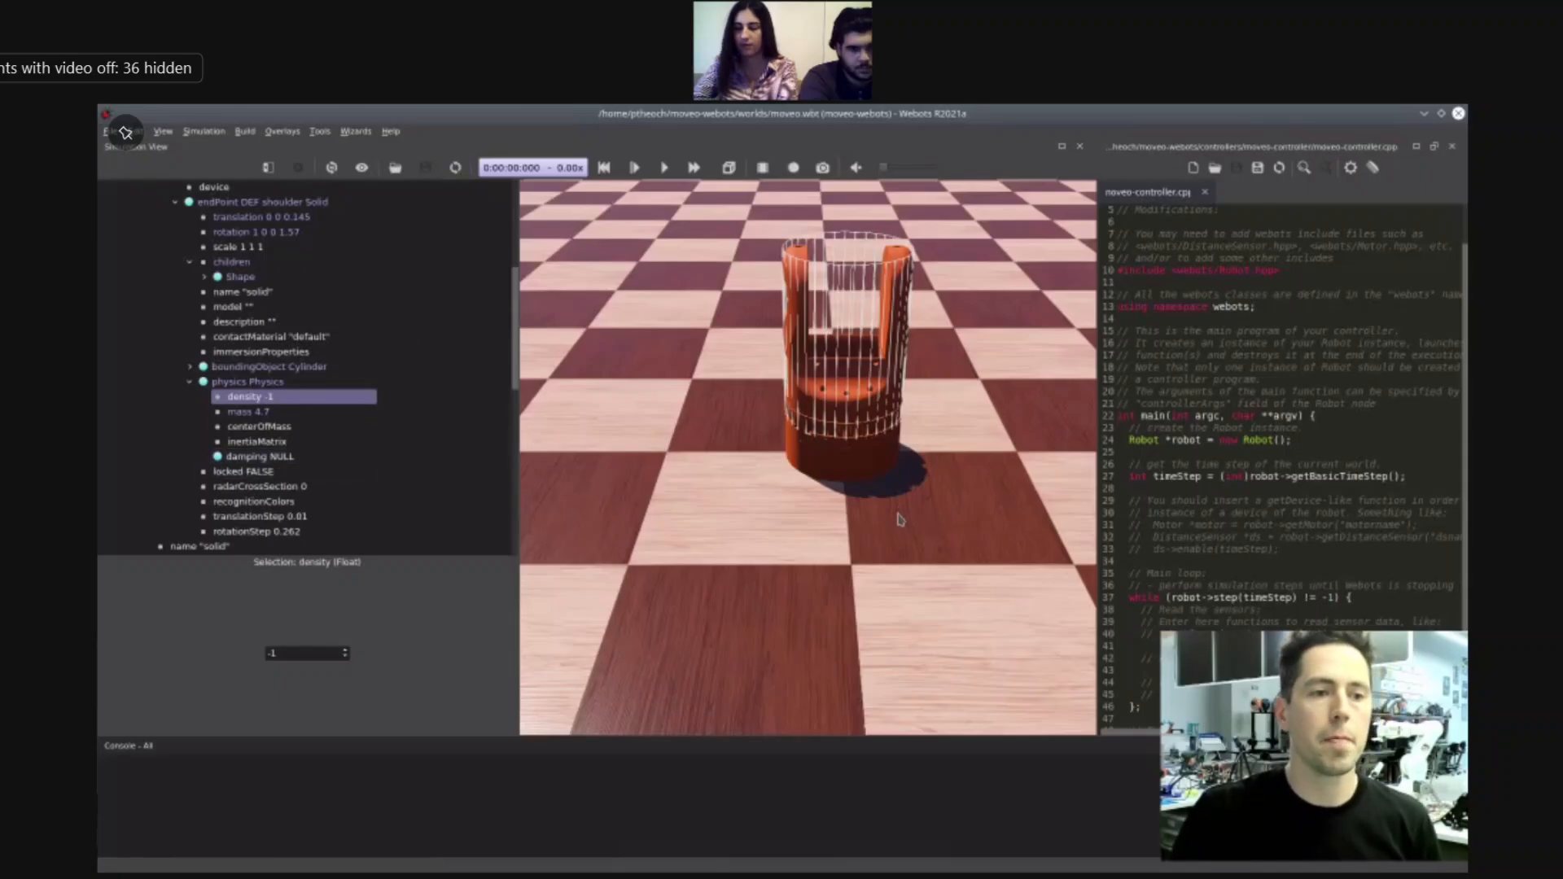
# - Open the centerOfMass field of the shoulder's Physics node
pyautogui.click(285, 428)
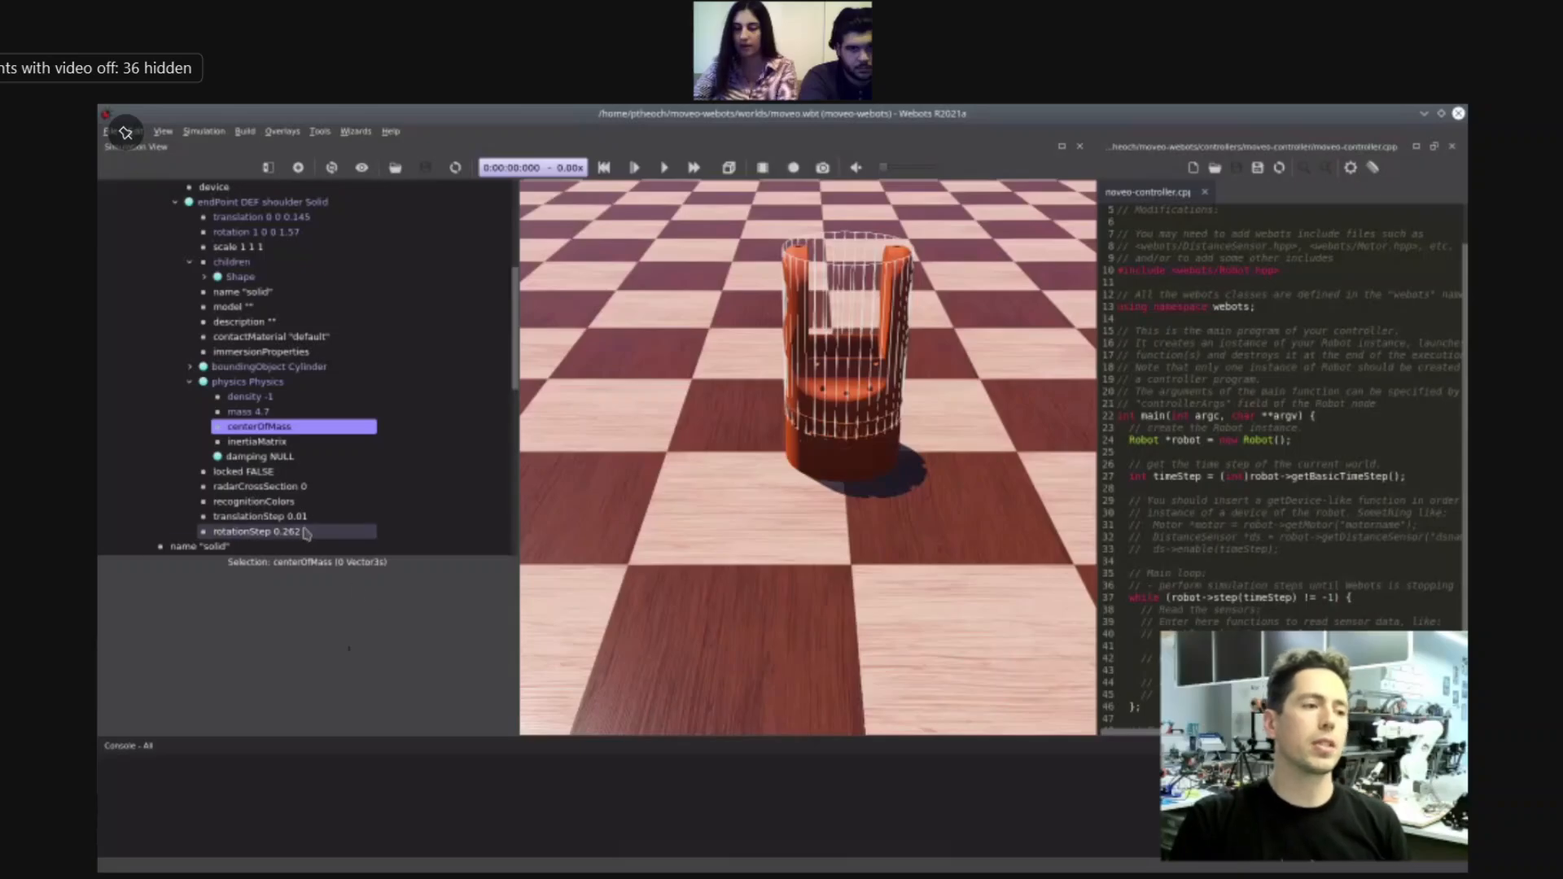